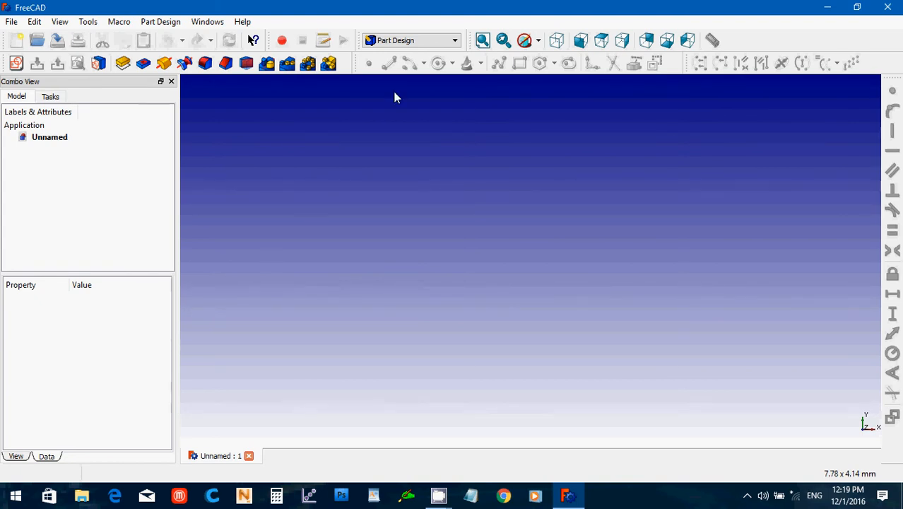
- Switch to the Part workbench and import 3dblockzoo_whale.stl from the files folder inside 3DBlockZoo_Whale
click(416, 41)
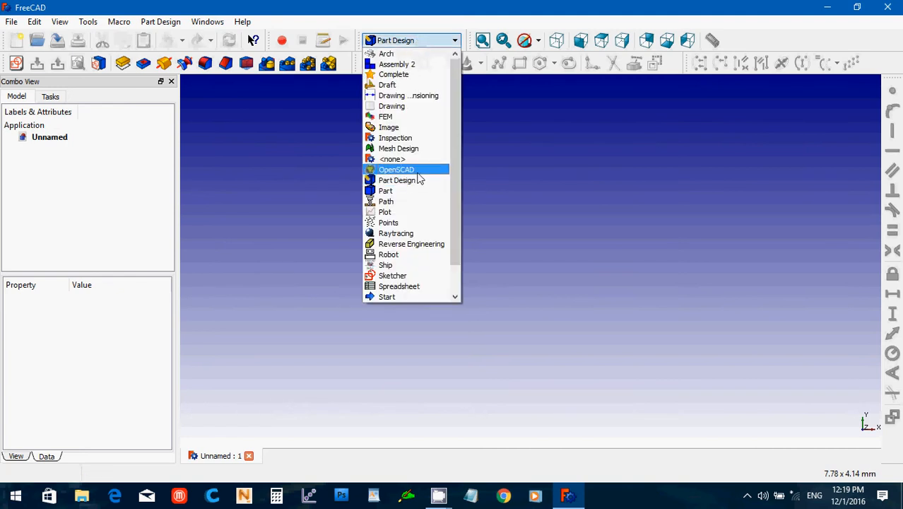
click(417, 191)
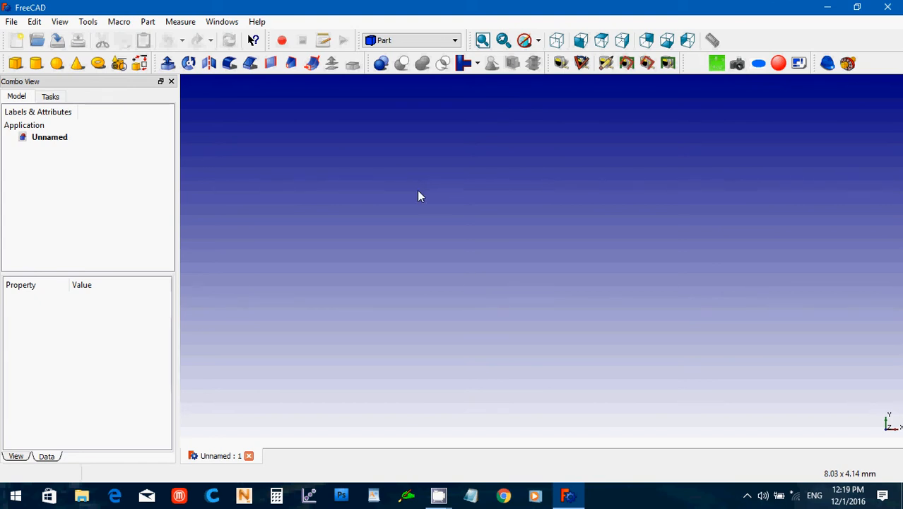
click(11, 22)
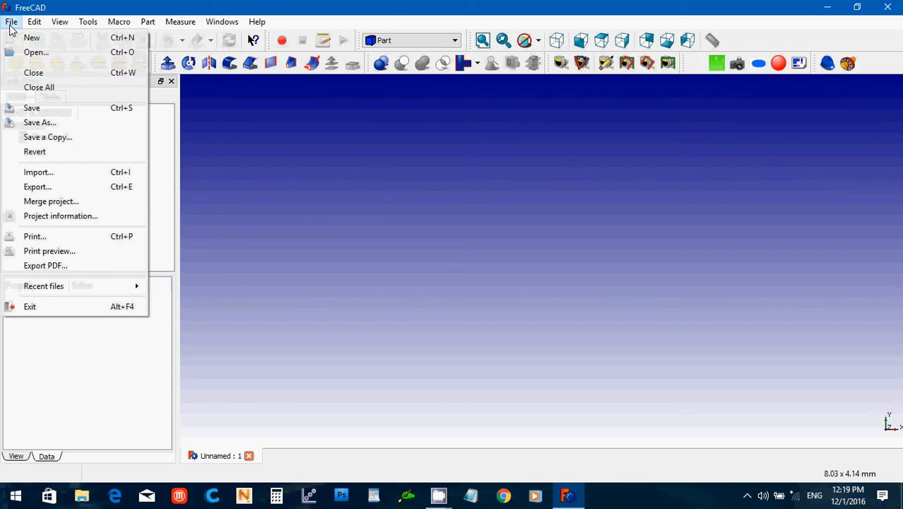
click(57, 173)
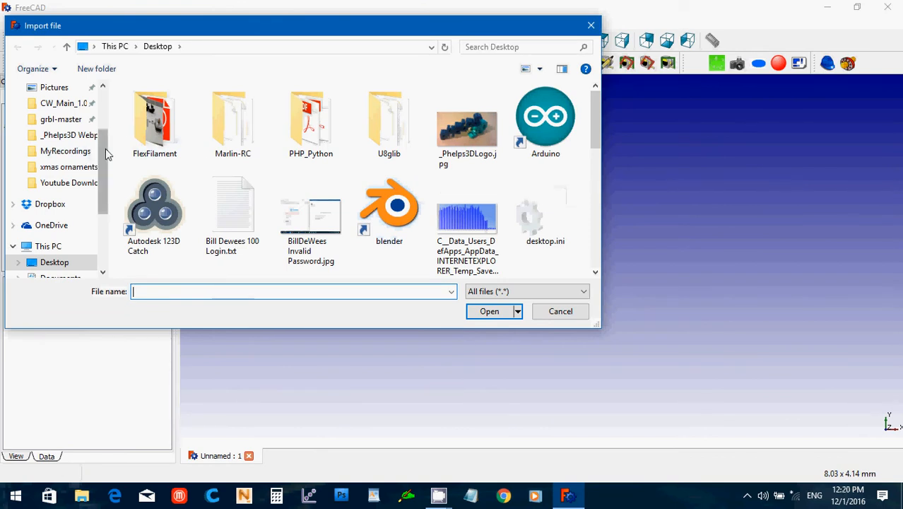
drag(103, 152, 102, 115)
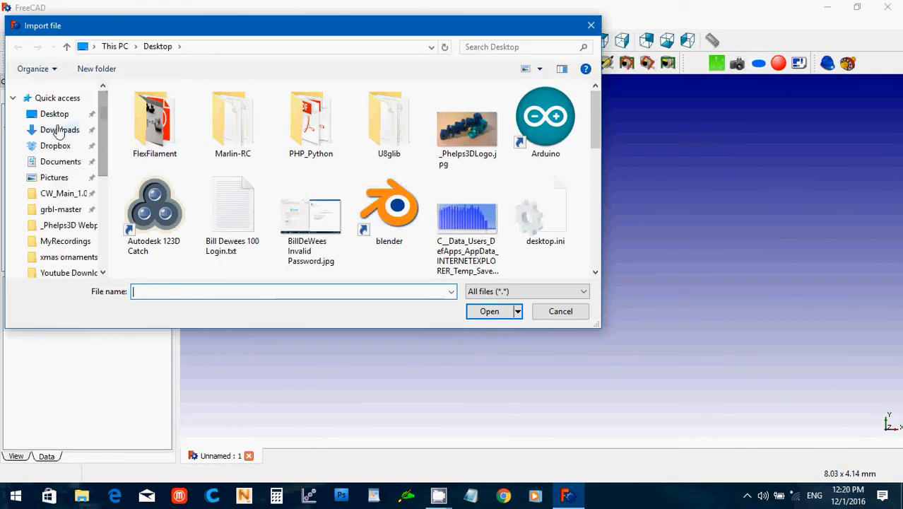
click(59, 162)
double_click(152, 107)
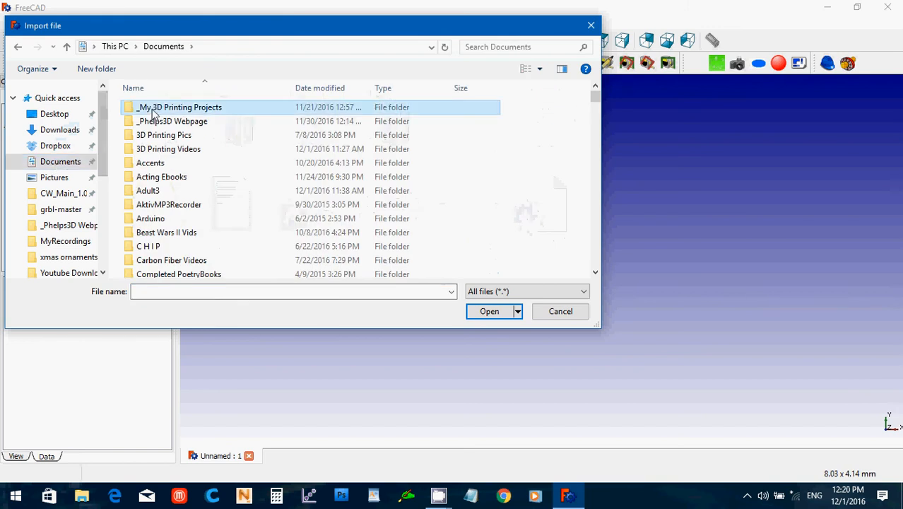
double_click(152, 115)
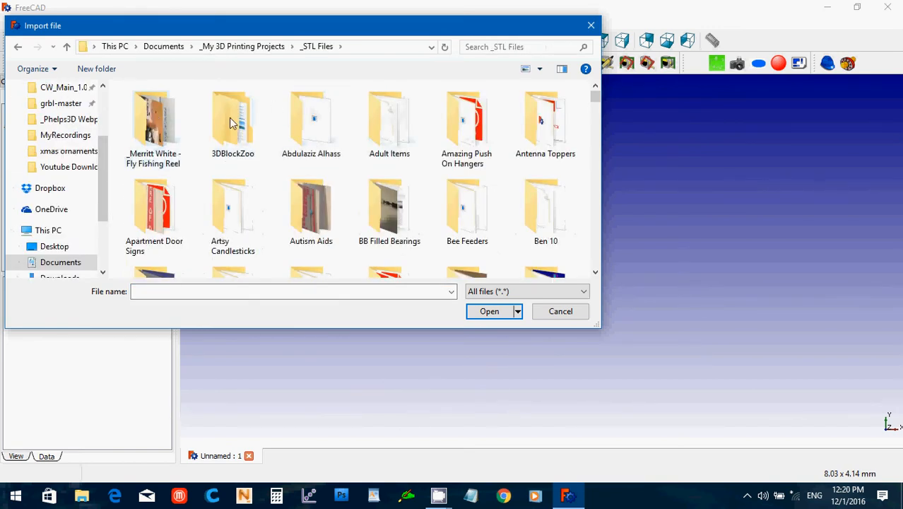
double_click(230, 123)
click(170, 109)
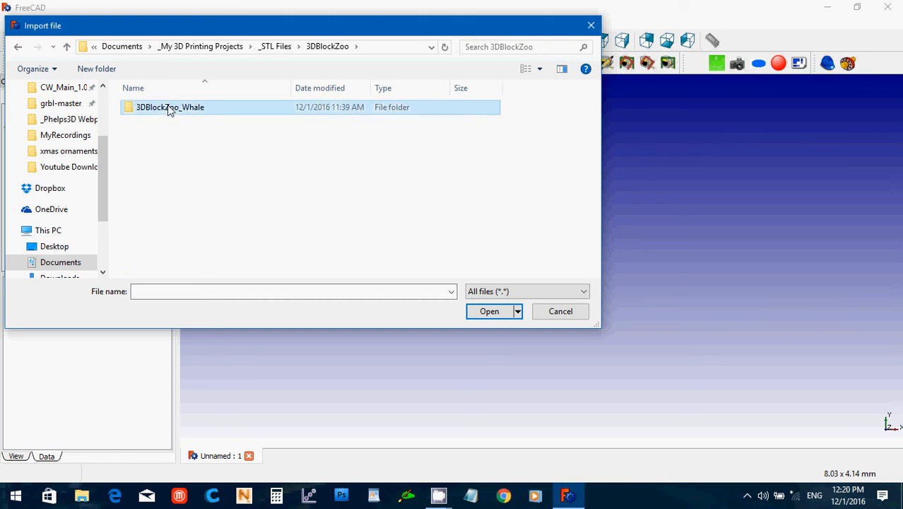
double_click(170, 110)
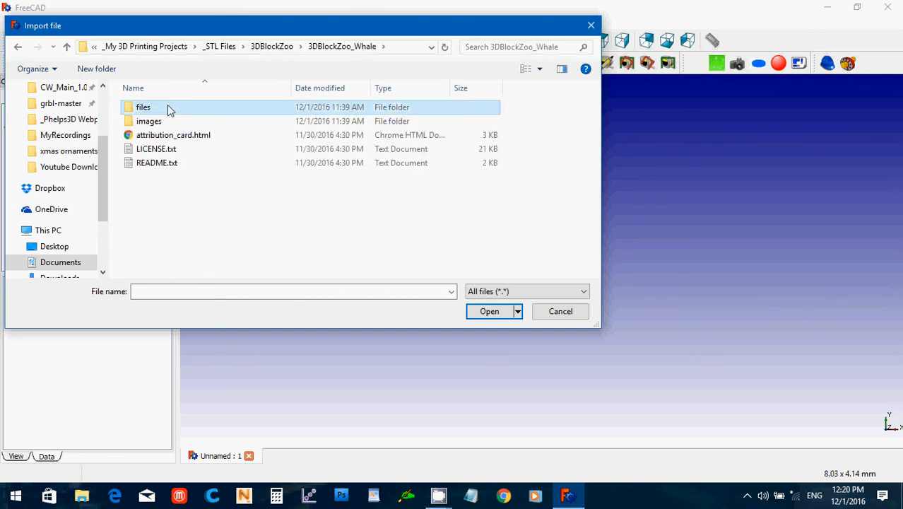
double_click(168, 109)
click(168, 109)
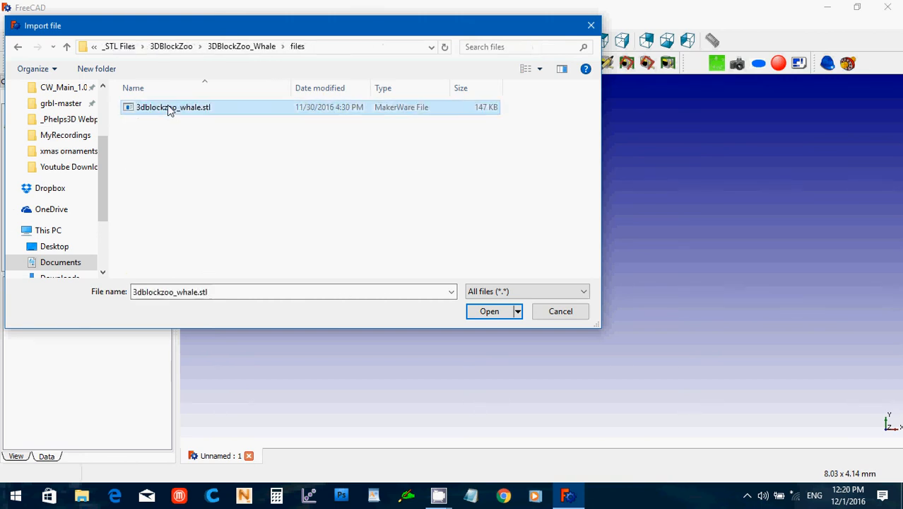
click(478, 311)
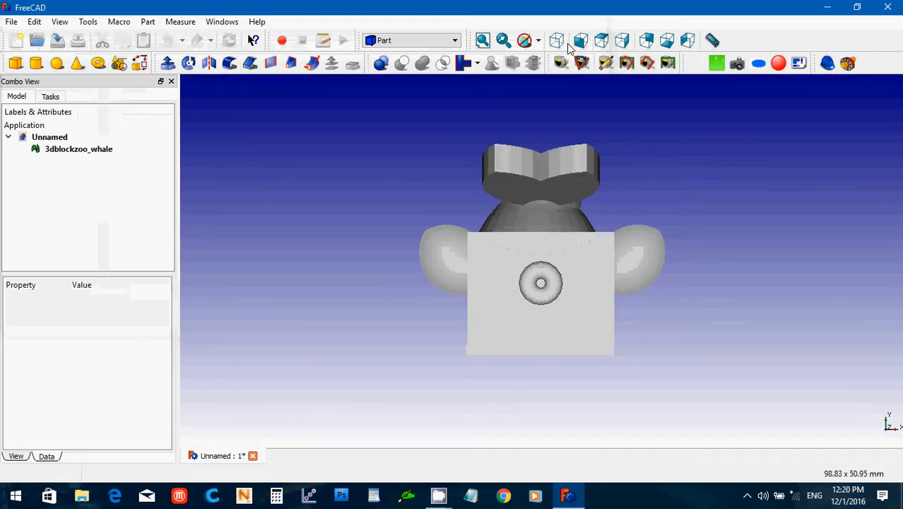
- Add a cube solid to the document alongside the imported whale mesh
click(556, 41)
scroll(328, 287, down, 2)
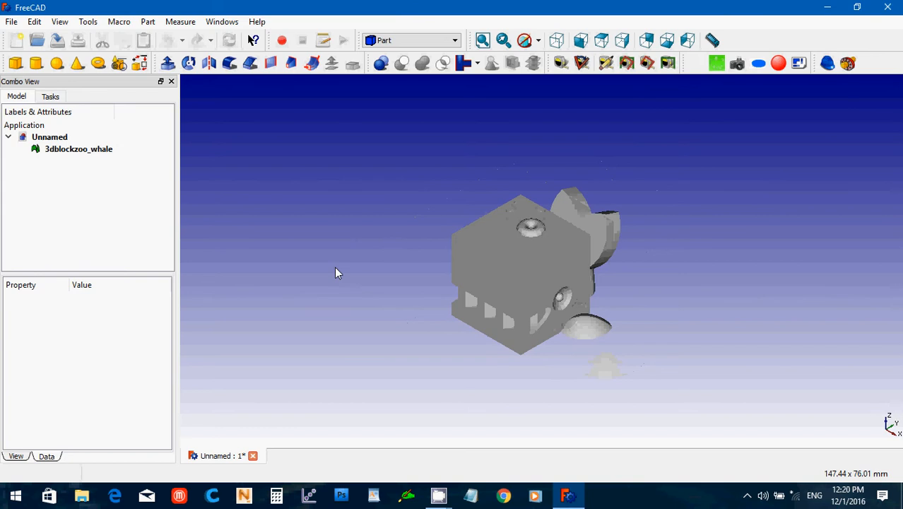
mouse_move(335, 266)
middle_down()
mouse_move(437, 318)
mouse_move(534, 324)
mouse_move(376, 297)
mouse_move(322, 262)
middle_up()
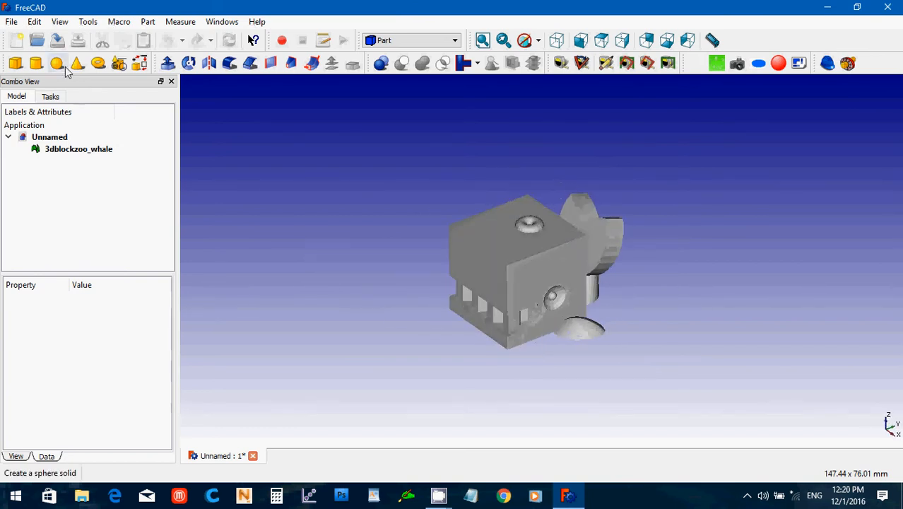
click(16, 65)
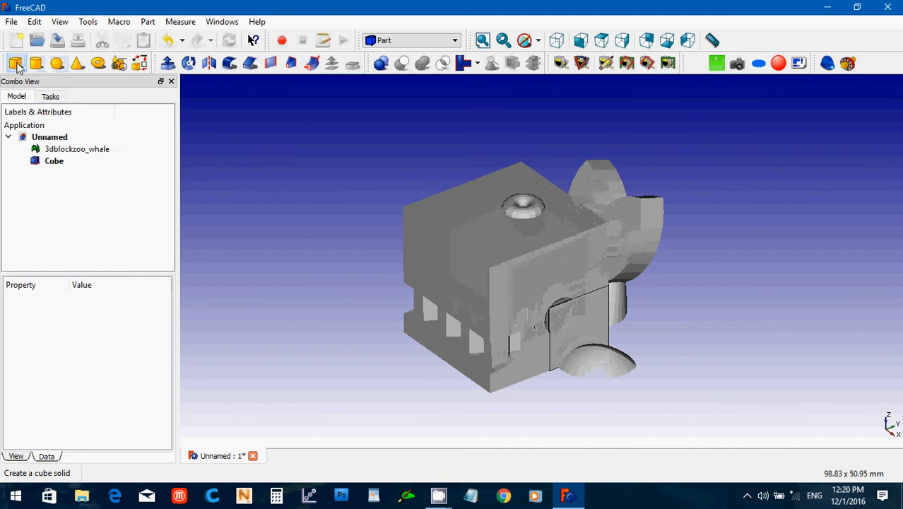
- Set the cube's length, width and height to 20 mm each
mouse_move(897, 415)
middle_down()
mouse_move(841, 438)
mouse_move(626, 404)
mouse_move(572, 295)
mouse_move(653, 307)
mouse_move(671, 324)
middle_up()
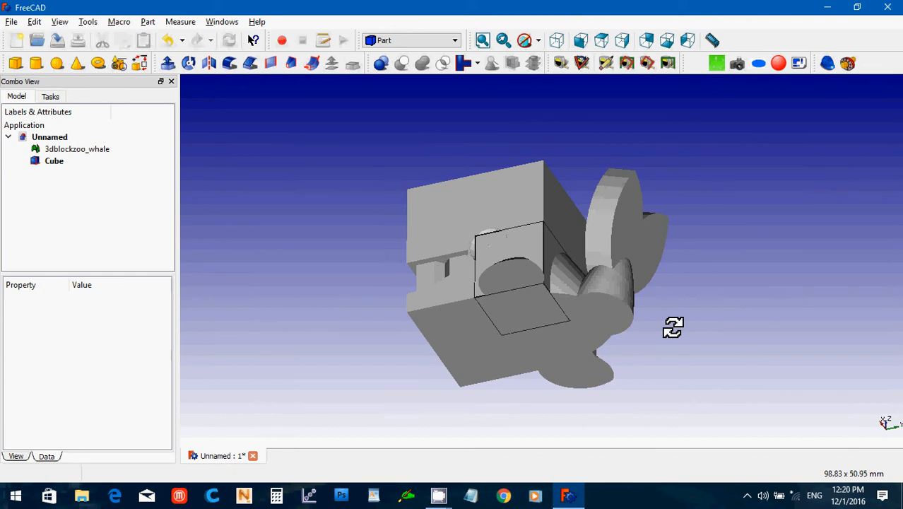
click(63, 161)
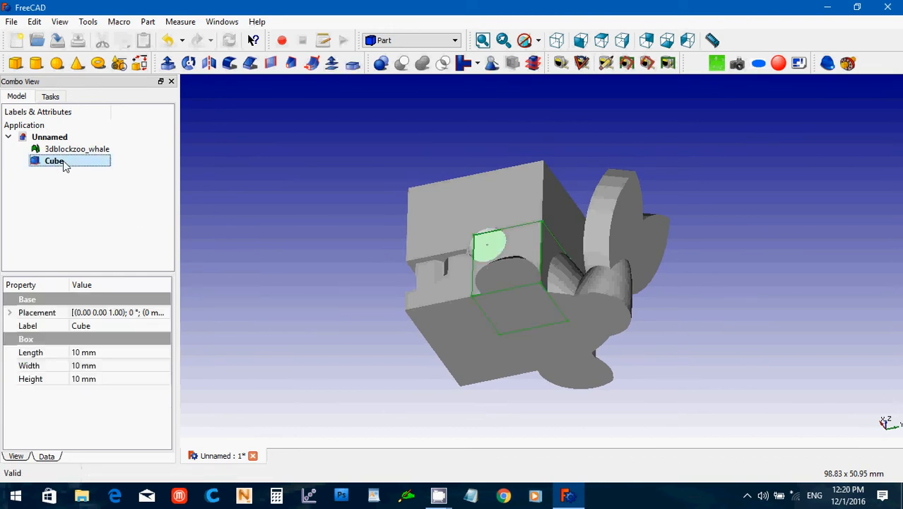
click(103, 352)
text(20)
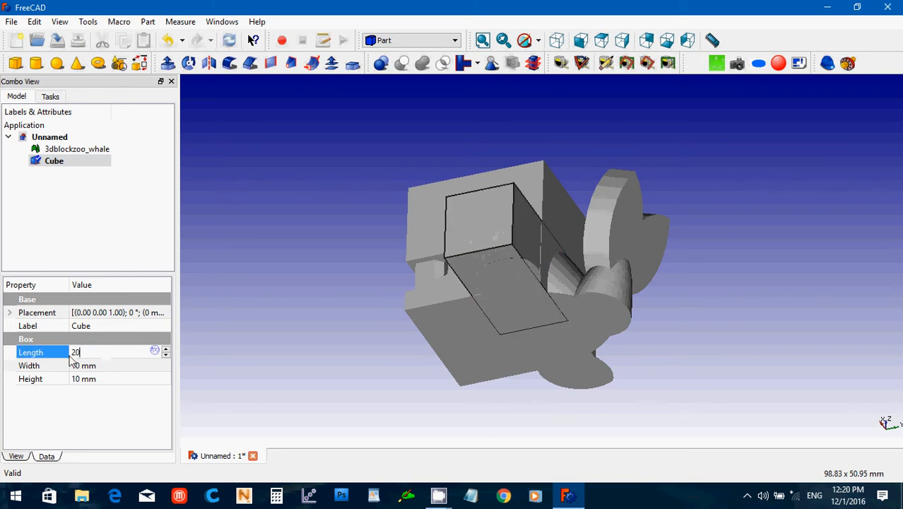
click(115, 364)
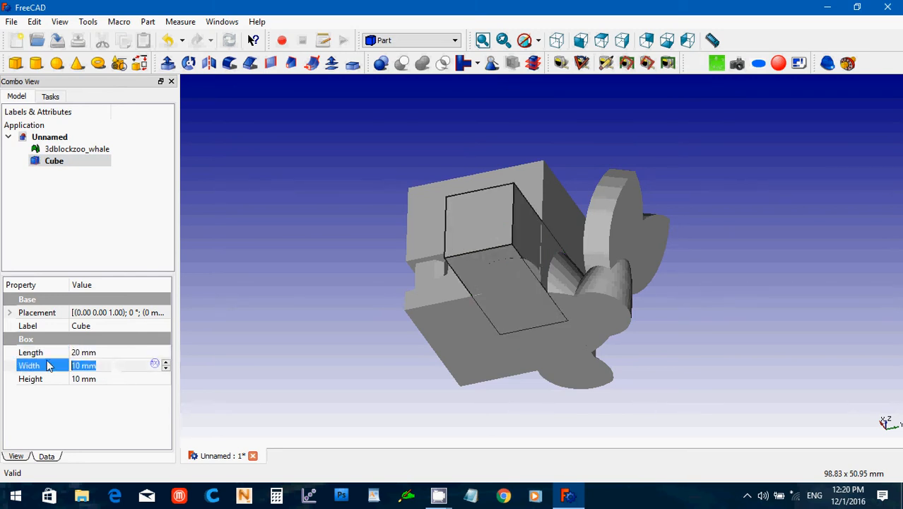
text(20)
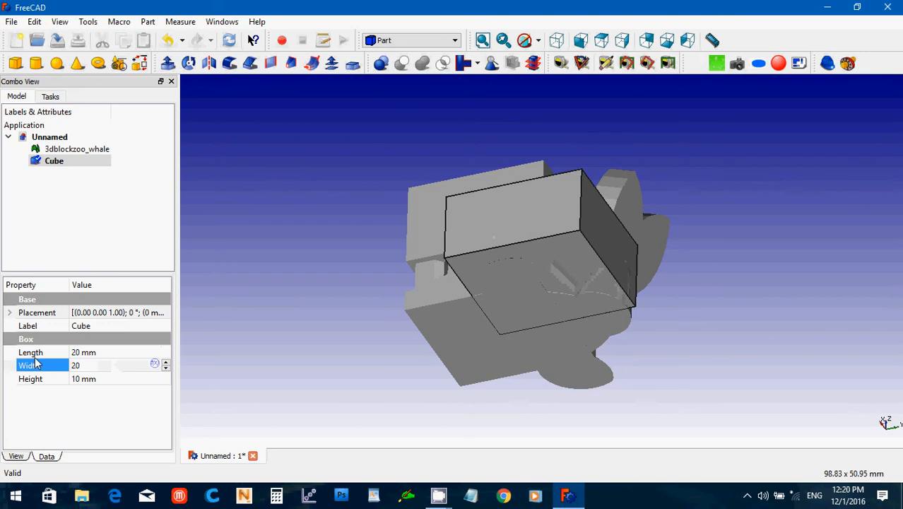
click(105, 379)
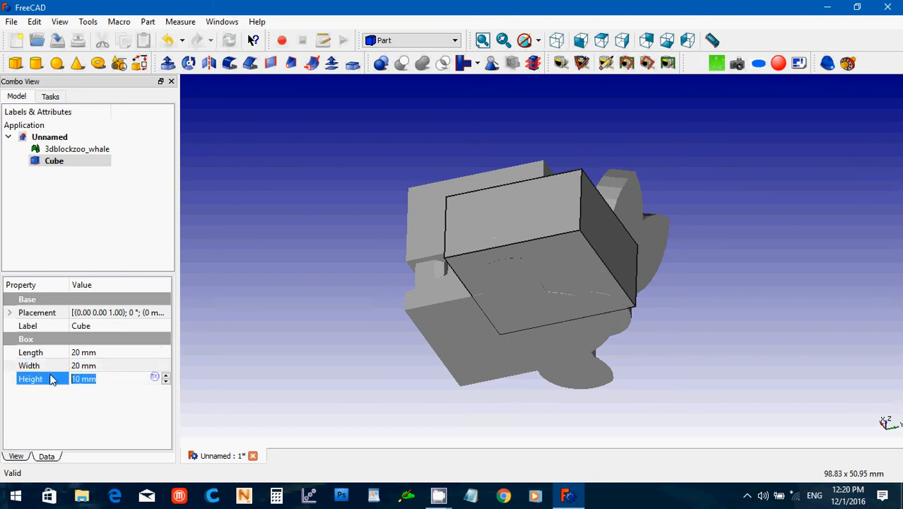
text(20)
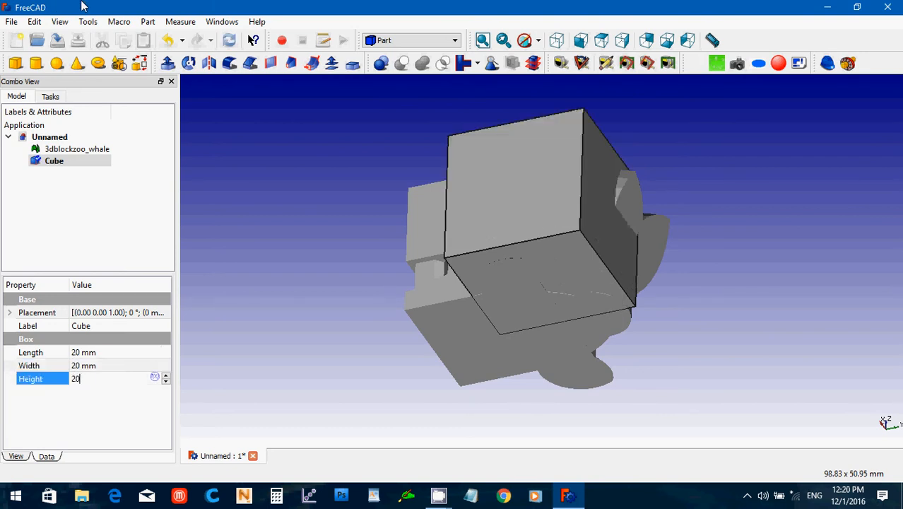
click(331, 153)
- Shift the whale mesh relative to the cube by setting its position to y 10 mm and x 10 mm
click(556, 41)
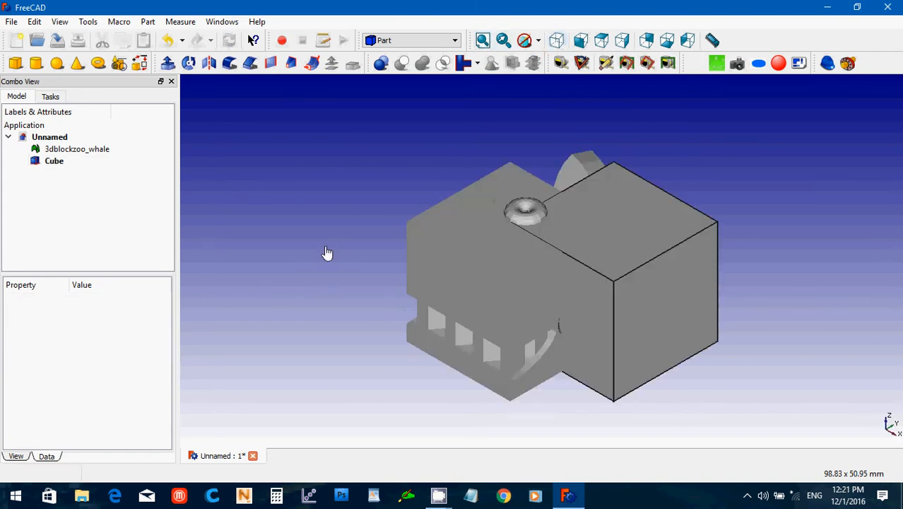
click(45, 150)
click(10, 326)
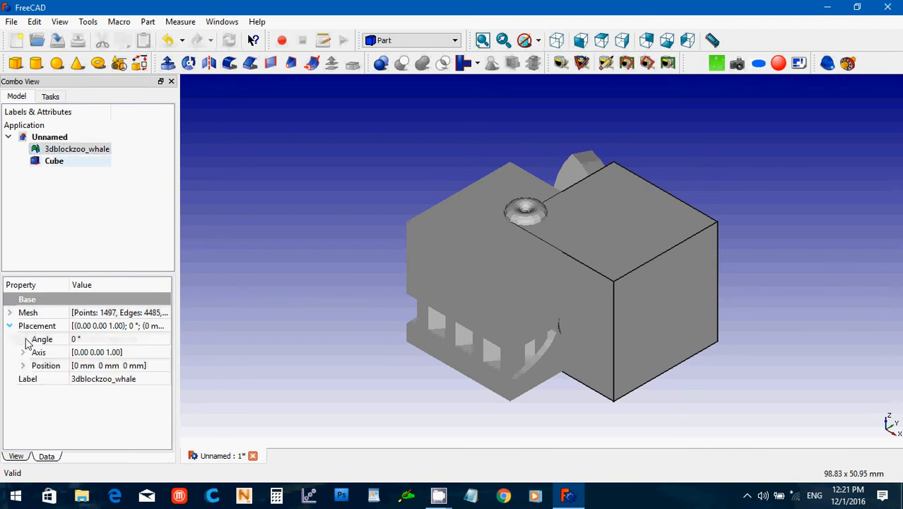
click(22, 365)
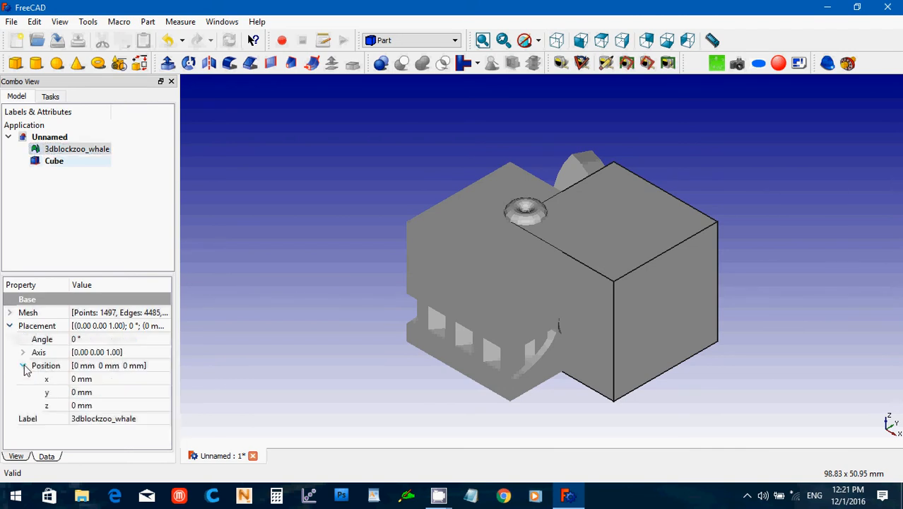
click(108, 392)
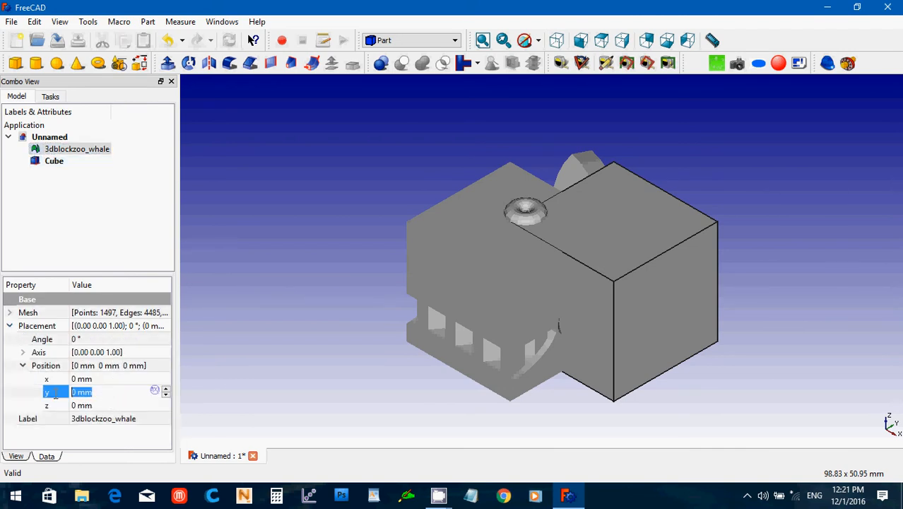
text(10)
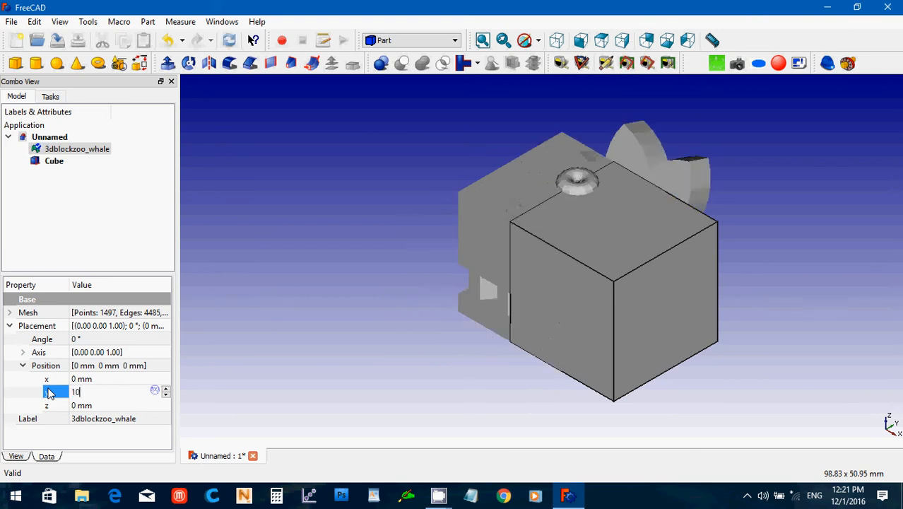
click(115, 379)
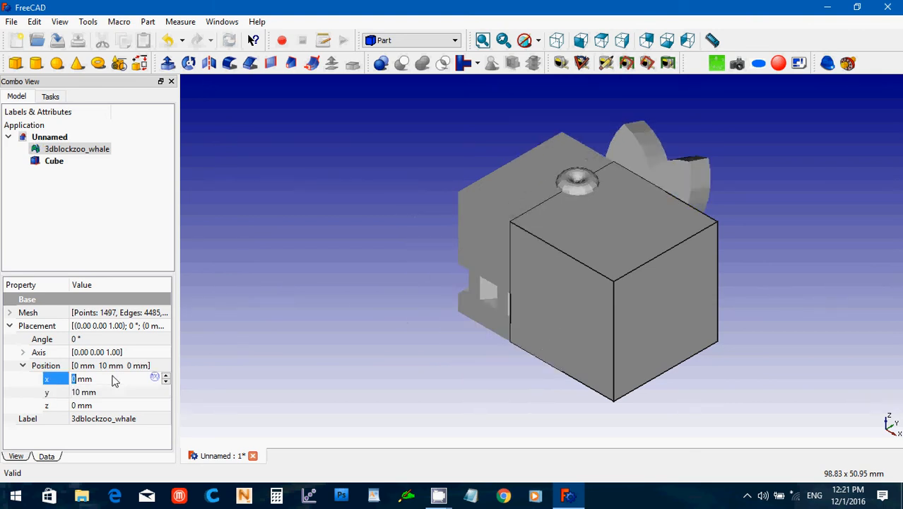
text(10)
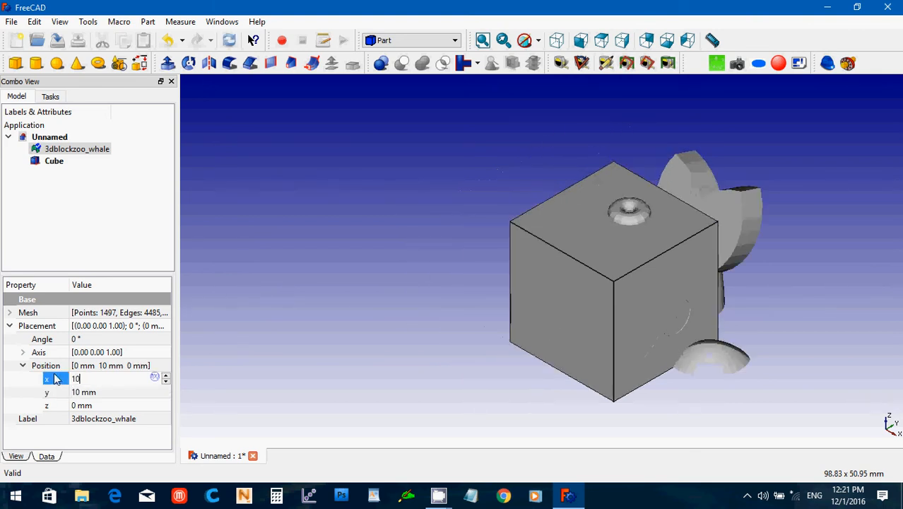
click(355, 287)
- Delete the 3dblockzoo_whale mesh from the document
click(84, 154)
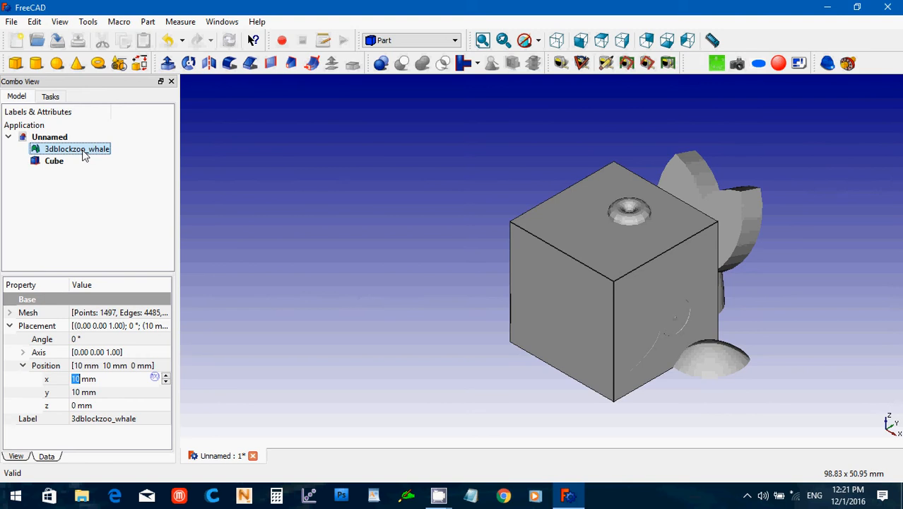
key(Delete)
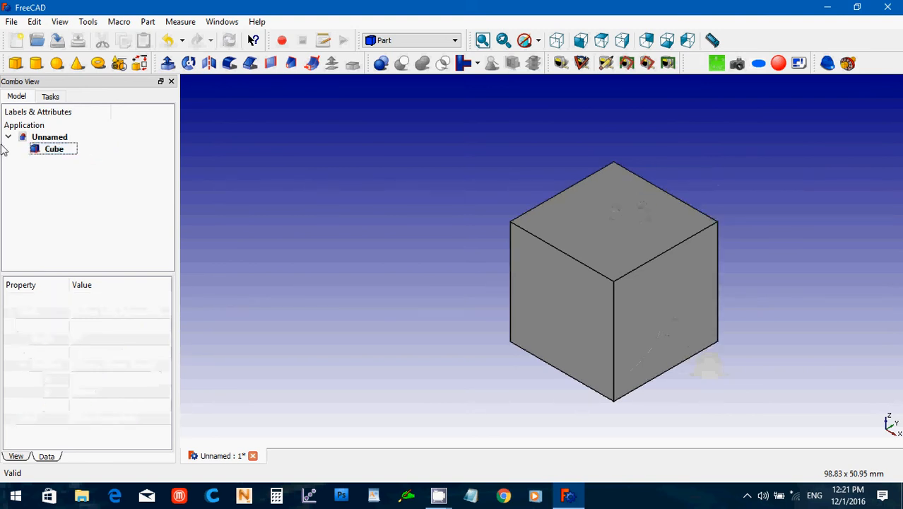
- Set the cube's placement position to x -10 mm and y -10 mm
click(62, 149)
click(151, 367)
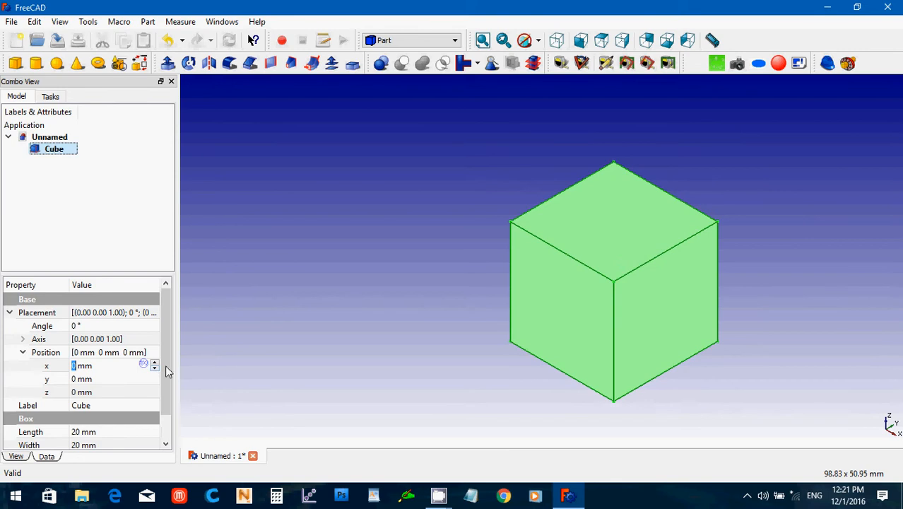
drag(169, 366, 168, 379)
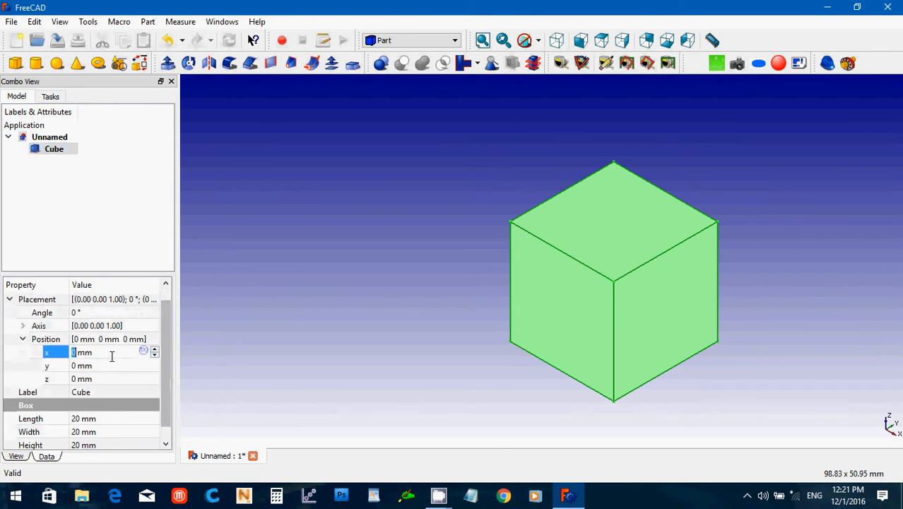
drag(116, 346, 46, 343)
text(10)
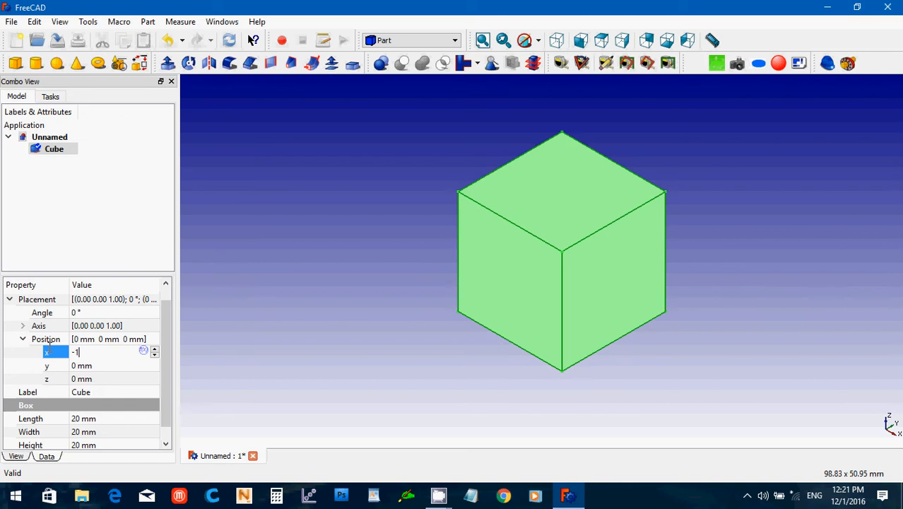
click(96, 367)
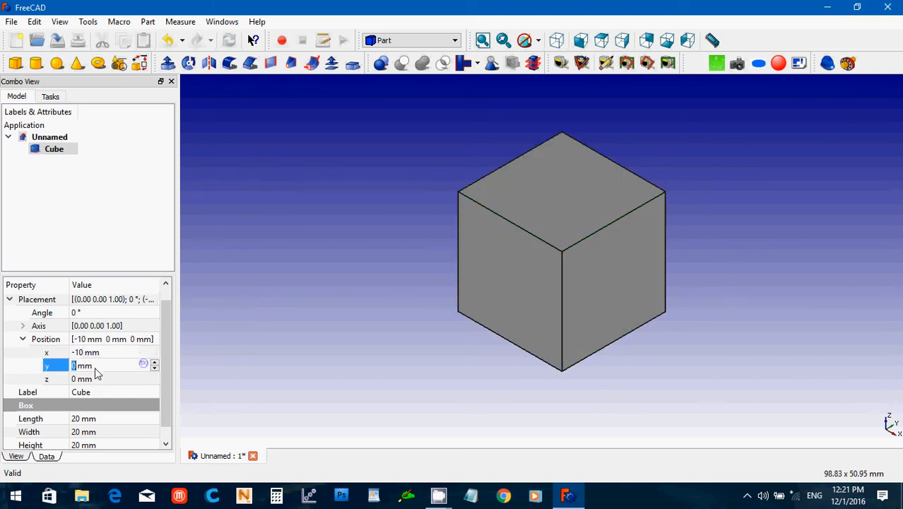
drag(95, 366, 46, 366)
text(-10)
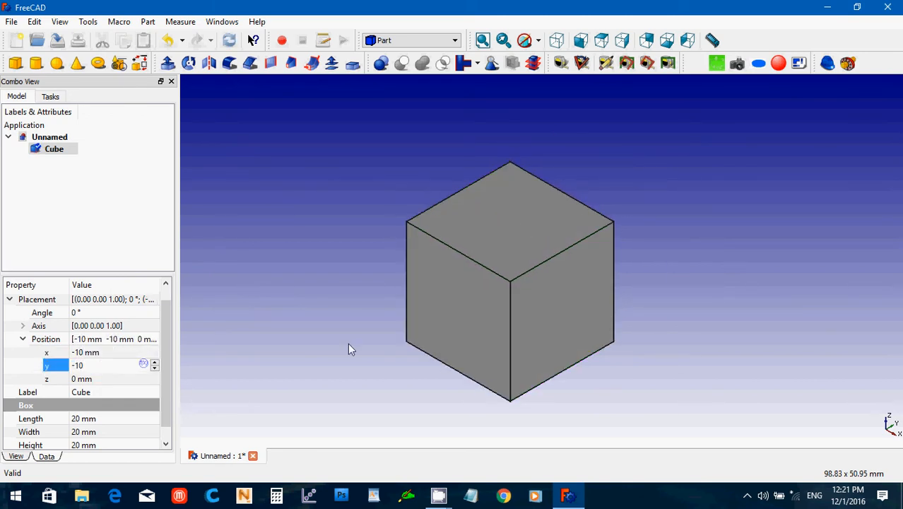
- Save the document with the 20 mm cube under the file name Blank Block
click(389, 364)
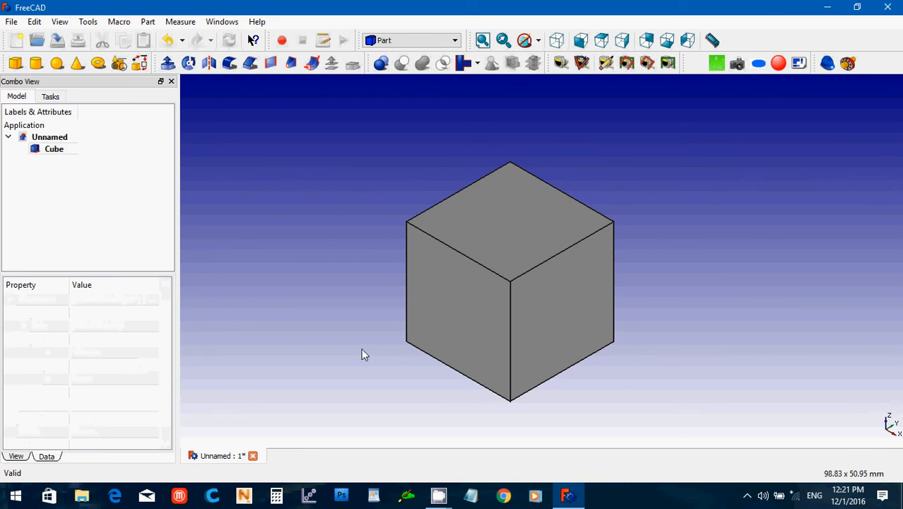
click(11, 22)
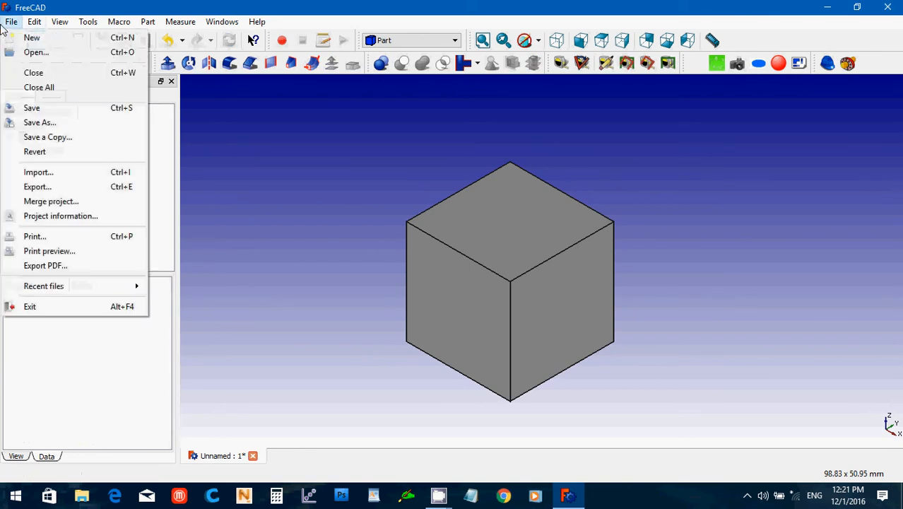
click(63, 110)
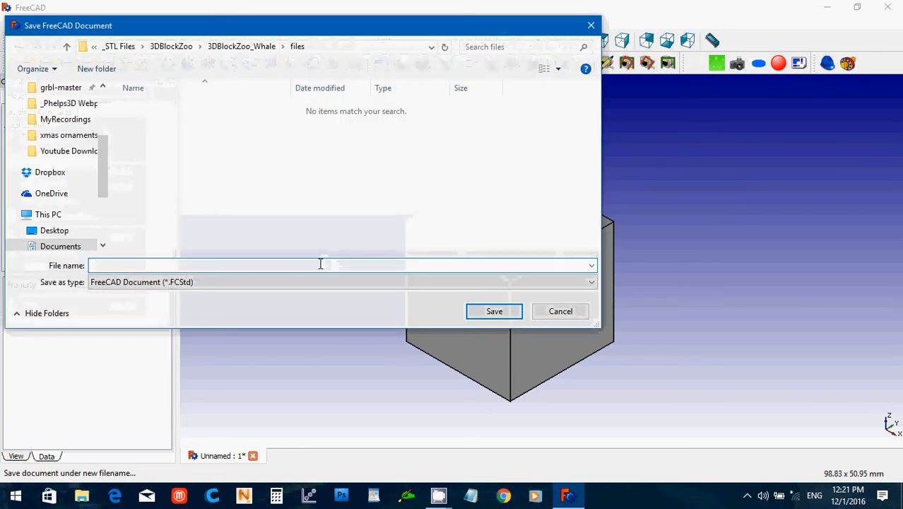
text(Blank )
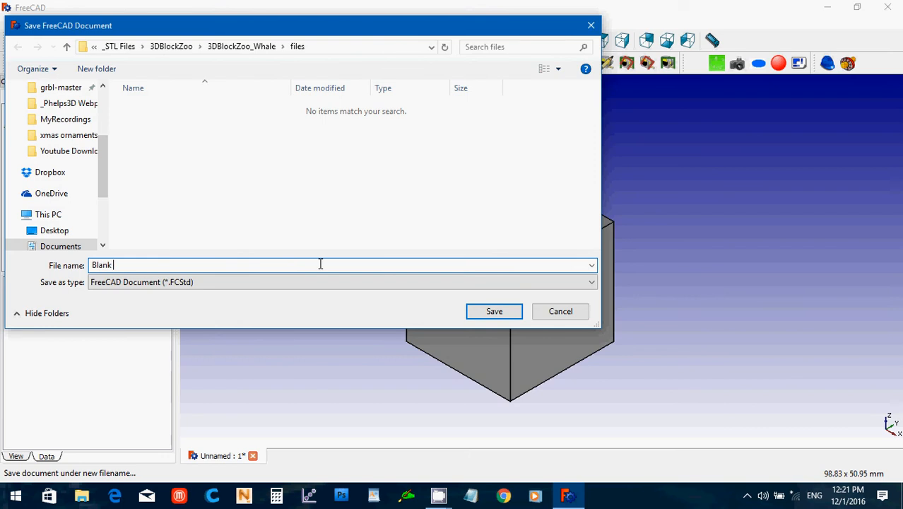
text(Block)
key(Return)
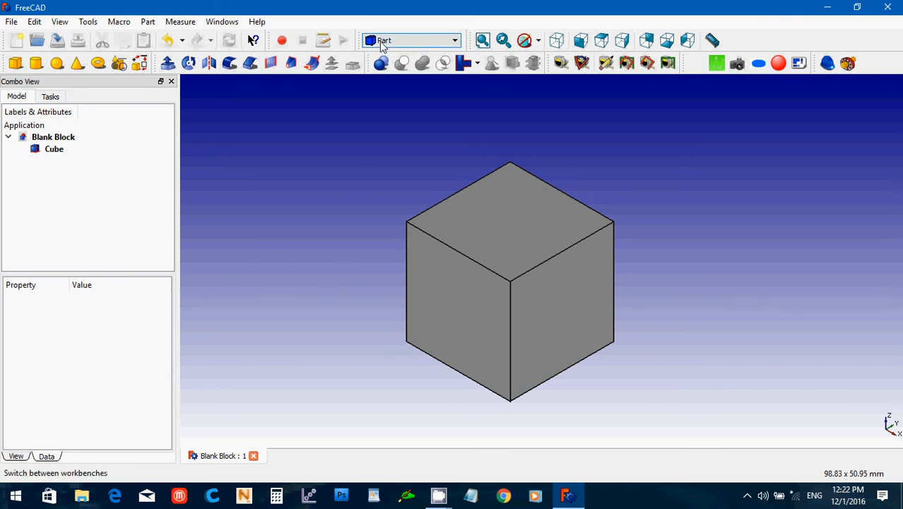
- Switch to the Part Design workbench and create a new sketch on the XZ-Plane
click(412, 40)
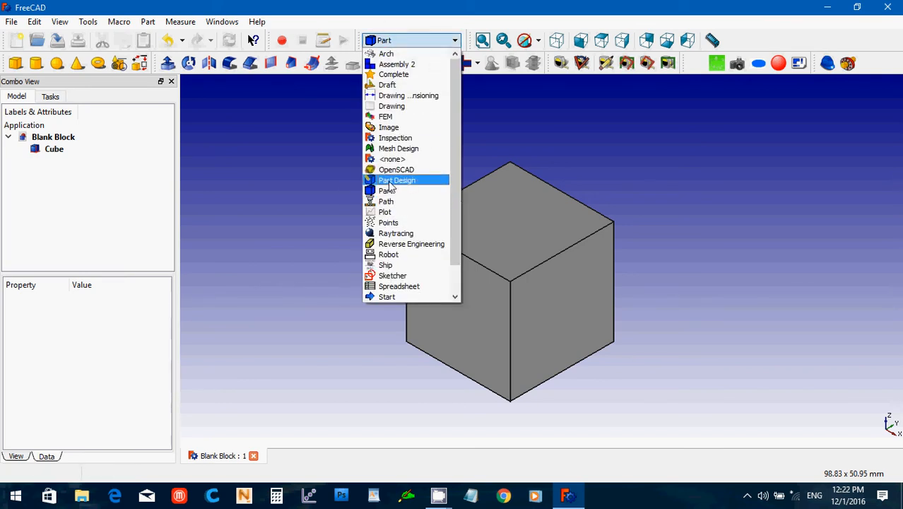
click(389, 181)
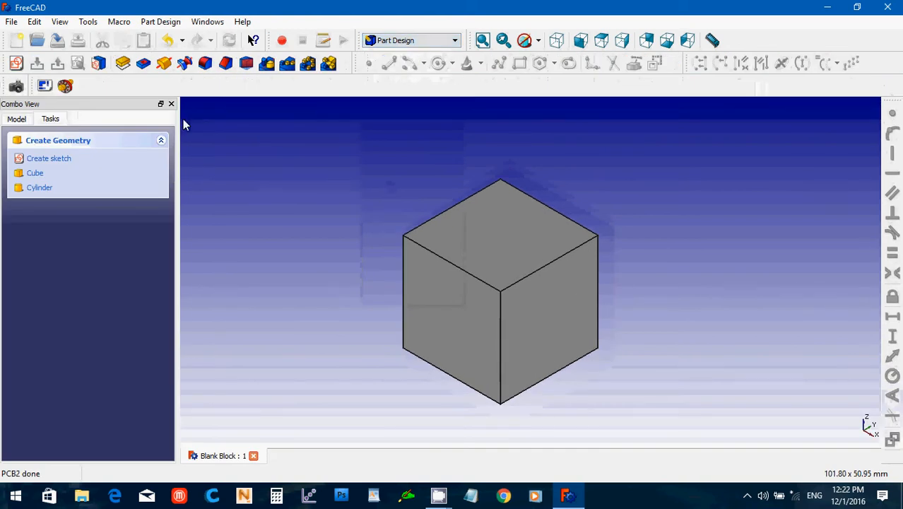
click(15, 64)
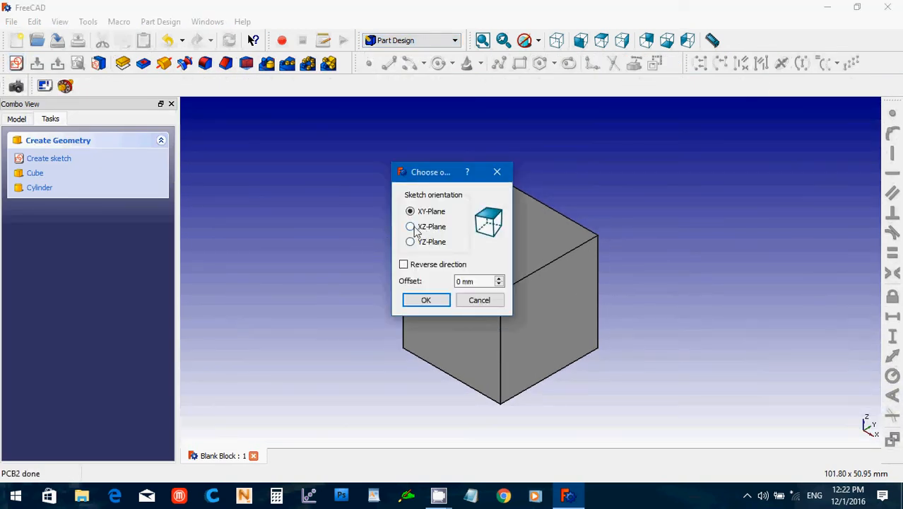
click(411, 227)
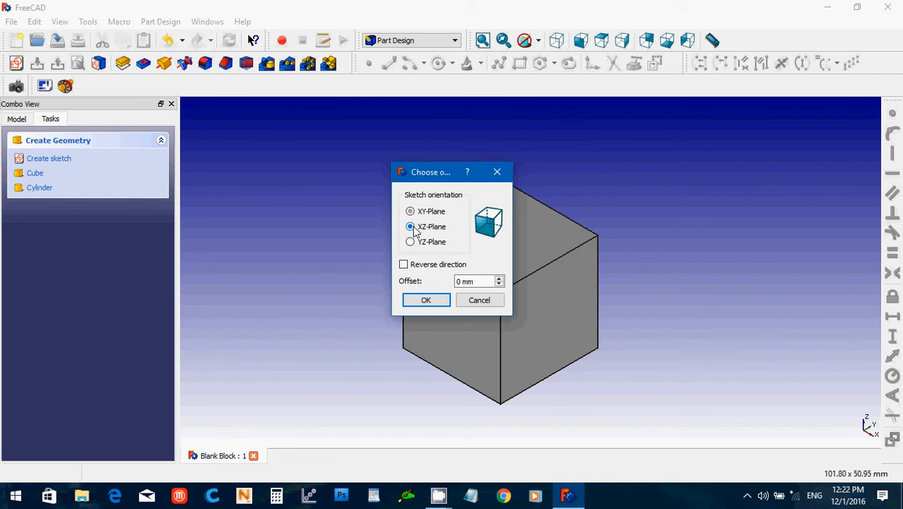
click(421, 300)
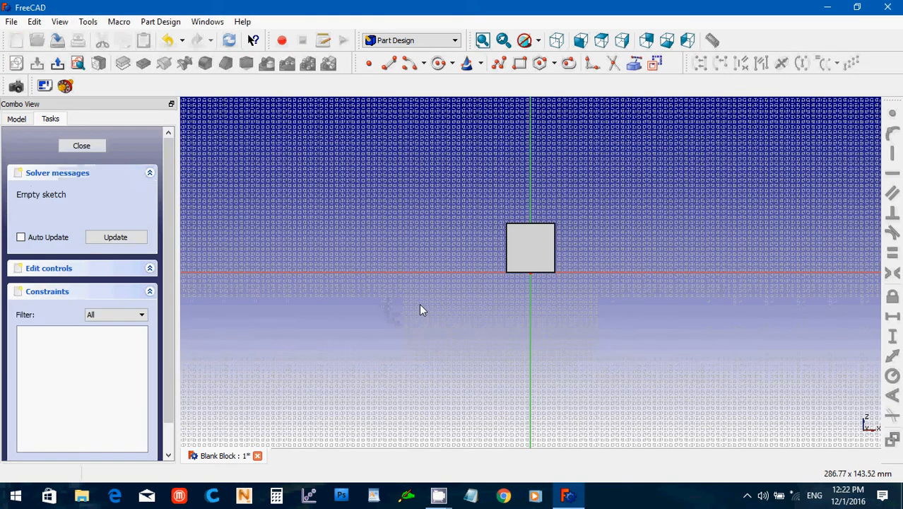
scroll(420, 305, up, 8)
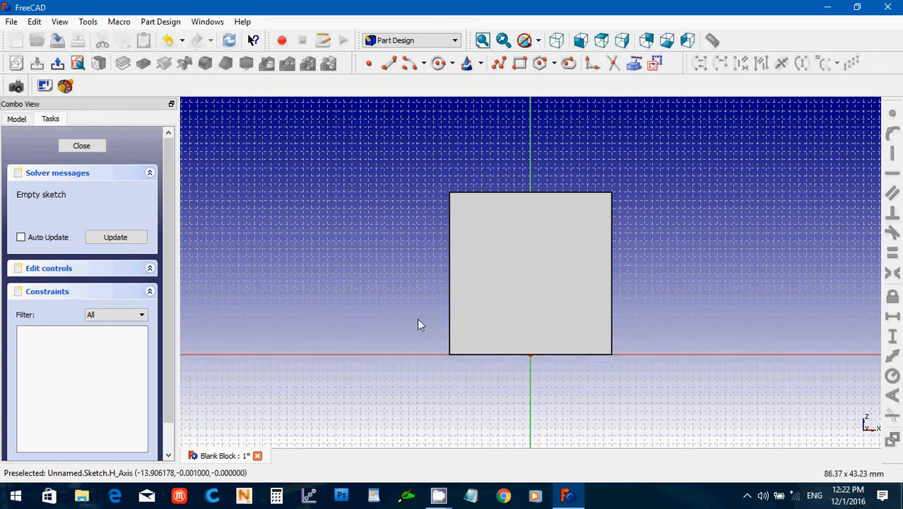
- Draw a polyline inside the cube's outline with a long near-vertical line, a short horizontal line and a tiny slanted end segment
click(498, 65)
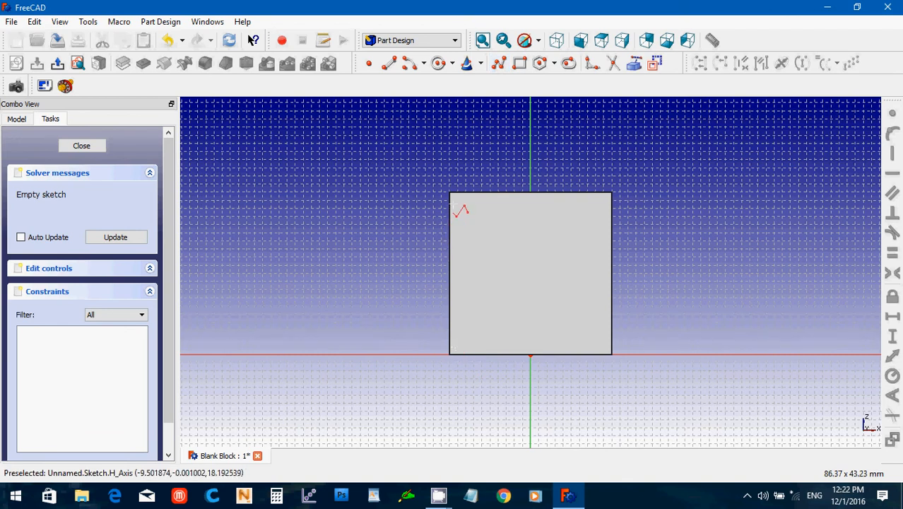
click(455, 204)
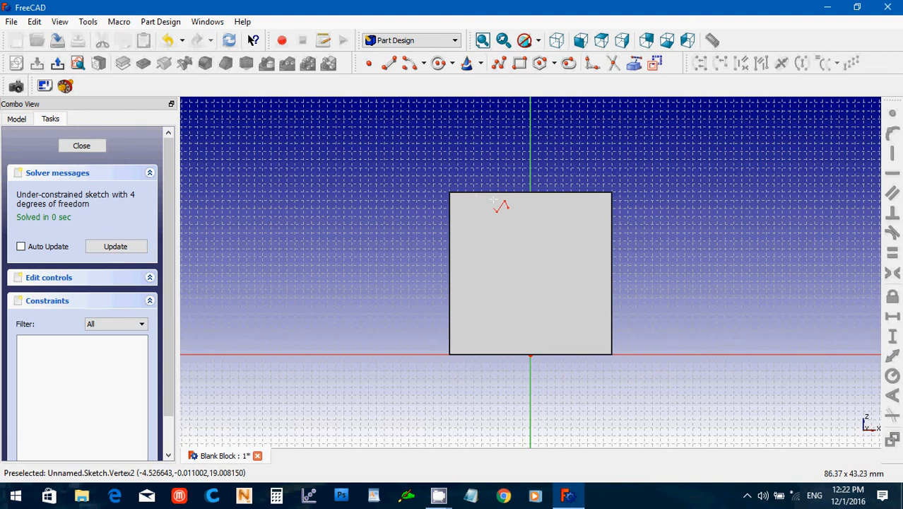
click(488, 193)
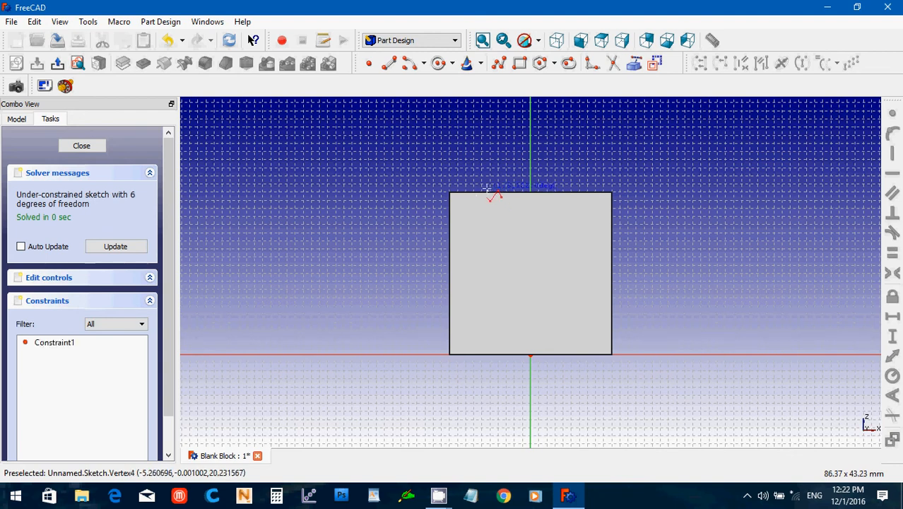
click(488, 188)
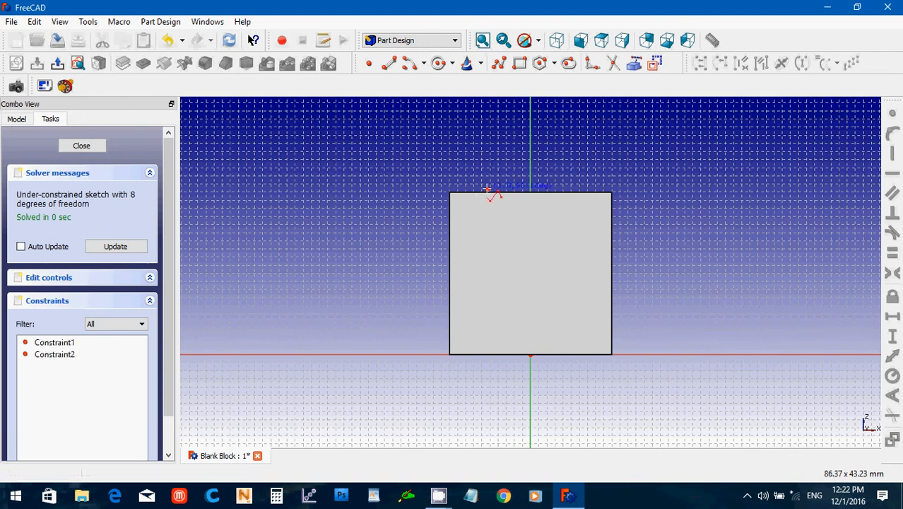
key(Escape)
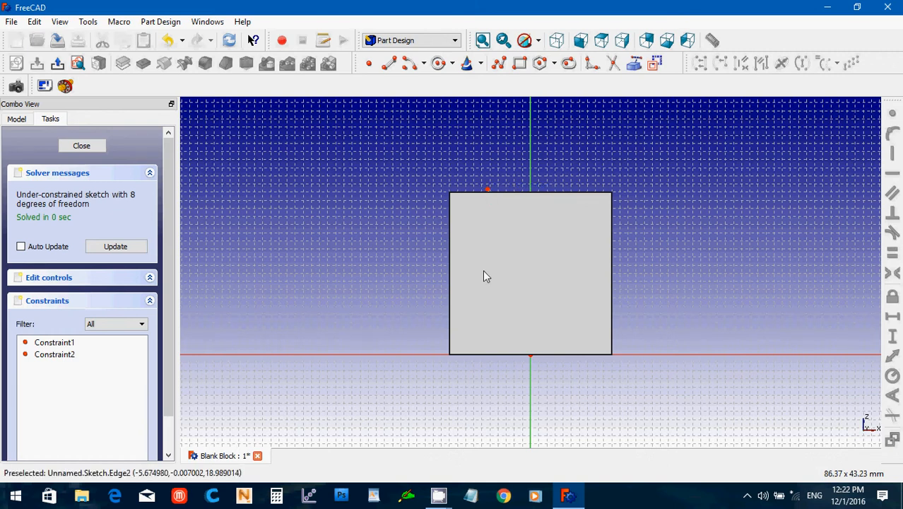
- Hide the cube so the sketch lines are unobstructed, and return to the sketch editing tasks
click(4, 120)
click(57, 174)
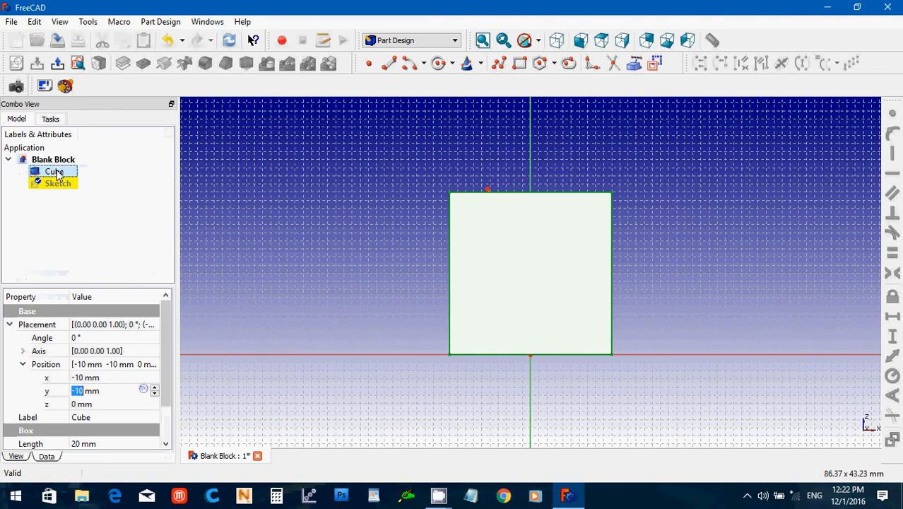
key(space)
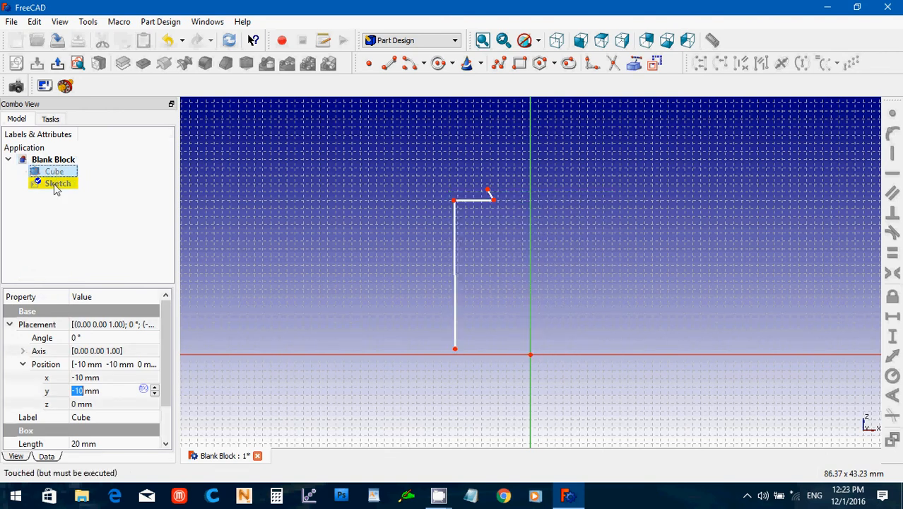
click(49, 119)
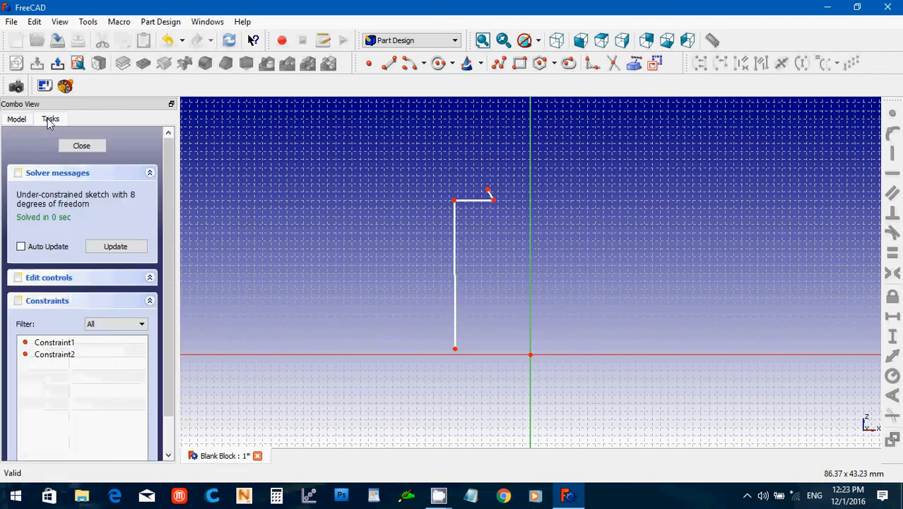
- Apply a vertical constraint to the long line of the polyline
click(455, 261)
click(892, 155)
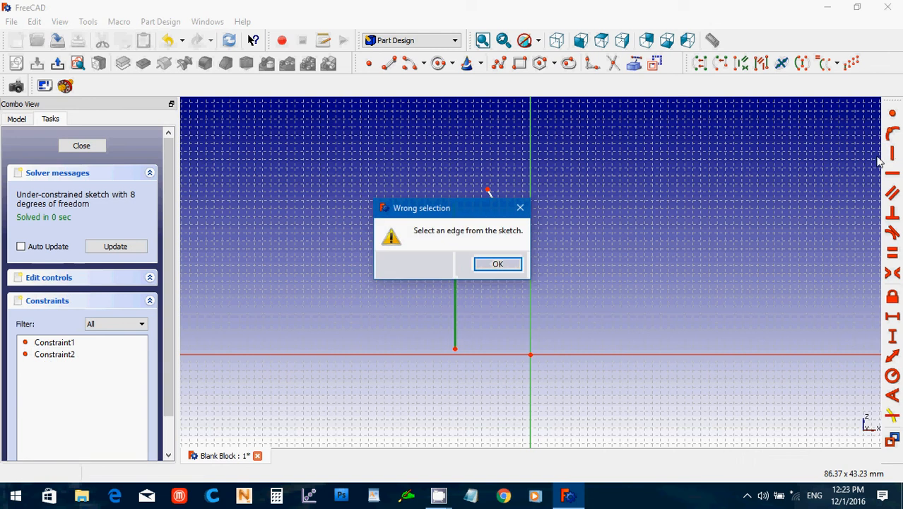
click(496, 263)
click(486, 290)
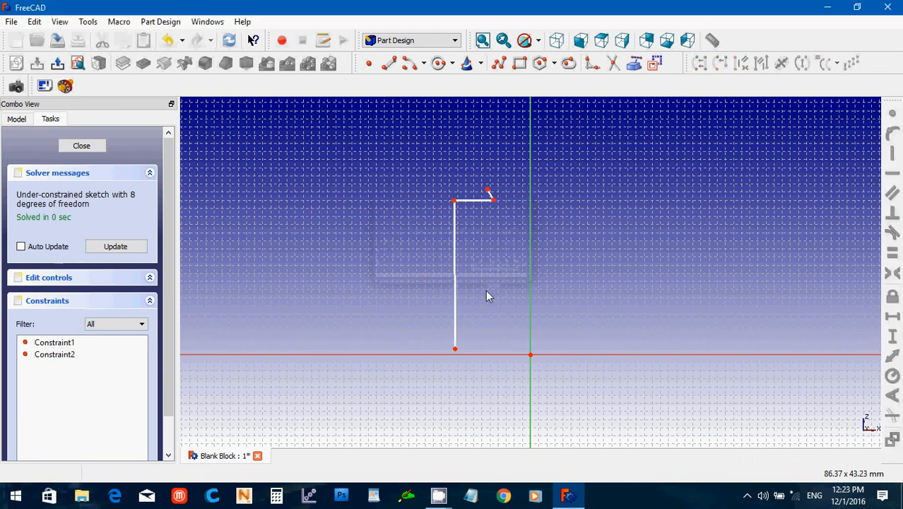
click(454, 289)
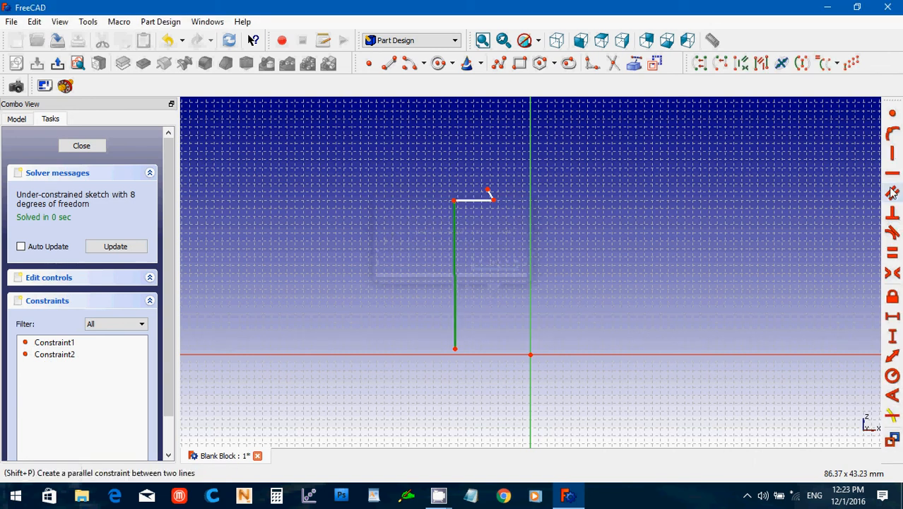
click(891, 154)
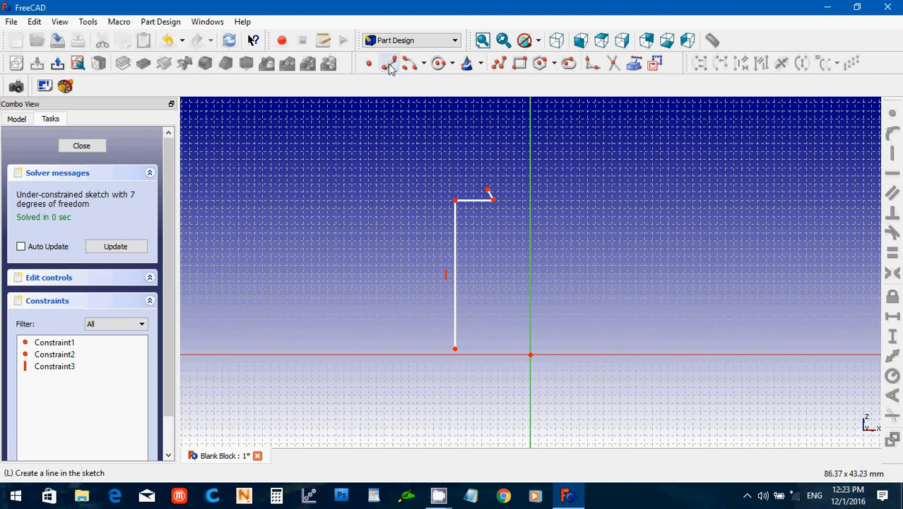
click(424, 64)
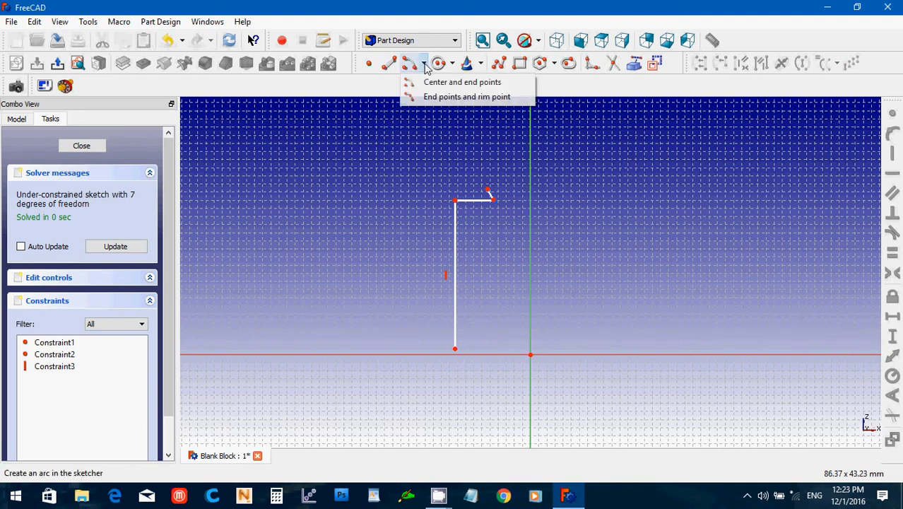
click(427, 96)
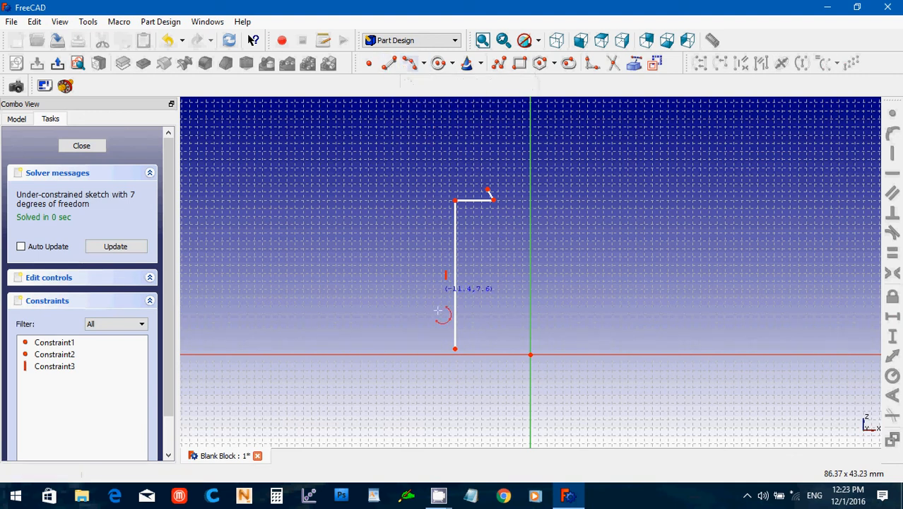
click(455, 350)
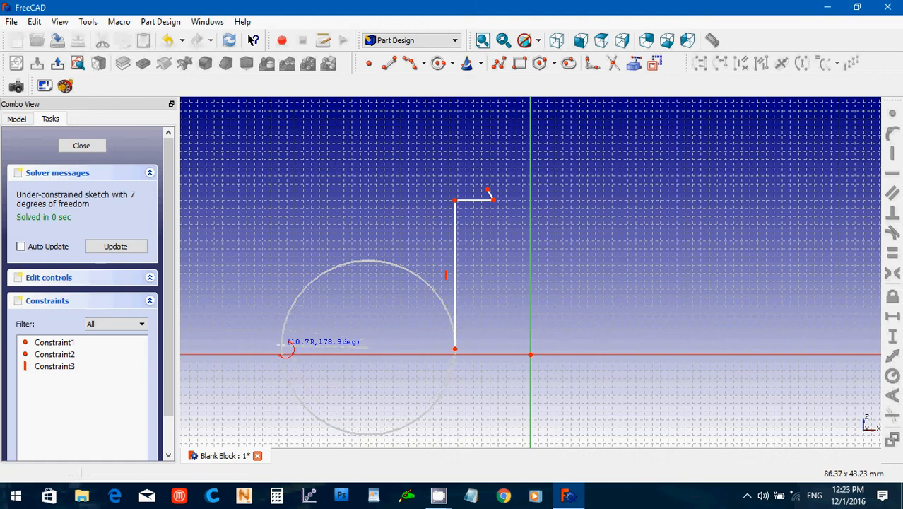
click(282, 346)
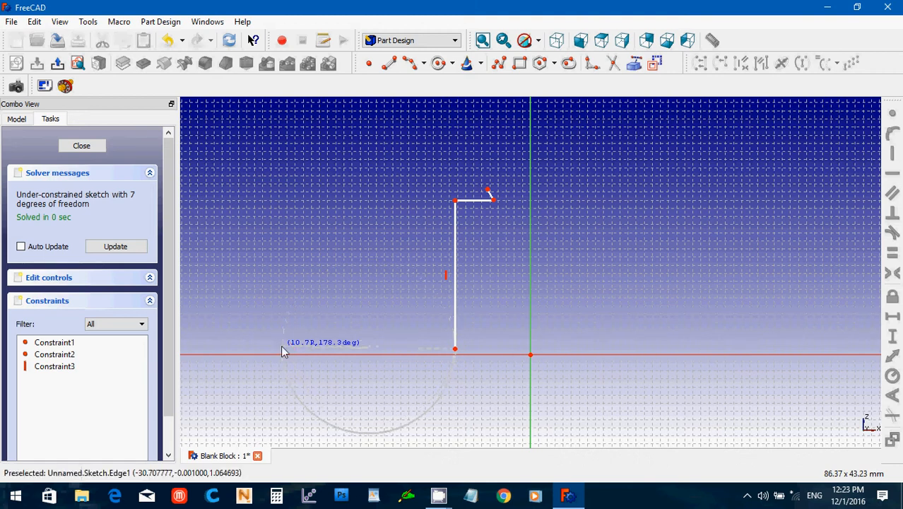
key(Escape)
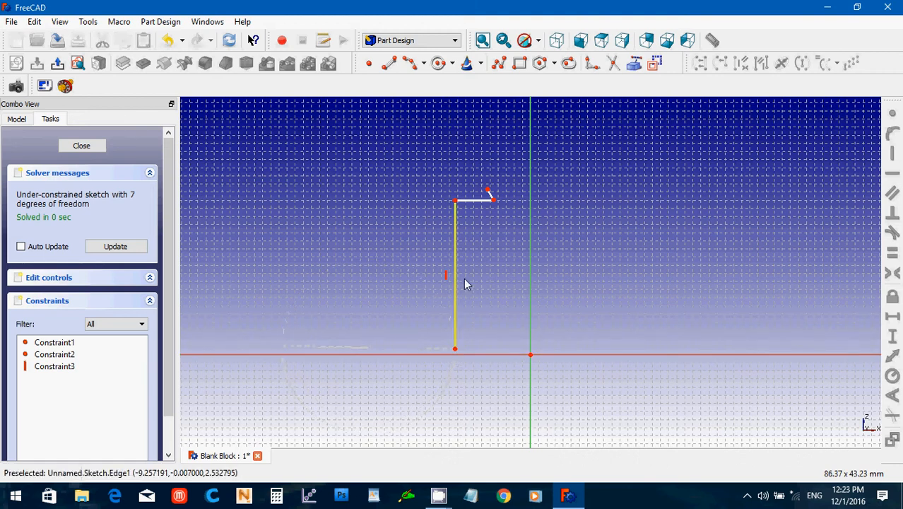
- Draw an end-points-and-rim-point arc of about 9.3 mm radius from the vertical line's lower end to the horizontal axis near x -27.6 mm
click(409, 64)
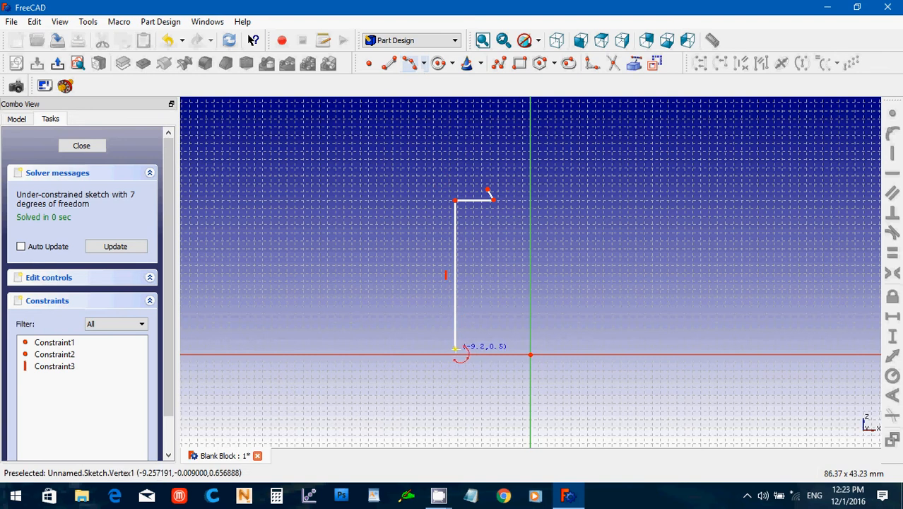
click(455, 348)
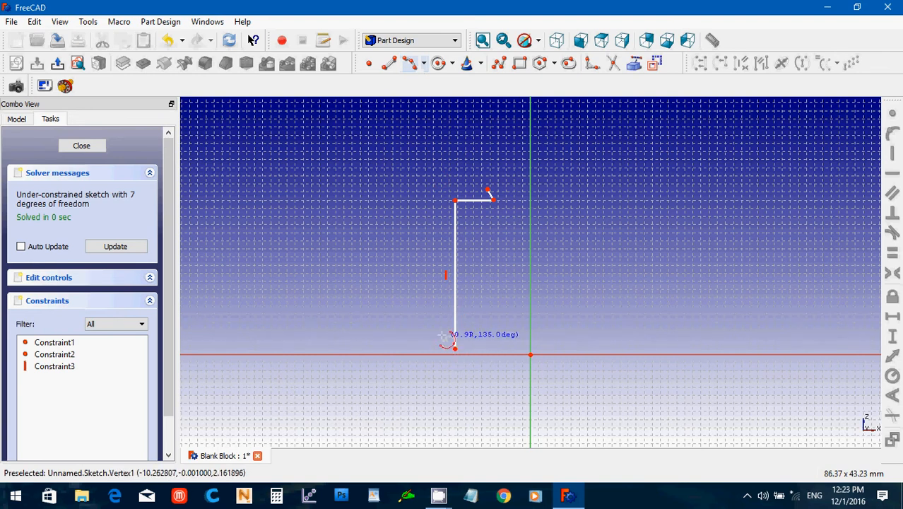
click(308, 351)
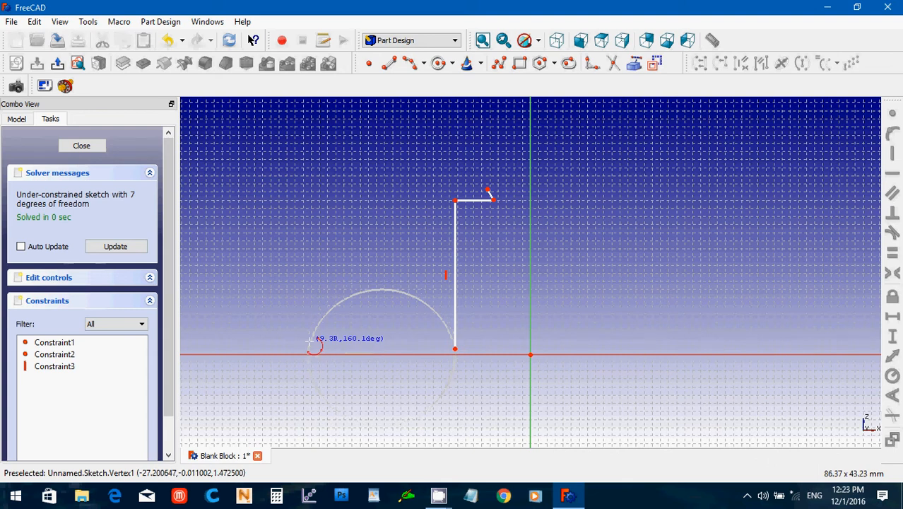
click(309, 342)
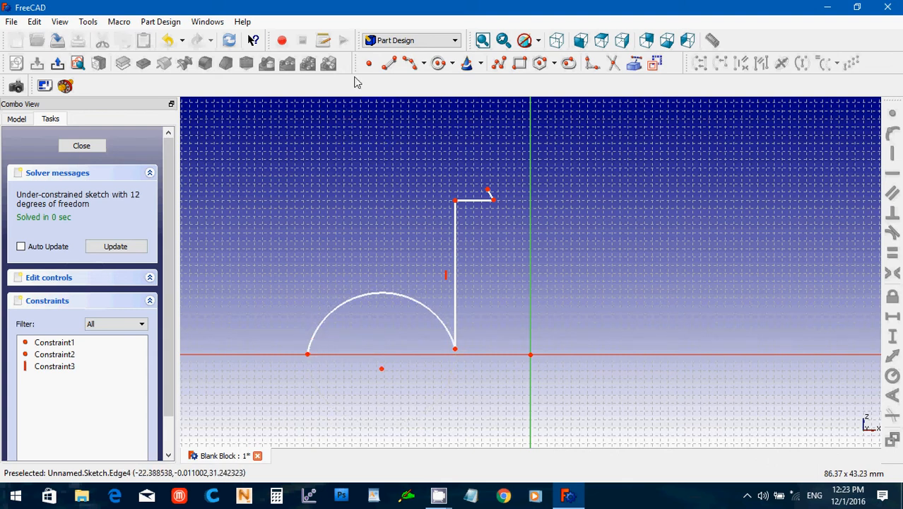
- Draw a three-point arc bulging upward from the first arc's end on the horizontal axis, out to a tip at about z 9.7 mm
click(411, 65)
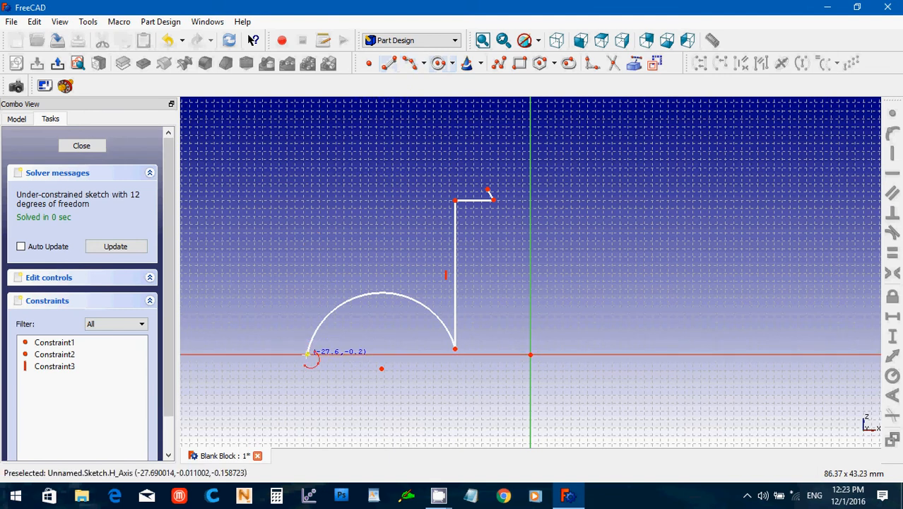
click(278, 321)
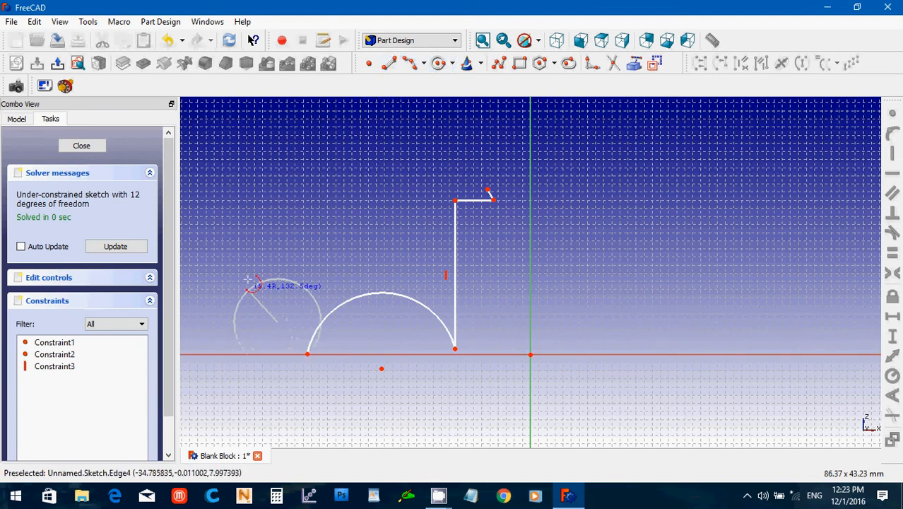
click(221, 275)
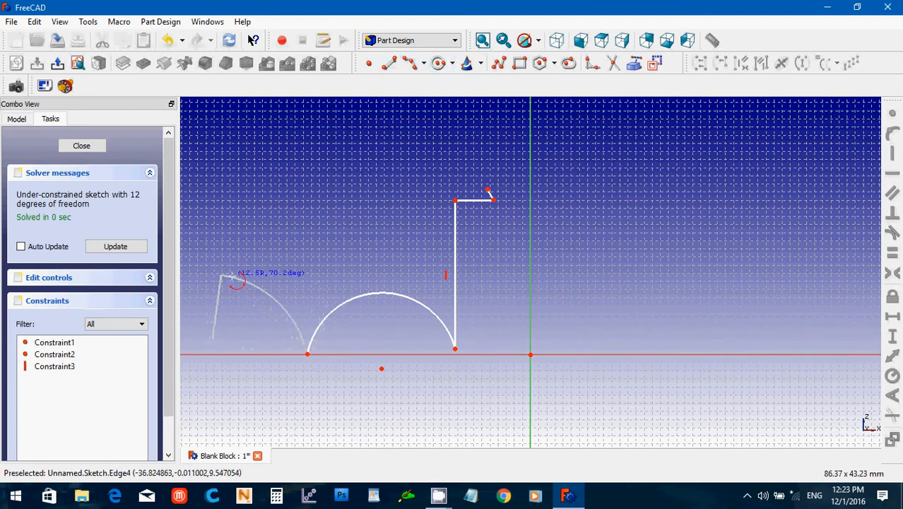
click(222, 275)
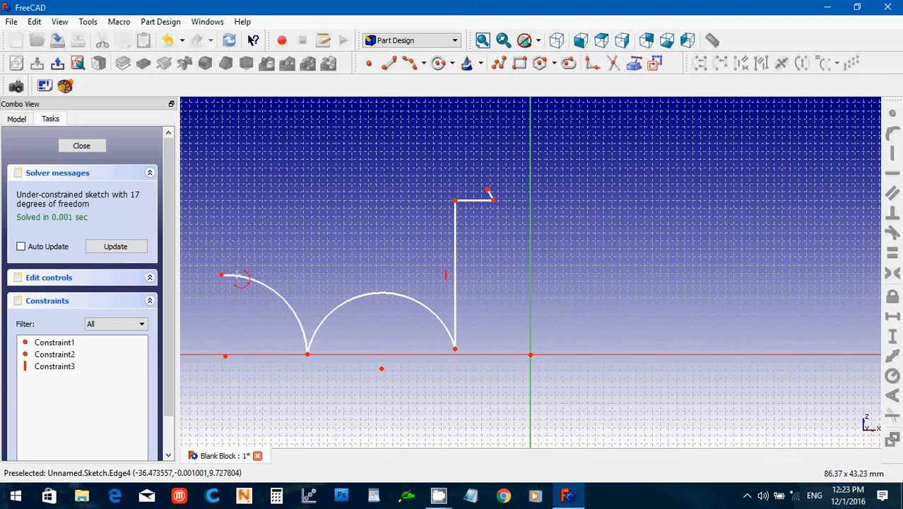
- Draw a large upper arc from the outer tip to the free end of the polyline's slanted segment, closing the wing-shaped profile
click(222, 276)
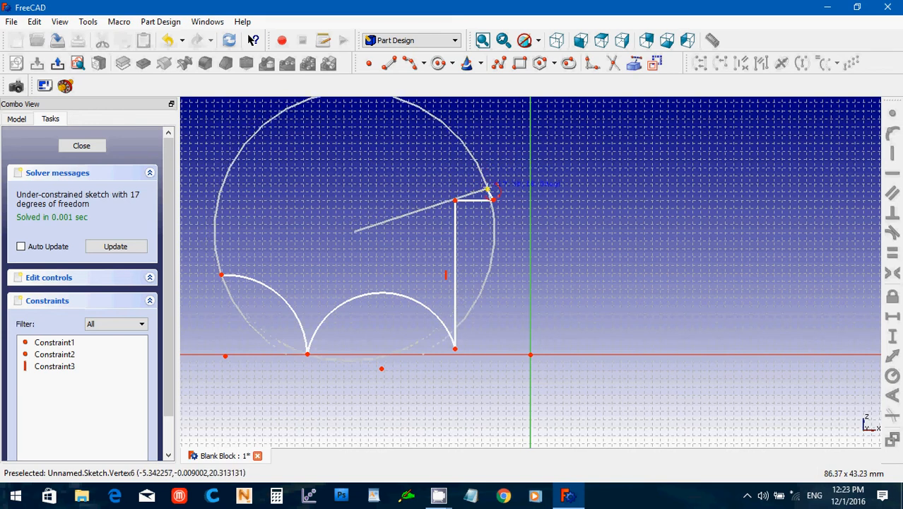
click(489, 189)
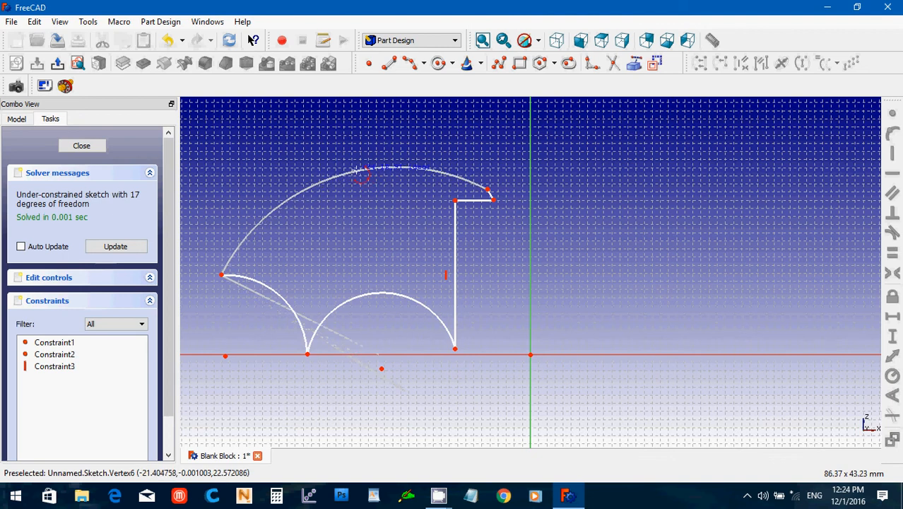
click(357, 170)
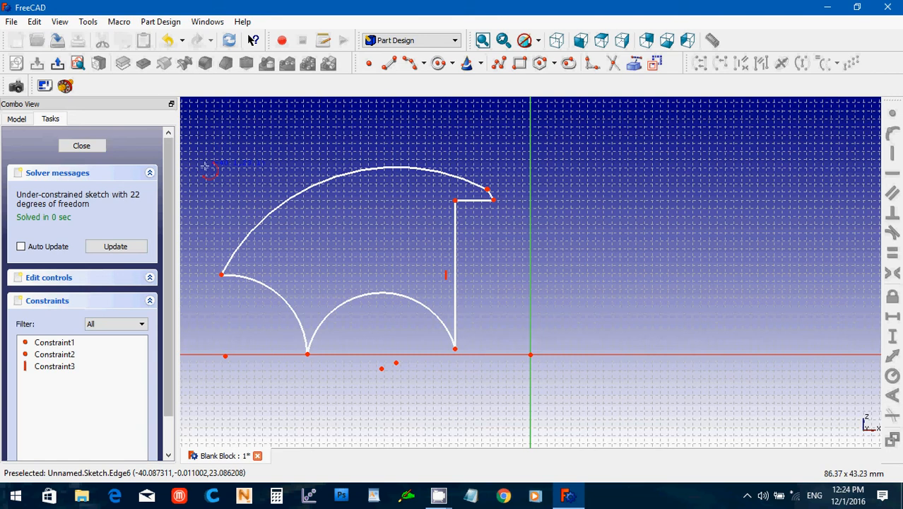
- Apply coincident constraints at the slanted segment's end, the outer tip, the point between the two lower arcs, and the vertical line's lower end
click(488, 190)
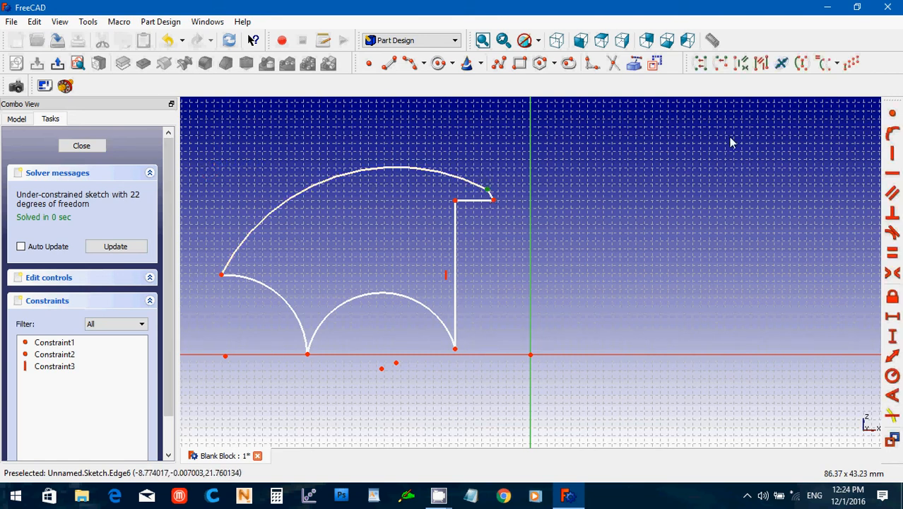
click(891, 118)
drag(209, 253, 240, 302)
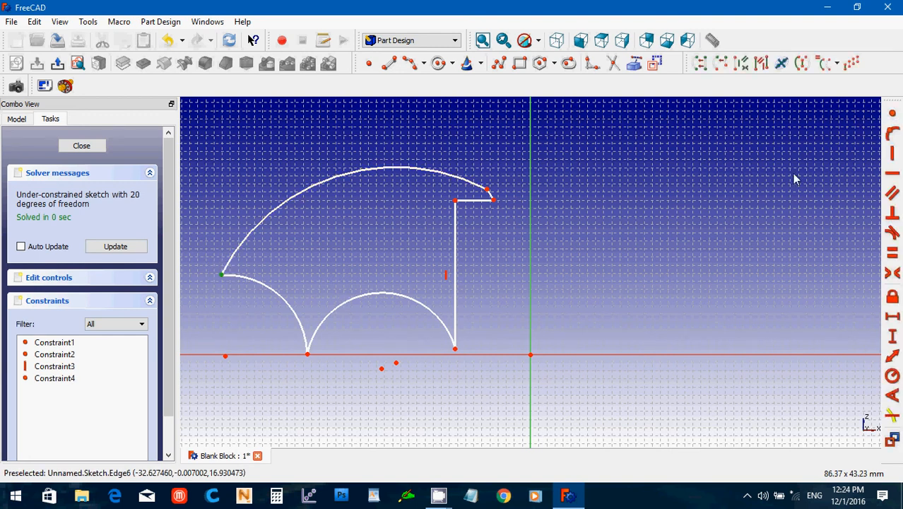
click(892, 115)
drag(285, 341, 323, 378)
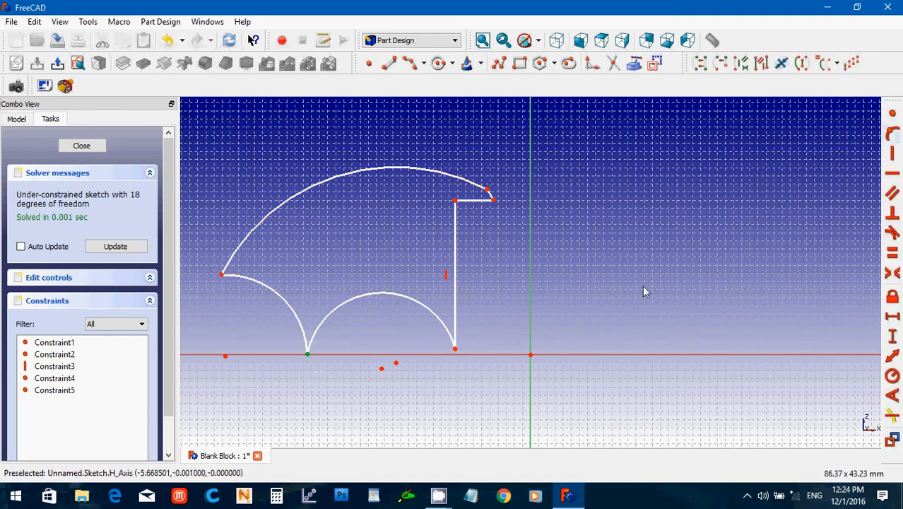
click(892, 115)
drag(420, 330, 484, 373)
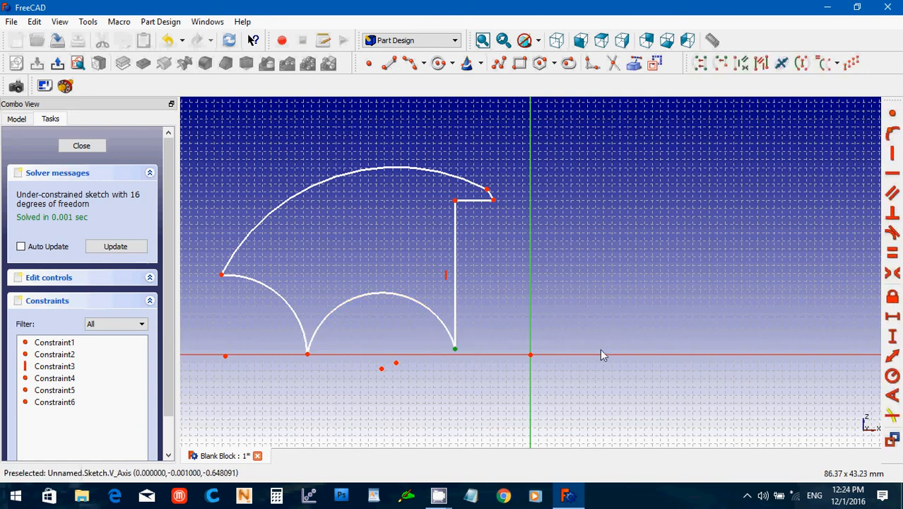
click(891, 118)
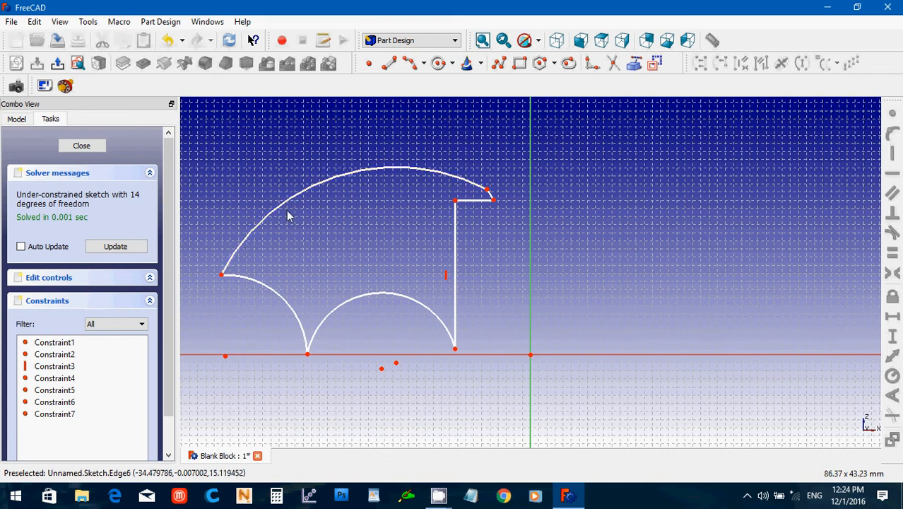
- Close the wing profile sketch and pad it with a length of 4 mm, symmetric to the sketch plane
click(84, 146)
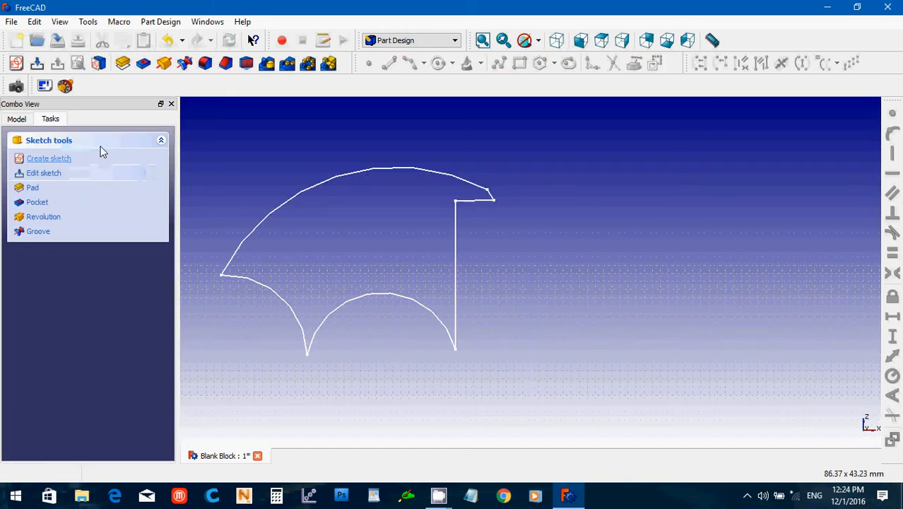
click(14, 119)
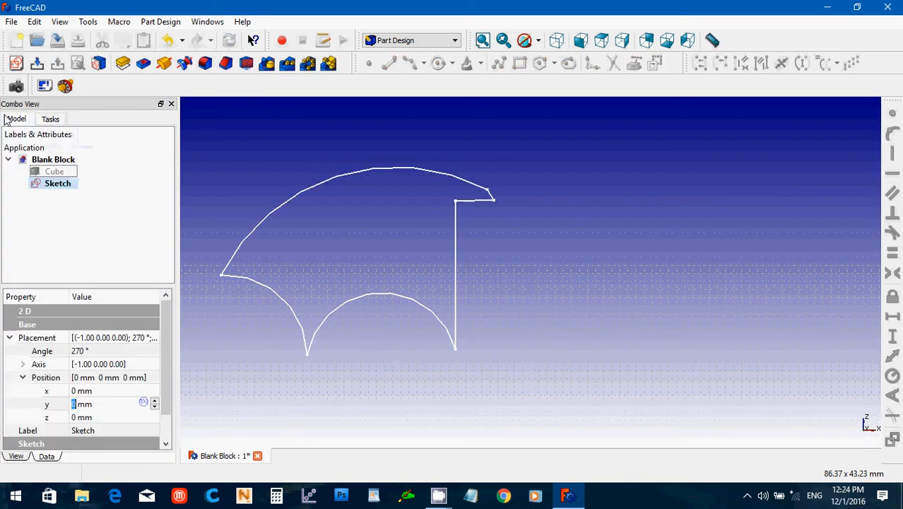
click(41, 173)
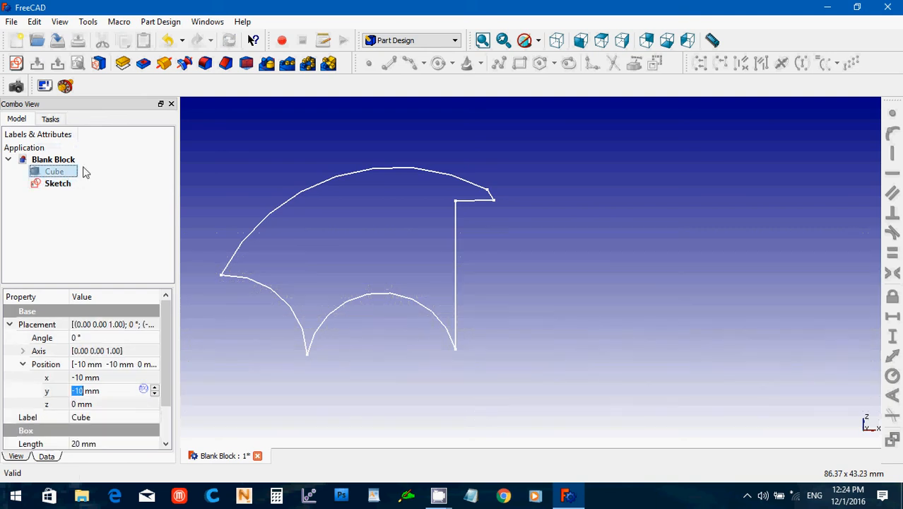
click(148, 174)
click(73, 183)
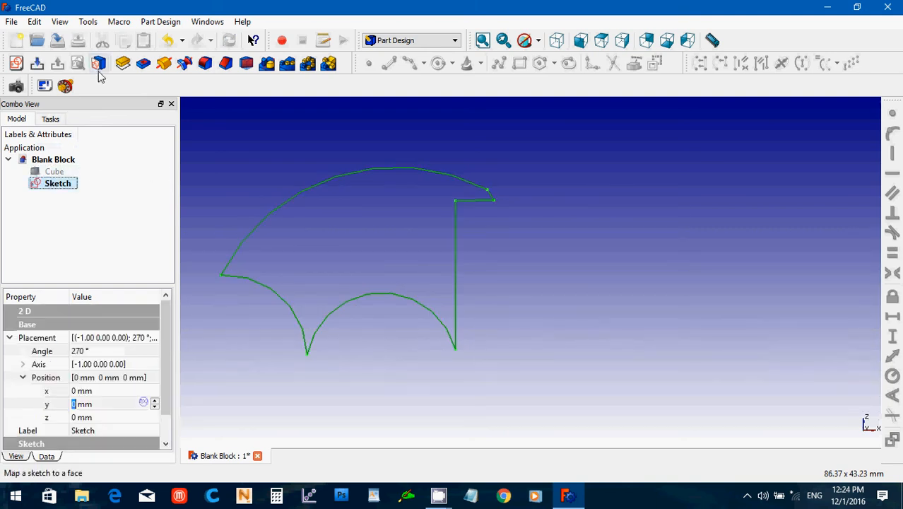
click(123, 64)
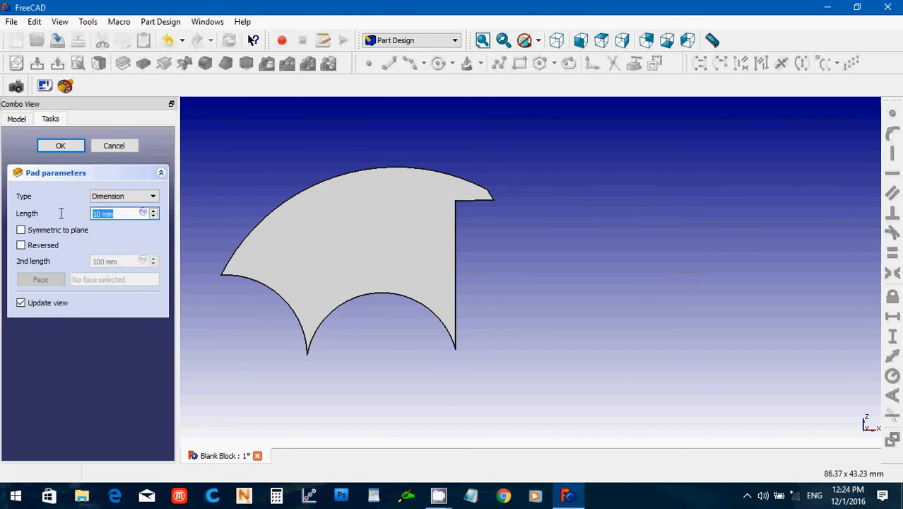
text(4)
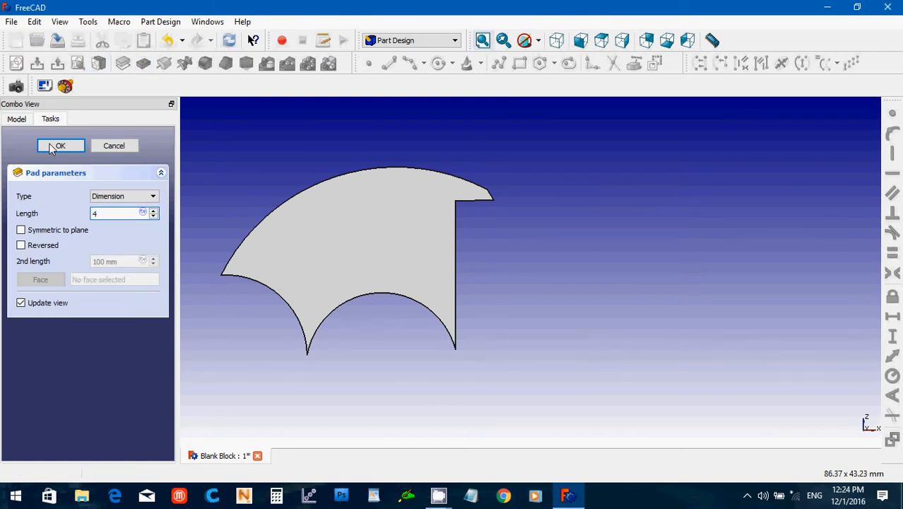
click(22, 230)
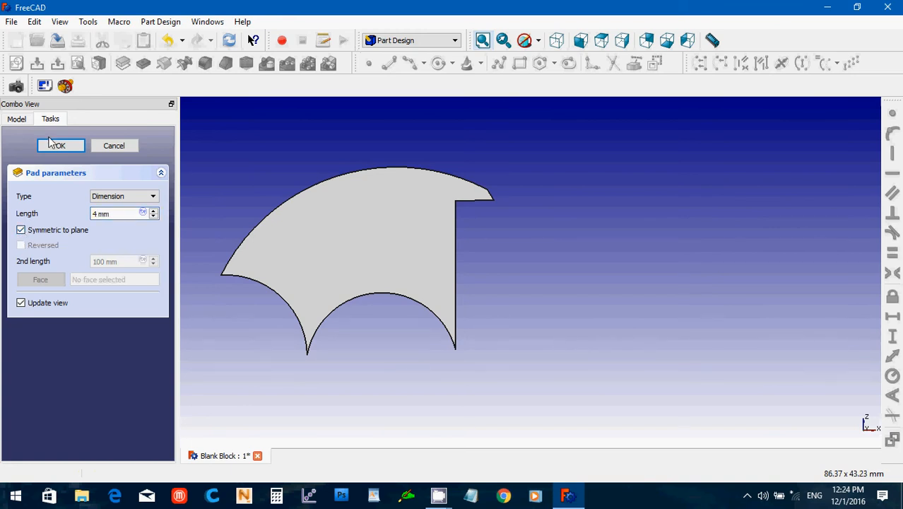
click(61, 146)
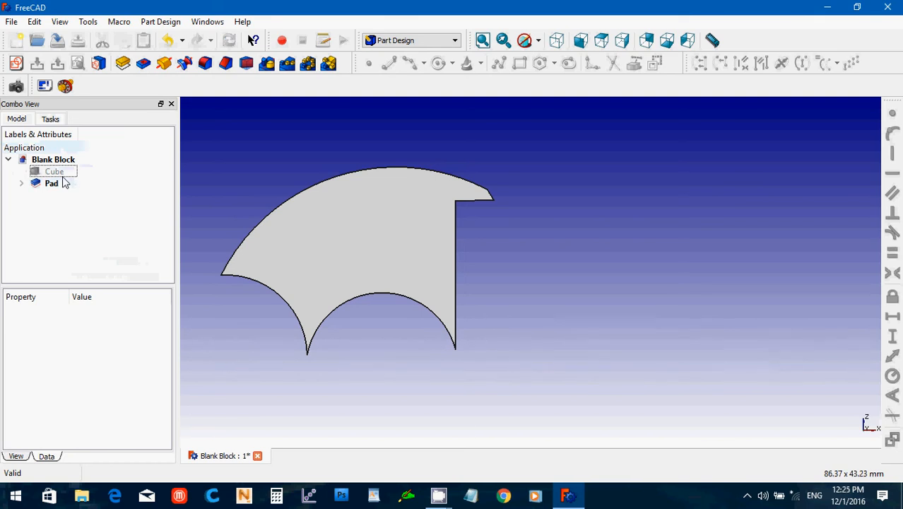
- Show the cube again and start a new sketch on the pad's front face
key(space)
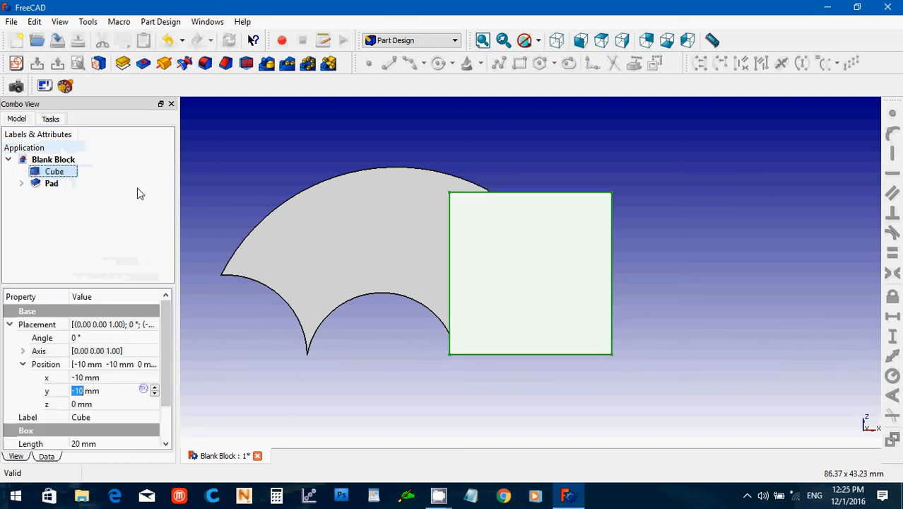
click(239, 138)
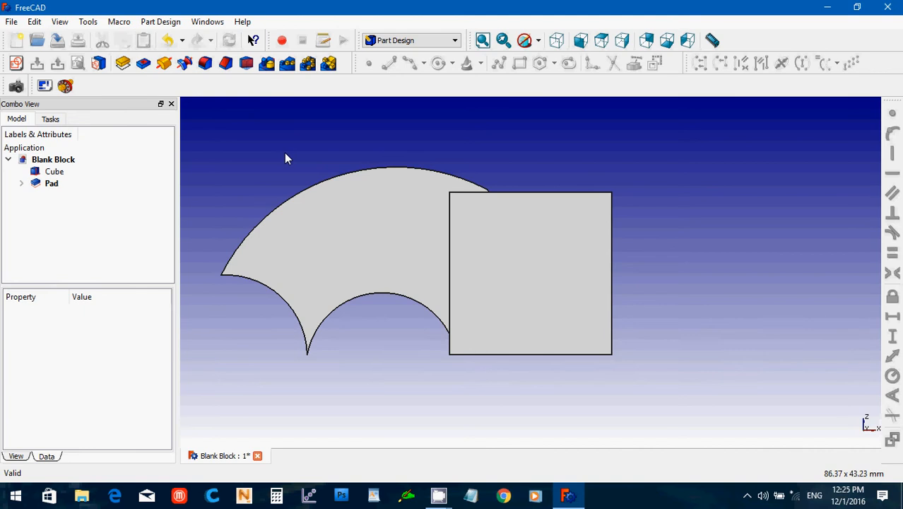
click(368, 225)
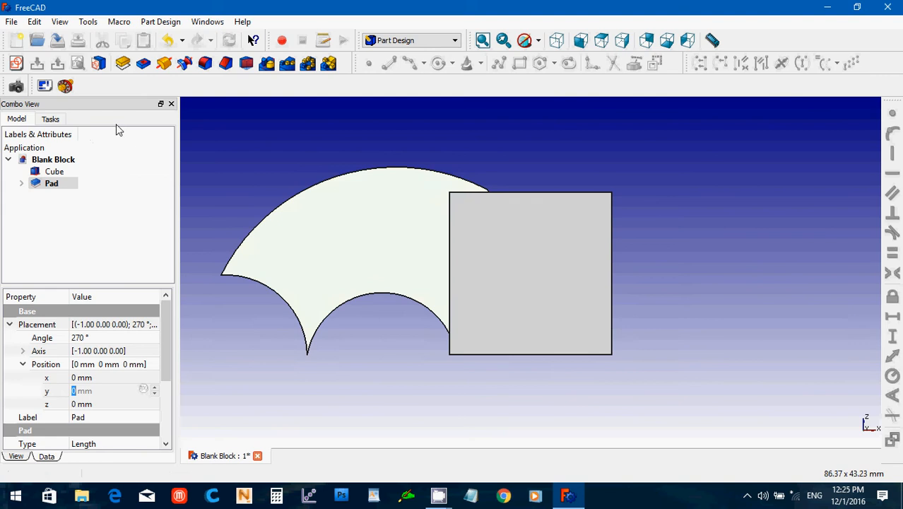
click(15, 65)
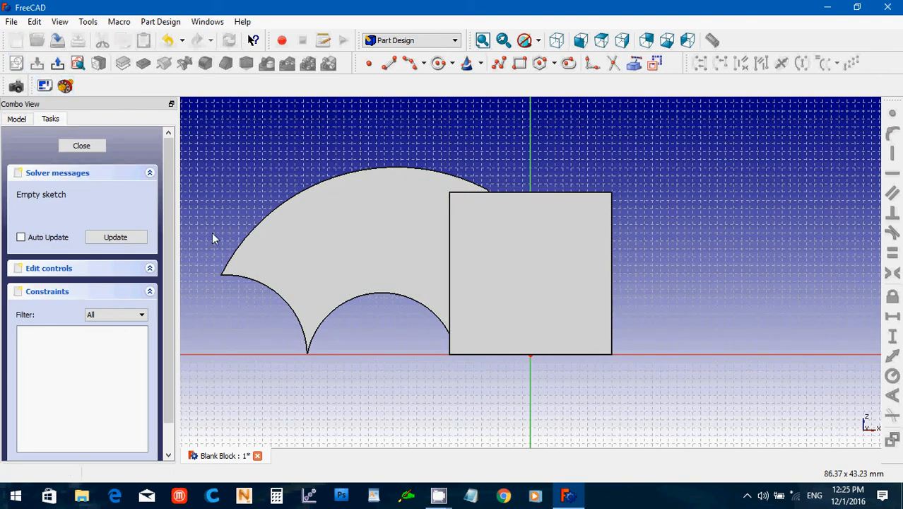
scroll(212, 237, up, 1)
scroll(212, 238, down, 1)
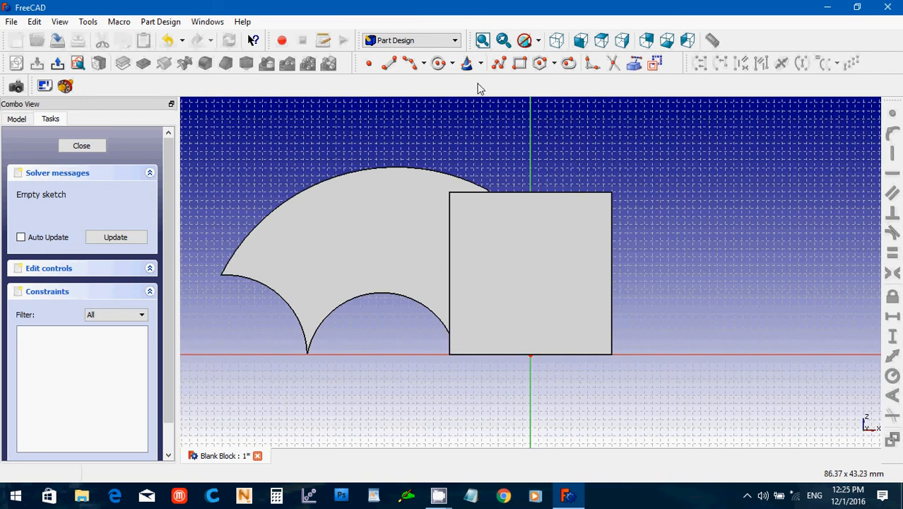
- Draw a three-point arc just inside the pad's upper edge, from about (-10.9, 20) beside the cube to about (-35.4, 10.2) near the outer tip
click(412, 63)
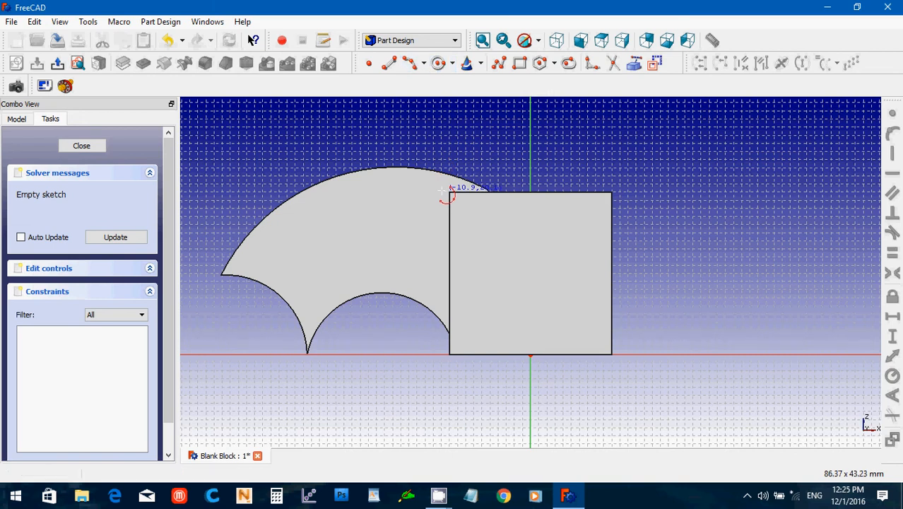
click(443, 191)
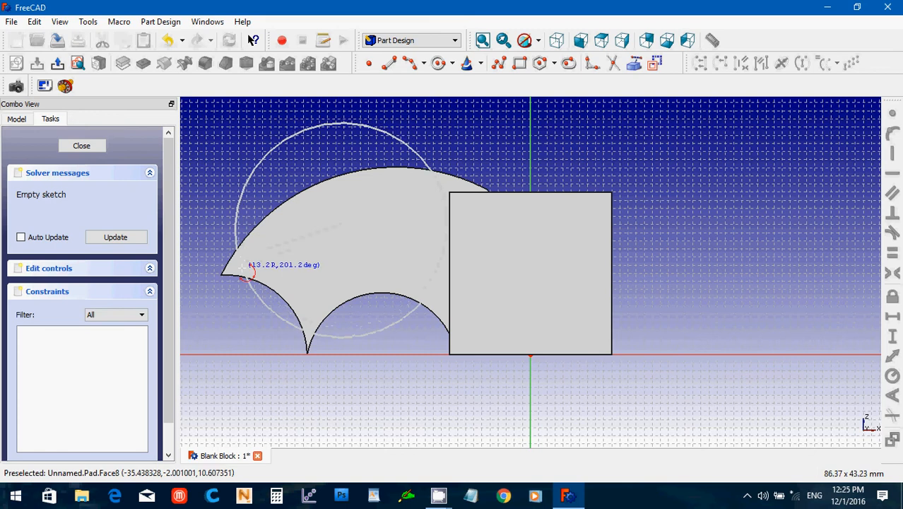
click(280, 236)
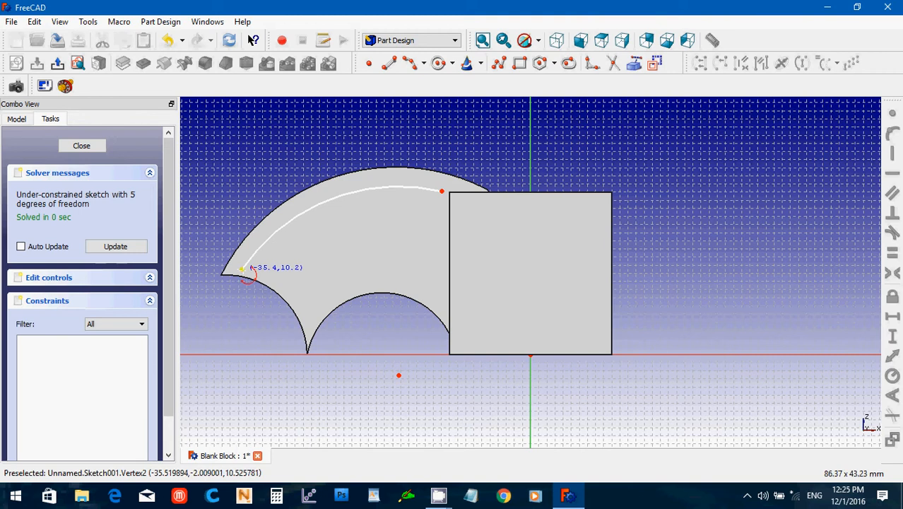
- Draw a shallow arc from the inner arc's outer end up to a peak, and a curved arc from there down to about (-27.5, 4.1)
click(243, 269)
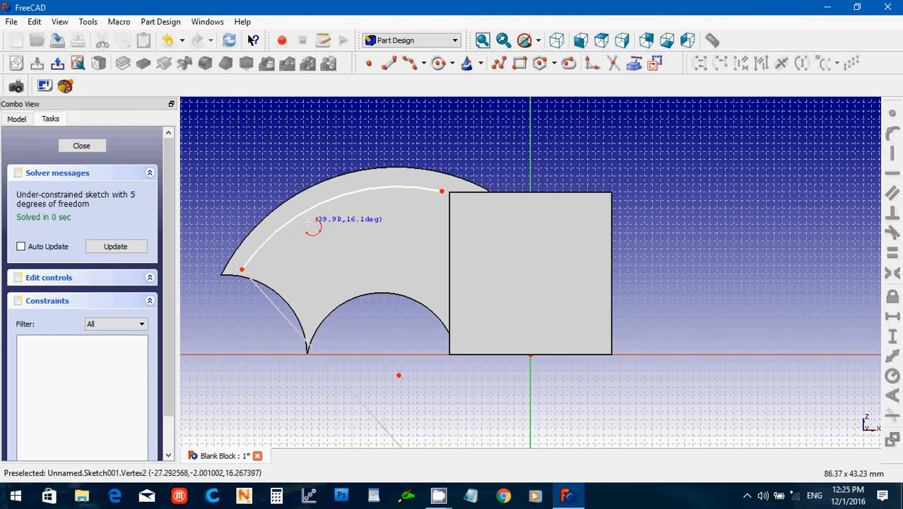
click(311, 222)
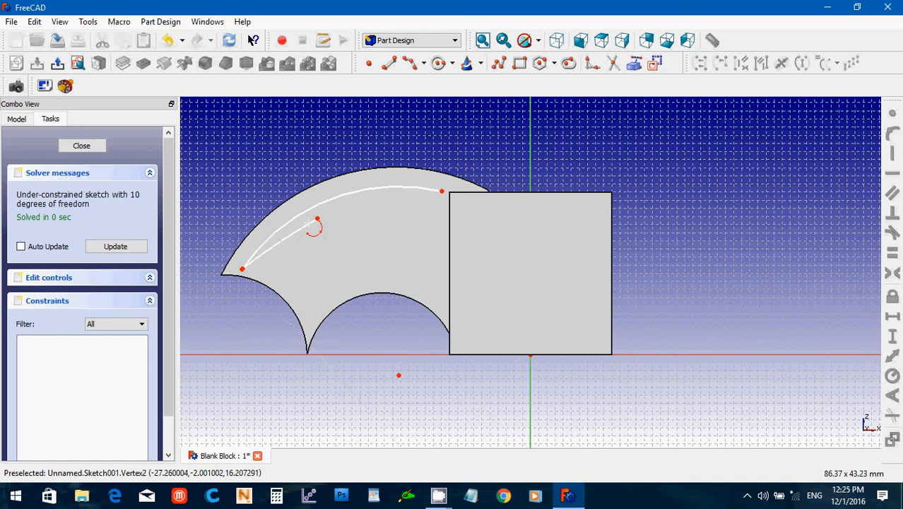
click(317, 219)
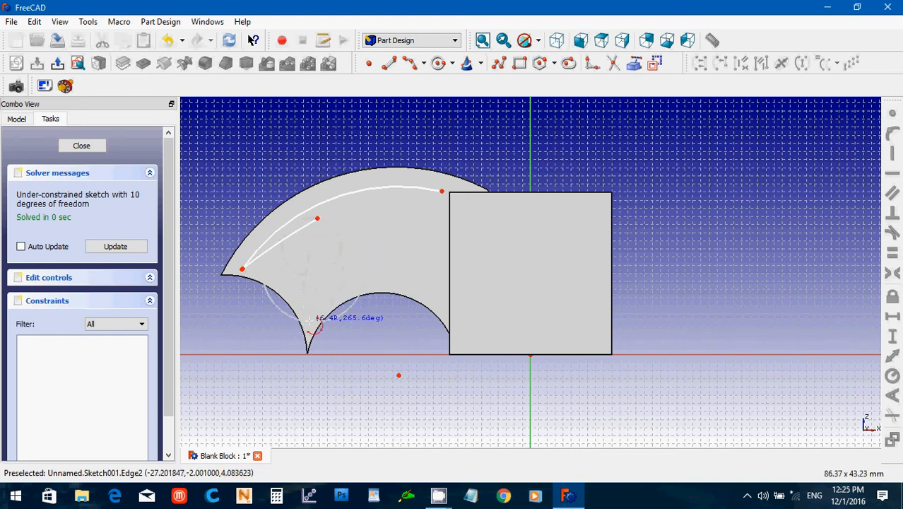
click(307, 323)
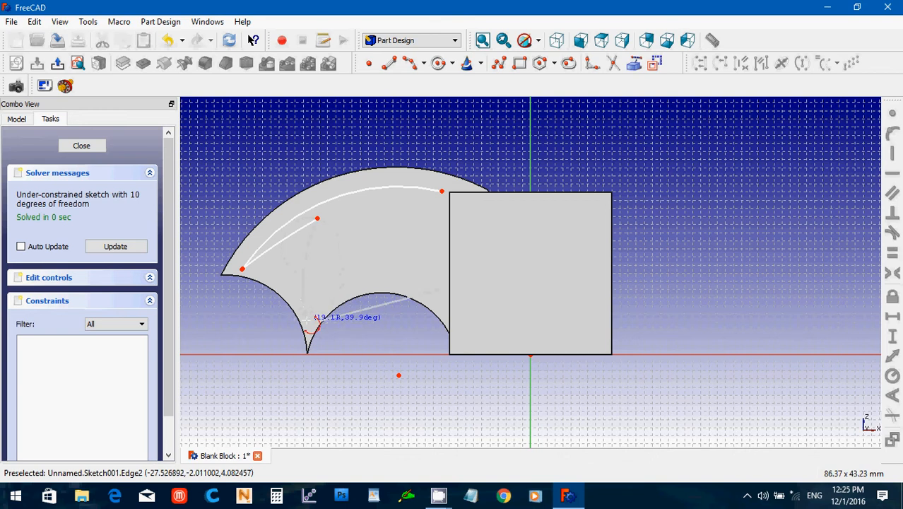
click(312, 327)
- Draw an arc from the wing's lower tip up to about (-23.7, 17), and another from there to the inner arc's end beside the cube
click(309, 324)
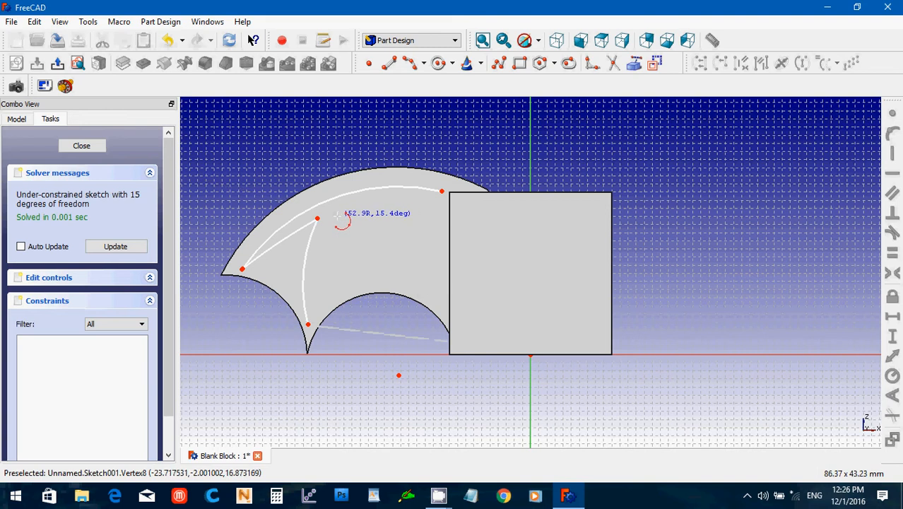
click(339, 214)
click(339, 214)
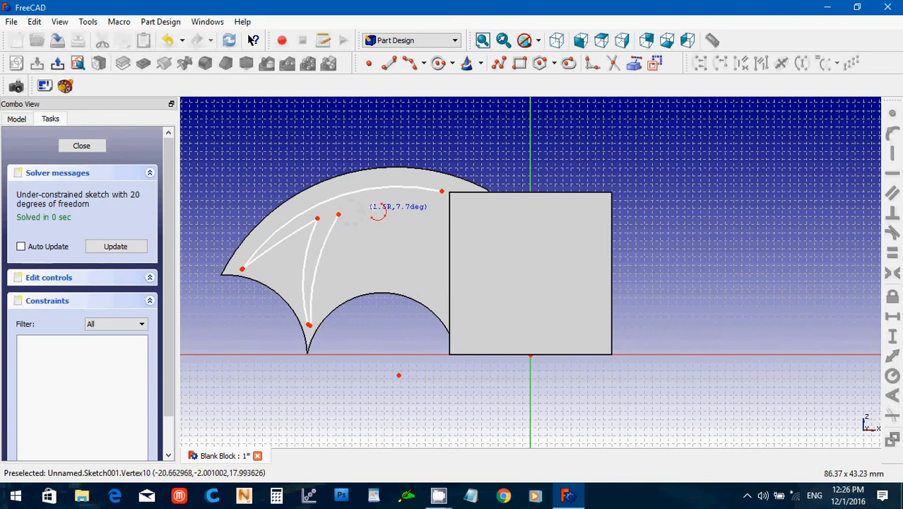
click(338, 215)
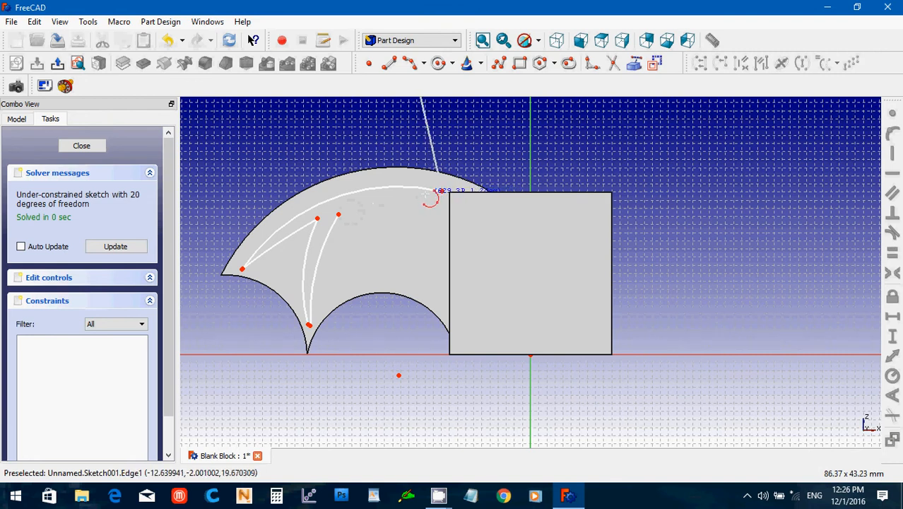
click(393, 193)
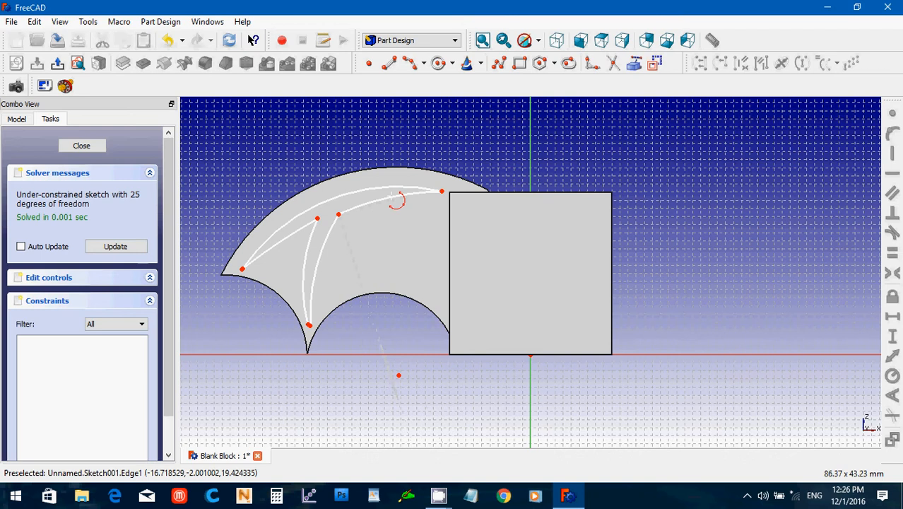
right_click(392, 196)
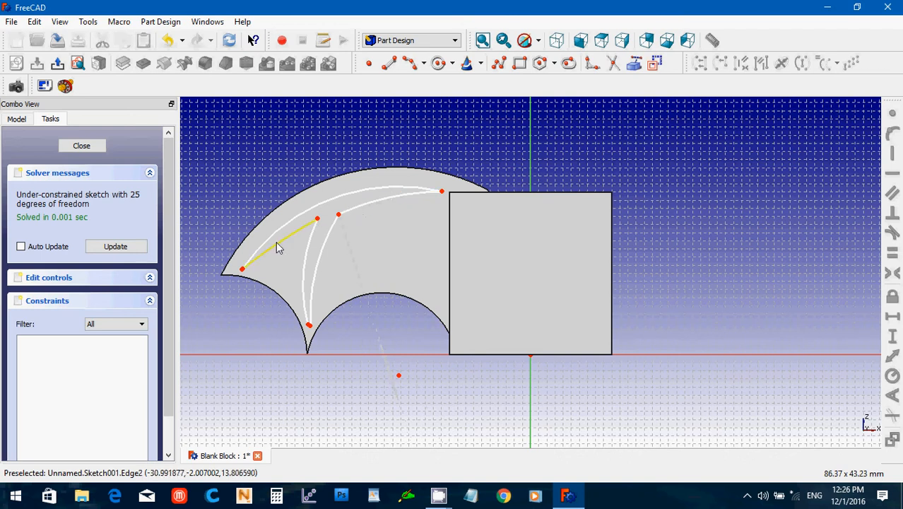
- Join the neighbouring arc endpoints with coincident constraints at all five corners of the inset profile
click(444, 210)
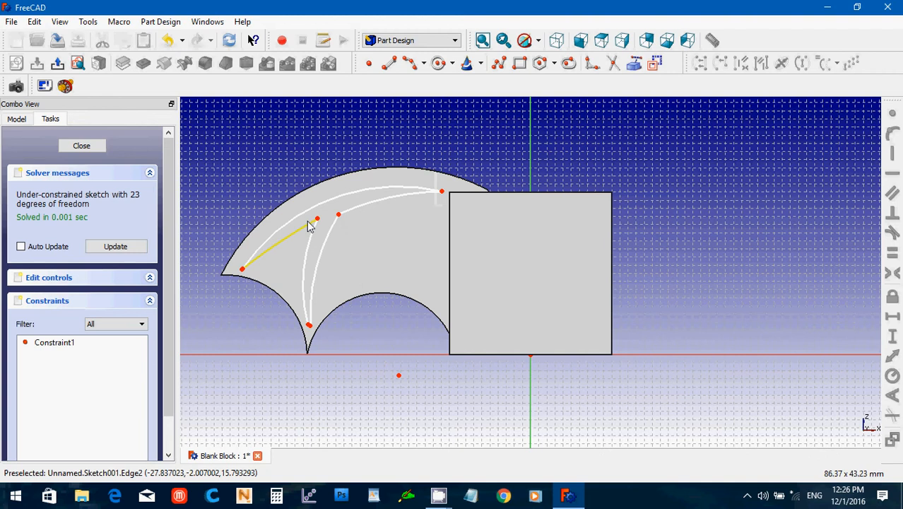
drag(331, 209, 356, 225)
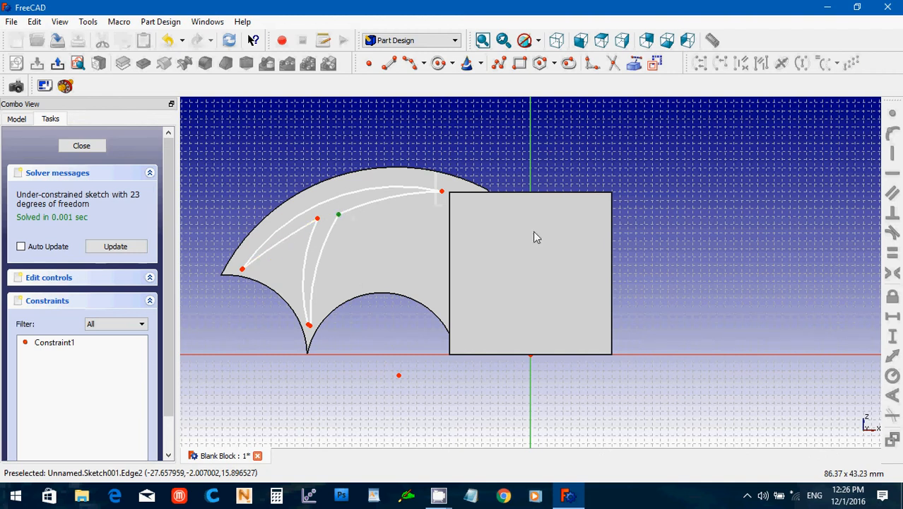
click(892, 116)
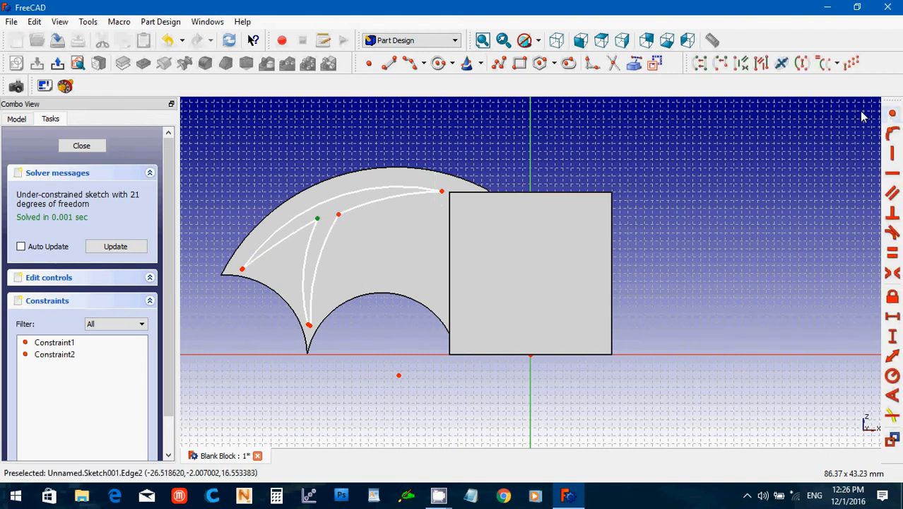
click(893, 116)
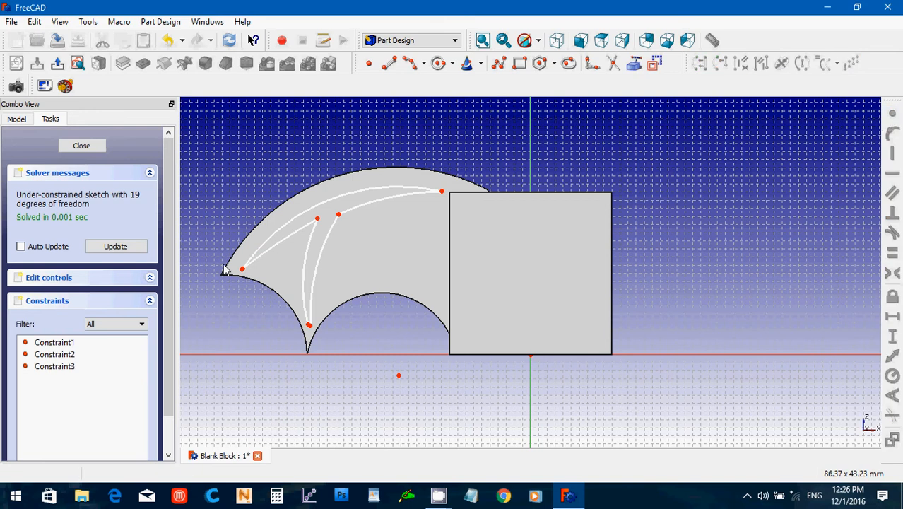
drag(224, 270, 258, 287)
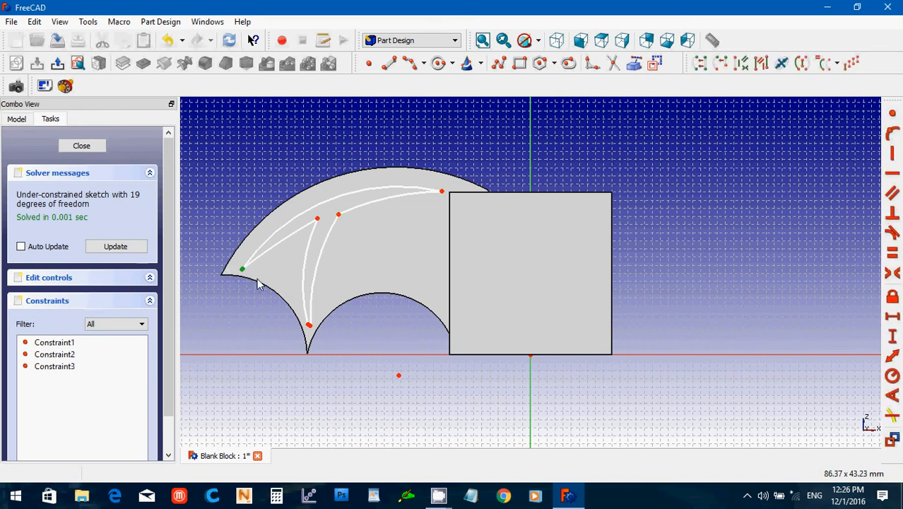
click(892, 116)
click(309, 325)
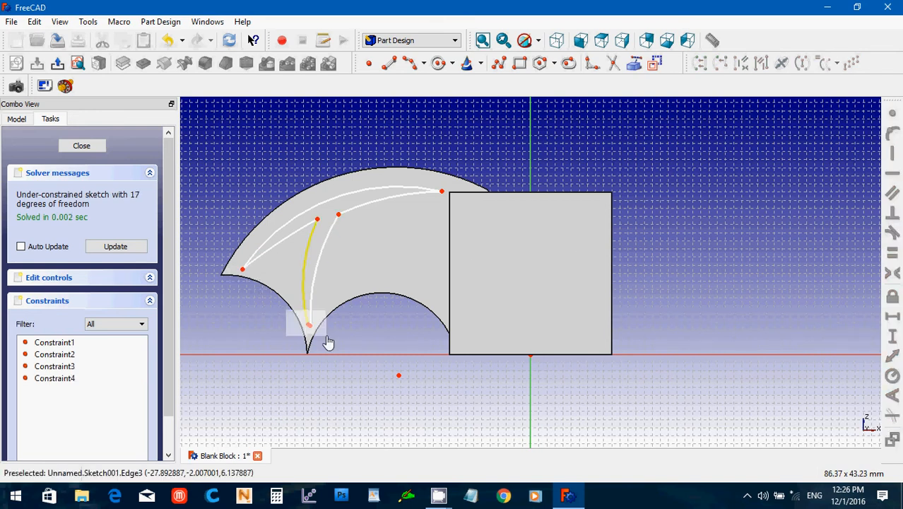
click(892, 115)
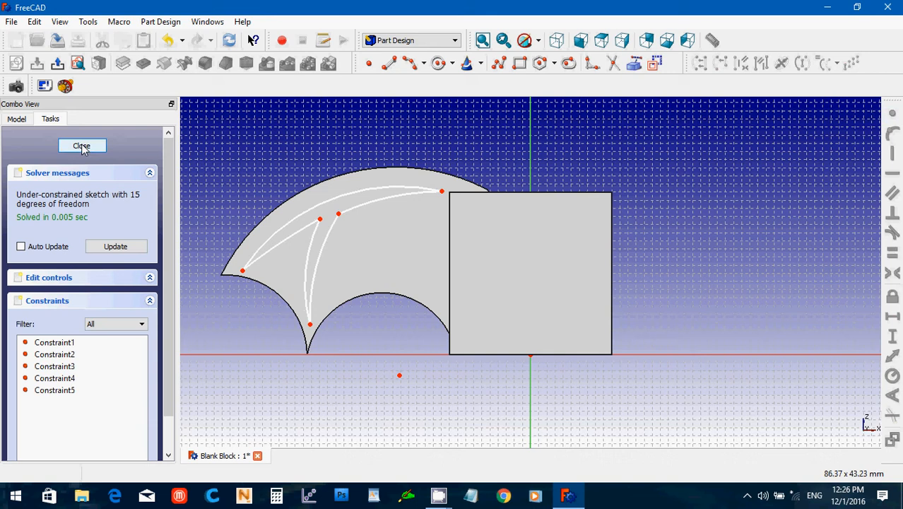
- Close the inset sketch and cut it into the wing as a pocket with a length of 1 mm
click(82, 146)
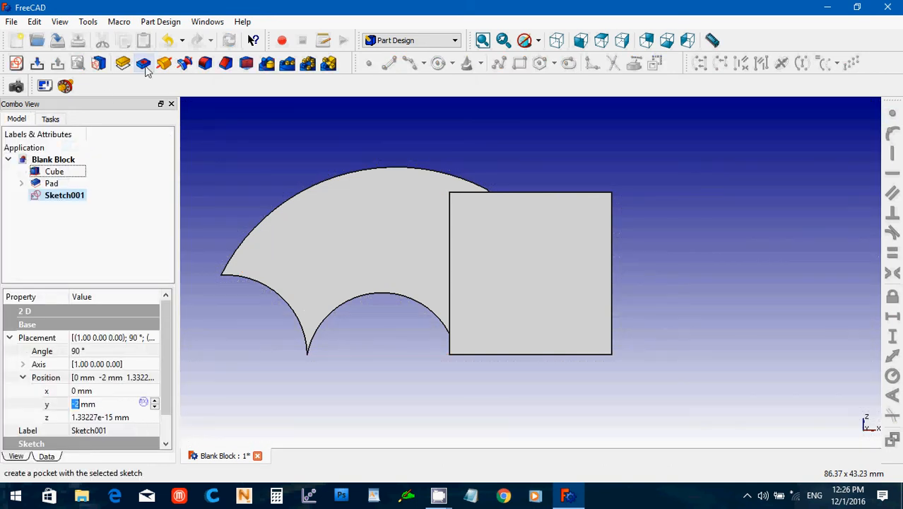
click(145, 65)
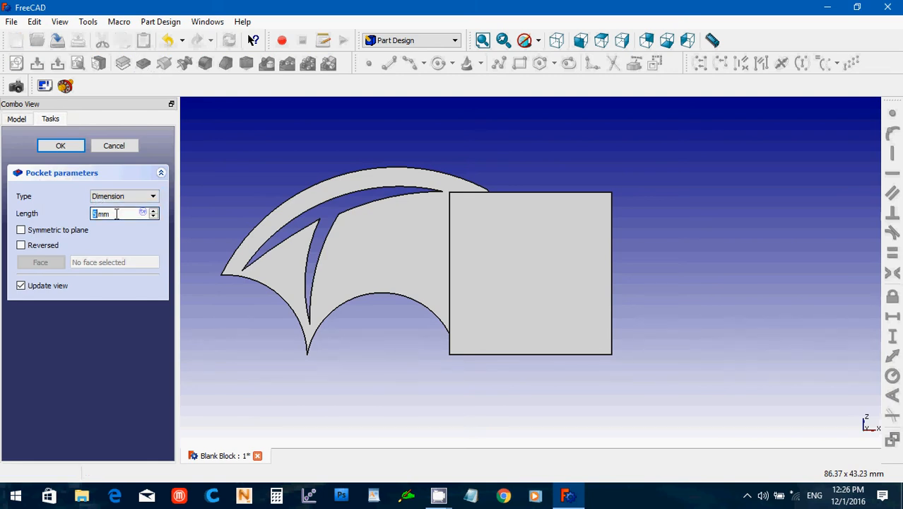
drag(117, 214, 81, 214)
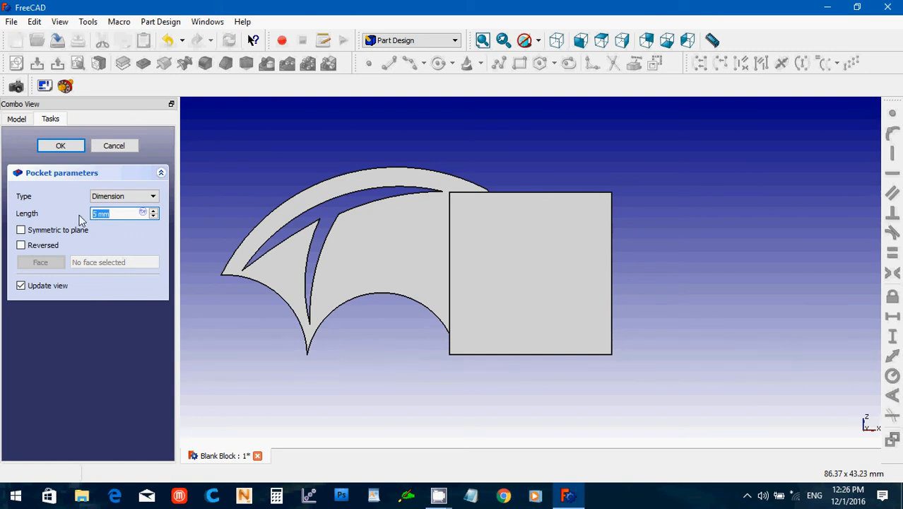
text(1)
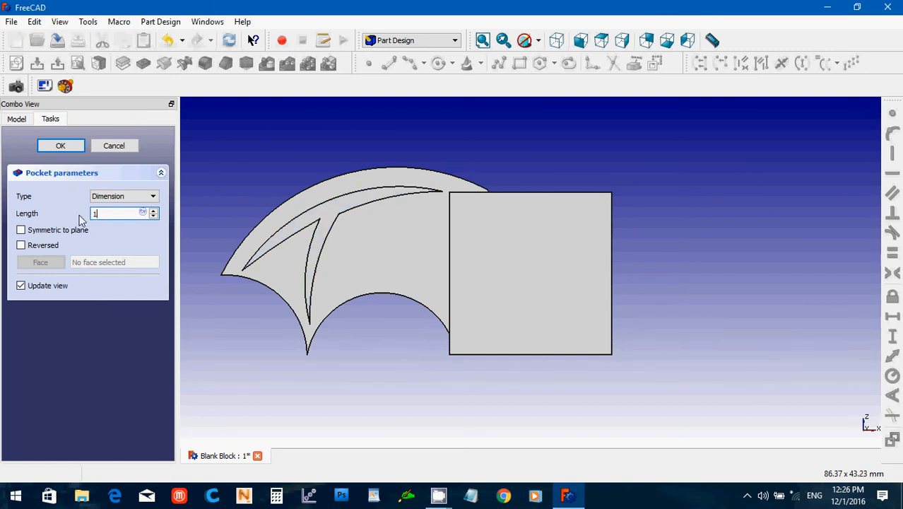
click(61, 147)
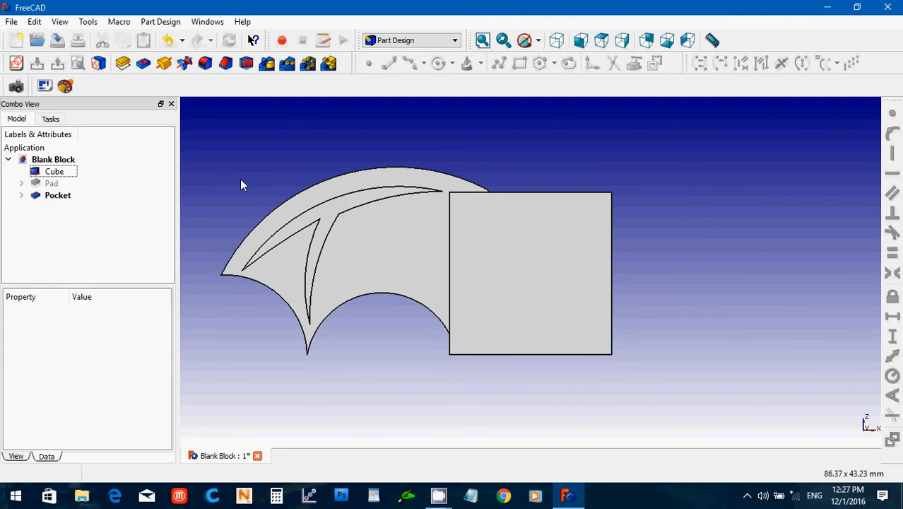
- Mirror the pocketed wing across the YZ plane in the Part workbench
click(53, 197)
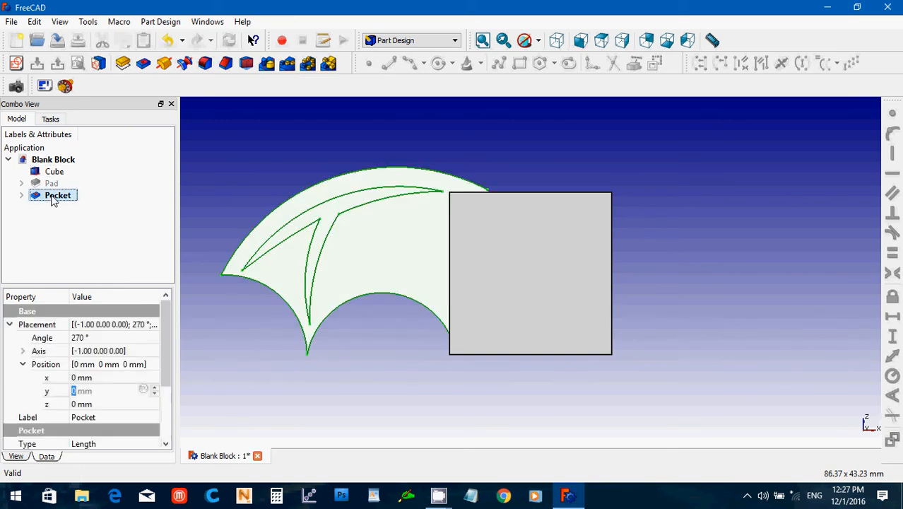
click(402, 43)
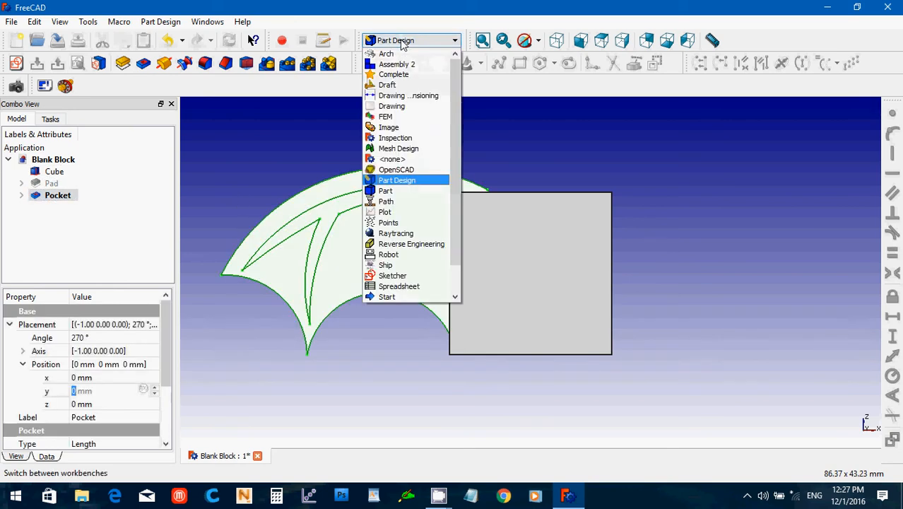
click(403, 192)
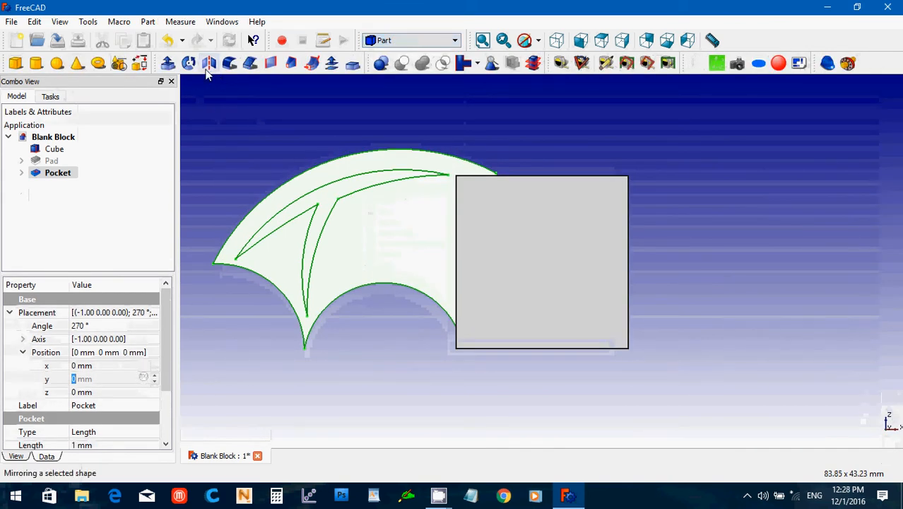
click(208, 63)
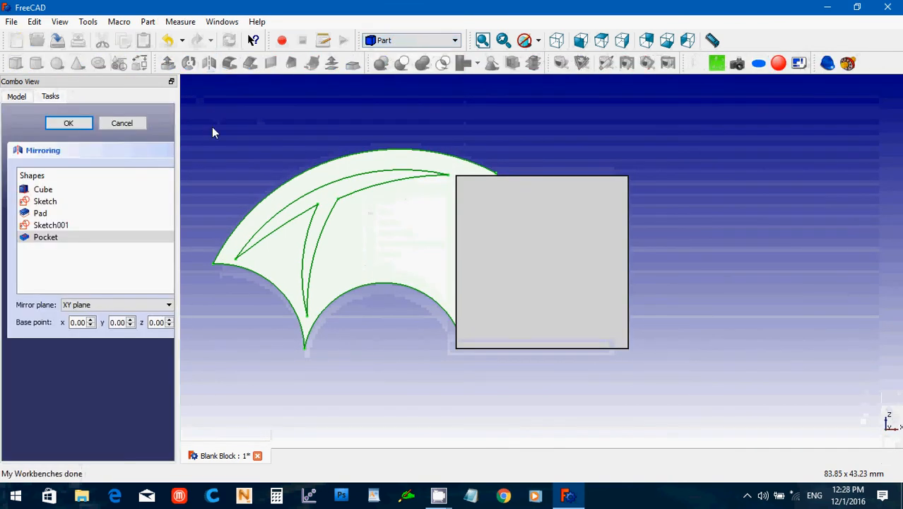
click(114, 305)
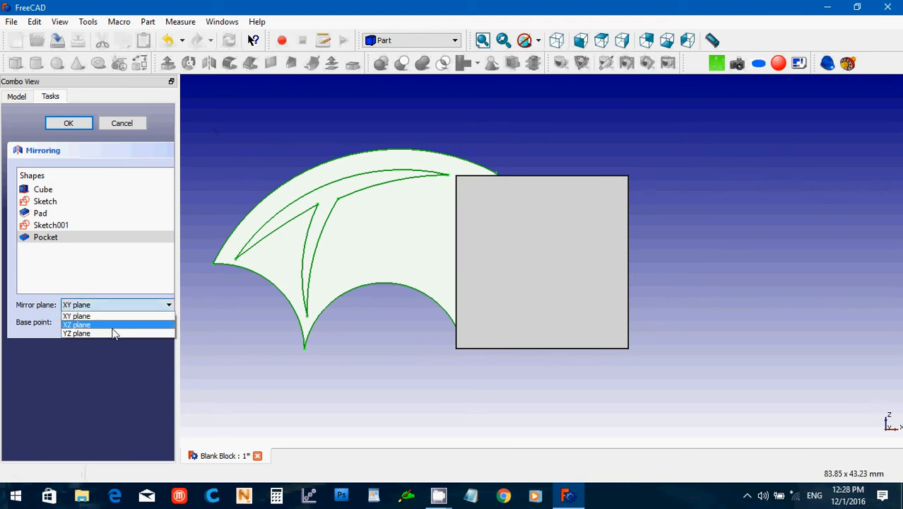
click(113, 333)
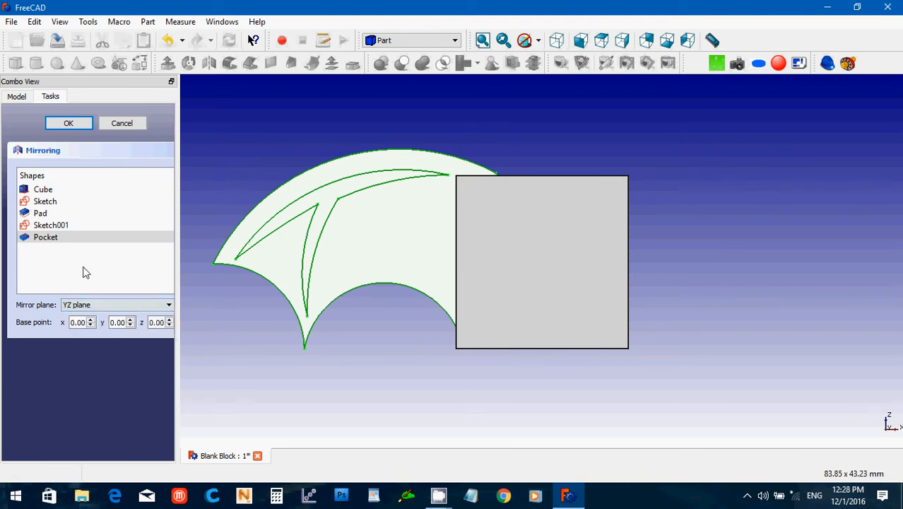
click(65, 124)
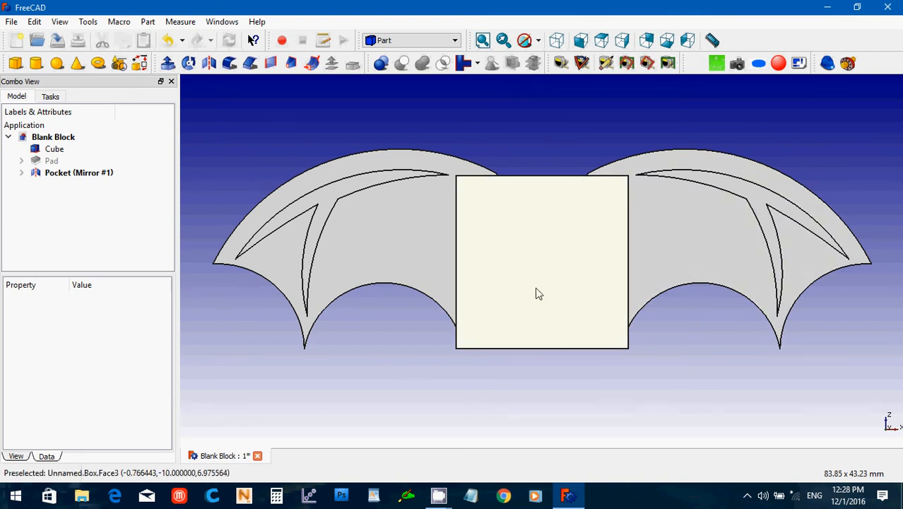
- Return to the Part Design workbench and start a new sketch on the cube's front face
click(536, 289)
click(412, 40)
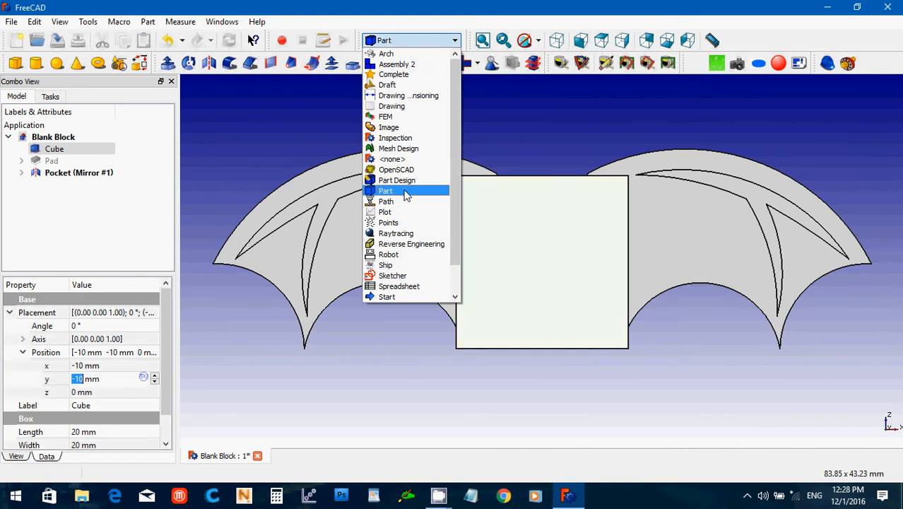
click(408, 181)
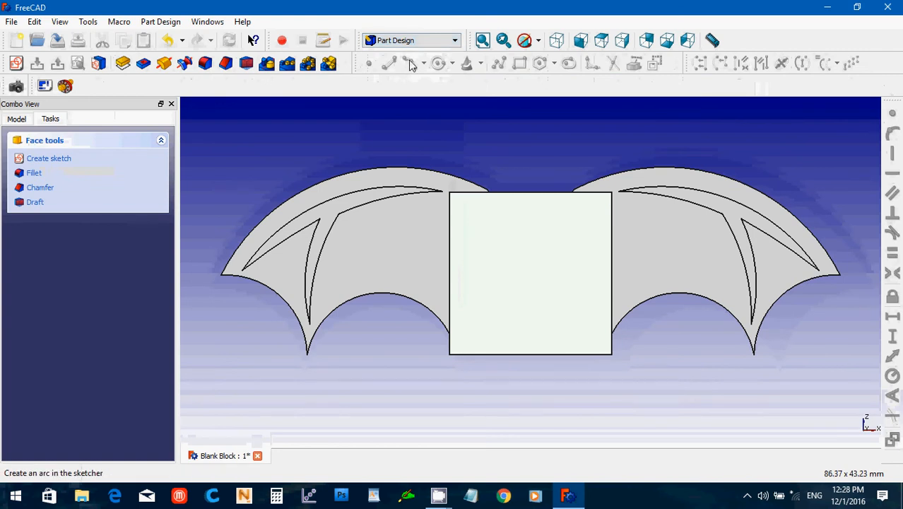
click(16, 64)
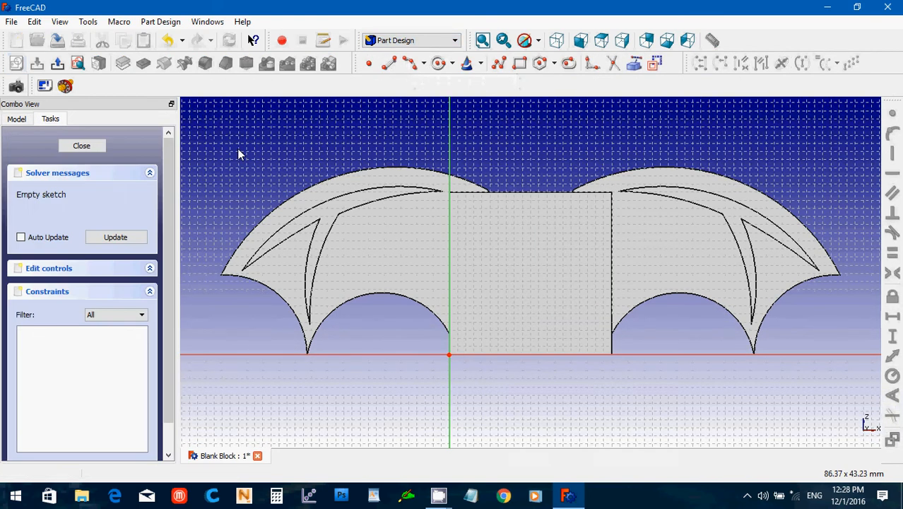
- Draw the first eye as a large circle centred at about (4.4, 13.9) with a smaller pupil circle overlapping its lower inner side
click(439, 63)
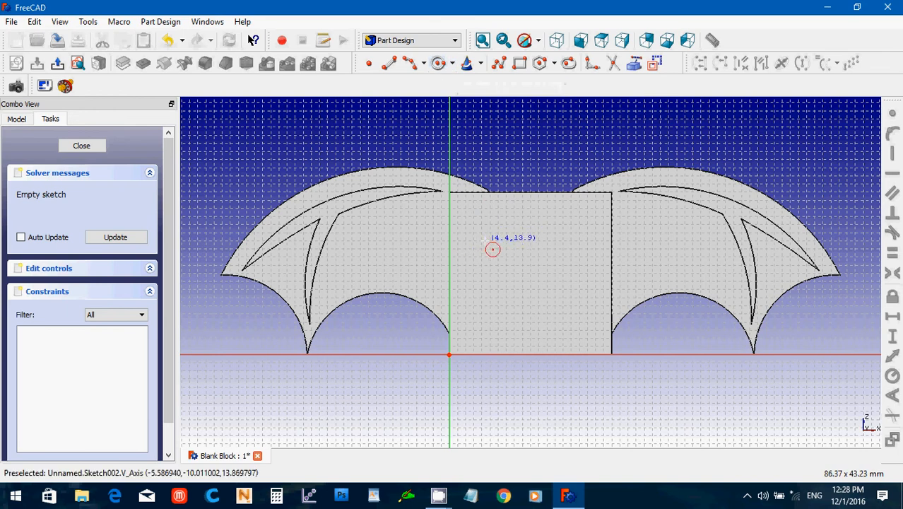
click(486, 241)
click(470, 217)
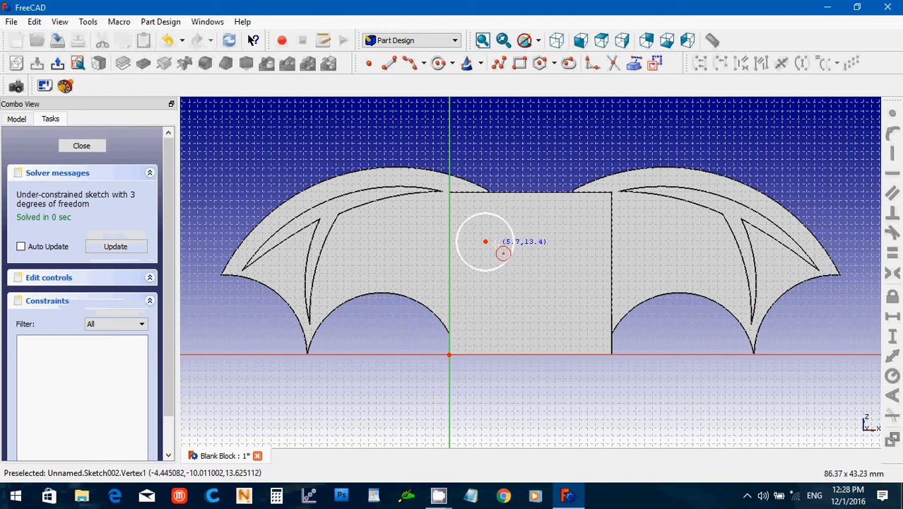
click(496, 248)
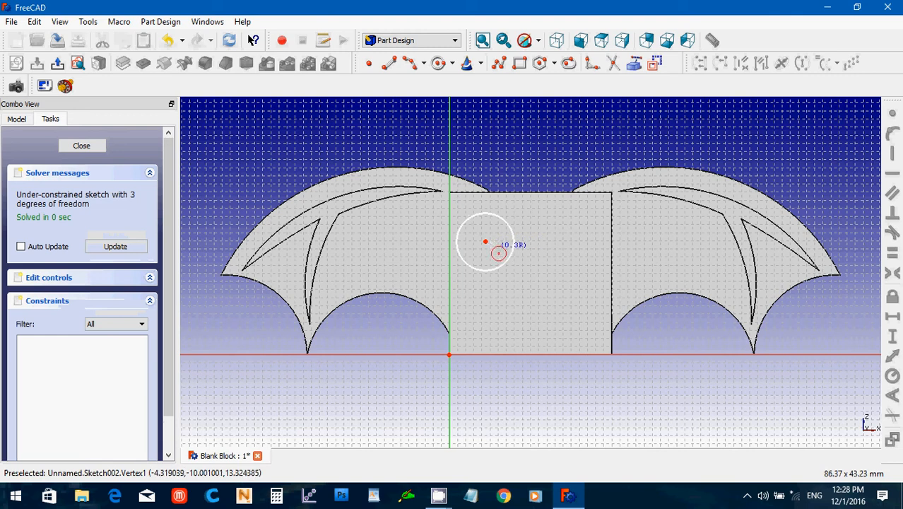
click(482, 240)
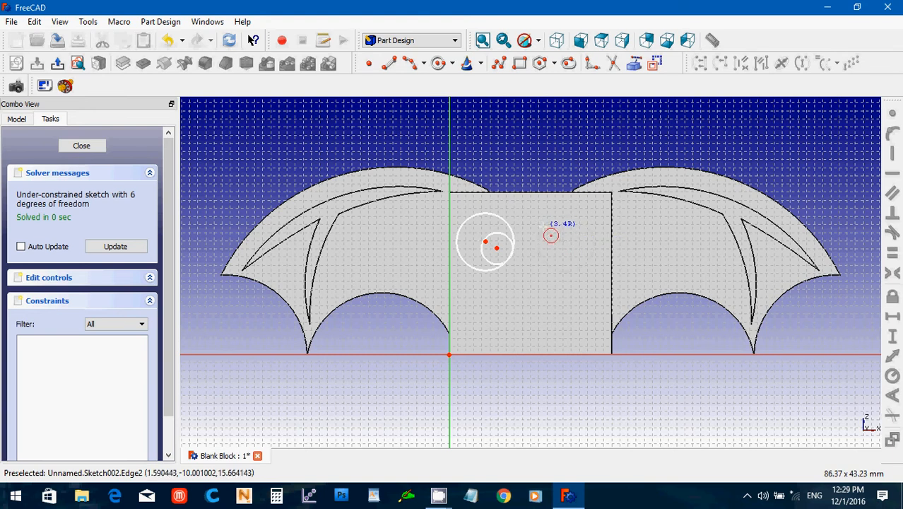
- Draw the second eye as a large circle beside the first, with a smaller pupil circle centred at about (13.0, 12.1)
click(538, 226)
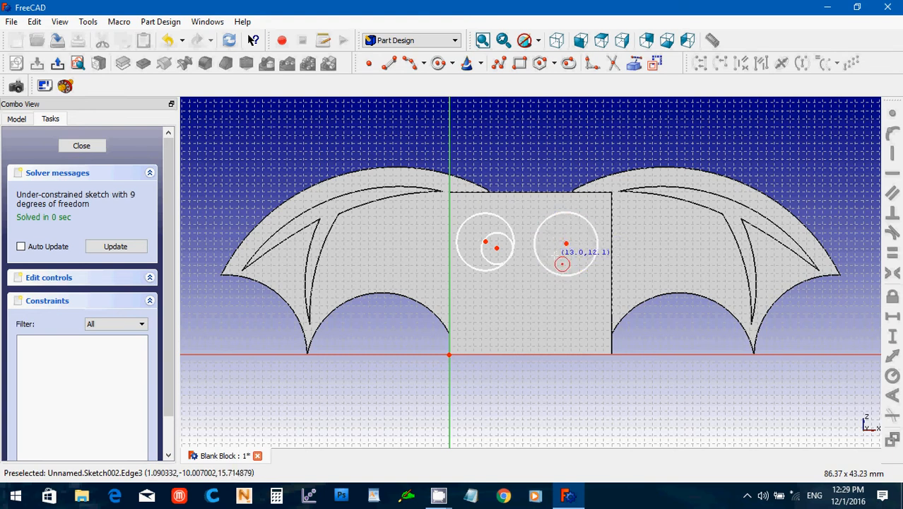
click(553, 255)
click(555, 250)
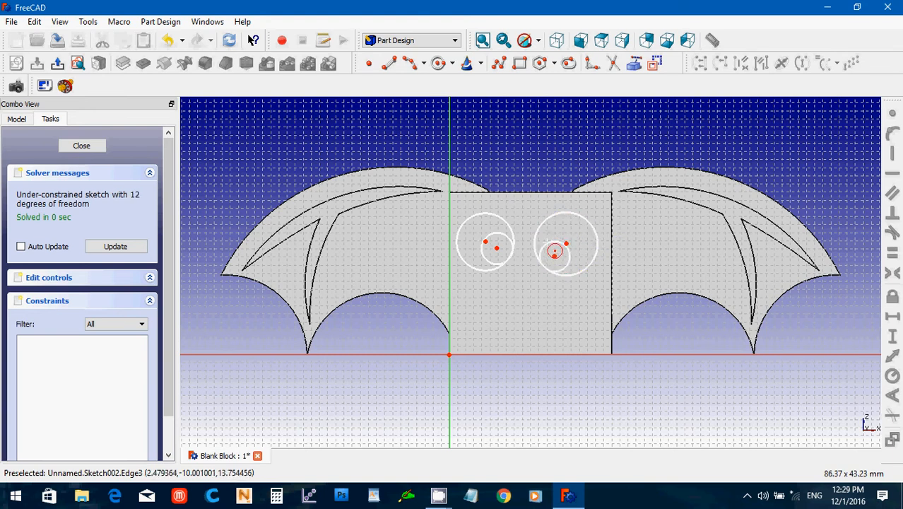
right_click(520, 246)
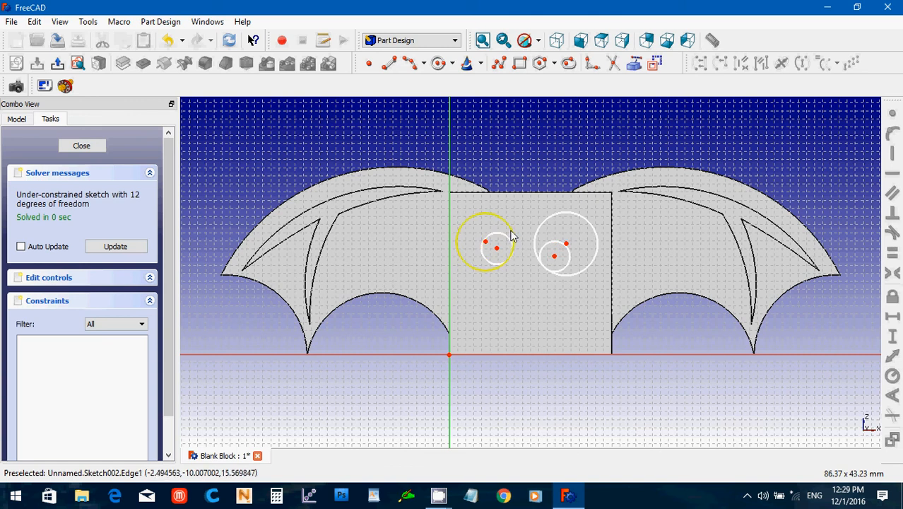
- Constrain the two large eye circles to equal radii, and the two pupil circles to equal radii
click(514, 237)
click(539, 233)
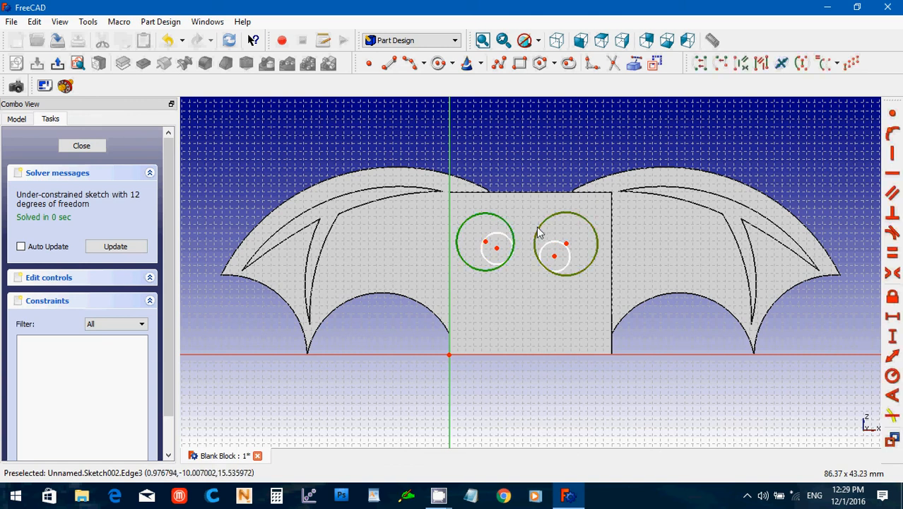
click(892, 253)
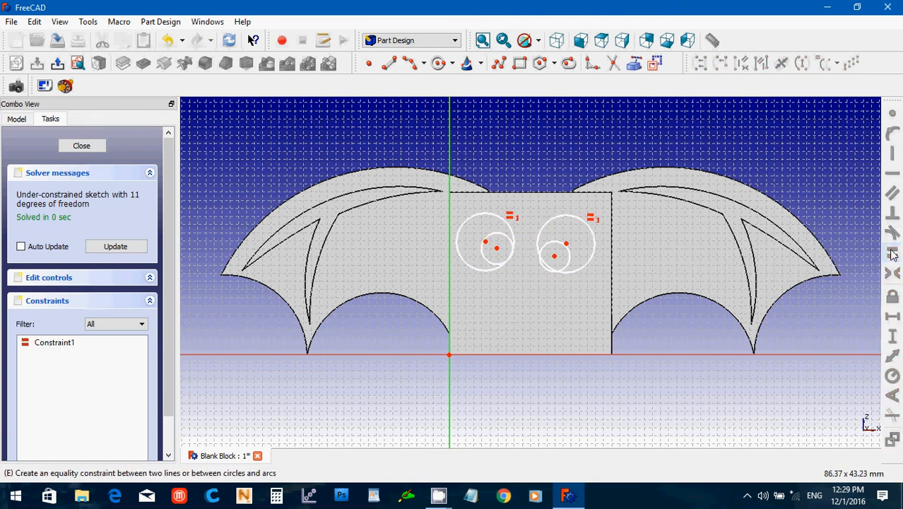
click(569, 267)
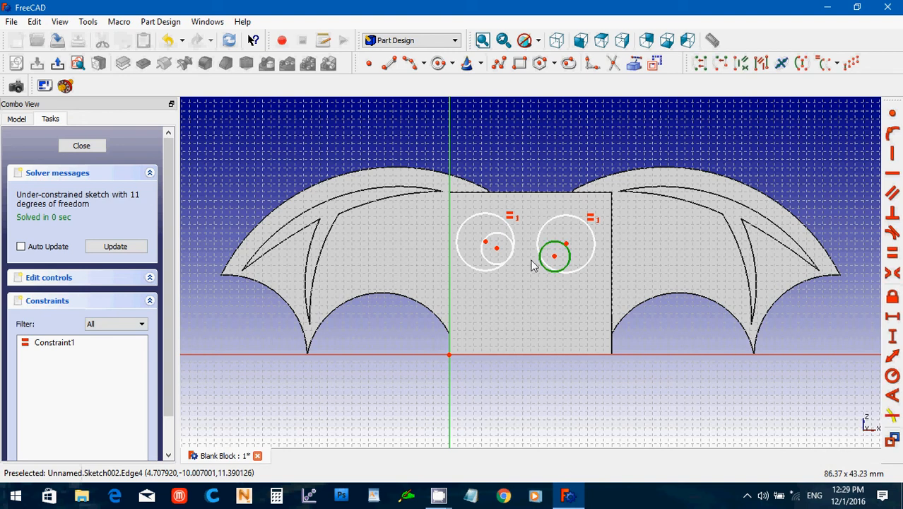
click(495, 262)
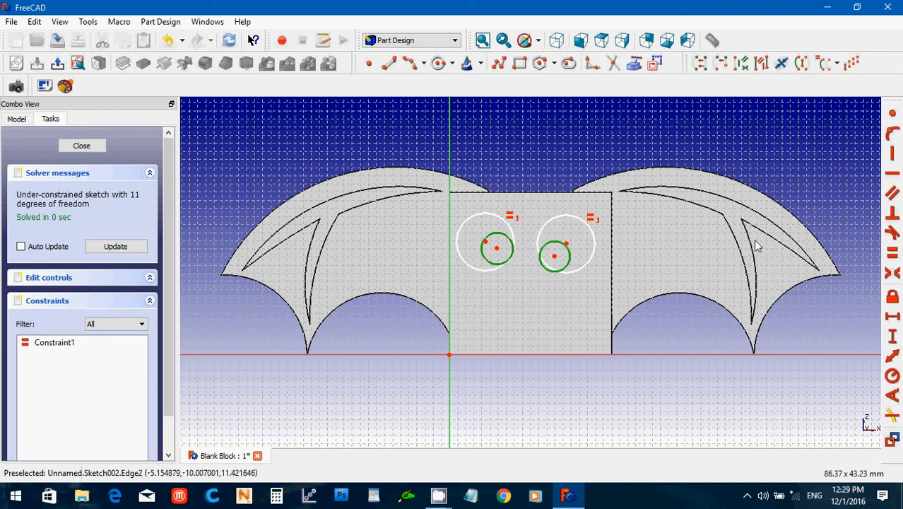
click(892, 254)
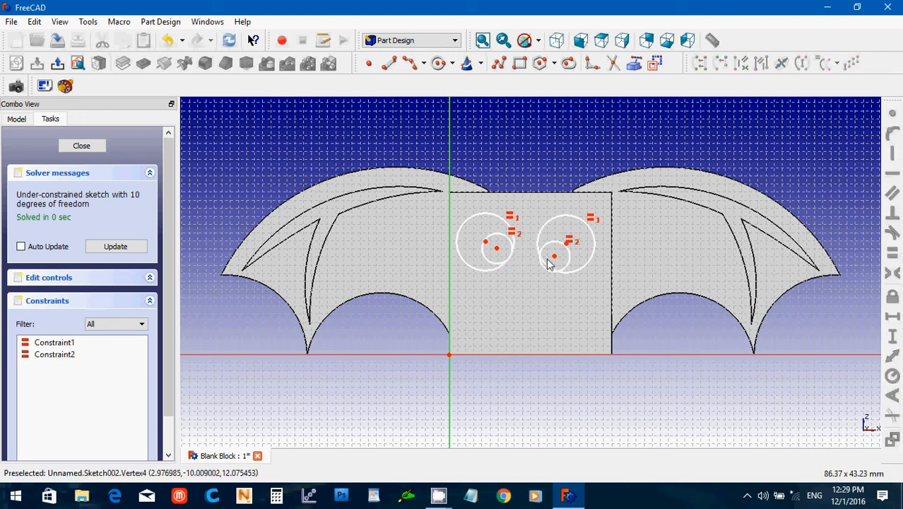
- Move both pupil circles fully inside their eye circles and close the sketch
drag(557, 261, 561, 257)
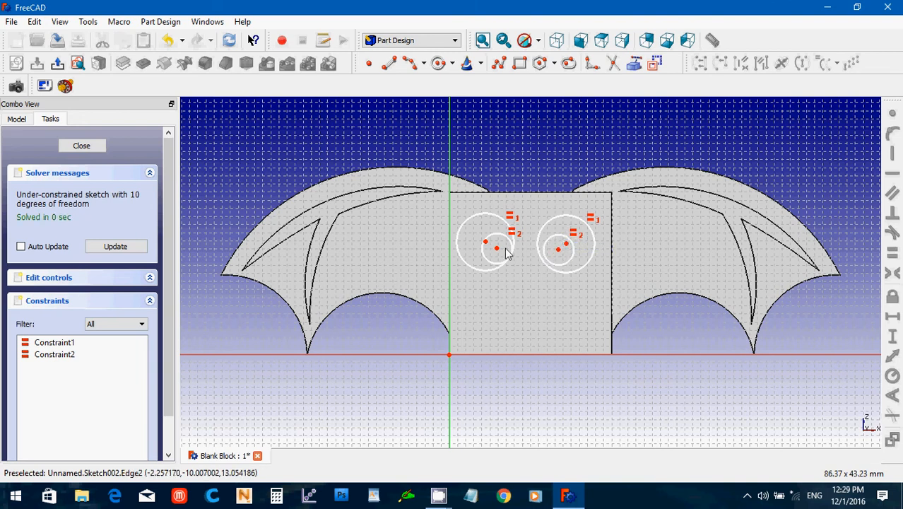
drag(497, 248, 493, 249)
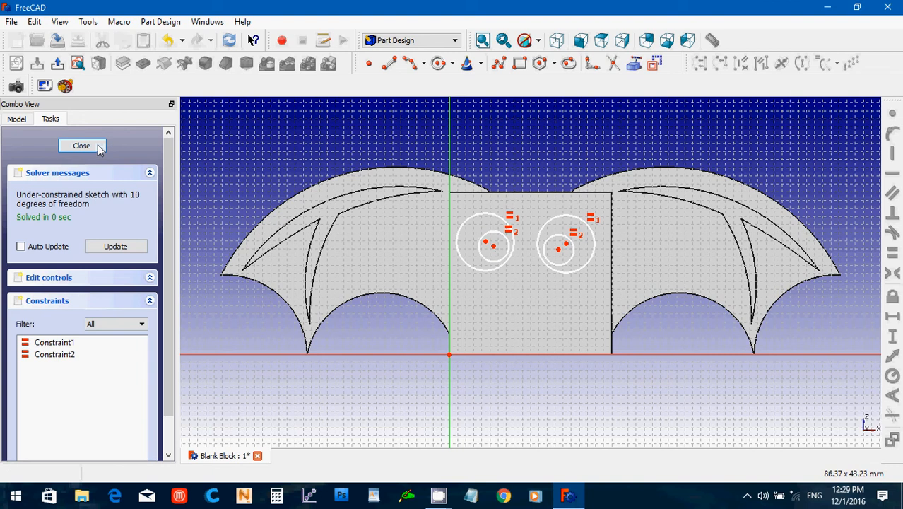
click(99, 146)
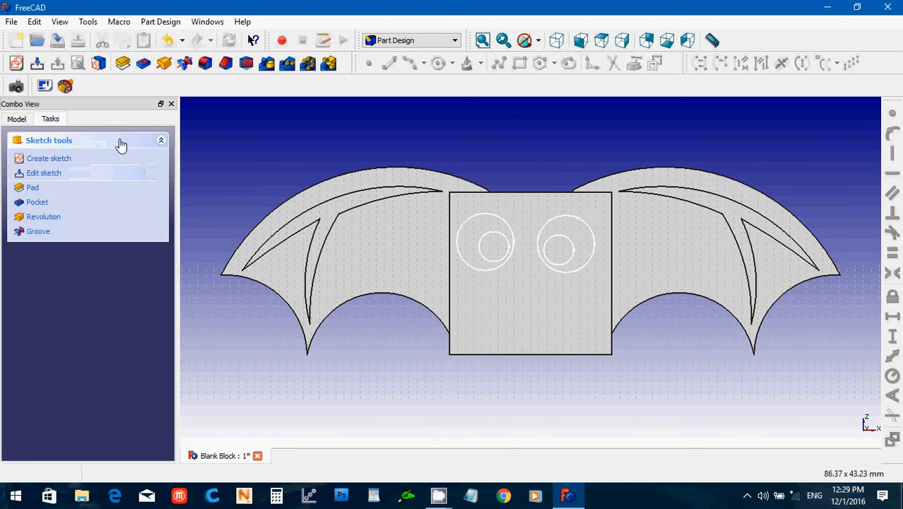
- Pocket the eye sketch into the cube's front face with a depth of 2 mm
click(143, 65)
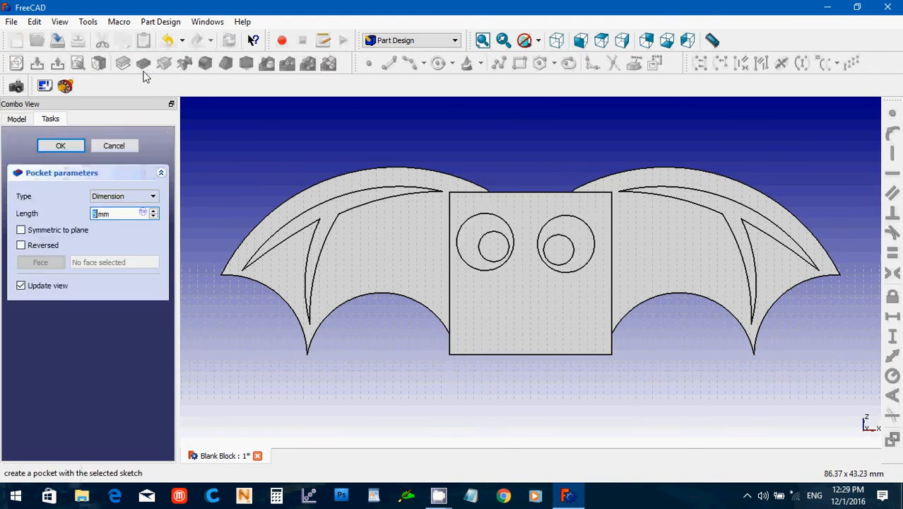
drag(113, 214, 85, 218)
text(2)
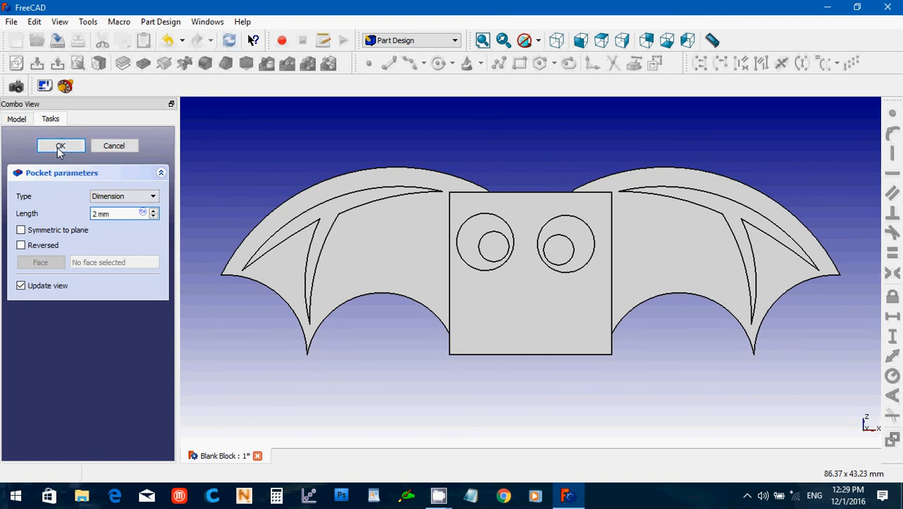
click(60, 146)
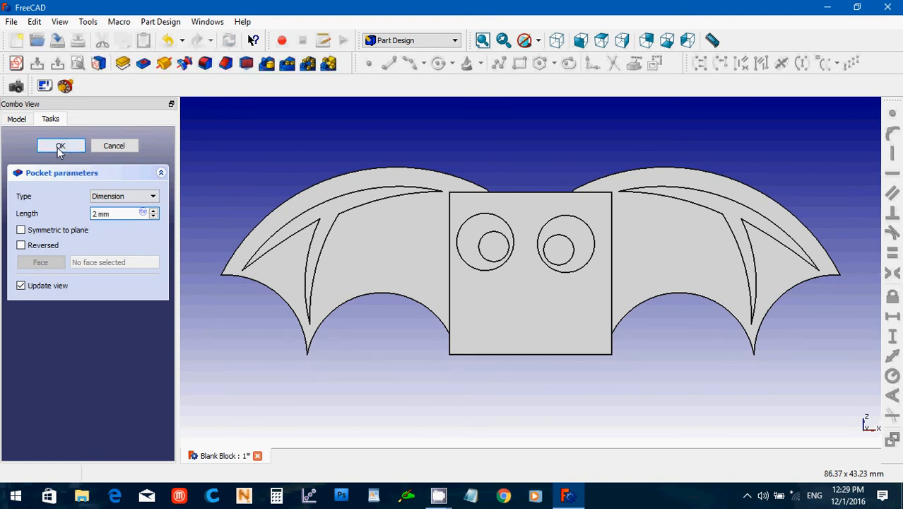
- Start a sketch on the cube's front face and draw a crescent mouth below the eyes from two centre-based arcs, starting near (2.4, 7.3)
click(537, 318)
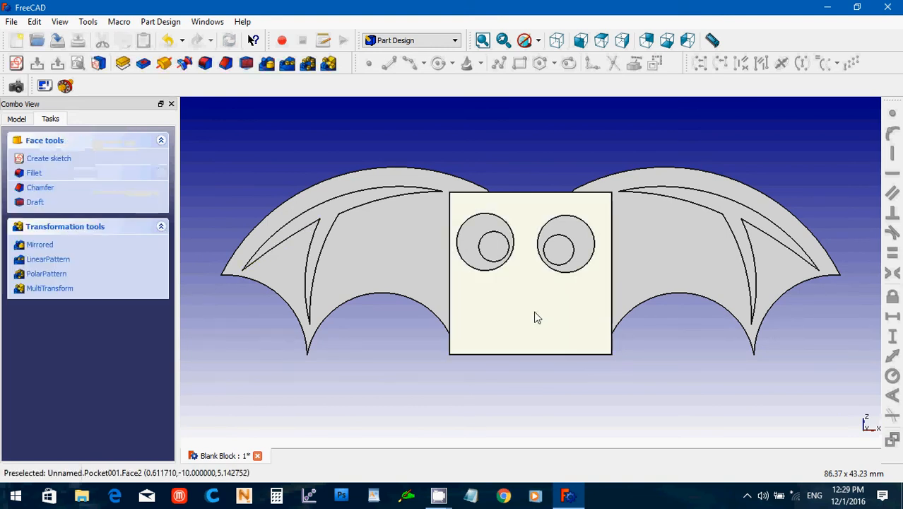
click(16, 64)
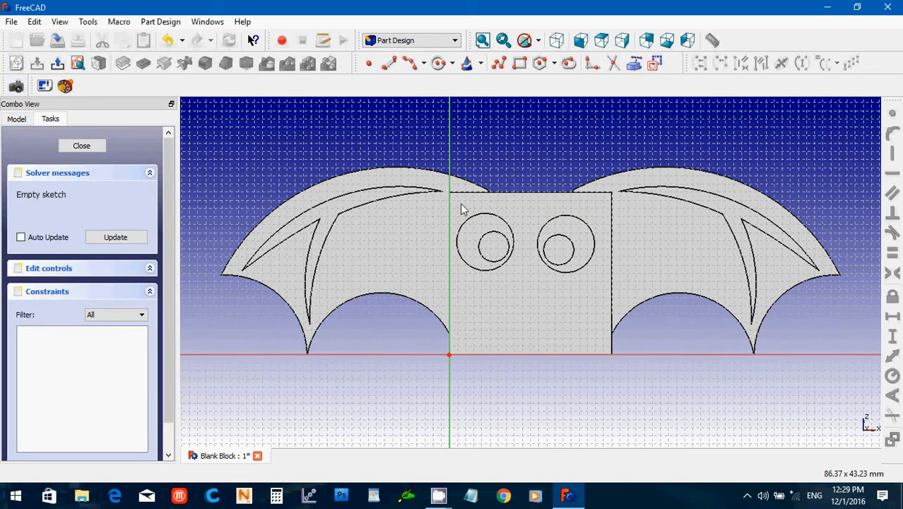
click(422, 65)
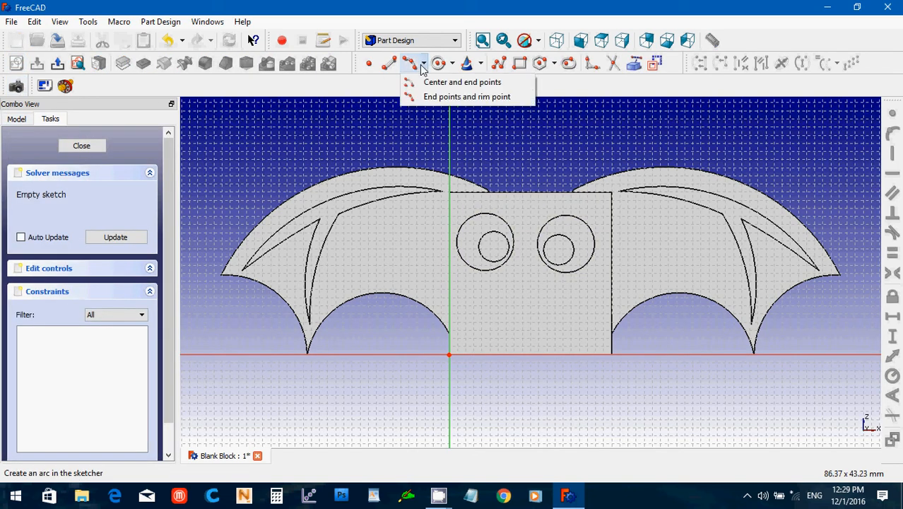
click(428, 82)
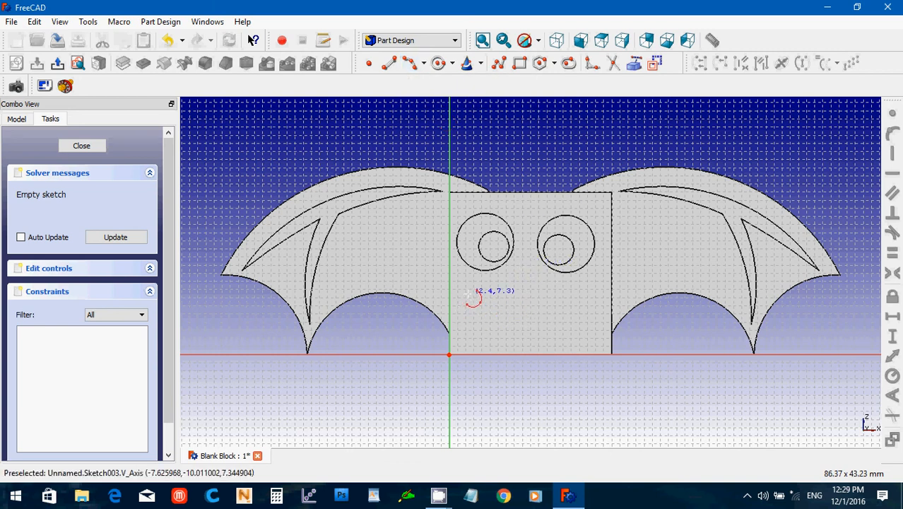
click(526, 295)
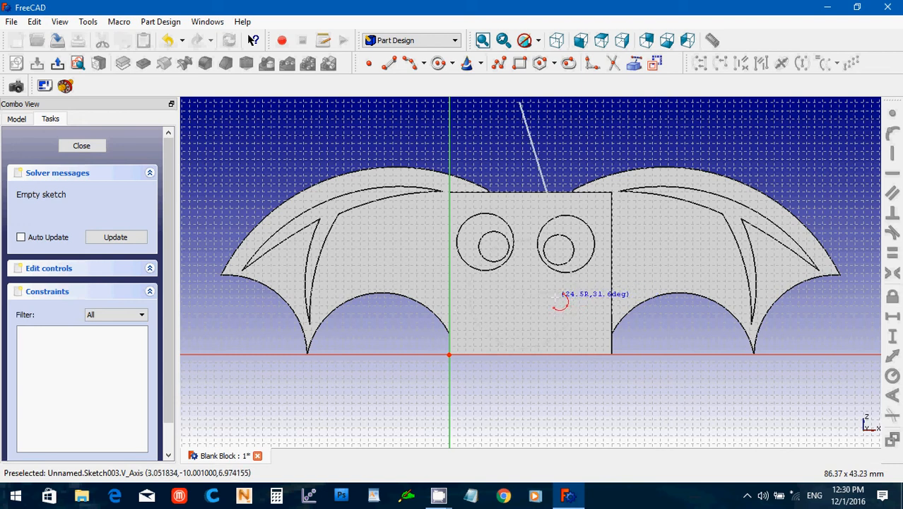
click(555, 302)
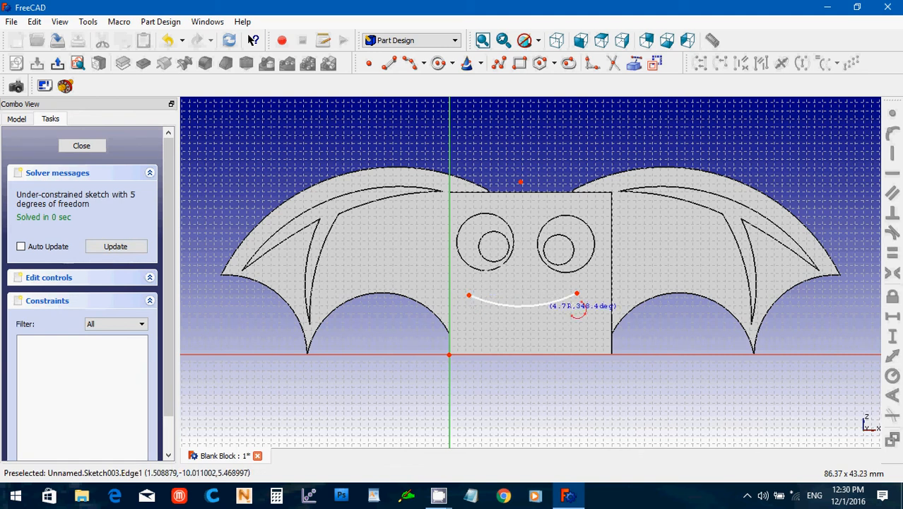
click(563, 329)
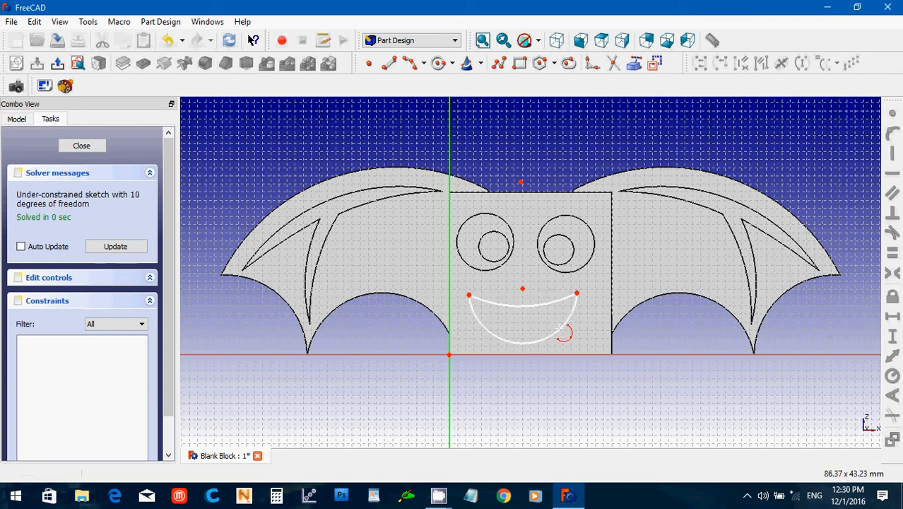
- Raise the lower mouth arc's centre slightly and shift the upper arc upward so their end points separate
scroll(560, 333, up, 5)
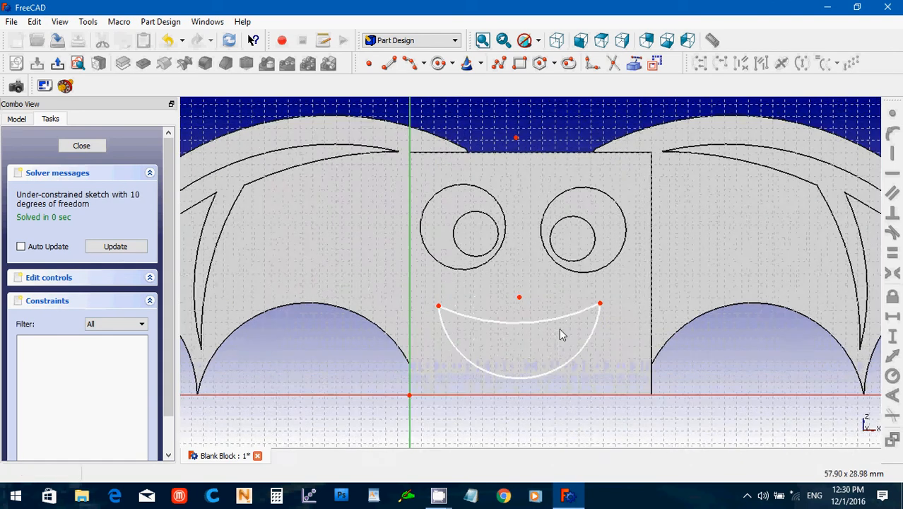
key(Up)
key(Up)
key(Up)
key(Up)
key(Up)
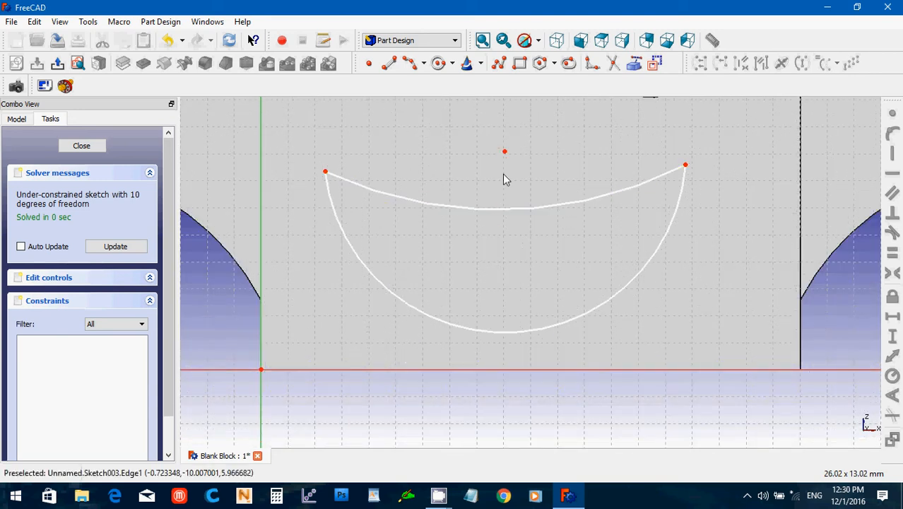
drag(504, 152, 504, 138)
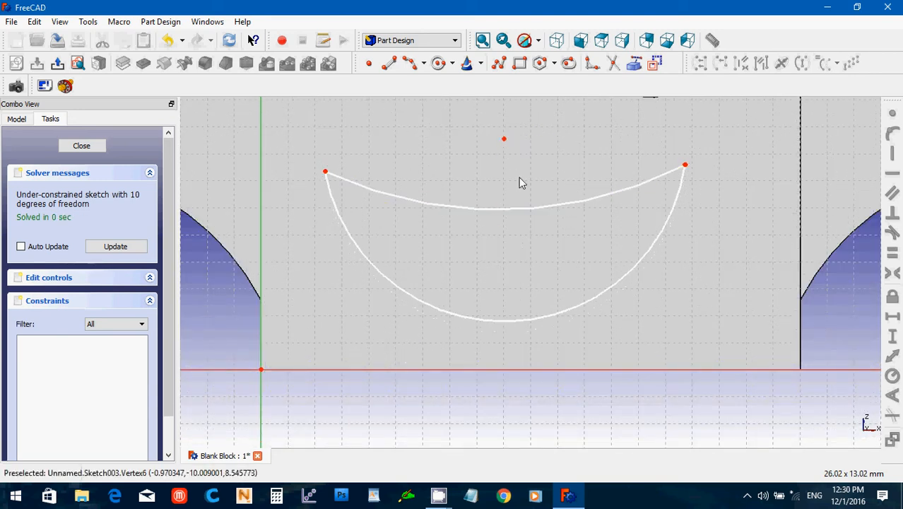
drag(516, 209, 518, 195)
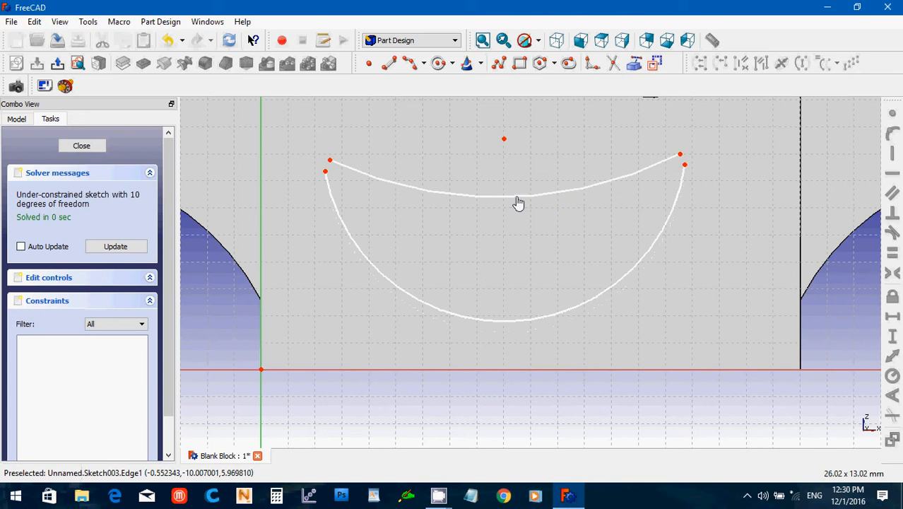
- Join the two mouth arcs at both corners with coincident constraints on their end points
drag(706, 194, 705, 192)
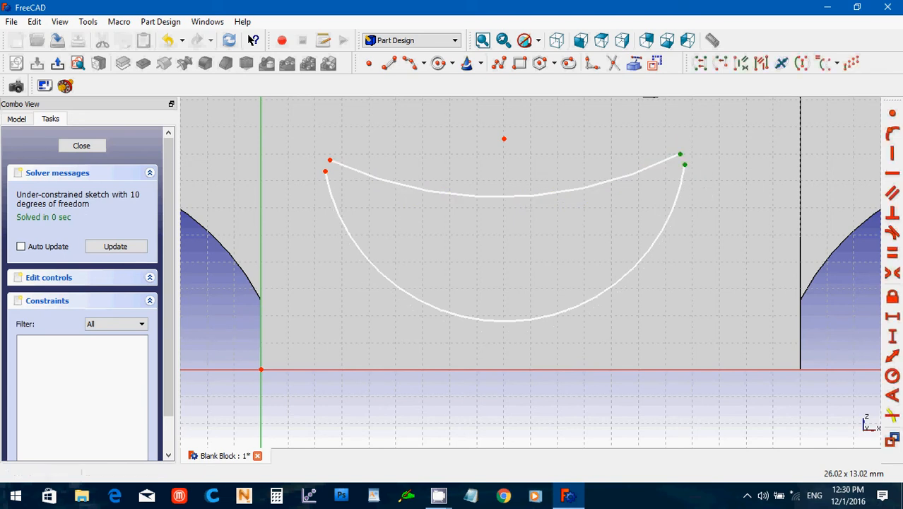
click(891, 113)
drag(313, 143, 352, 189)
click(892, 113)
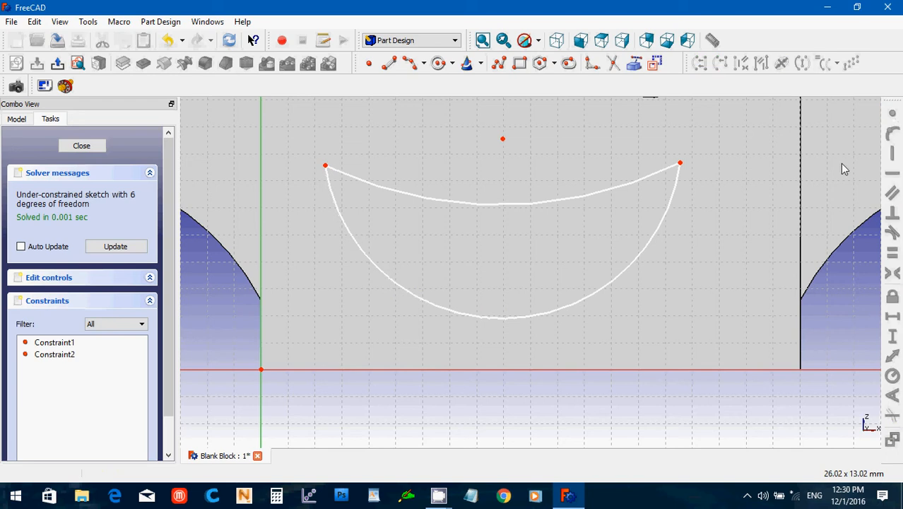
- Draw two V-shaped fangs about 3 mm long hanging from the upper mouth arc with a polyline, and delete the line connecting them
click(502, 63)
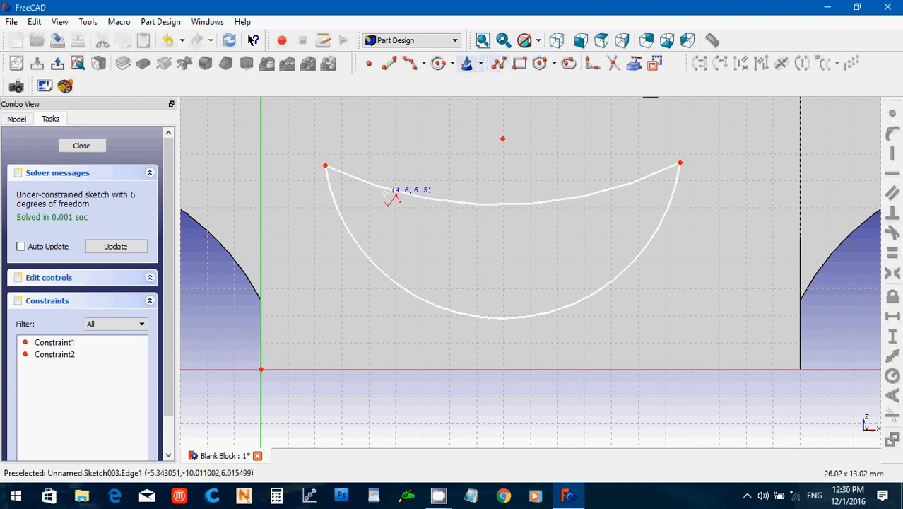
click(410, 273)
click(379, 188)
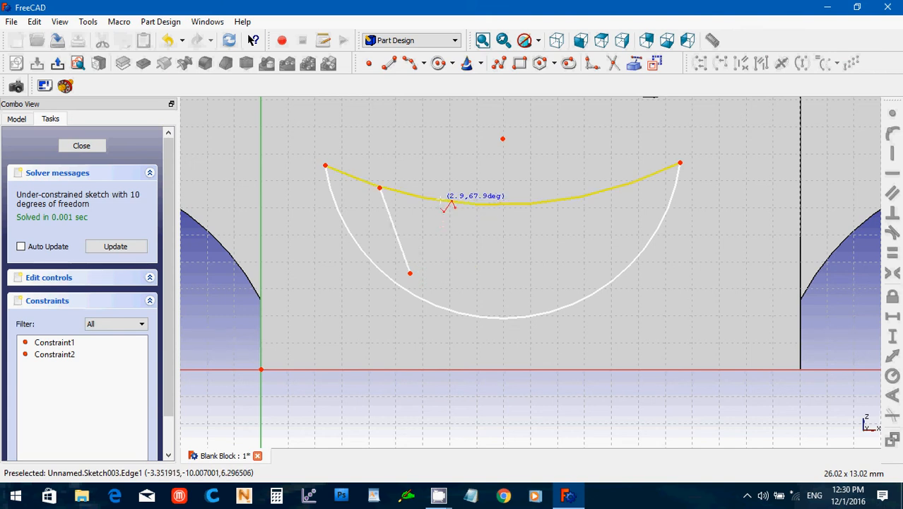
click(441, 200)
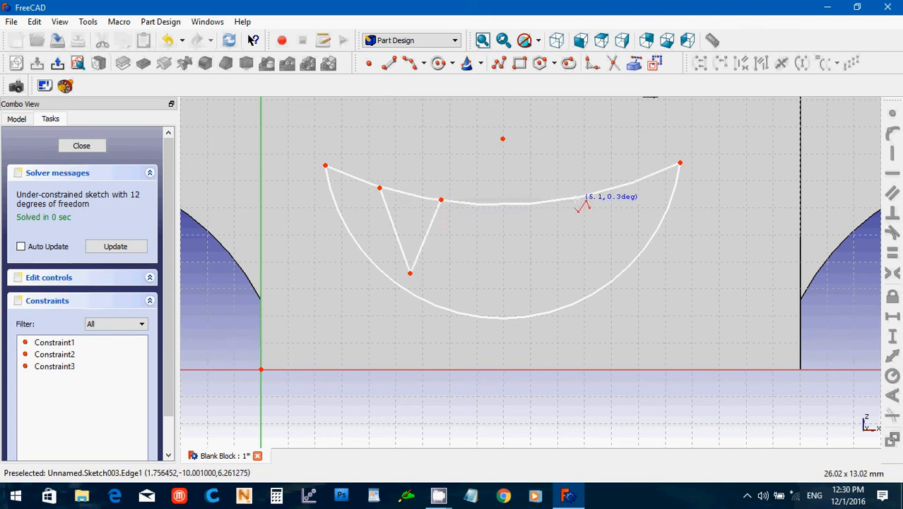
click(560, 200)
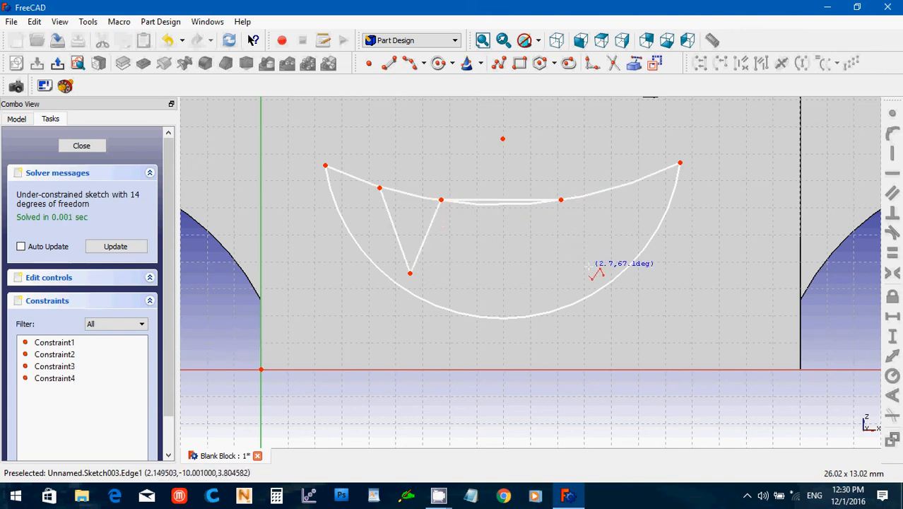
click(589, 267)
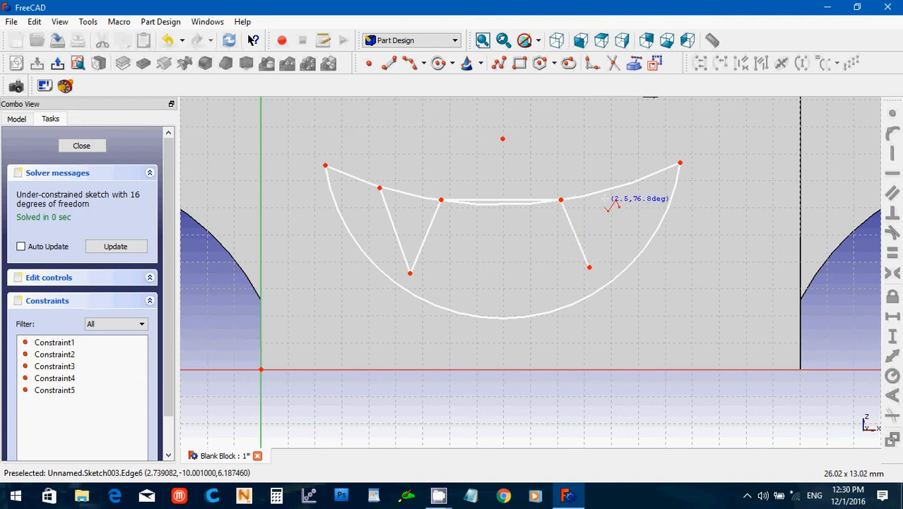
click(607, 189)
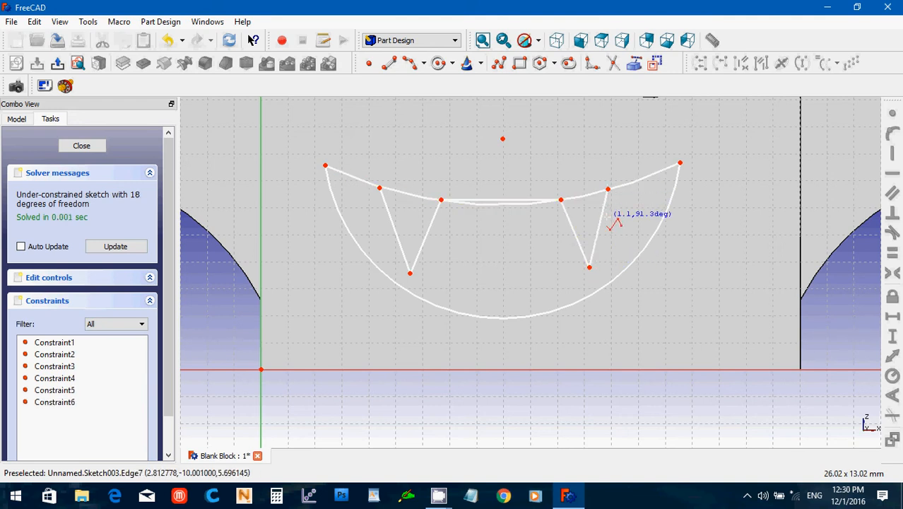
right_click(604, 221)
click(493, 203)
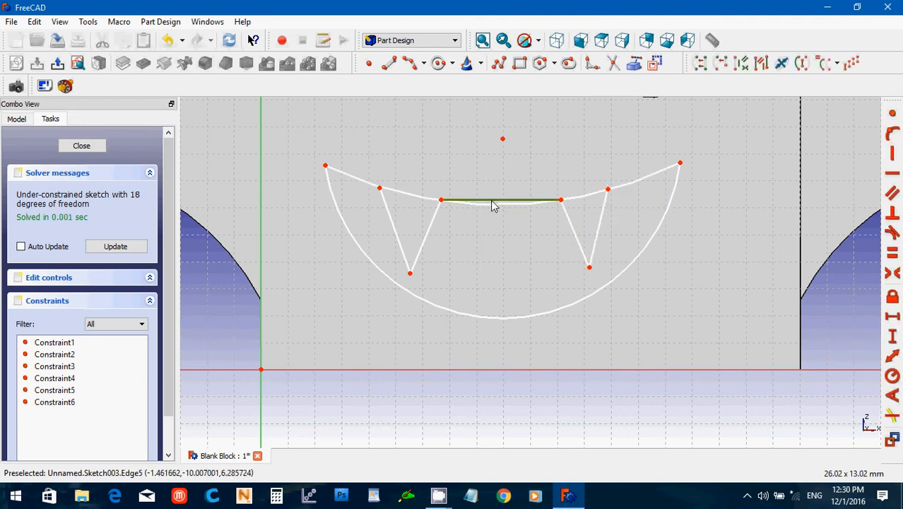
key(Delete)
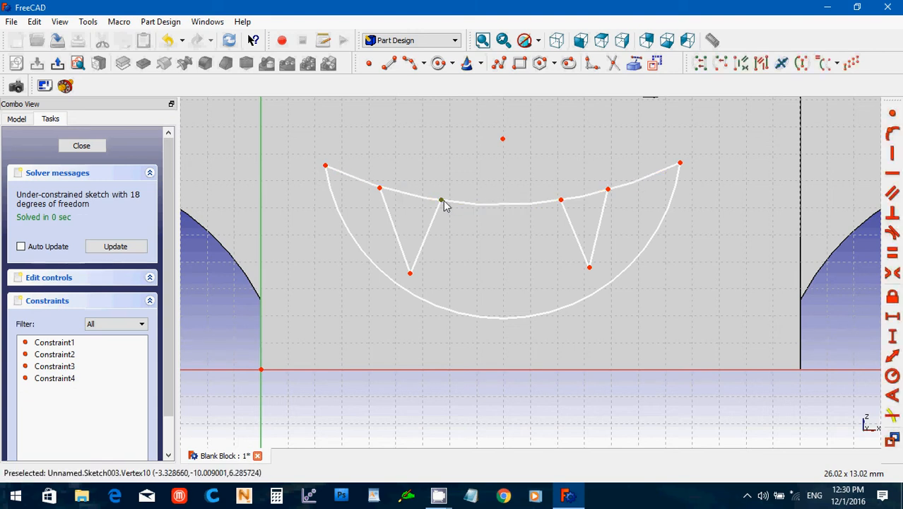
- Constrain all four upper fang end points onto the upper mouth arc with point-on-object constraints
click(442, 200)
click(474, 204)
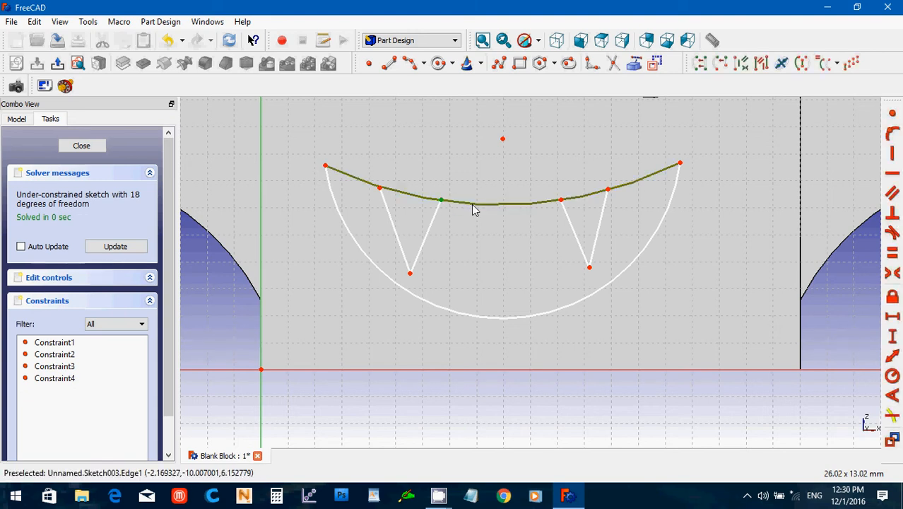
click(892, 133)
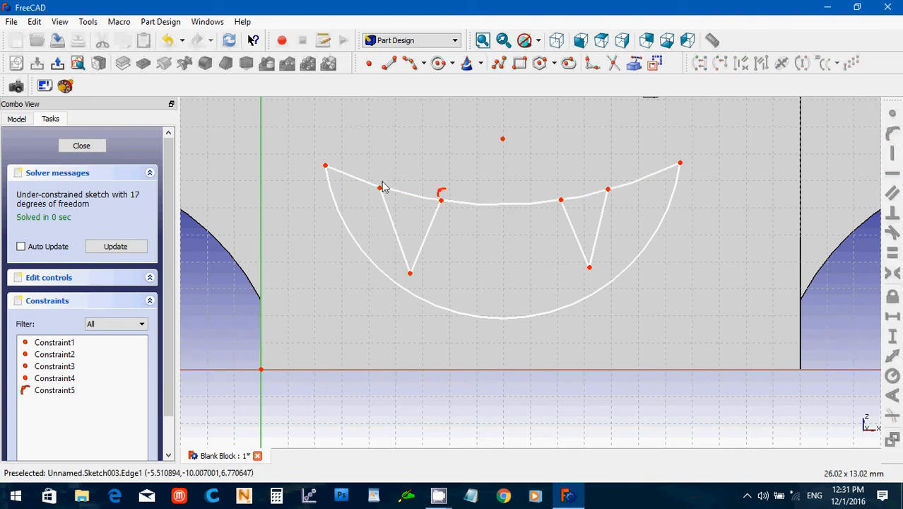
click(379, 187)
click(373, 186)
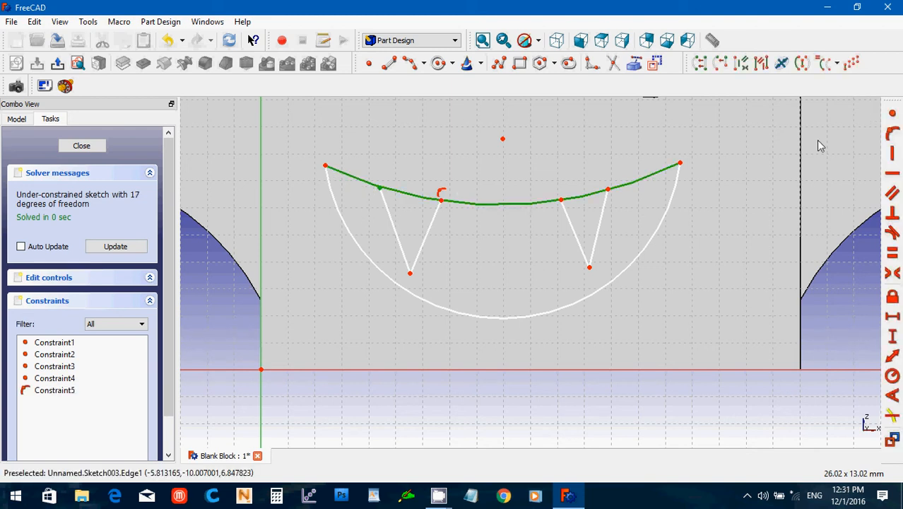
click(893, 139)
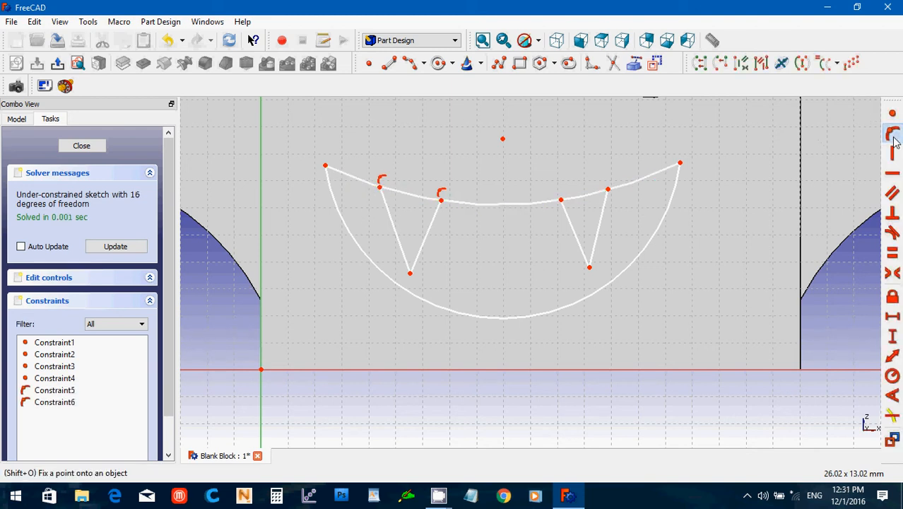
click(549, 203)
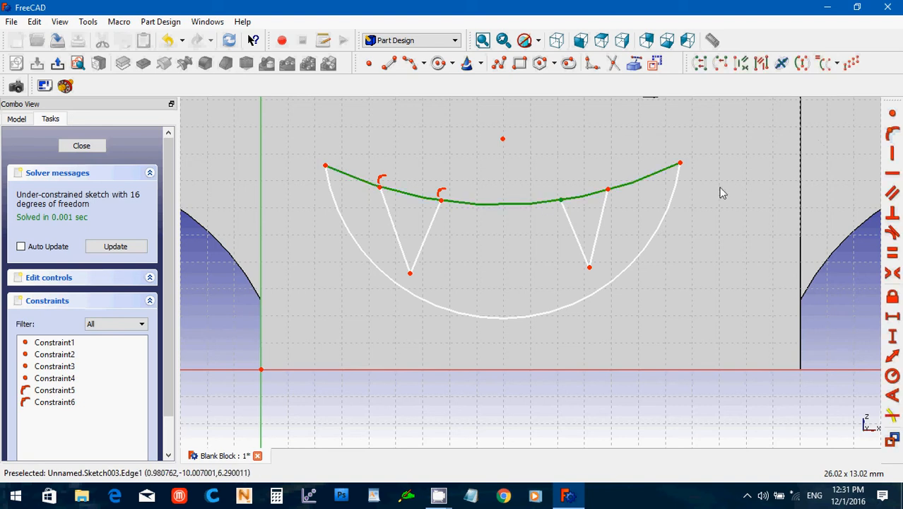
click(893, 136)
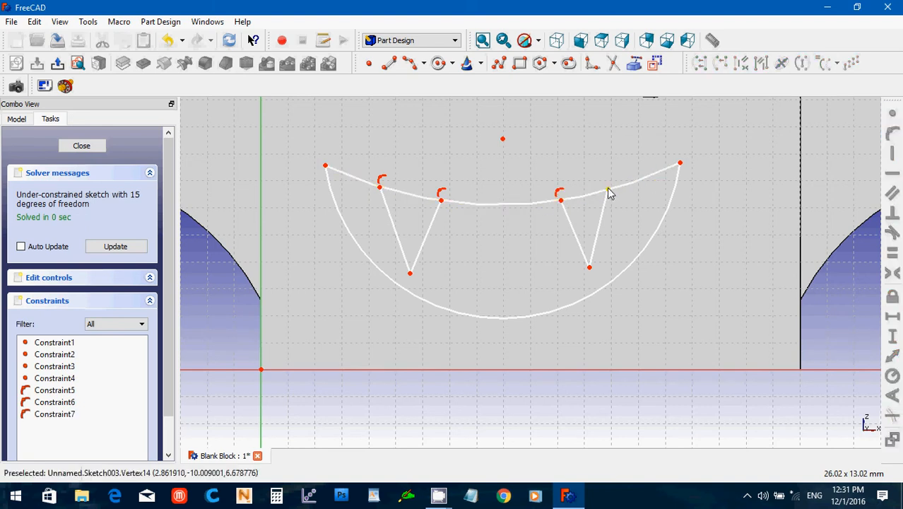
click(625, 188)
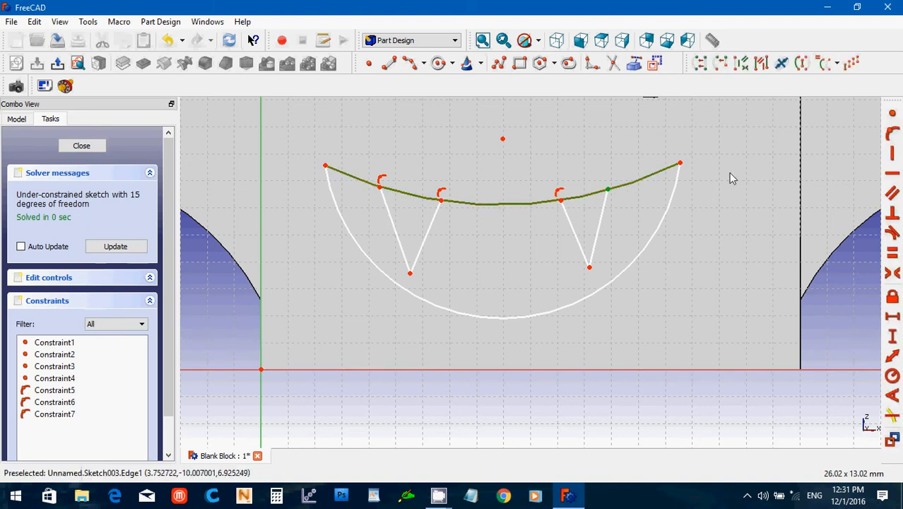
click(893, 135)
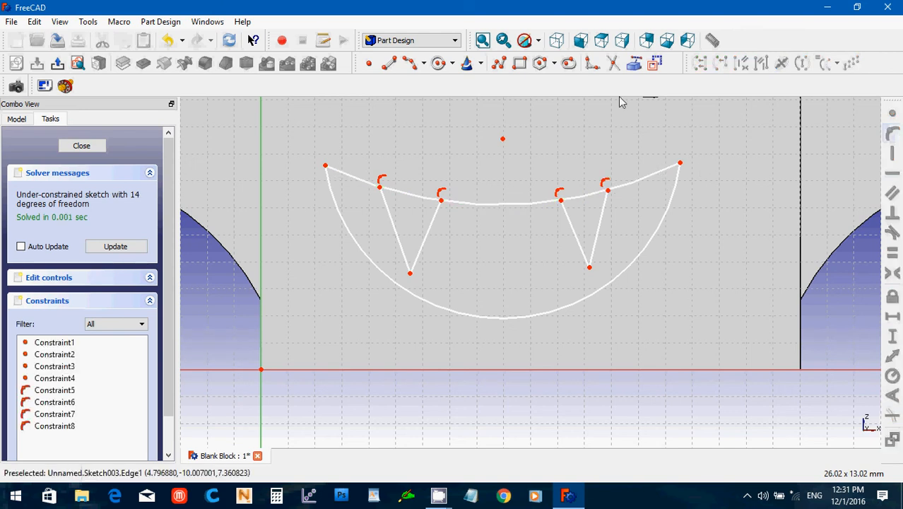
- Trim the two pieces of the upper mouth arc that close off the tops of the fangs
click(614, 64)
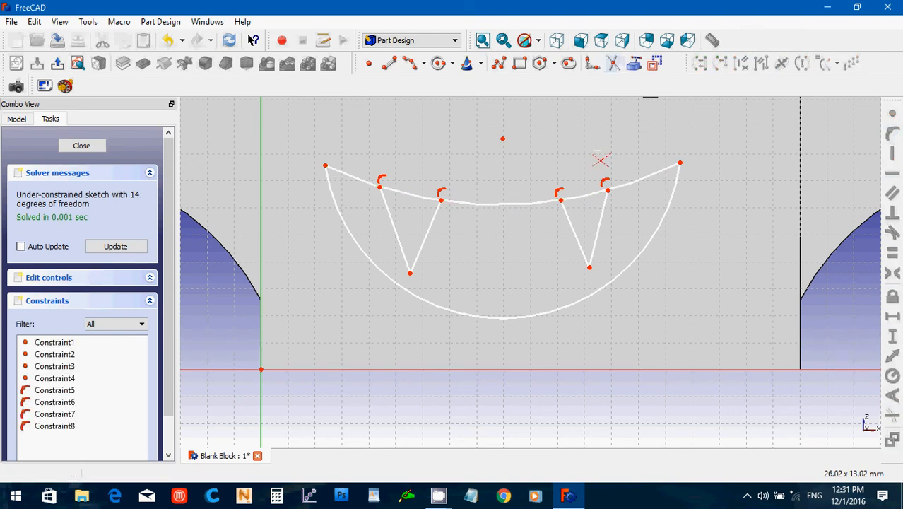
click(584, 205)
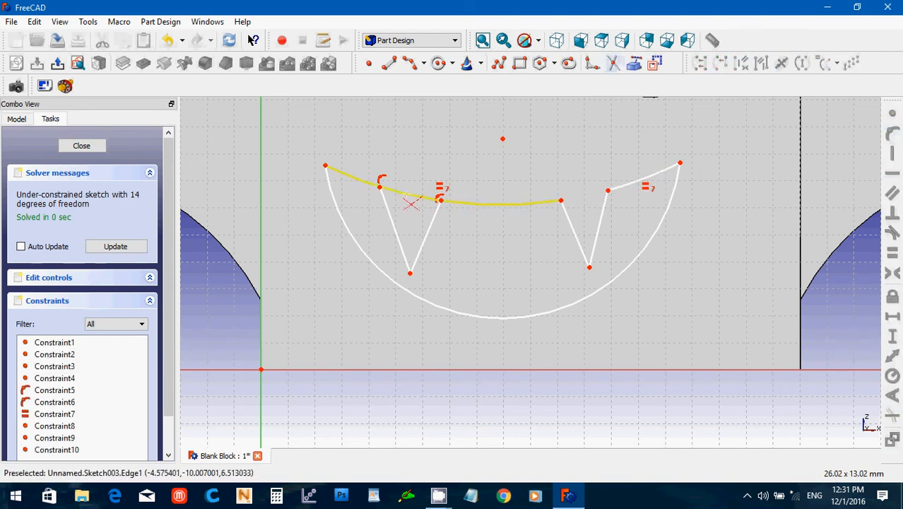
click(411, 203)
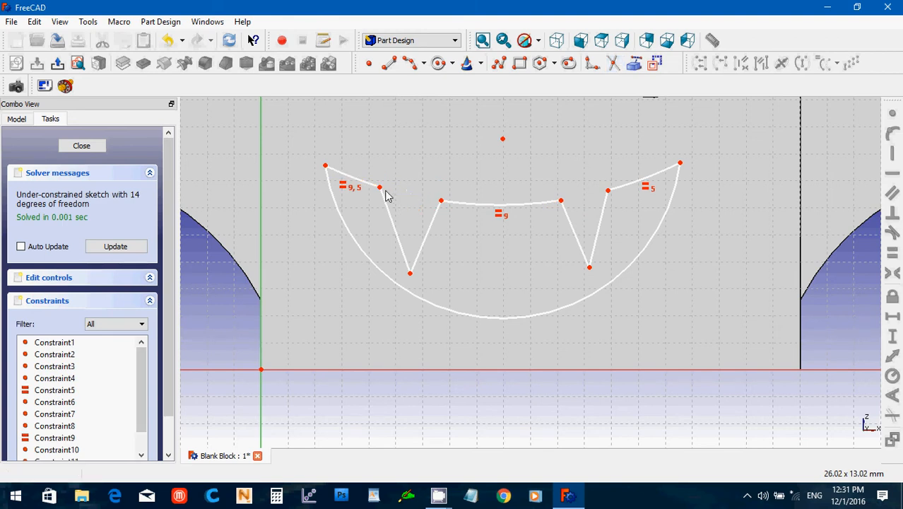
- Narrow the left fang slightly and pull both fang tips down close to the lower mouth arc, with the left tip near (5.7, 3.1)
drag(381, 197, 385, 200)
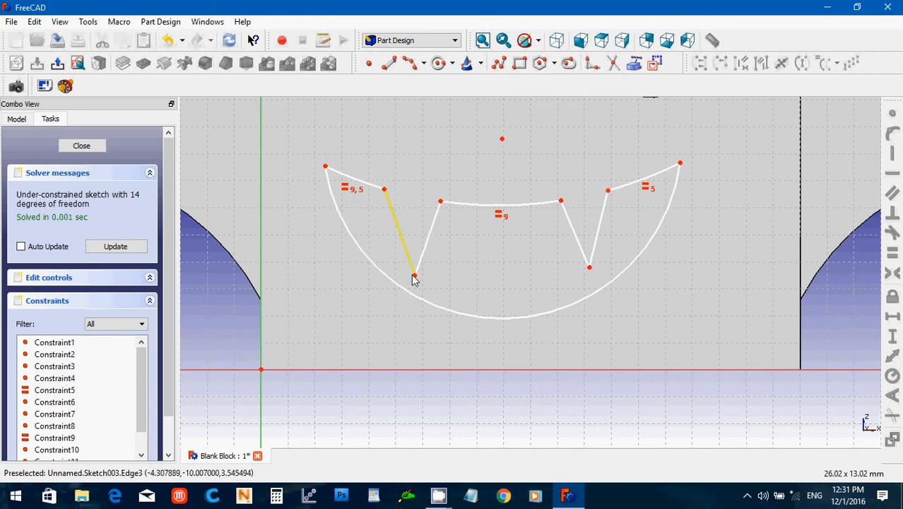
drag(415, 278, 416, 291)
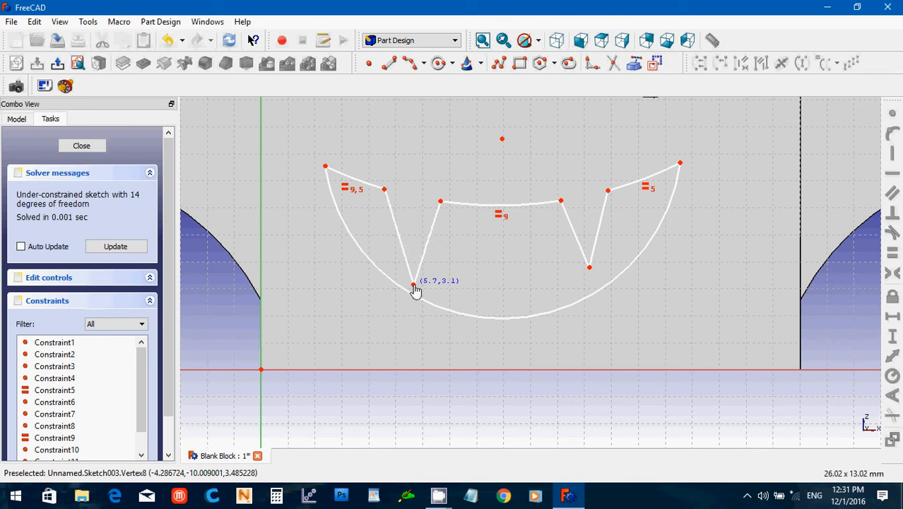
drag(589, 270, 590, 296)
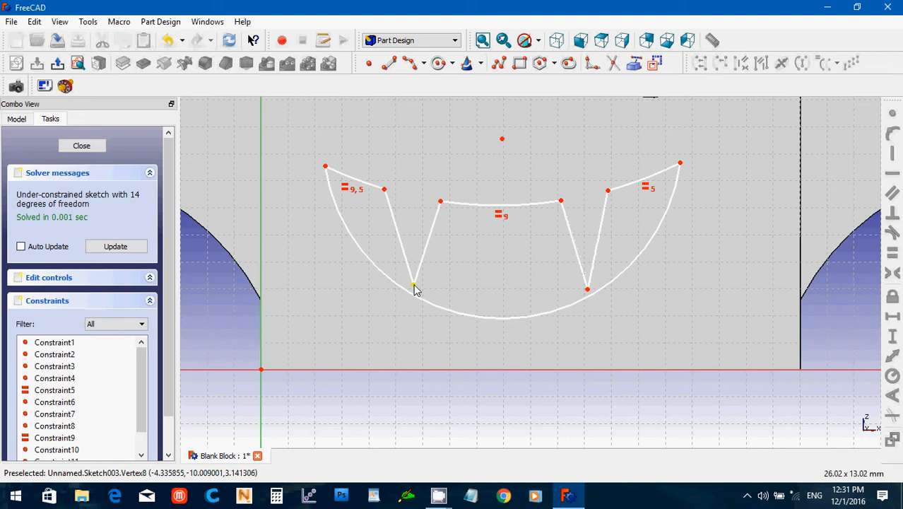
drag(415, 291, 417, 293)
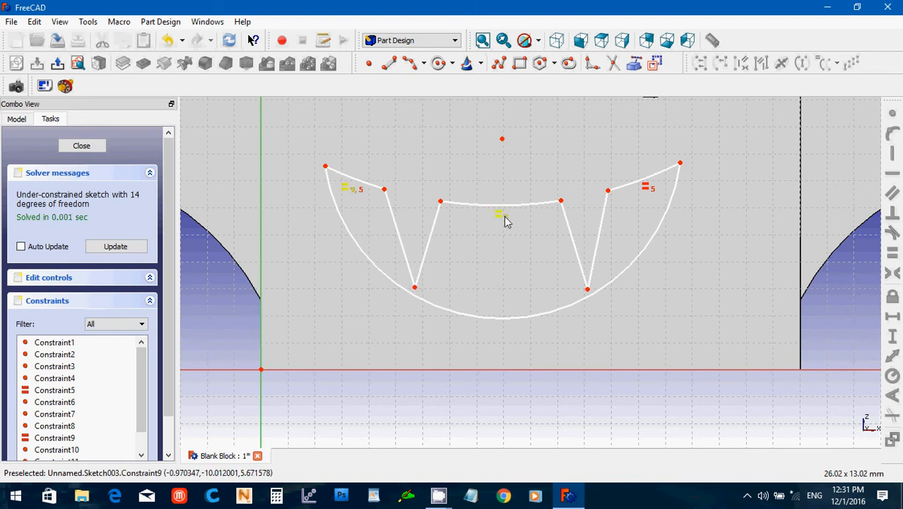
- Enlarge the lower mouth arc so the mouth gets wider and deeper, and shift the left fang's inner edge slightly inward
drag(506, 210, 505, 207)
drag(490, 317, 493, 338)
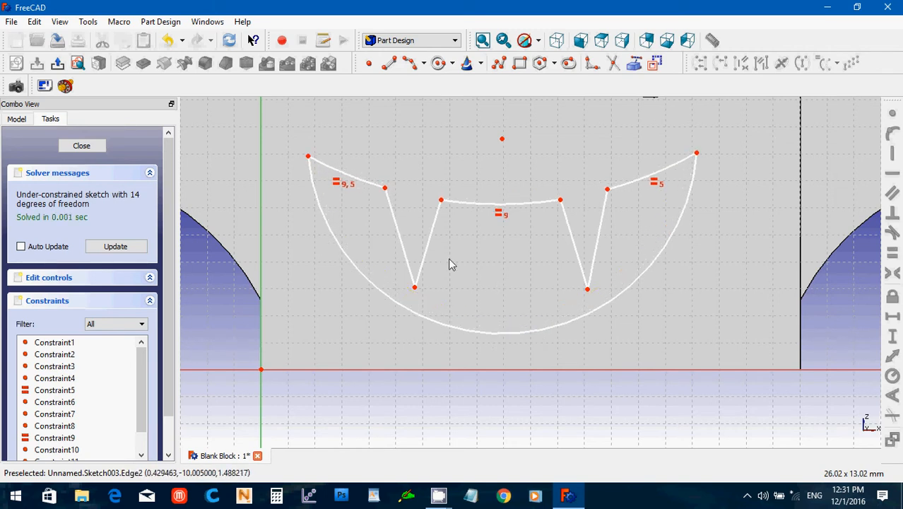
drag(441, 221, 446, 224)
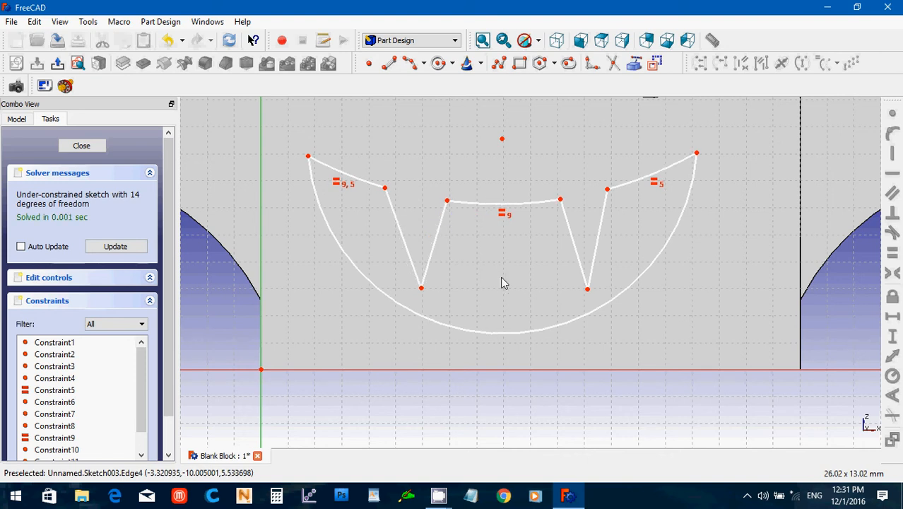
- Close the mouth sketch and pocket it 2 mm deep into the cube's front face
click(76, 147)
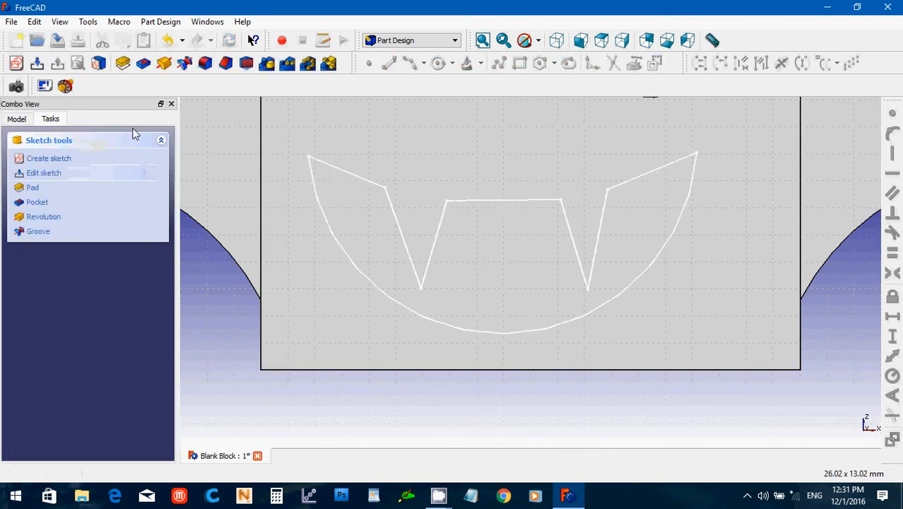
click(143, 64)
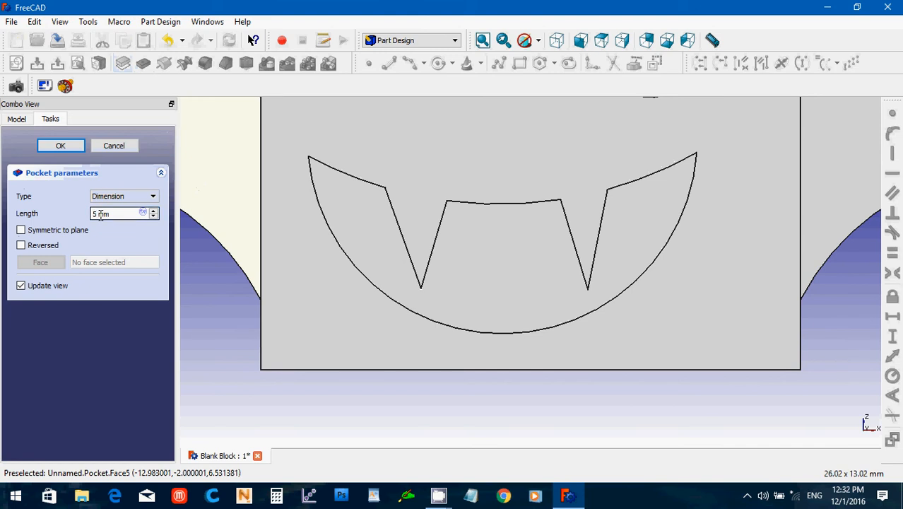
text(2)
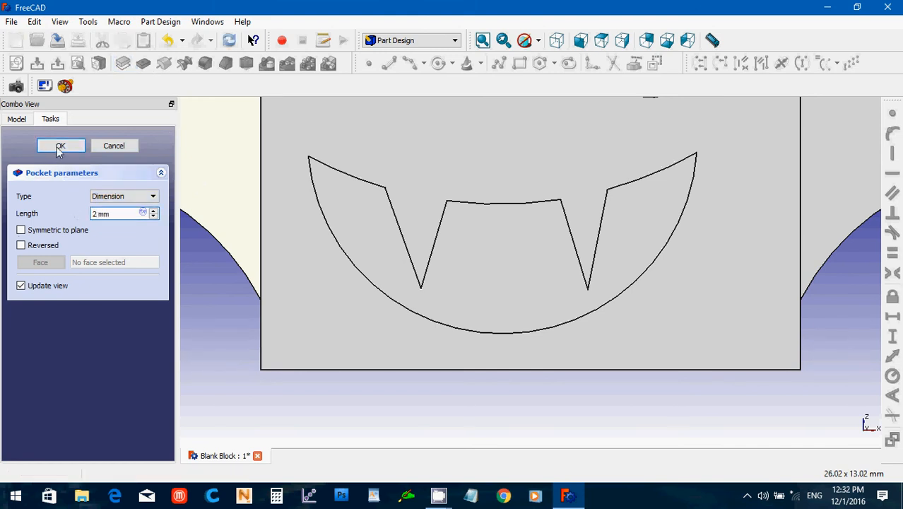
click(60, 146)
scroll(265, 355, down, 8)
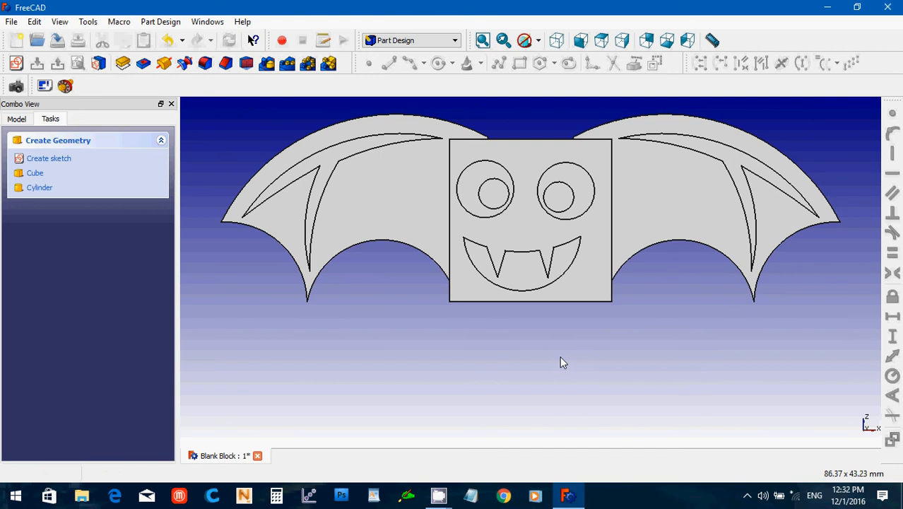
- Reopen the eye sketch, try enlarging the outer eye circles and undo it, and shift the right eye with its pupil about 1 mm outward
click(15, 120)
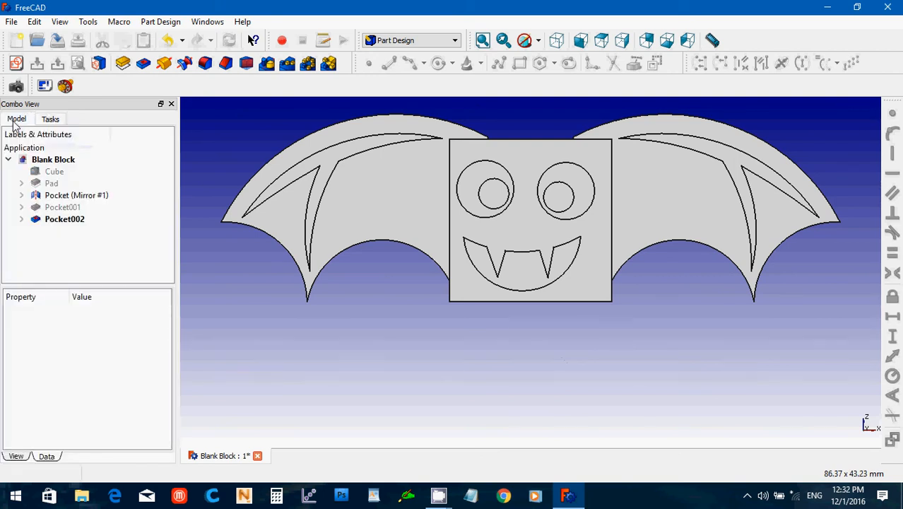
click(21, 207)
double_click(60, 219)
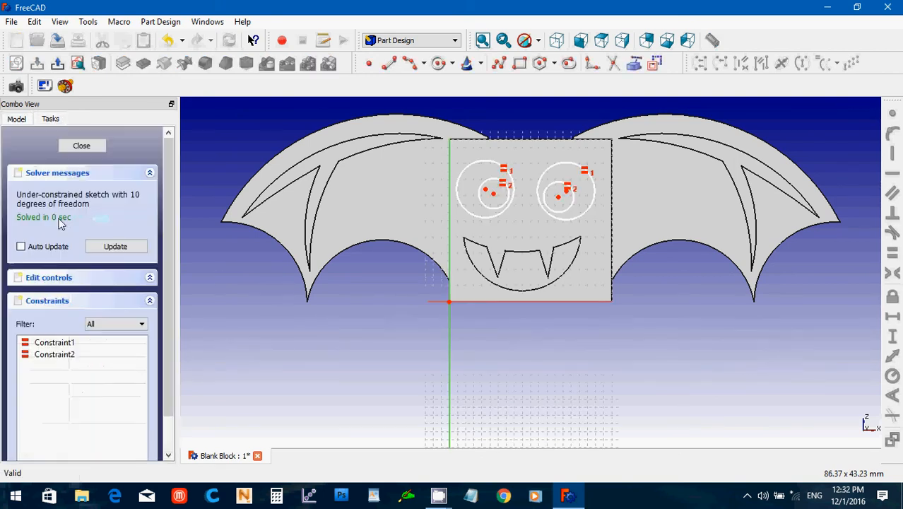
drag(600, 191, 607, 188)
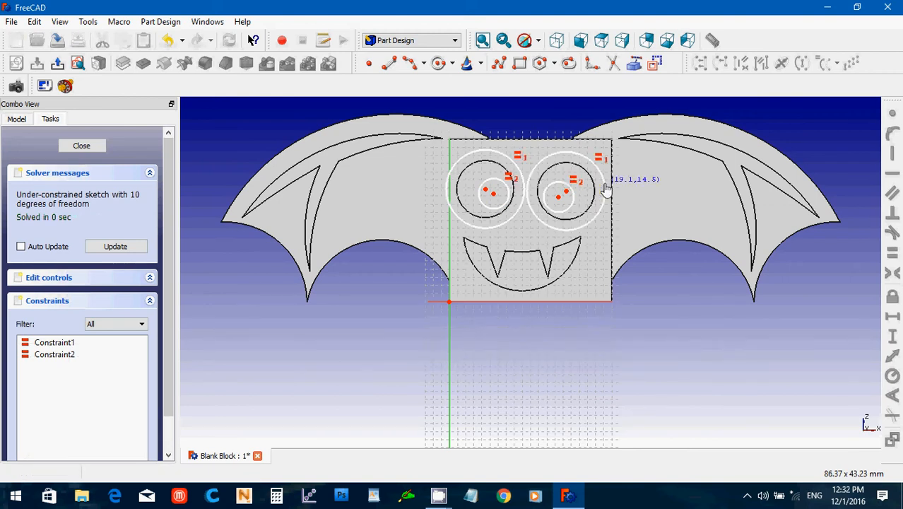
key(ctrl+z)
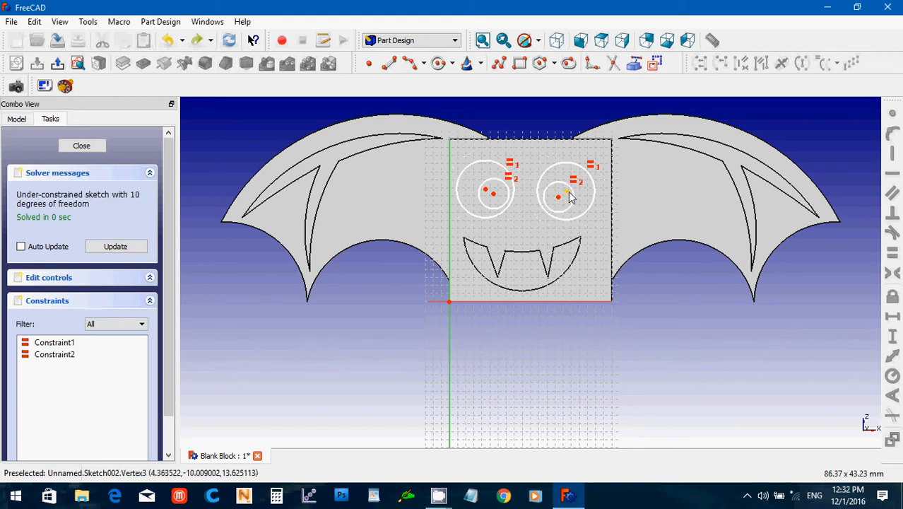
drag(574, 198, 565, 194)
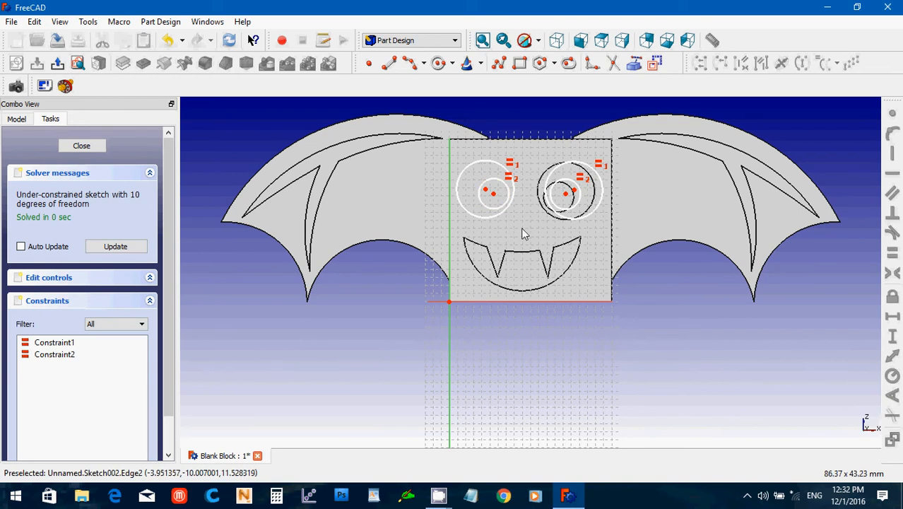
click(95, 148)
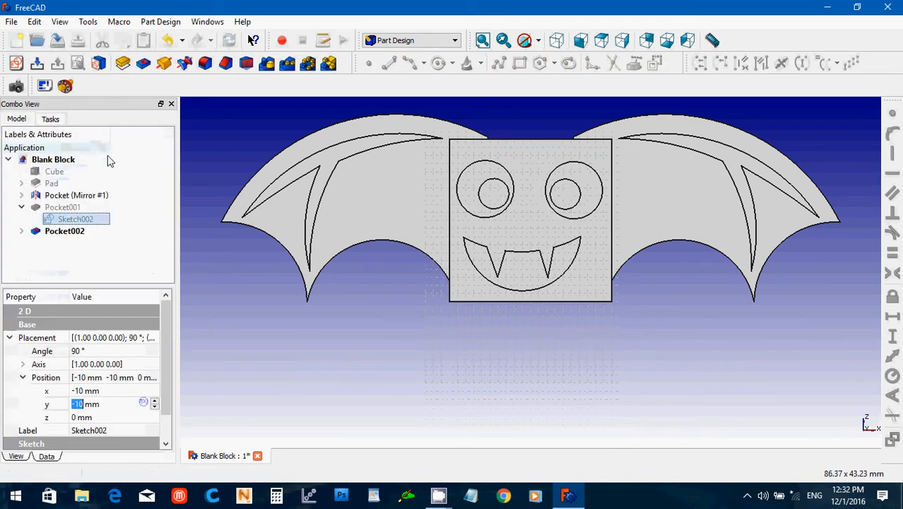
- Reopen the mouth sketch under the second face pocket and enlarge the lower mouth arc slightly
click(37, 231)
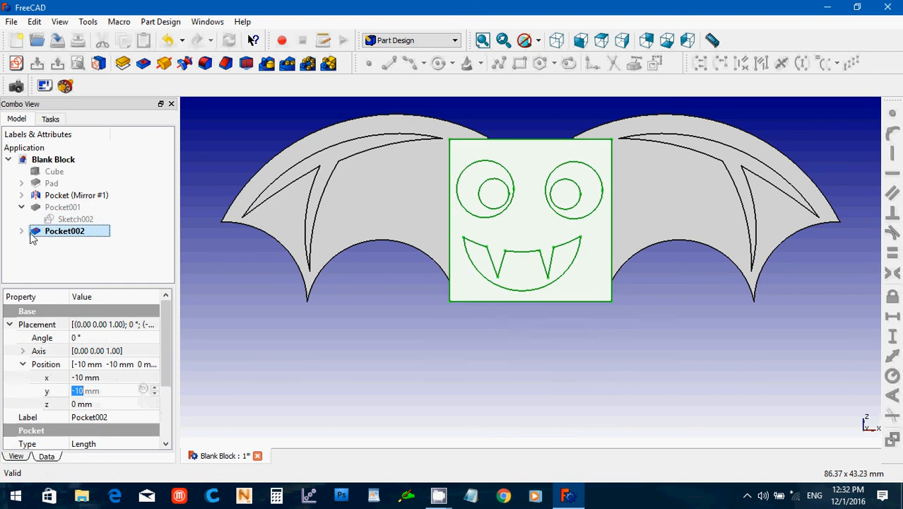
click(22, 231)
click(70, 243)
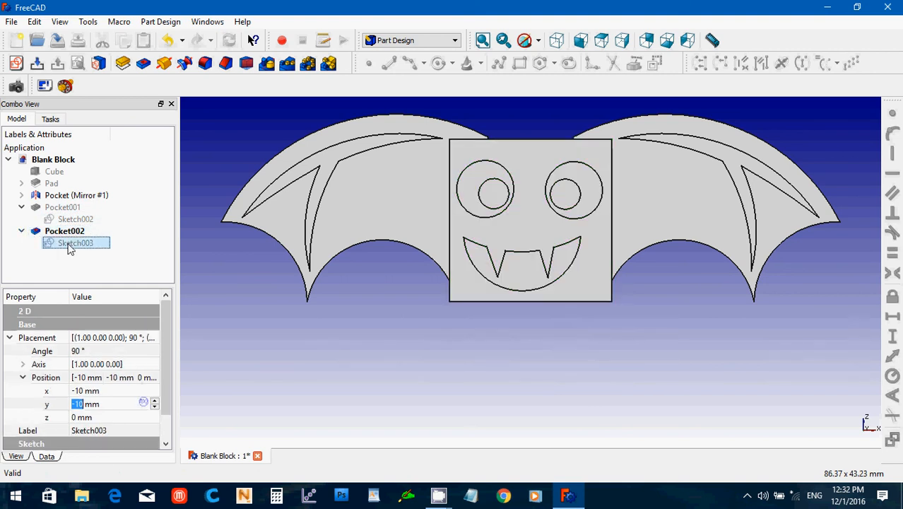
double_click(70, 244)
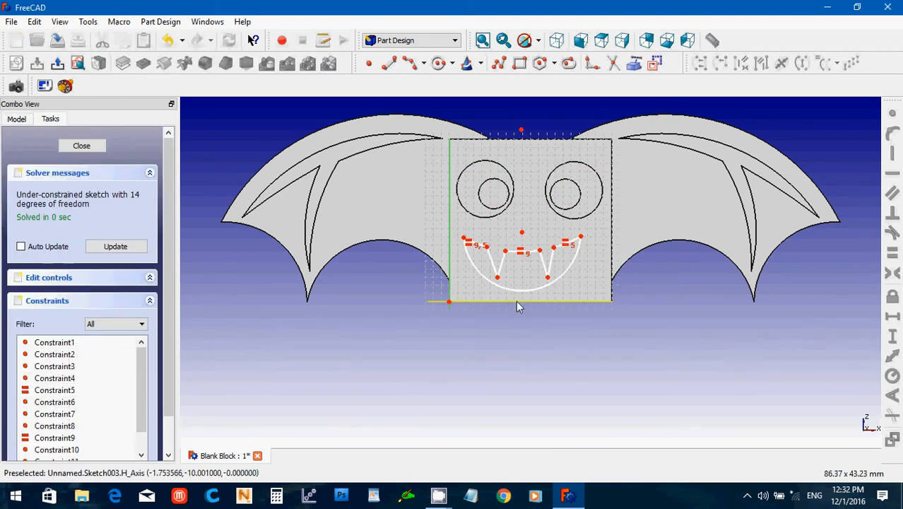
drag(435, 222, 629, 316)
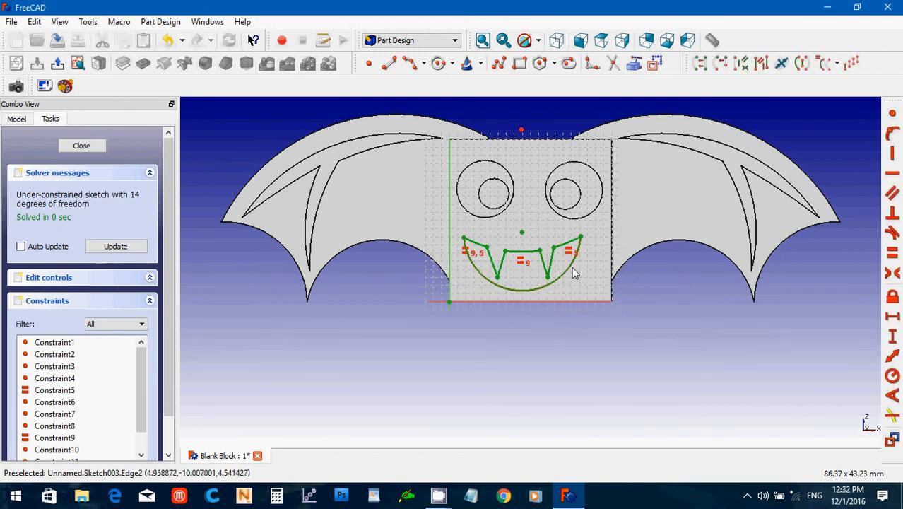
drag(569, 265, 576, 270)
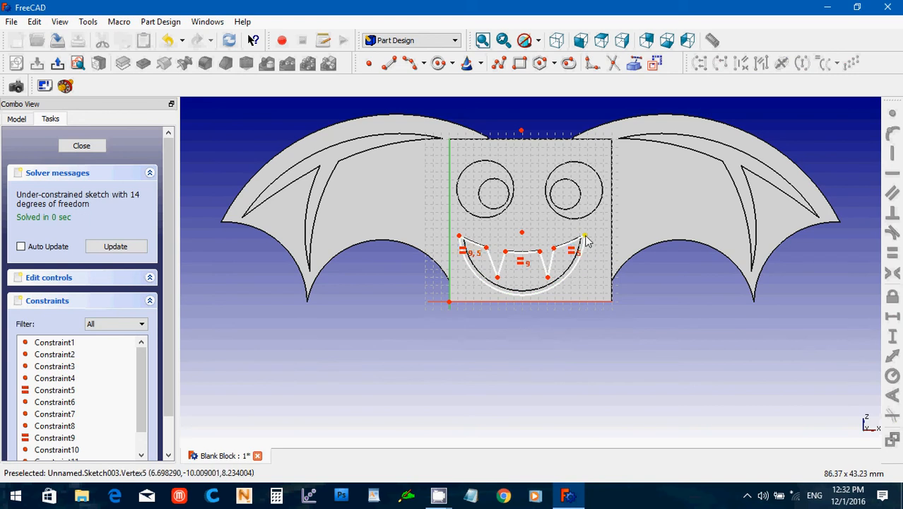
- Widen the mouth further from its right corner and shift the lower arc's centre about 0.8 mm to the right
scroll(595, 326, up, 5)
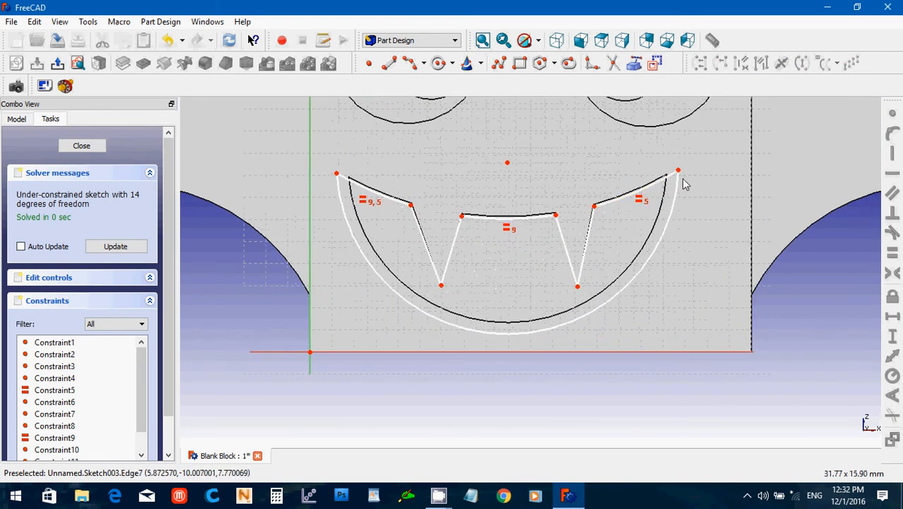
drag(680, 177, 690, 178)
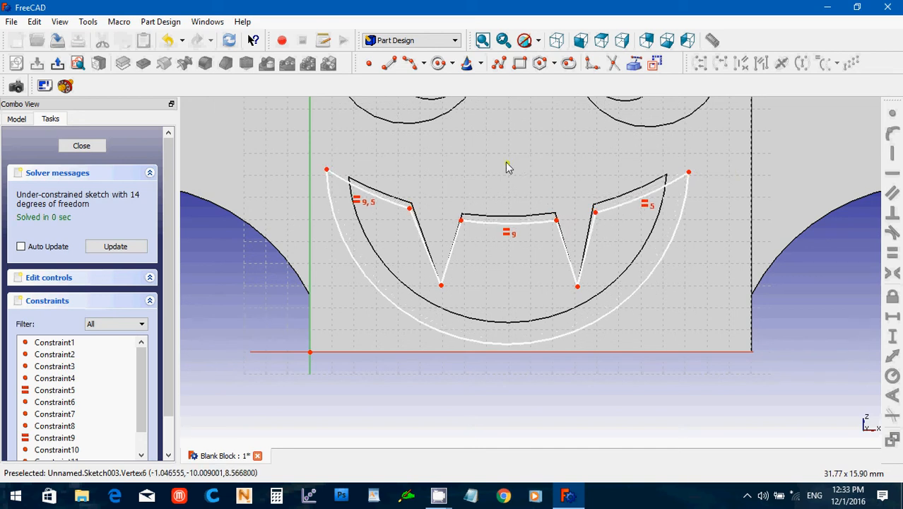
drag(506, 163, 524, 163)
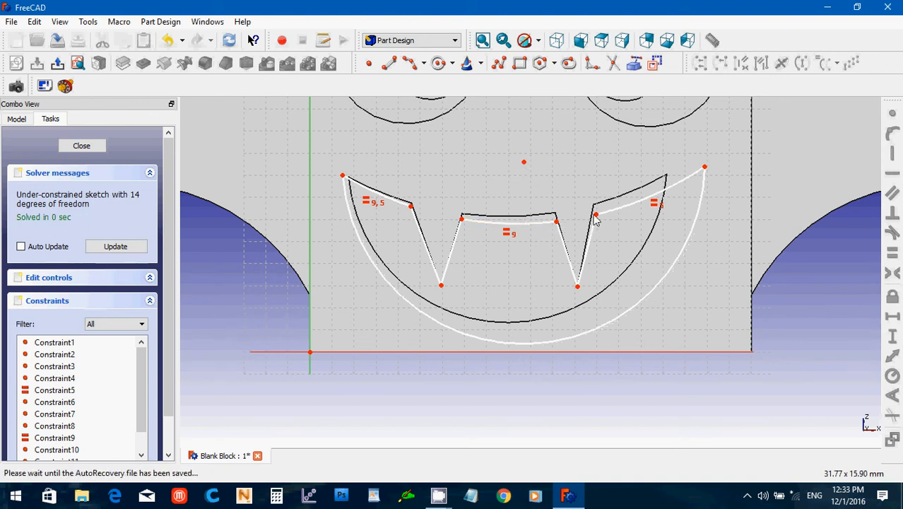
- Move the right fang's outer base about 0.9 mm and its tip about 0.6 mm outward, and raise the lower arc's centre about 0.5 mm
drag(596, 213, 616, 212)
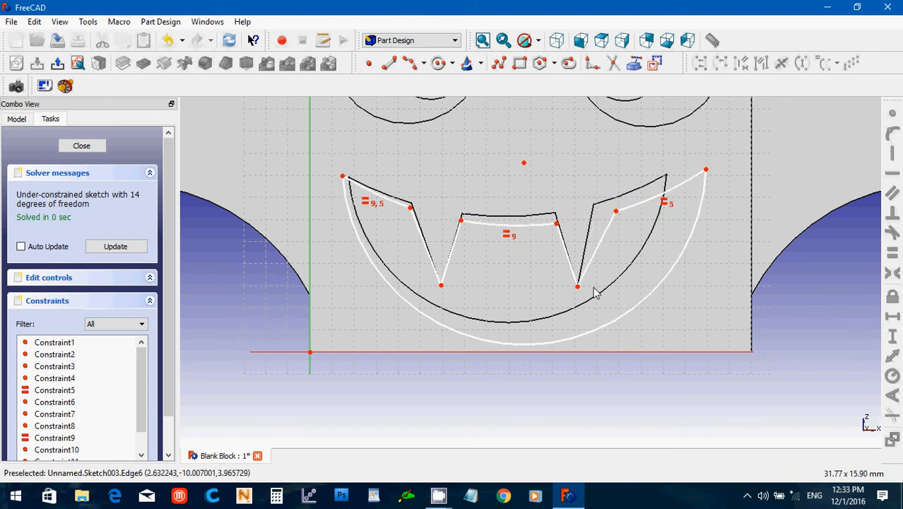
drag(578, 290, 592, 292)
drag(525, 164, 525, 156)
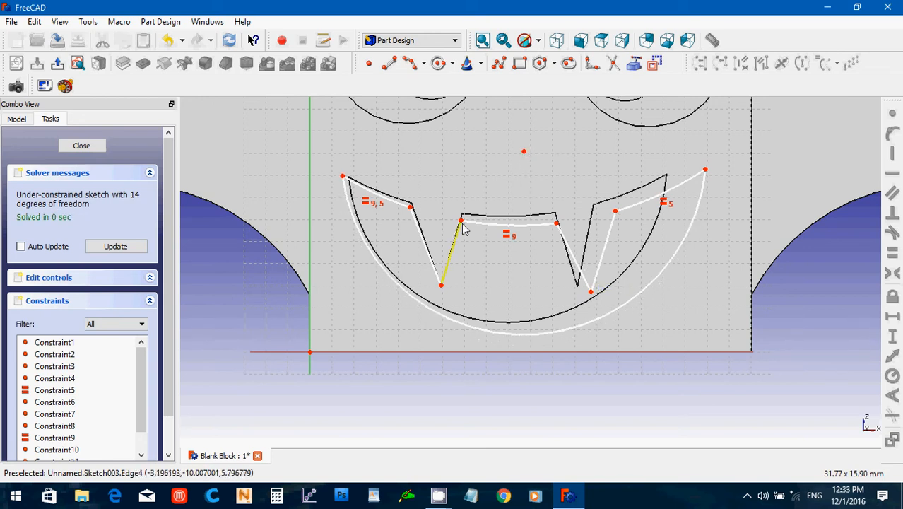
- Move the left fang's inner base about 1 mm and the right fang's inner base about 0.4 mm to the right, and lower the left fang's tip
drag(463, 225, 486, 225)
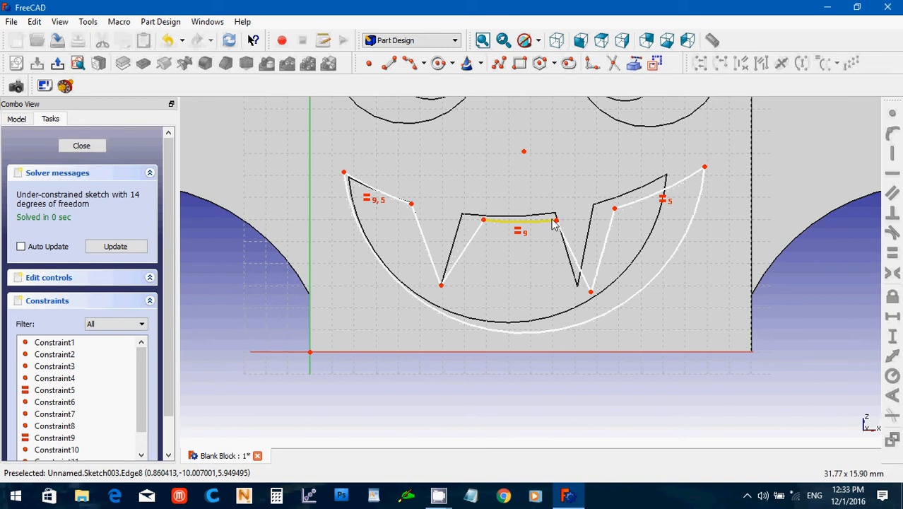
drag(558, 222, 567, 220)
mouse_move(443, 287)
mouse_down()
mouse_move(456, 309)
mouse_move(450, 299)
mouse_up()
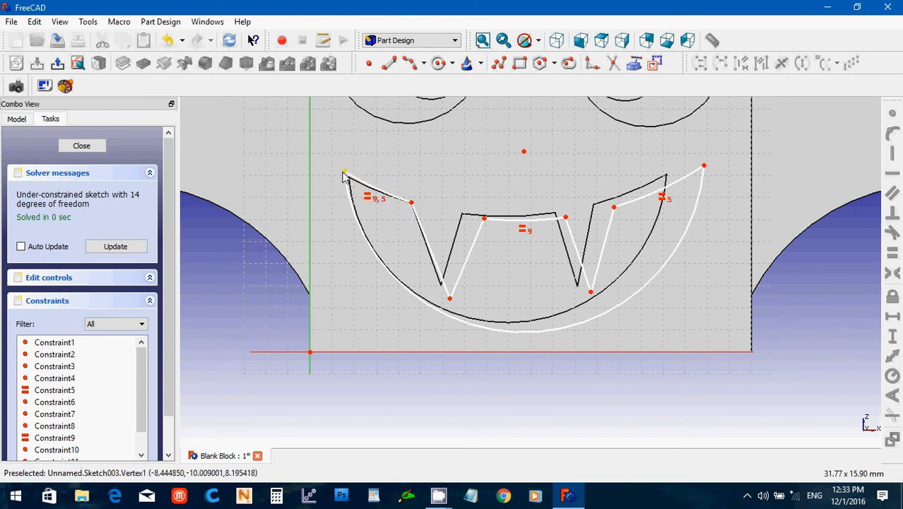
- Pull the mouth's left corner slightly inward and shift the left fang's outer base and tip about 0.7 mm to the right
drag(345, 173, 348, 178)
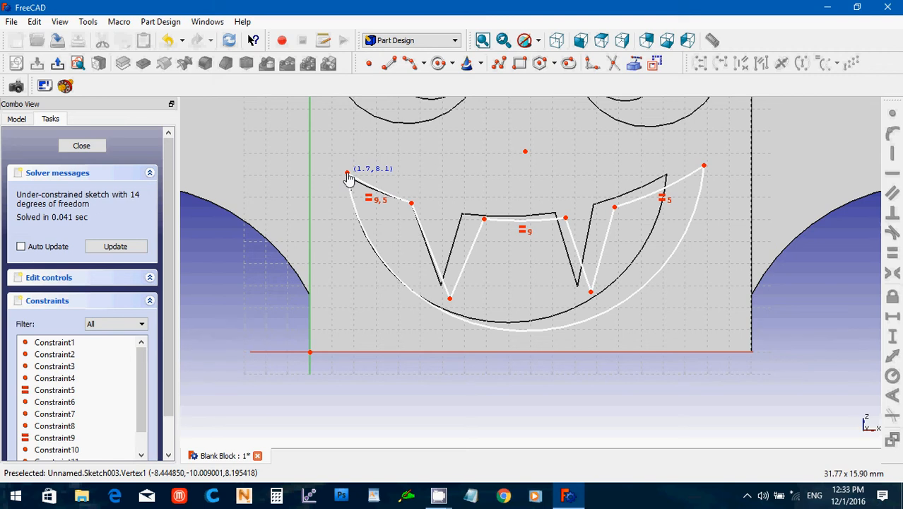
drag(348, 175, 351, 177)
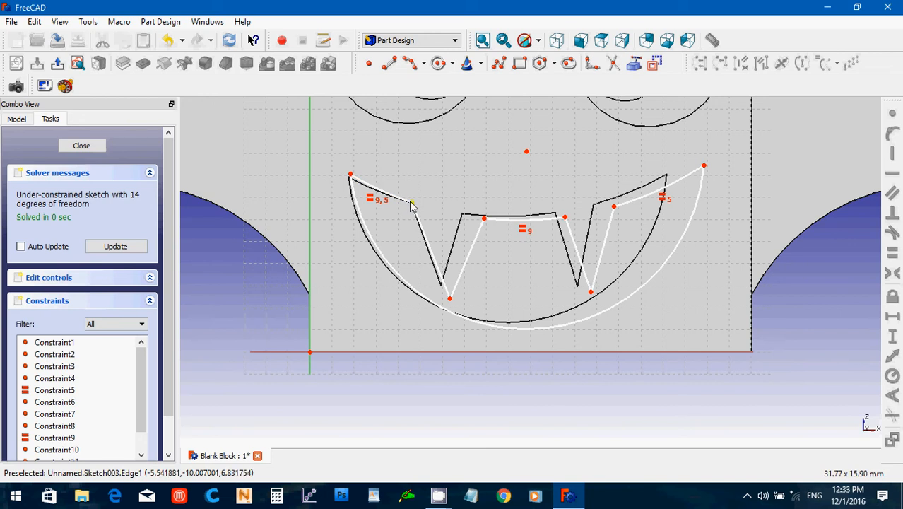
drag(416, 207, 430, 206)
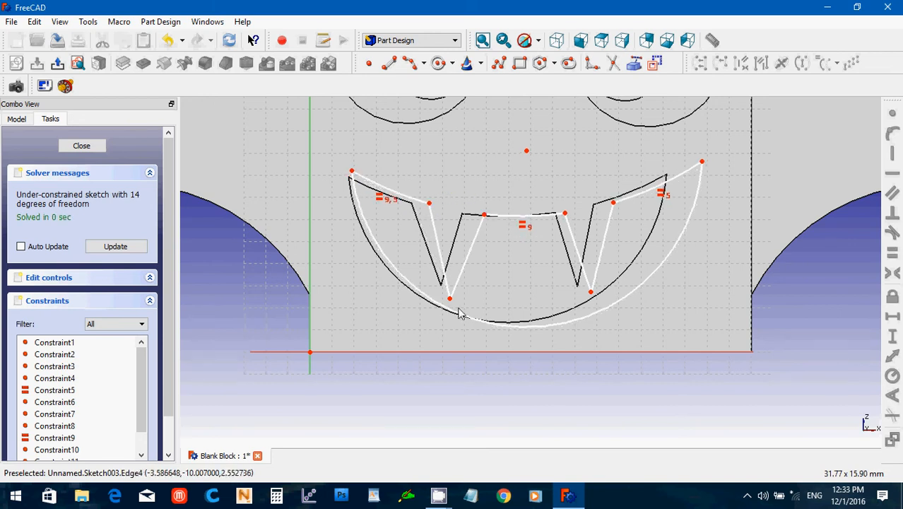
drag(450, 299, 466, 304)
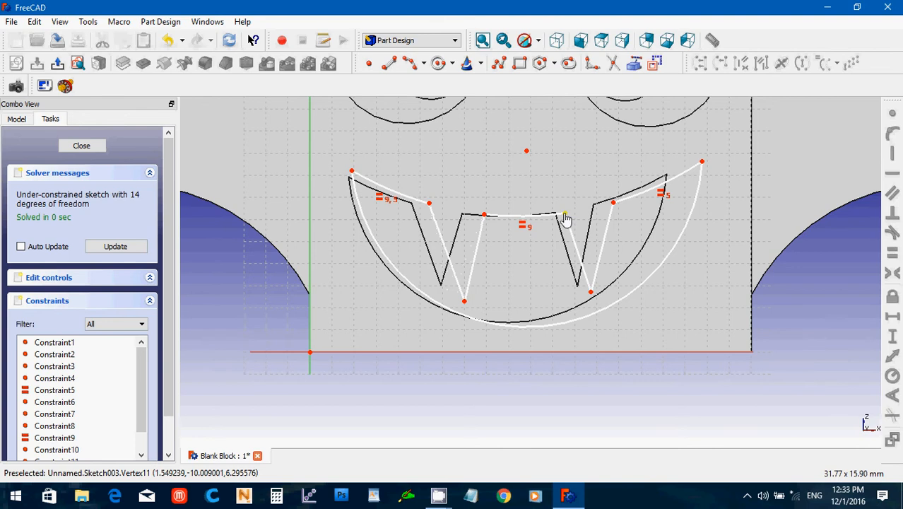
- Shift the right fang's inner base about 0.4 mm and its tip about 0.5 mm to the left, and close the mouth sketch
drag(565, 217, 556, 214)
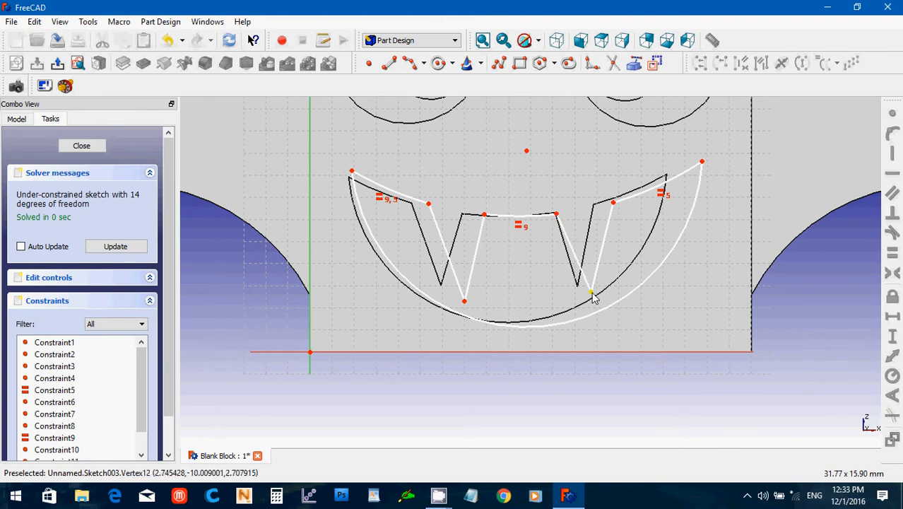
drag(592, 294, 579, 304)
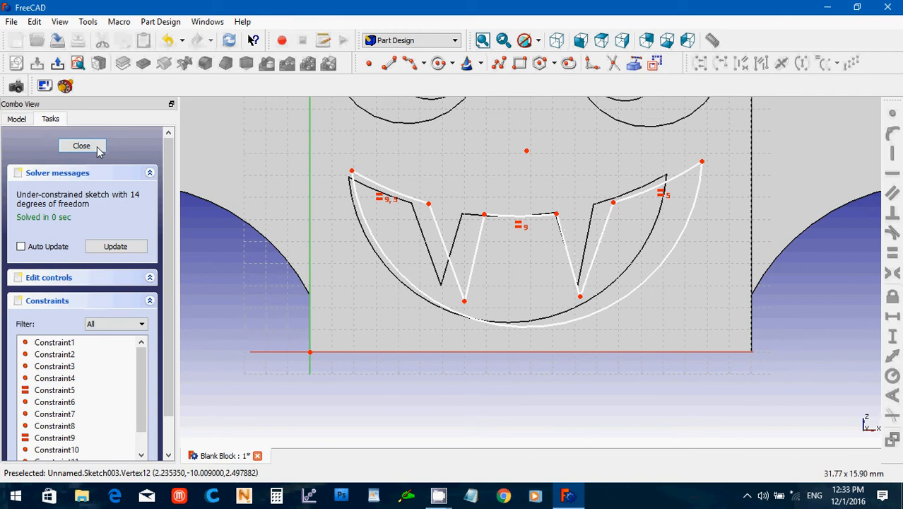
click(97, 149)
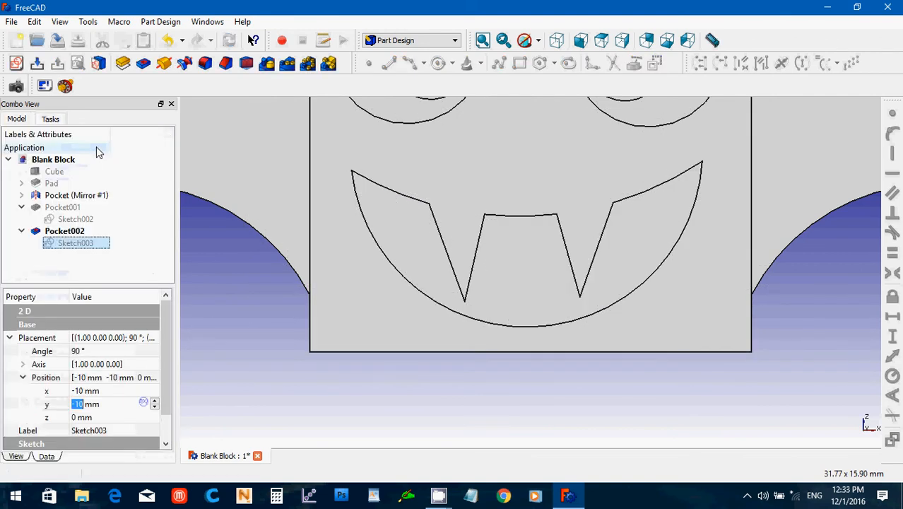
- Inspect the reshaped face and wings from several angles and look through the mirrored wing's feature structure
click(193, 291)
scroll(232, 286, down, 3)
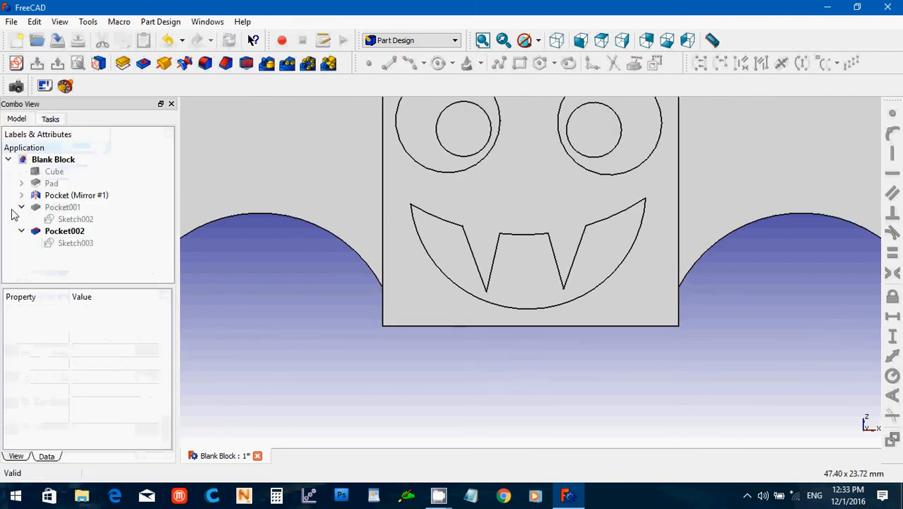
click(21, 231)
click(21, 231)
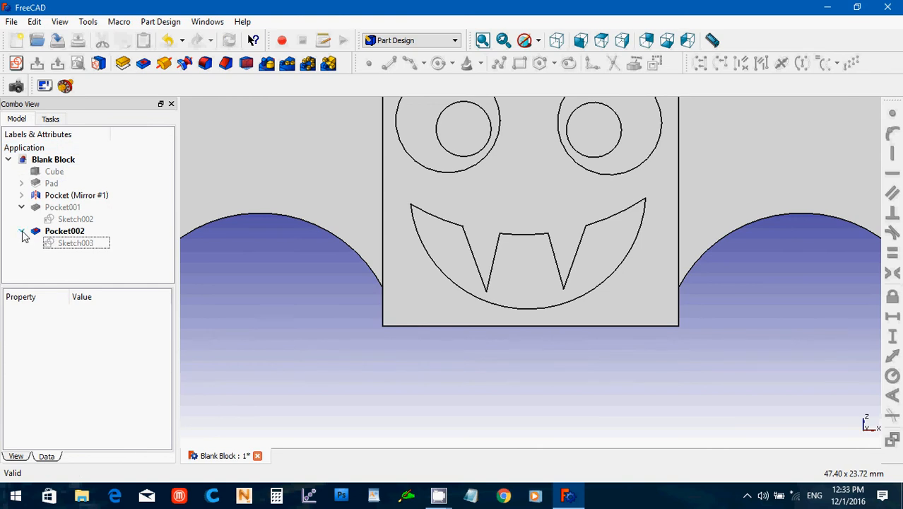
click(21, 231)
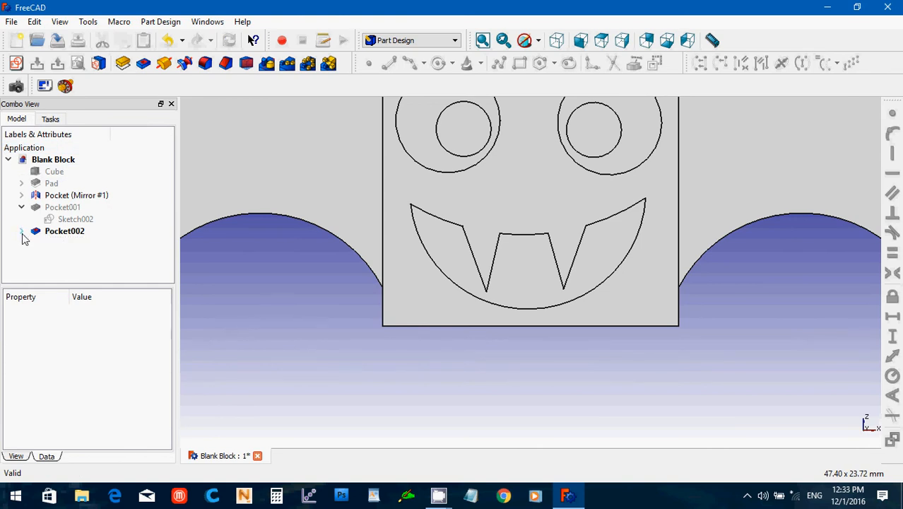
click(21, 198)
click(22, 197)
click(21, 197)
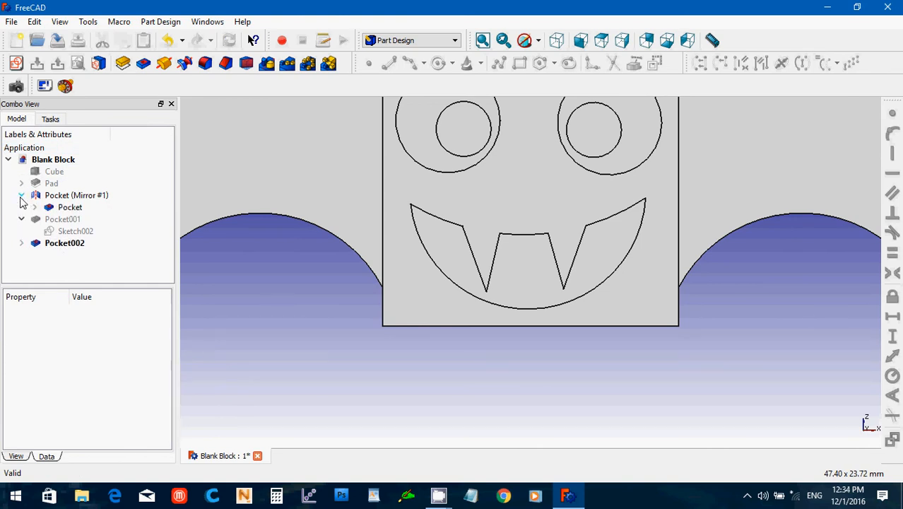
click(21, 196)
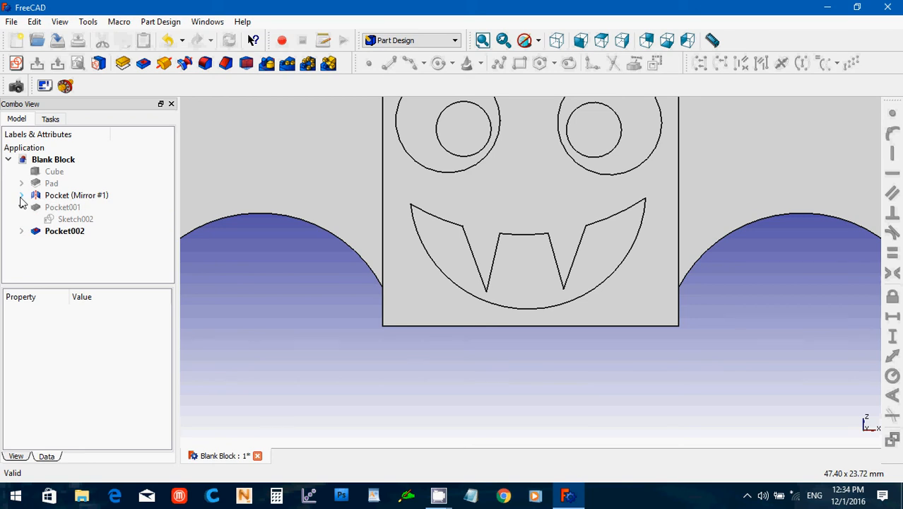
click(21, 198)
scroll(355, 341, down, 3)
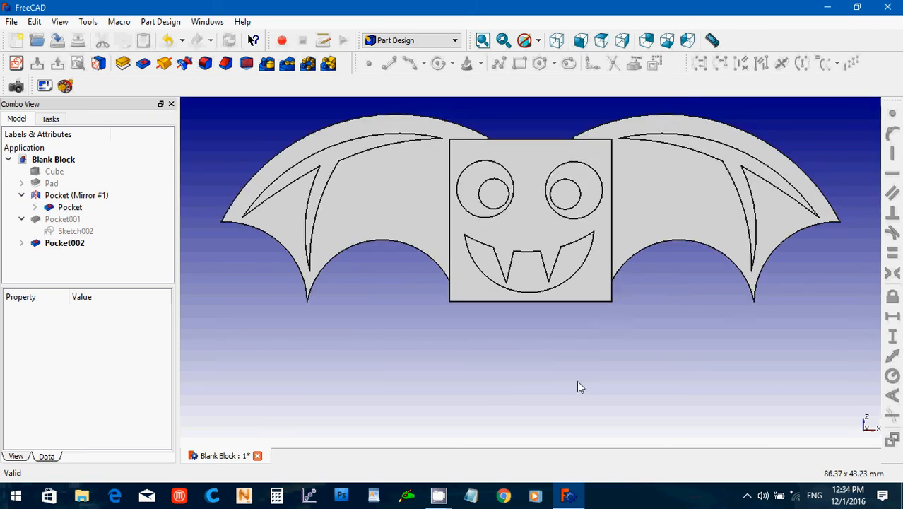
middle_drag(576, 380, 607, 307)
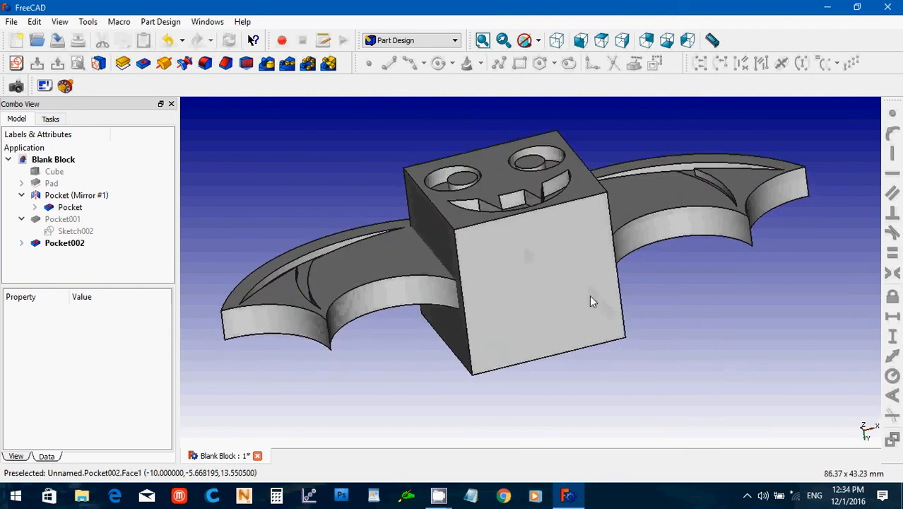
middle_drag(705, 310, 580, 321)
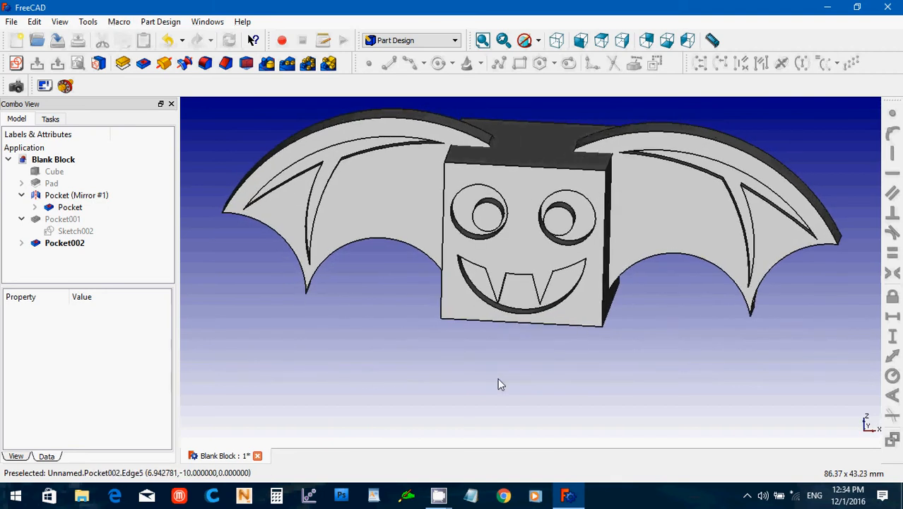
mouse_move(498, 383)
middle_down()
mouse_move(509, 372)
mouse_move(486, 382)
middle_up()
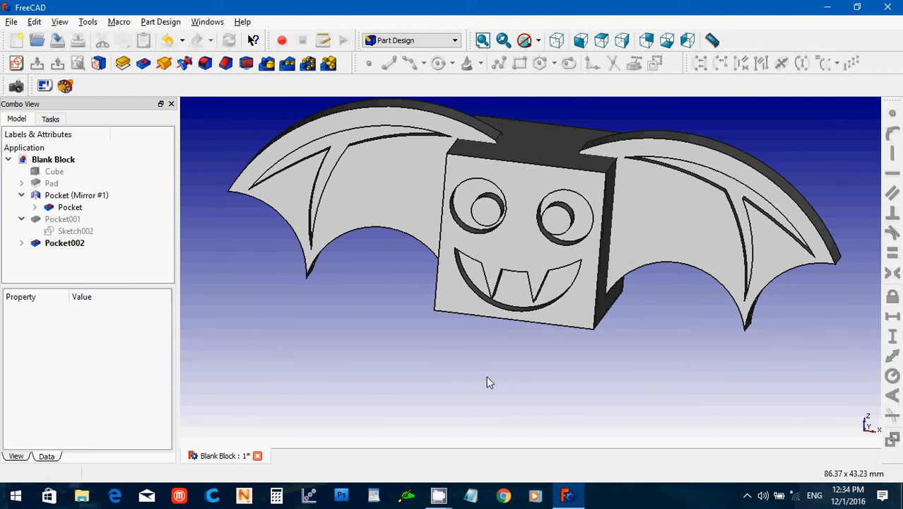
middle_drag(487, 376, 480, 377)
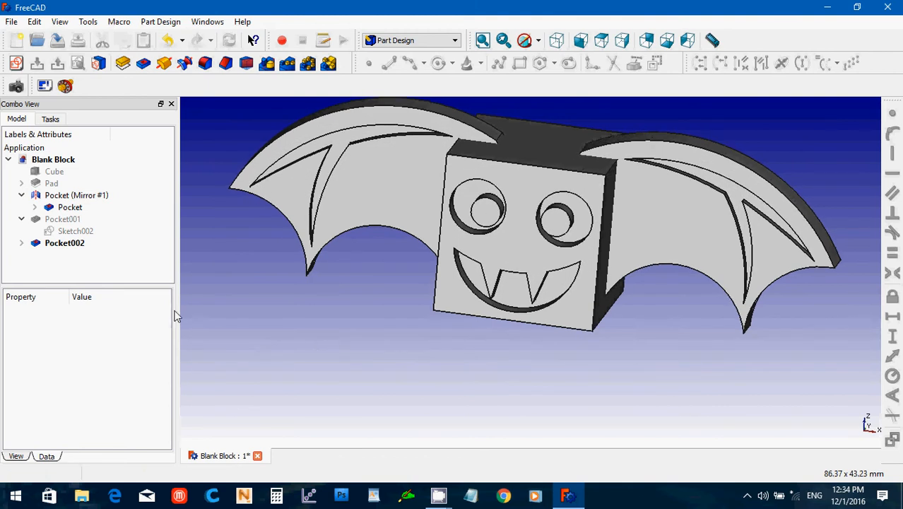
- Move both wings backward by setting the y position of the wing pad's sketch to 3 mm
click(69, 207)
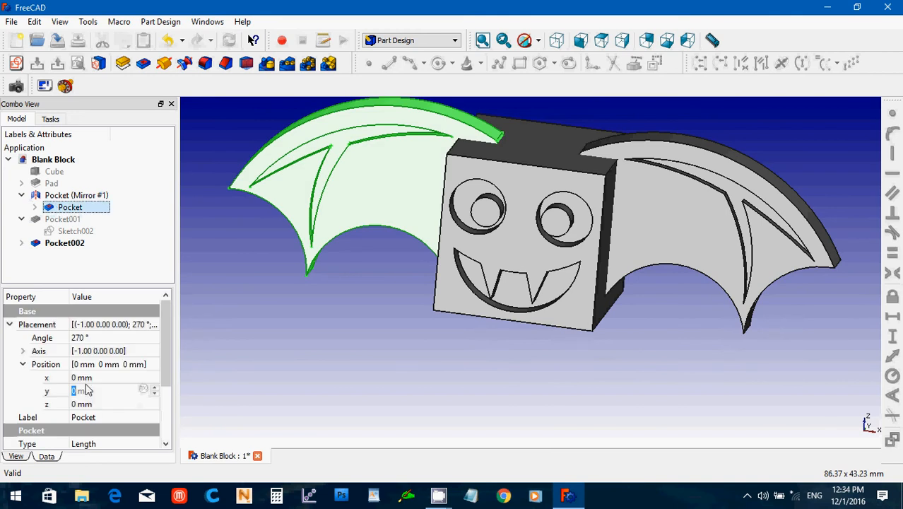
click(93, 380)
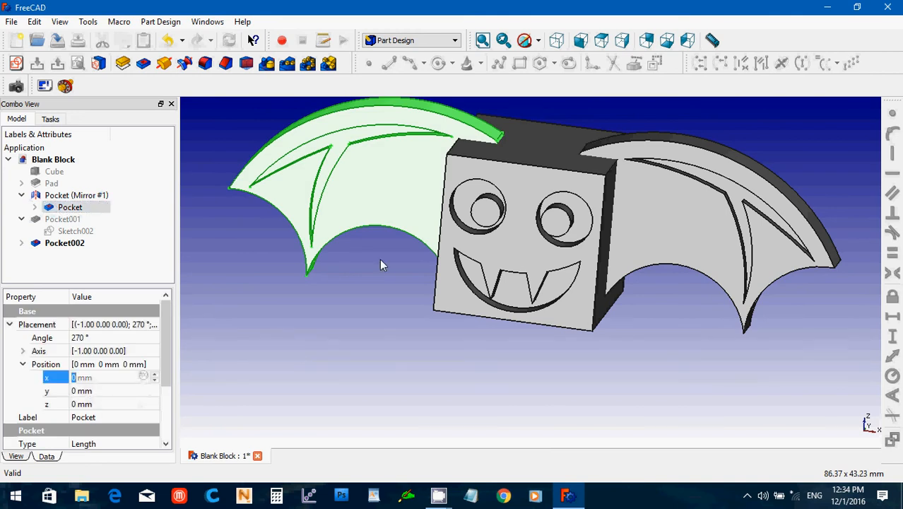
middle_drag(409, 279, 407, 306)
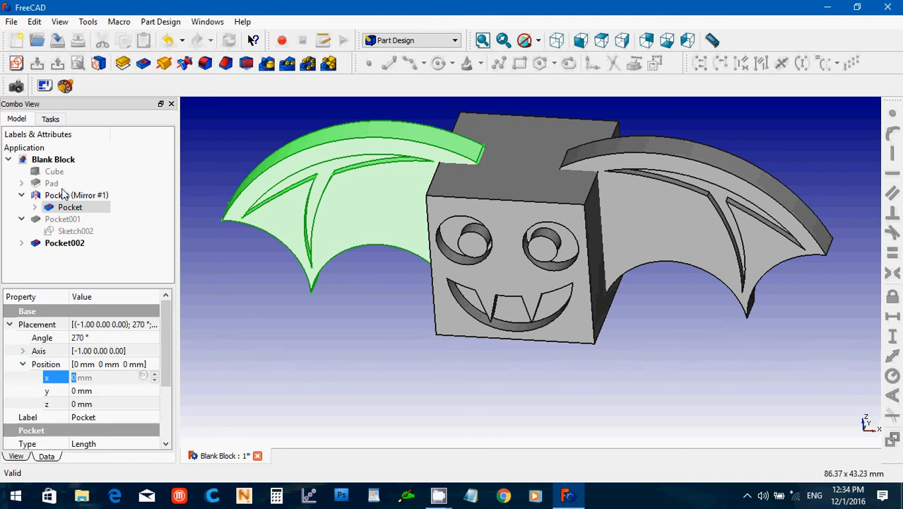
click(34, 207)
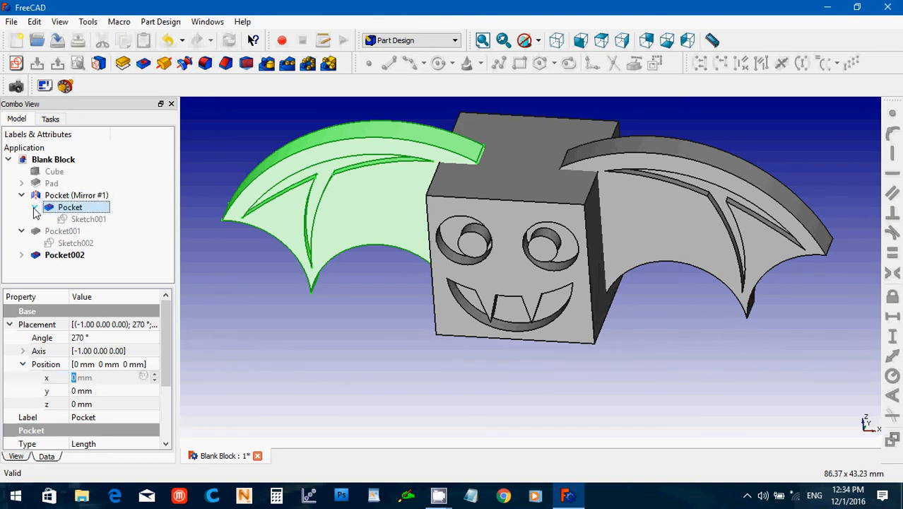
click(87, 219)
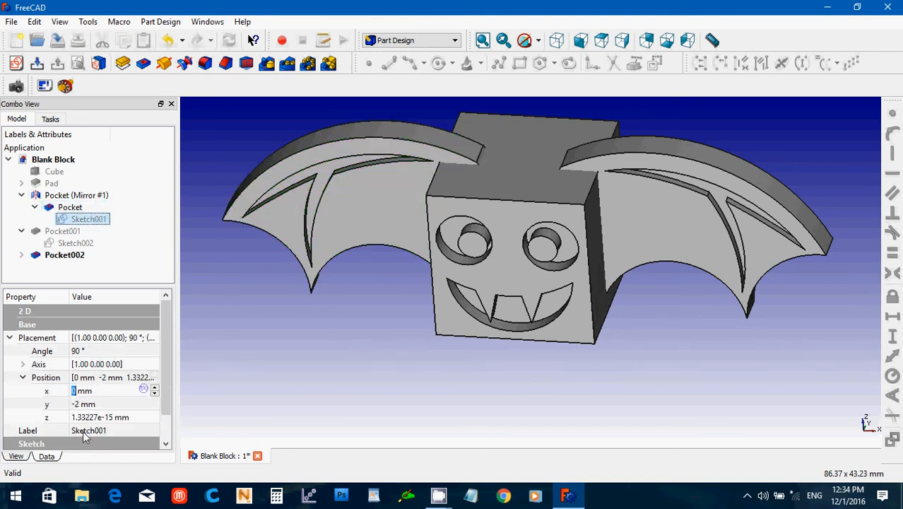
click(21, 183)
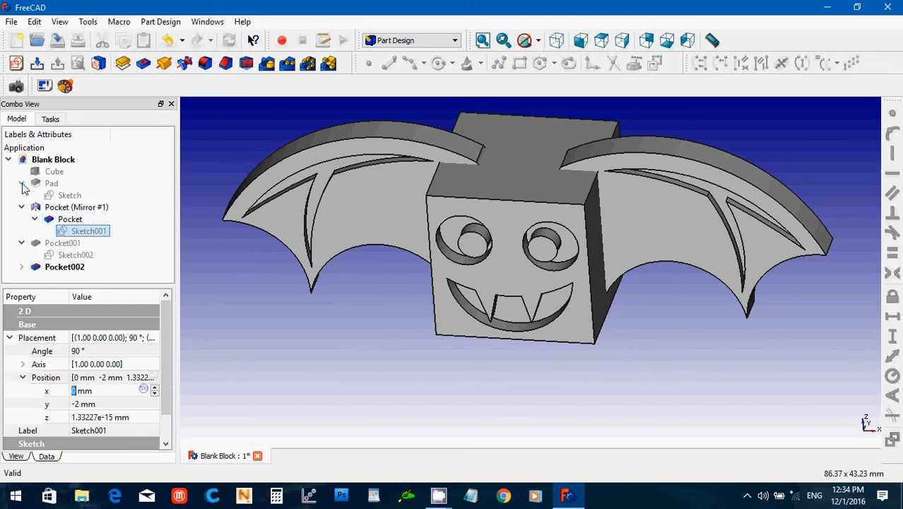
click(48, 196)
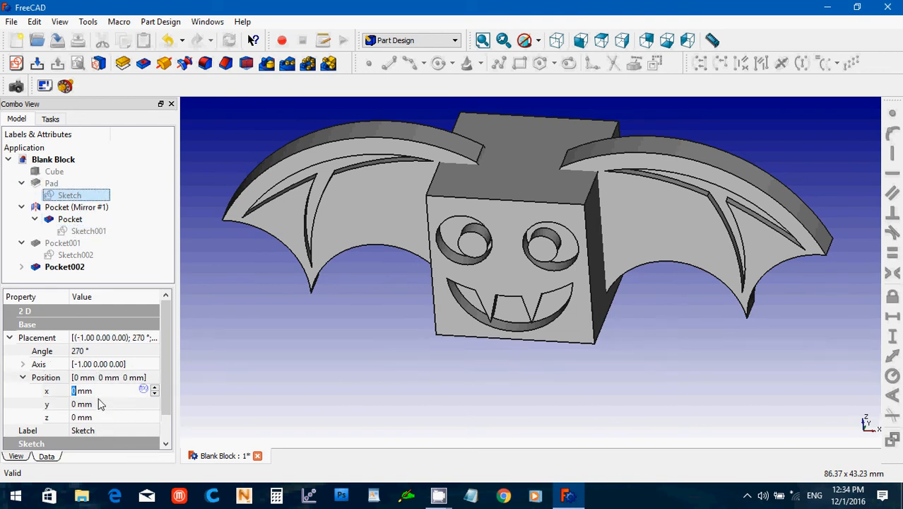
click(98, 404)
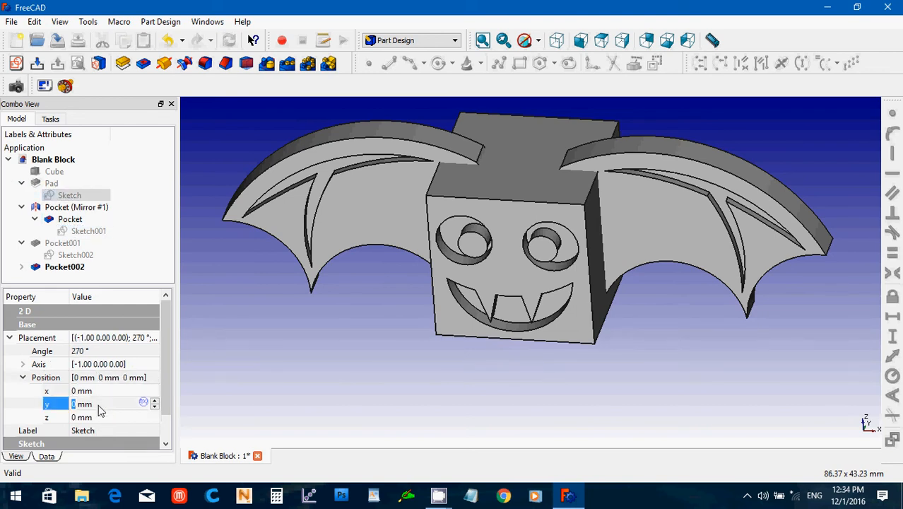
scroll(99, 404, up, 1)
click(99, 396)
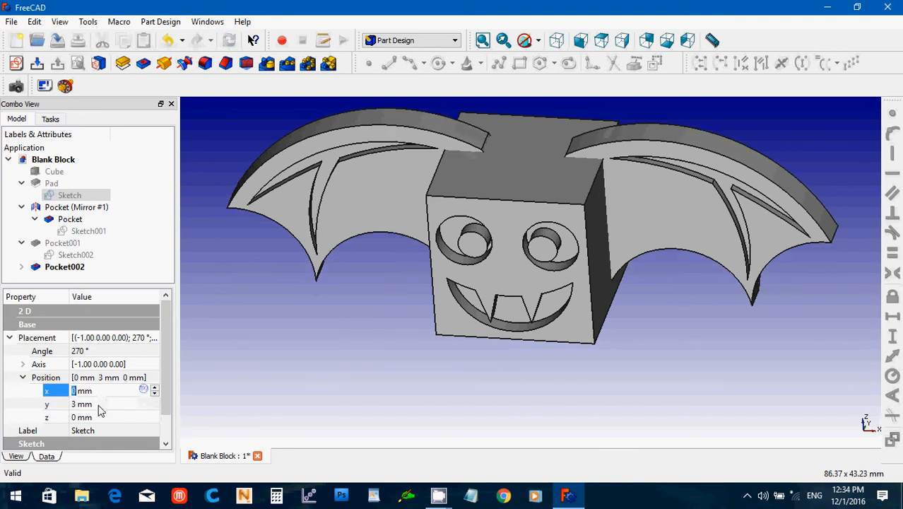
- Move the wings further back by setting the wing pad sketch's y position to 4 mm, and inspect the whole creature
click(99, 404)
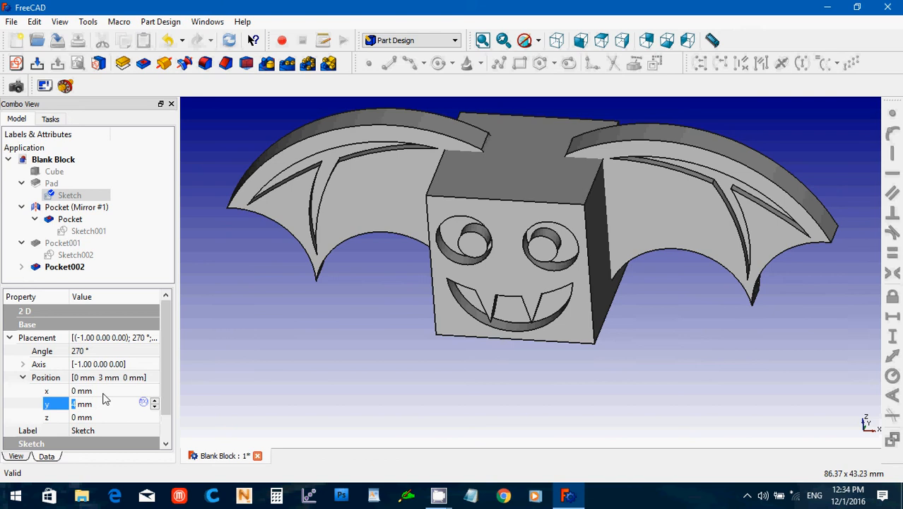
click(102, 396)
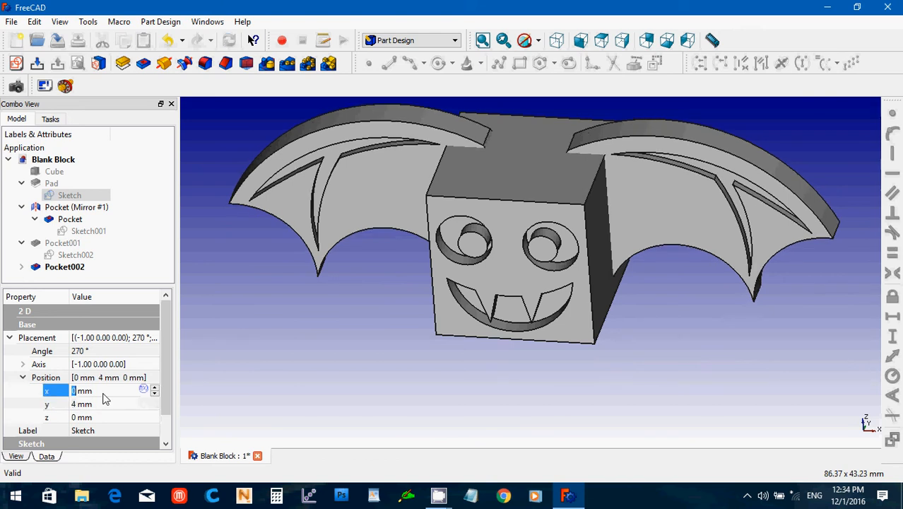
click(304, 352)
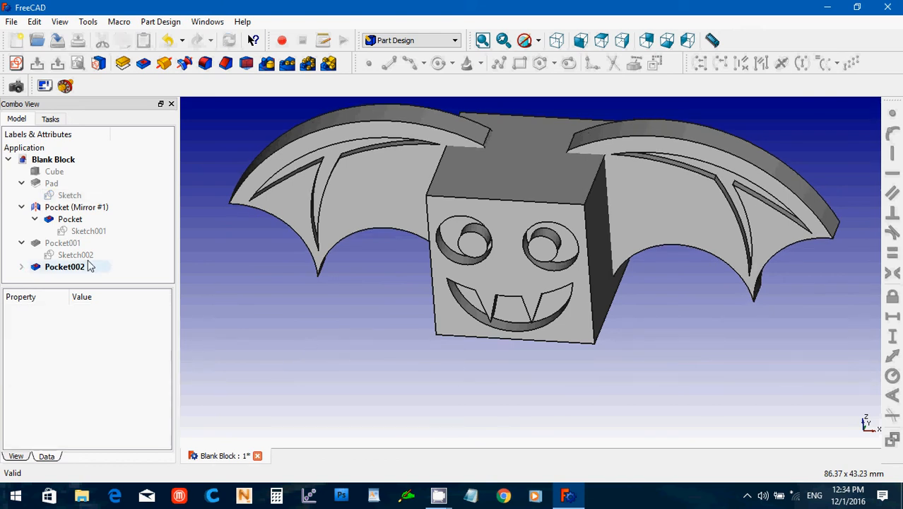
click(35, 220)
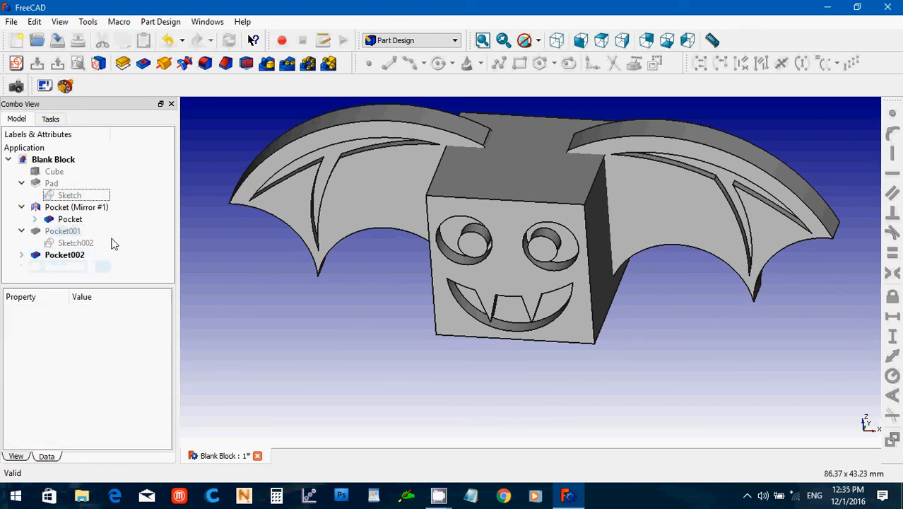
middle_drag(576, 417, 580, 375)
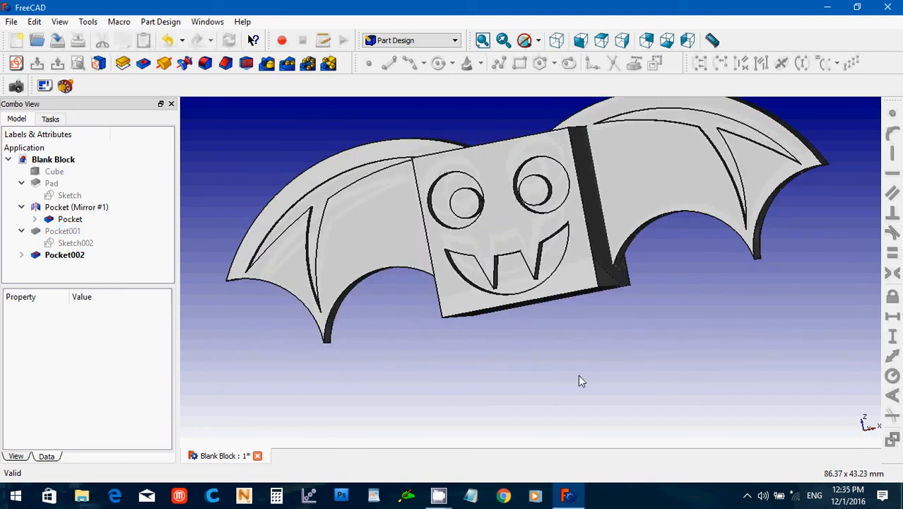
- Create a new sketch on the XZ plane with 0 mm offset for an ear
middle_drag(501, 325, 451, 315)
middle_drag(696, 278, 344, 298)
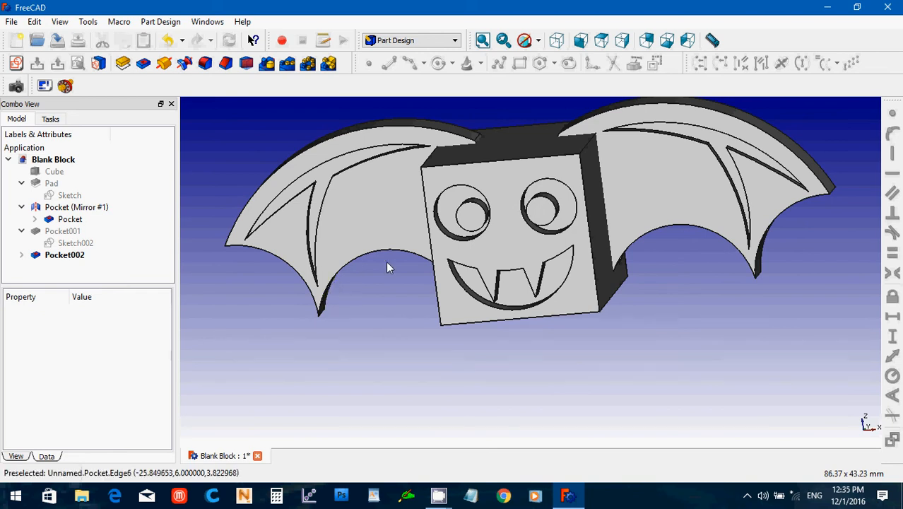
click(16, 64)
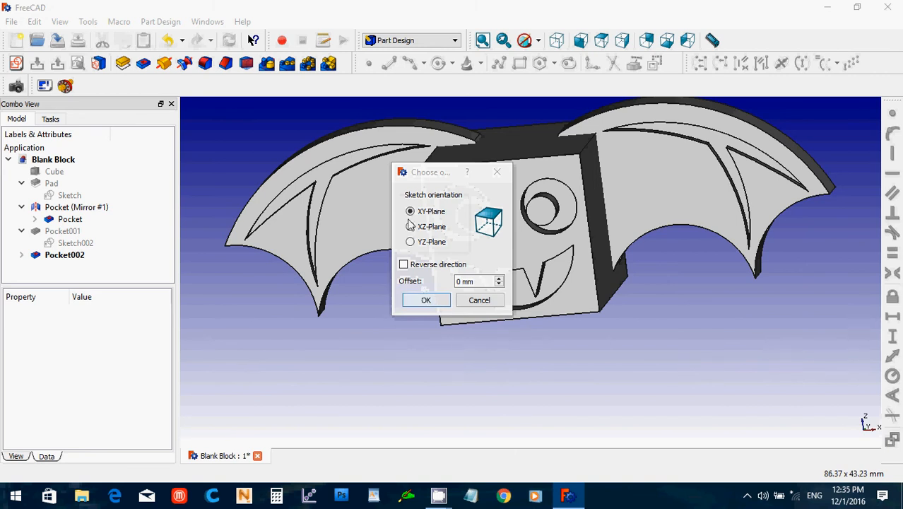
click(410, 227)
click(424, 299)
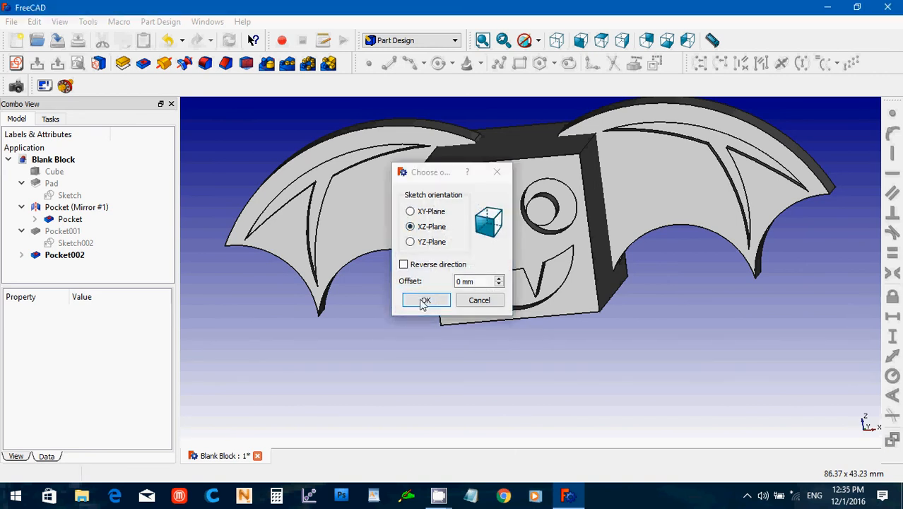
scroll(556, 321, up, 6)
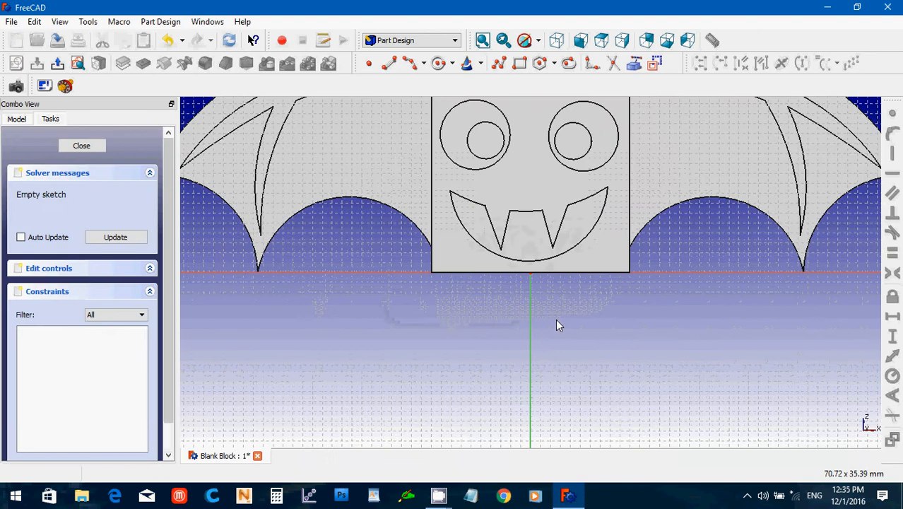
key(Down)
key(Down)
key(Down)
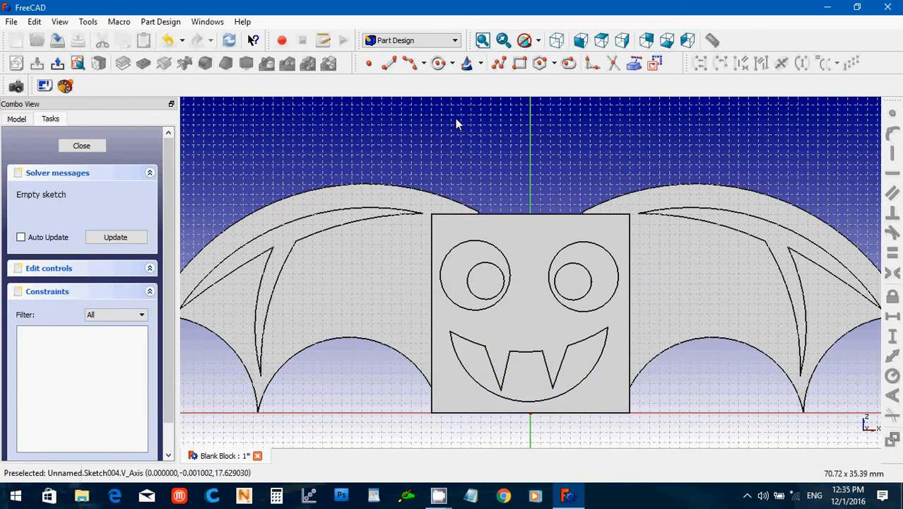
- Sketch an L-shaped polyline inside the block's upper-left front corner, about 3.1 mm horizontally and about 3.4 mm vertically
click(498, 63)
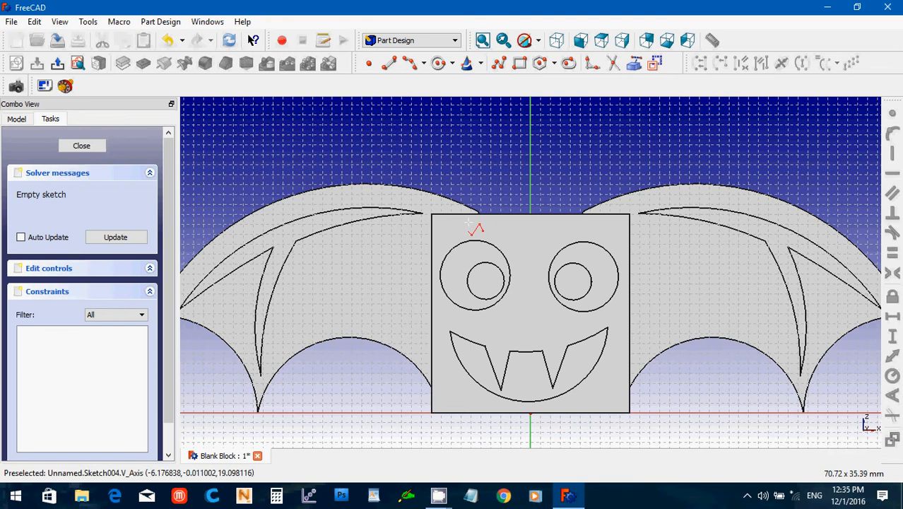
click(446, 228)
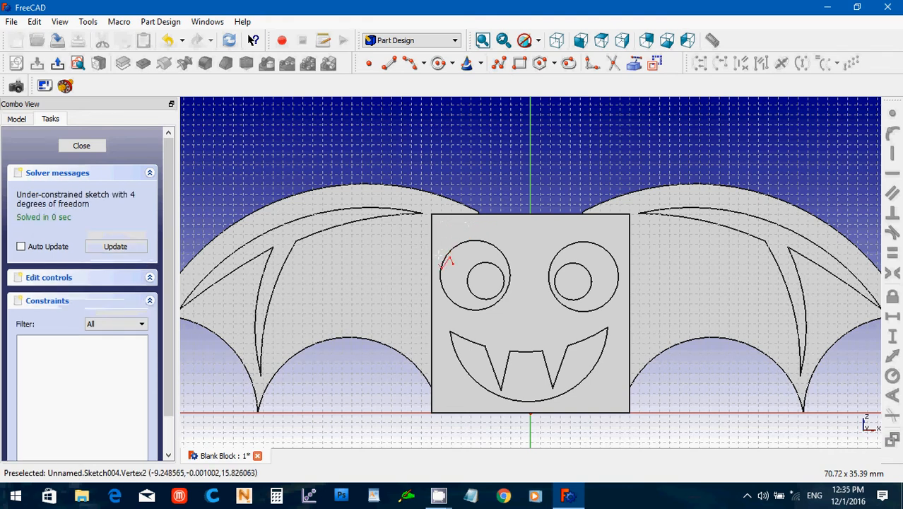
double_click(439, 258)
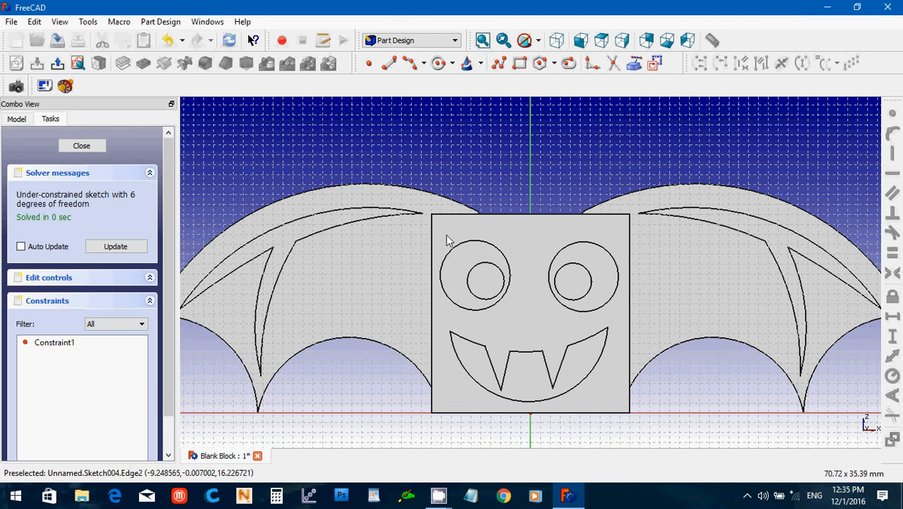
- Hide the wing, its mirrored copy and the face block so only the ear sketch is visible
click(16, 118)
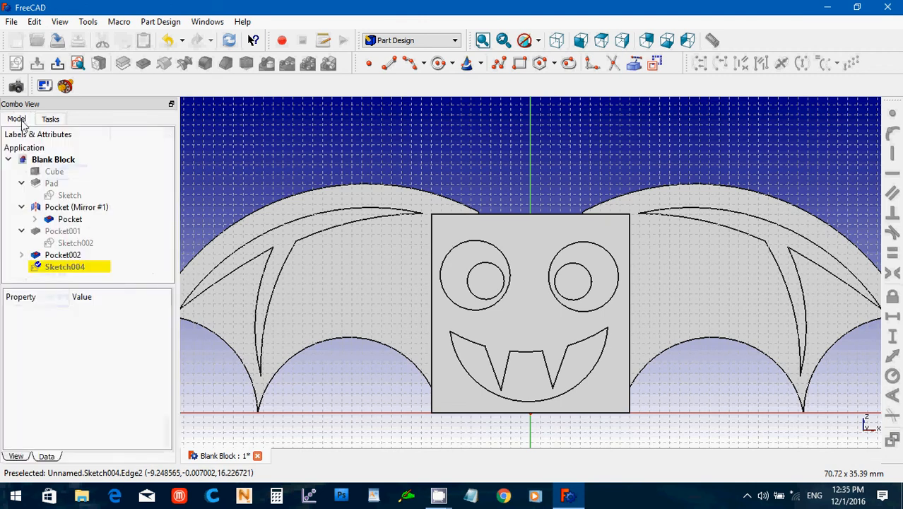
click(74, 207)
click(71, 220)
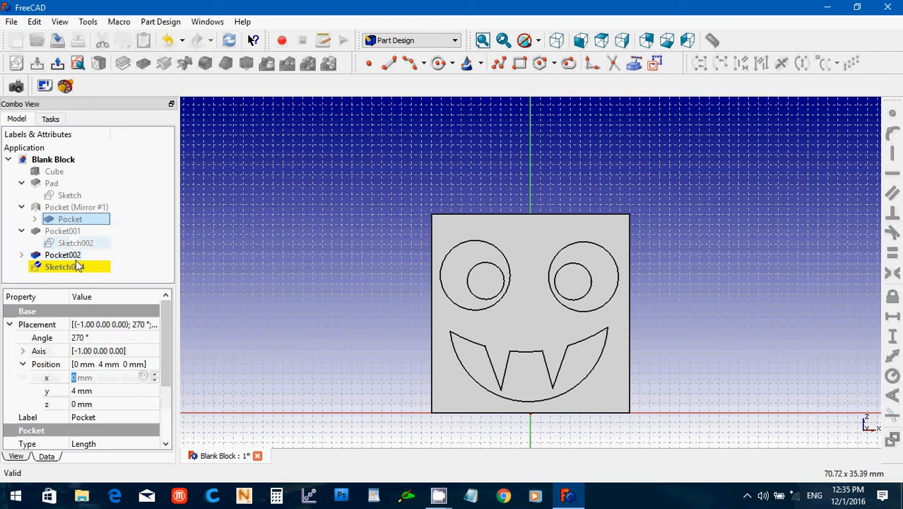
click(76, 266)
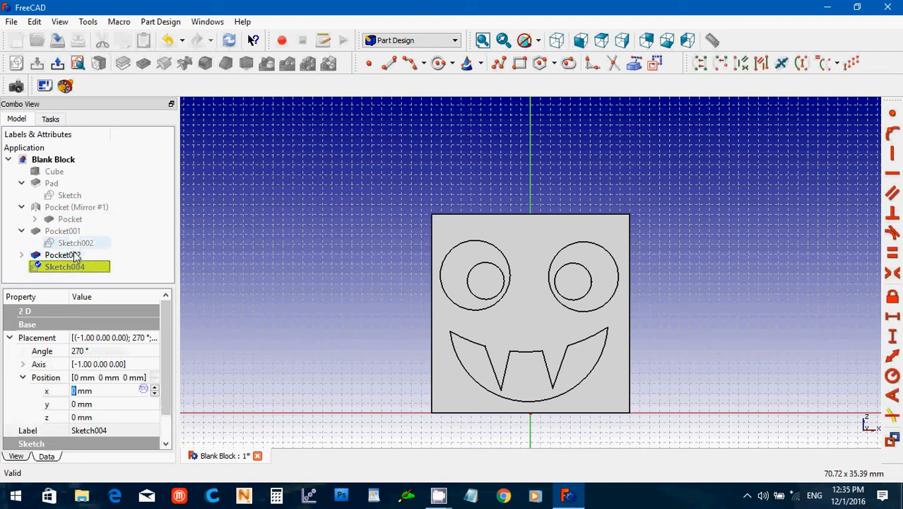
click(74, 256)
key(space)
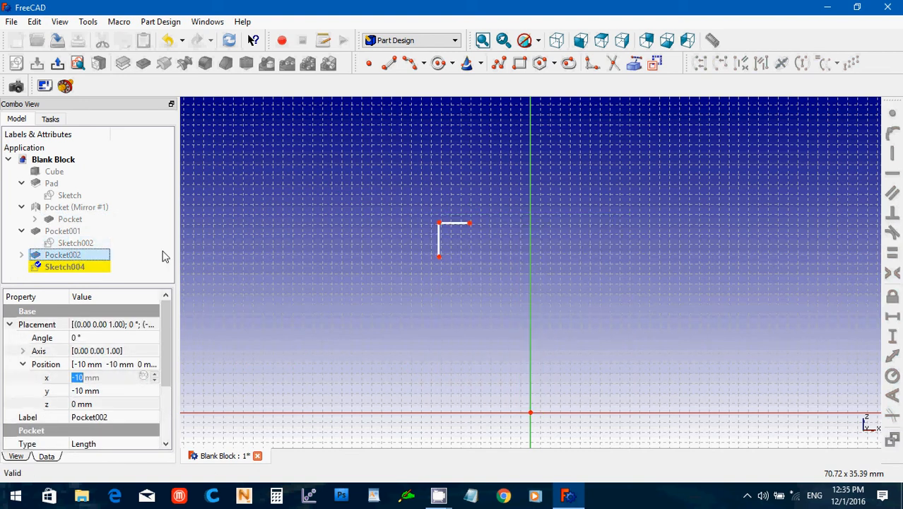
click(247, 255)
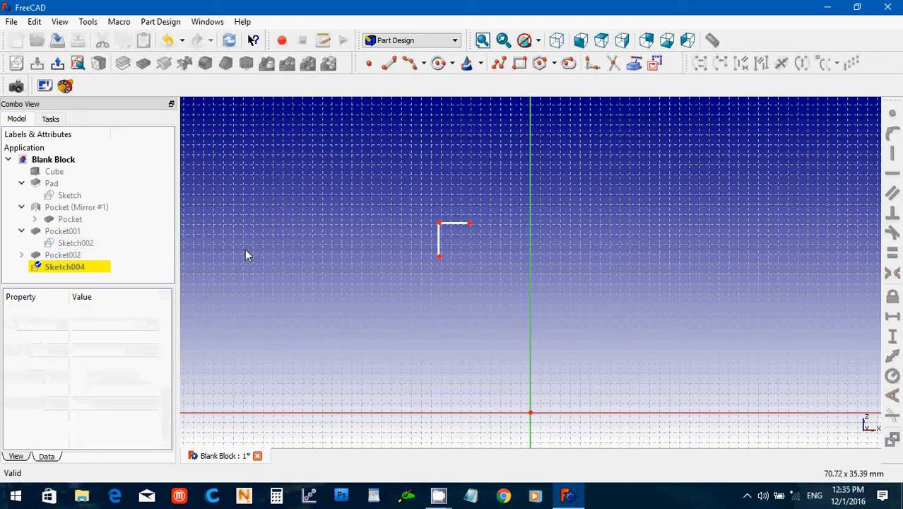
- Draw two outward-bulging three-point arcs from the L's free ends, meeting at a pointed ear tip at about x -14.3, z 27.2 mm
click(412, 66)
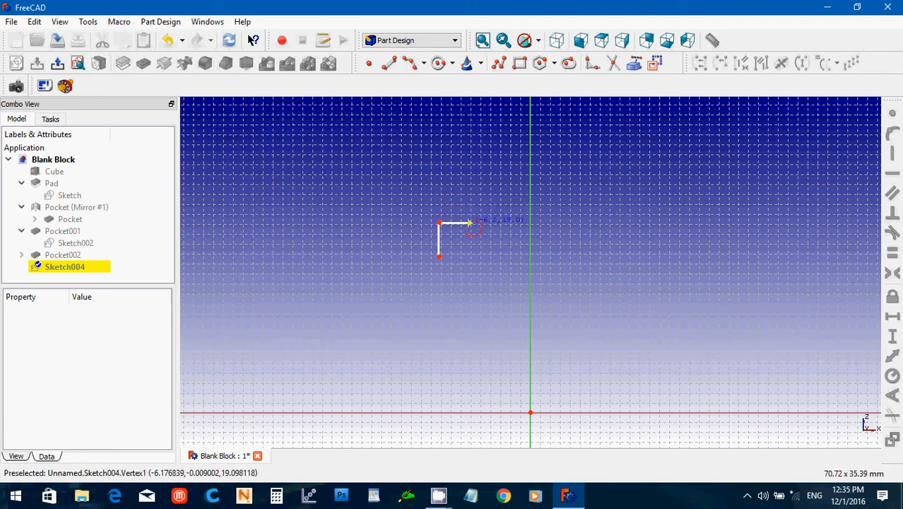
click(470, 223)
click(391, 145)
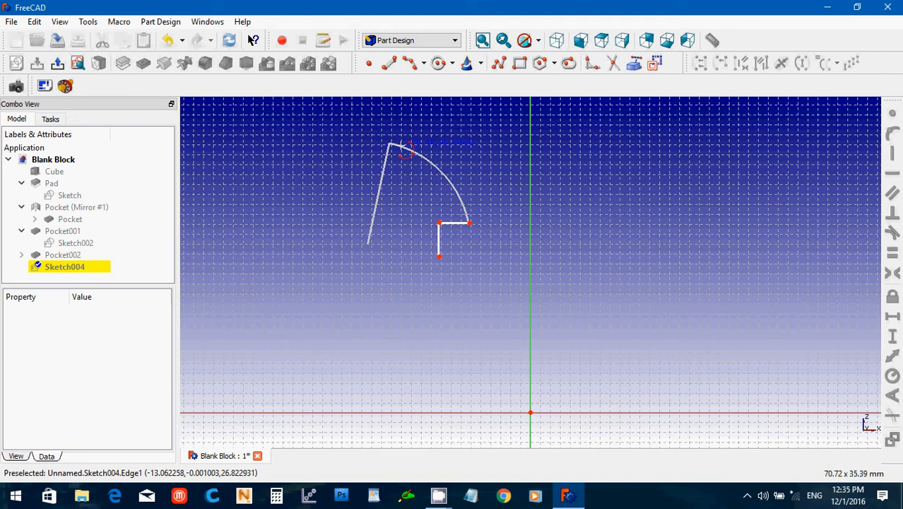
click(390, 146)
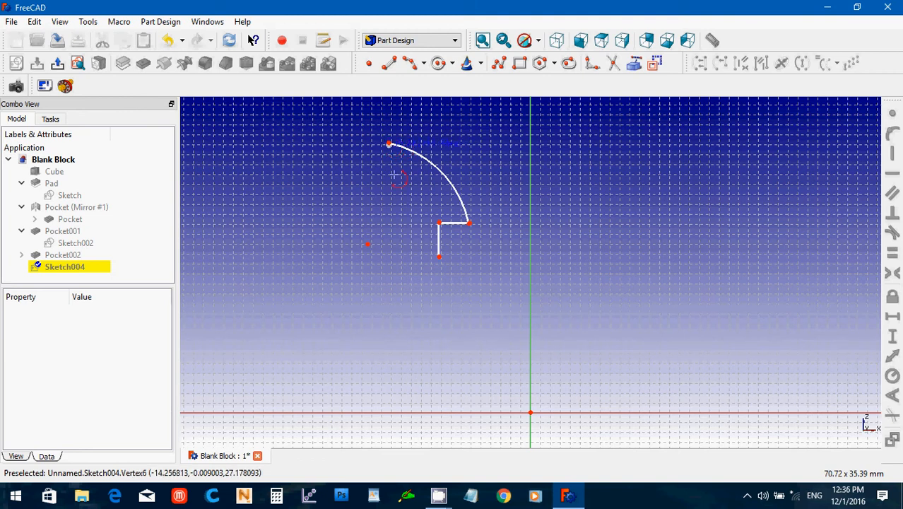
click(391, 145)
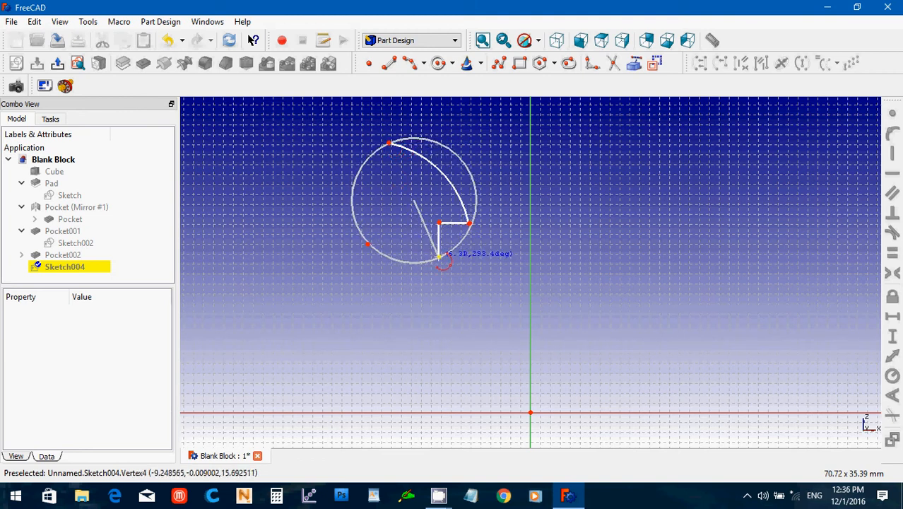
click(440, 255)
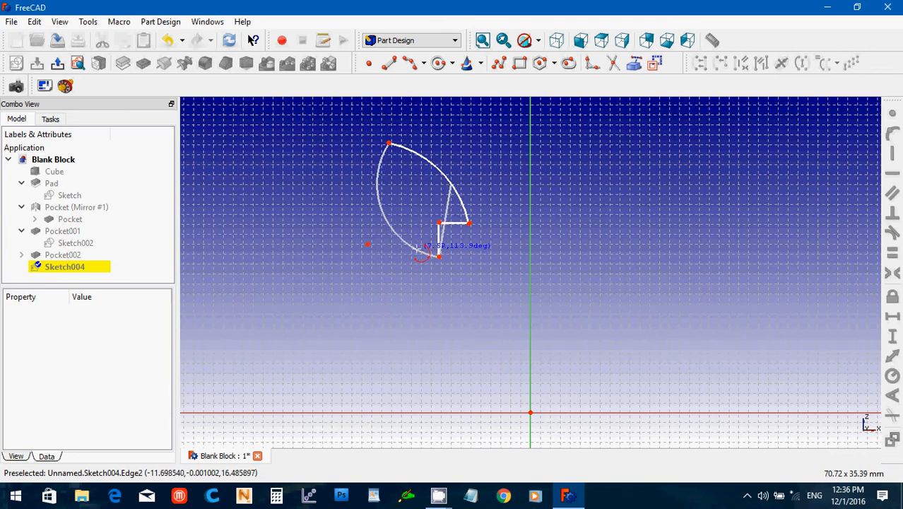
click(420, 247)
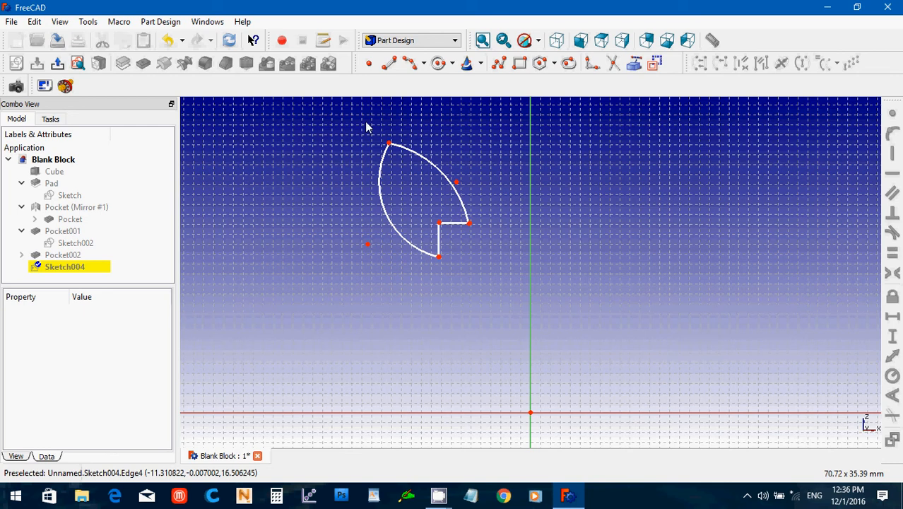
- Apply coincident constraints at the ear tip and at both junctions between the arcs and the L-shaped lines
click(388, 143)
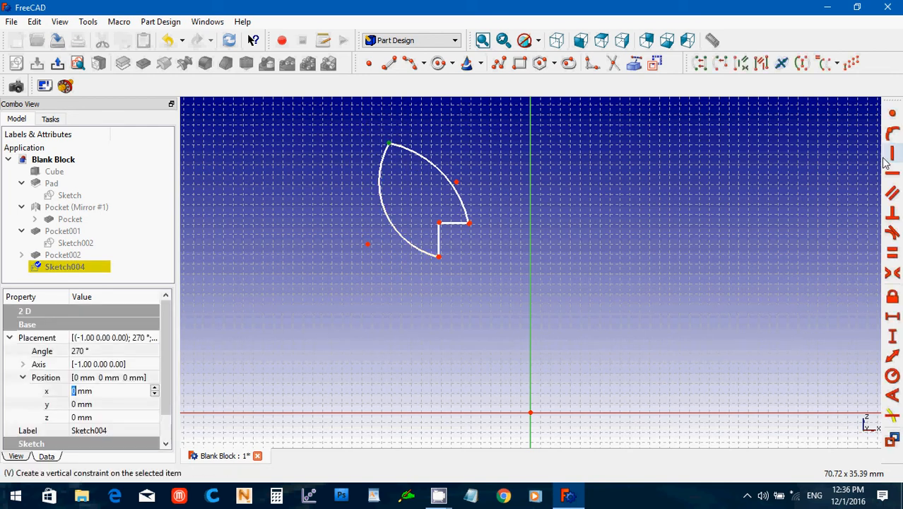
click(891, 115)
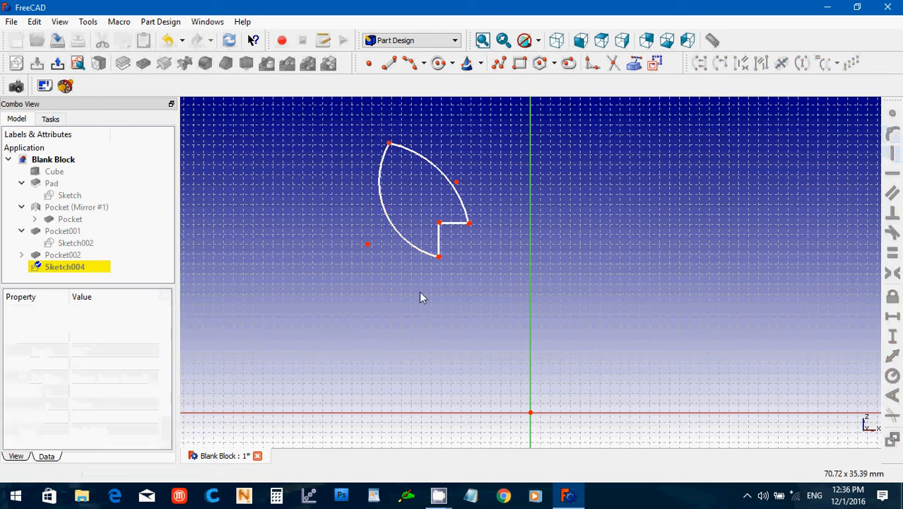
click(438, 256)
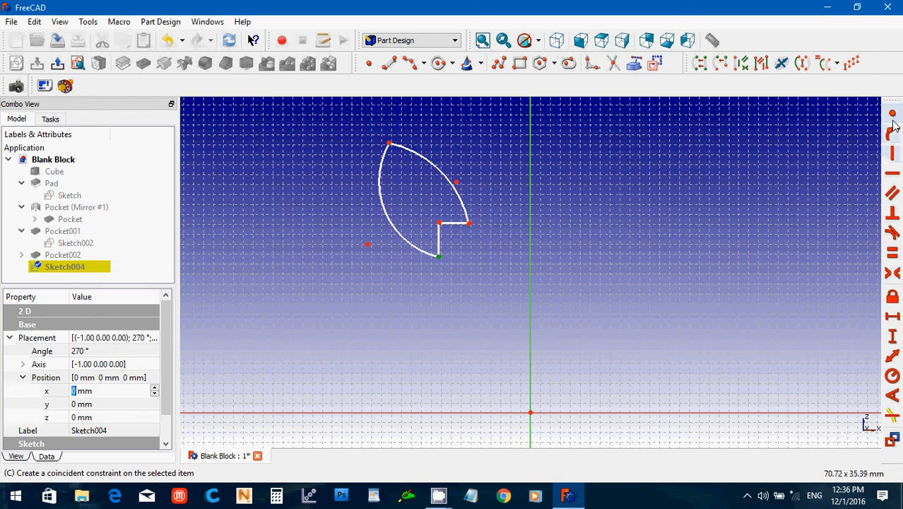
click(891, 114)
drag(458, 208, 456, 204)
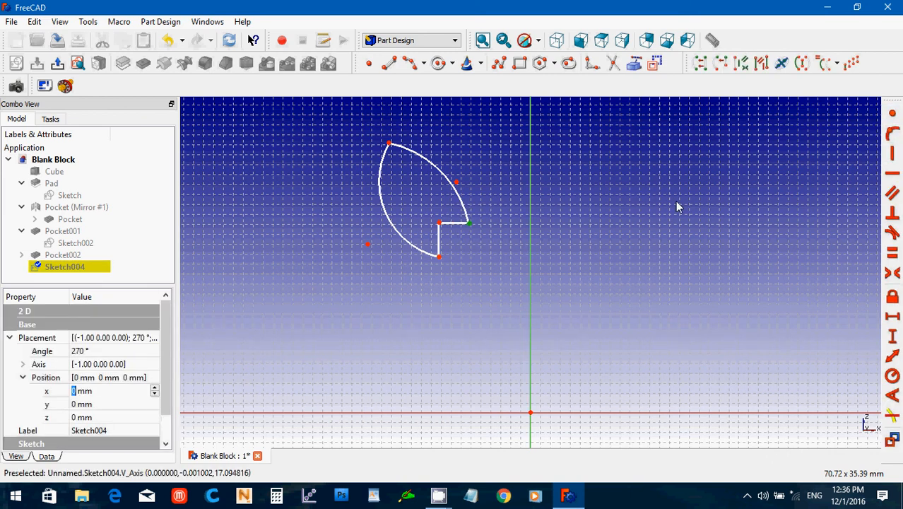
click(892, 115)
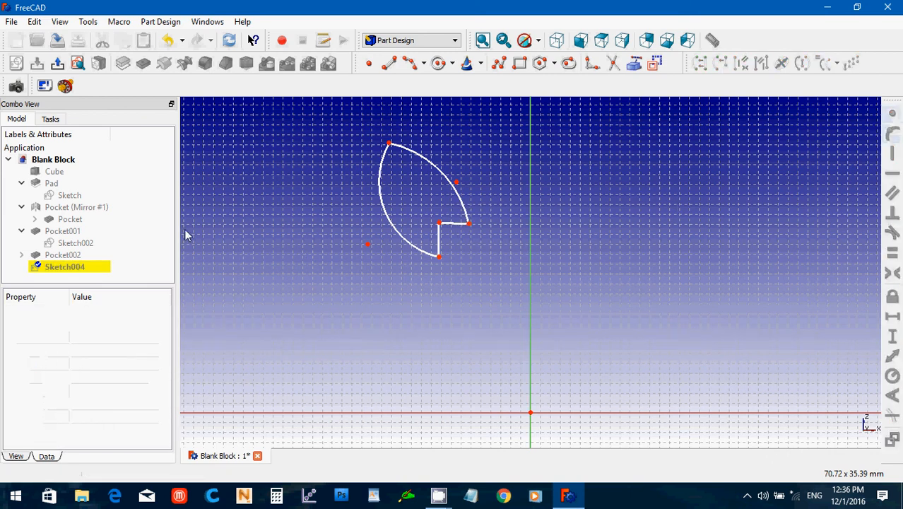
- Constrain the ear outline's short upper line to be horizontal and close the sketch
click(450, 223)
click(891, 174)
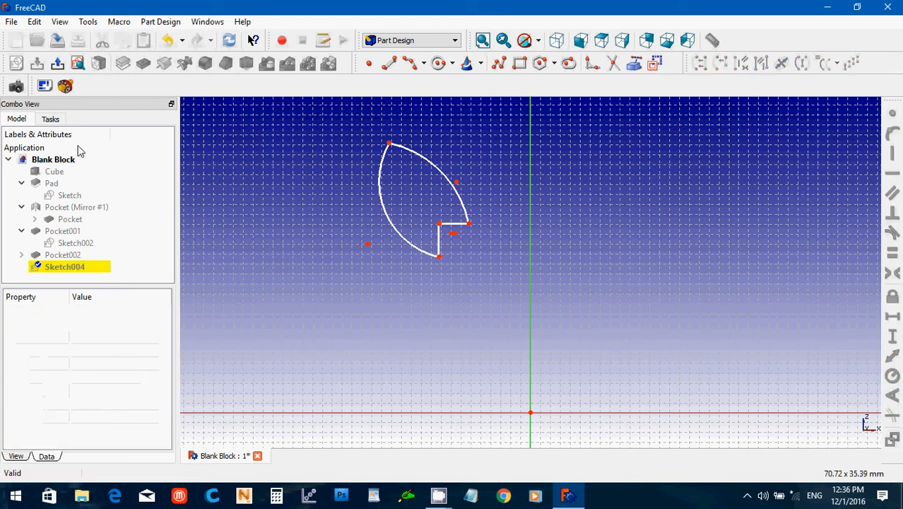
click(50, 119)
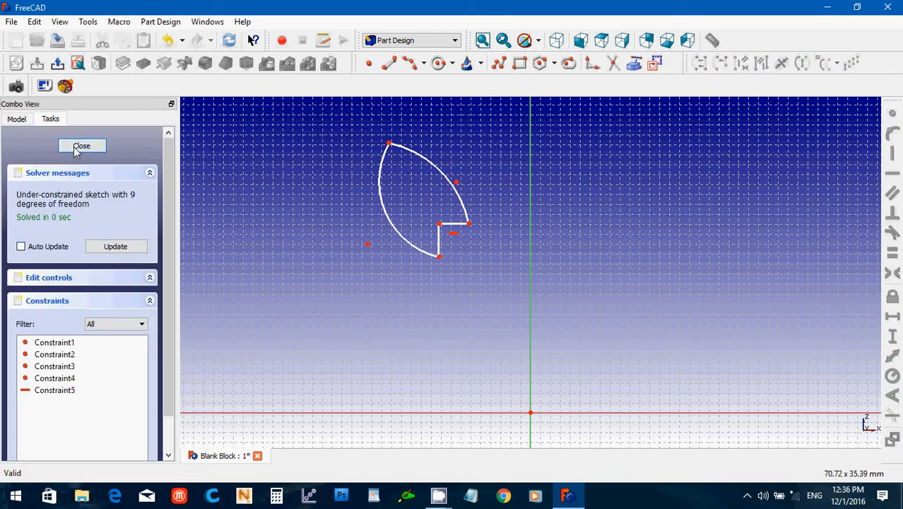
click(82, 147)
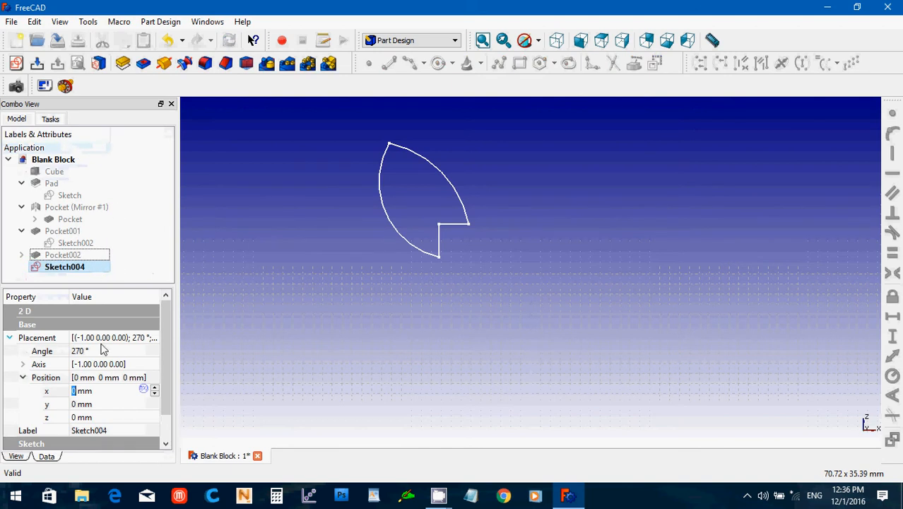
- Pad the ear sketch to a length of 2 mm
click(125, 64)
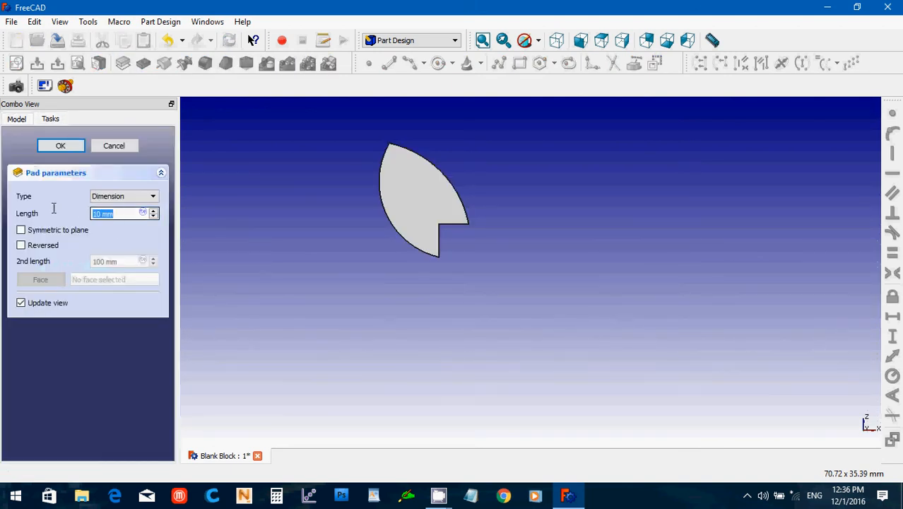
text(2)
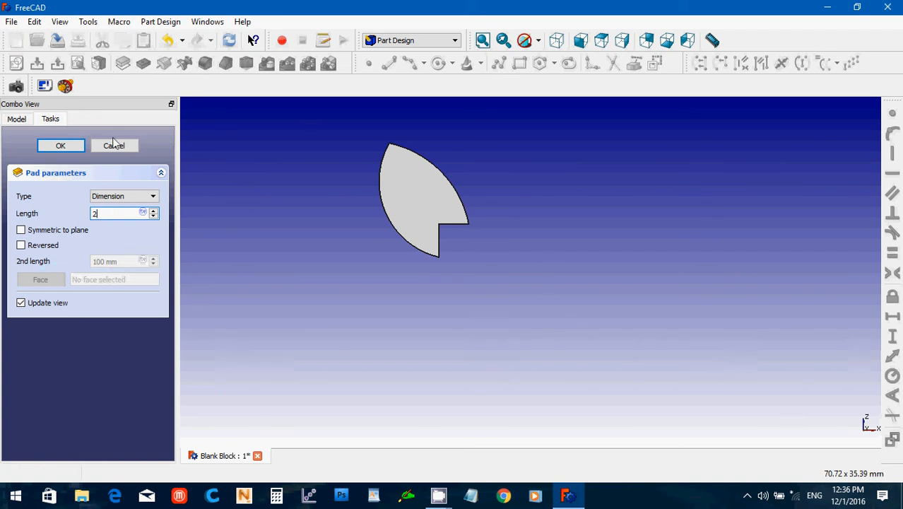
click(67, 147)
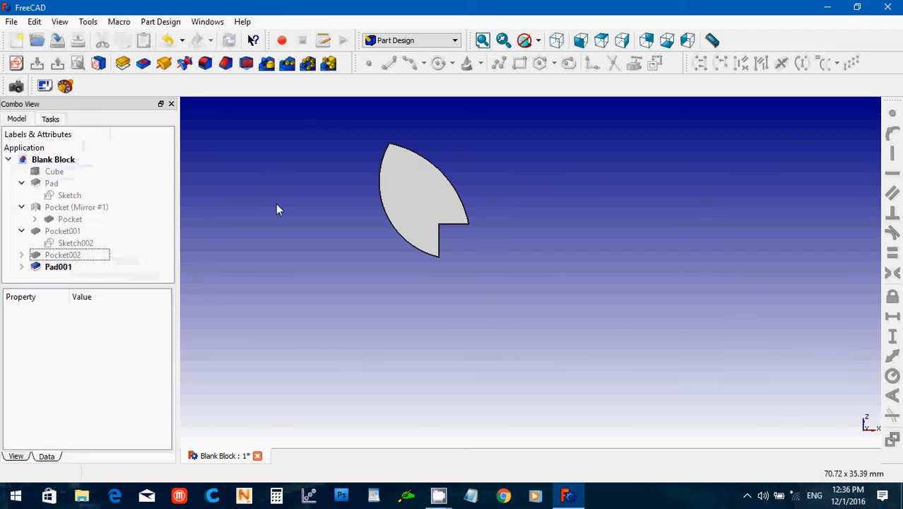
- Show the wing, the mirrored wing and the face block again, and inspect the ear's position from above
click(70, 219)
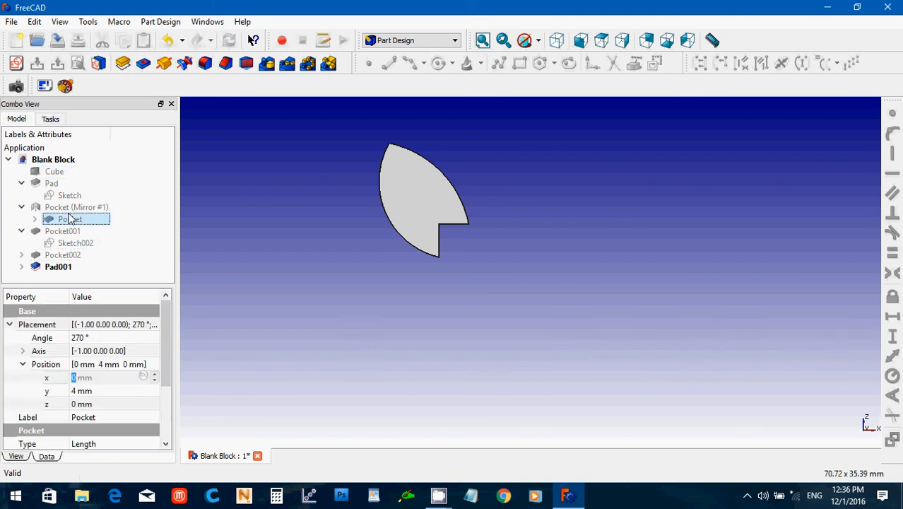
key(space)
click(65, 206)
key(space)
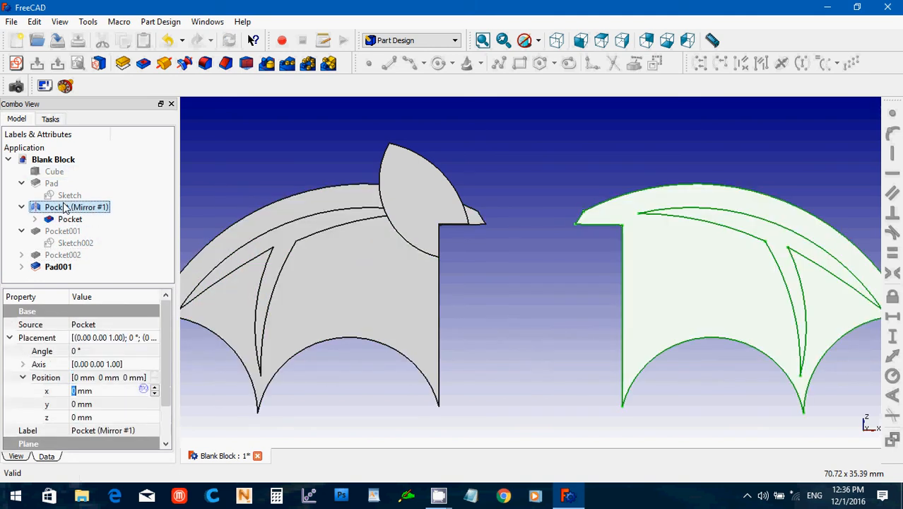
click(62, 255)
key(space)
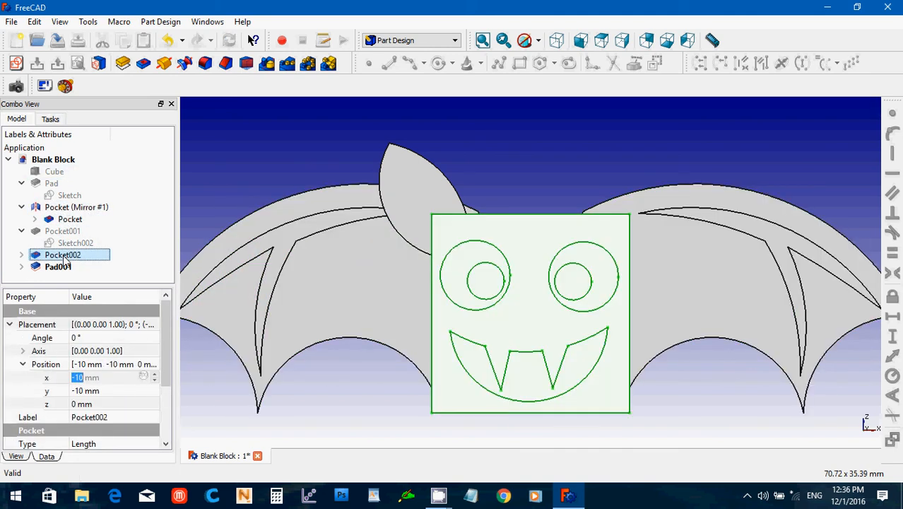
click(547, 184)
middle_drag(835, 147, 692, 222)
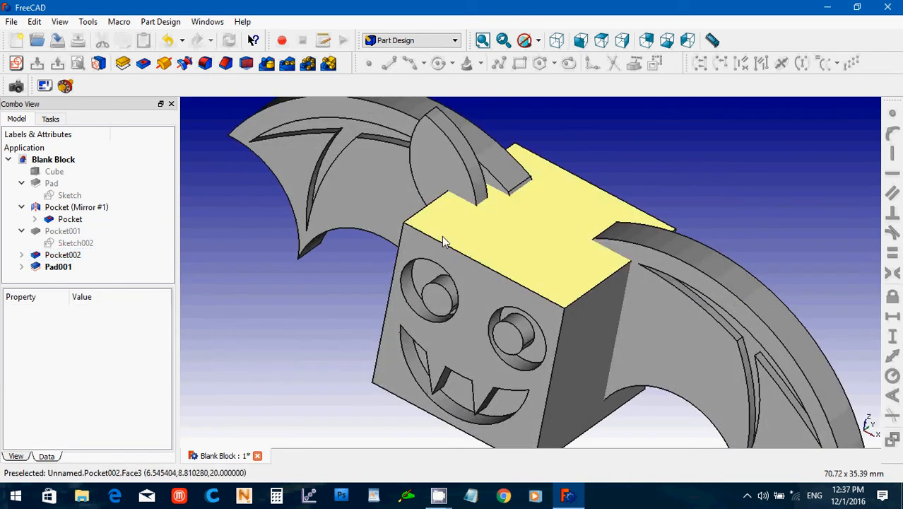
- Set the Y position of the ear pad's sketch to -7 mm
click(22, 267)
click(75, 278)
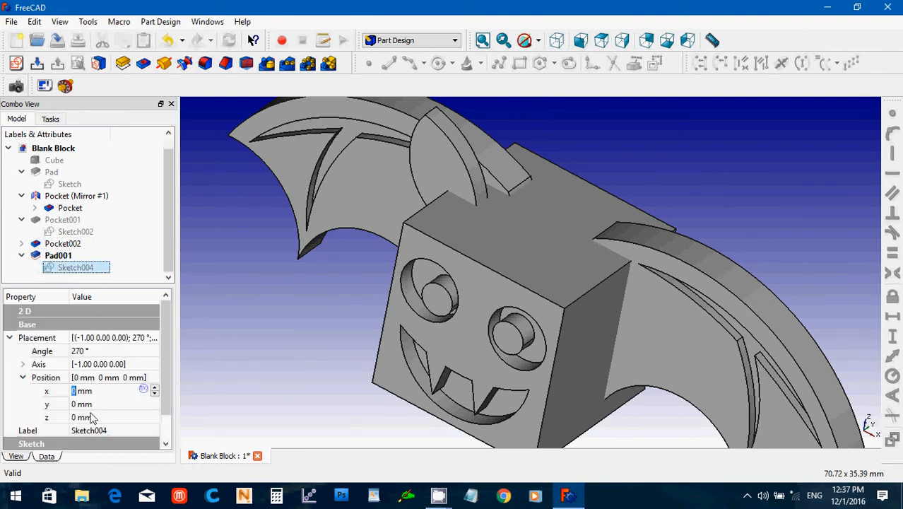
key(Tab)
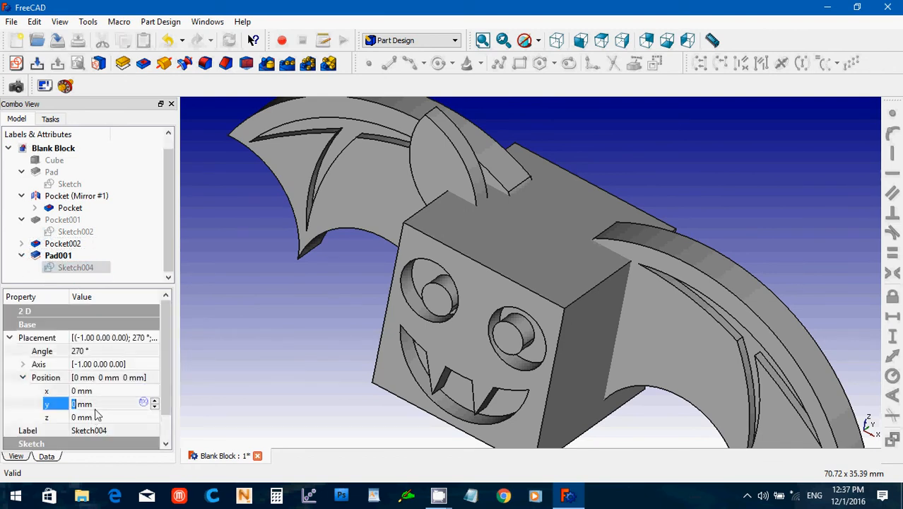
drag(94, 403, 44, 404)
text(-7)
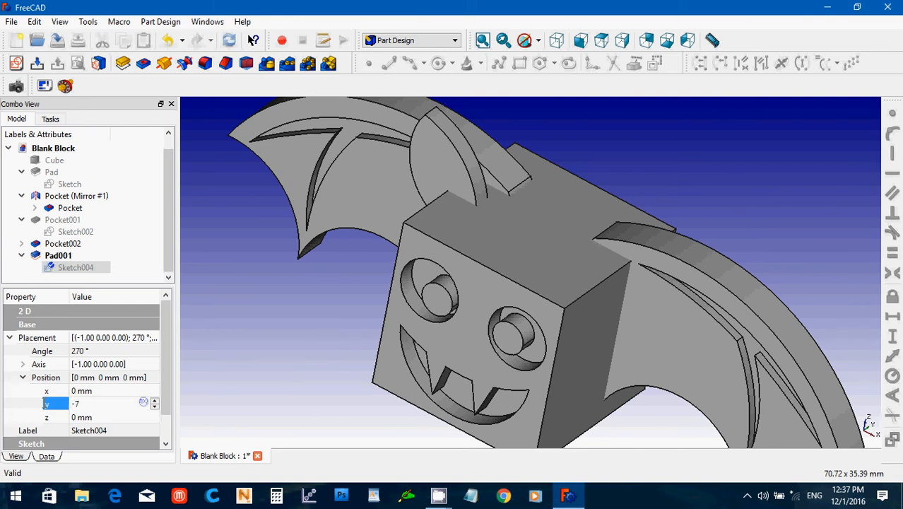
key(Return)
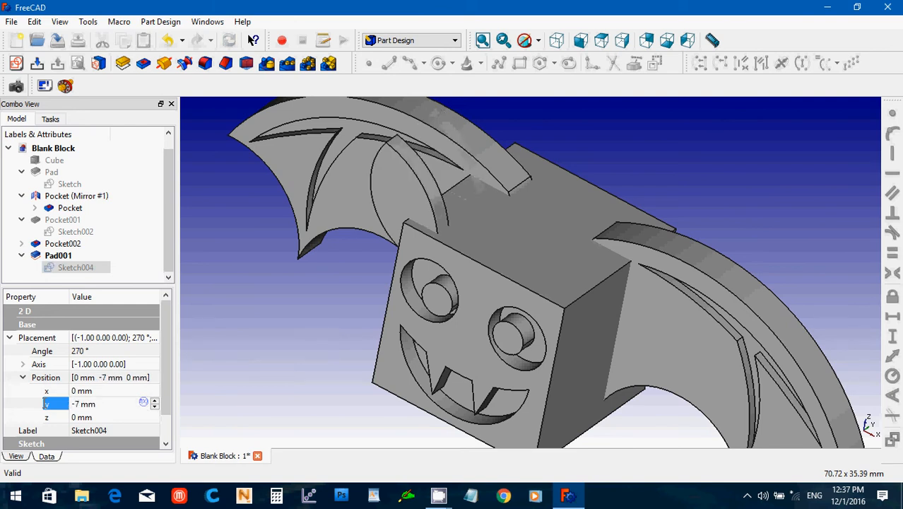
click(269, 368)
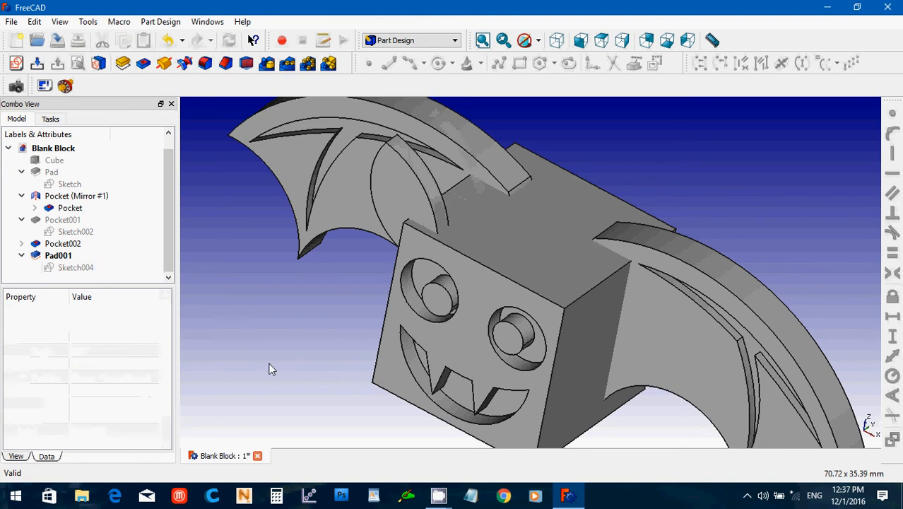
- Mirror the ear pad across the YZ plane with the Part workbench's mirroring tool and inspect both ears from the front
click(21, 255)
click(68, 266)
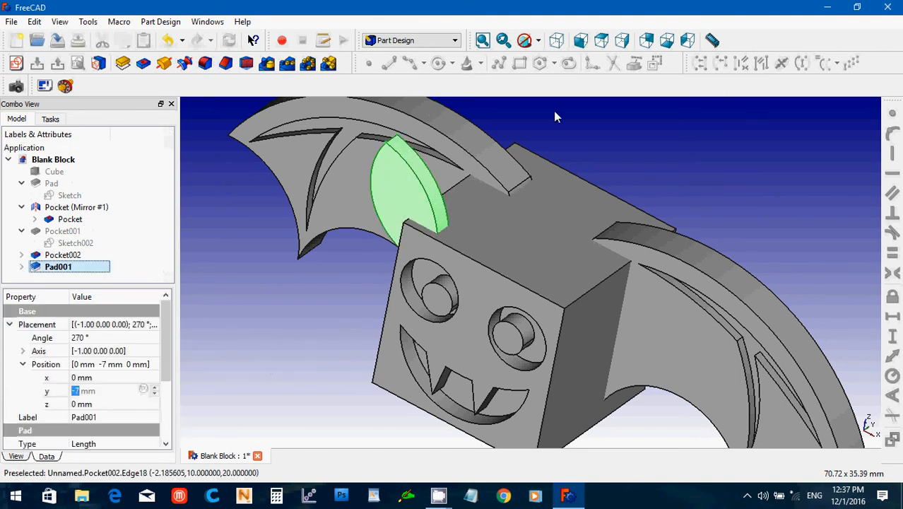
click(387, 41)
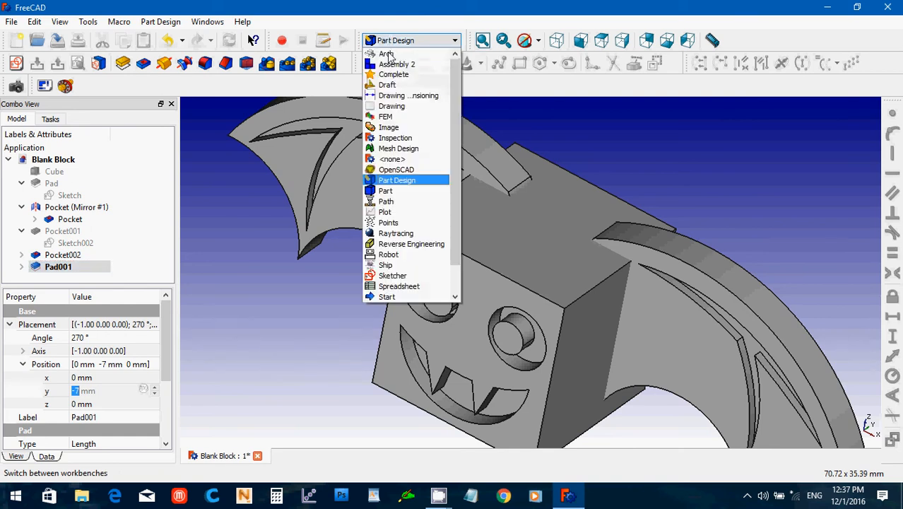
click(393, 190)
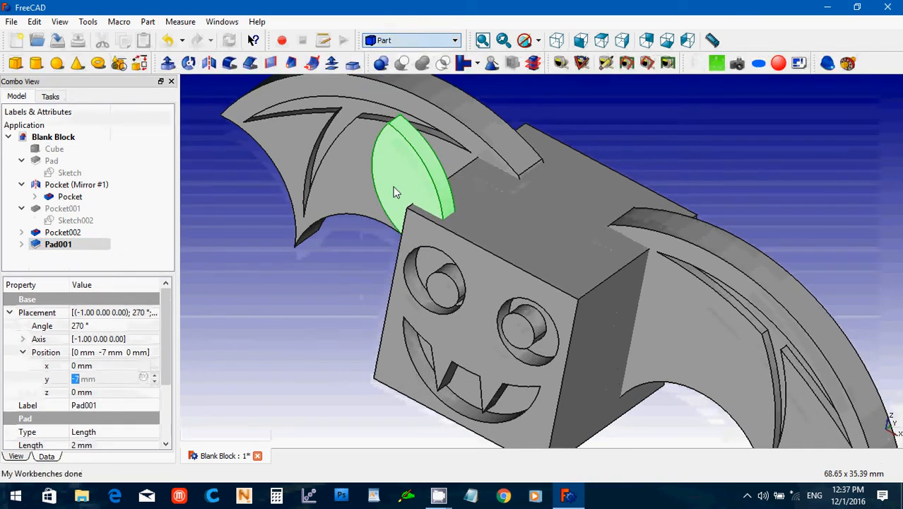
click(209, 63)
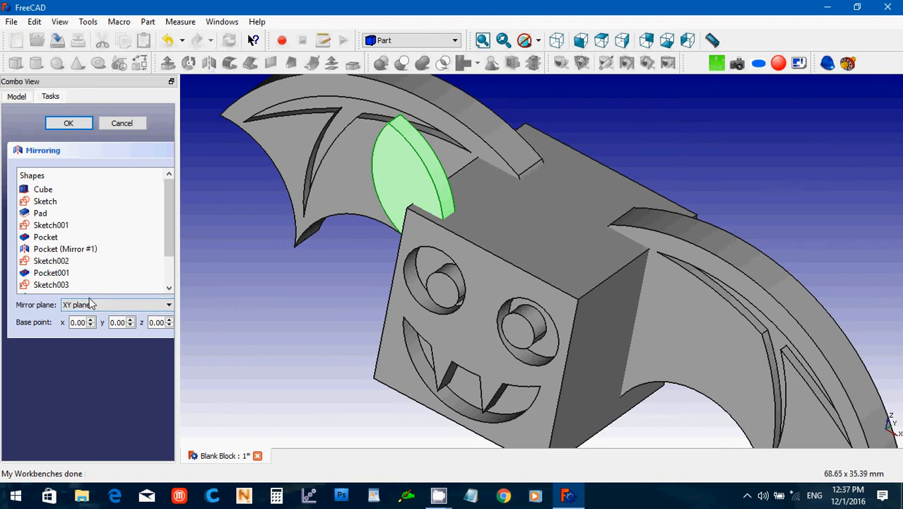
click(92, 305)
click(99, 333)
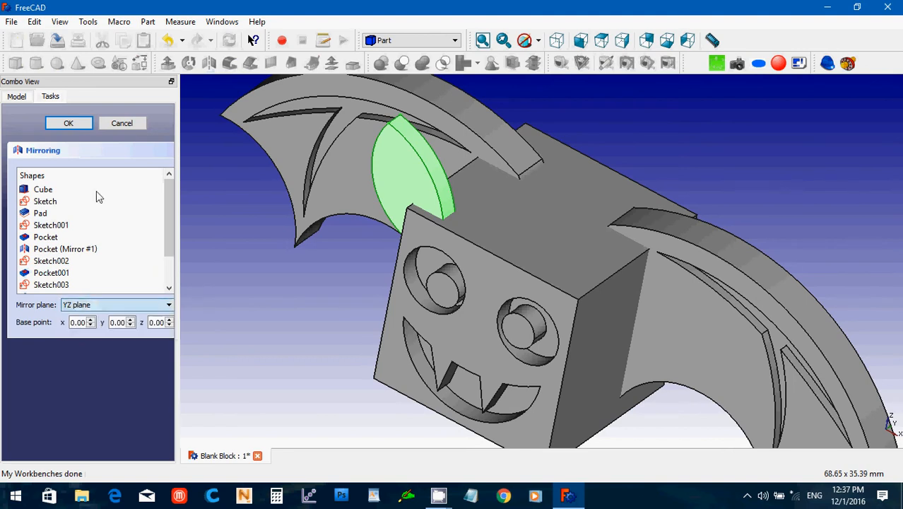
click(77, 124)
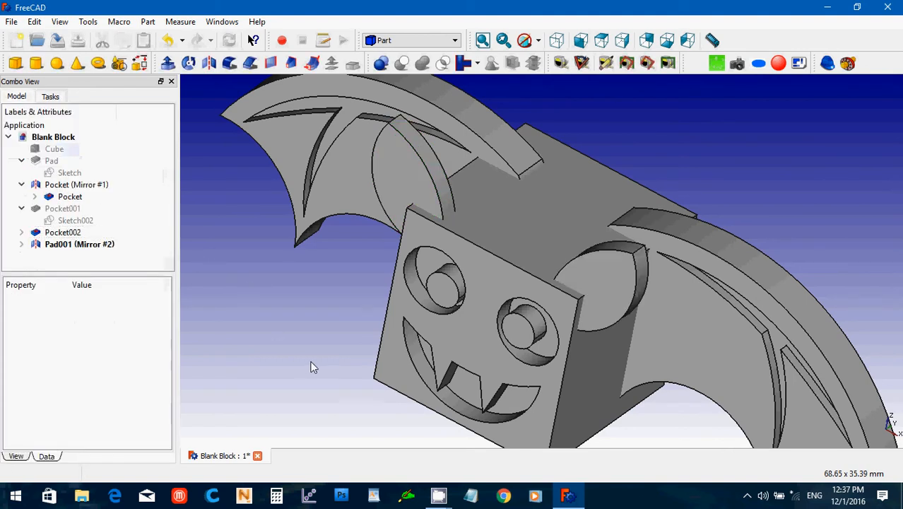
middle_drag(312, 364, 399, 344)
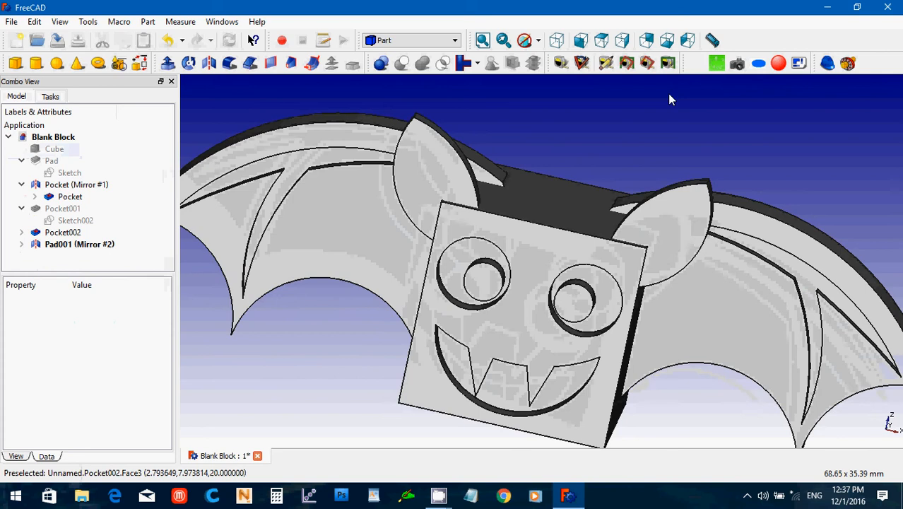
middle_drag(719, 96, 562, 125)
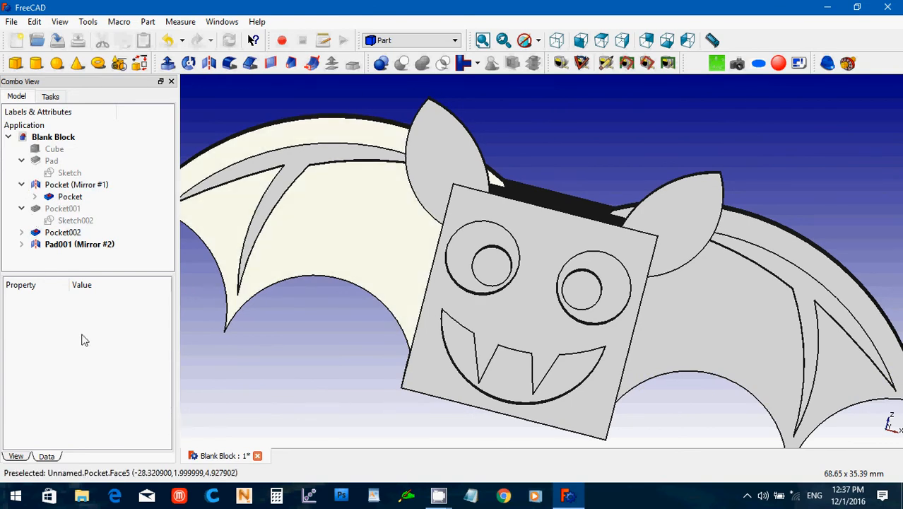
- Set the mirrored wing's shape color to the basic orange-brown (RGB 170, 85, 0)
click(63, 185)
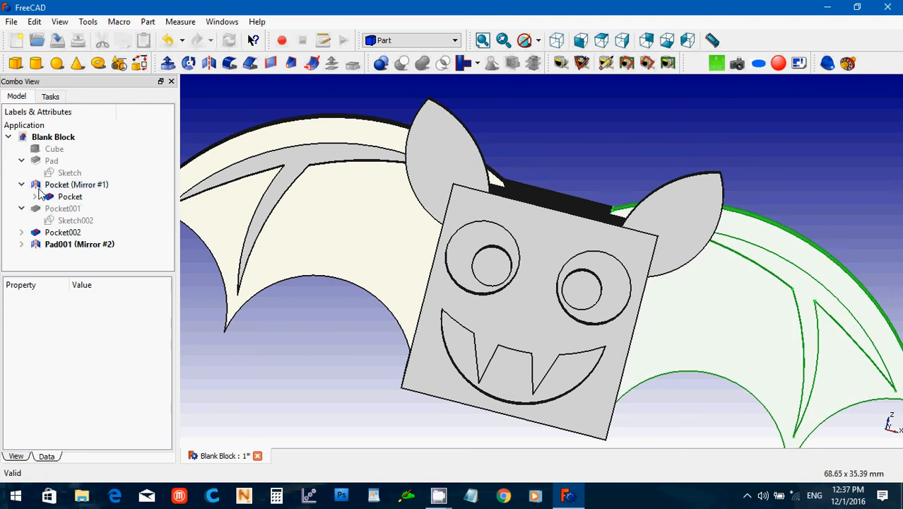
click(17, 457)
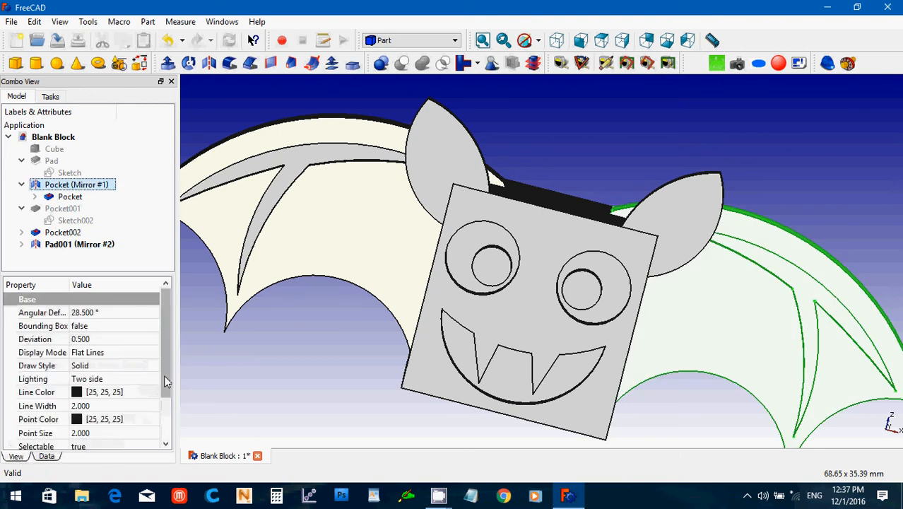
scroll(131, 427, down, 2)
click(101, 409)
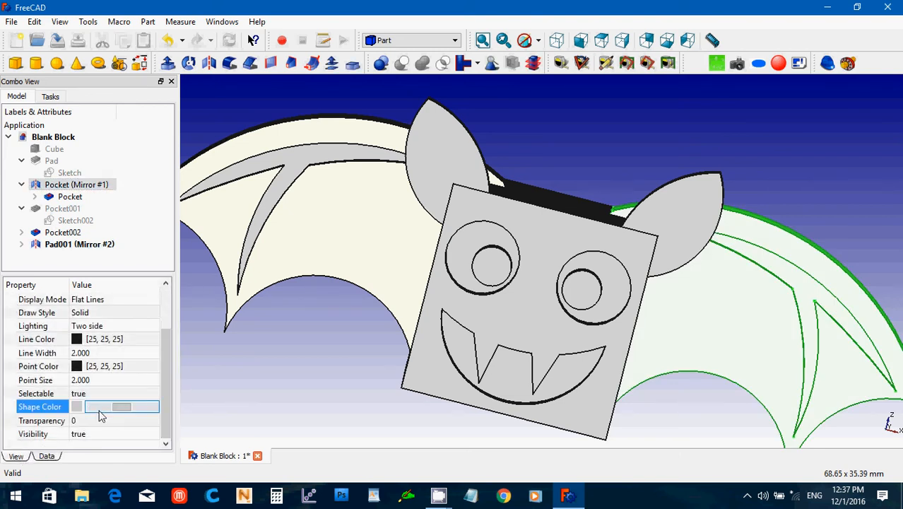
click(100, 410)
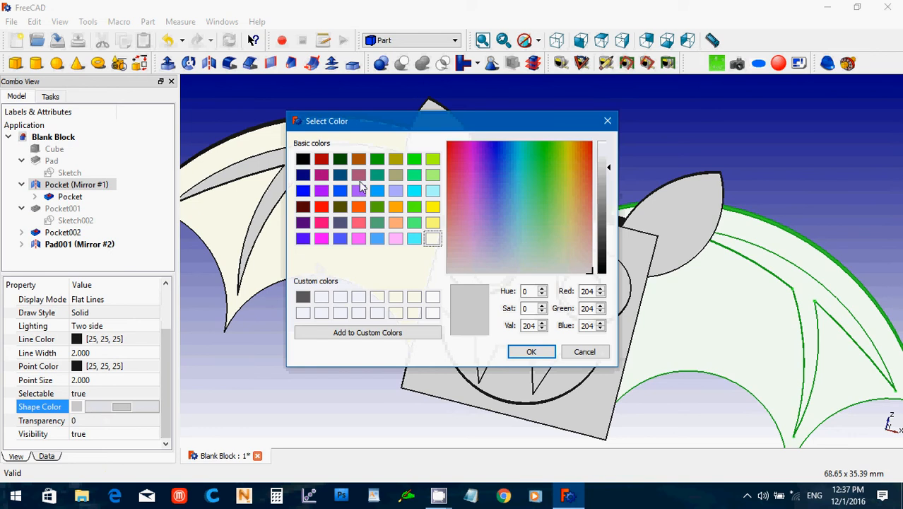
click(360, 163)
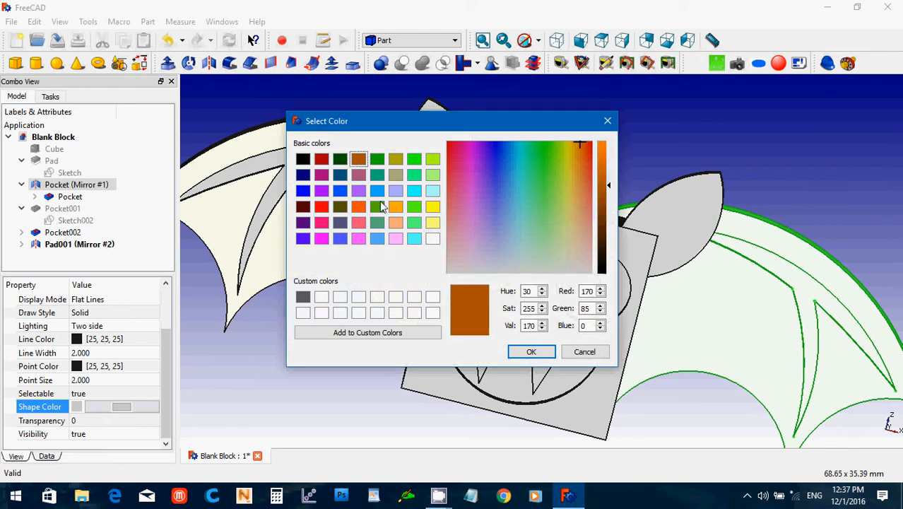
click(529, 352)
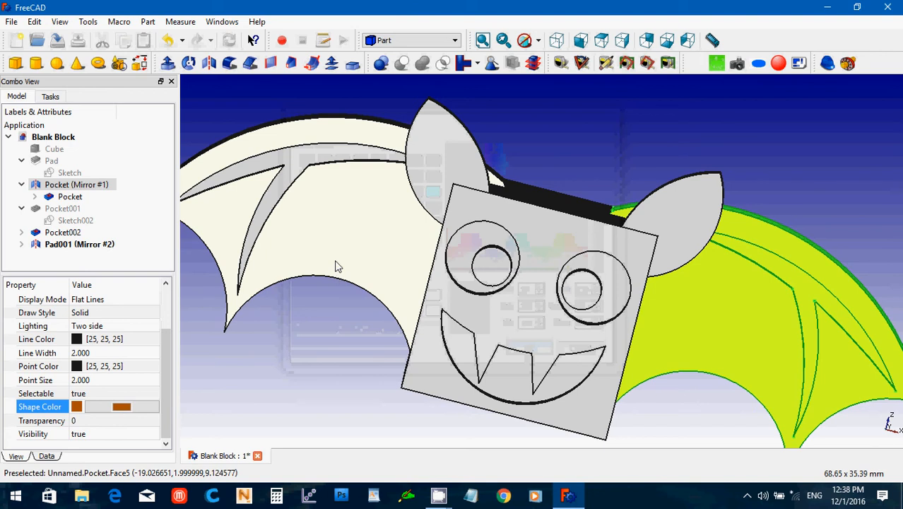
- Give the original wing the same orange-brown shape color, RGB 170, 85, 0
click(68, 199)
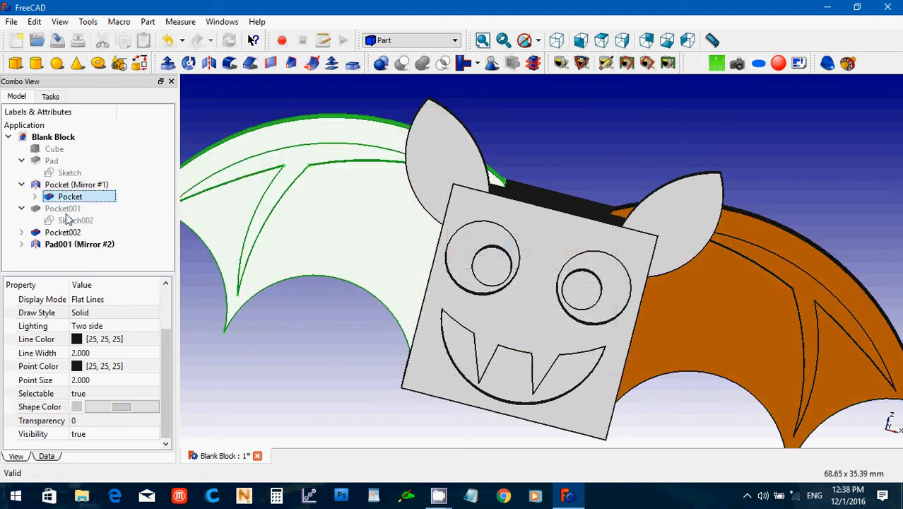
click(125, 409)
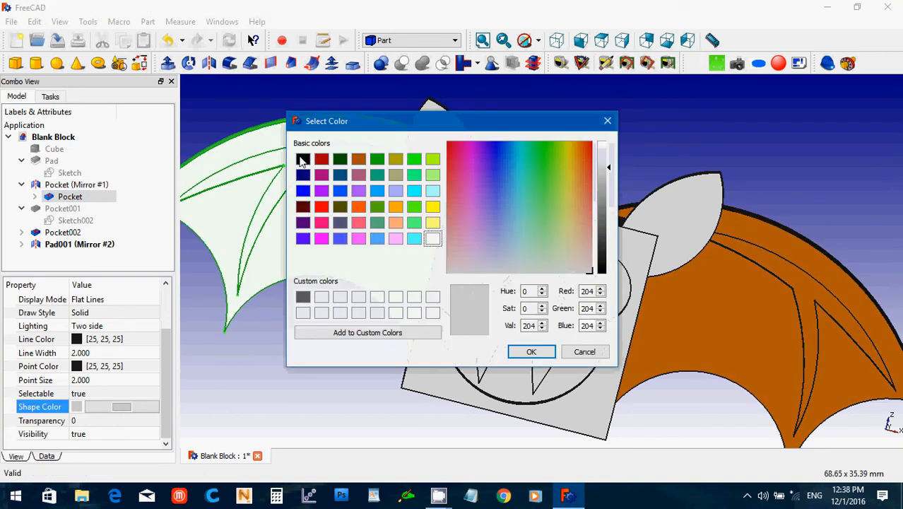
click(357, 162)
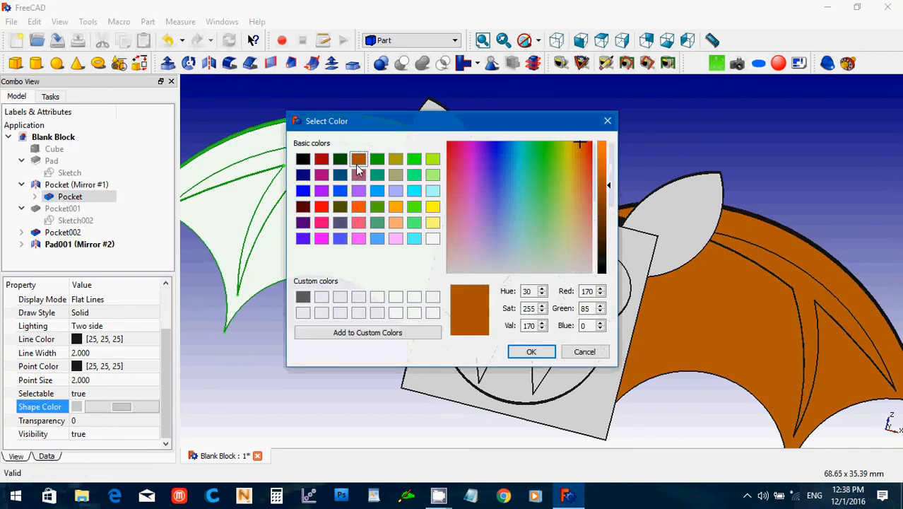
click(530, 351)
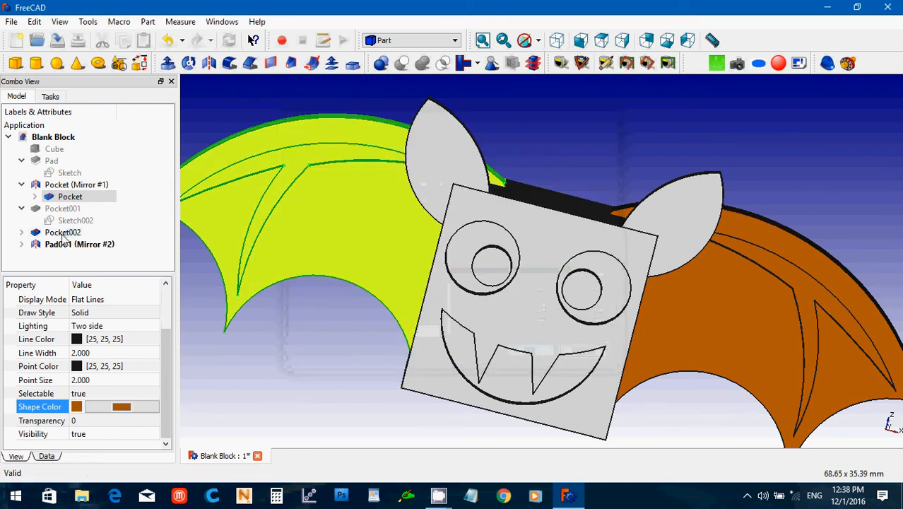
- Set the face block's shape color to black (RGB 0, 0, 0)
click(21, 244)
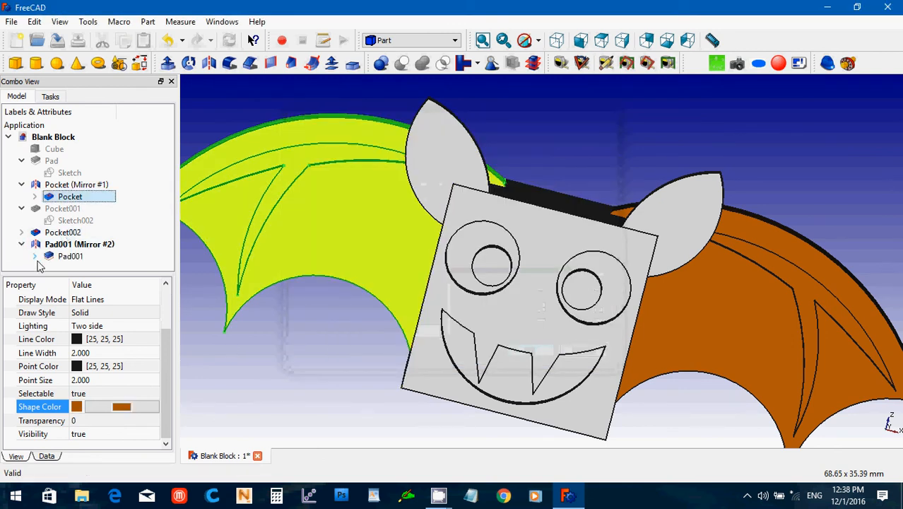
click(57, 257)
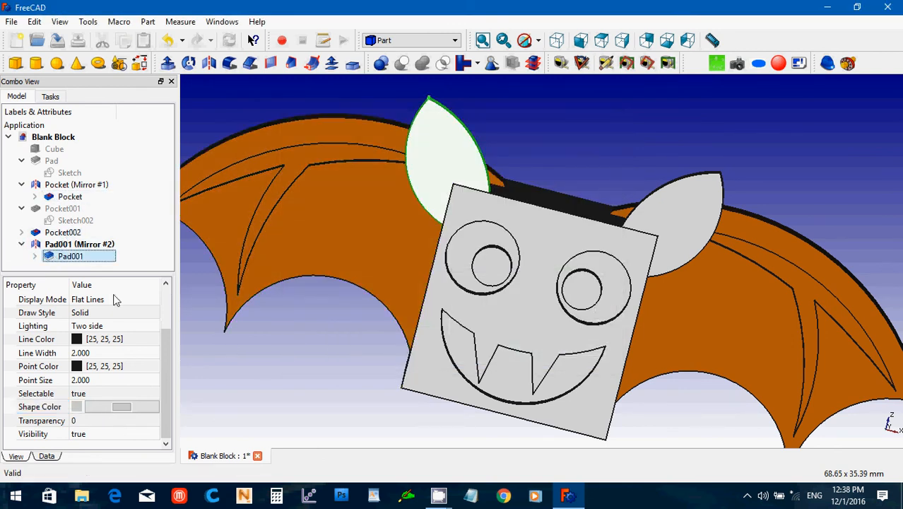
click(69, 236)
click(133, 414)
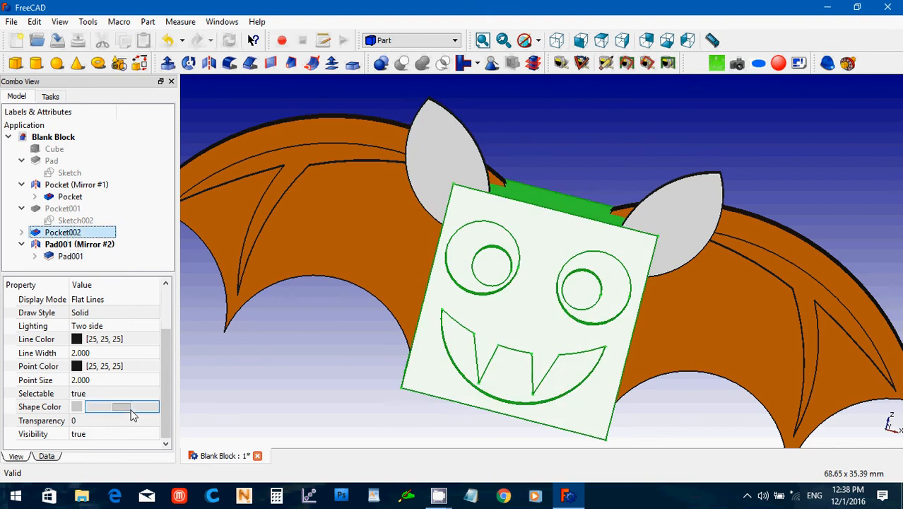
click(131, 414)
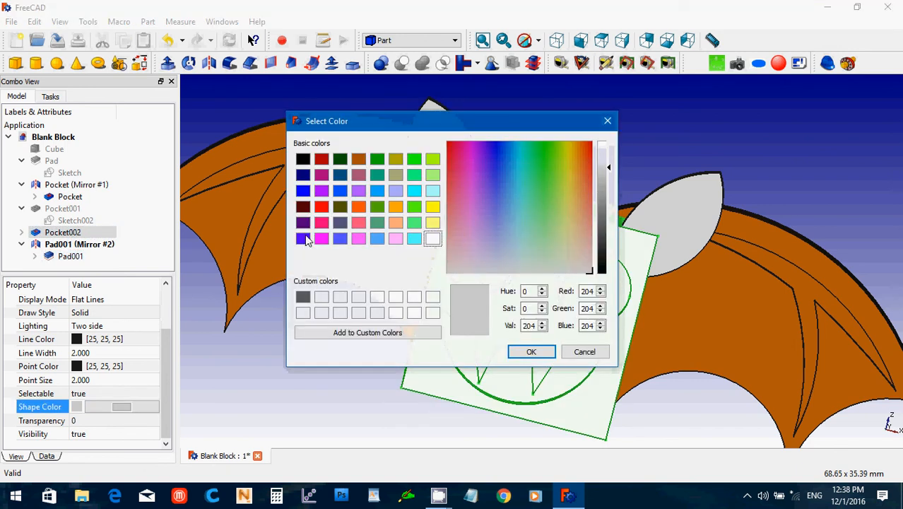
click(304, 161)
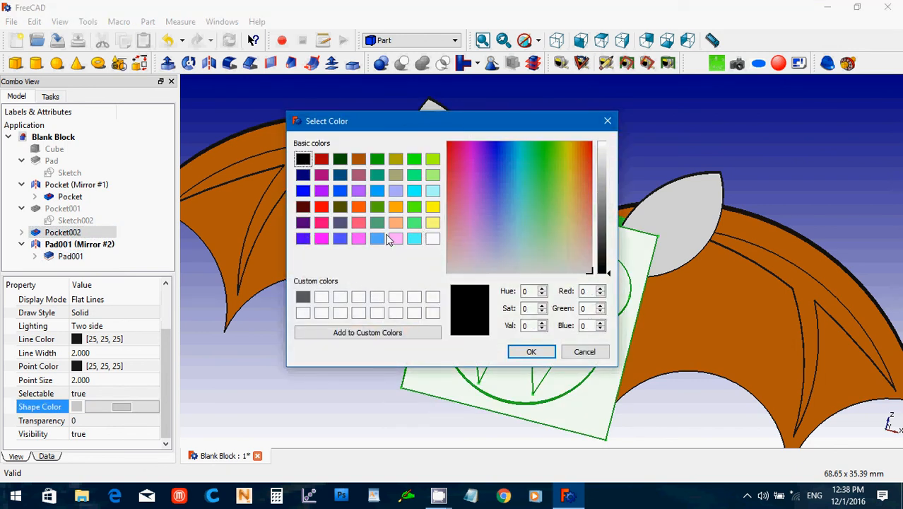
click(531, 352)
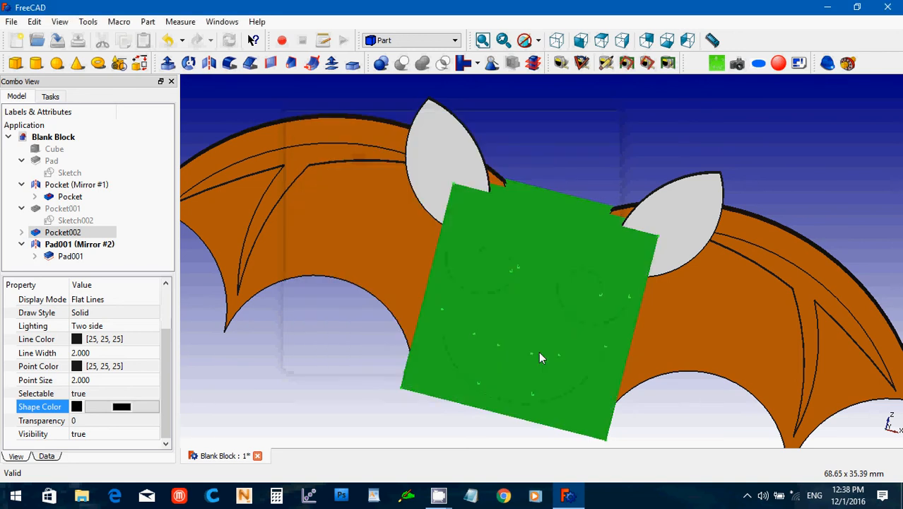
click(335, 348)
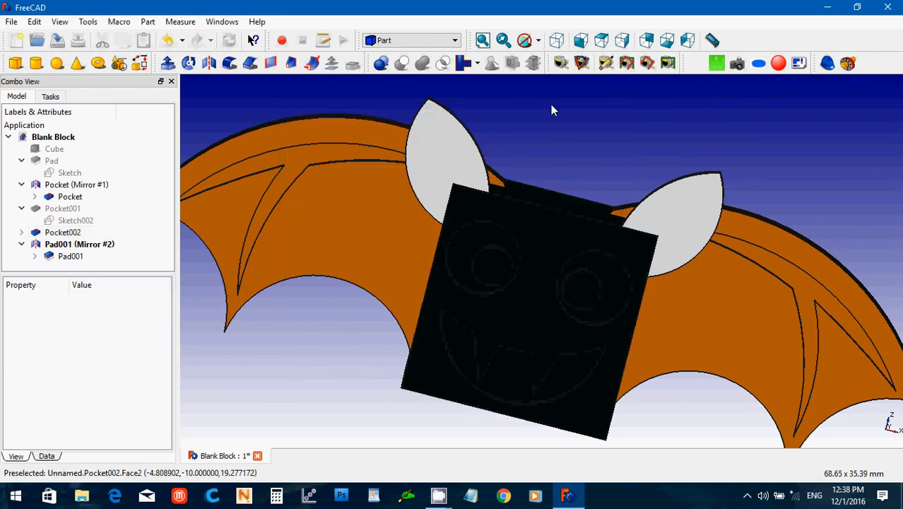
- Set the original ear pad's shape color to dark red (RGB 170, 0, 0)
click(433, 169)
click(126, 438)
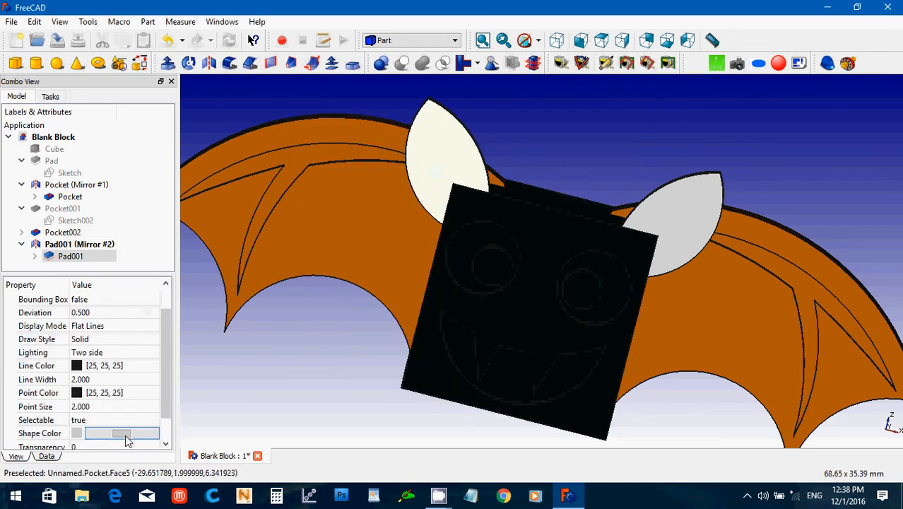
click(124, 434)
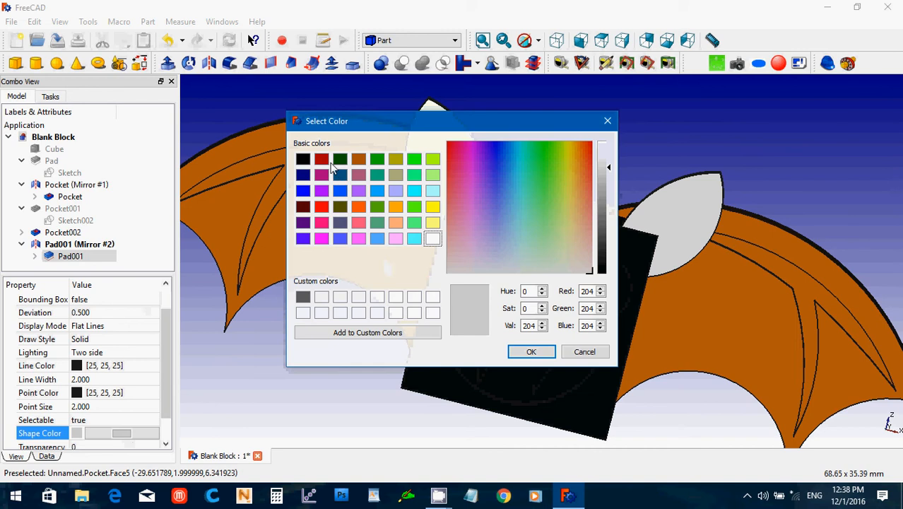
click(321, 159)
click(530, 351)
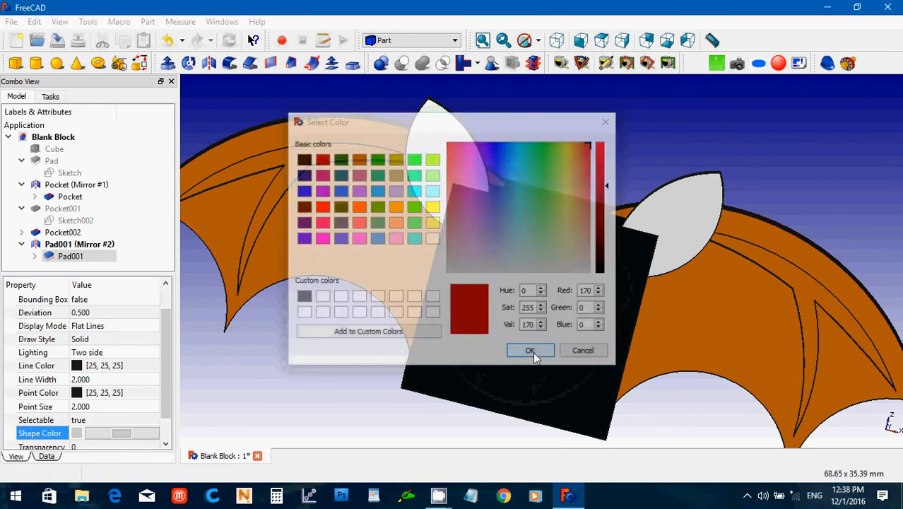
- Set the mirrored ear's shape color to the basic dark red (RGB 170, 0, 0)
click(700, 221)
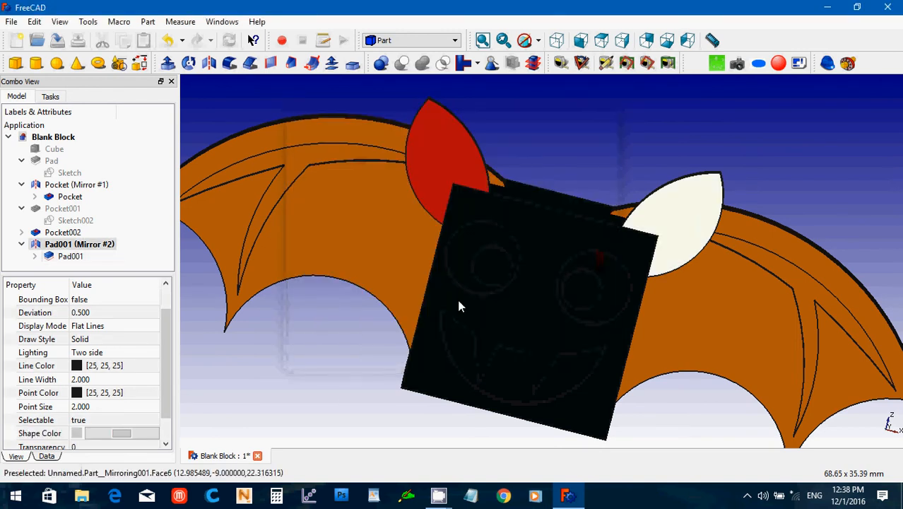
click(134, 438)
click(321, 159)
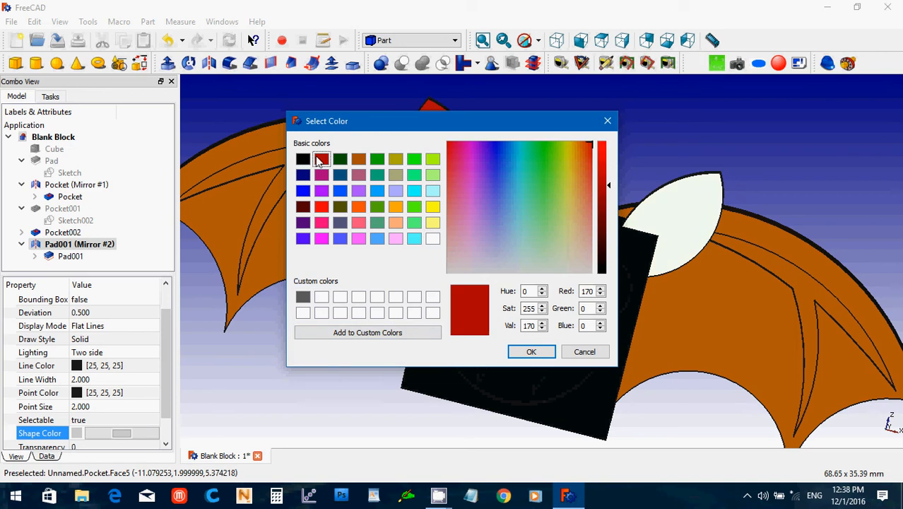
click(530, 351)
click(339, 368)
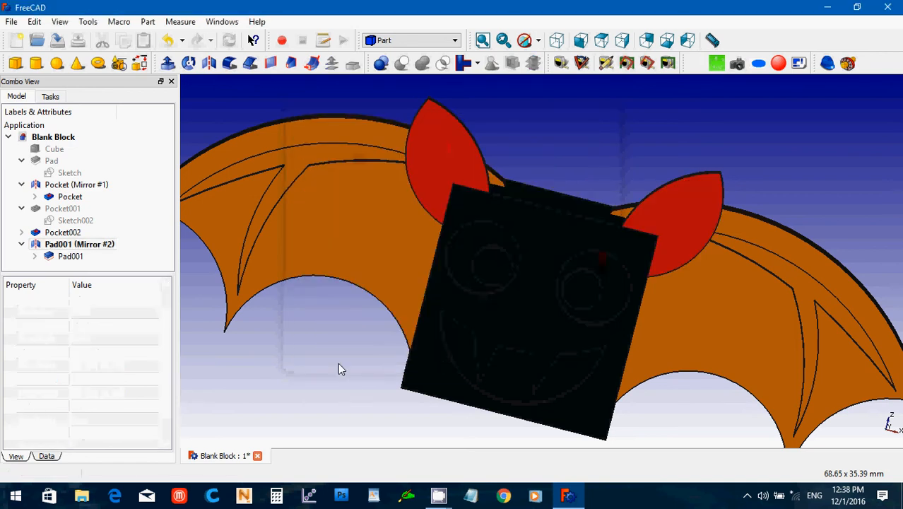
- Change the face block's shape color to the custom dark gray (RGB 91, 91, 91)
scroll(338, 363, down, 2)
middle_drag(894, 225, 635, 120)
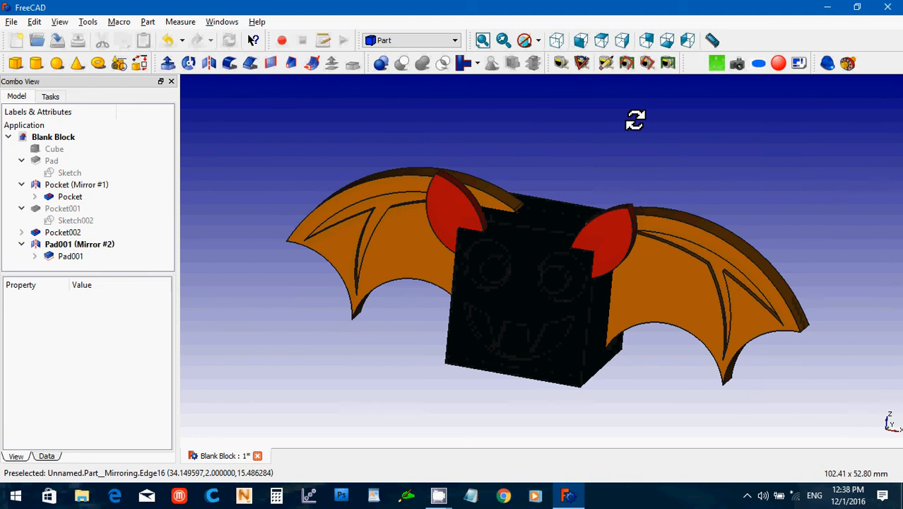
click(513, 281)
click(145, 438)
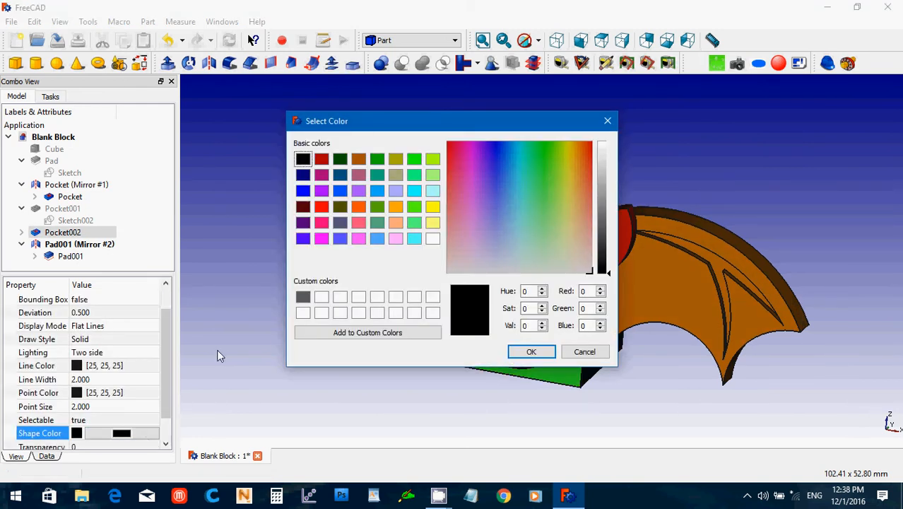
click(306, 298)
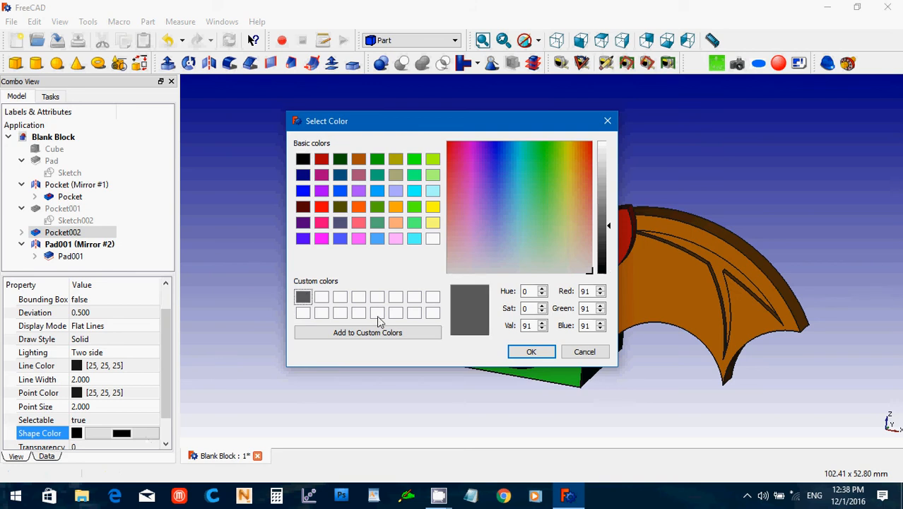
click(528, 351)
click(553, 152)
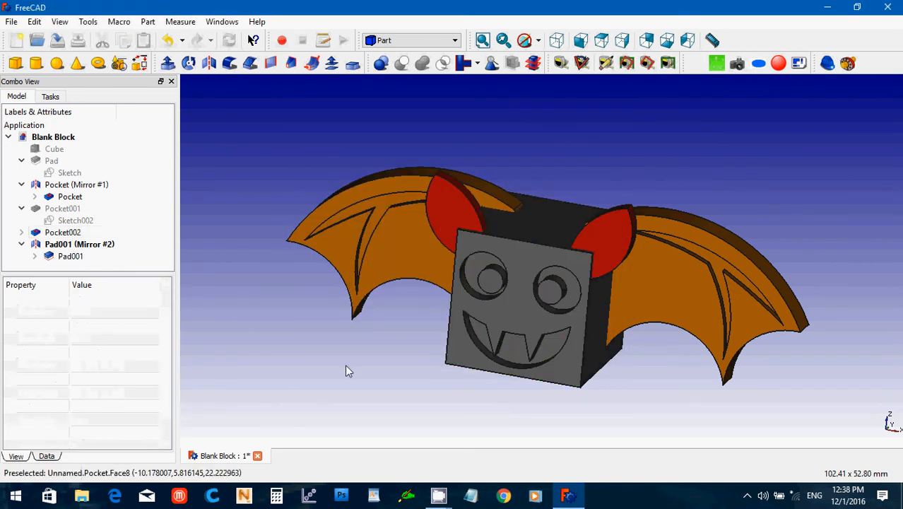
- Fuse both wings, the face block and both ears into a single solid with a boolean union
middle_drag(636, 390, 754, 202)
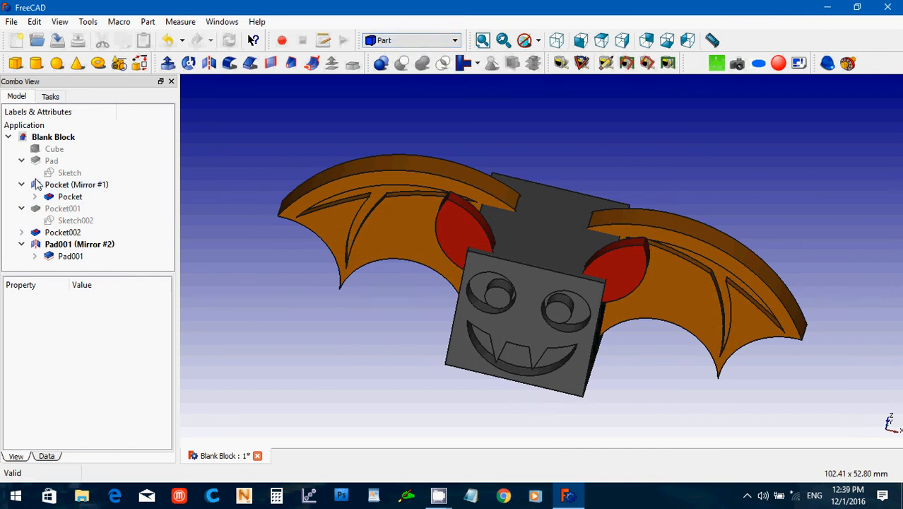
click(63, 196)
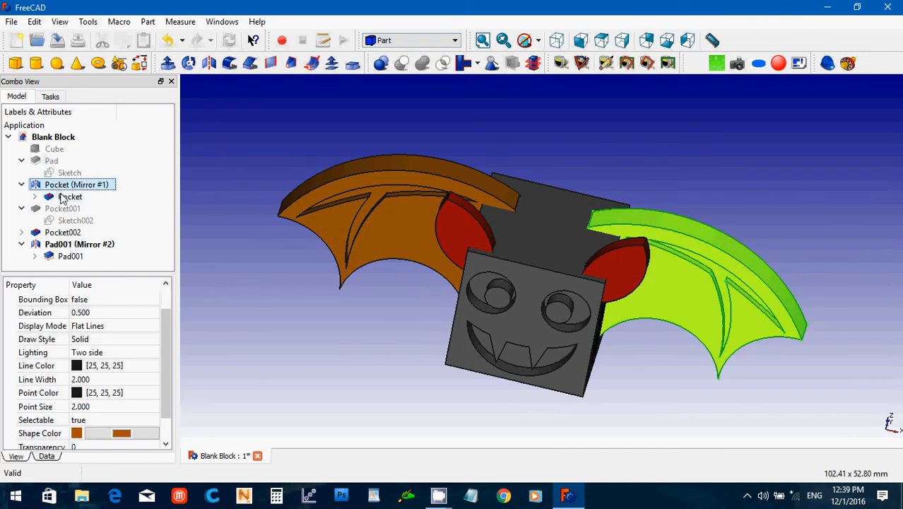
ctrl+click(64, 232)
ctrl+click(73, 244)
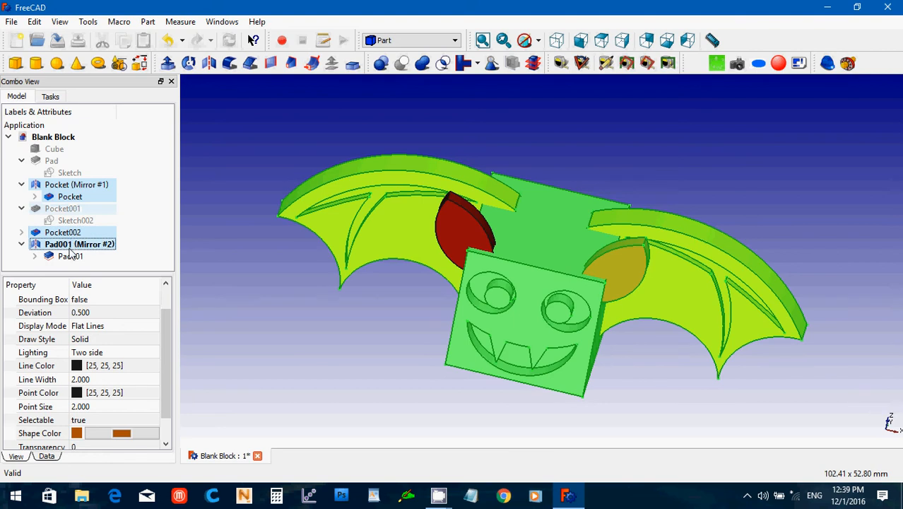
ctrl+click(70, 256)
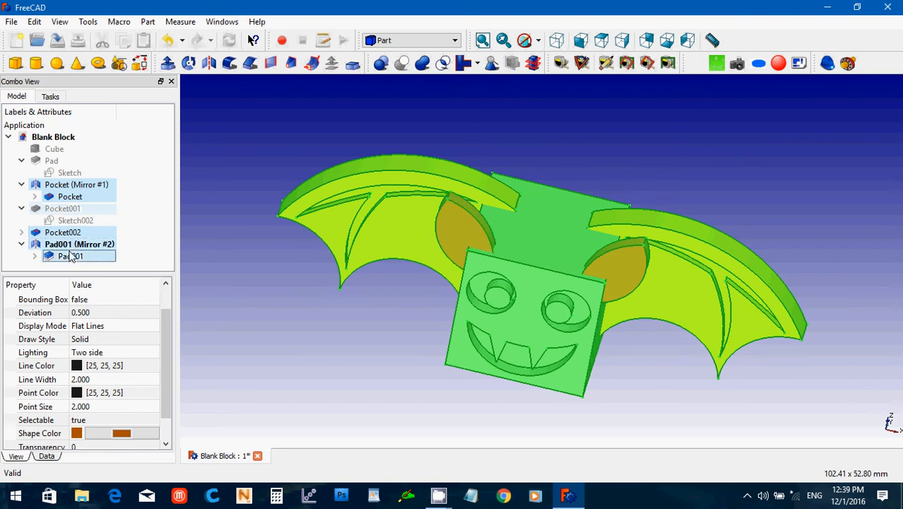
click(426, 64)
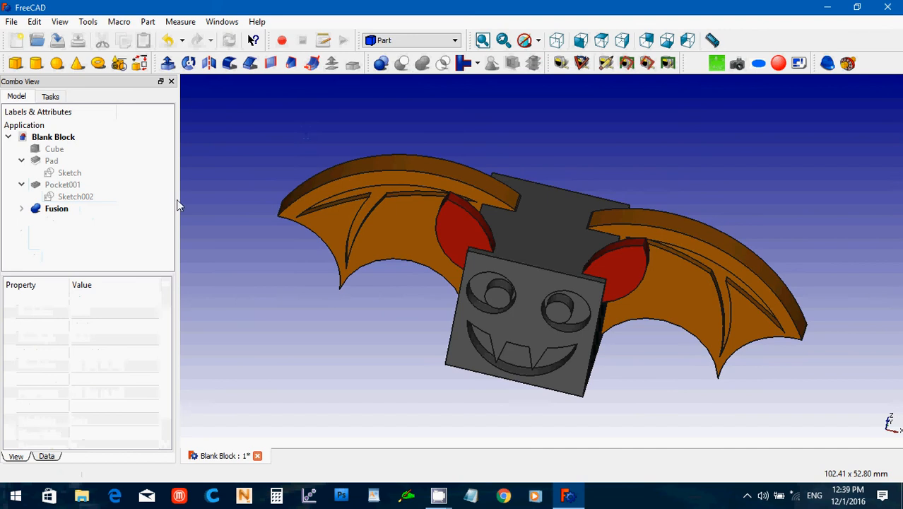
- Save the document under the new file name BattyBlock in FCStd format
click(12, 21)
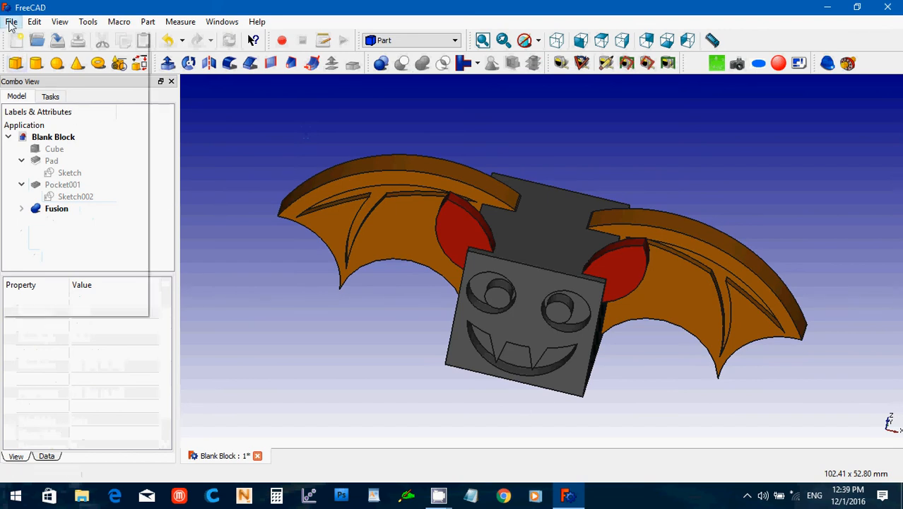
click(82, 128)
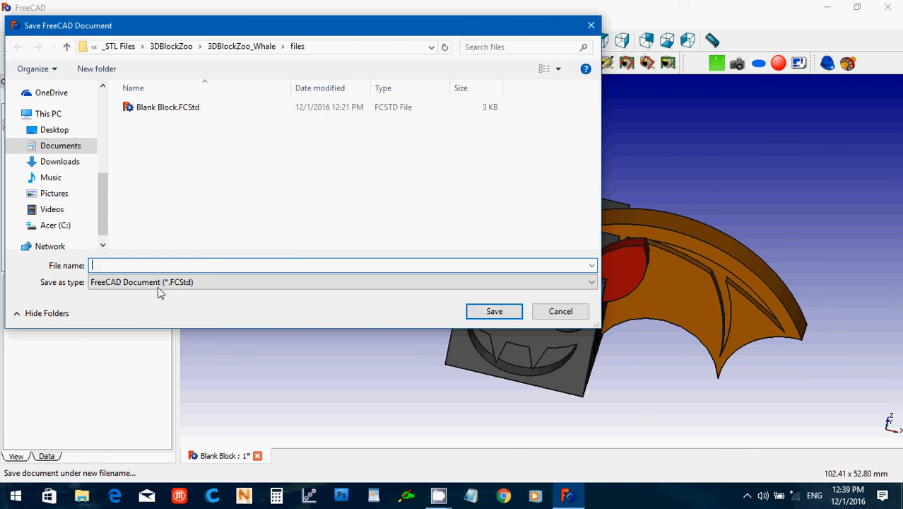
text(B)
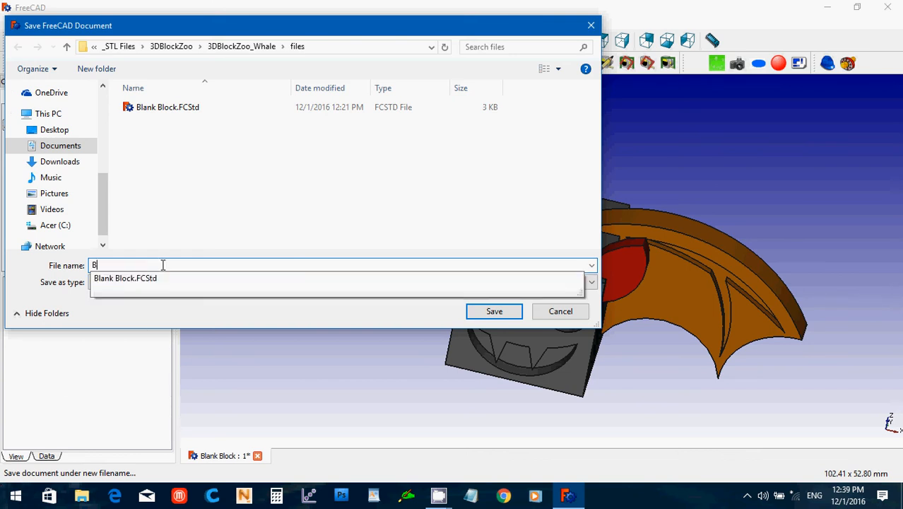
text(attyBlock)
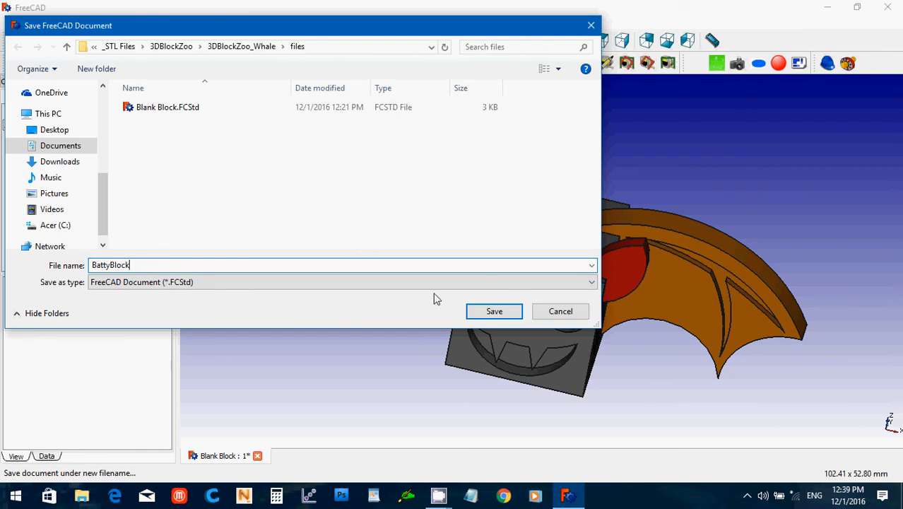
click(493, 311)
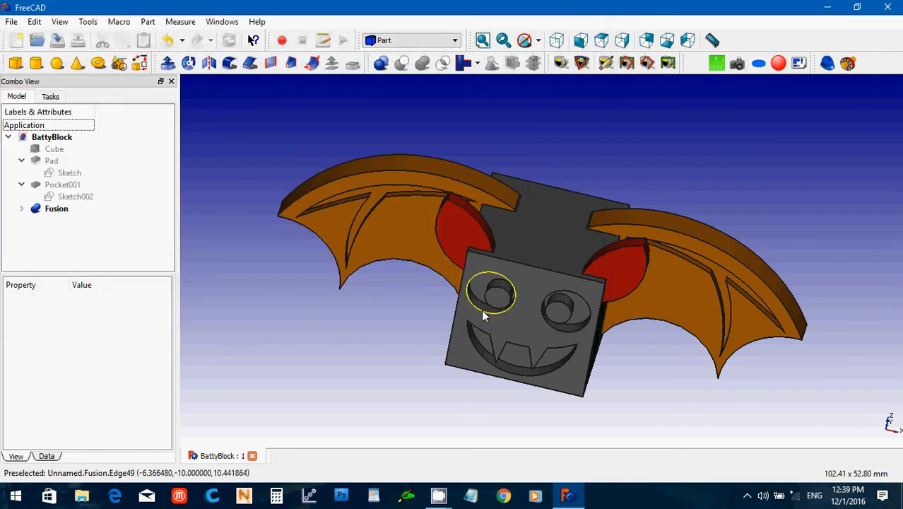
- Select the fused bat solid
click(55, 209)
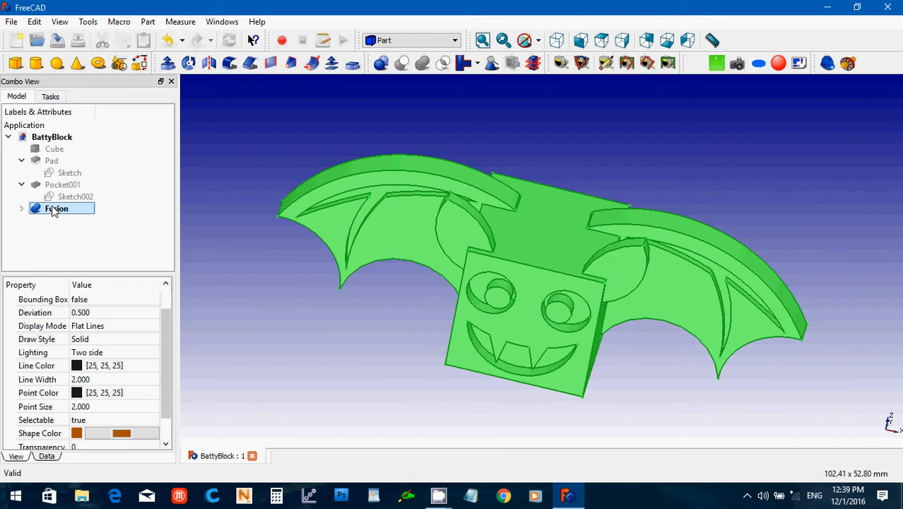
click(7, 22)
click(55, 201)
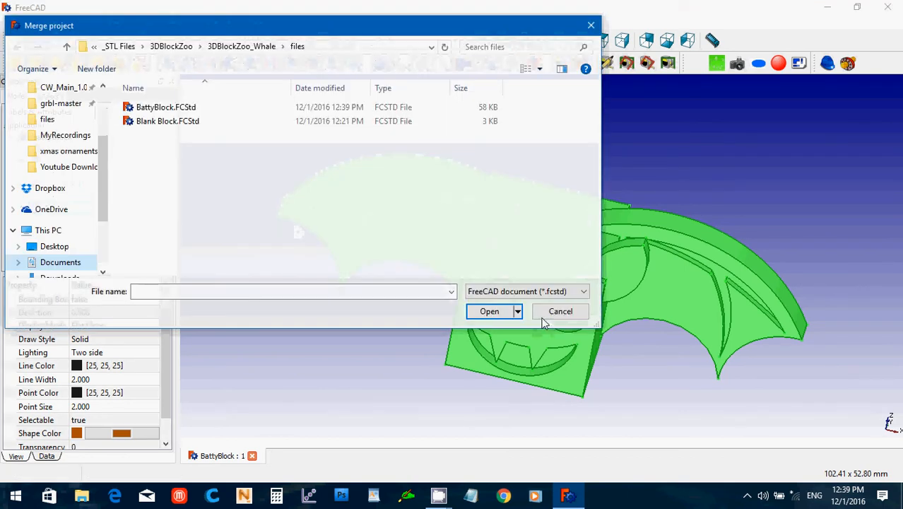
click(507, 311)
- Export the fused bat as an STL mesh named BattyBlock
click(11, 22)
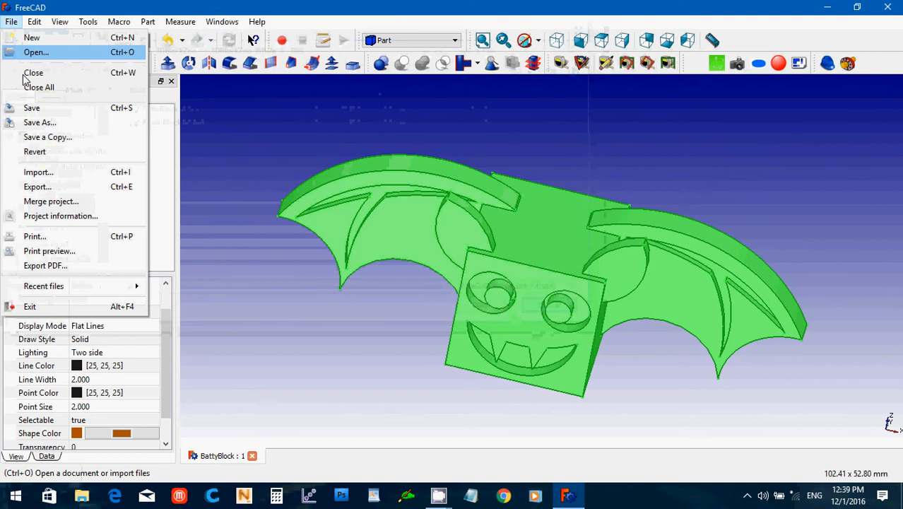
click(78, 187)
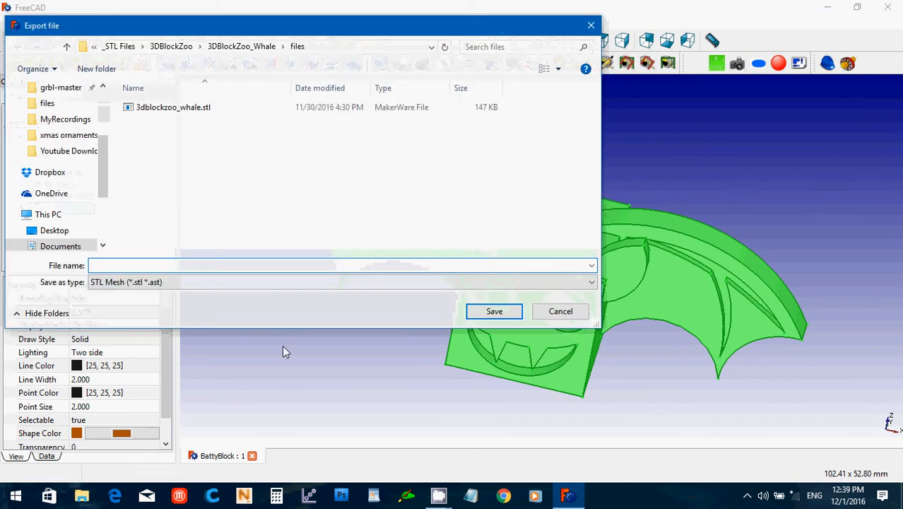
text(Batty)
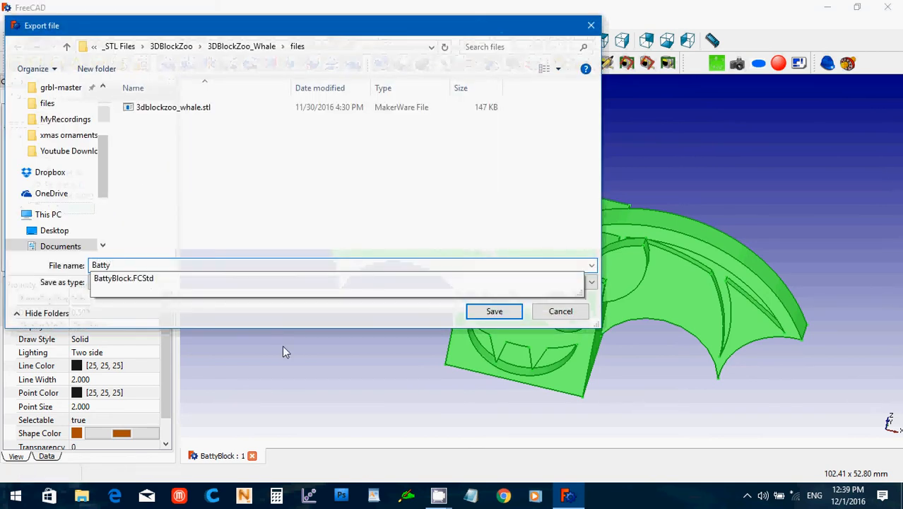
text(Block)
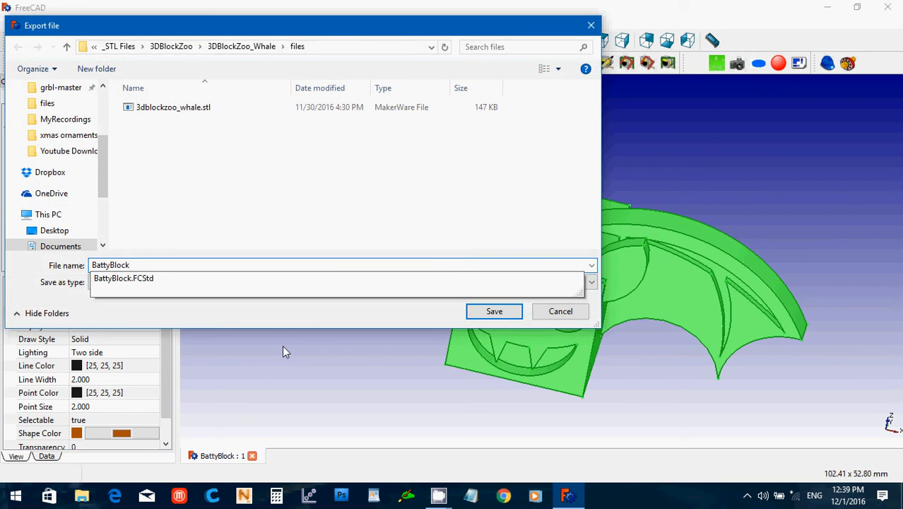
key(Return)
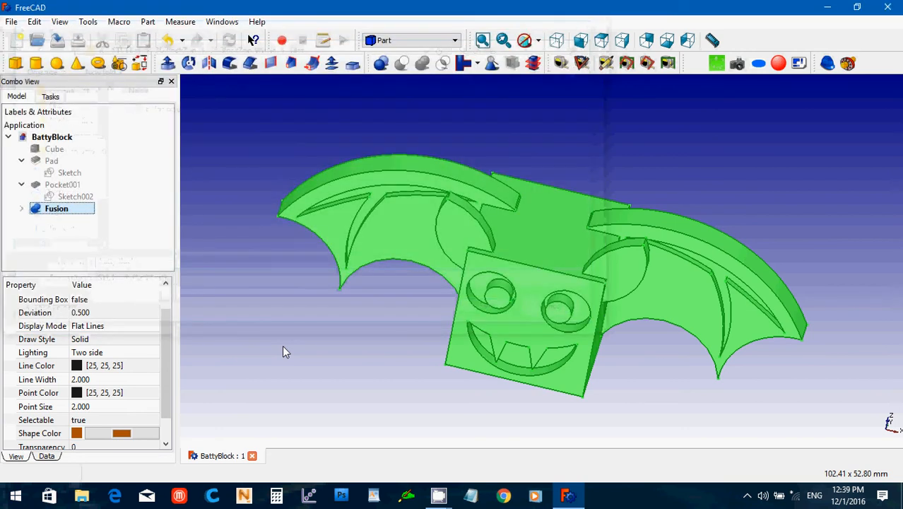
- Close the BattyBlock document and reopen the recent file Blank Block.FCStd
click(253, 457)
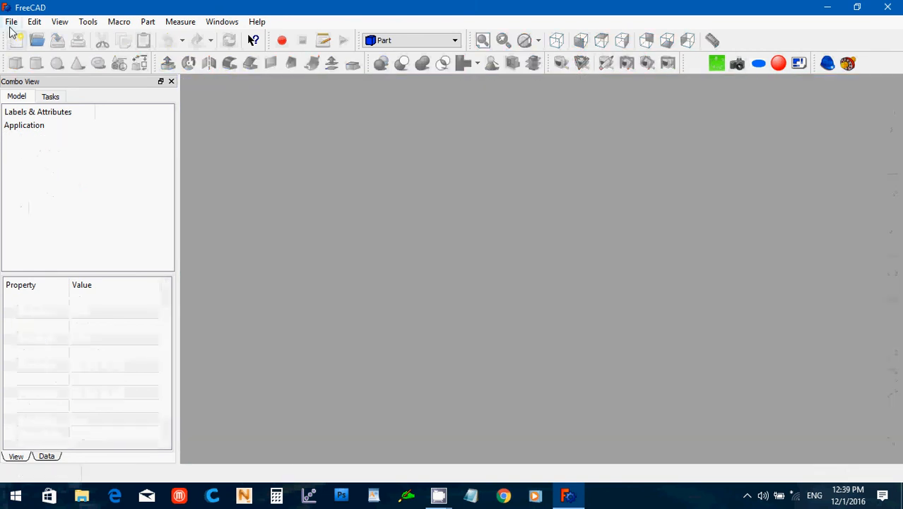
click(11, 22)
mouse_move(78, 284)
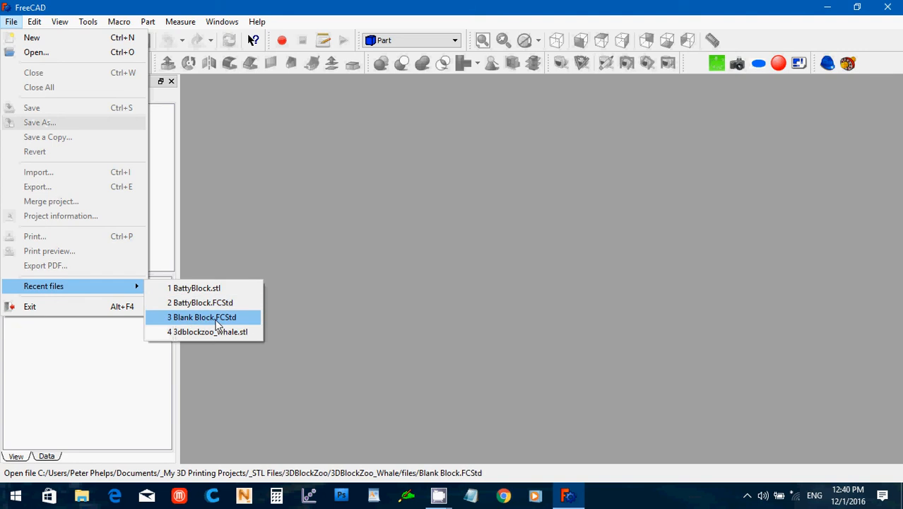
click(218, 317)
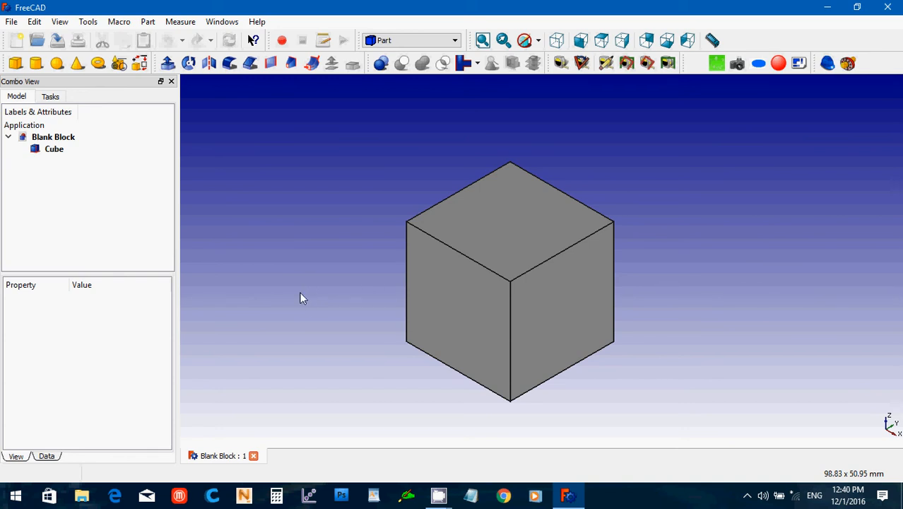
- Create an ellipsoid primitive with radius 1 of 8 mm, radius 2 of 8 mm and radius 3 of 16 mm
click(120, 65)
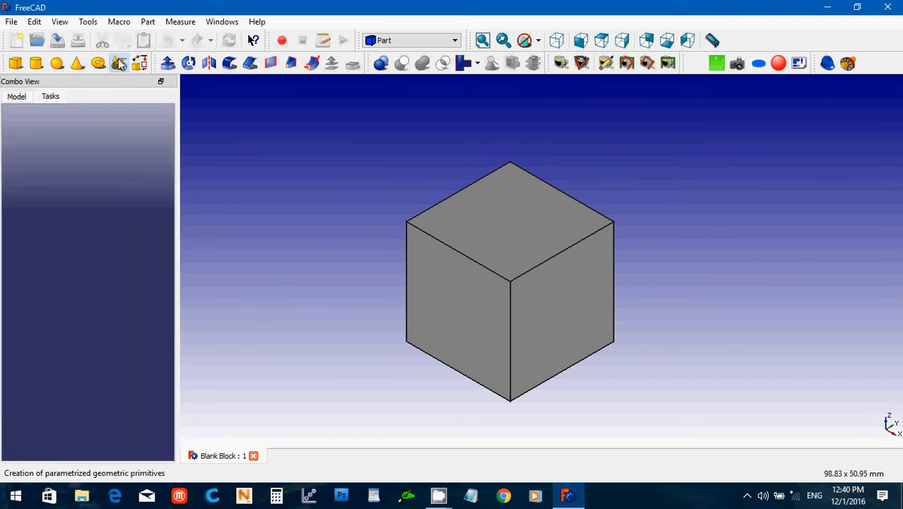
click(91, 175)
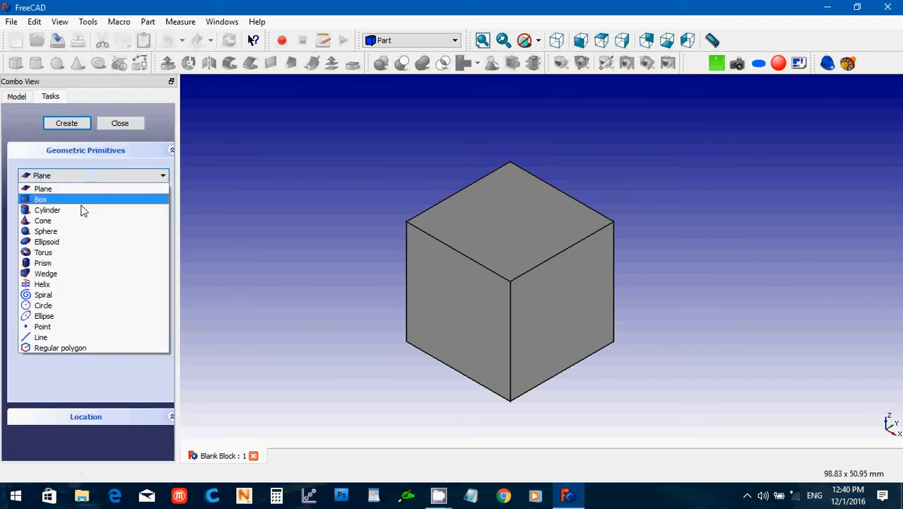
click(80, 245)
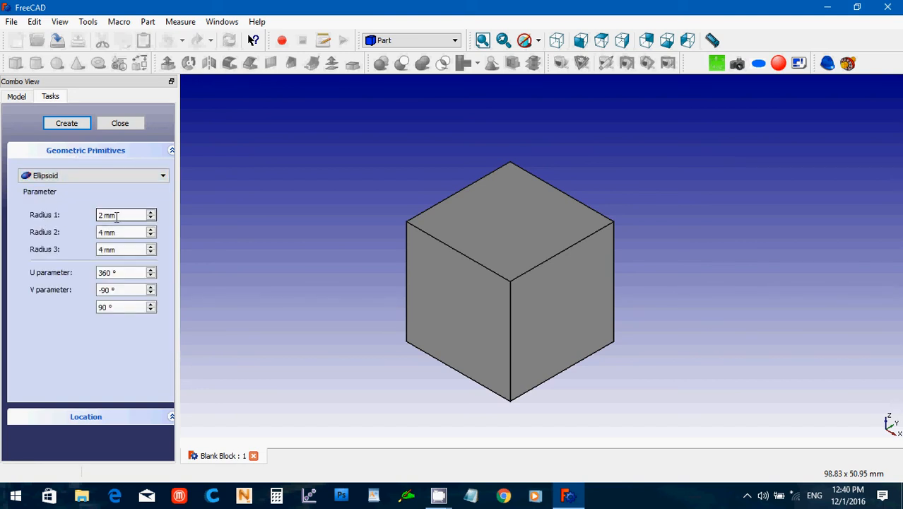
drag(107, 214, 71, 215)
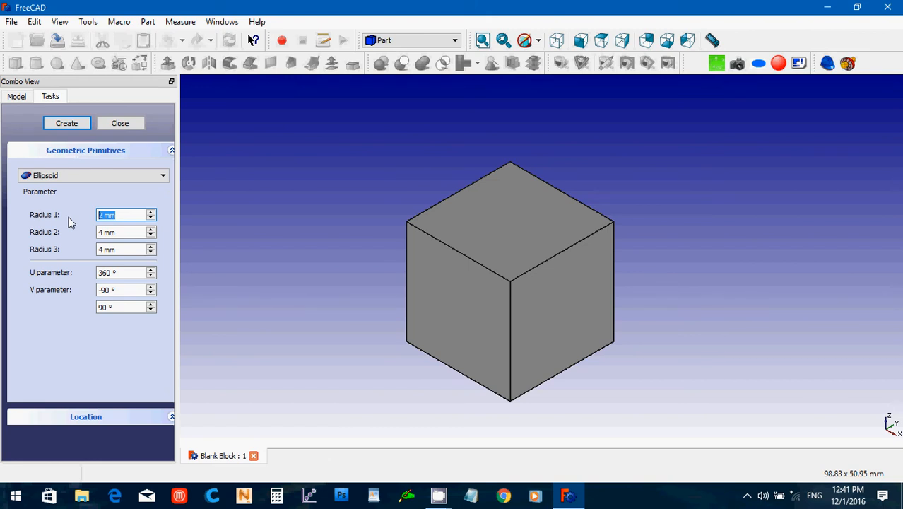
text(8)
key(Tab)
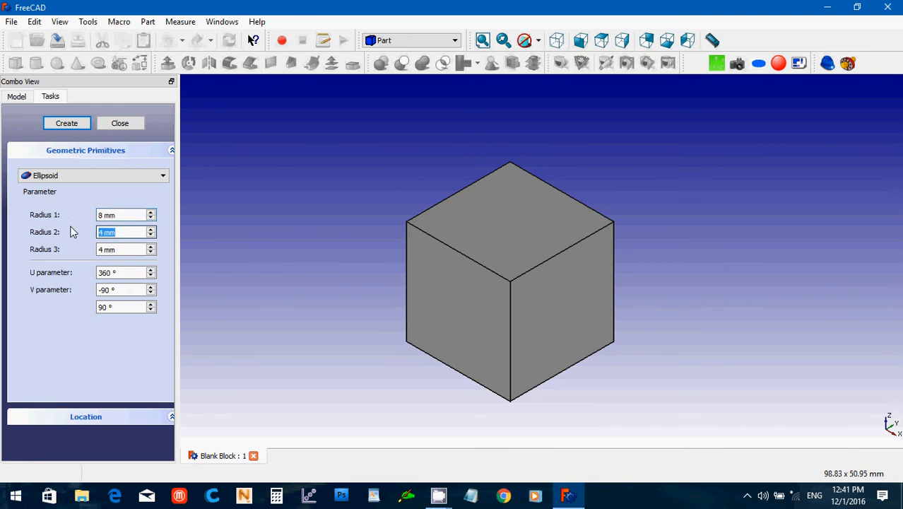
text(8)
key(Tab)
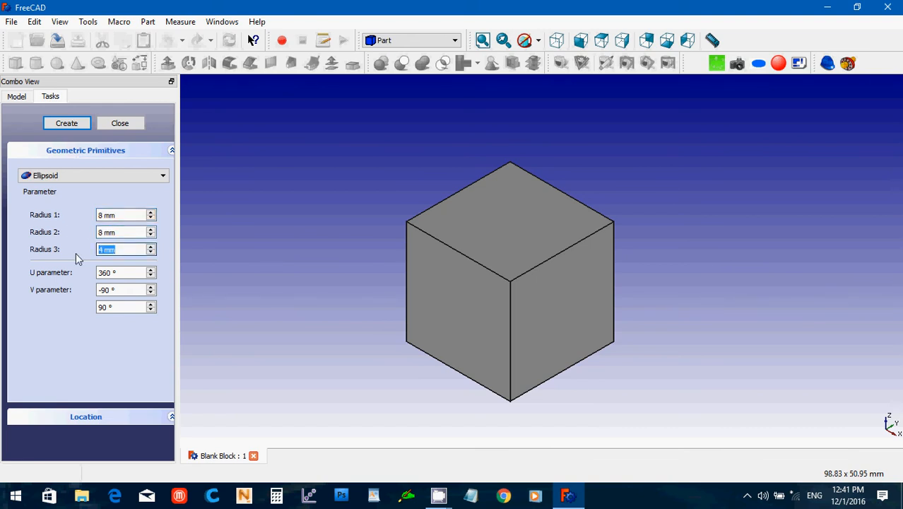
text(16)
click(66, 124)
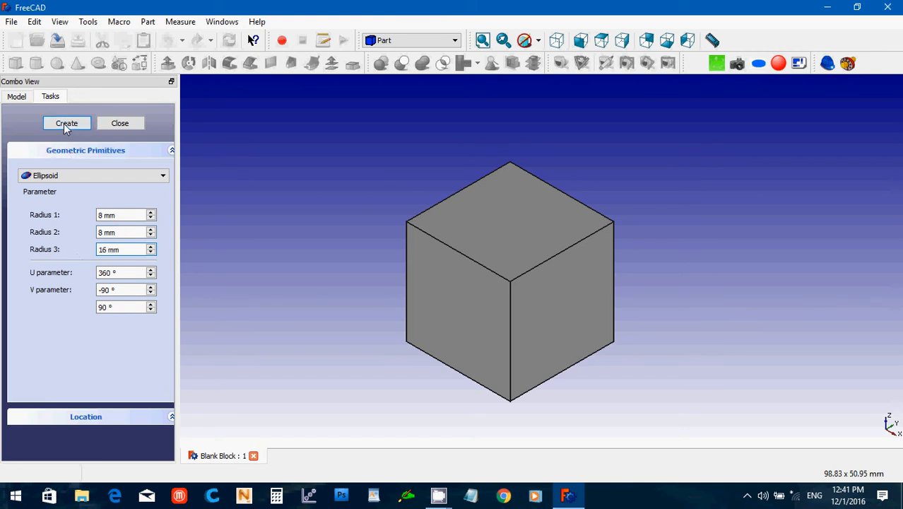
click(122, 125)
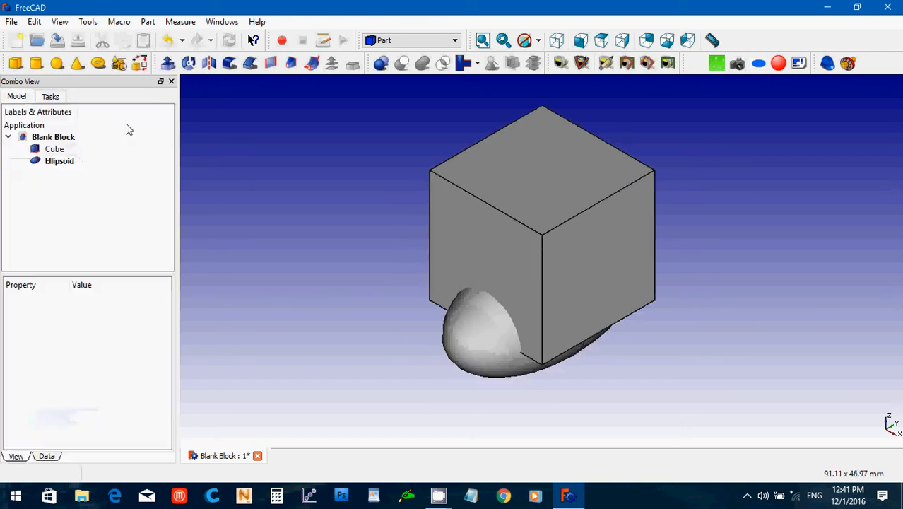
- Move the ellipsoid to z 10 mm and y -11 mm so it protrudes from the cube's front face
click(56, 163)
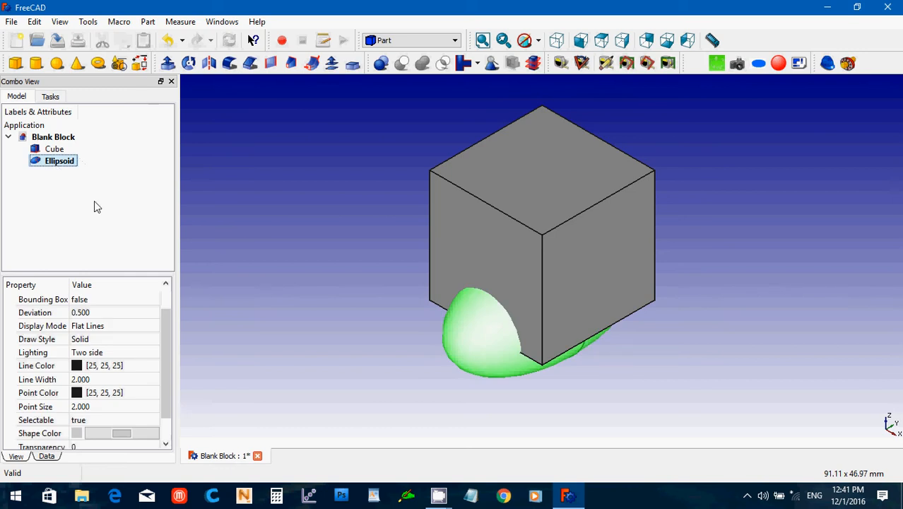
click(47, 456)
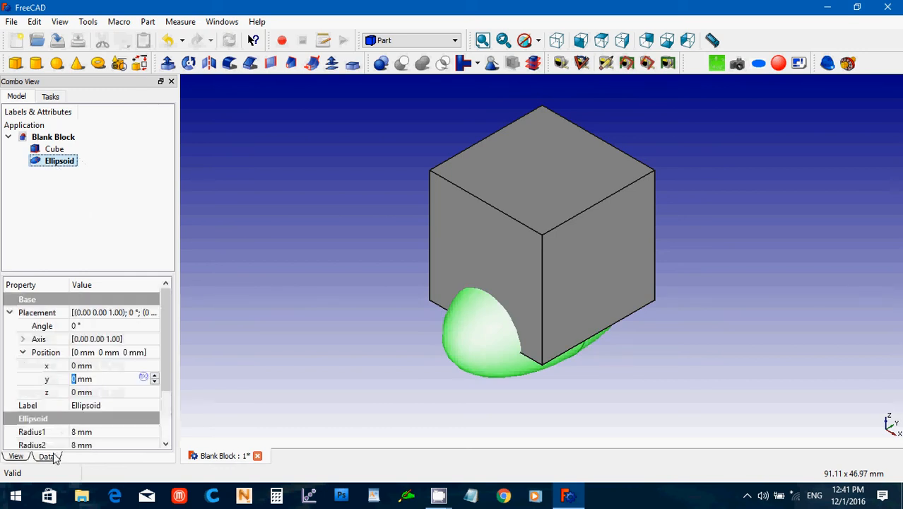
scroll(163, 330, down, 2)
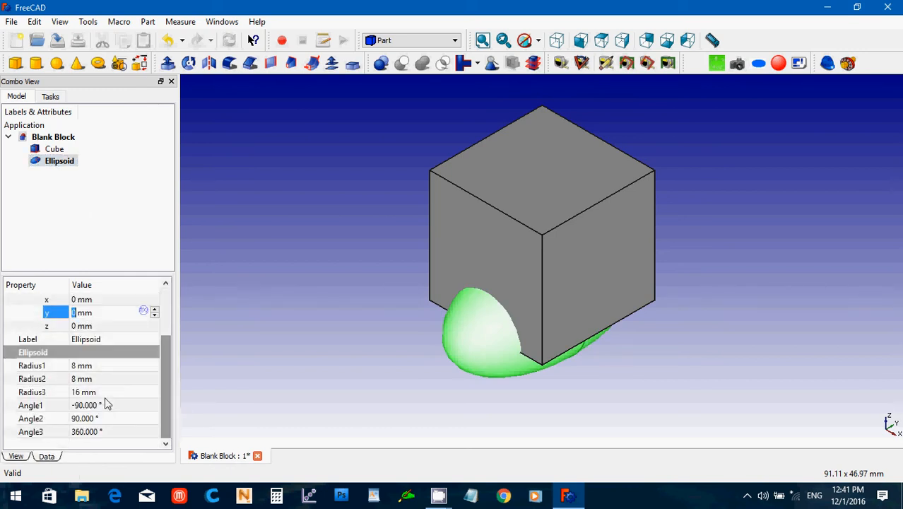
scroll(164, 357, up, 1)
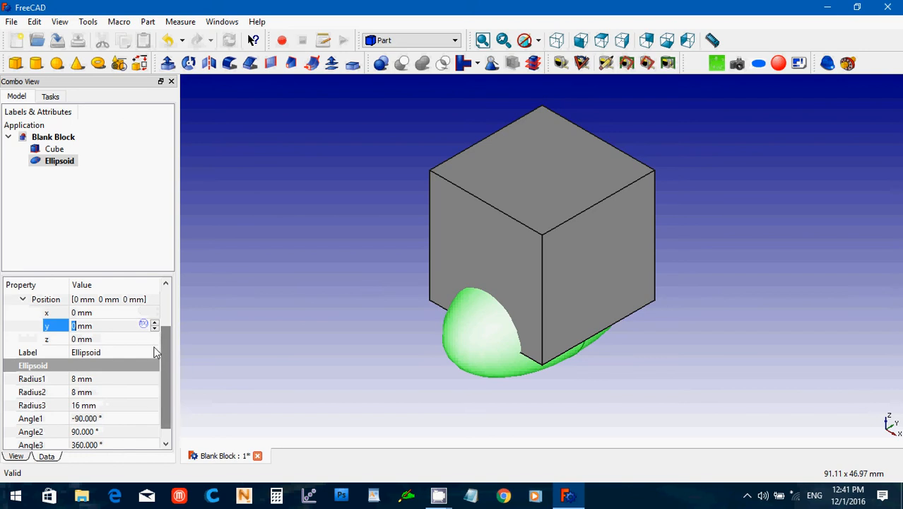
click(97, 341)
scroll(99, 341, up, 10)
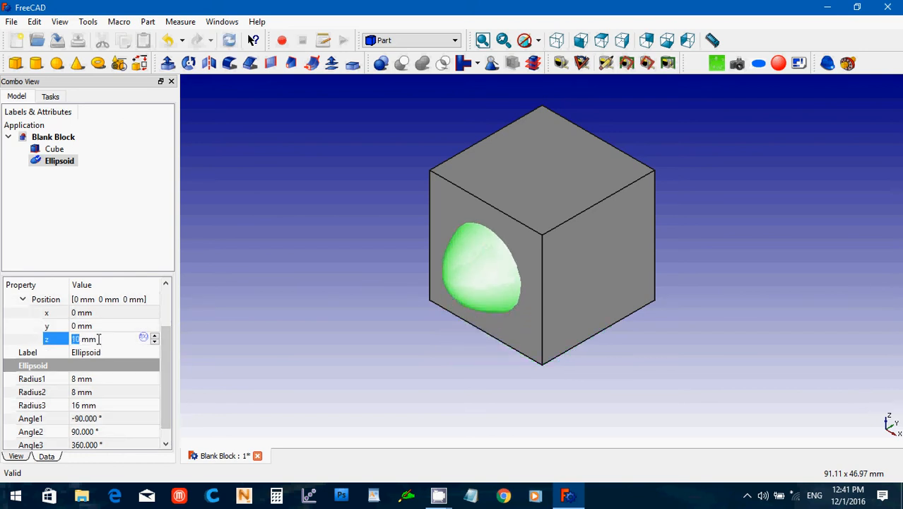
click(97, 326)
scroll(98, 326, down, 12)
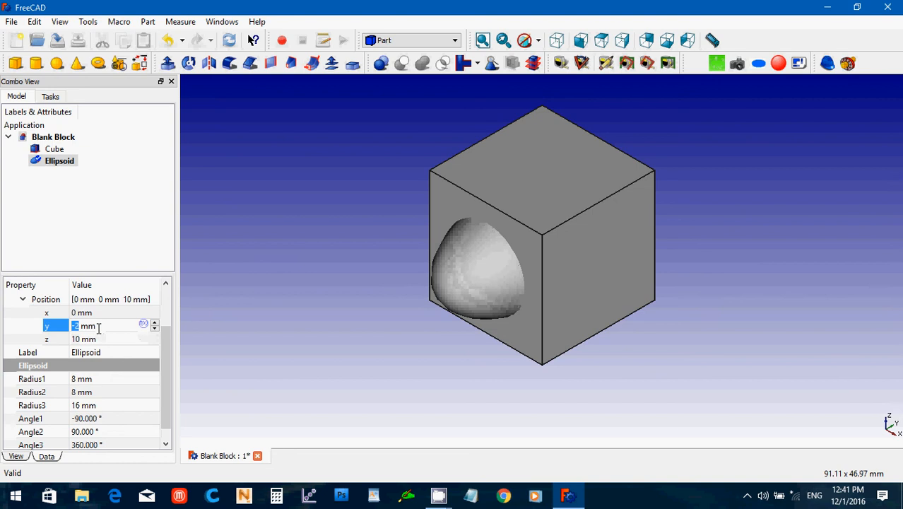
scroll(98, 327, up, 1)
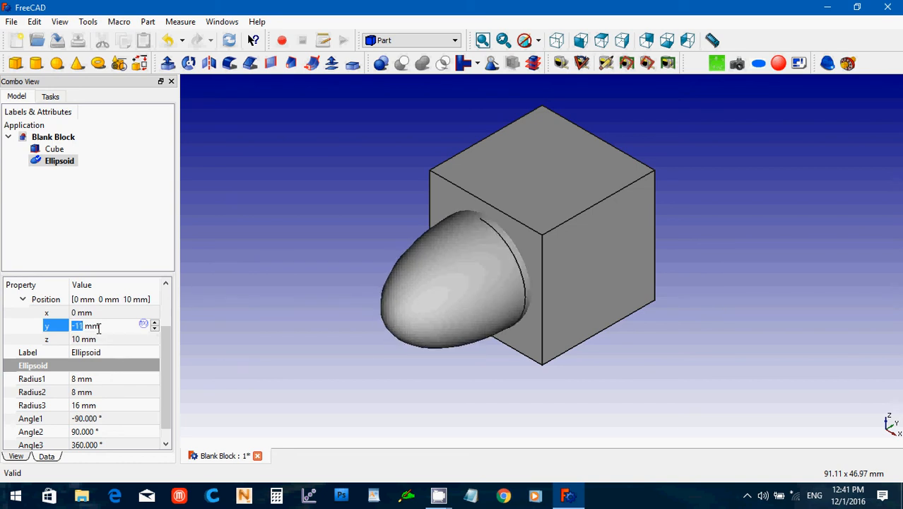
click(297, 270)
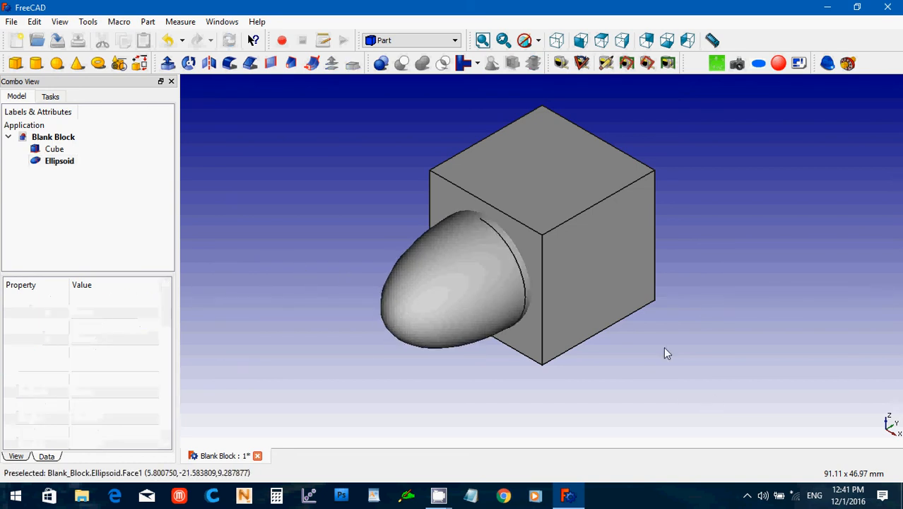
middle_drag(666, 353, 645, 311)
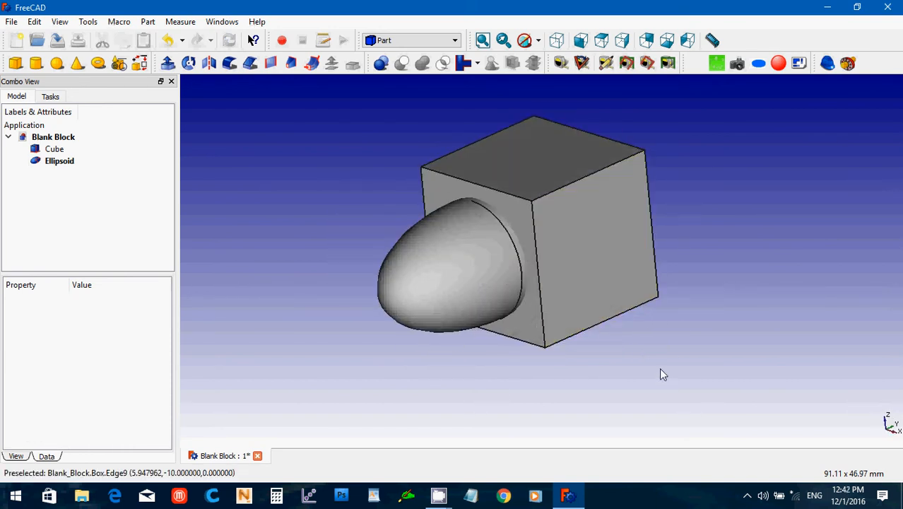
middle_drag(659, 370, 628, 383)
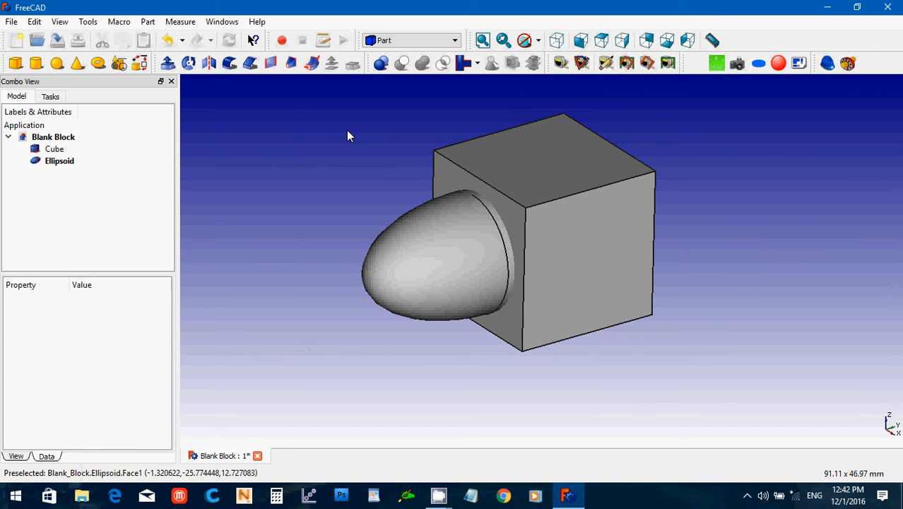
middle_drag(282, 216, 308, 230)
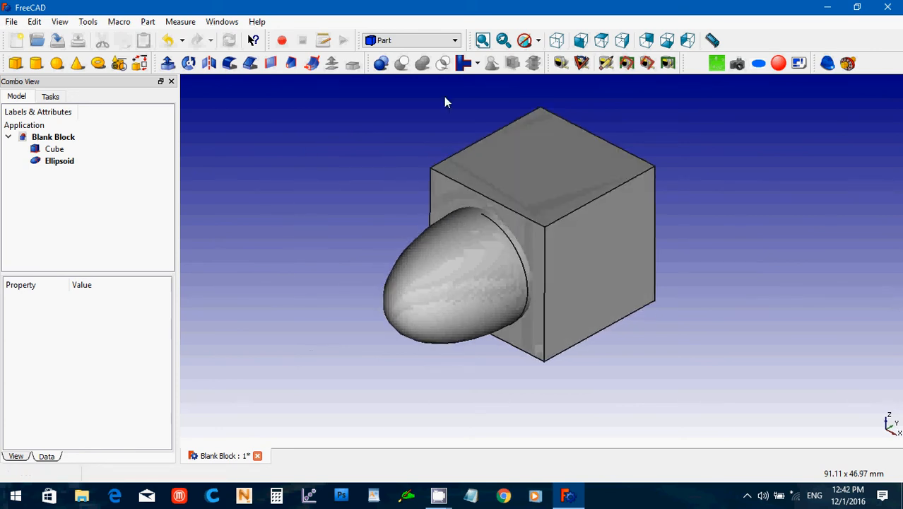
click(405, 43)
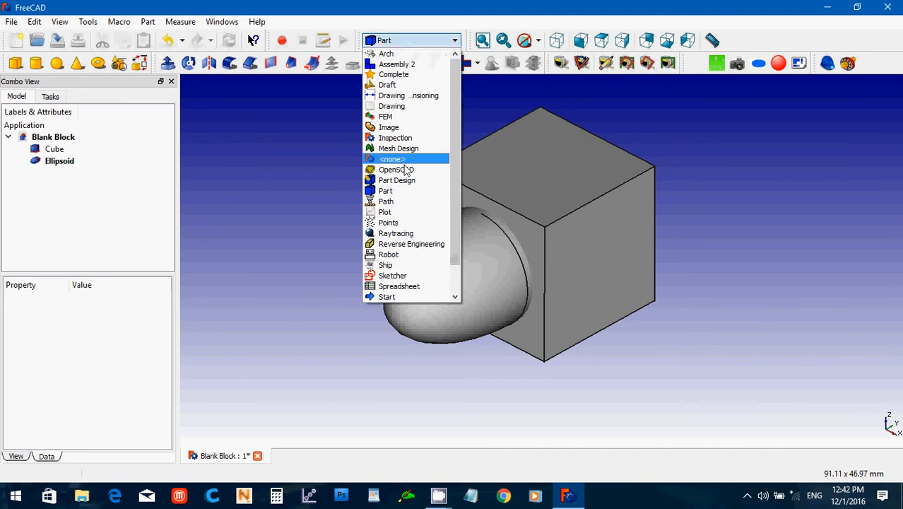
click(306, 177)
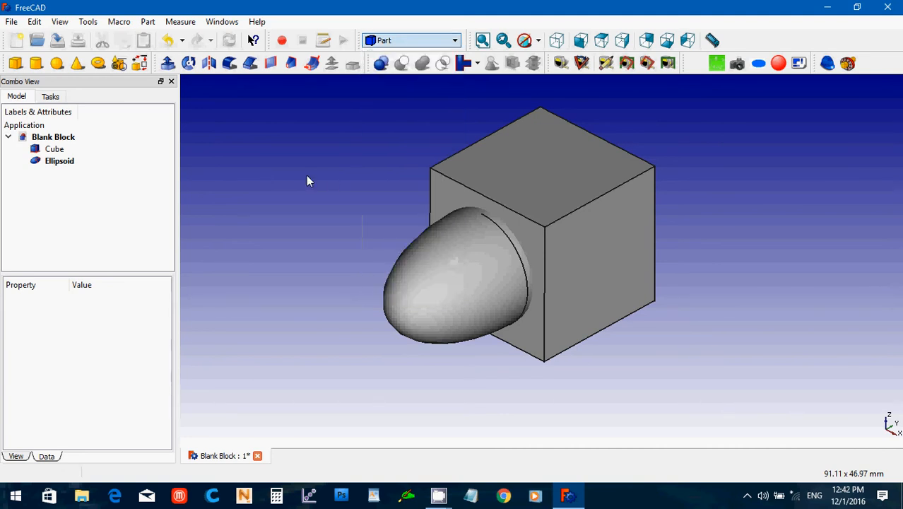
- Create a three-sided prism primitive with a circumradius of 4 mm and a height of 2 mm
click(120, 63)
click(104, 179)
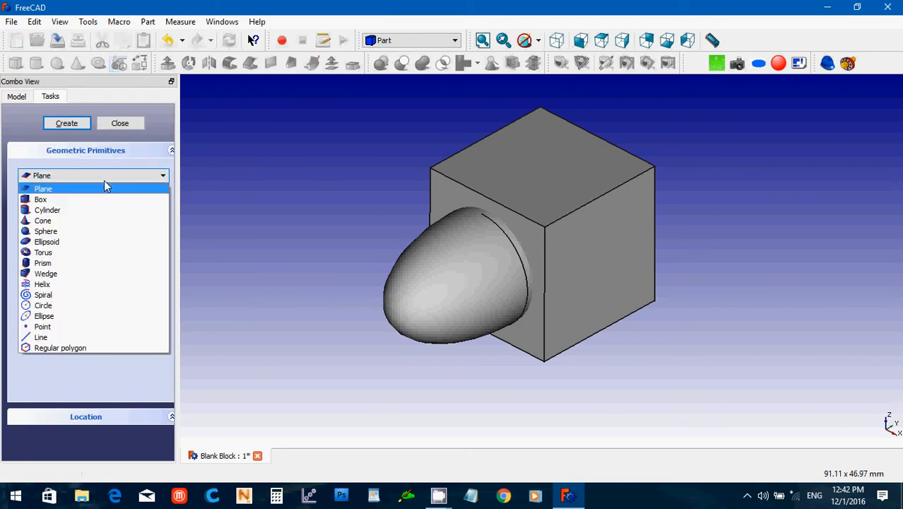
click(109, 267)
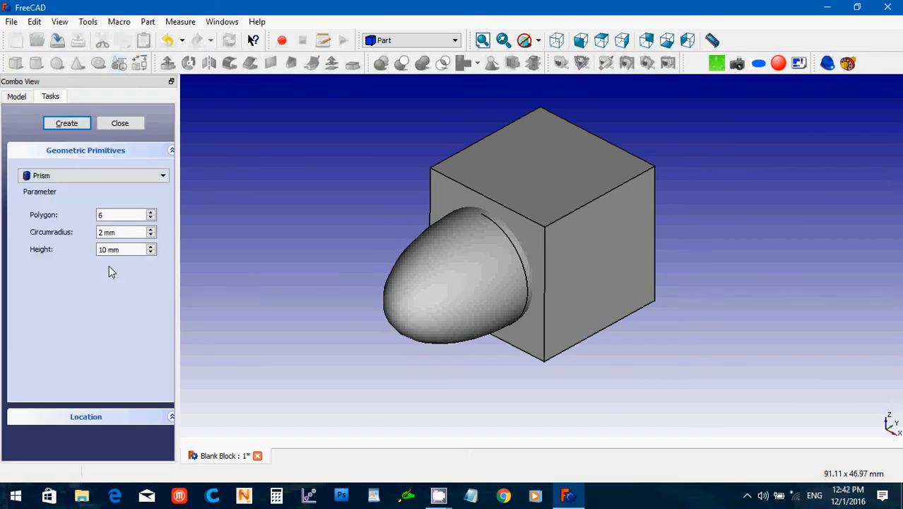
drag(119, 218, 54, 217)
text(3)
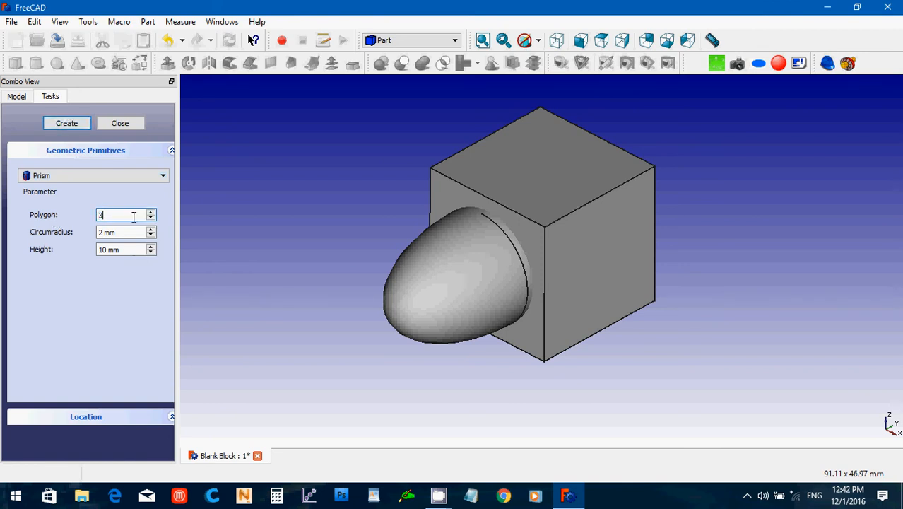
drag(116, 233, 93, 232)
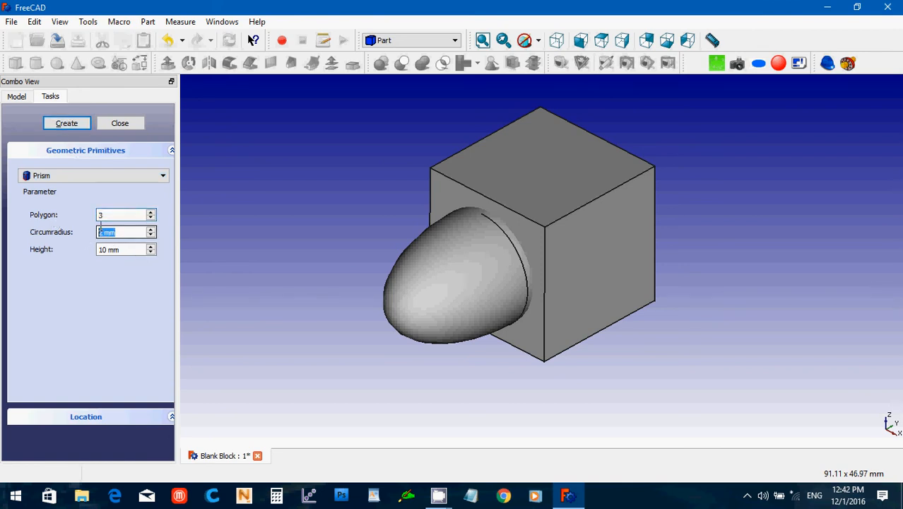
text(4)
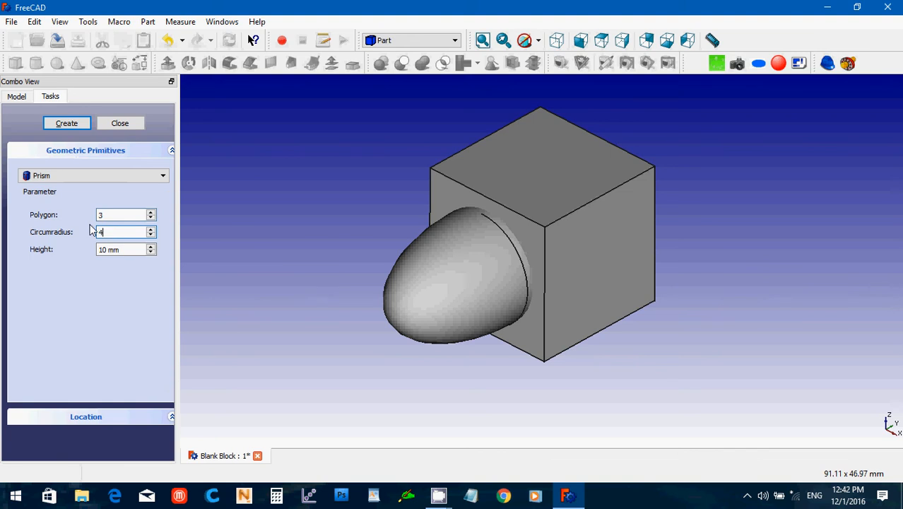
drag(120, 248, 81, 247)
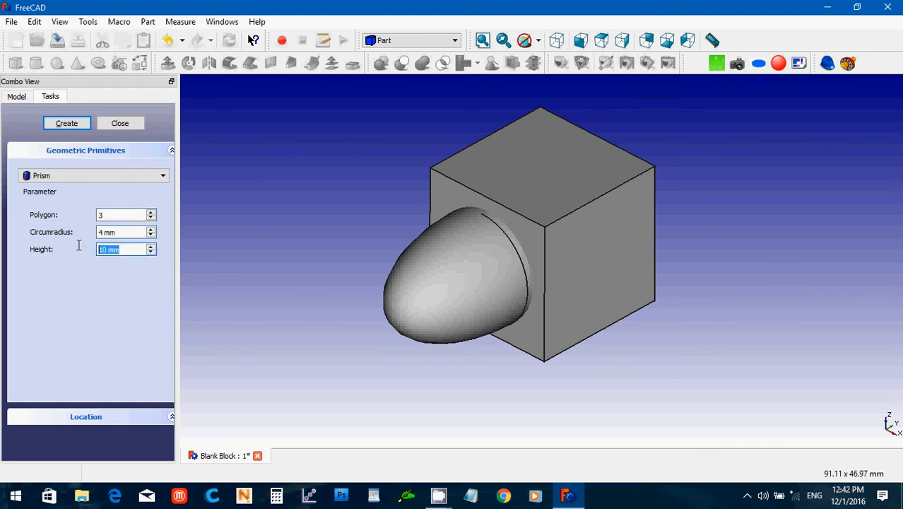
text(2)
click(64, 125)
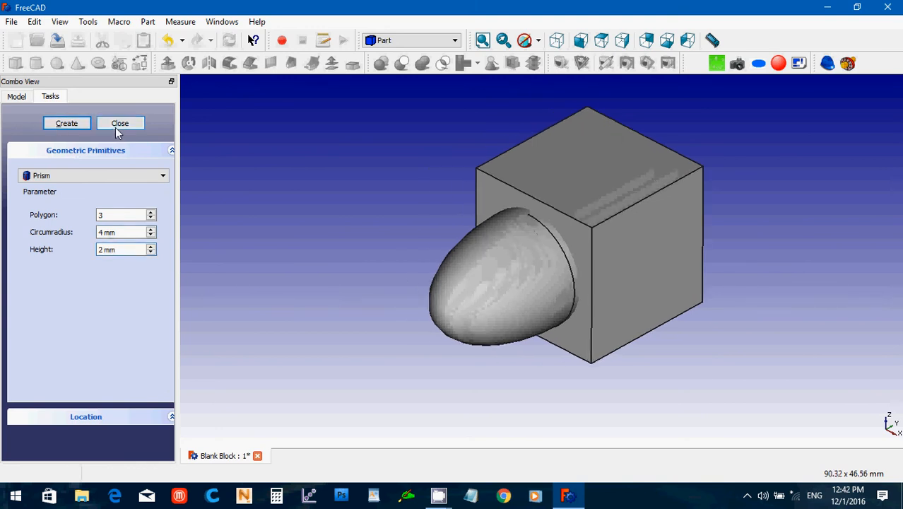
click(116, 133)
- Position the triangular prism above the ellipsoid at y -15 mm and z 19 mm
click(54, 173)
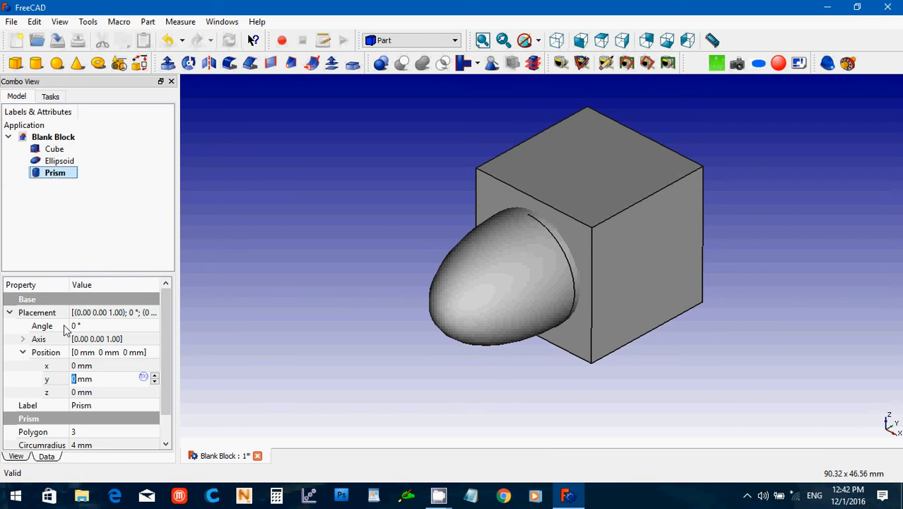
click(91, 378)
drag(92, 377, 56, 371)
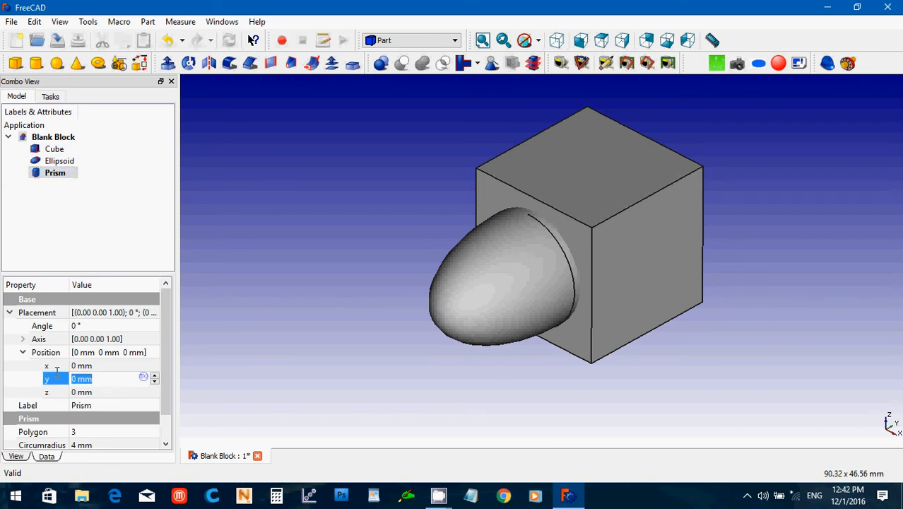
text(-15)
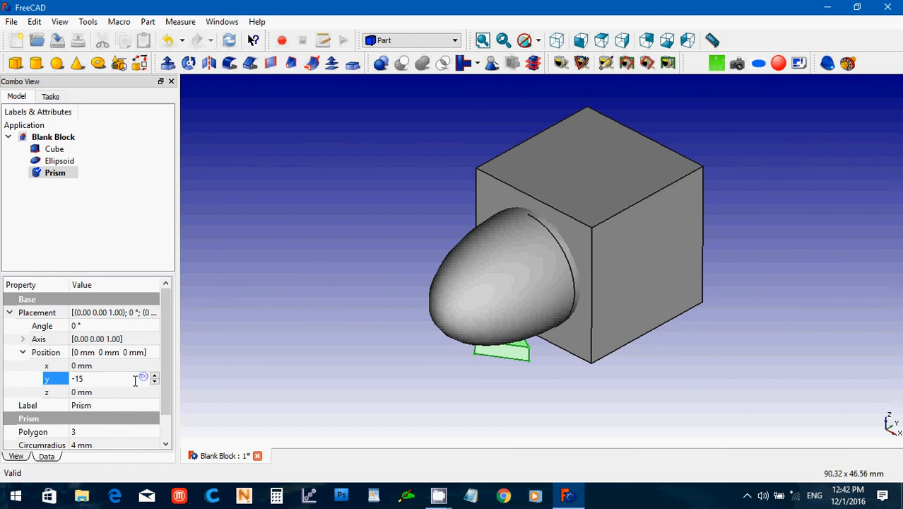
click(106, 392)
text(16)
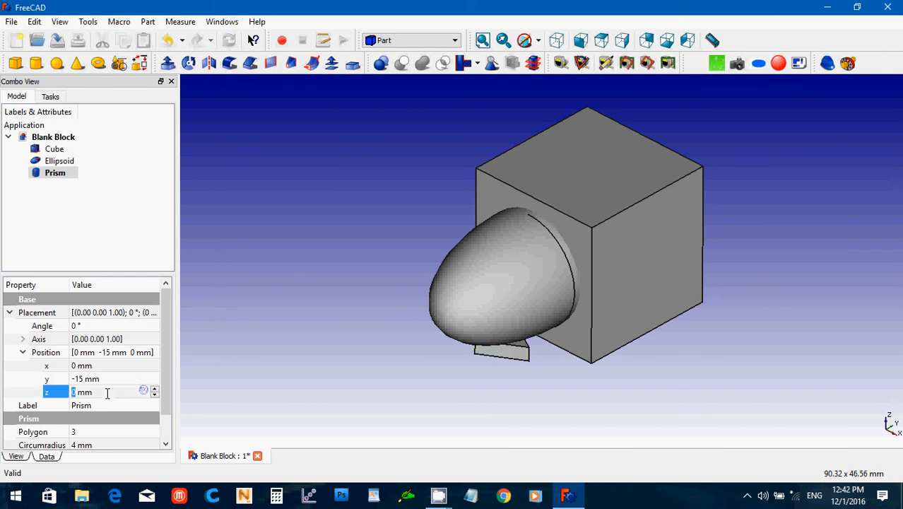
scroll(107, 393, up, 1)
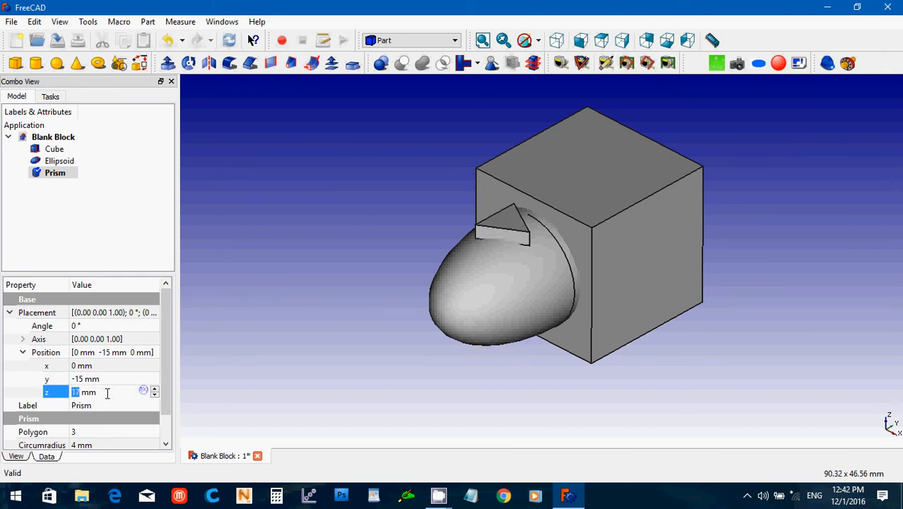
scroll(107, 393, up, 2)
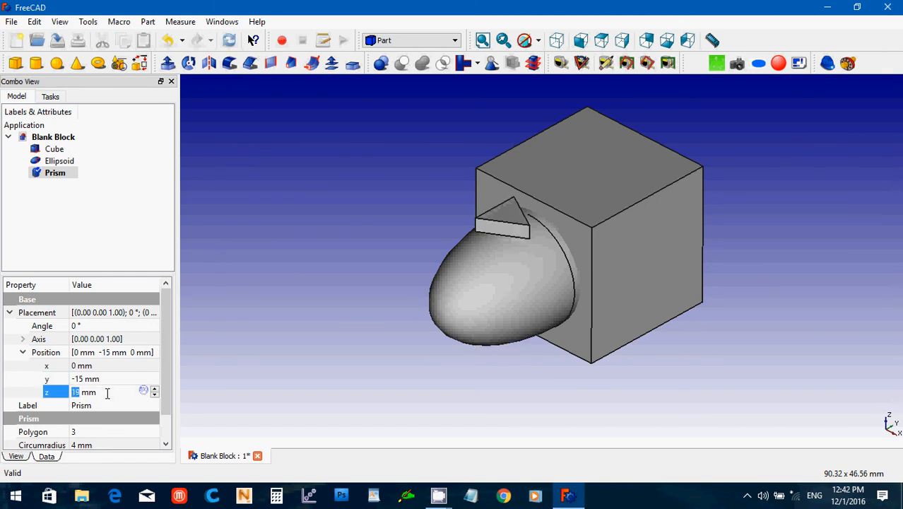
- Rotate the prism 45° about the Y axis by setting its axis to y 1, z 0
click(19, 344)
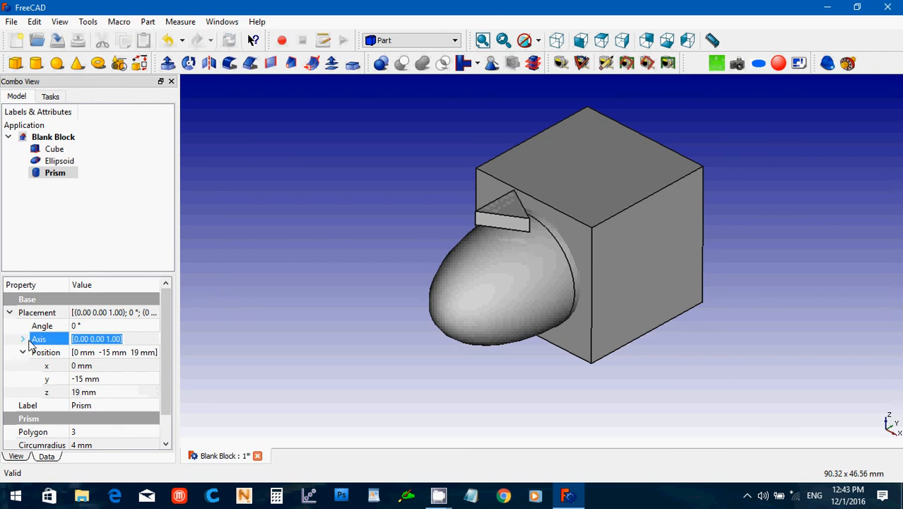
click(22, 340)
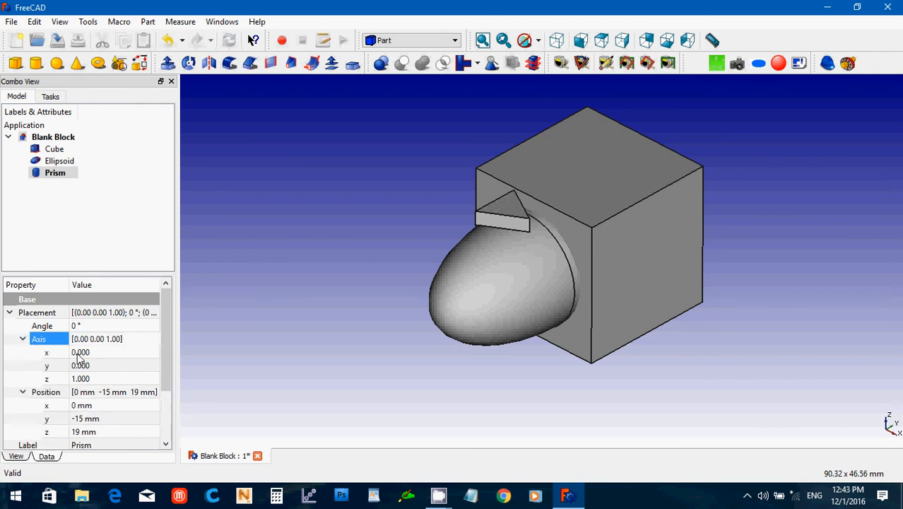
double_click(87, 380)
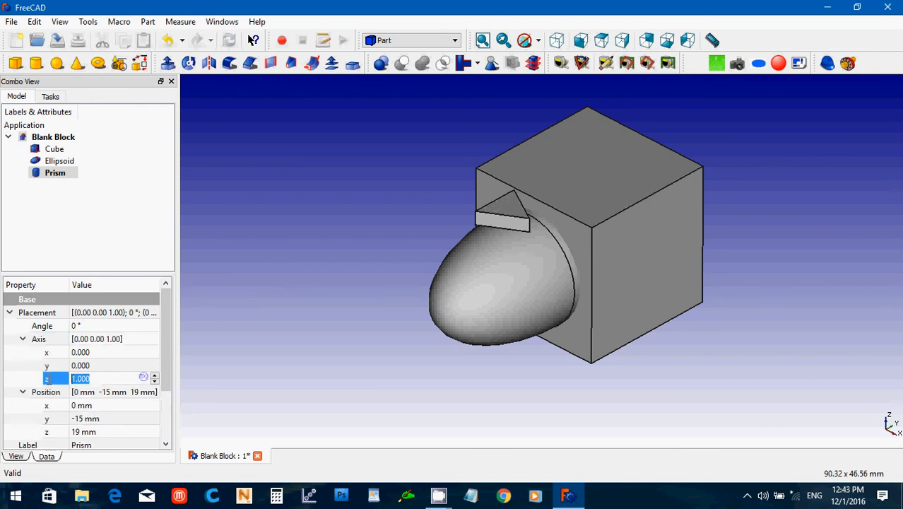
text(0)
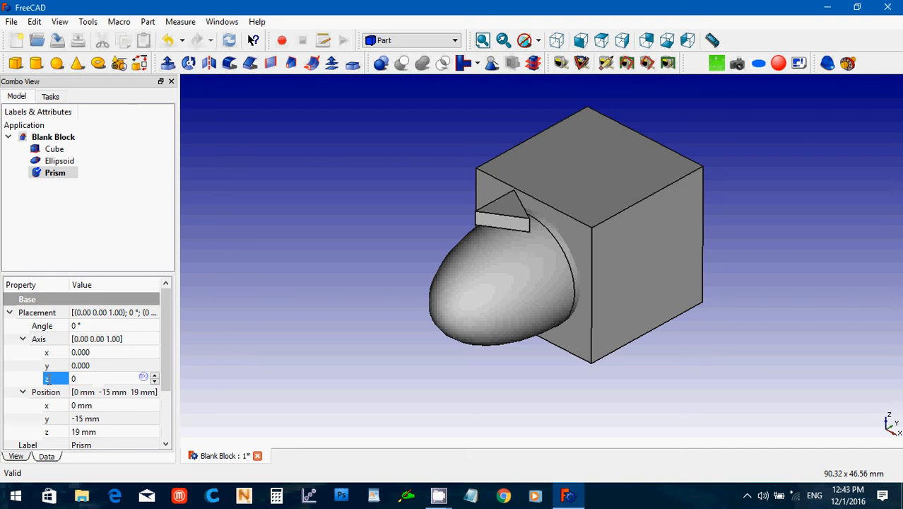
click(97, 366)
text(1)
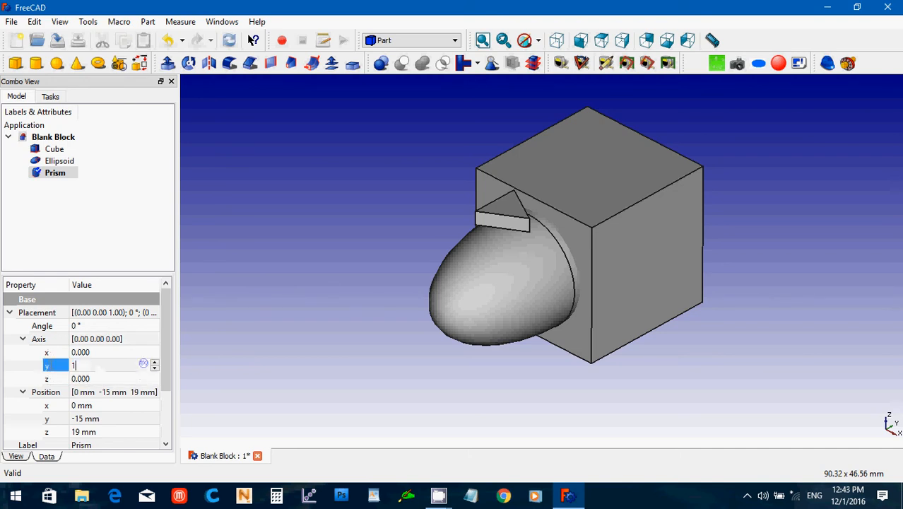
click(87, 324)
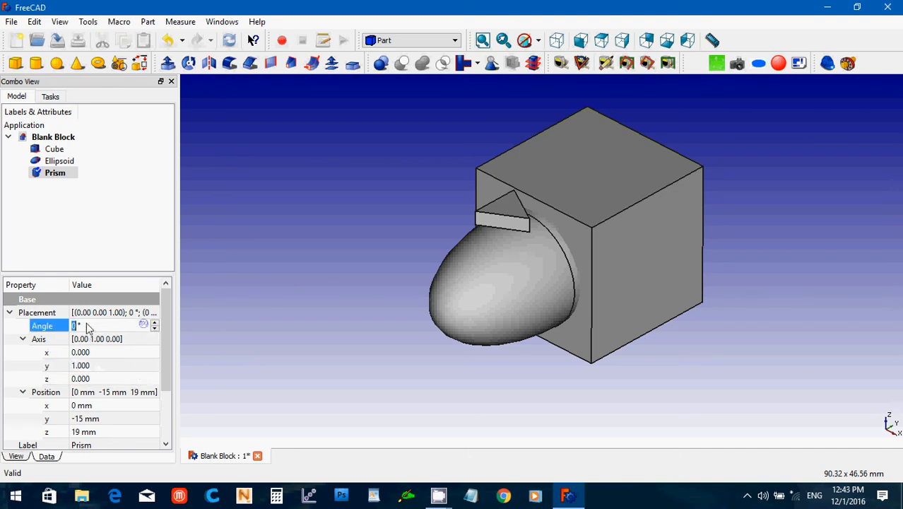
drag(87, 324, 53, 326)
text(45)
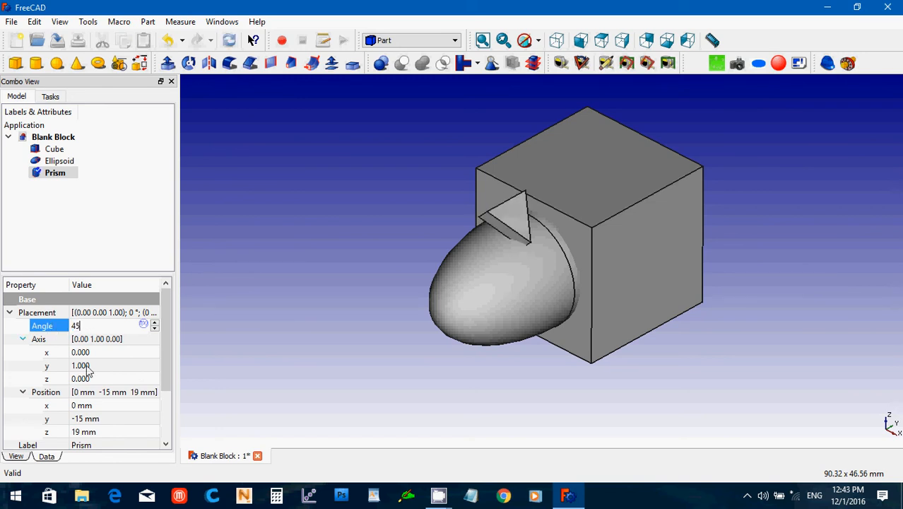
- Shift the prism onto the ellipsoid's side at x 5 mm and z 14 mm
click(101, 407)
scroll(101, 408, up, 3)
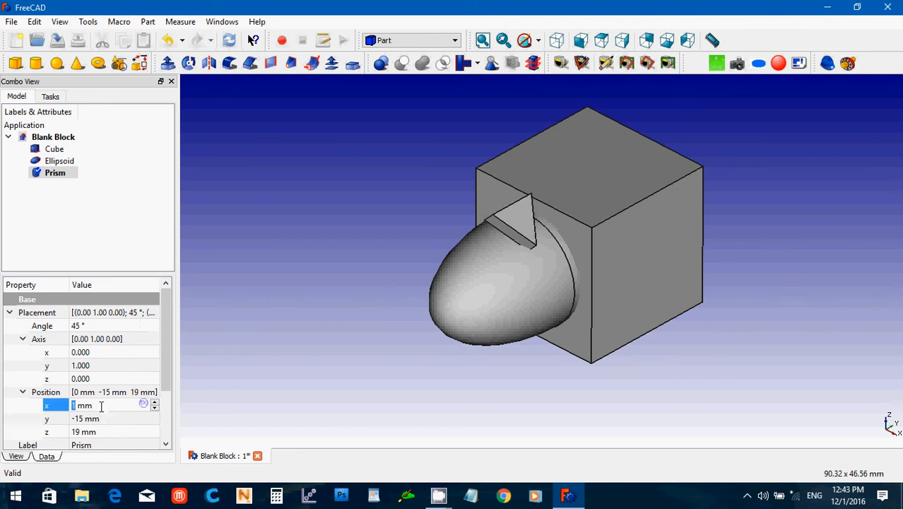
scroll(101, 408, up, 2)
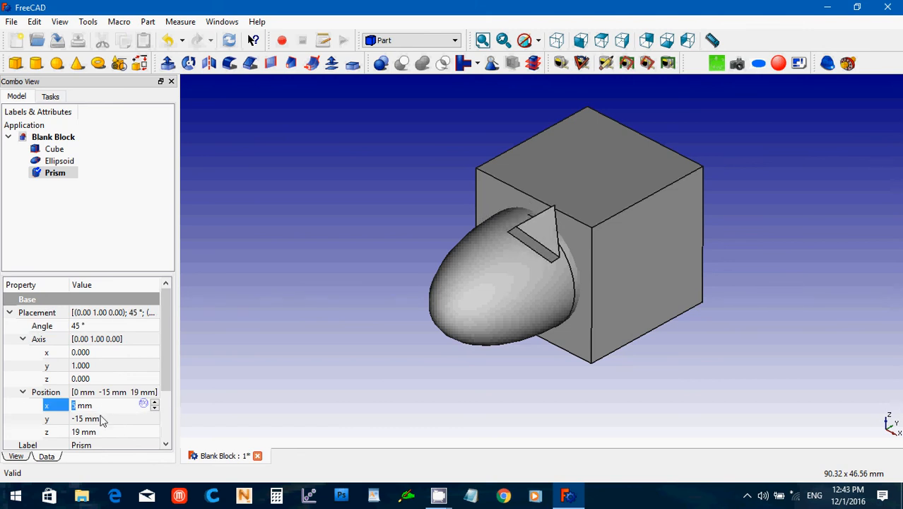
click(98, 433)
scroll(99, 432, down, 5)
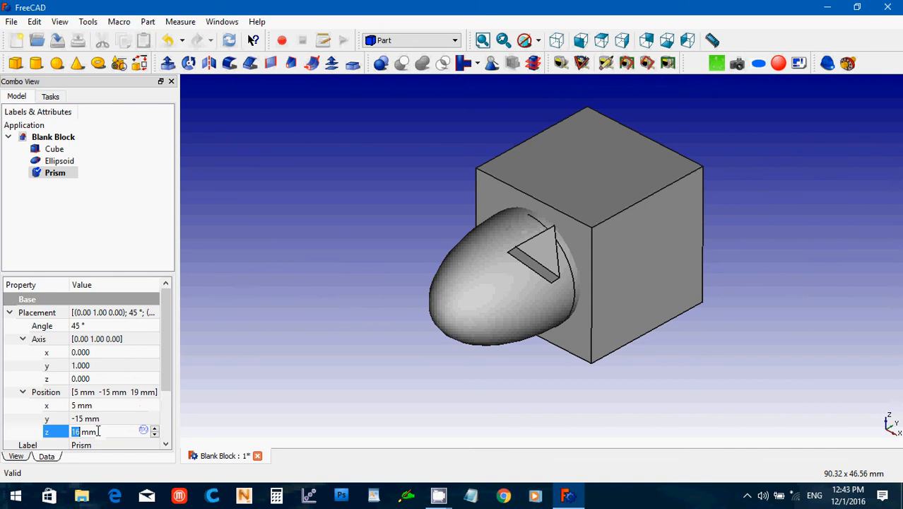
scroll(99, 431, up, 1)
scroll(98, 431, down, 1)
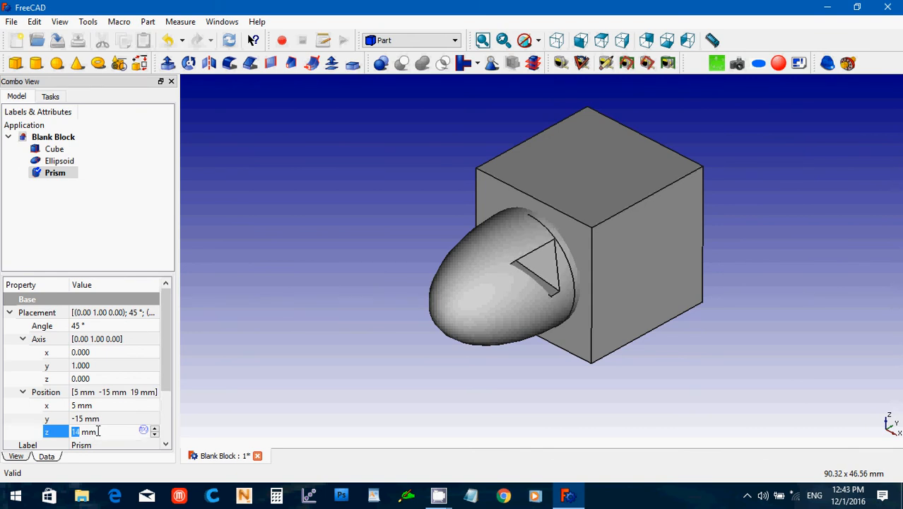
- Try a rotation angle of 50° for the prism and clear the entered angle
click(81, 328)
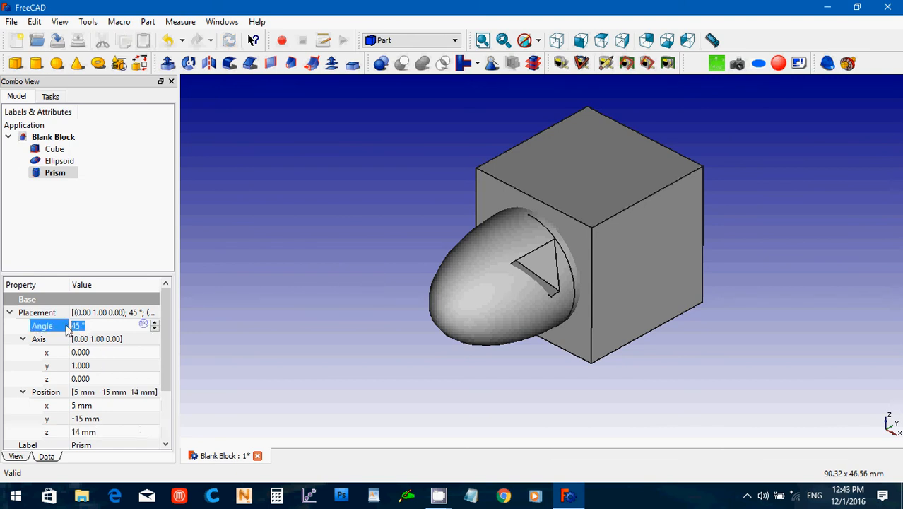
text(50)
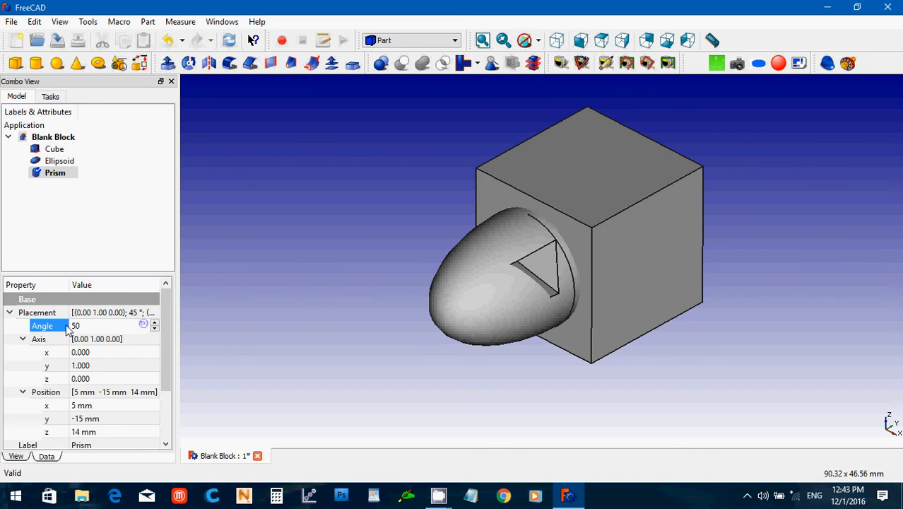
key(BackSpace)
key(BackSpace)
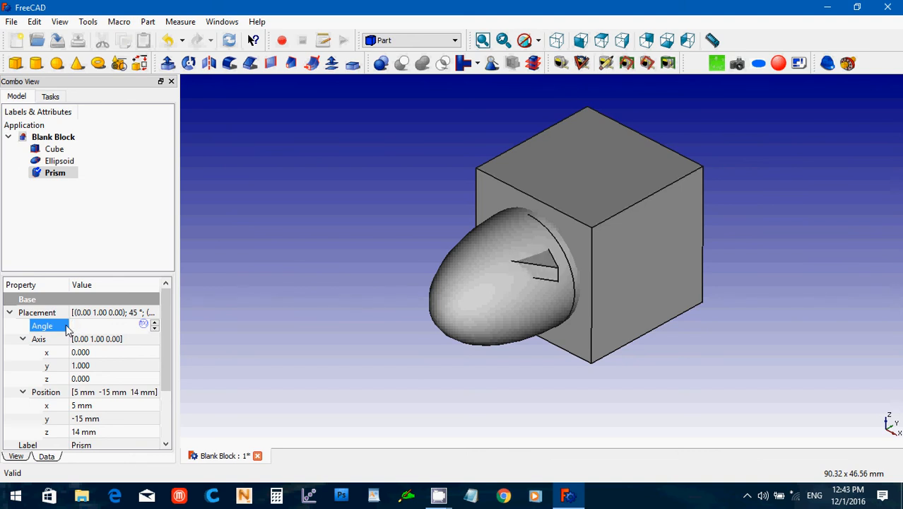
- Set the prism's placement angle to 60° and its X position to 4.5 mm
text(60)
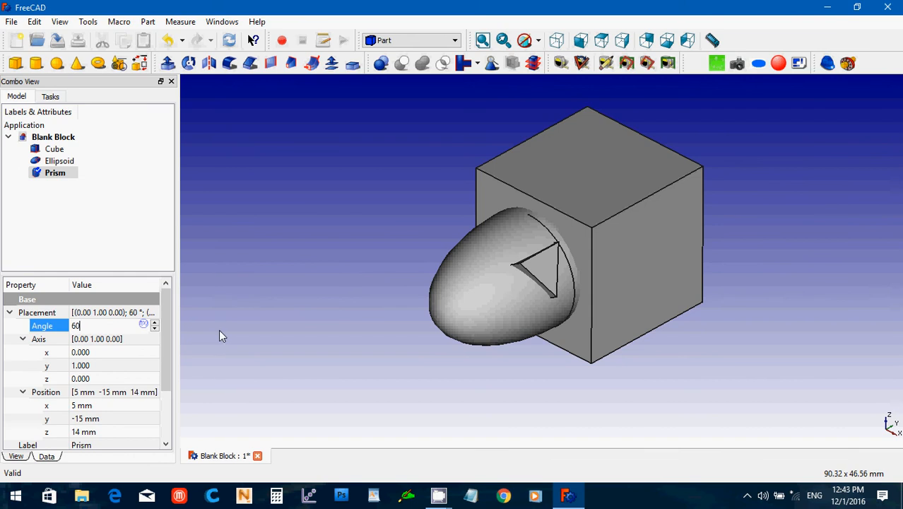
middle_drag(275, 310, 371, 295)
middle_drag(618, 317, 575, 344)
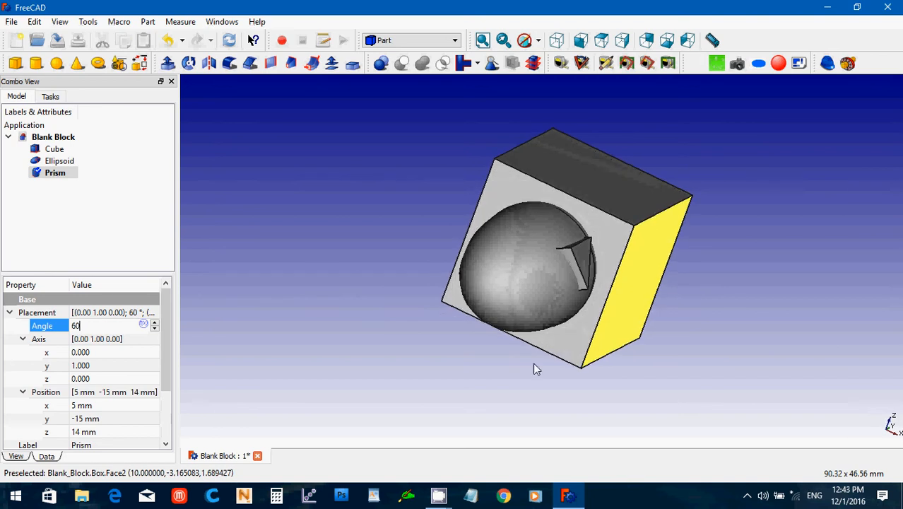
click(93, 408)
drag(93, 409, 71, 411)
text(4.5)
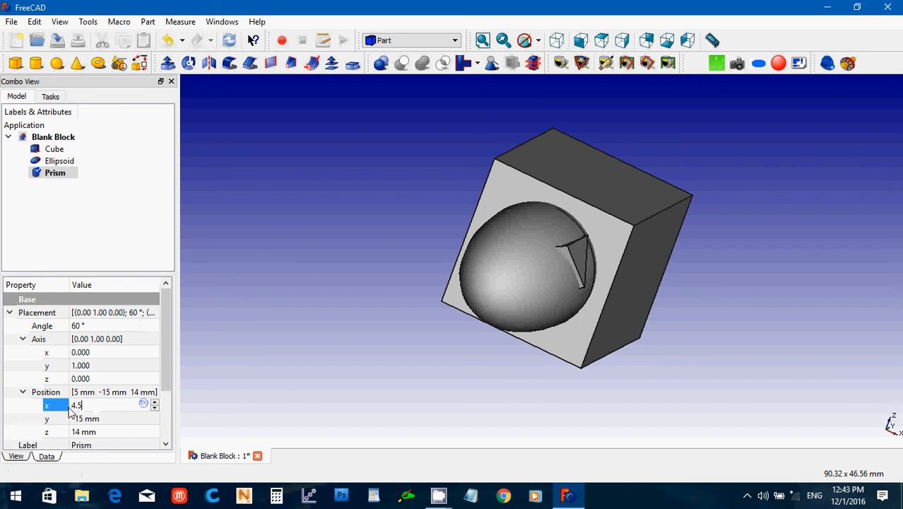
key(Return)
click(291, 278)
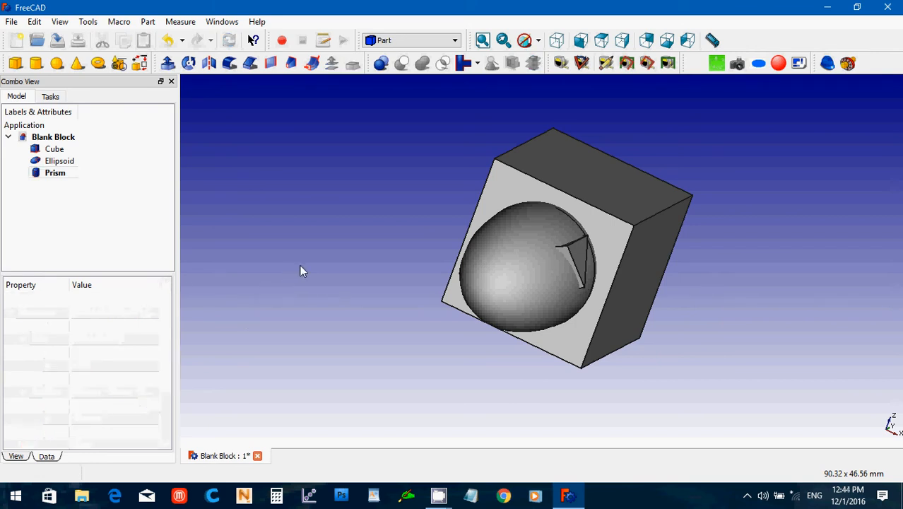
- Mirror the prism across the YZ plane to place a matching one on the ellipsoid's other side
click(61, 173)
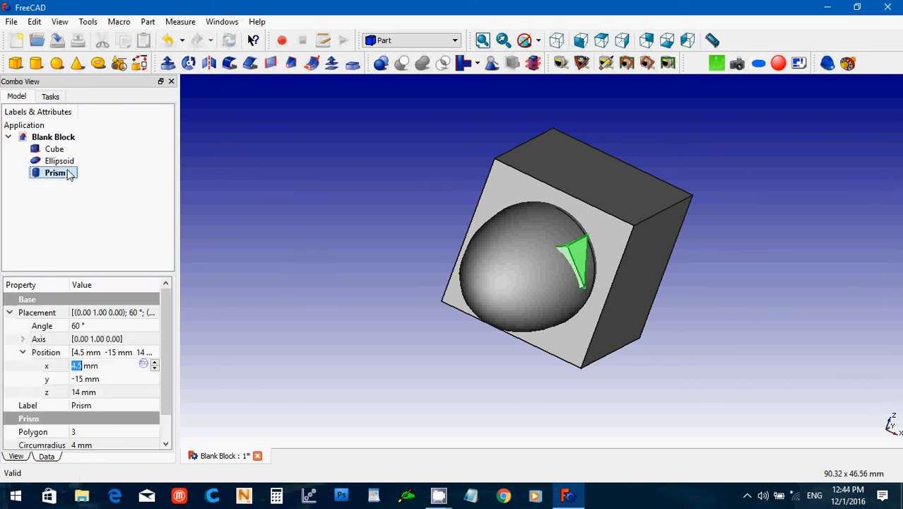
click(209, 63)
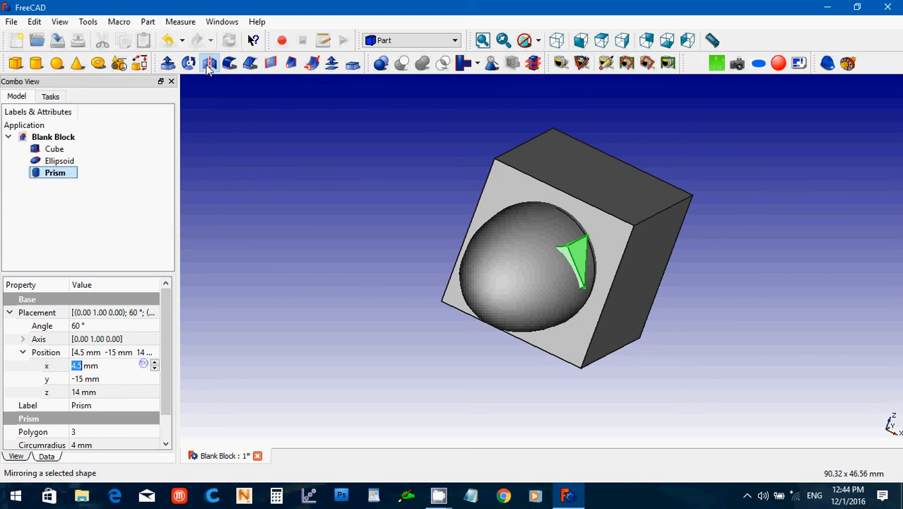
click(109, 304)
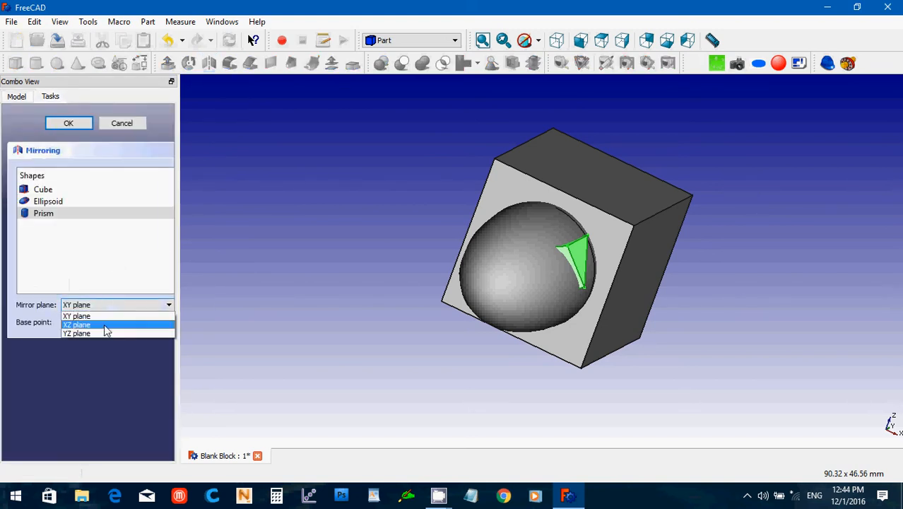
click(101, 333)
click(68, 123)
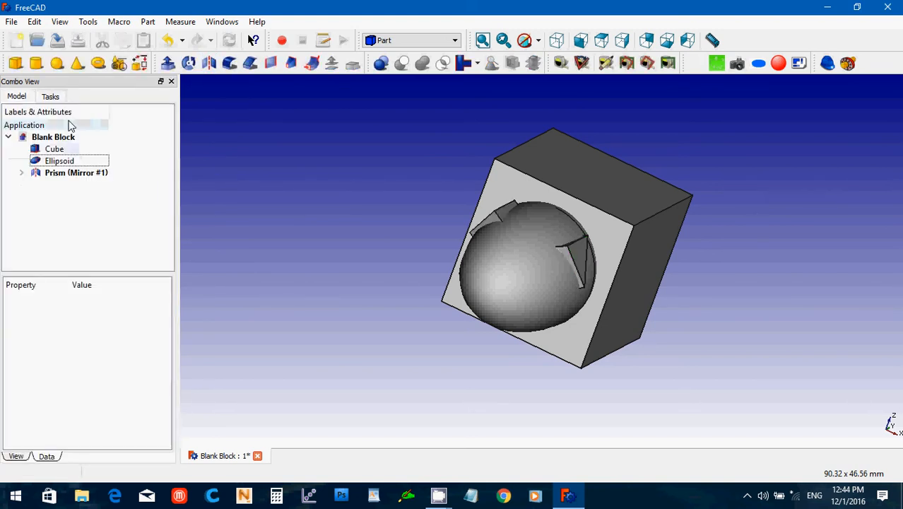
click(263, 212)
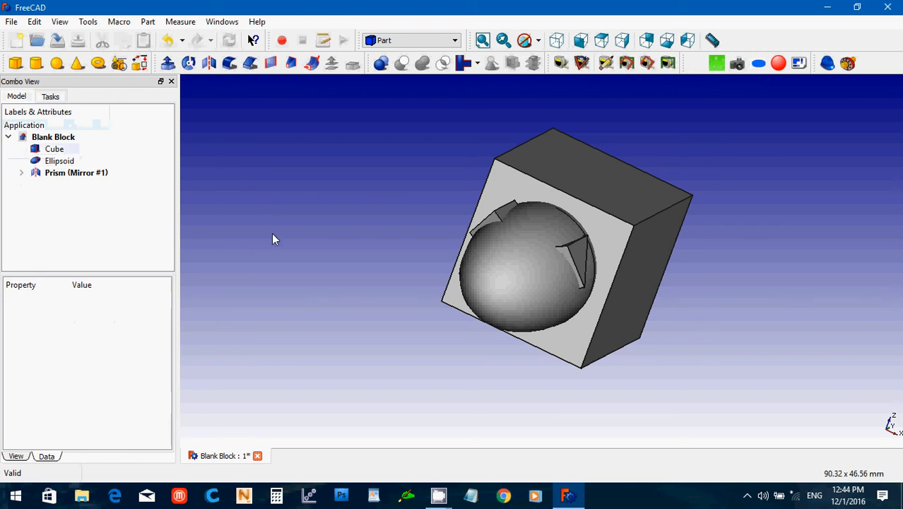
middle_drag(268, 229, 644, 379)
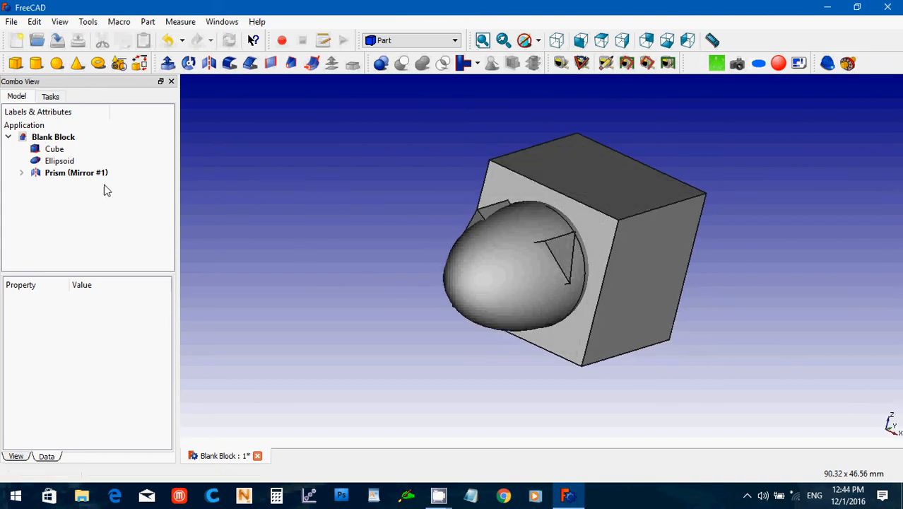
- Cut the original prism out of the ellipsoid with a Boolean Cut
click(21, 172)
click(38, 164)
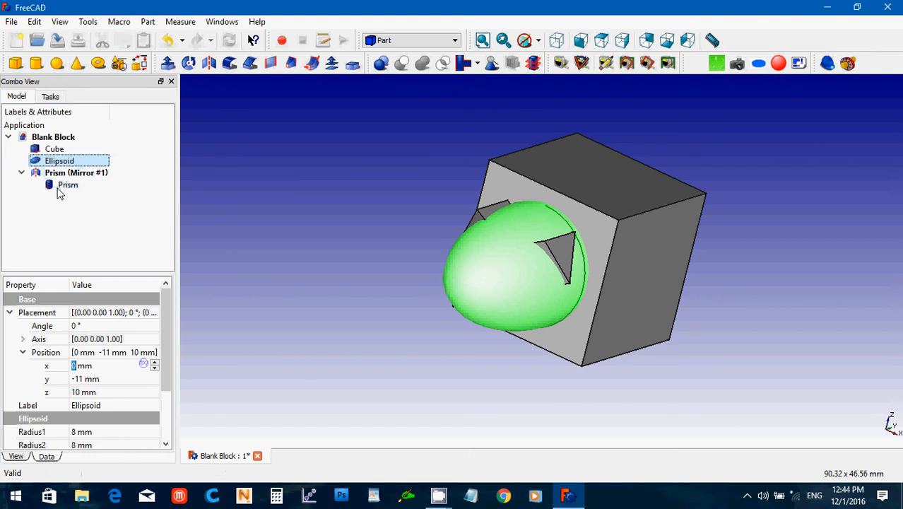
ctrl+click(64, 186)
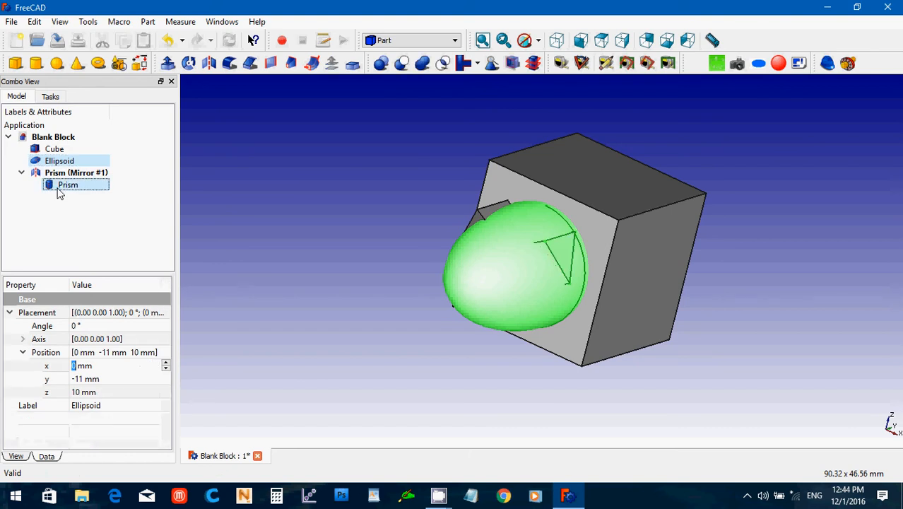
click(399, 67)
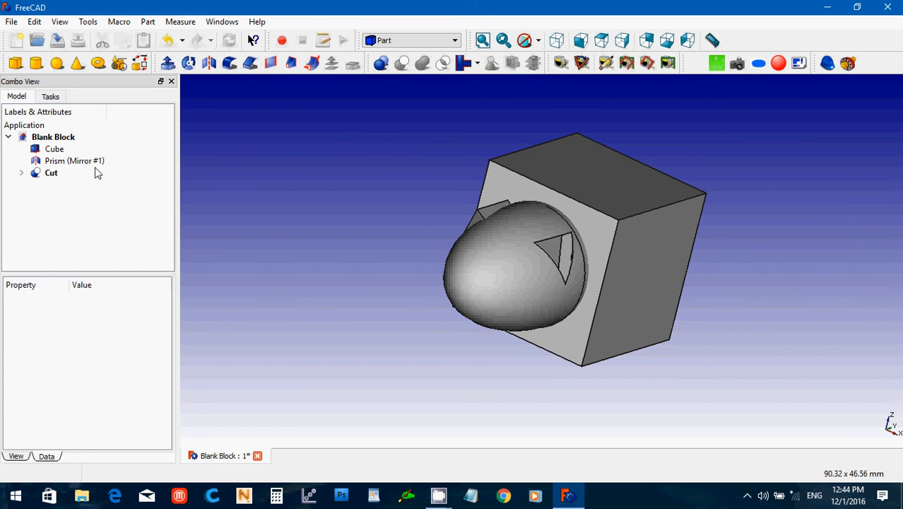
- Cut the mirrored prism out of the already cut ellipsoid to form the second eye opening
click(55, 174)
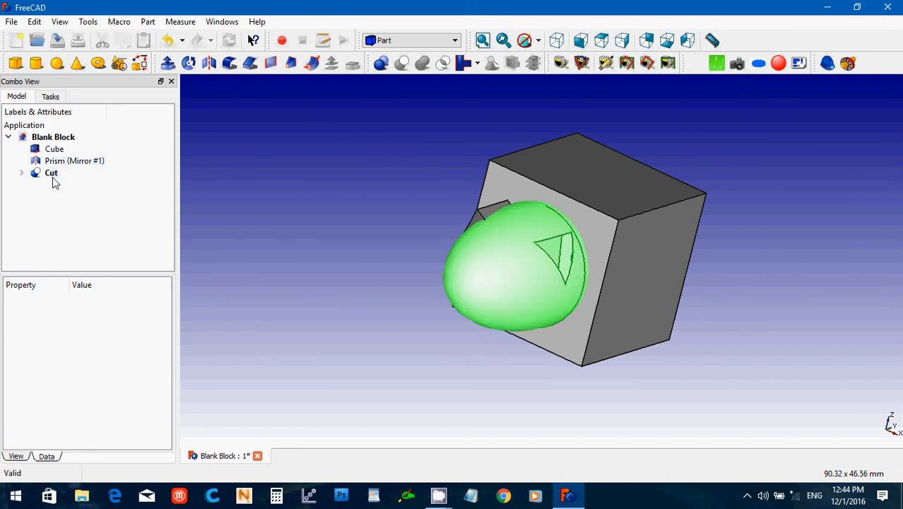
ctrl+click(62, 161)
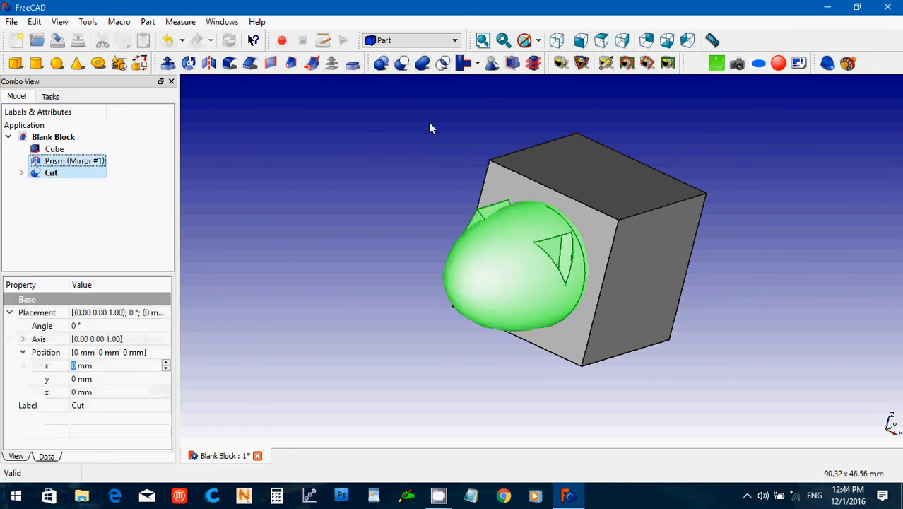
click(401, 63)
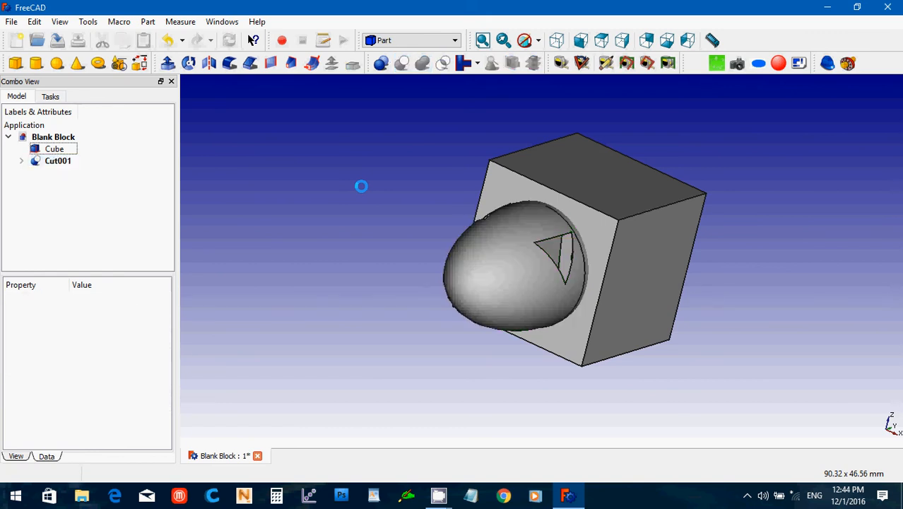
- Set the X position of the original prism inside the nested cut to 4.75 mm
middle_drag(375, 213, 461, 264)
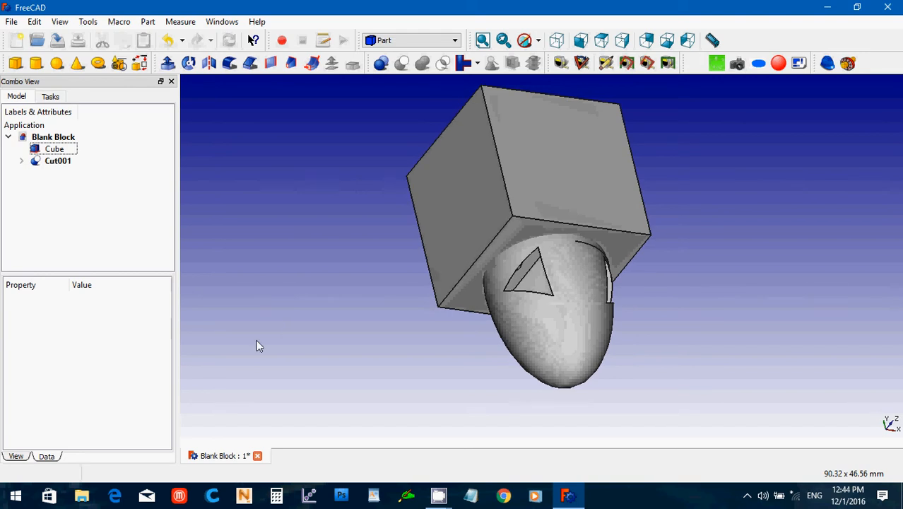
scroll(256, 339, up, 10)
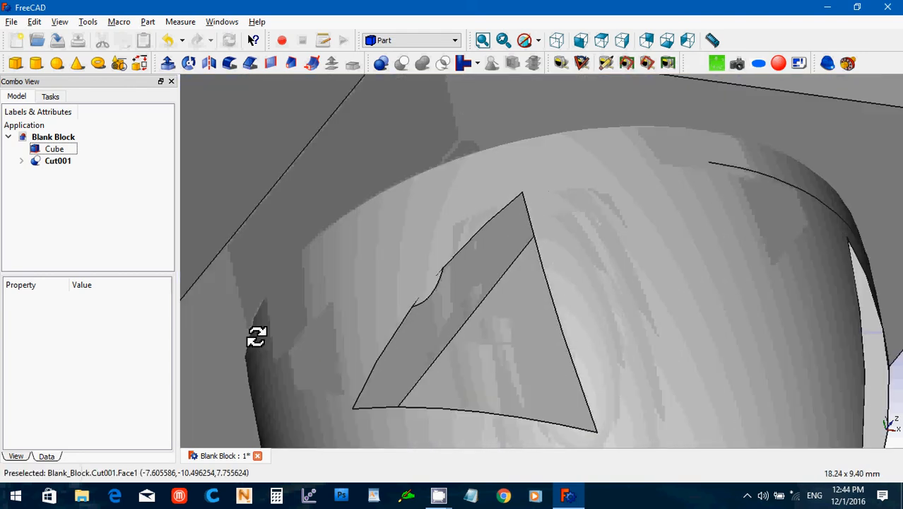
middle_drag(256, 339, 565, 134)
click(22, 161)
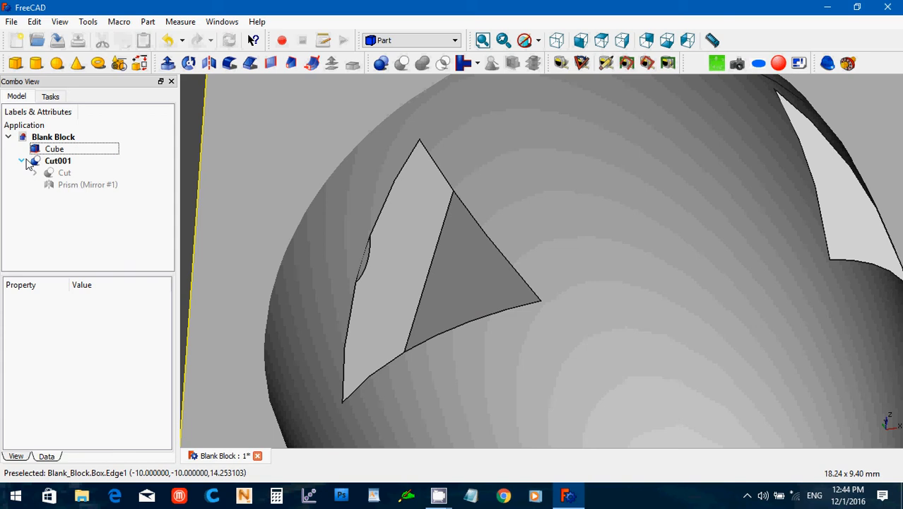
click(35, 172)
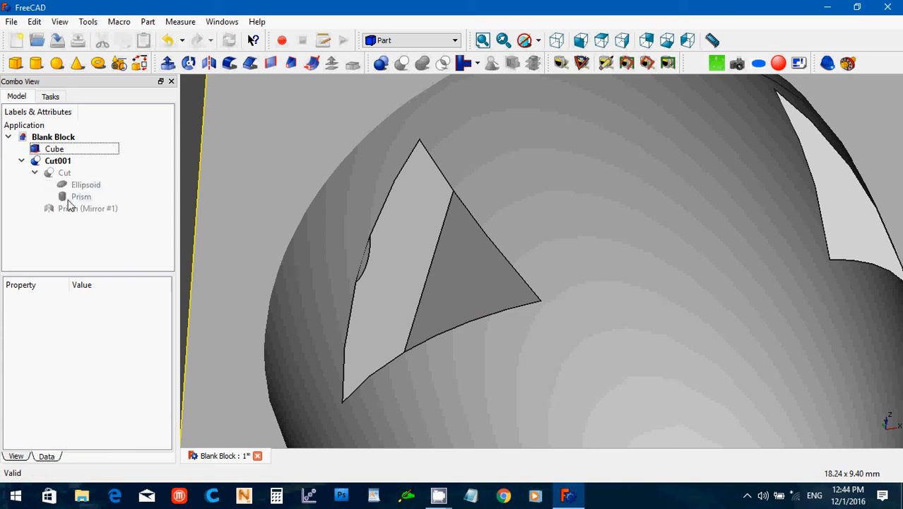
click(78, 197)
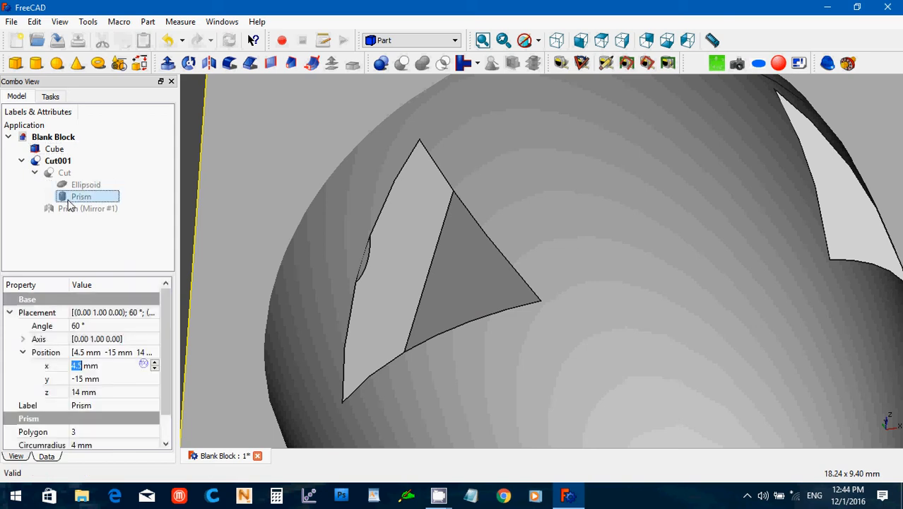
click(82, 365)
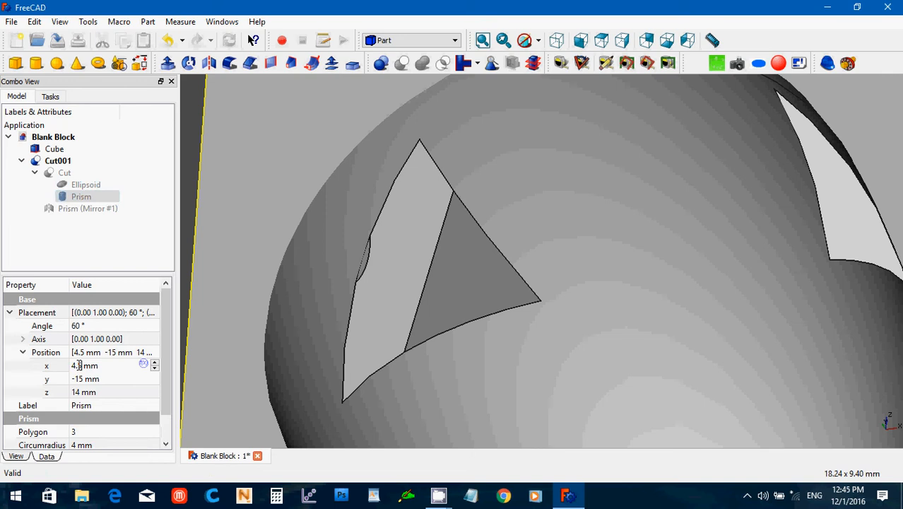
text(7)
key(Return)
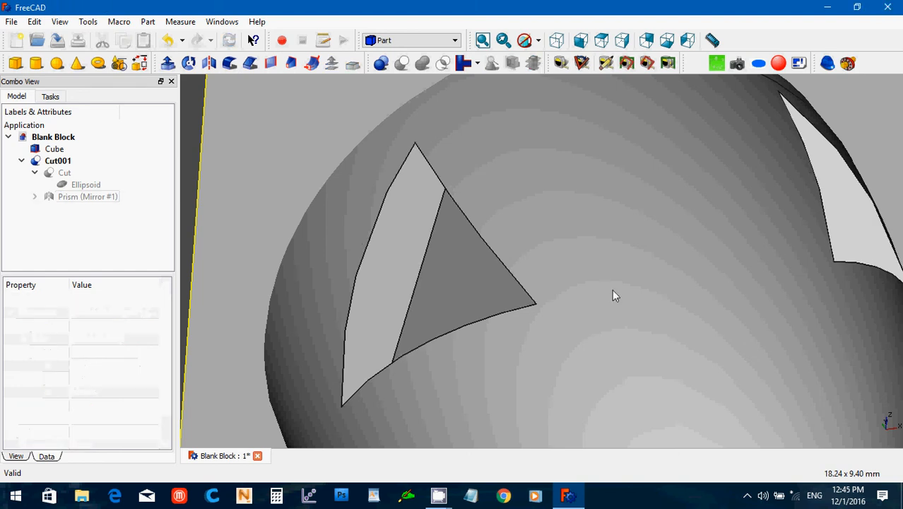
scroll(644, 246, down, 2)
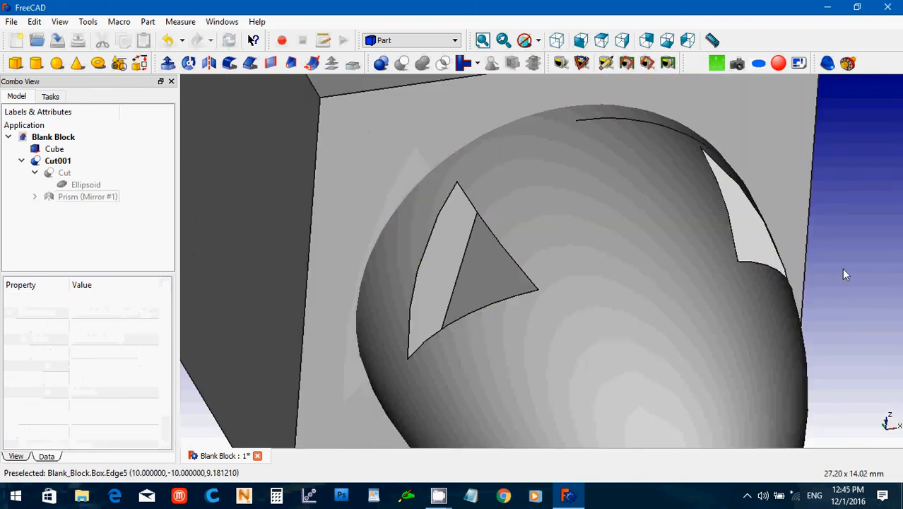
middle_drag(842, 268, 810, 296)
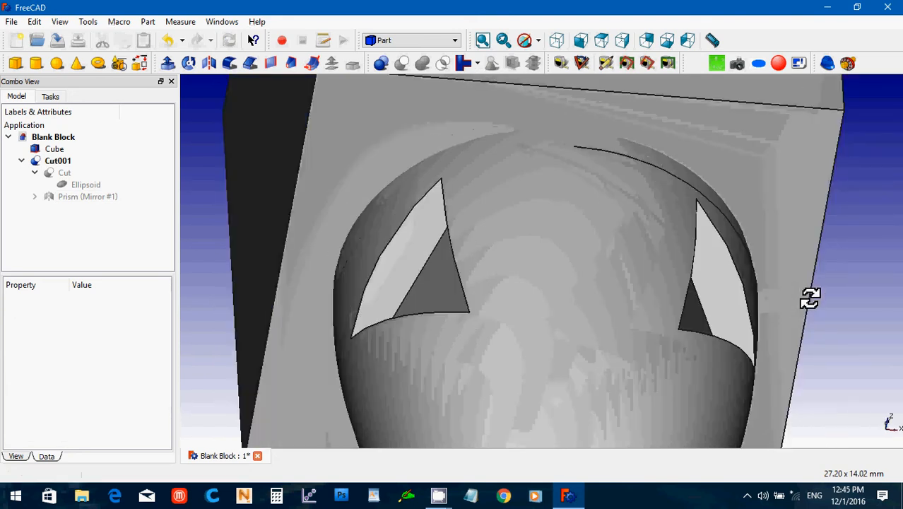
click(22, 161)
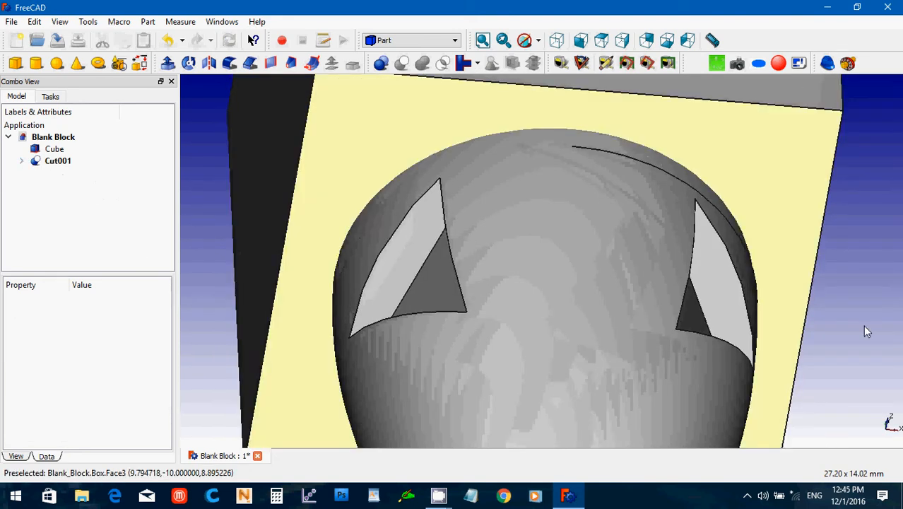
- Duplicate the original prism nested under the mirrored shape and make the copy visible
scroll(859, 326, down, 5)
middle_drag(812, 338, 705, 317)
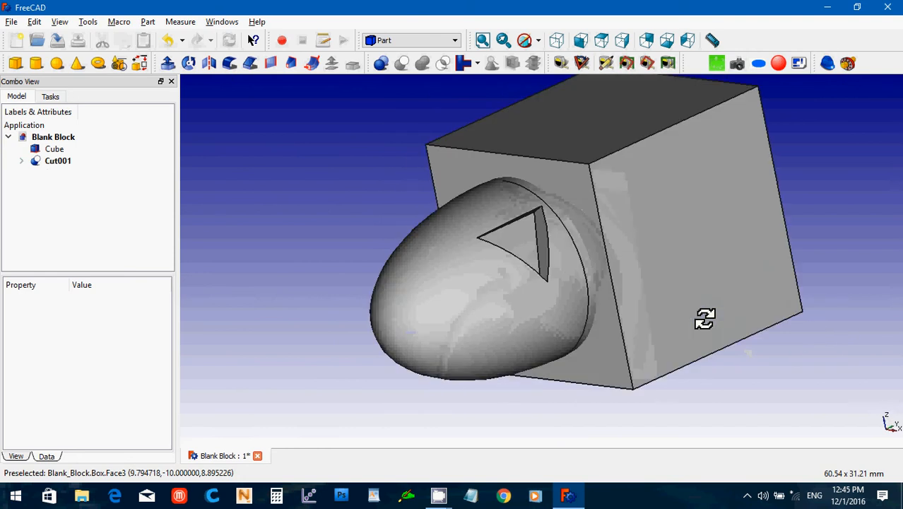
mouse_move(364, 383)
middle_down()
mouse_move(295, 304)
mouse_move(365, 315)
middle_up()
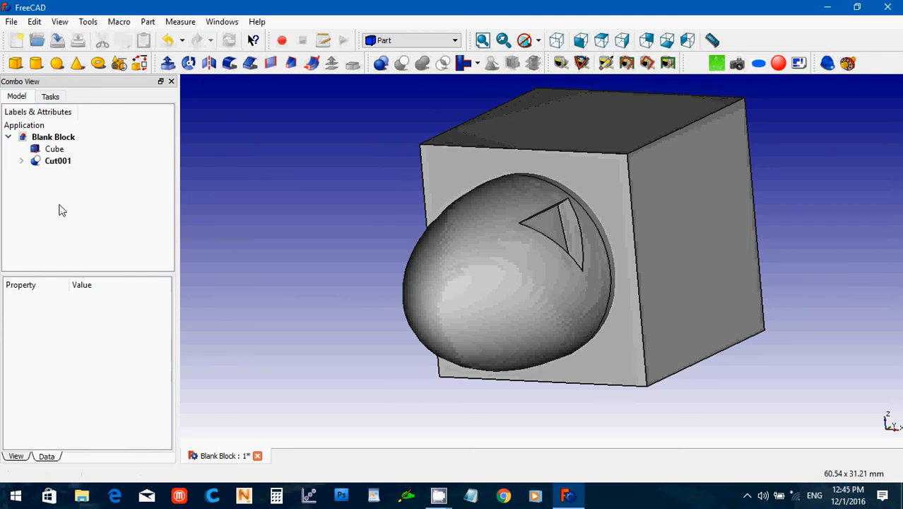
click(21, 160)
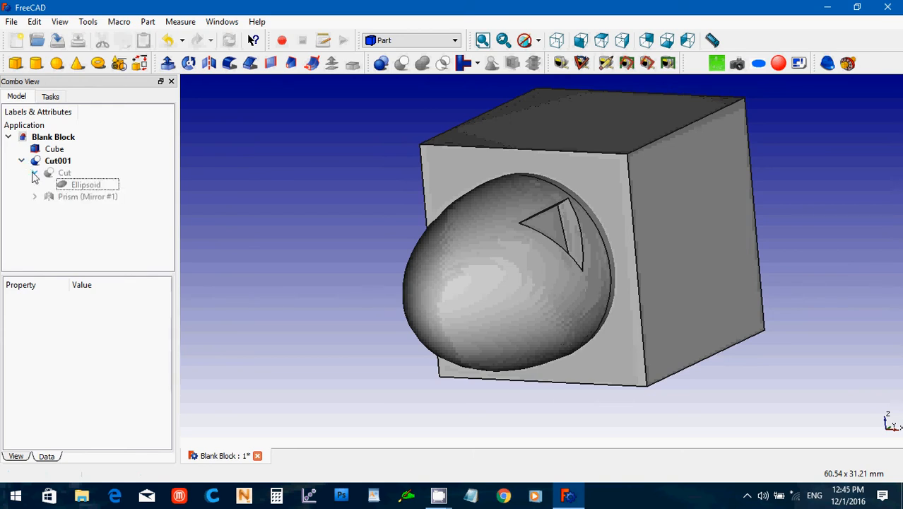
click(34, 197)
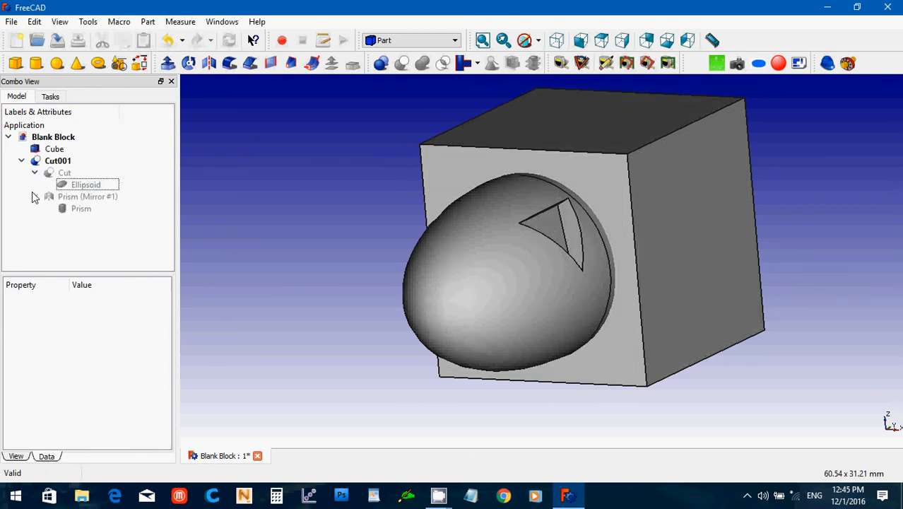
click(72, 209)
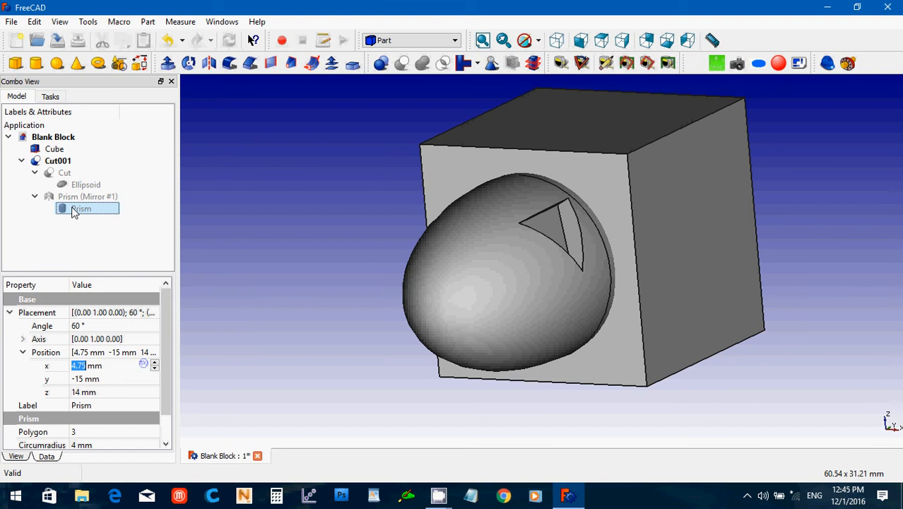
key(ctrl+c)
key(ctrl+v)
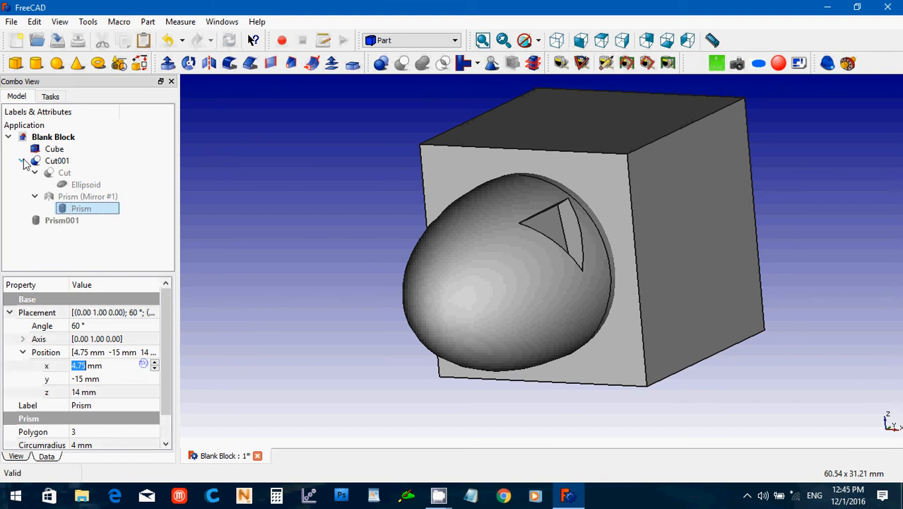
click(22, 161)
click(41, 177)
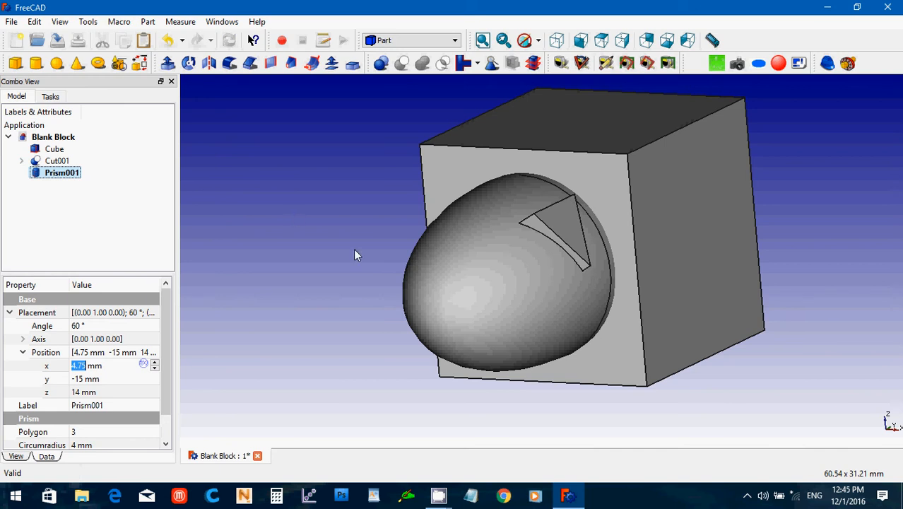
- Set the copied prism's placement angle to 90°
click(88, 327)
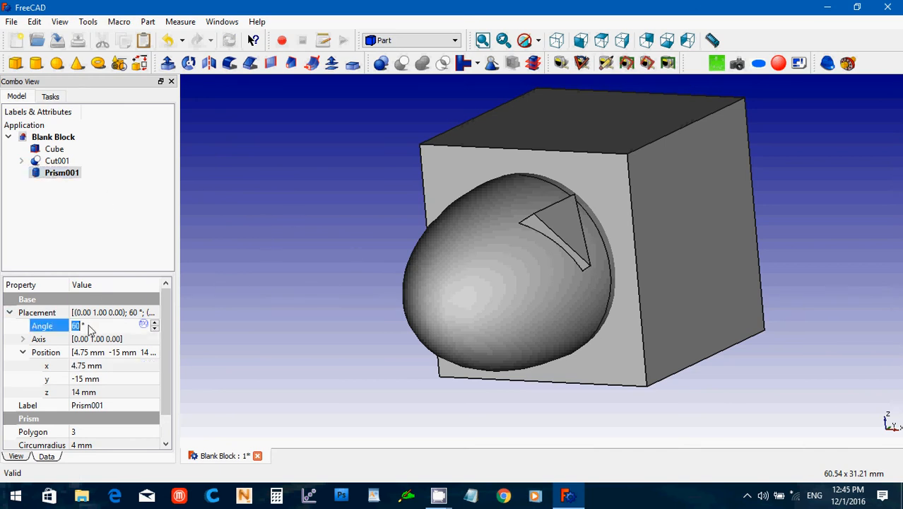
drag(88, 327, 56, 329)
text(90)
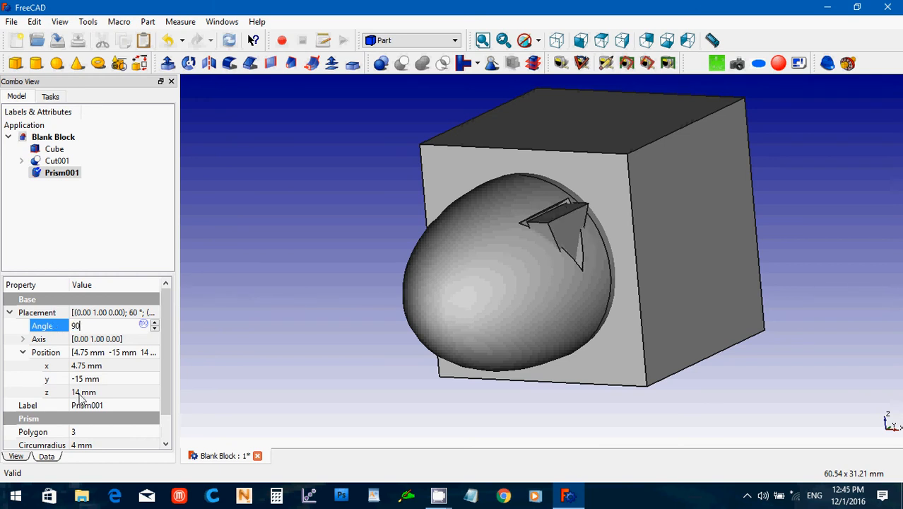
- Set the copied prism's circumradius to 1.5 mm
drag(166, 386, 165, 416)
click(110, 417)
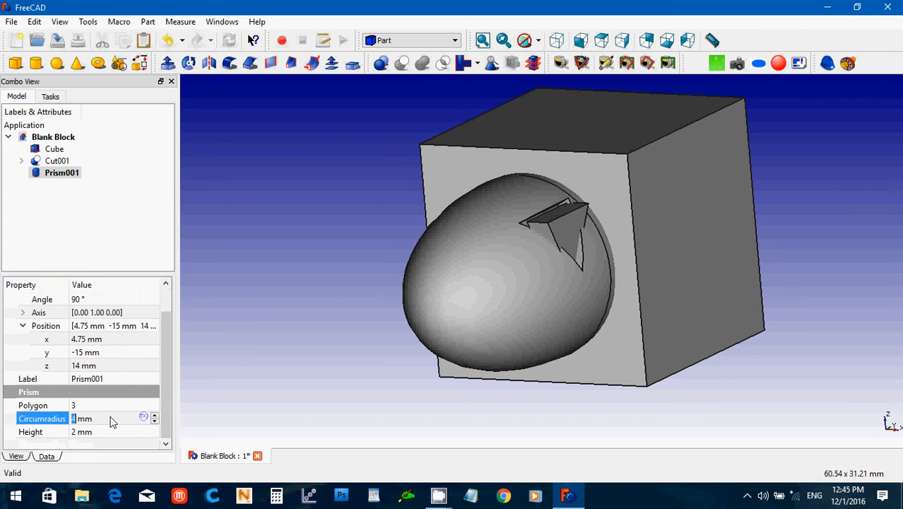
drag(100, 418, 40, 418)
text(1)
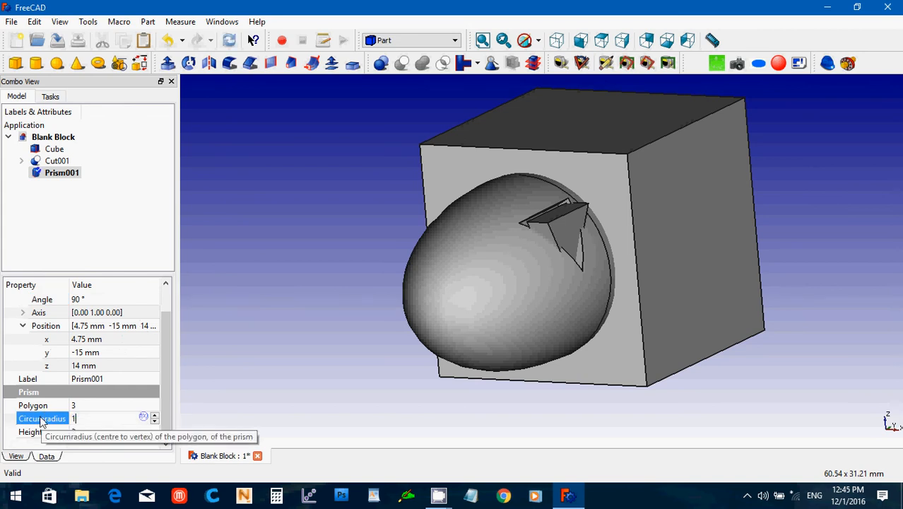
key(Return)
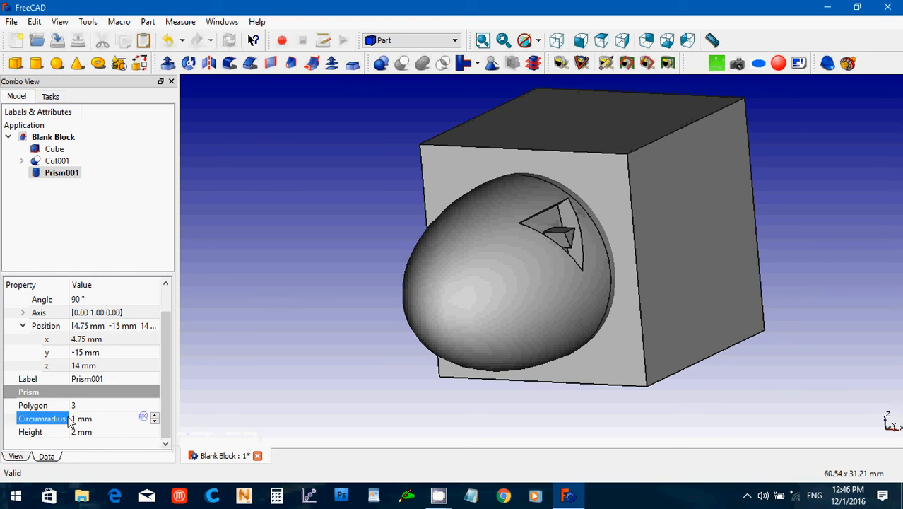
click(94, 417)
text(1.5)
key(Return)
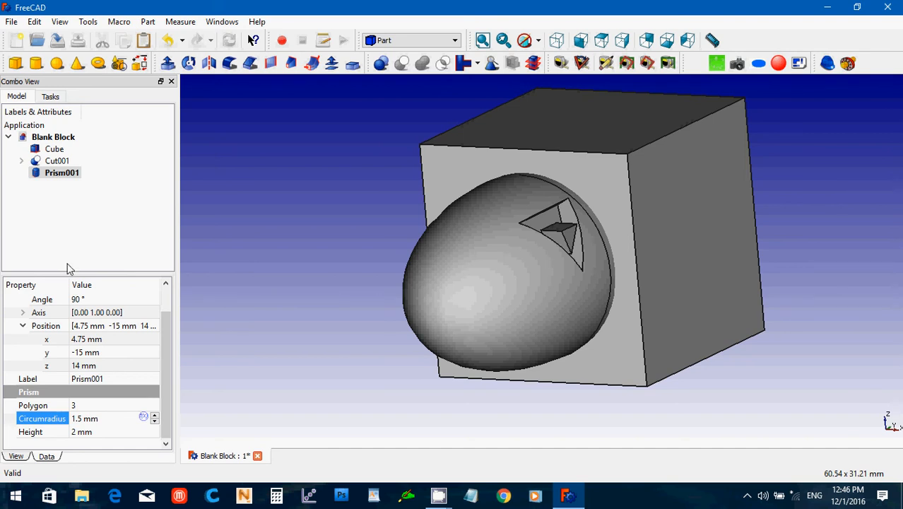
- Set the small prism's position to -18 mm in Y and 9 mm in Z, below the eye opening
click(106, 356)
scroll(106, 354, down, 4)
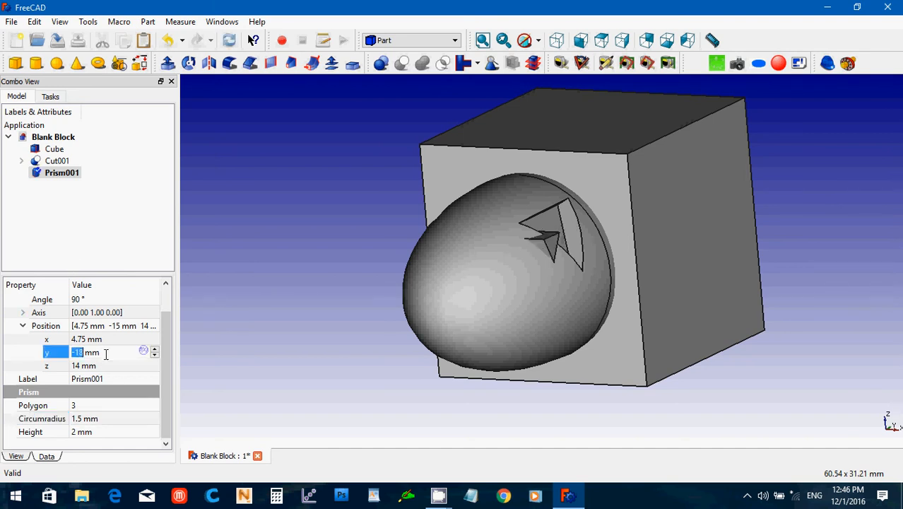
scroll(106, 354, up, 1)
click(107, 339)
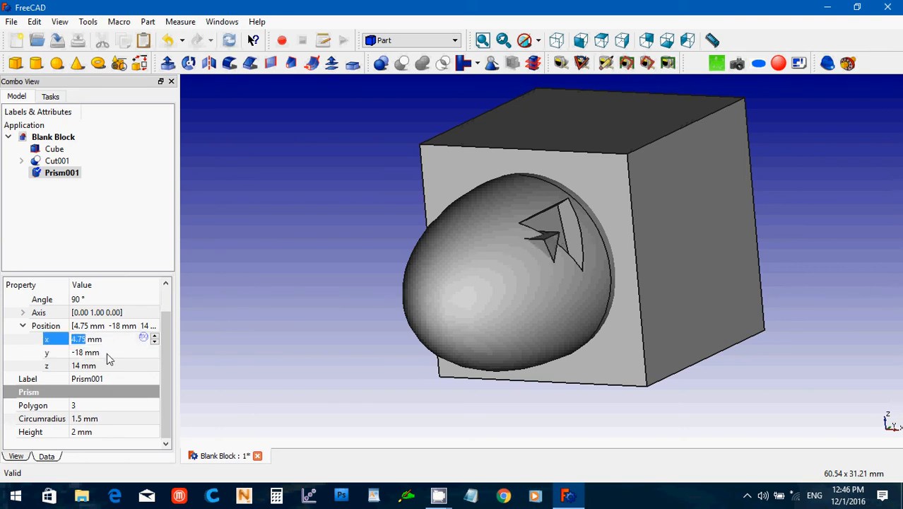
click(108, 365)
scroll(108, 368, down, 4)
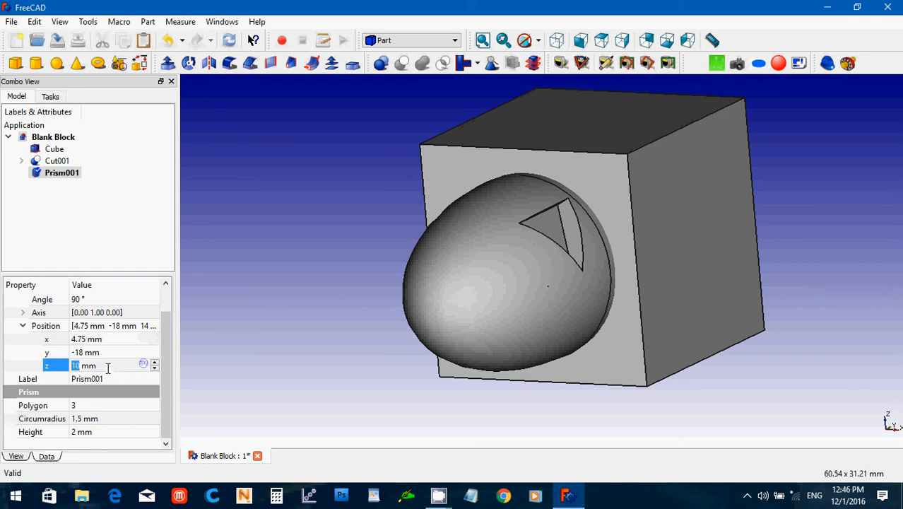
scroll(108, 367, down, 1)
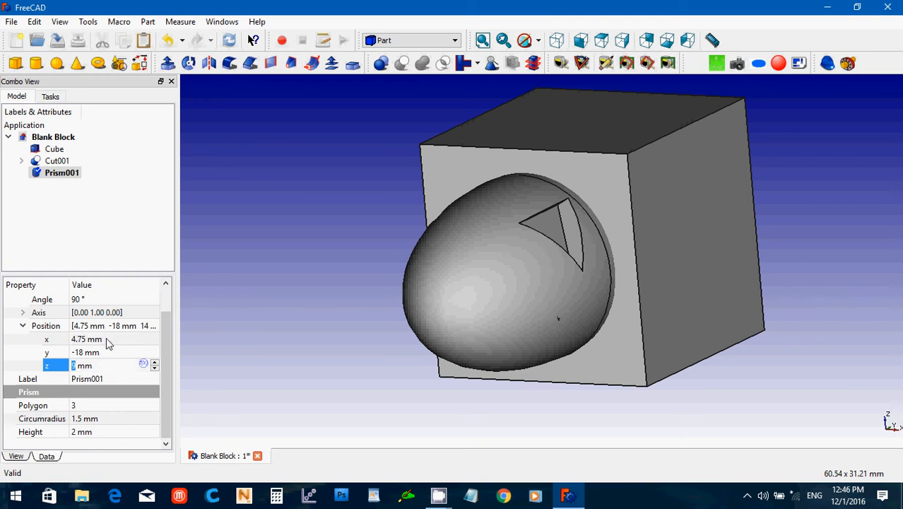
- Set the small prism's X position to 5.5 mm so it sits on the ellipsoid's surface
click(107, 339)
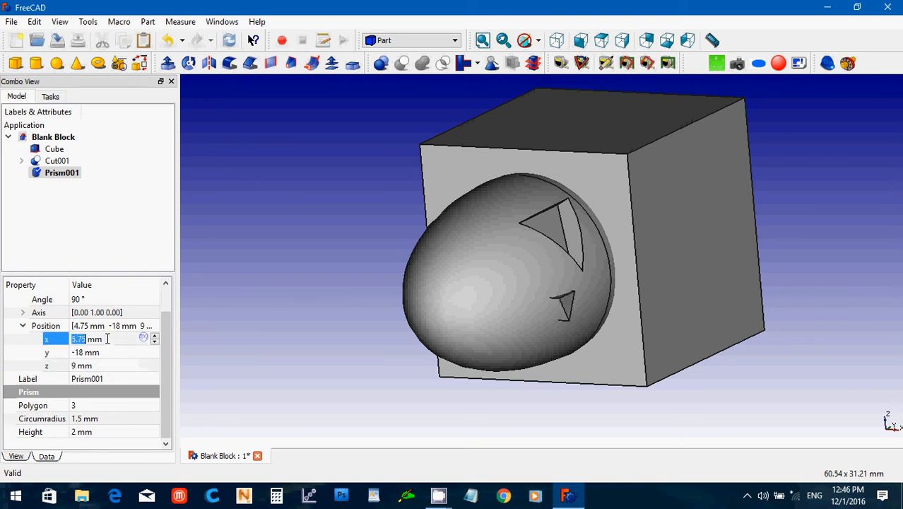
drag(106, 339, 63, 345)
text(4)
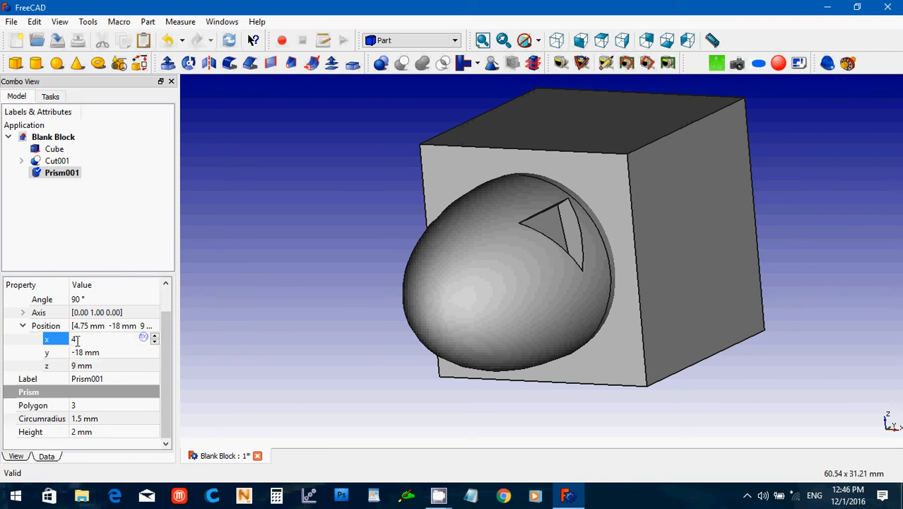
key(Return)
text(5.5)
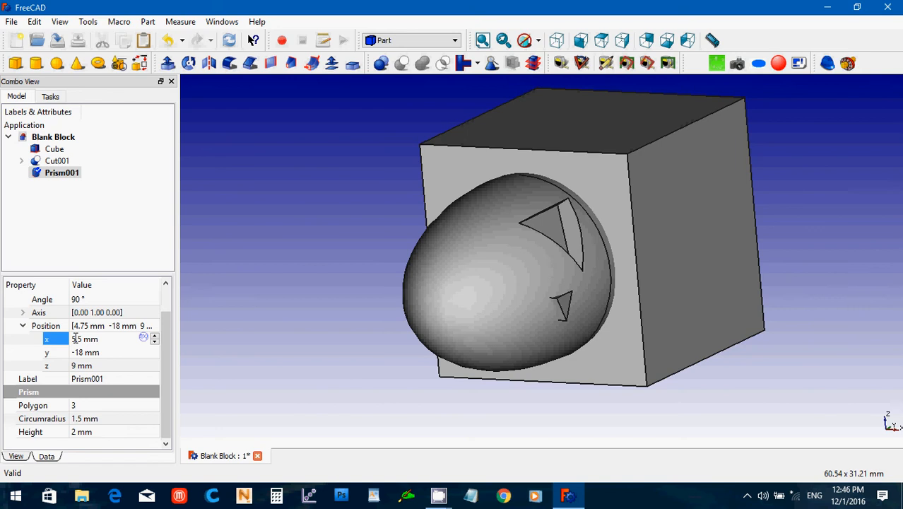
click(245, 318)
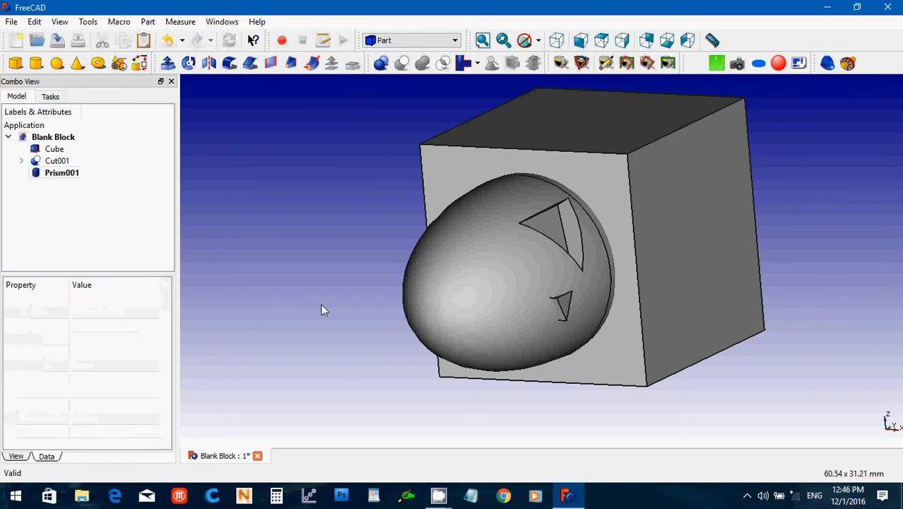
- Duplicate the small 1.5 mm circumradius prism below the eye opening
click(61, 172)
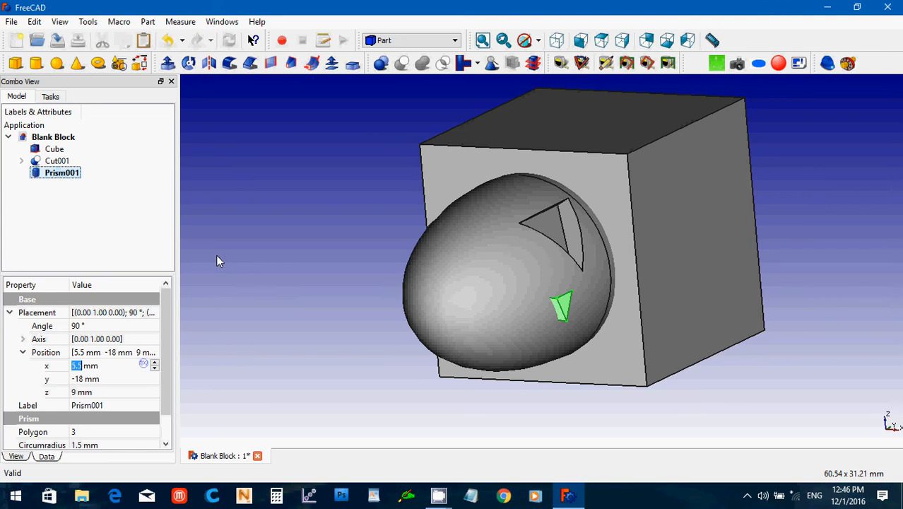
key(ctrl+c)
key(ctrl+v)
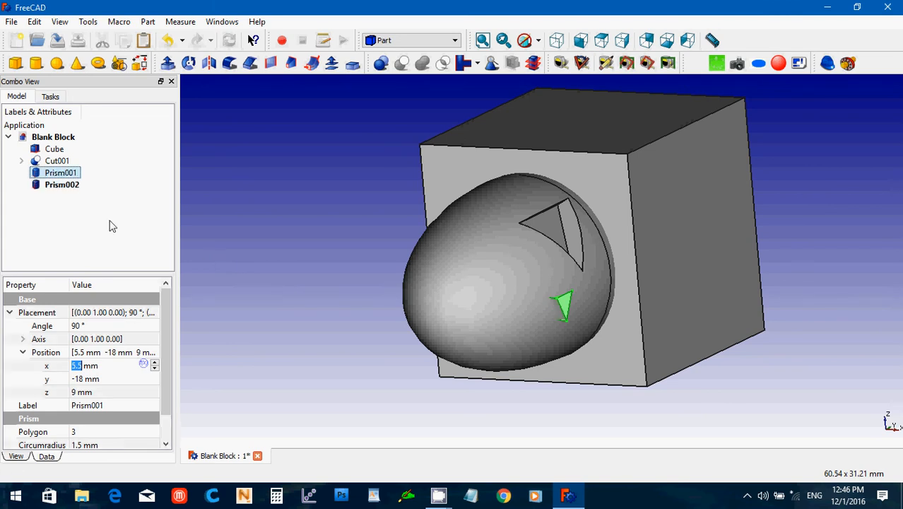
- Set the Y position of the duplicated small prism to -22 mm
click(71, 186)
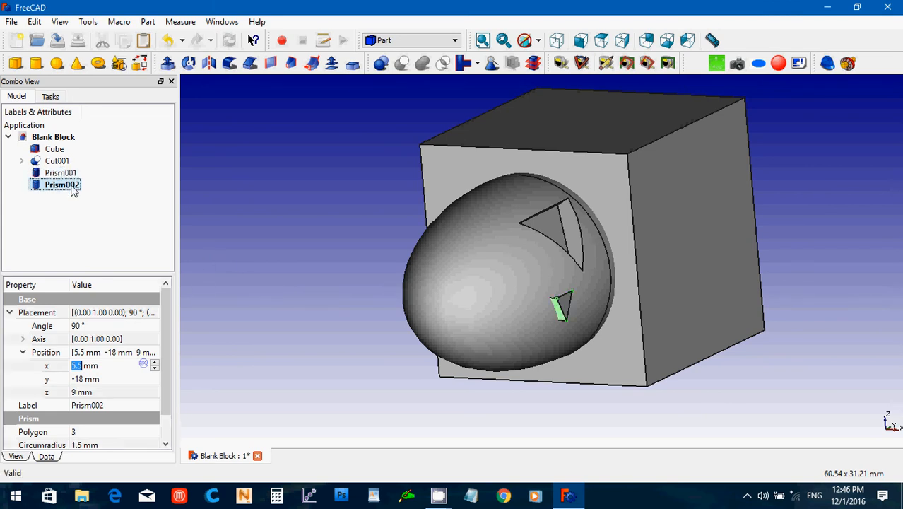
click(104, 378)
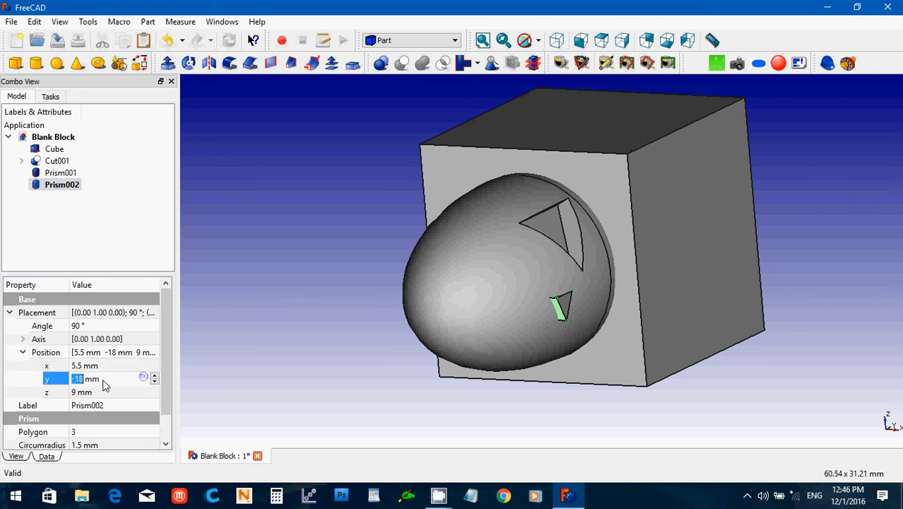
scroll(105, 376, down, 2)
scroll(104, 376, down, 2)
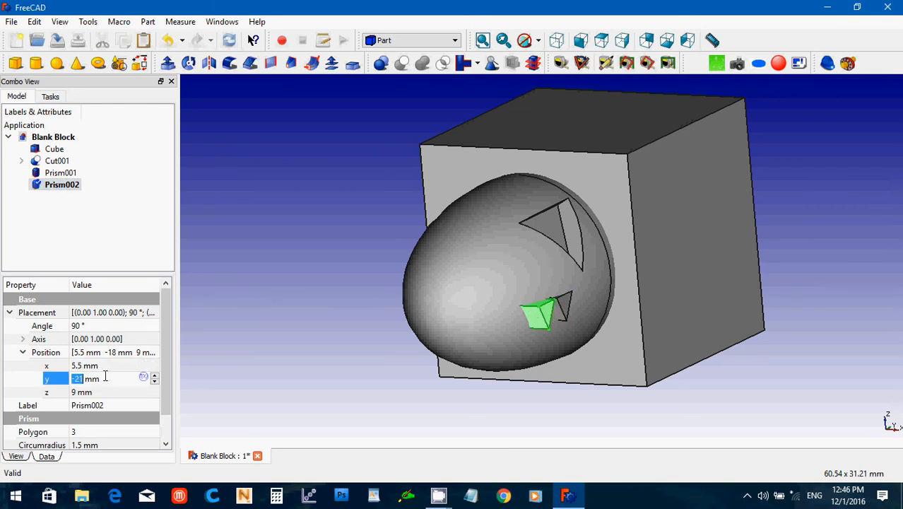
scroll(104, 376, down, 1)
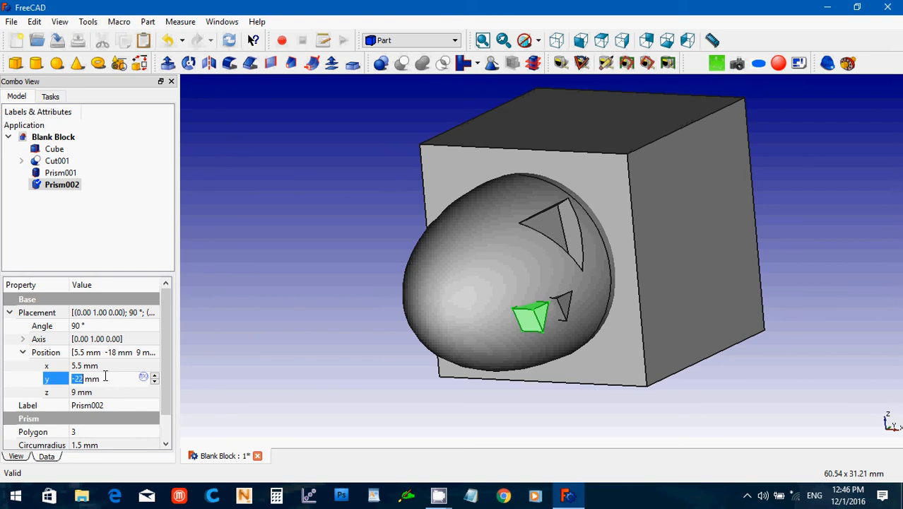
- Set the X position of the duplicated small prism to 4.25 mm
click(104, 370)
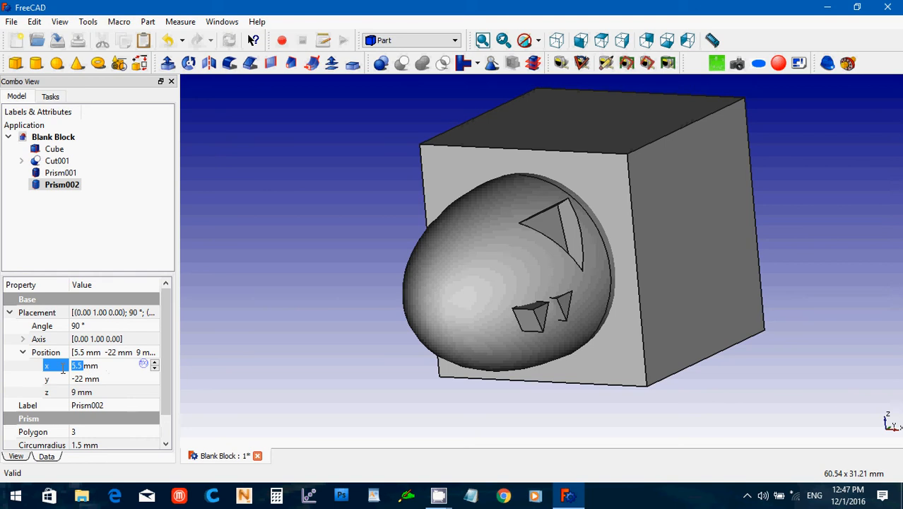
text(5)
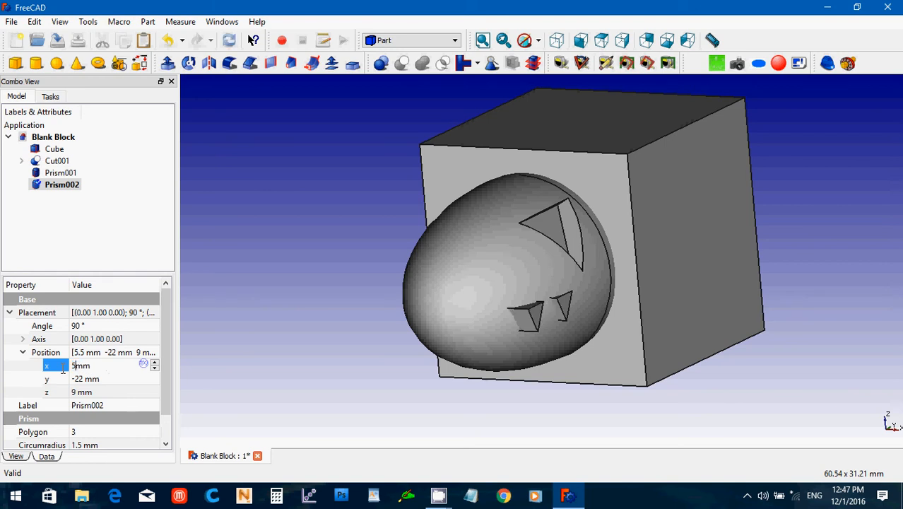
drag(72, 366, 76, 366)
text(4)
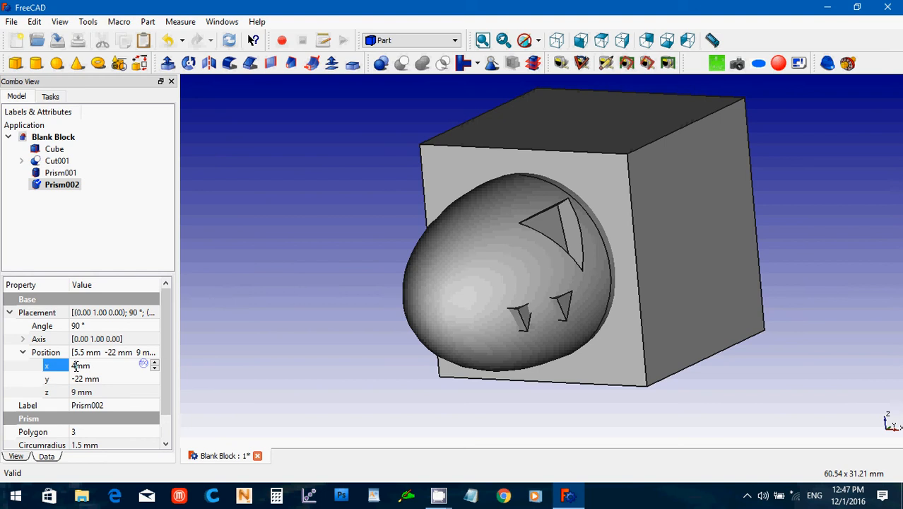
text(.5)
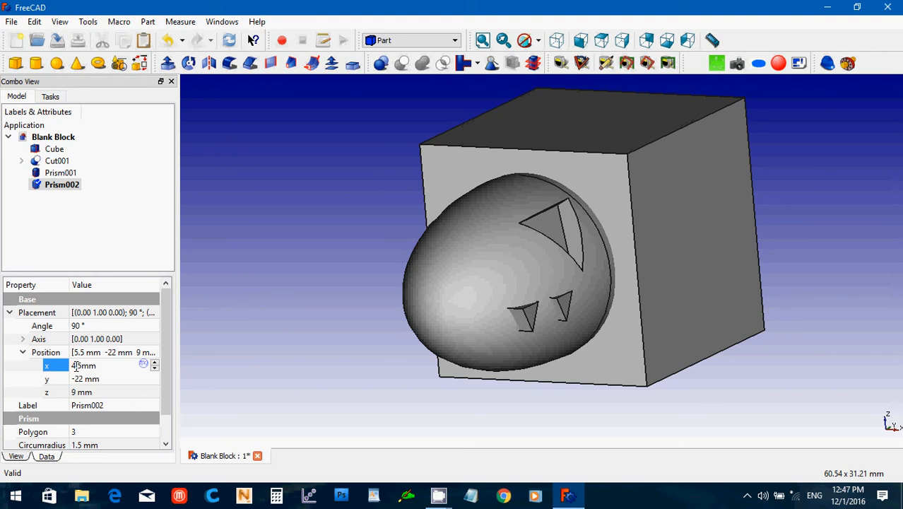
click(78, 367)
text(2)
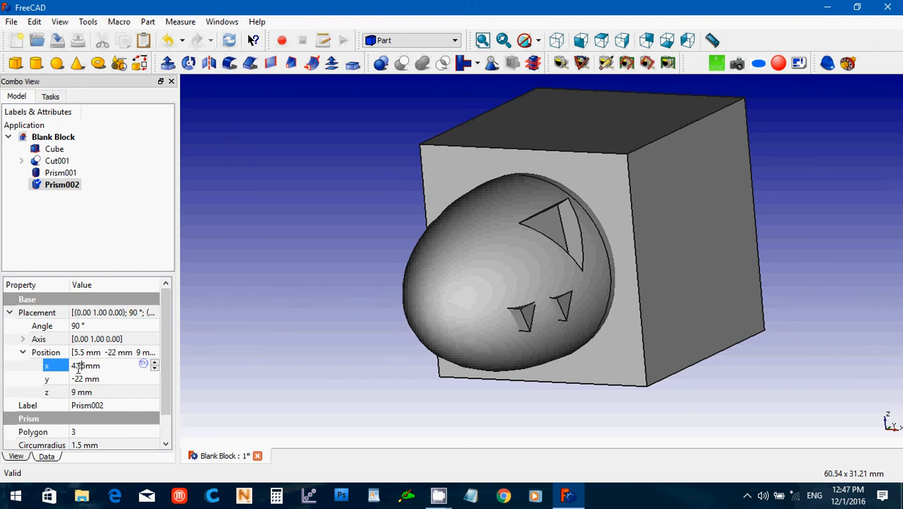
click(208, 352)
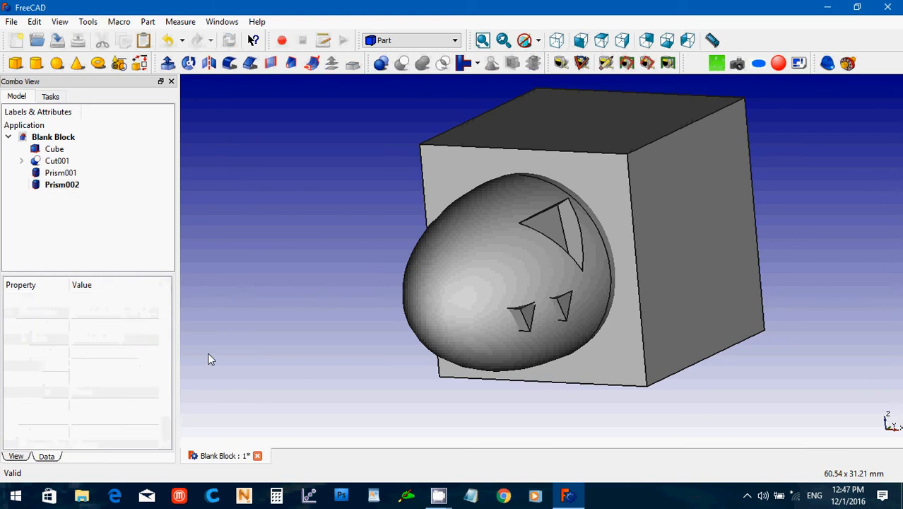
- Duplicate the second small prism, Prism002, to make a third one
click(55, 186)
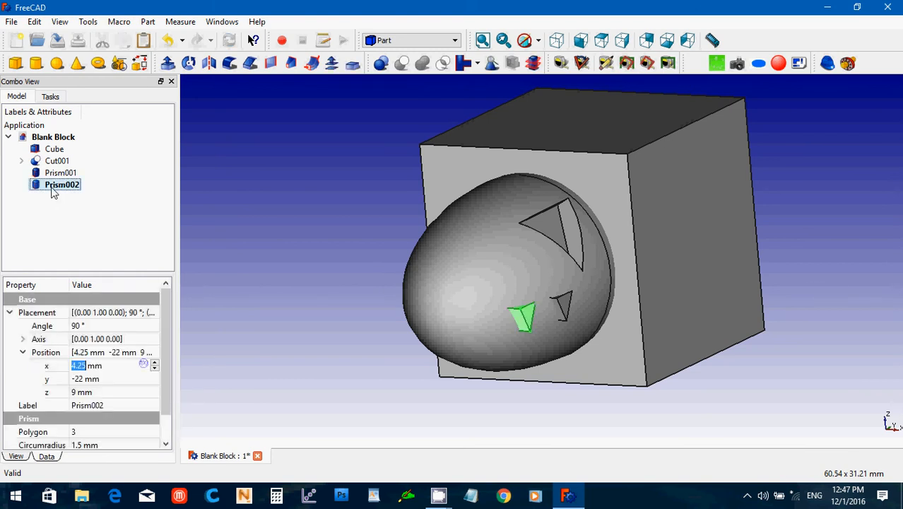
key(ctrl+c)
key(ctrl+v)
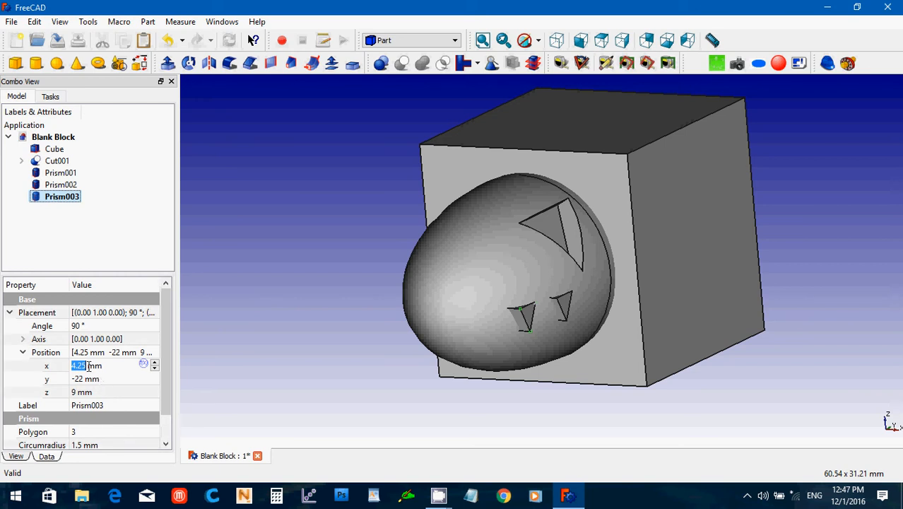
- Set the third small prism's position to -25 mm in Y and 2.5 mm in X
click(62, 365)
click(104, 381)
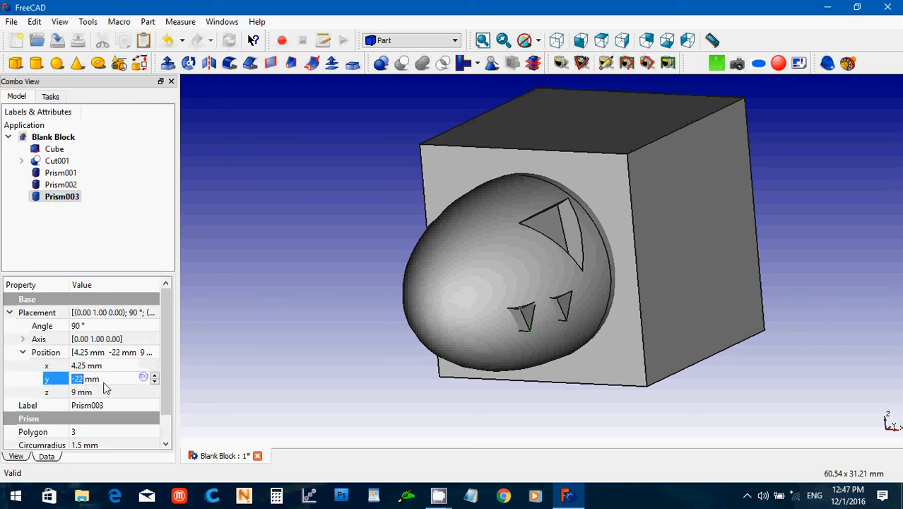
scroll(105, 382, down, 2)
scroll(104, 382, down, 3)
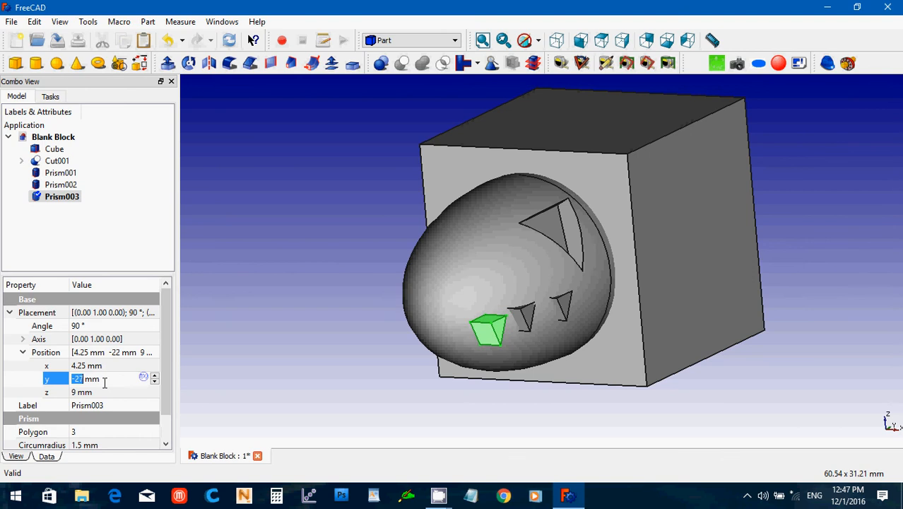
scroll(104, 382, up, 1)
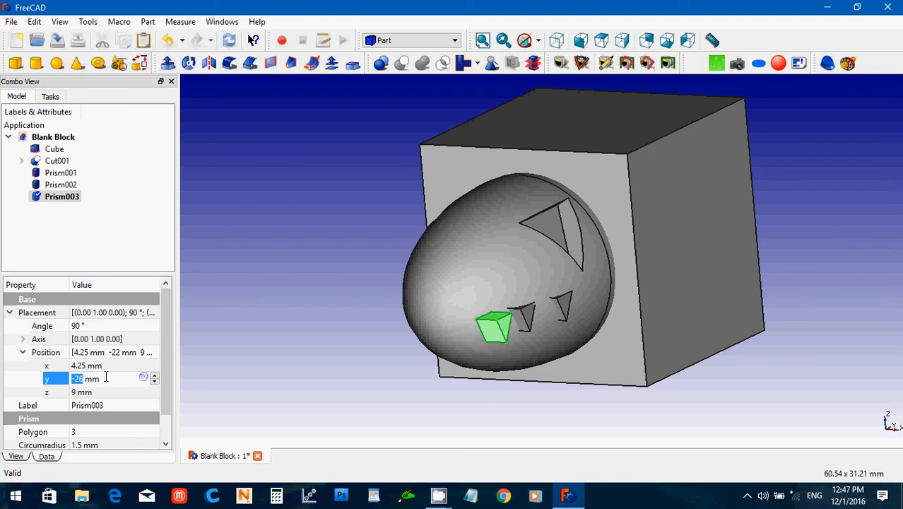
click(106, 367)
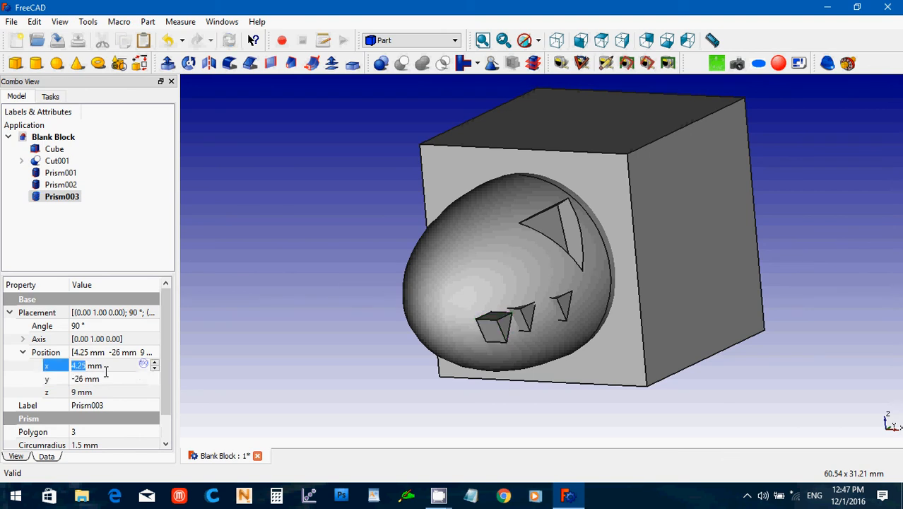
scroll(106, 372, down, 1)
scroll(106, 372, down, 1)
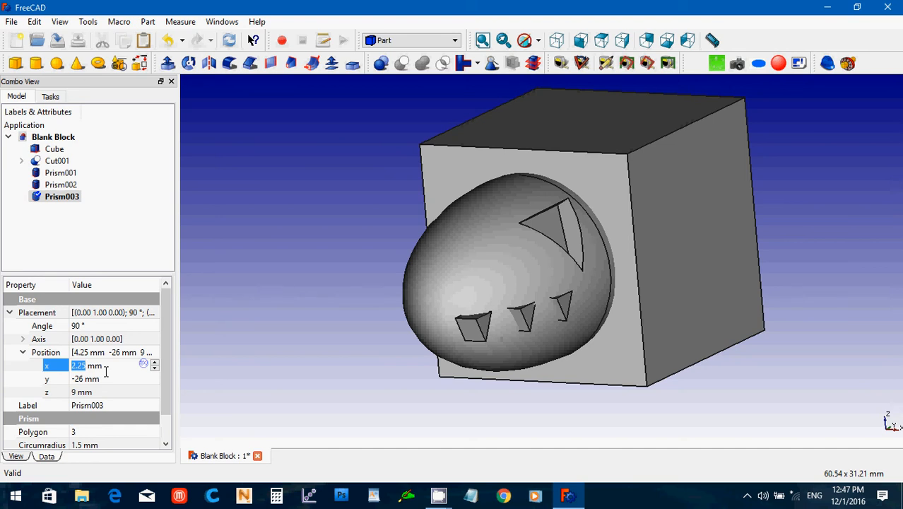
click(85, 378)
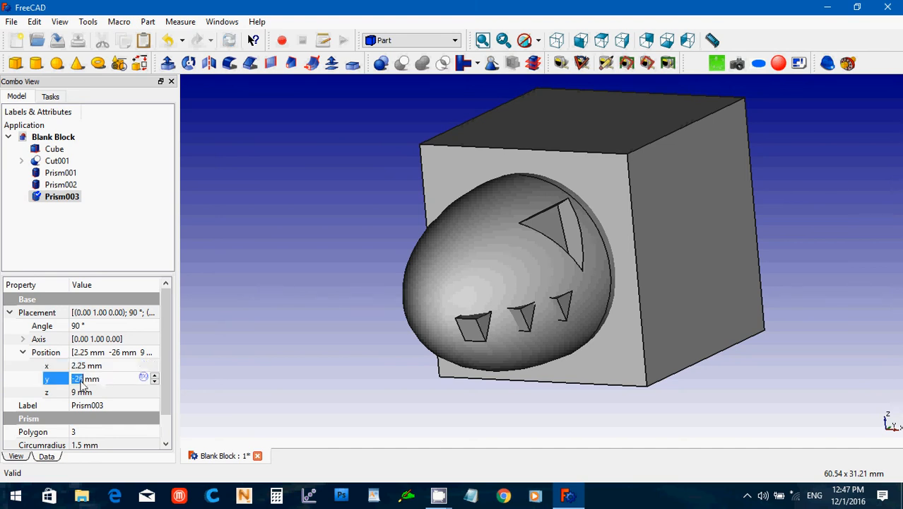
scroll(83, 380, up, 1)
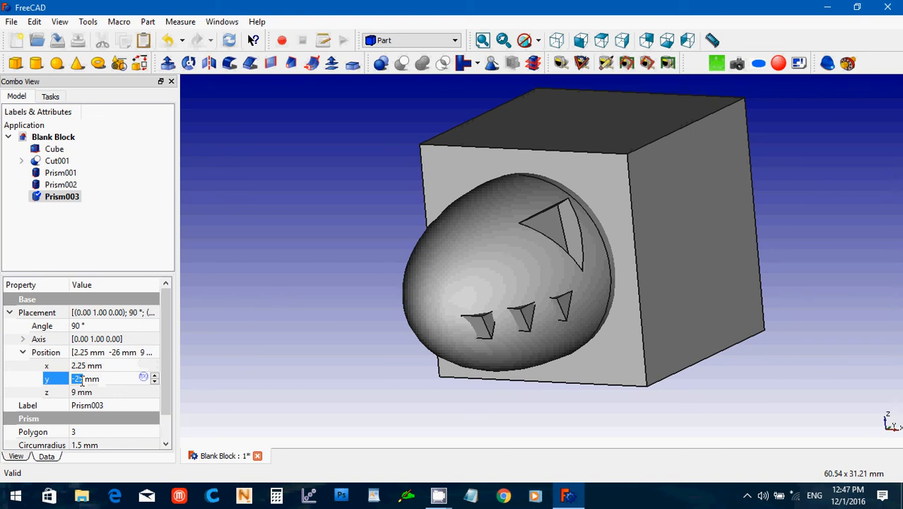
click(82, 369)
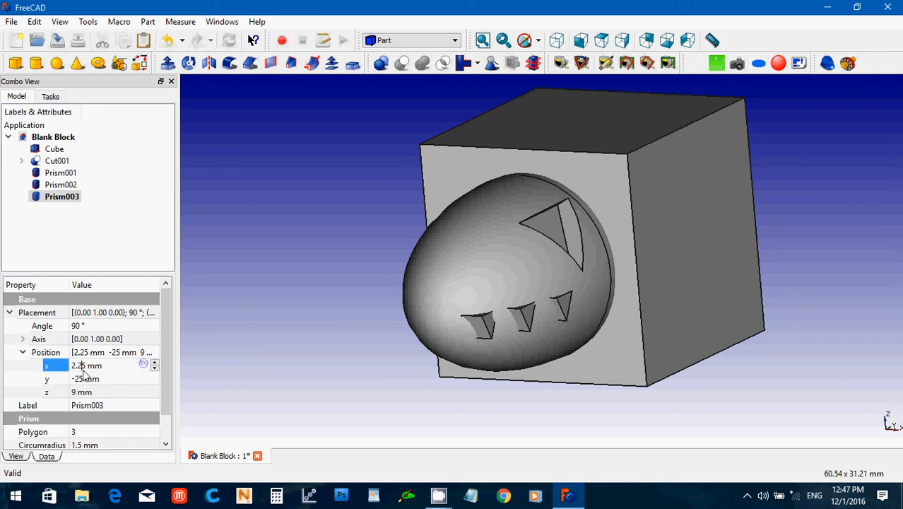
key(BackSpace)
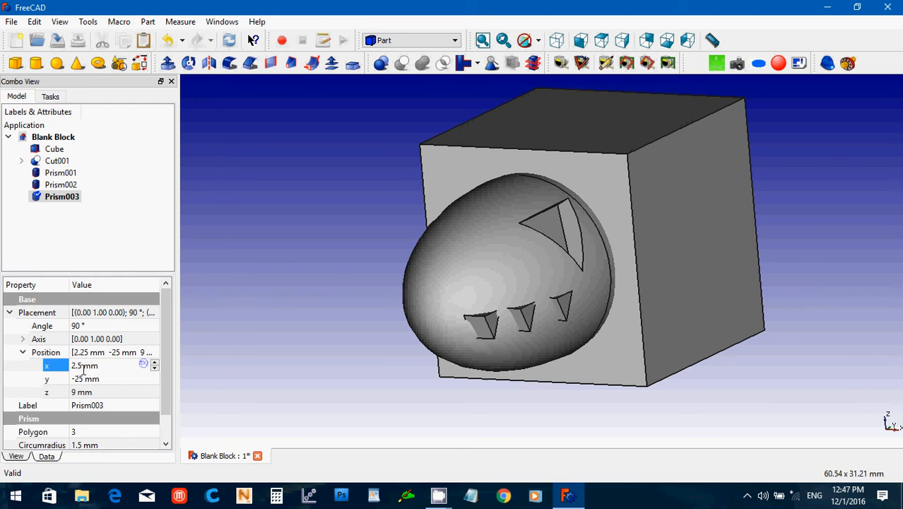
- Set the X position of the third small prism, Prism003, to 2.75 mm
text(2)
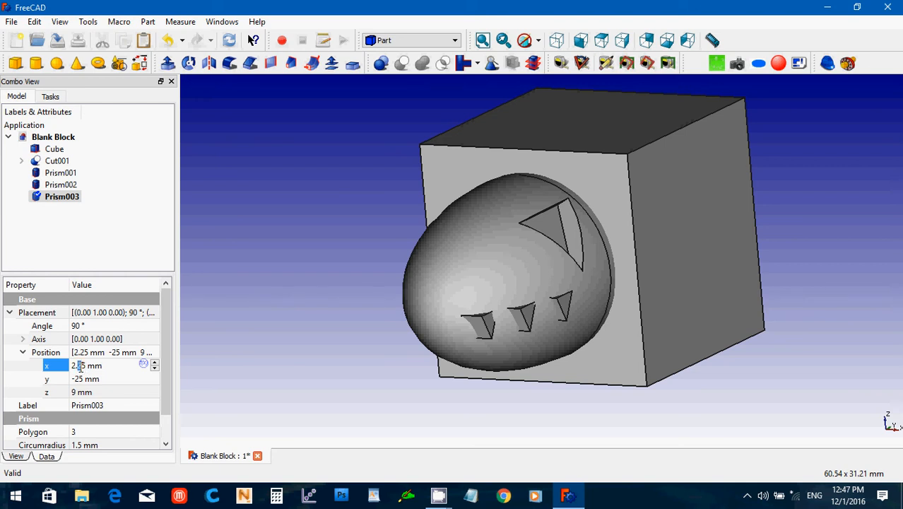
text(7)
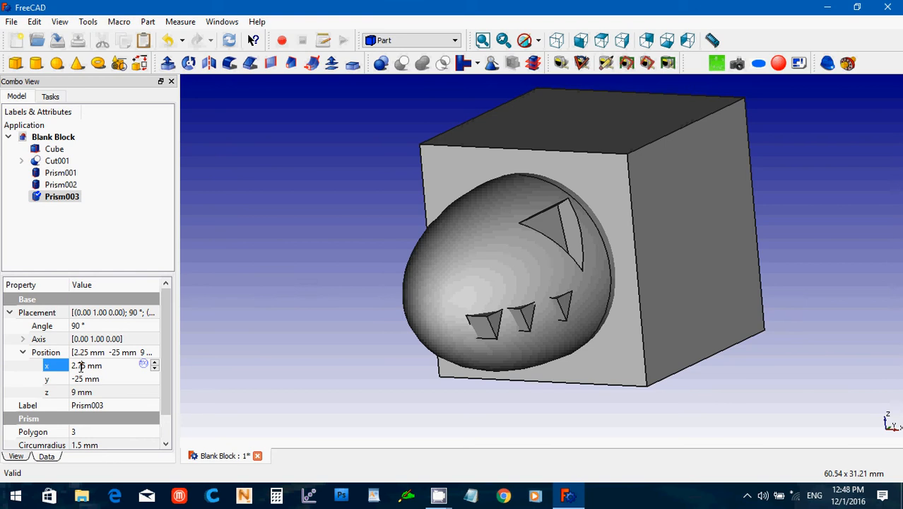
click(267, 325)
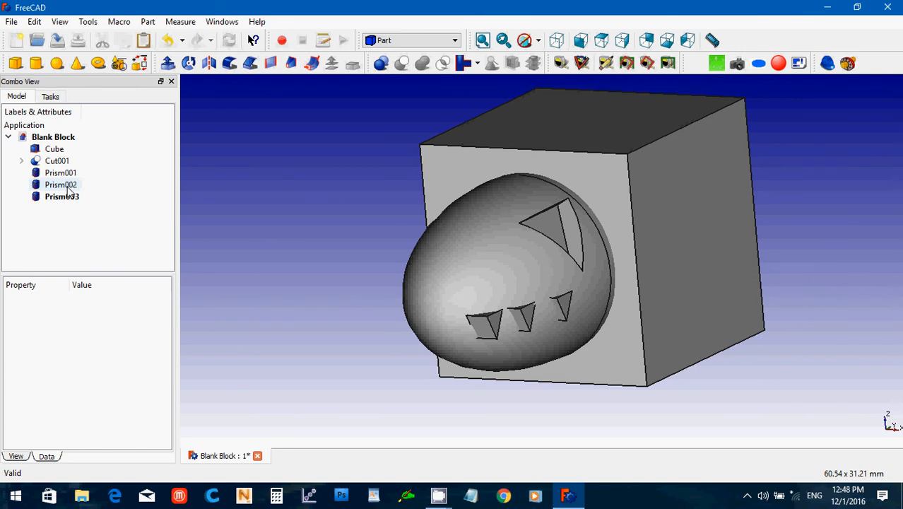
- Open the placement settings of Prism002, enable incremental changes and choose Z as the rotation axis
click(72, 186)
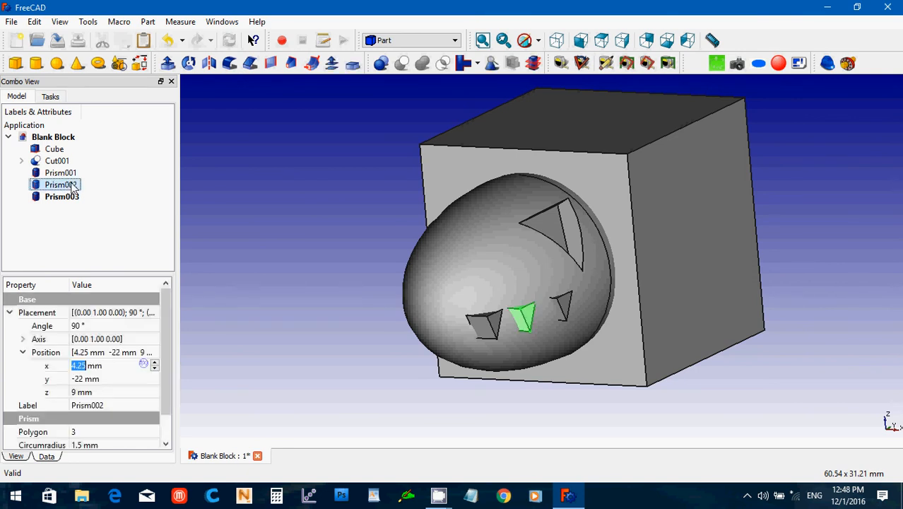
click(34, 21)
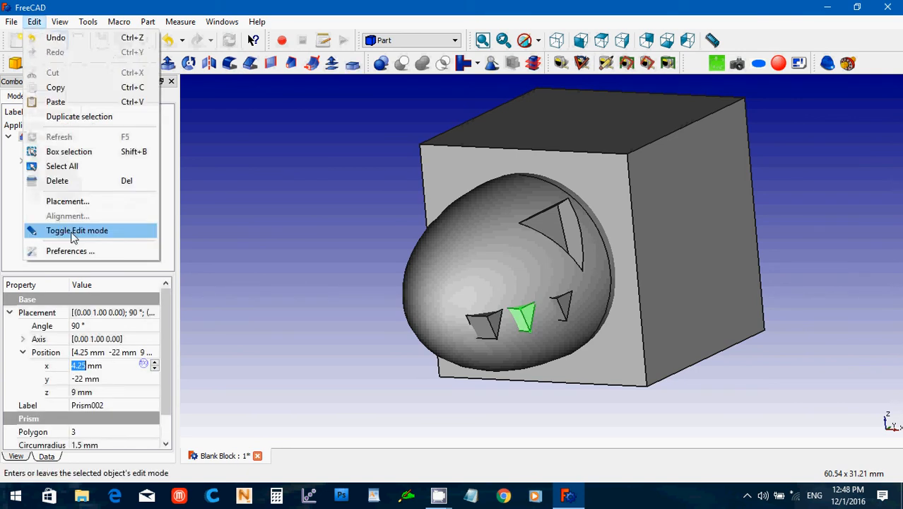
click(83, 205)
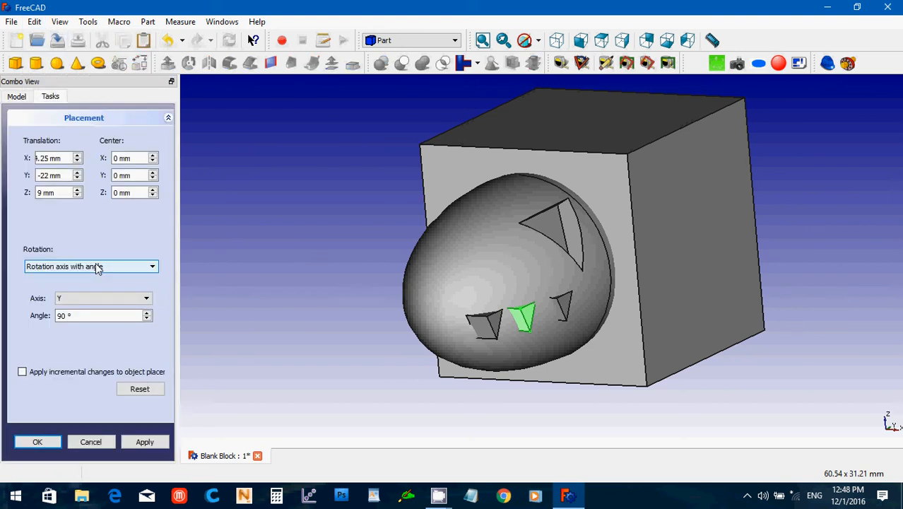
click(22, 373)
click(91, 298)
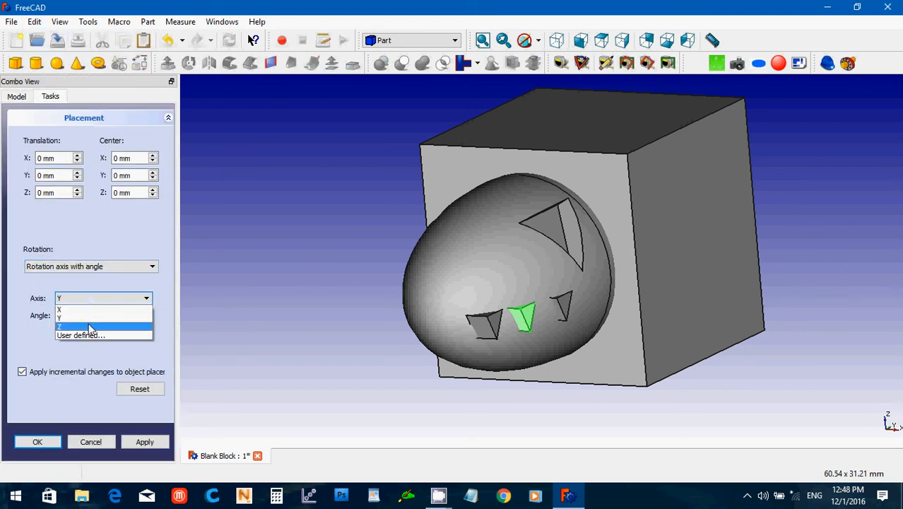
click(90, 326)
click(78, 315)
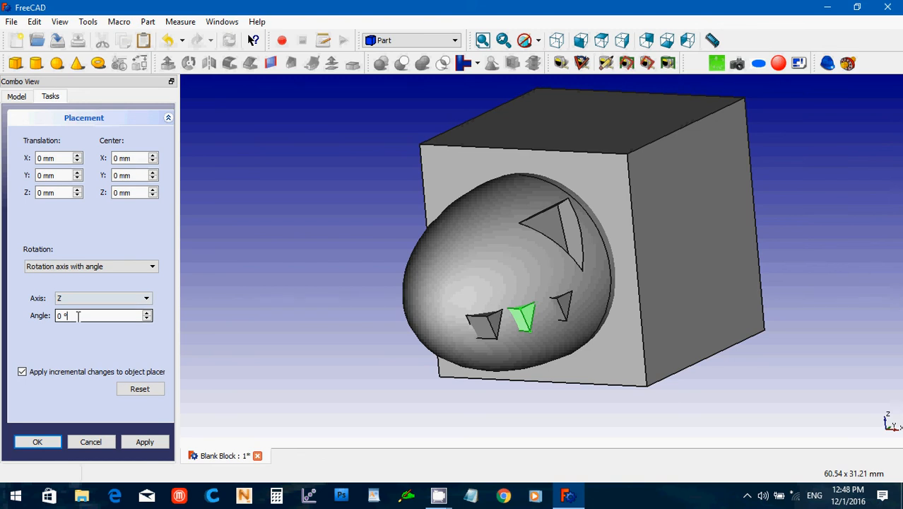
- Rotate Prism002 by -6° about the Z axis and translate it 2 mm in X
scroll(78, 316, up, 2)
scroll(78, 316, down, 3)
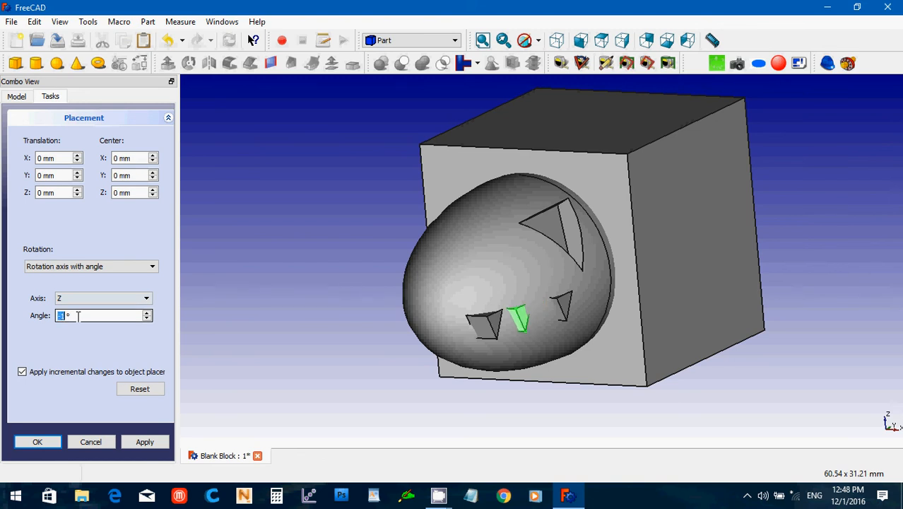
scroll(78, 316, down, 3)
scroll(78, 317, down, 2)
click(65, 157)
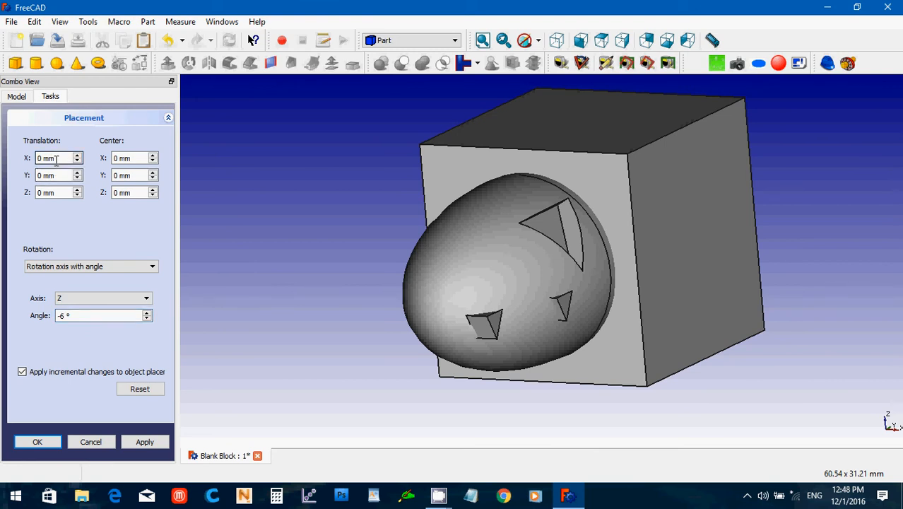
scroll(57, 161, up, 3)
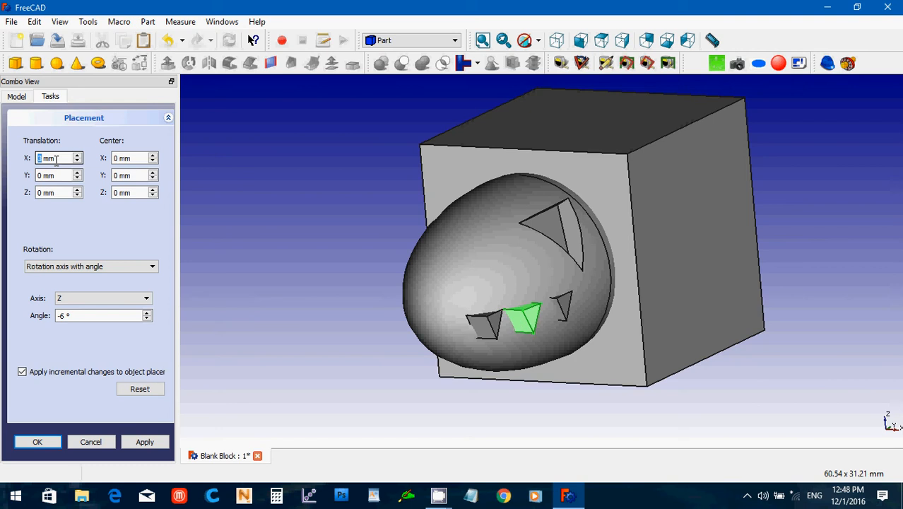
scroll(56, 160, down, 1)
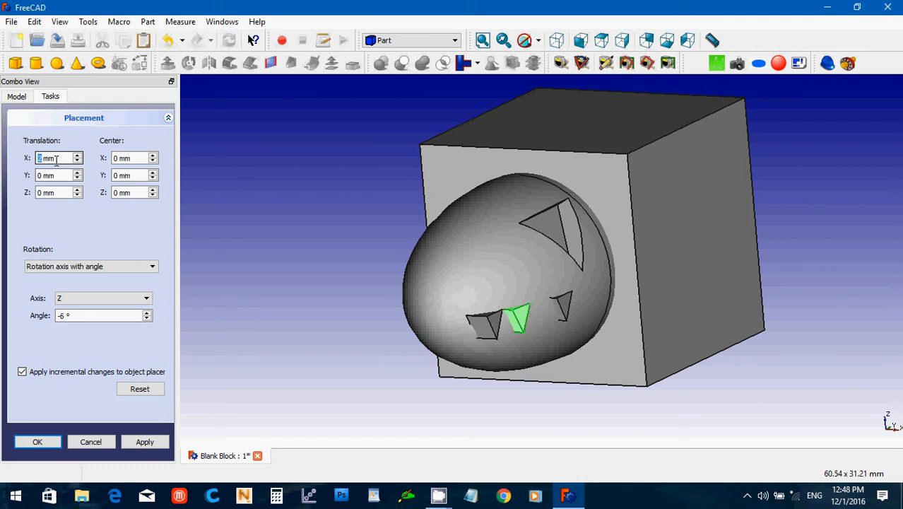
- Set the incremental Z rotation of Prism002 to -10° and its X translation to 4 mm
click(74, 315)
scroll(74, 315, down, 1)
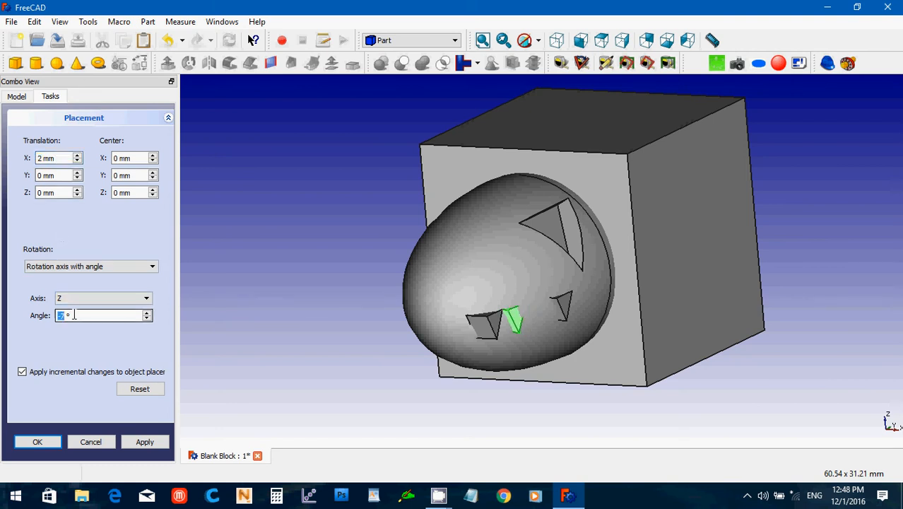
scroll(74, 315, down, 3)
click(62, 159)
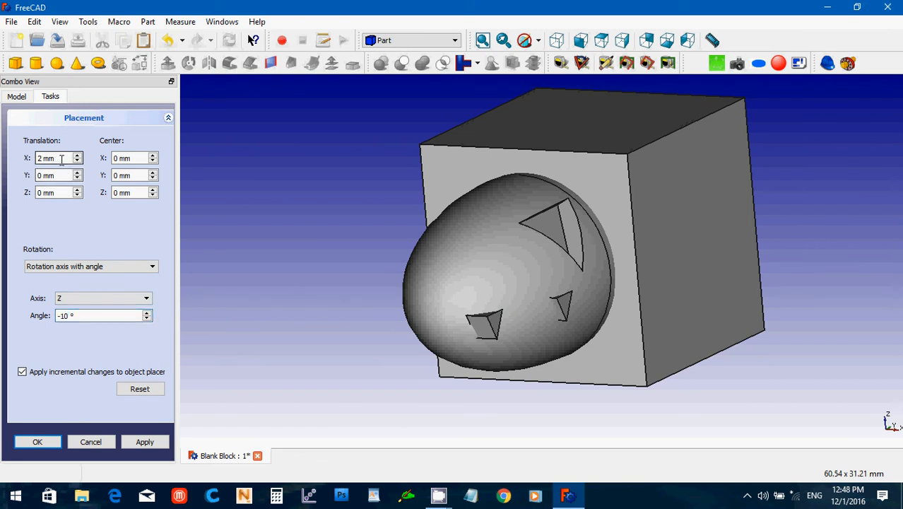
scroll(61, 159, up, 1)
scroll(61, 159, up, 1)
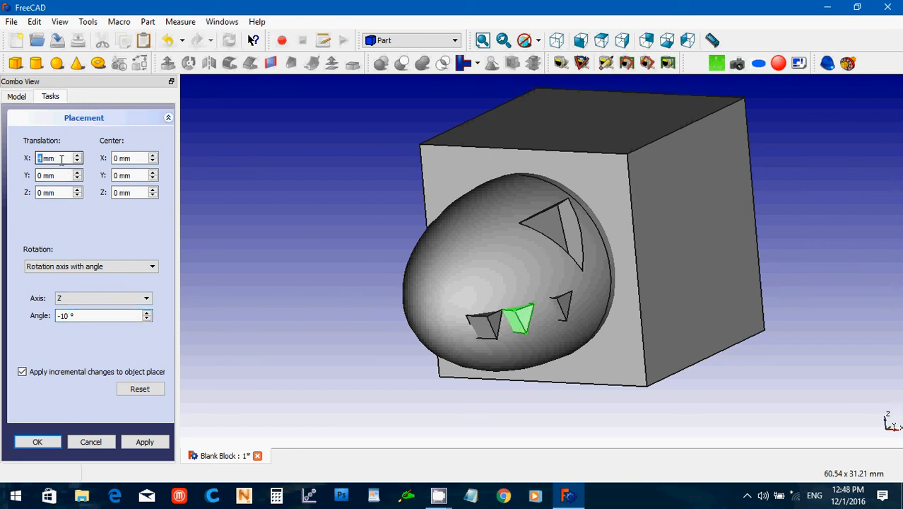
- Add a 1 mm Y translation to Prism002, then apply the placement and close its settings
click(60, 175)
scroll(60, 174, up, 1)
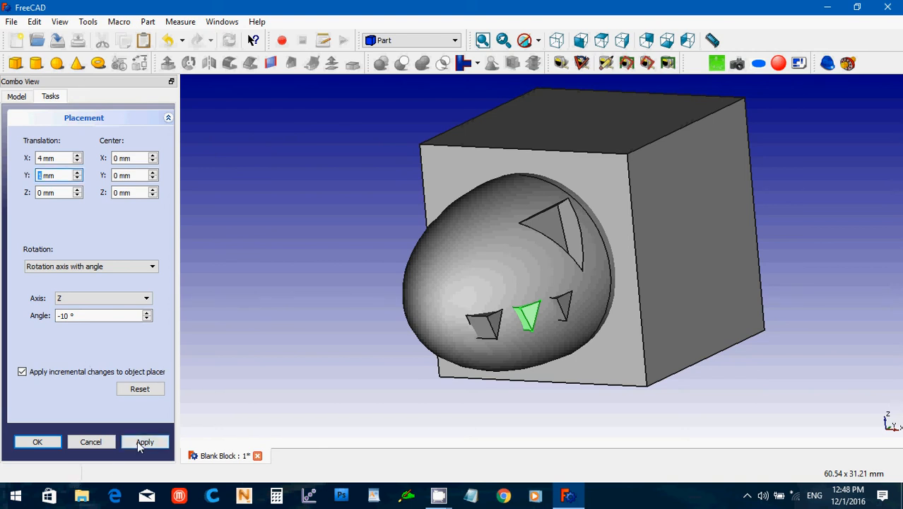
click(138, 441)
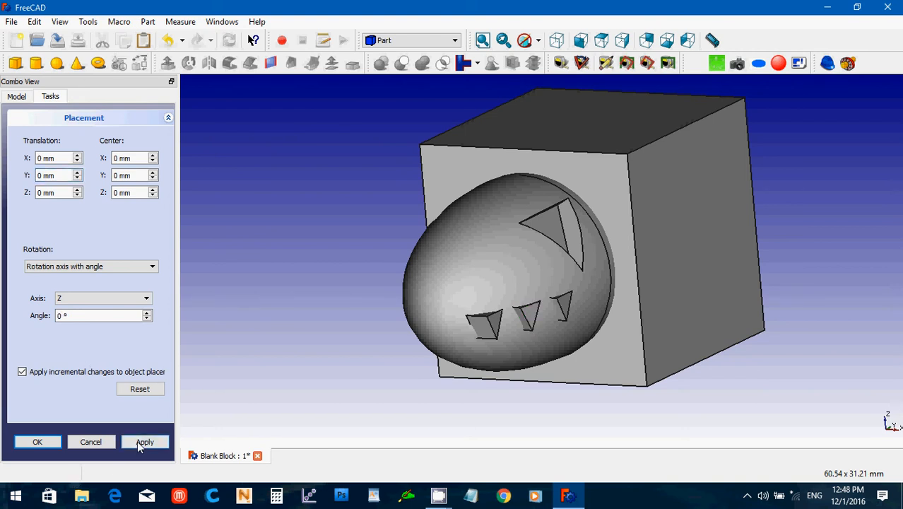
click(38, 440)
- Open the placement settings of Prism003, enable incremental changes and choose Z as the rotation axis
click(62, 198)
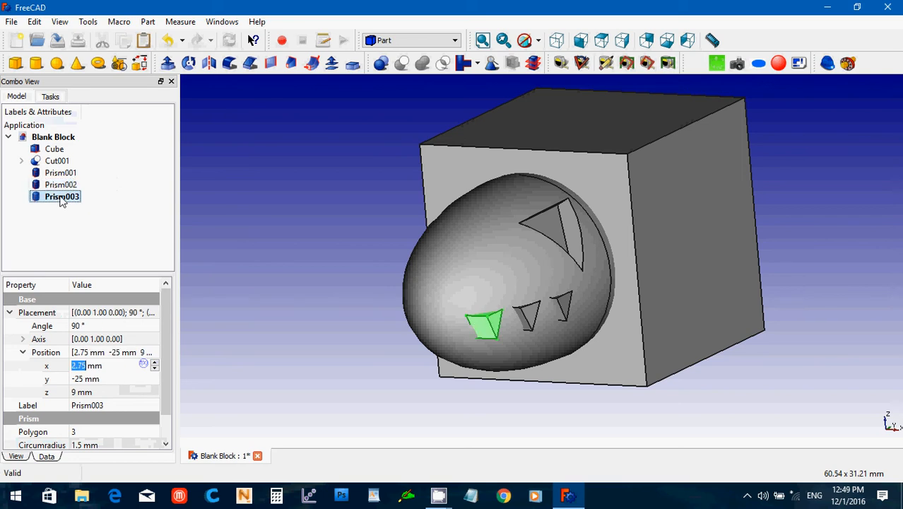
click(34, 23)
click(64, 210)
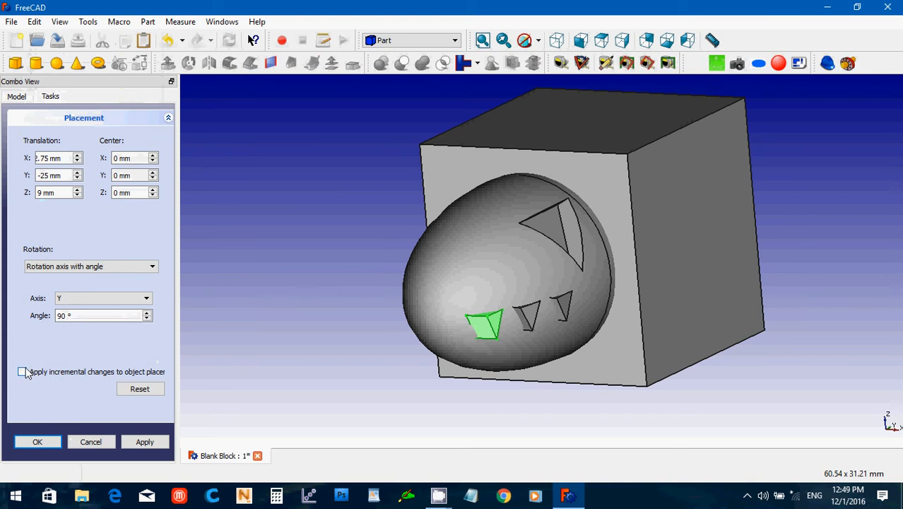
click(22, 372)
click(80, 301)
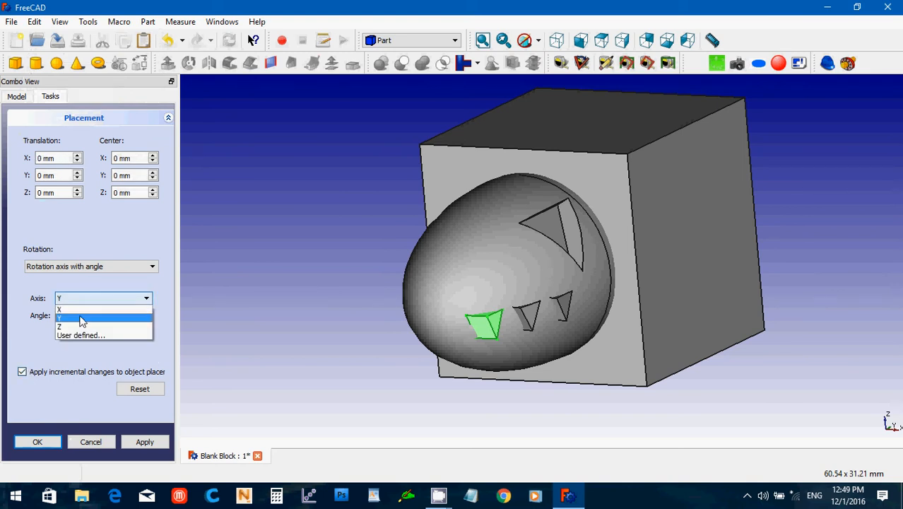
click(80, 327)
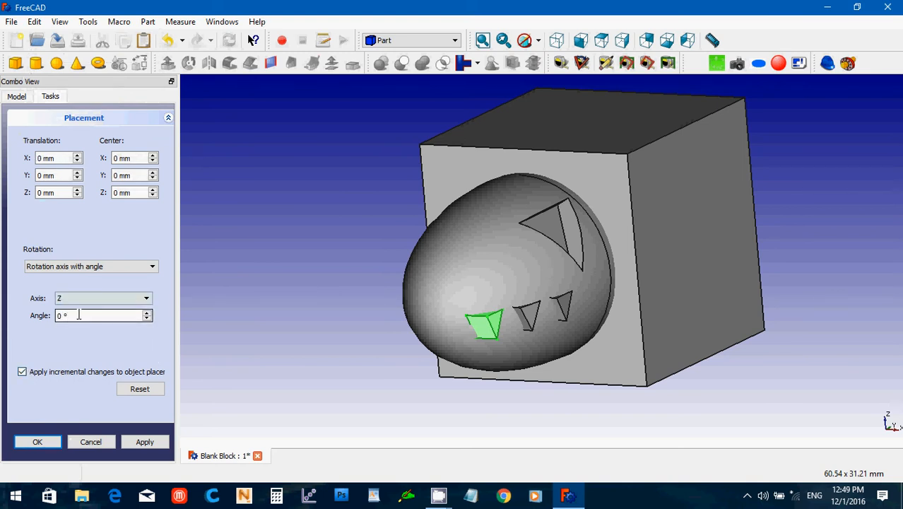
- Rotate Prism003 by -15° about the Z axis and translate it 6 mm in X
double_click(78, 315)
text(15)
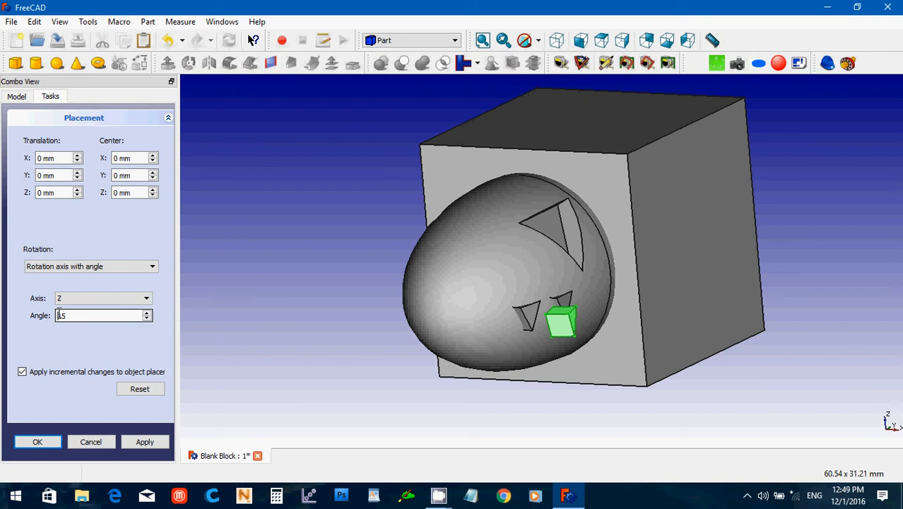
click(60, 315)
text(3)
key(BackSpace)
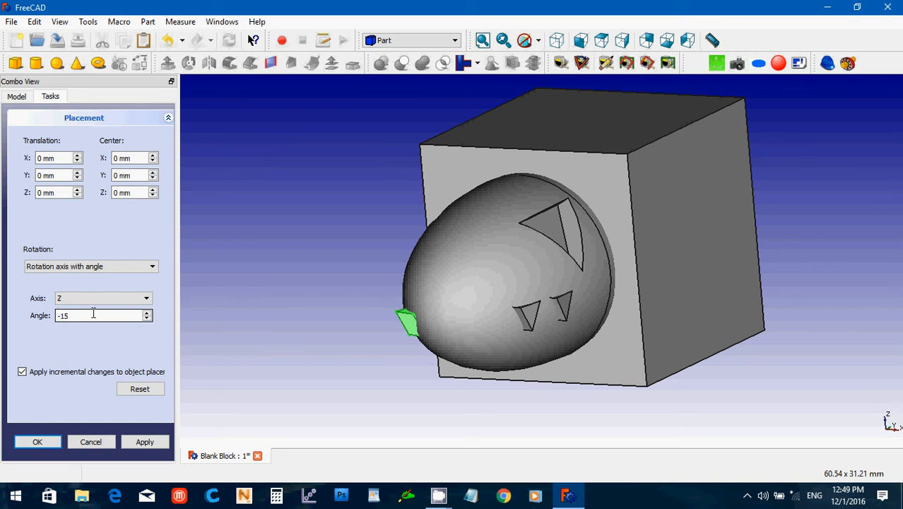
text(-)
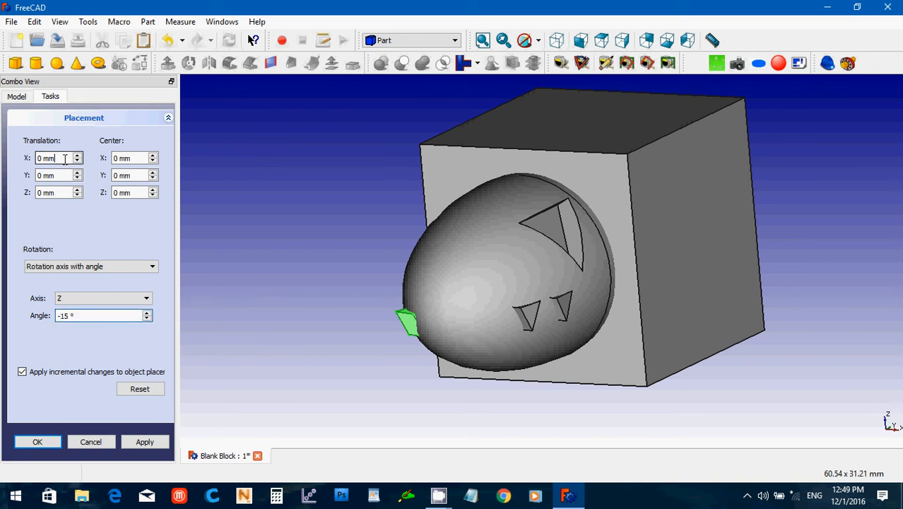
click(64, 159)
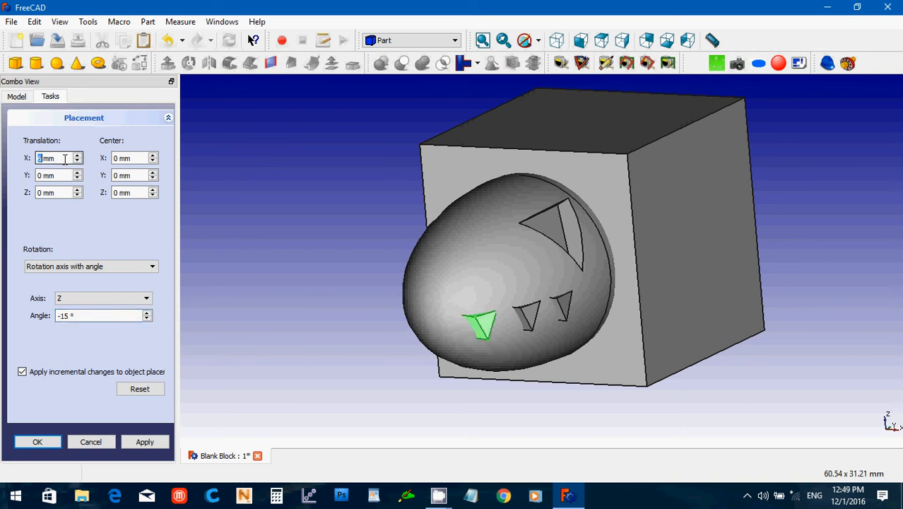
scroll(64, 159, up, 1)
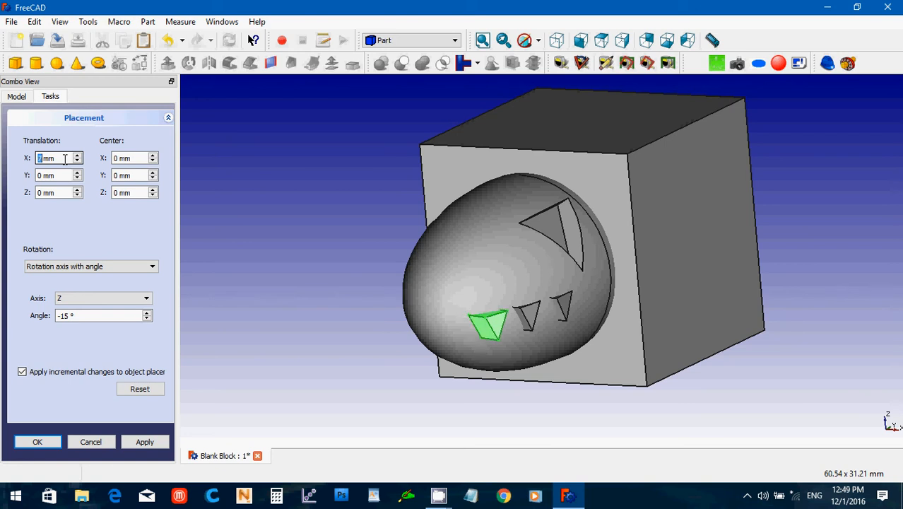
scroll(64, 158, down, 2)
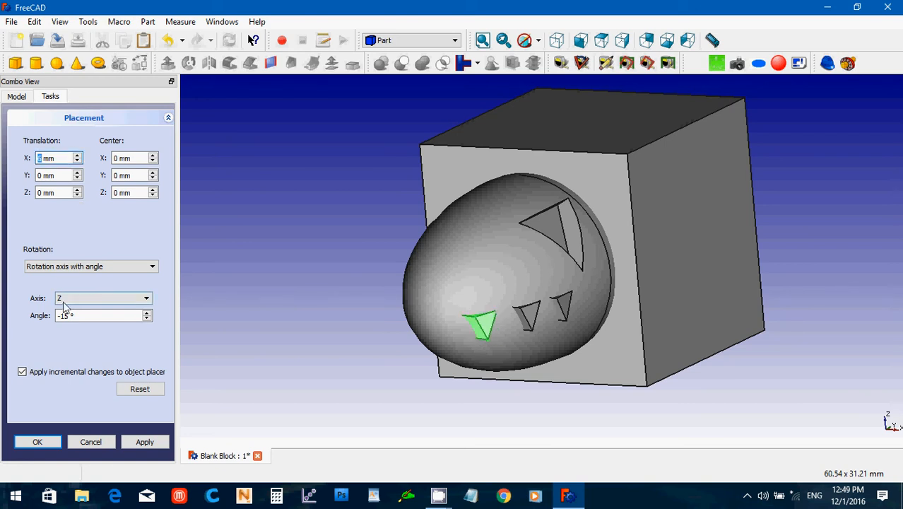
- Set the incremental Z rotation of Prism003 to -20° and its X translation to 8.5 mm, and apply the placement
drag(71, 316, 62, 318)
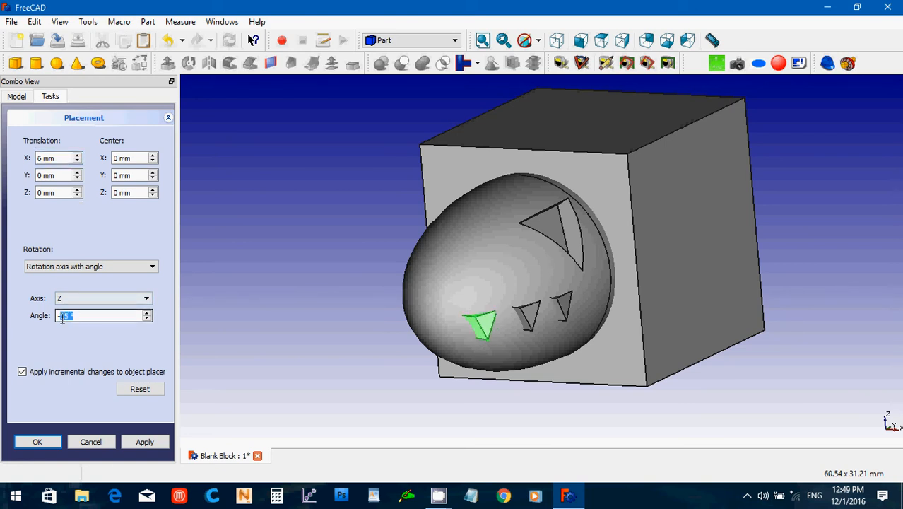
text(-90)
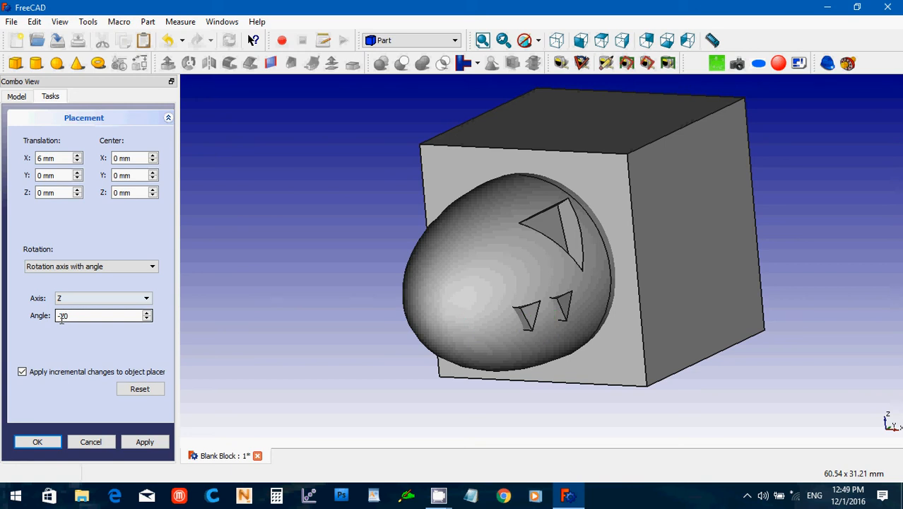
click(63, 163)
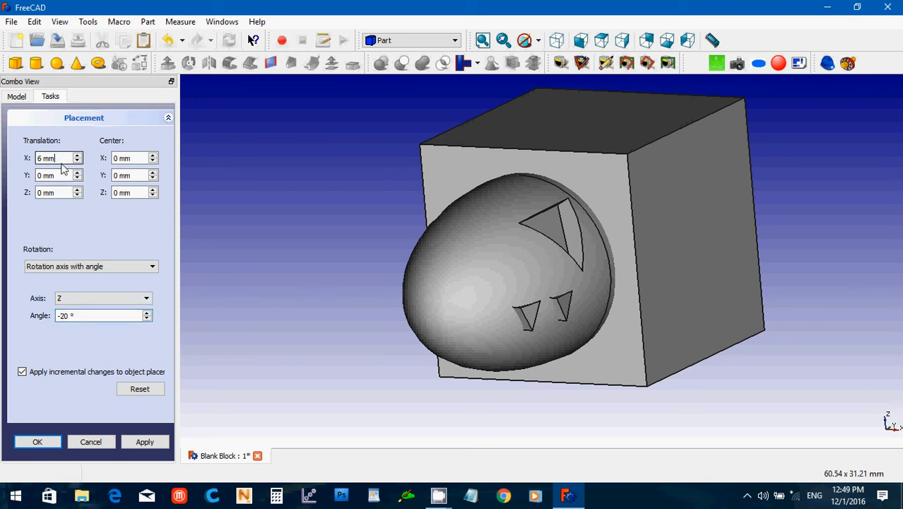
scroll(62, 162, down, 1)
scroll(62, 162, up, 1)
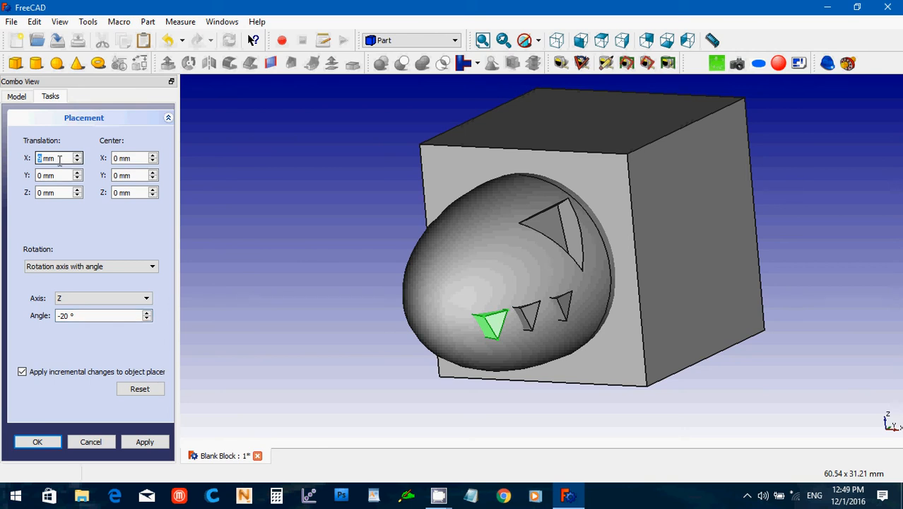
drag(60, 160, 38, 159)
text(8)
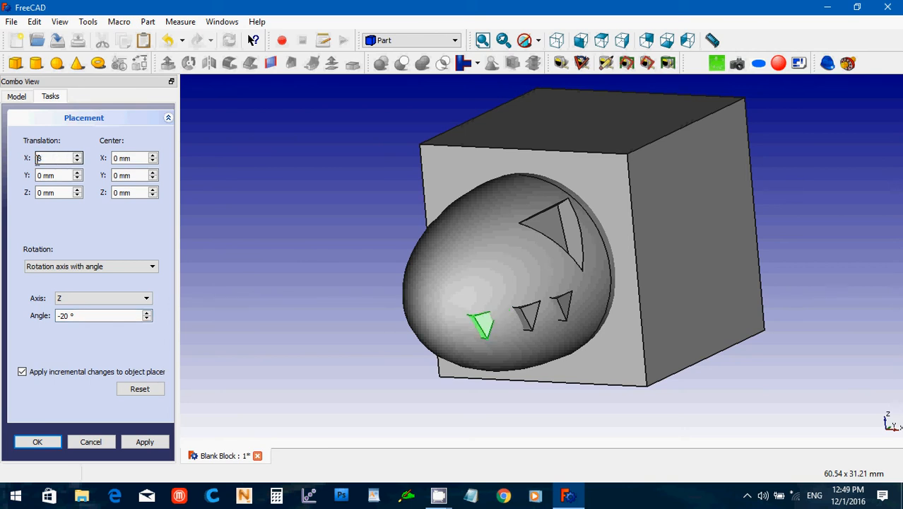
text(.5)
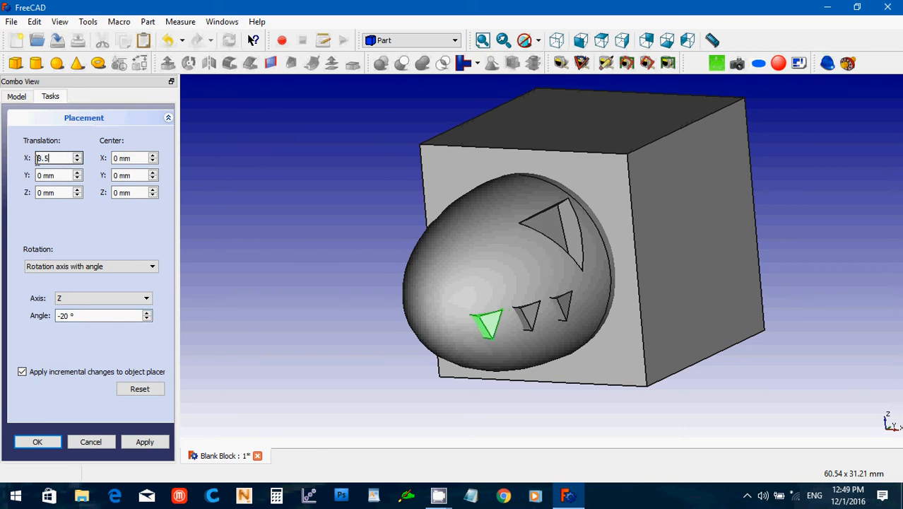
click(152, 443)
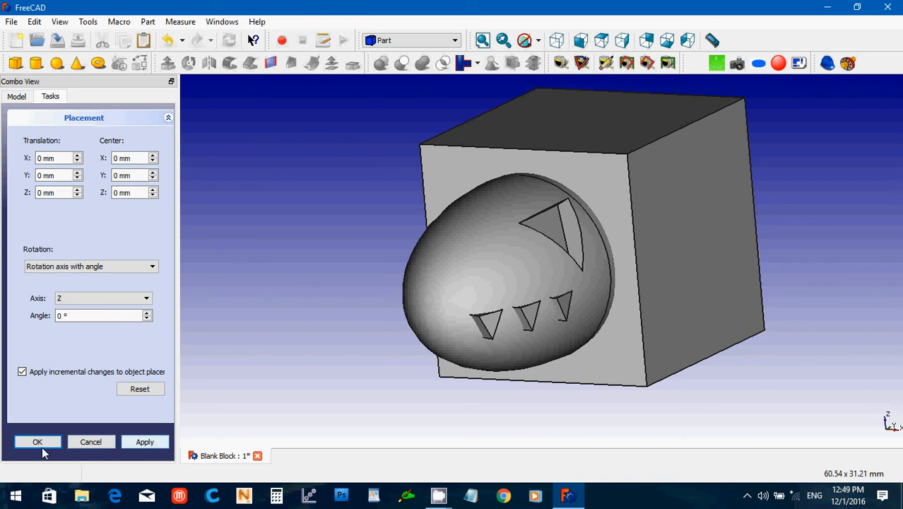
click(37, 442)
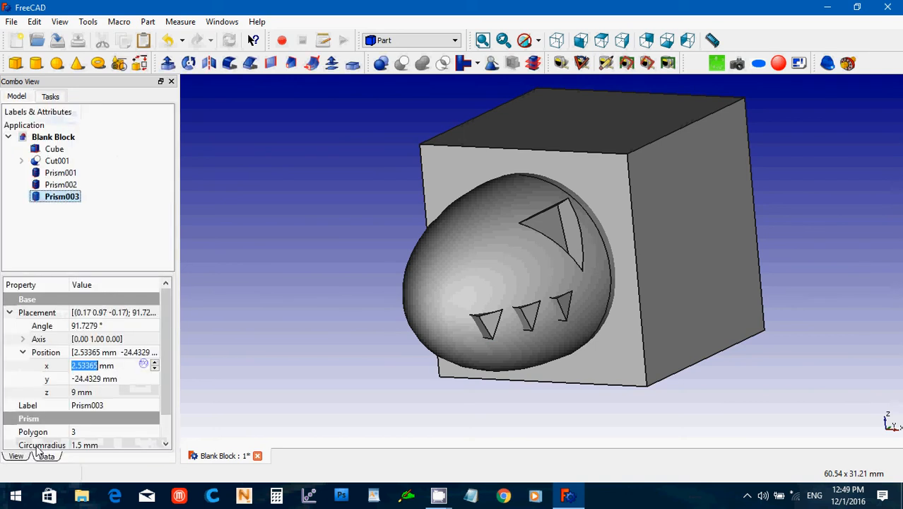
- Fuse Prism001, Prism002 and Prism003 into a single union
click(196, 252)
click(70, 176)
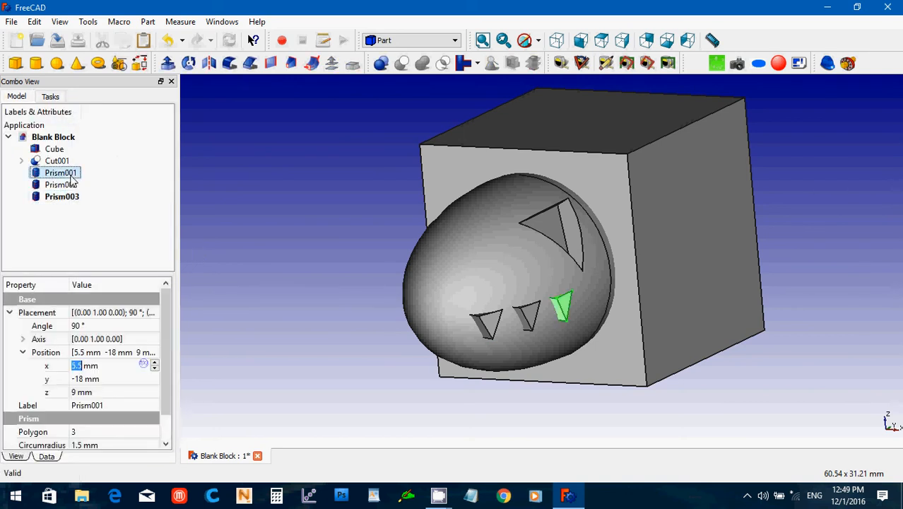
shift+click(70, 197)
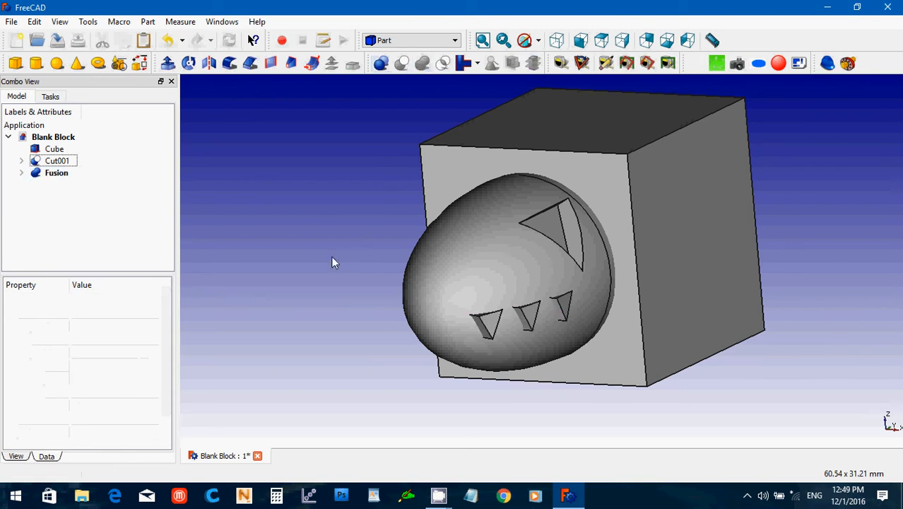
- Mirror the fused row of small prisms across the YZ plane
click(58, 175)
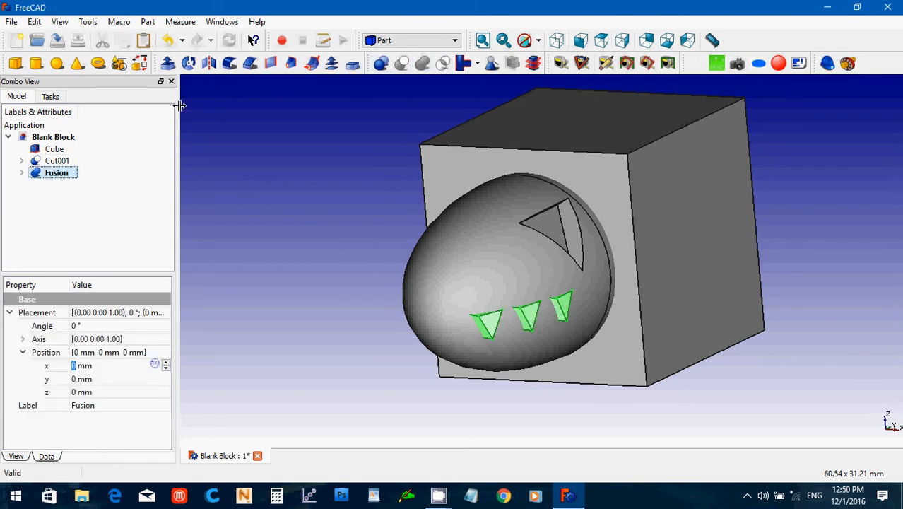
click(207, 63)
click(102, 304)
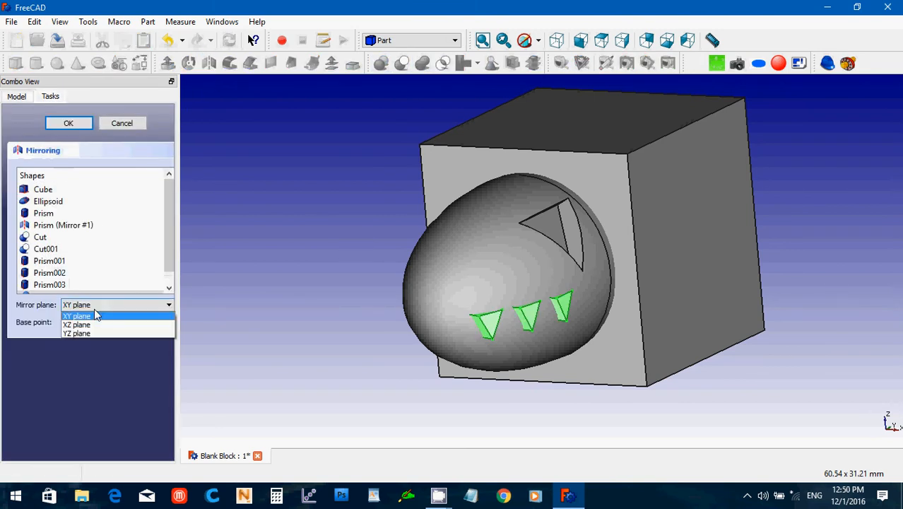
click(100, 331)
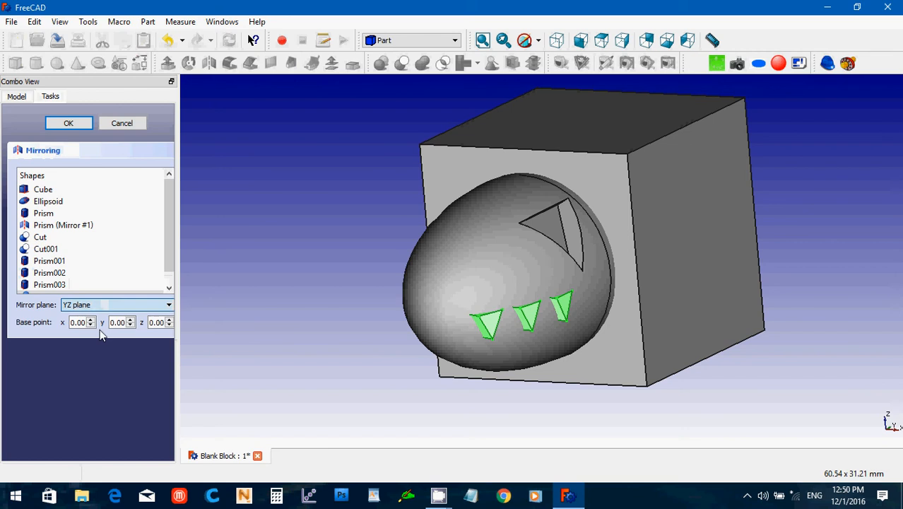
click(68, 124)
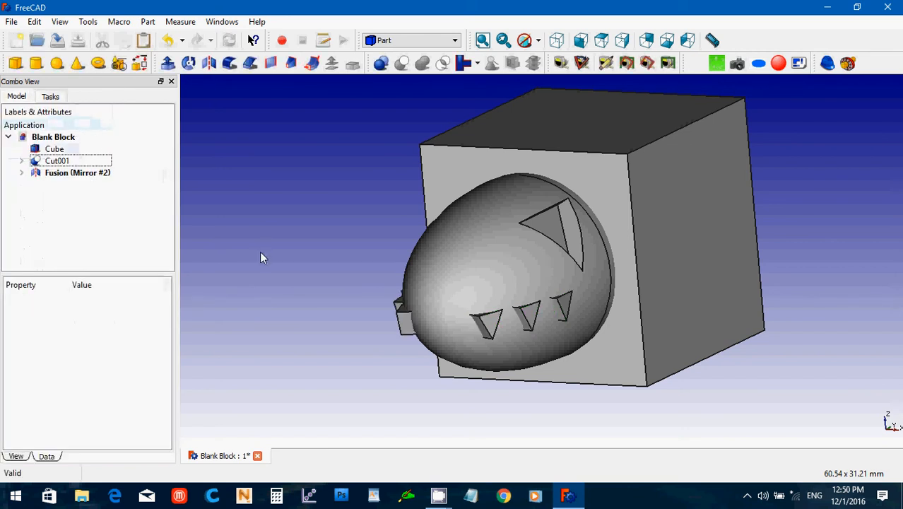
- Cut the original fused prisms nested under the mirror feature out of the ellipsoid head Cut001
middle_drag(270, 255, 353, 281)
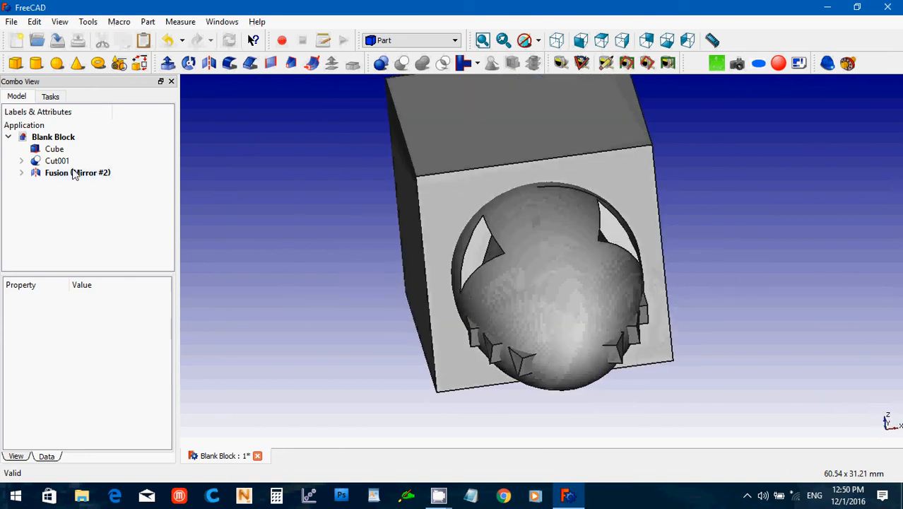
click(51, 162)
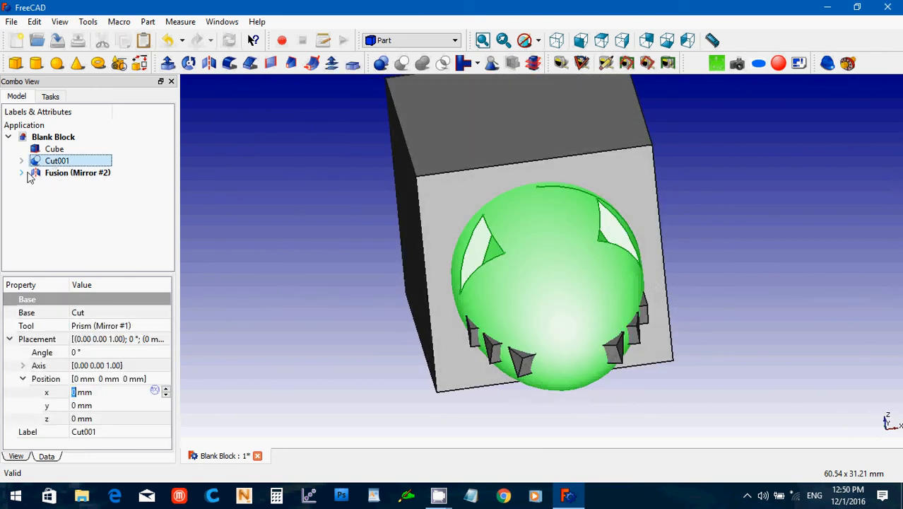
click(22, 173)
ctrl+click(53, 185)
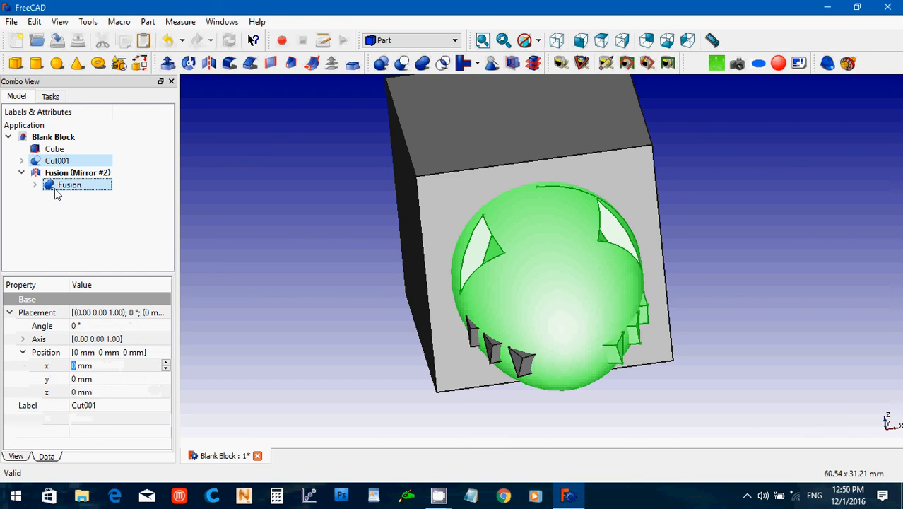
click(402, 63)
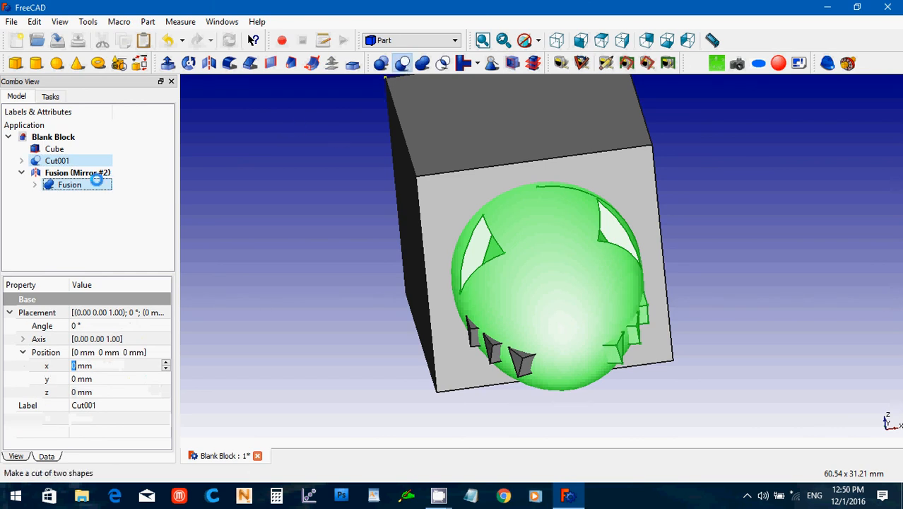
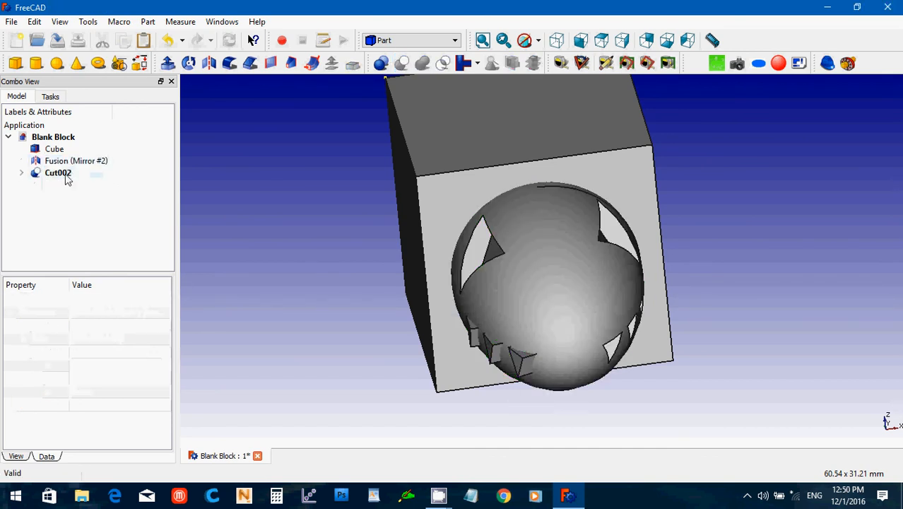
- Cut the mirrored row of prisms, Fusion (Mirror #2), out of the head Cut002
click(63, 175)
ctrl+click(70, 161)
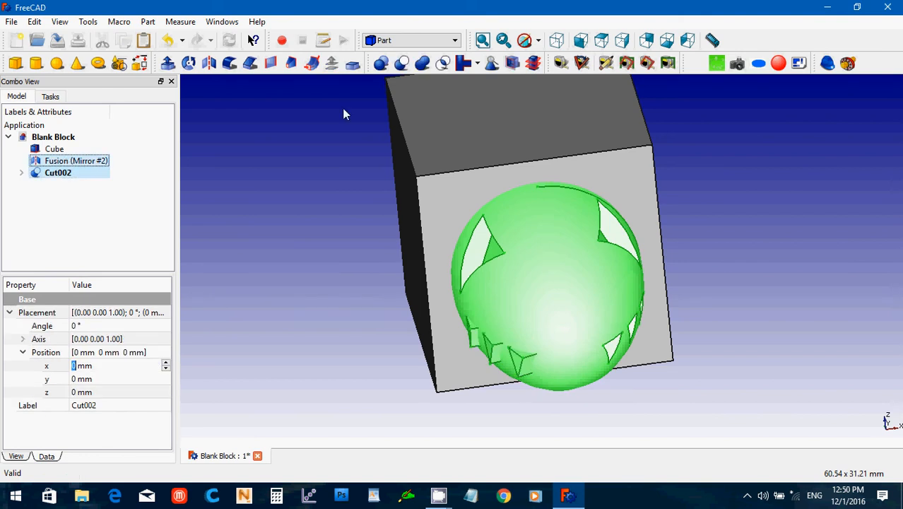
click(402, 69)
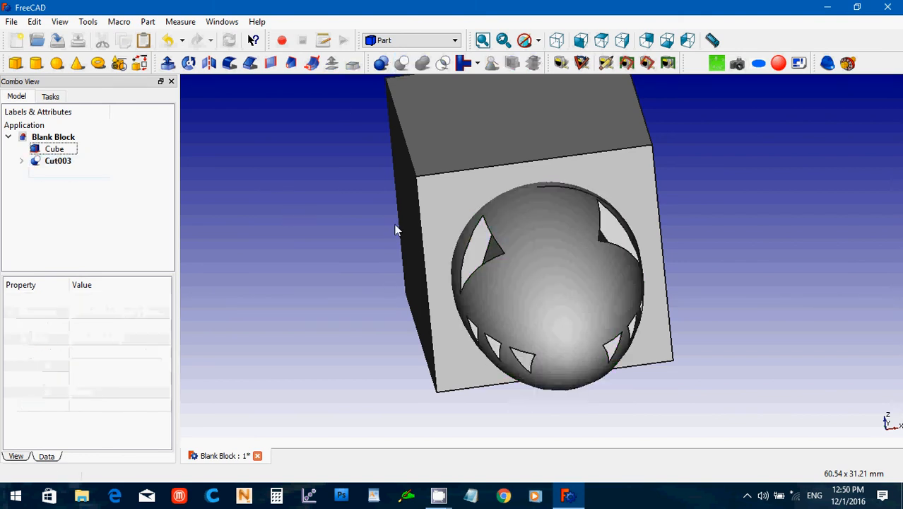
- Switch to the Part Design workbench and create a new sketch on the YZ plane with a 0 mm offset
middle_drag(813, 305, 597, 306)
click(702, 290)
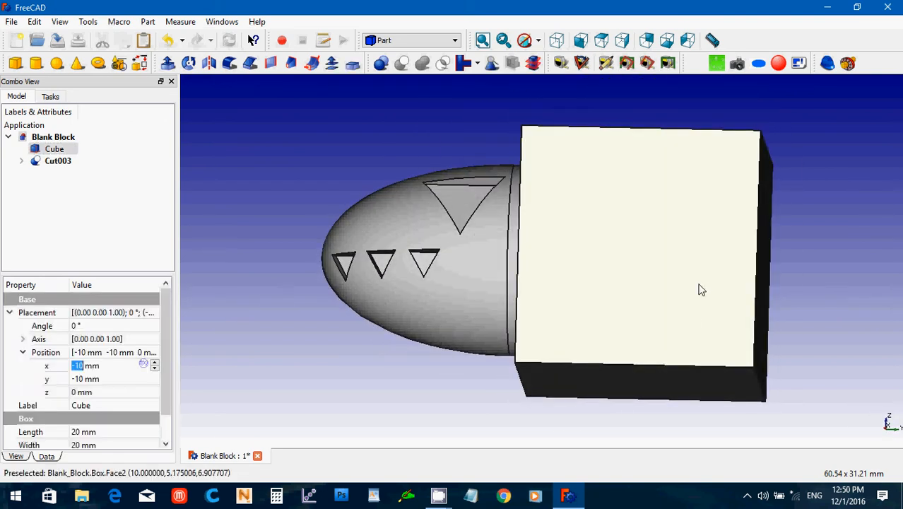
click(792, 279)
click(395, 42)
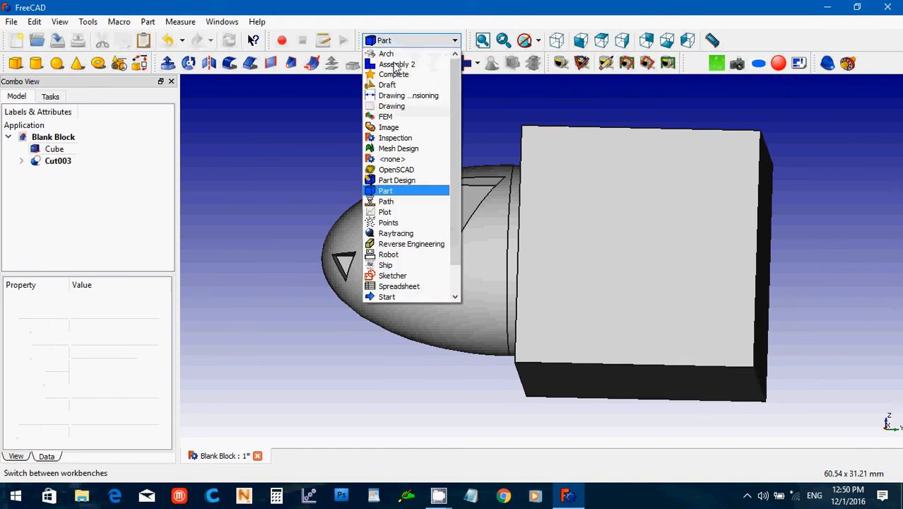
click(398, 176)
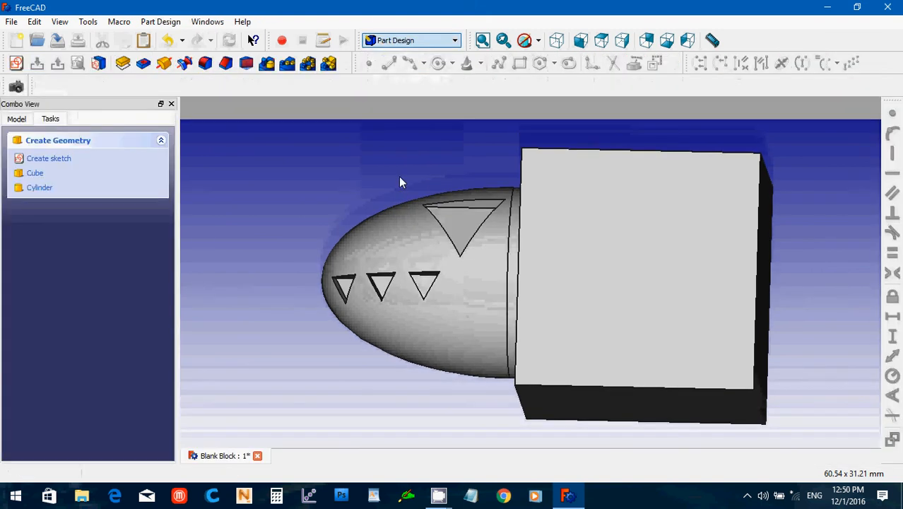
click(16, 63)
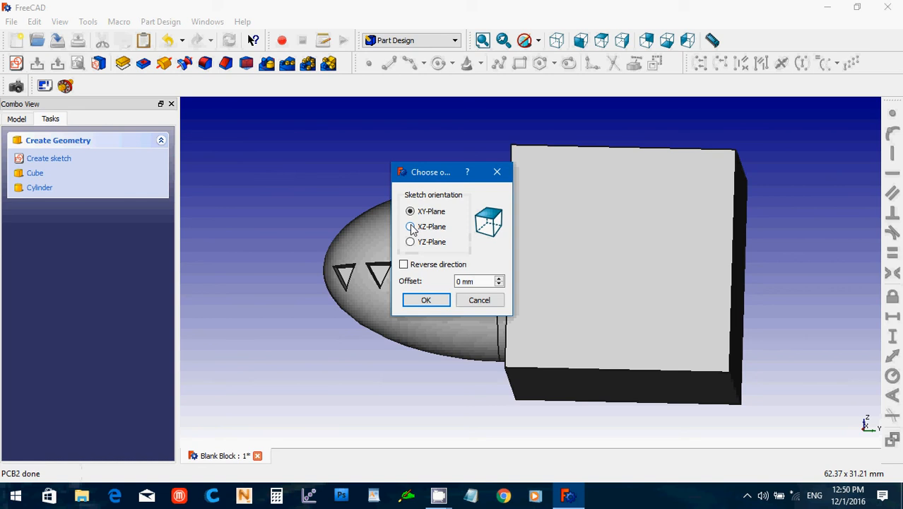
click(411, 241)
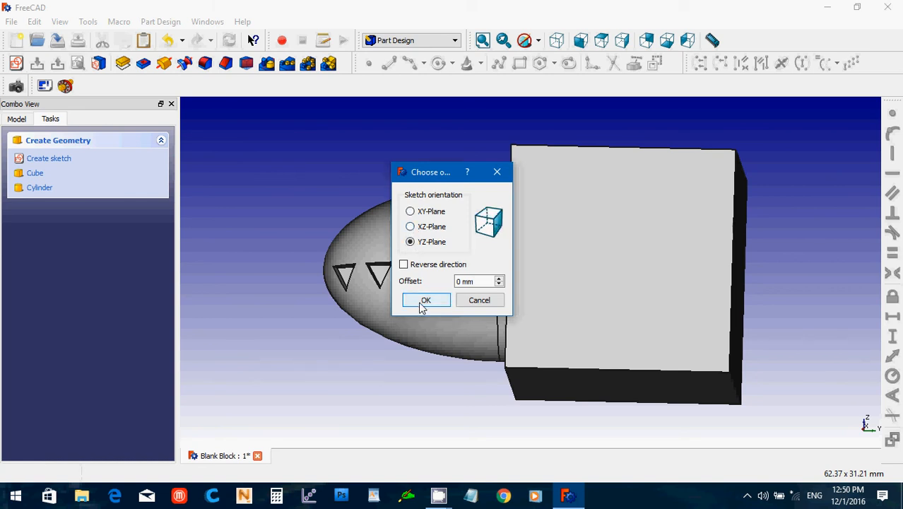
click(424, 300)
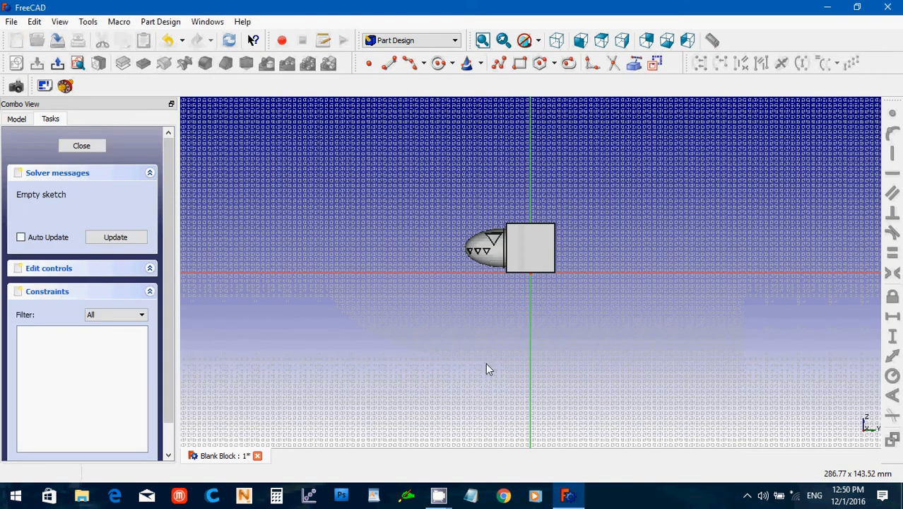
- Sketch a vertical line about 16.5 mm long just inside the block's rear edge, from about (9.1, 18.5) down to (9.1, 1.8)
scroll(486, 368, up, 8)
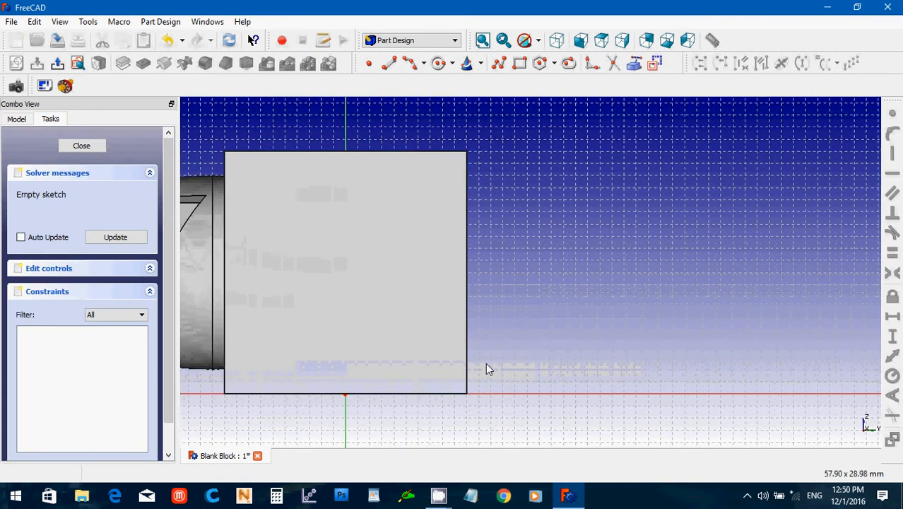
click(389, 63)
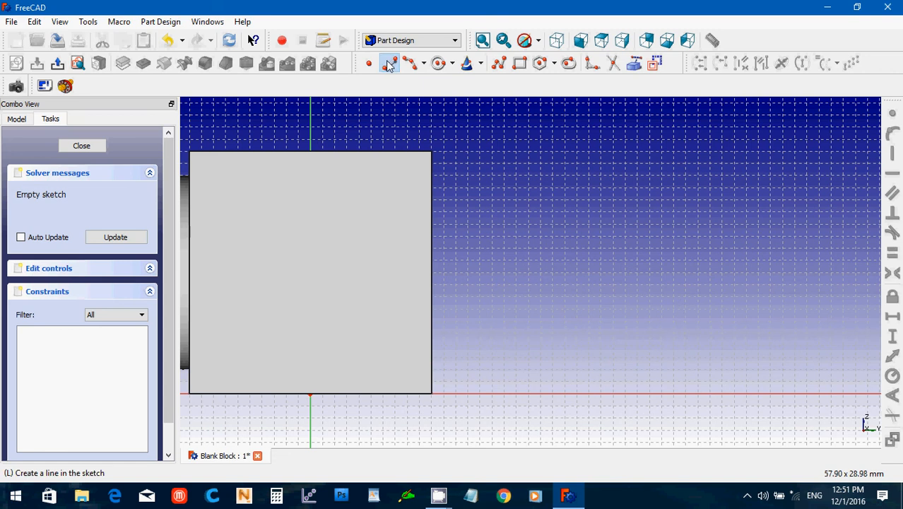
click(421, 169)
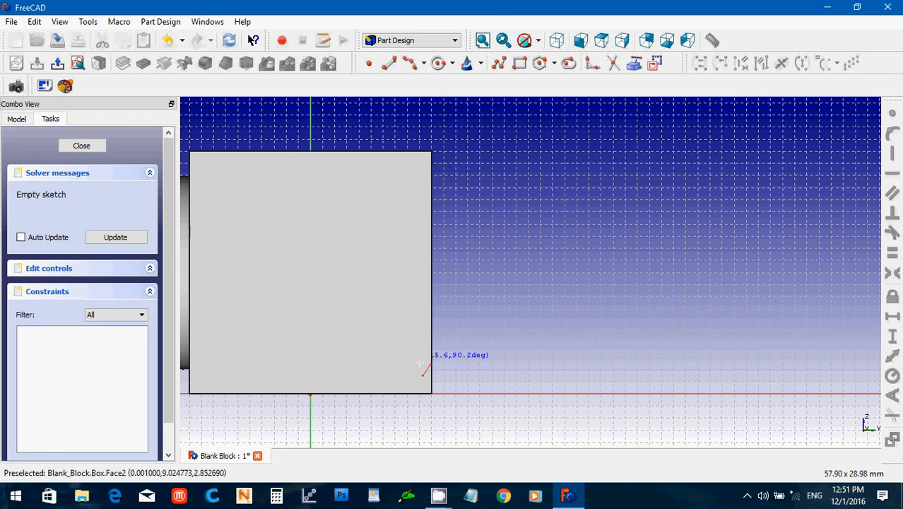
click(420, 369)
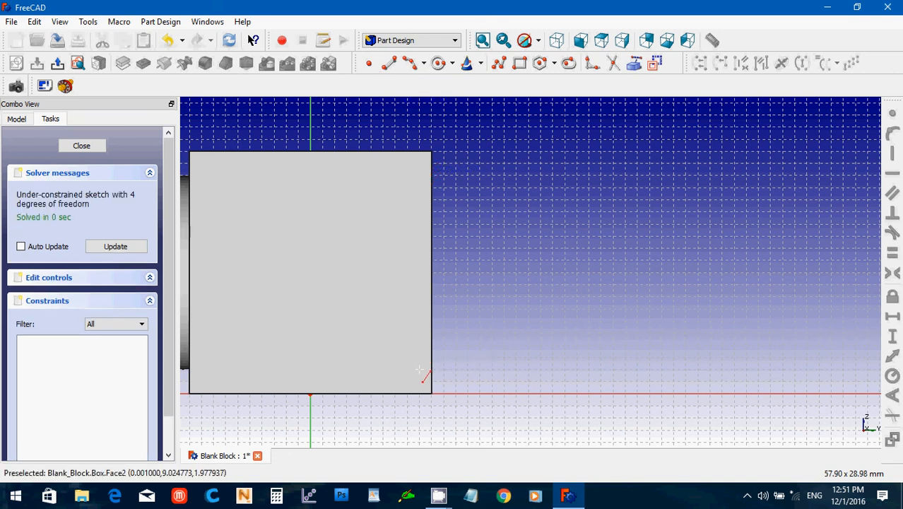
- Hide the Cube so the sketched line is not covered by the block
click(18, 119)
click(53, 171)
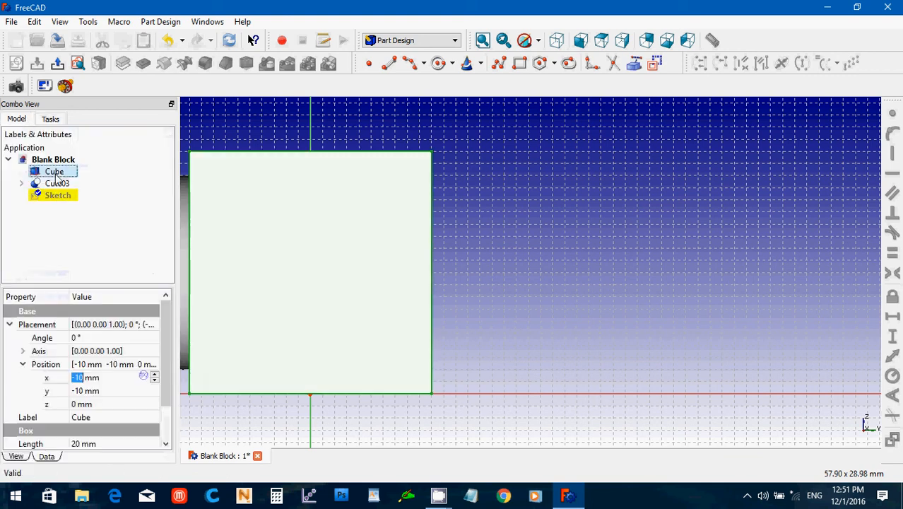
key(space)
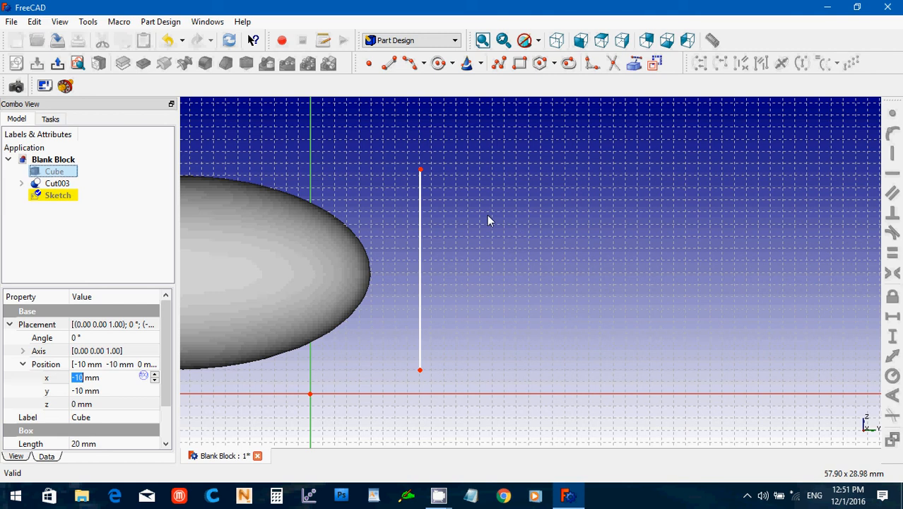
- Sketch a downward-sagging three-point arc from the vertical line's upper endpoint to about (30.4, 18.5)
click(412, 64)
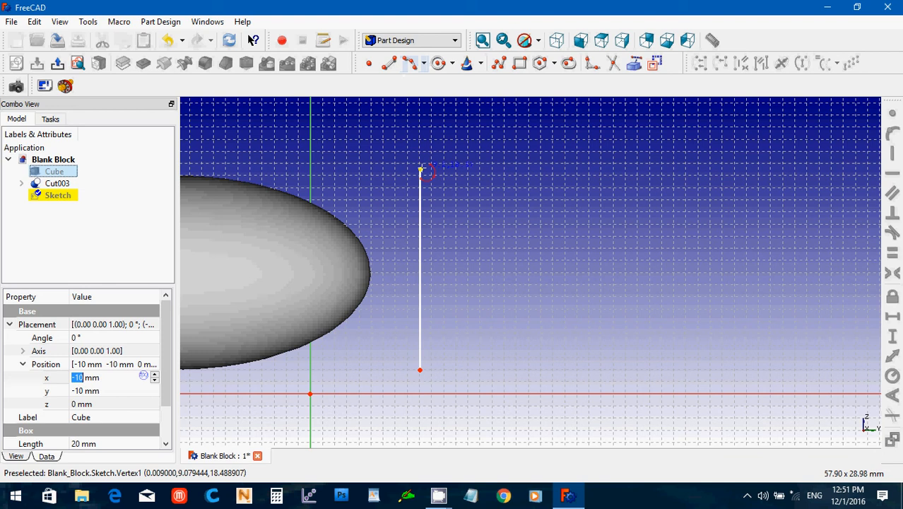
click(421, 170)
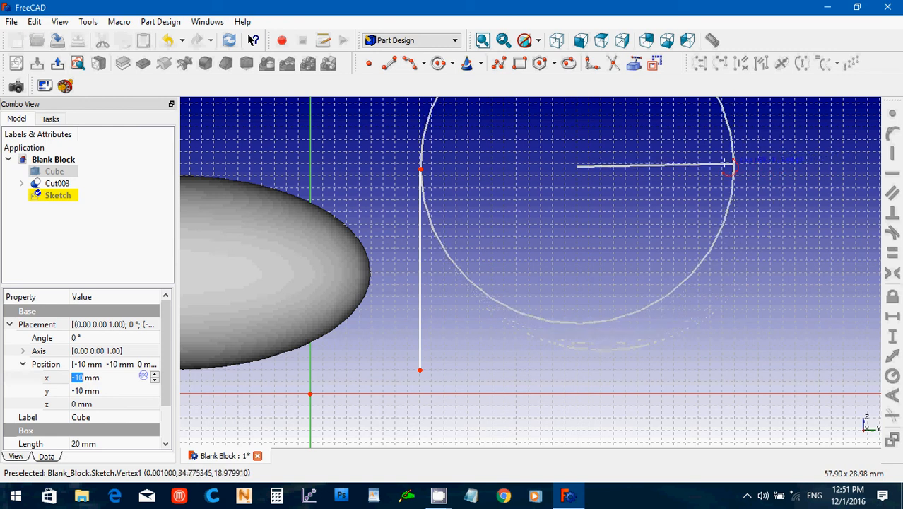
click(678, 168)
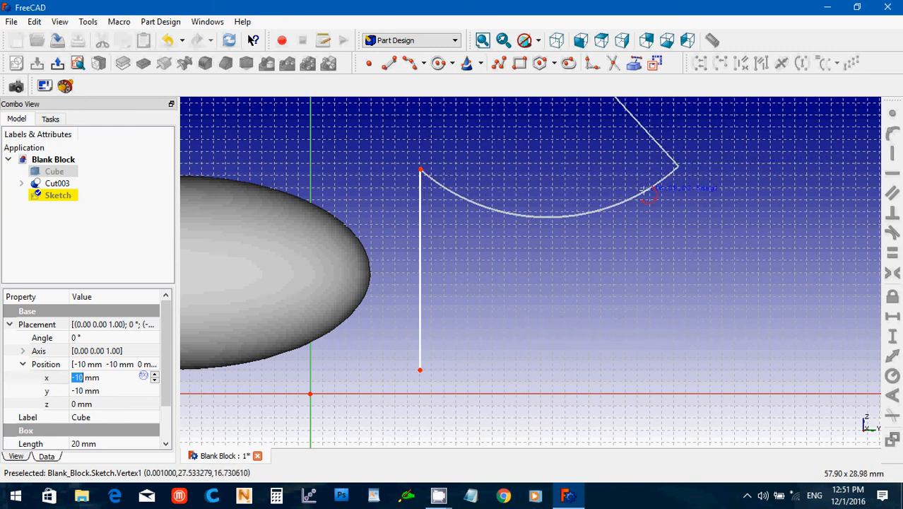
click(645, 189)
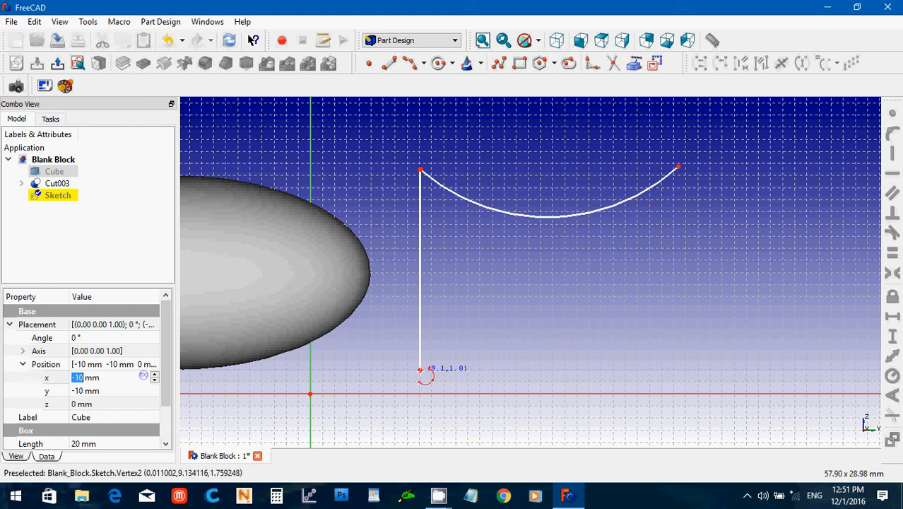
- Sketch an upward-bulging three-point arc from the vertical line's lower endpoint to the horizontal axis at about (30, 0.1)
click(420, 368)
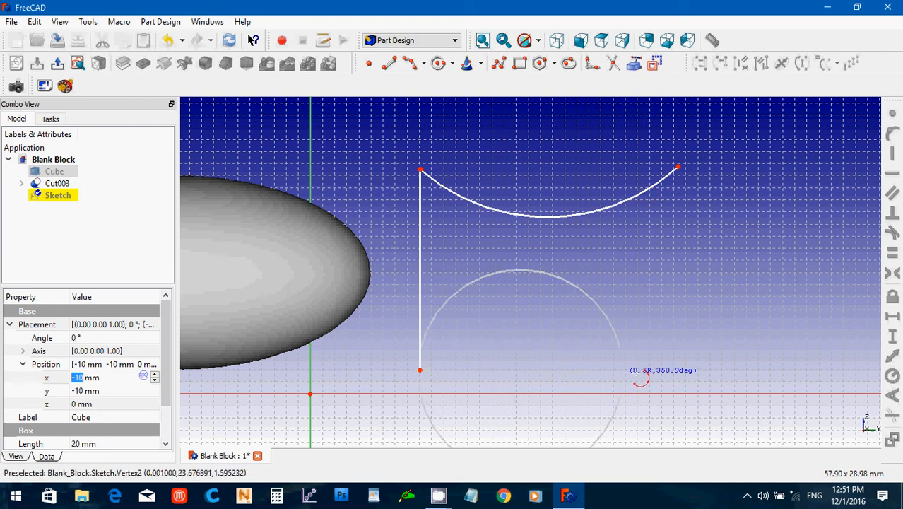
click(670, 391)
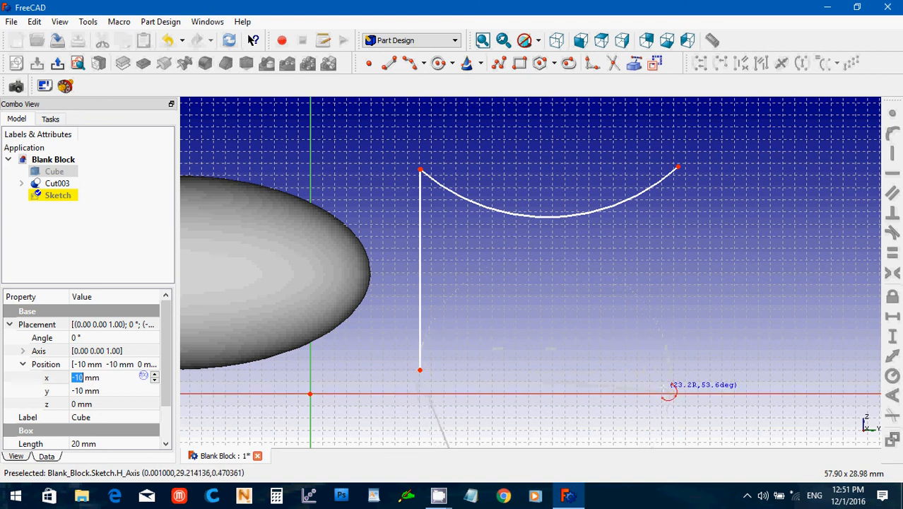
click(640, 374)
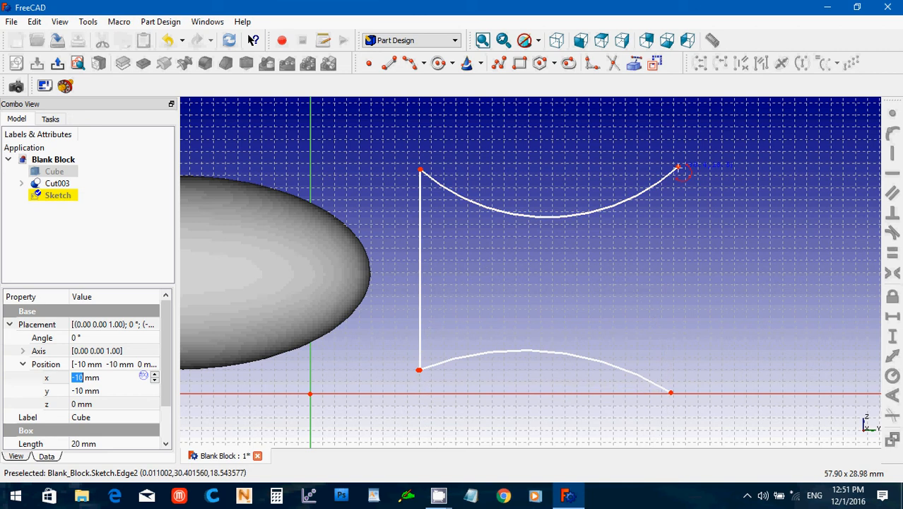
- Sketch an outward-bulging three-point arc from the upper arc's far end to about (35.2, 13.8), with a radius of about 3.7 mm
click(677, 167)
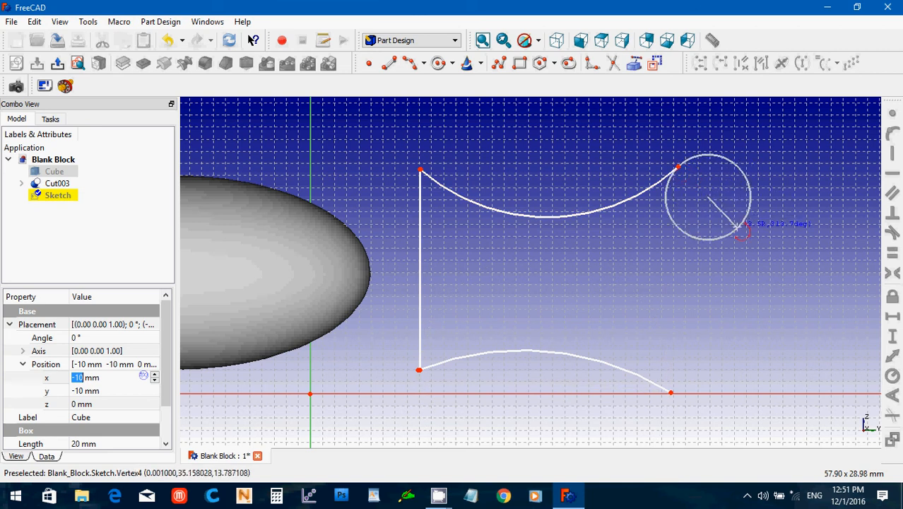
click(737, 229)
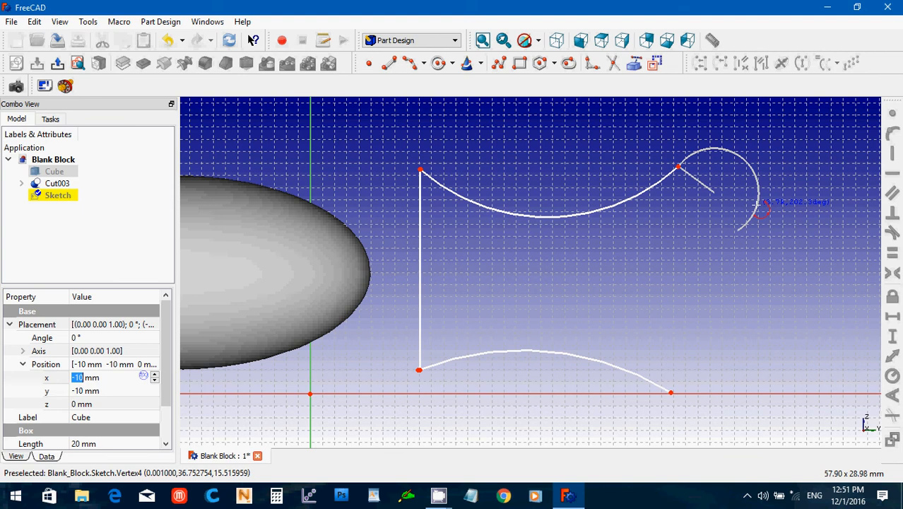
click(756, 203)
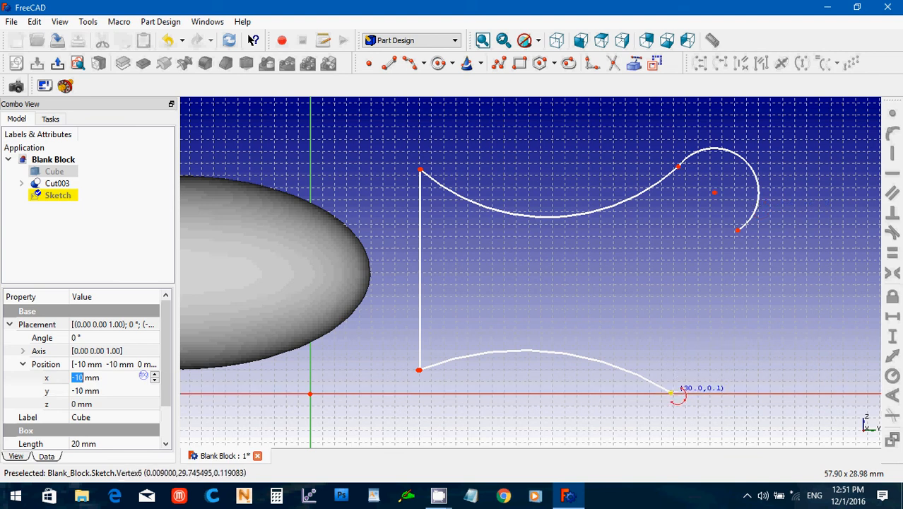
- Sketch an outward-bulging three-point arc from the lower arc's far end to about (34.0, 5.6), with a radius of about 3.8 mm
click(670, 393)
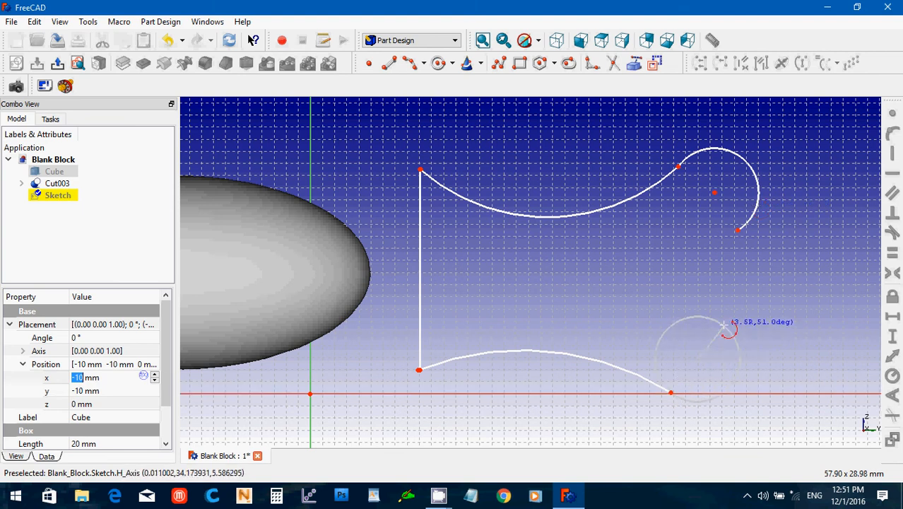
click(722, 325)
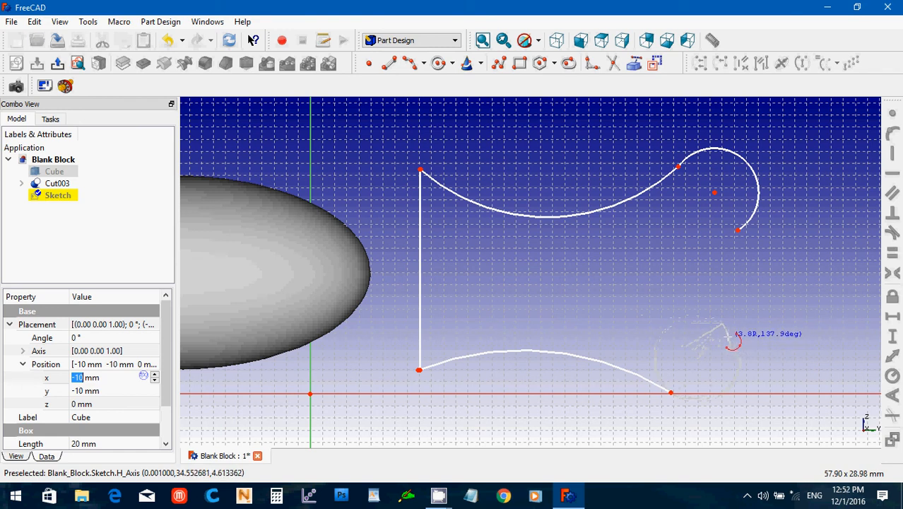
click(727, 337)
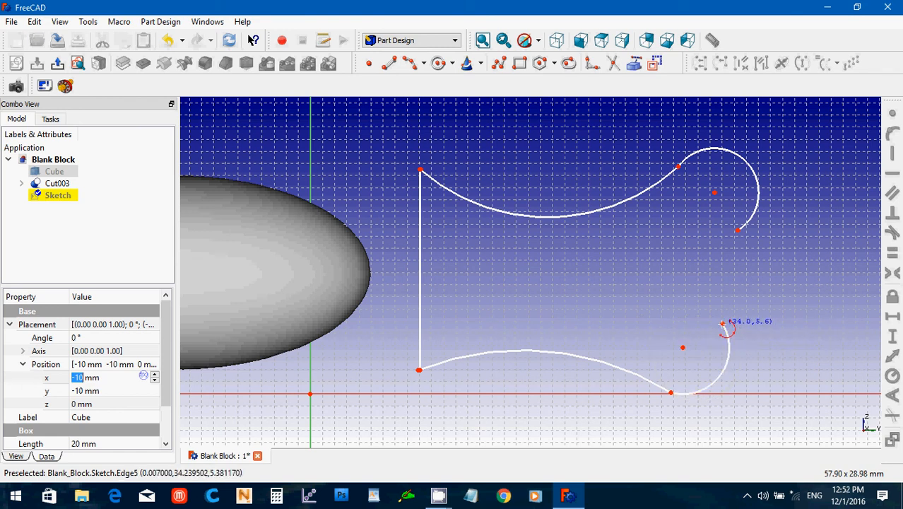
- Close the profile with an inward-bulging three-point arc joining the two outer arcs' free ends, with a radius of about 3.9 mm
click(723, 324)
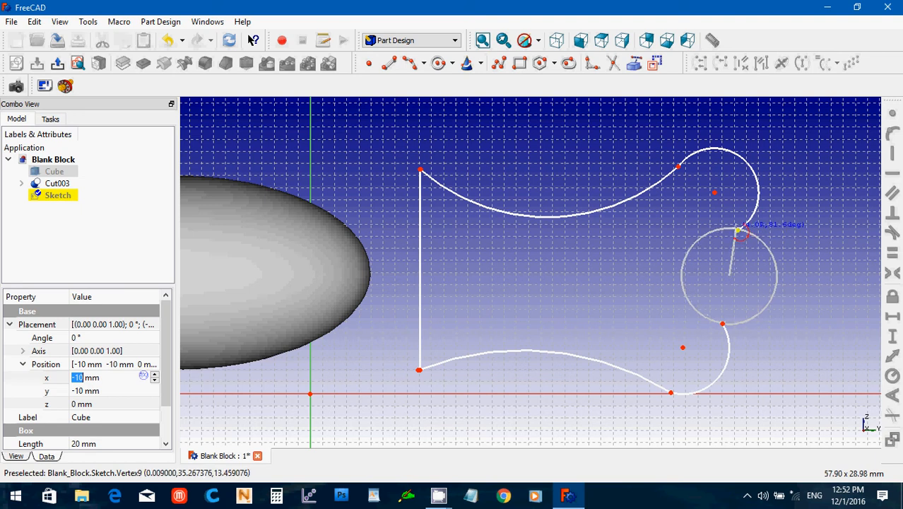
click(738, 231)
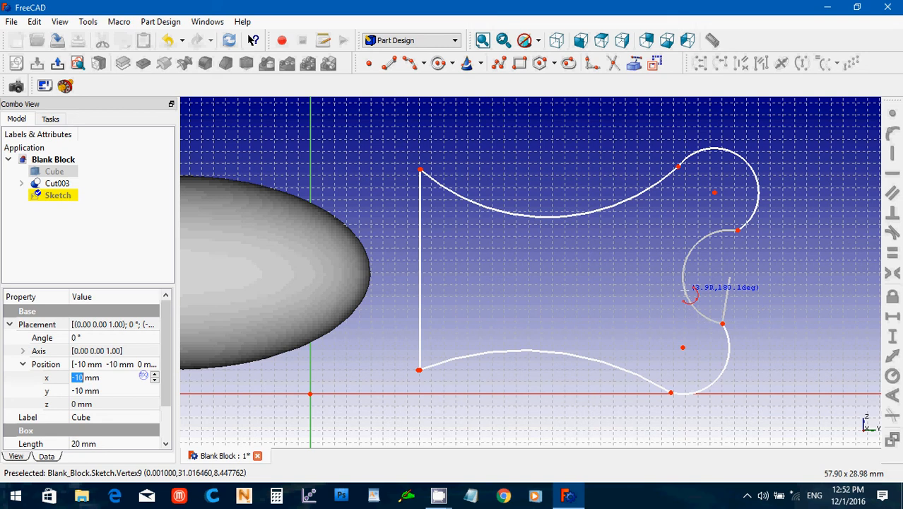
click(686, 291)
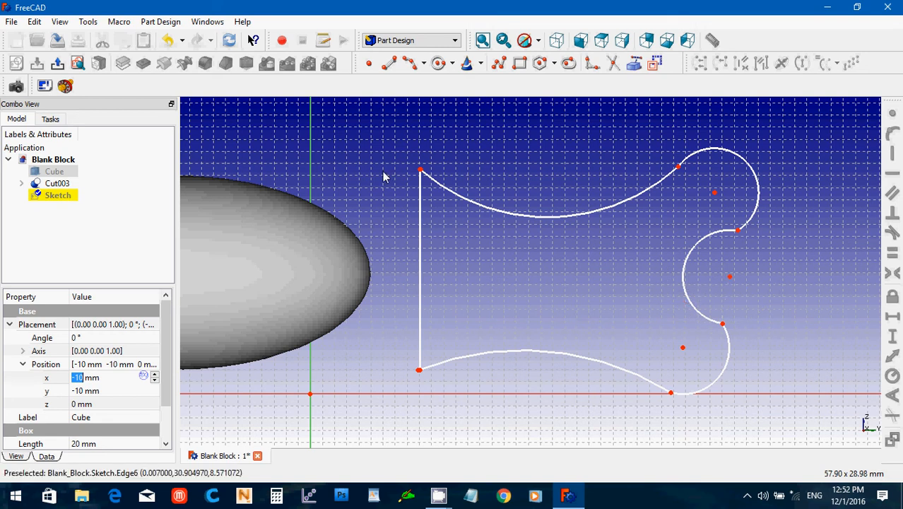
- Add a coincident constraint joining the vertical line's upper endpoint to the start of the upper arc
drag(417, 158, 460, 196)
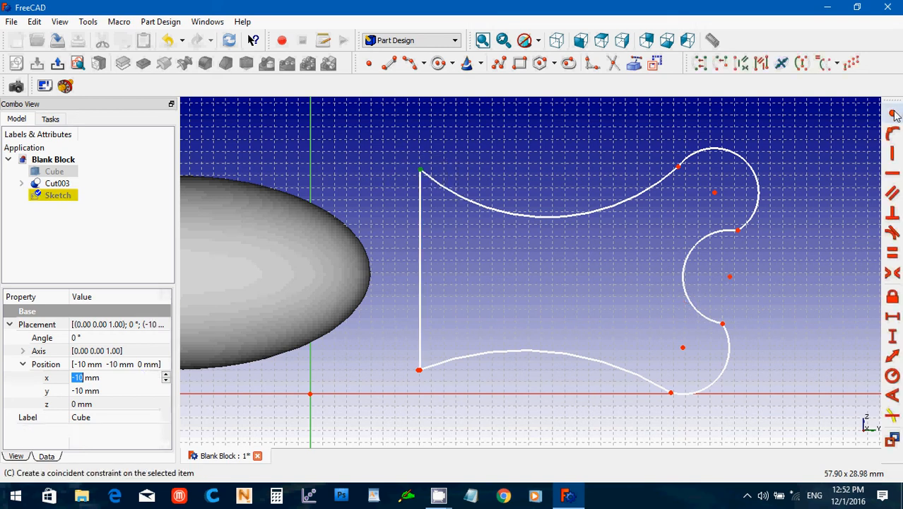
click(891, 114)
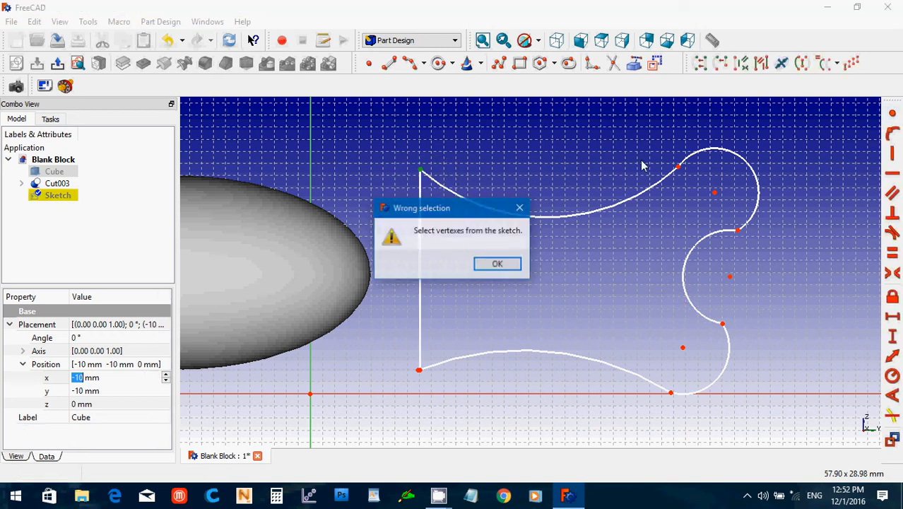
click(498, 264)
drag(395, 150, 451, 197)
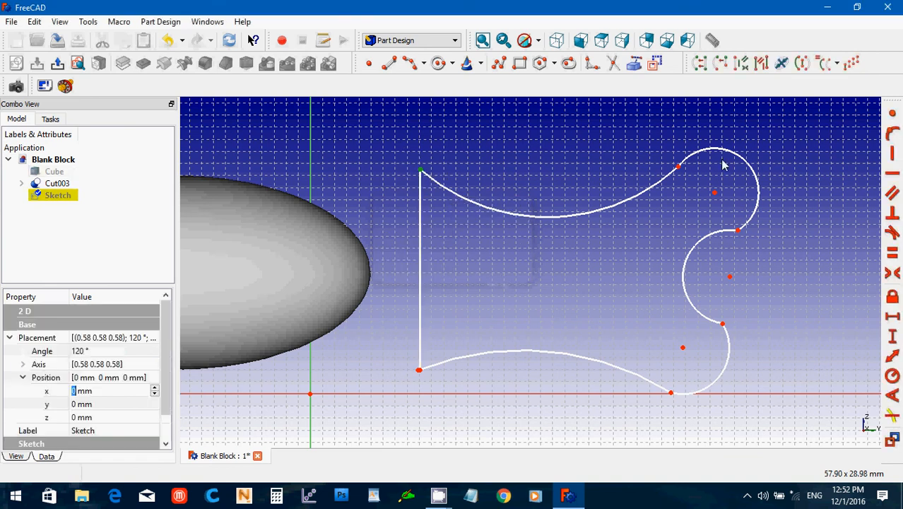
click(891, 114)
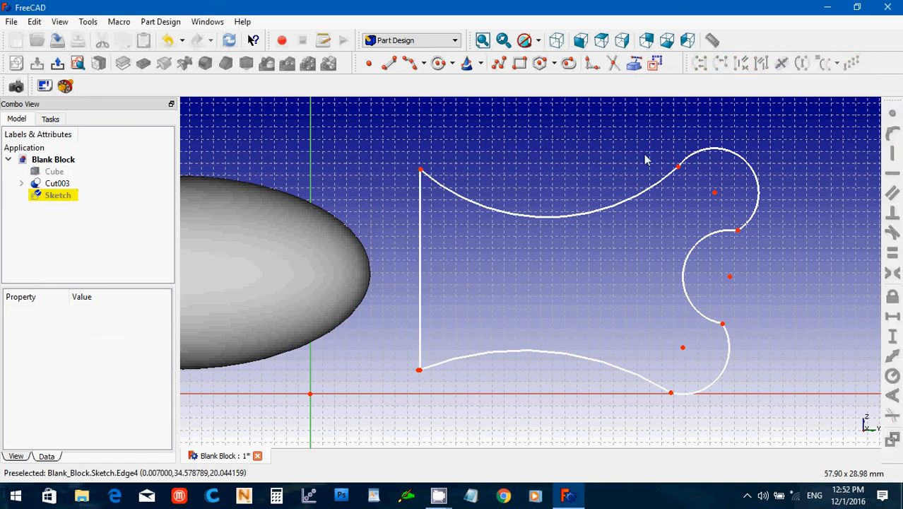
- Make the endpoints coincident where the upper arc meets the upper lobe and where the inner arc meets both lobes
drag(645, 160, 691, 185)
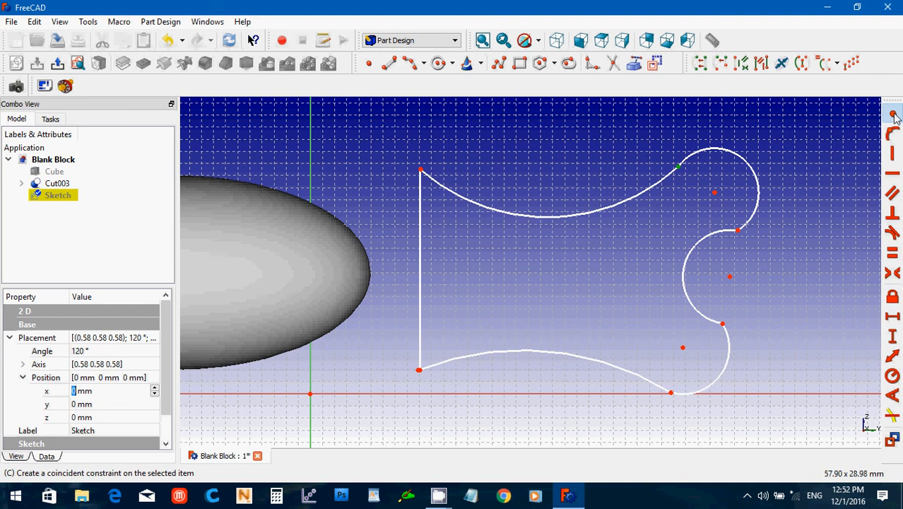
click(894, 116)
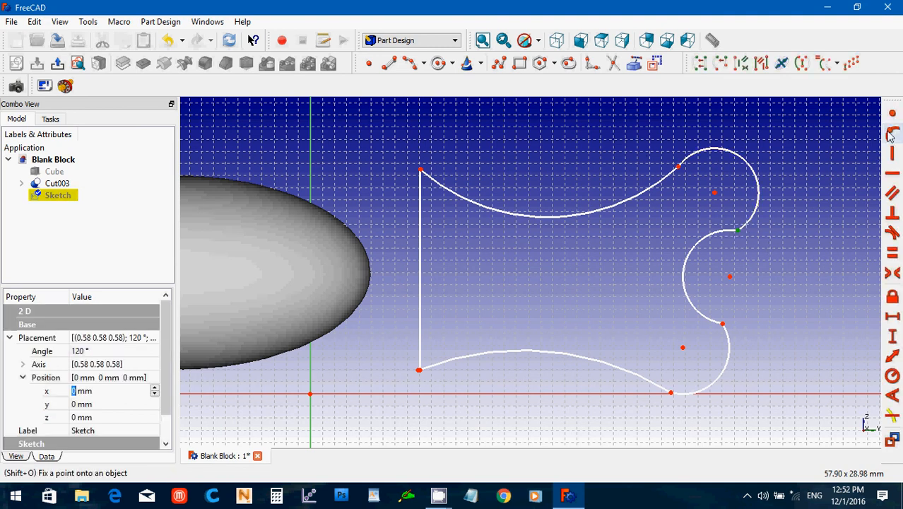
click(722, 323)
click(892, 115)
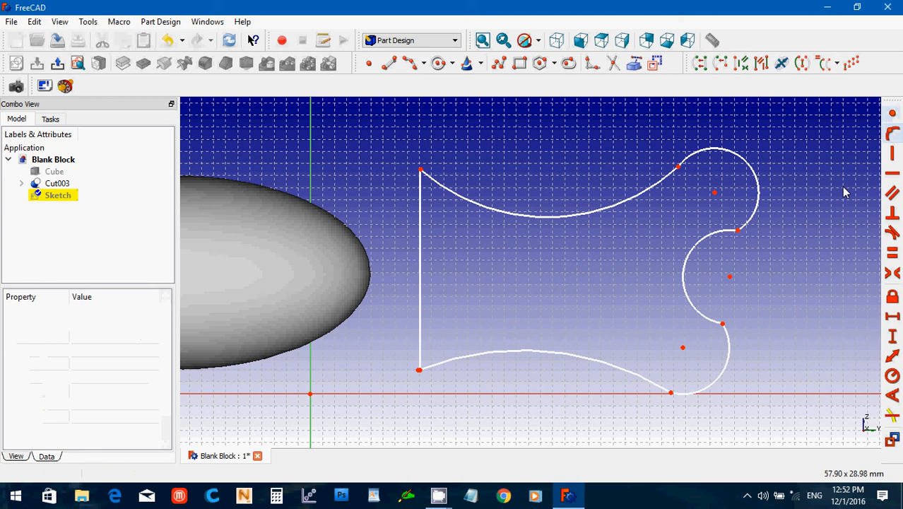
- Make the lower arc's ends coincident with the lower lobe and with the vertical line's lower endpoint
click(683, 408)
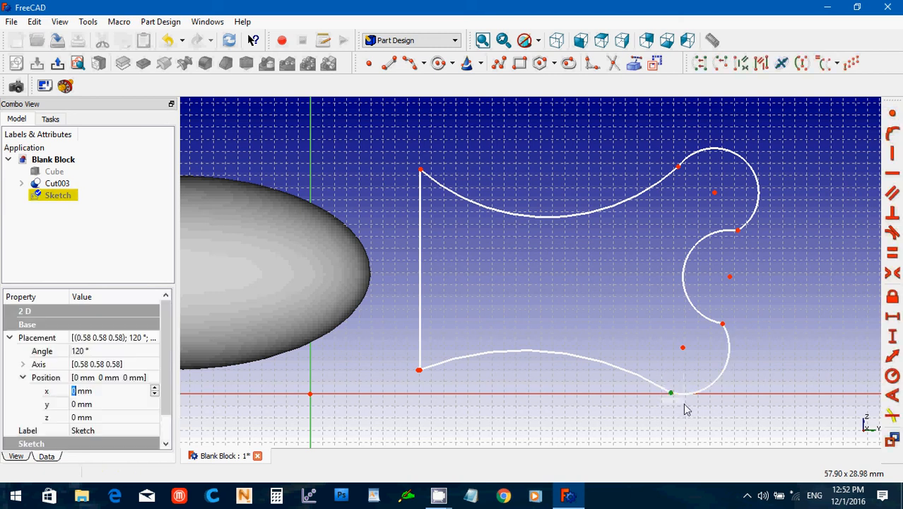
click(893, 114)
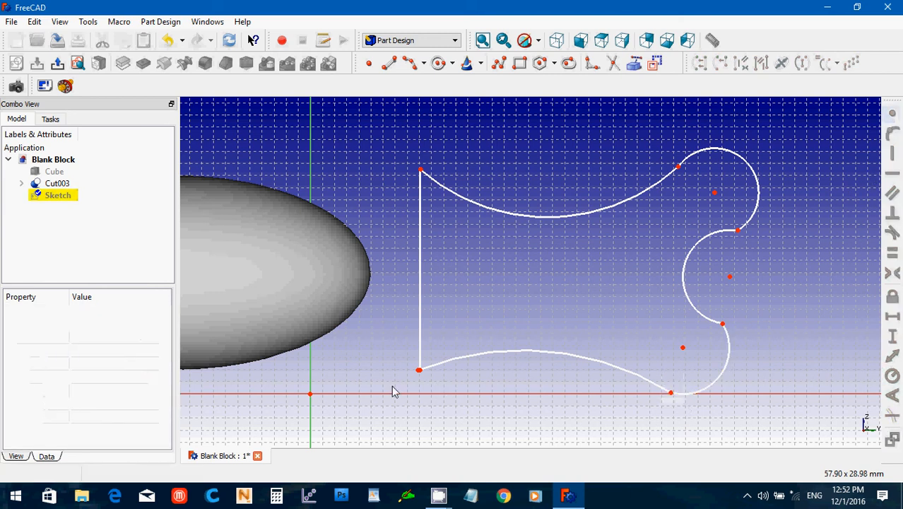
click(419, 369)
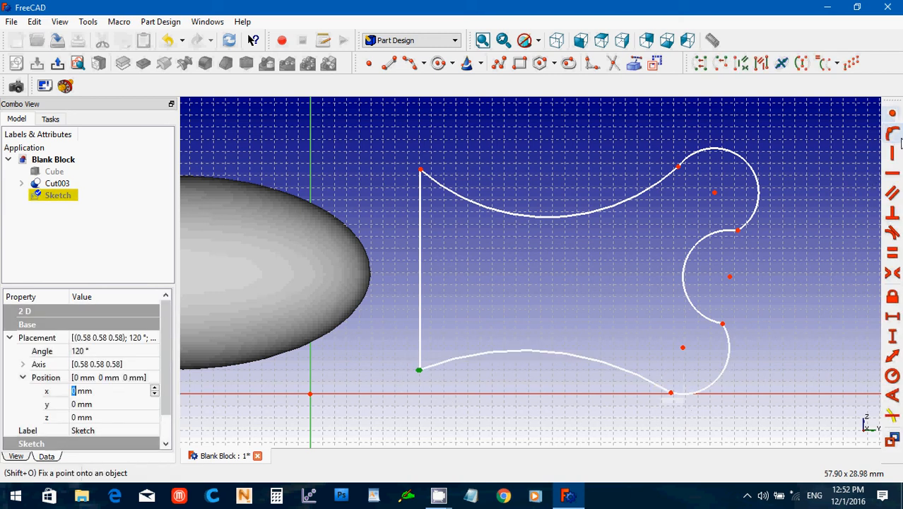
click(892, 115)
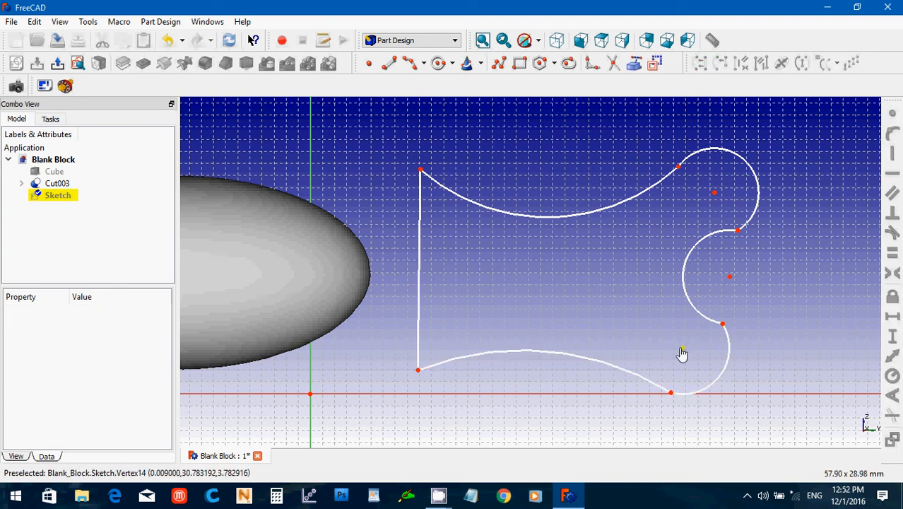
- Reshape the tail profile by moving the lower lobe's centre and endpoints slightly and shifting the upper lobe's centre inward
drag(683, 348, 680, 352)
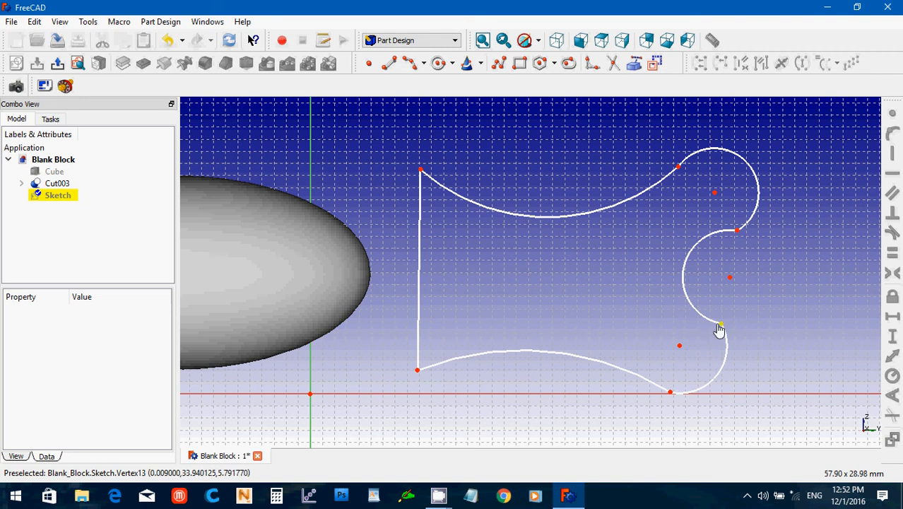
drag(719, 324, 713, 325)
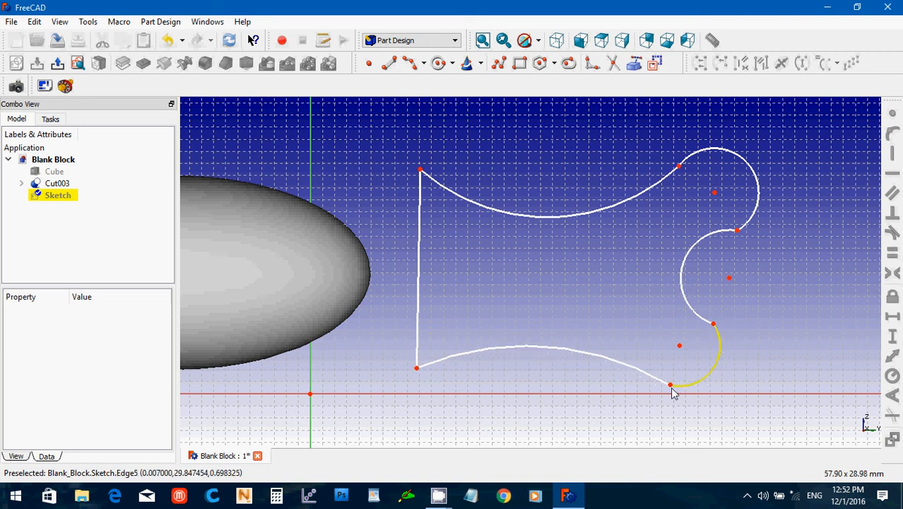
drag(669, 386, 669, 391)
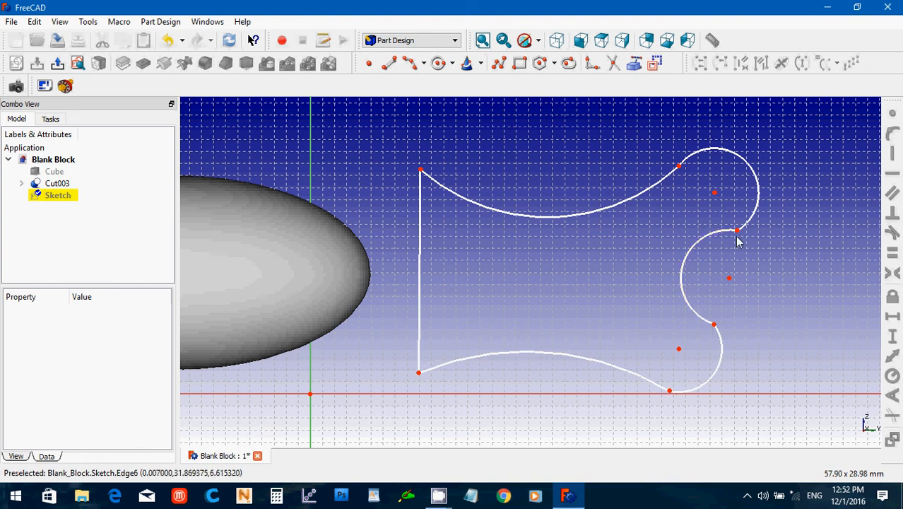
drag(714, 195, 693, 245)
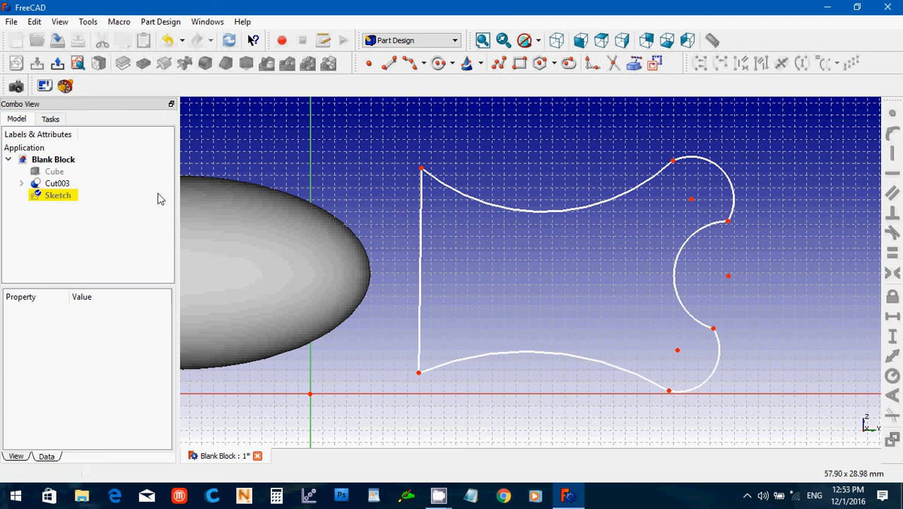
- Constrain the profile's straight edge to be vertical and finish editing the sketch
click(421, 292)
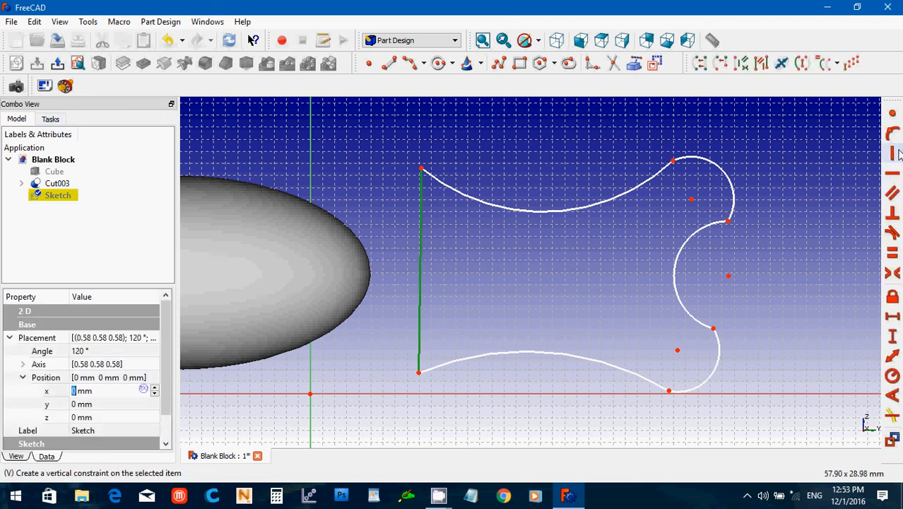
click(893, 153)
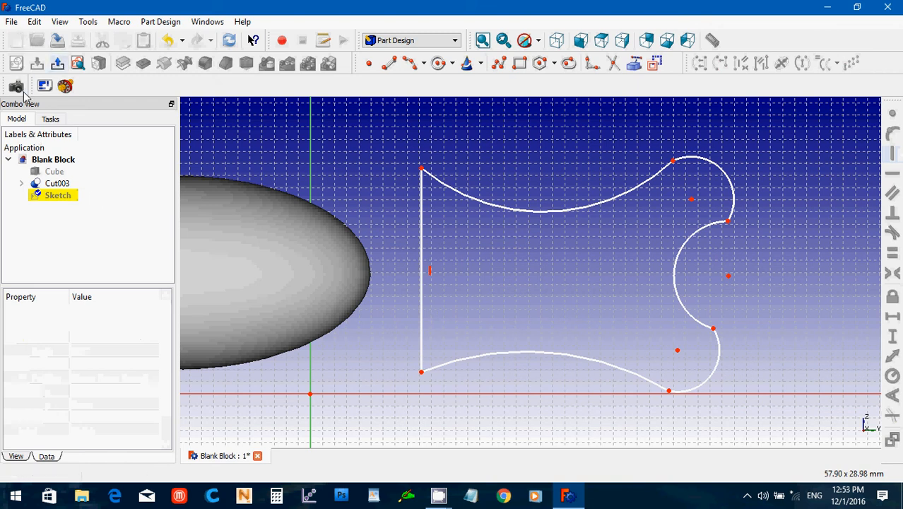
click(50, 119)
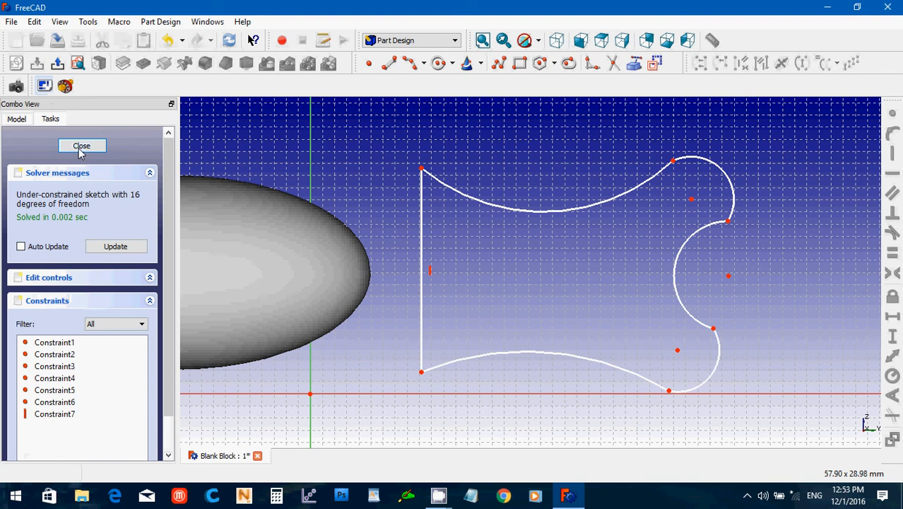
click(81, 146)
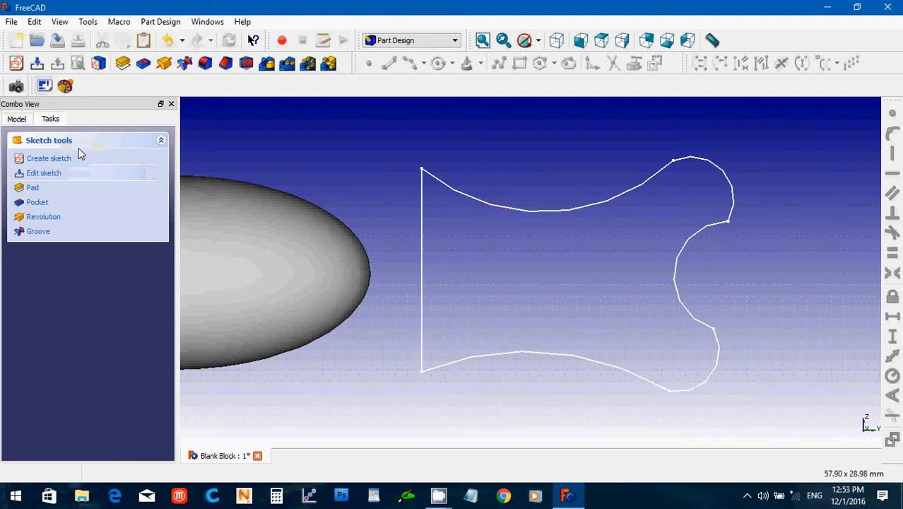
- Make the Cube visible again beside the tail sketch, keeping Cut003 shown
click(18, 120)
click(50, 184)
key(space)
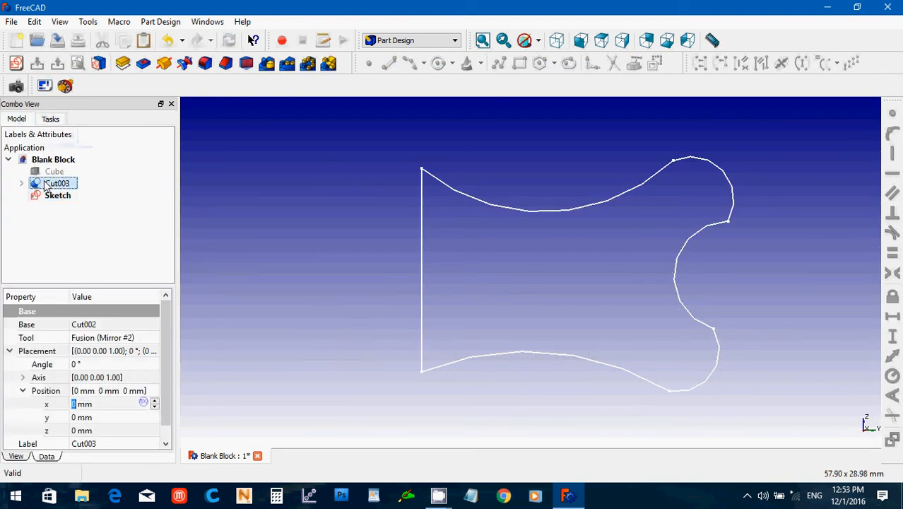
key(space)
click(49, 172)
key(space)
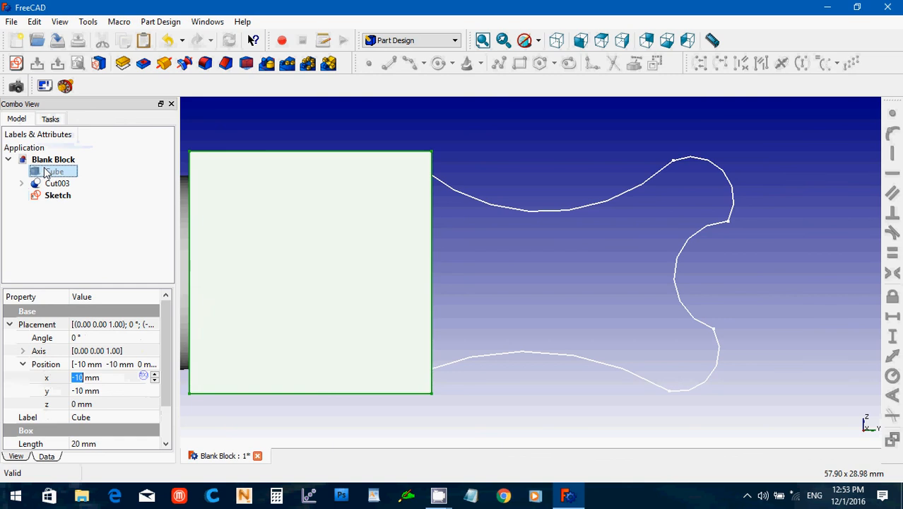
click(463, 147)
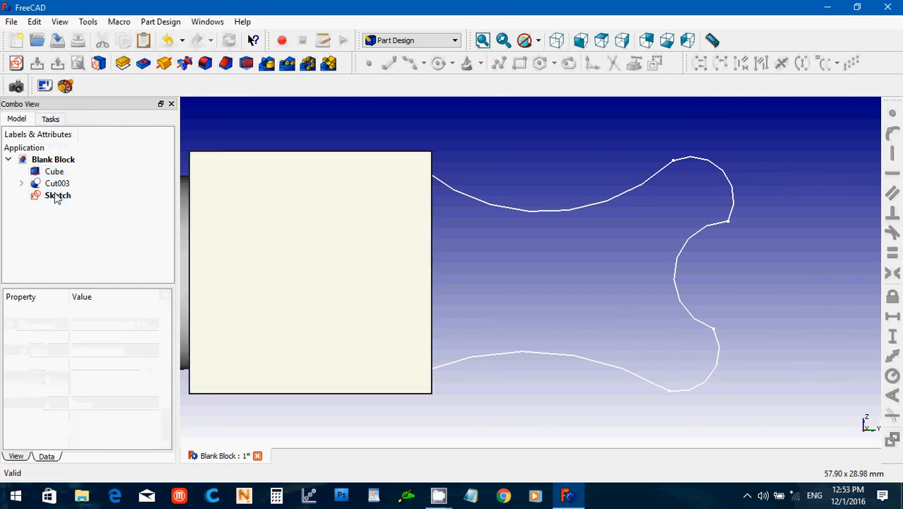
- Pad the tail sketch to a length of 4 mm, symmetric to its plane
click(56, 195)
click(122, 64)
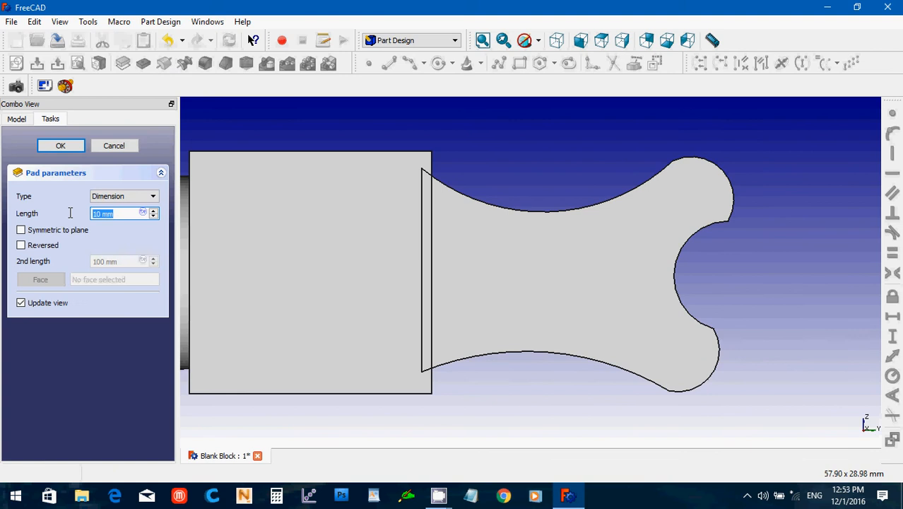
text(4)
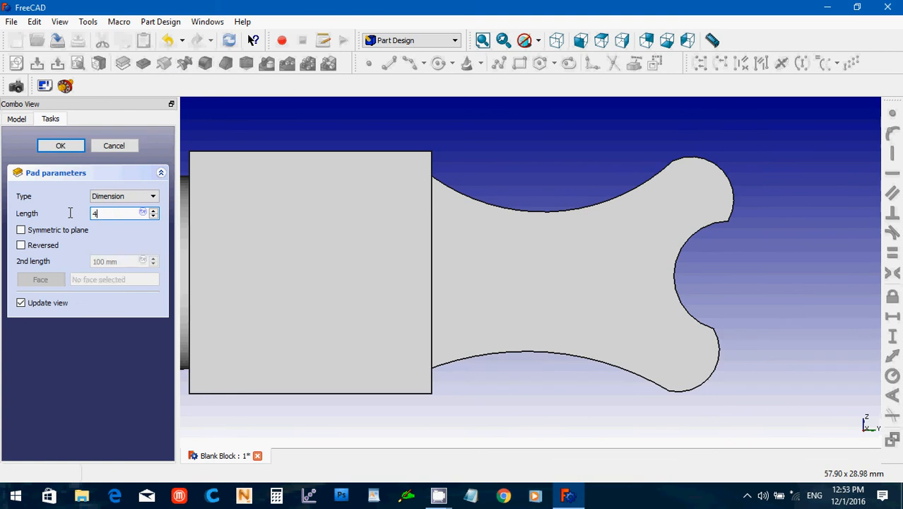
click(21, 230)
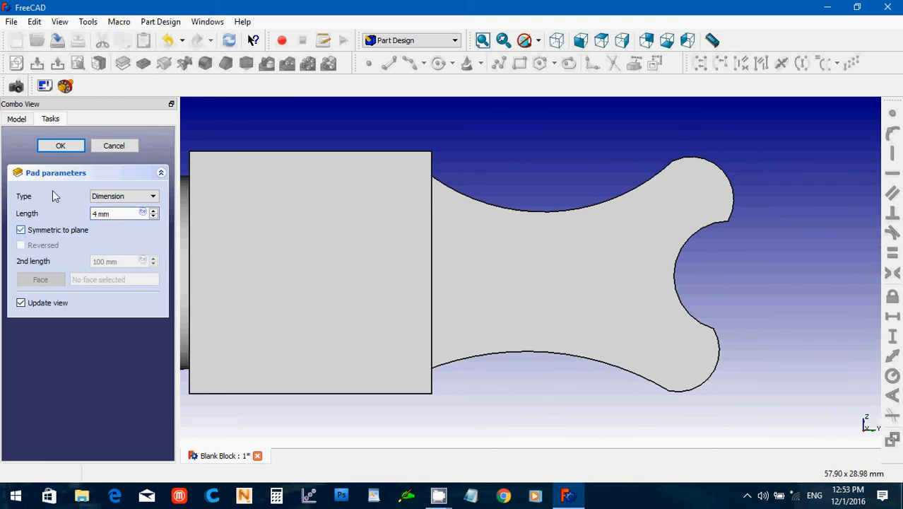
click(61, 147)
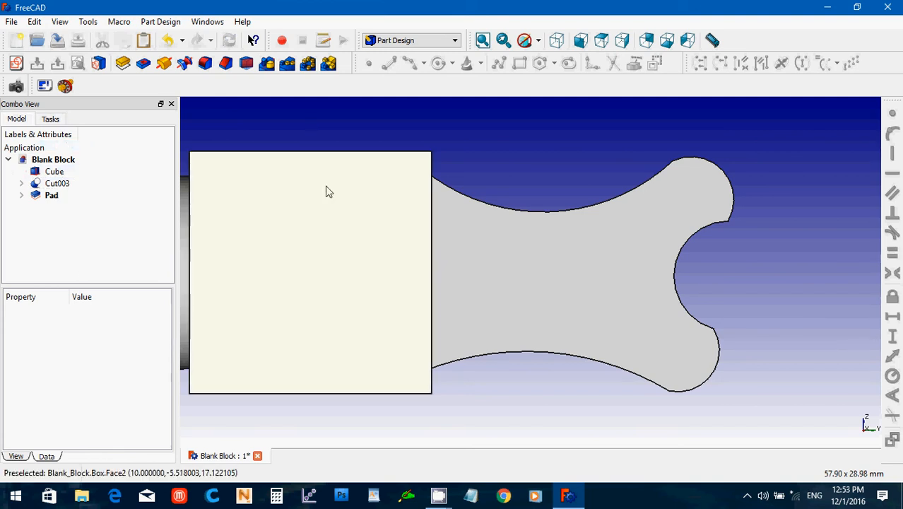
- Create a new sketch on the YZ-plane with a 0 mm offset
click(18, 65)
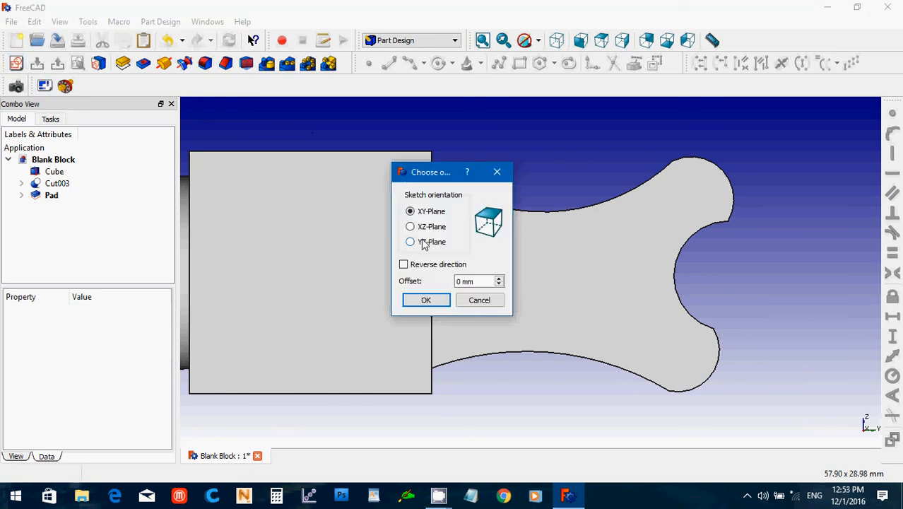
click(410, 241)
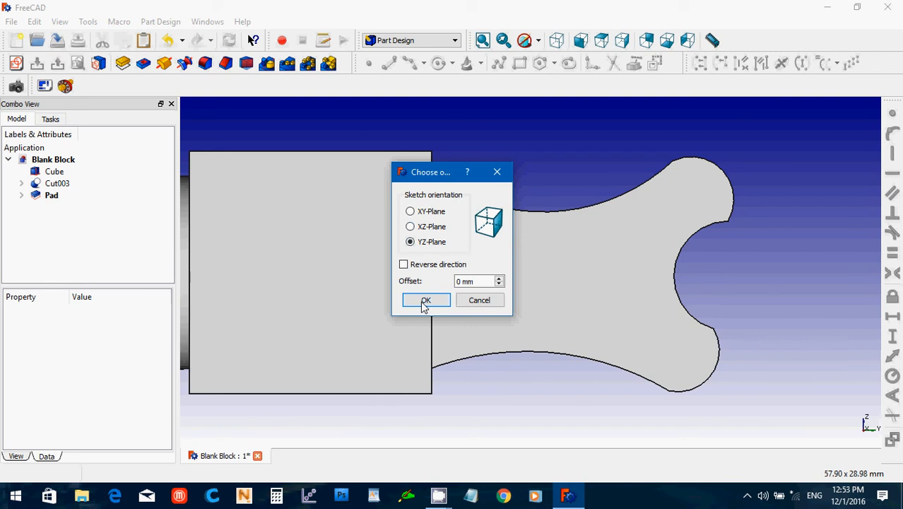
click(424, 302)
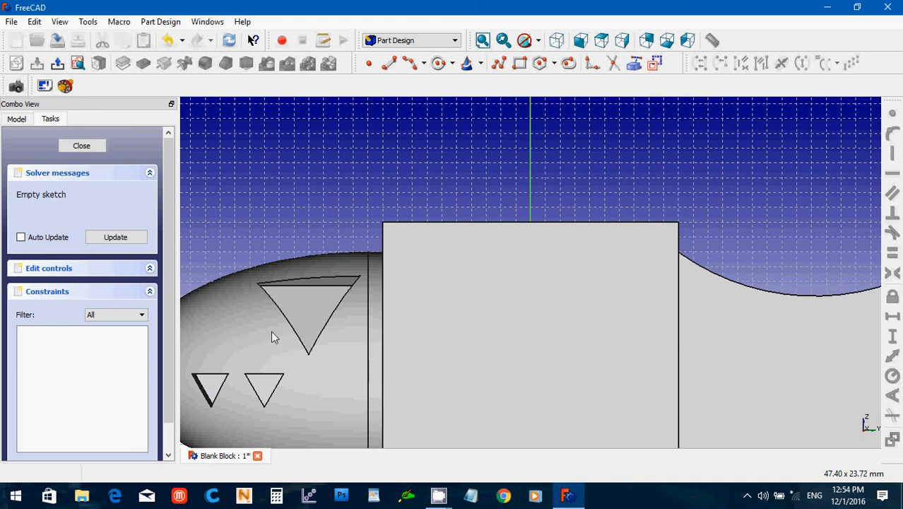
- Sketch a horizontal line about 16 mm long just below the block's upper edge as the fin's base
scroll(537, 254, down, 1)
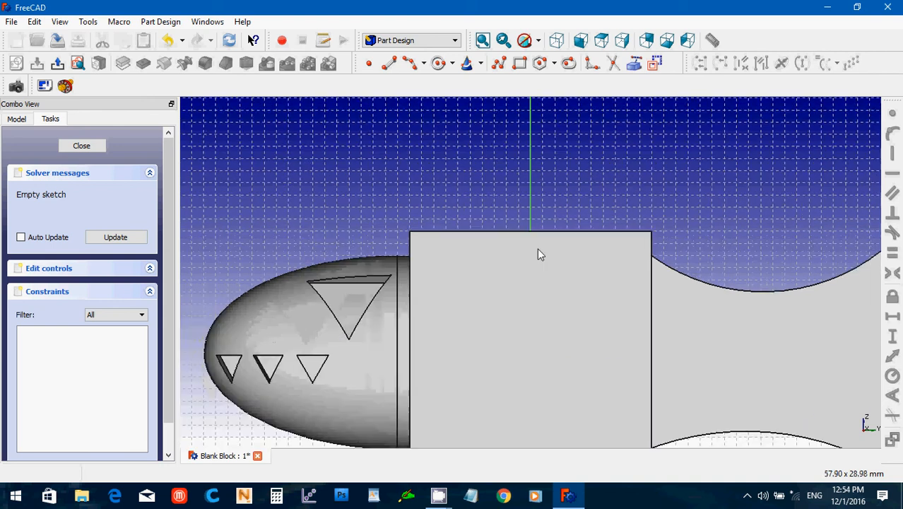
key(Down)
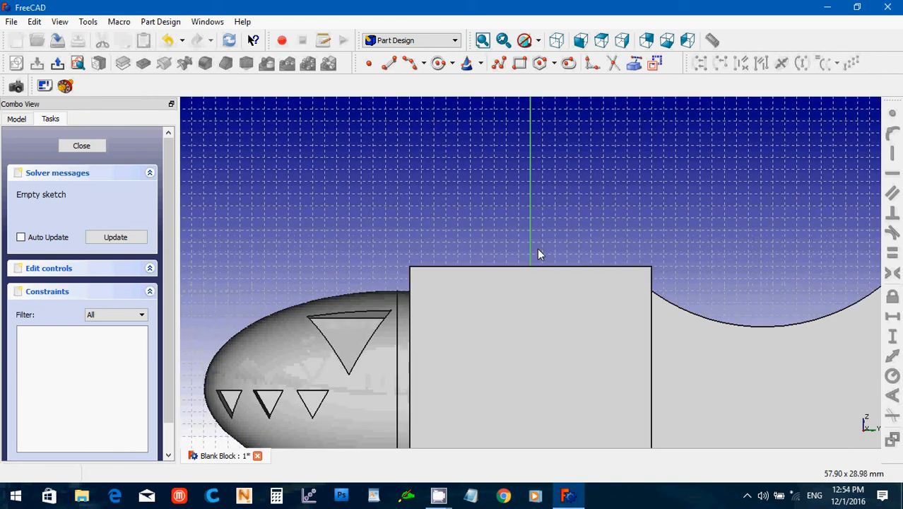
key(Down)
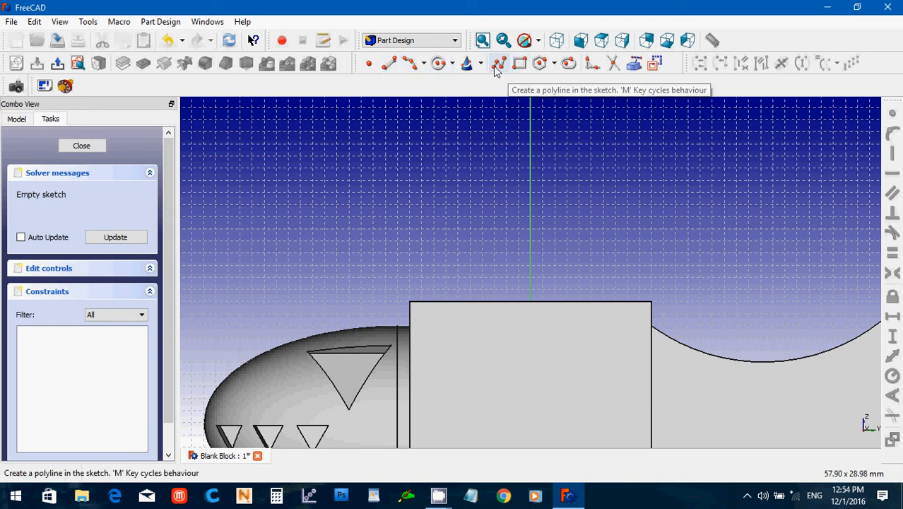
click(393, 63)
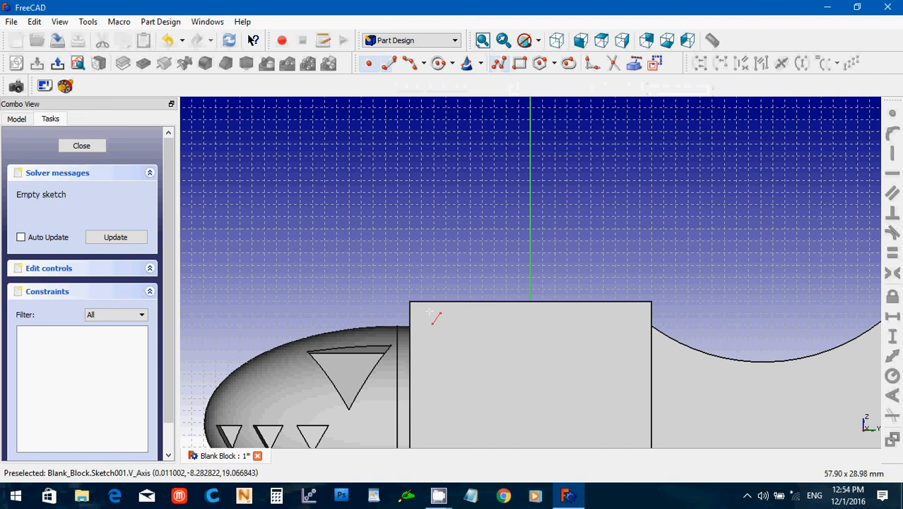
click(628, 316)
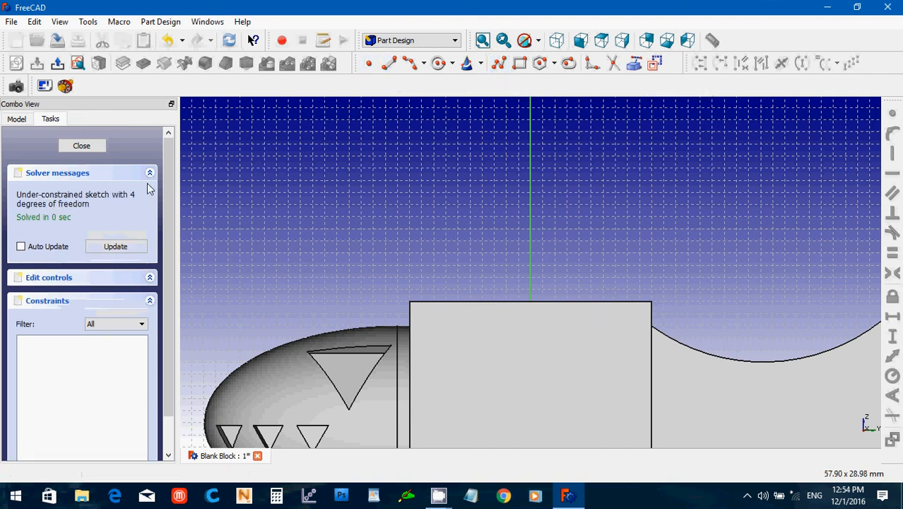
- Hide the Cube so the sketched base line is exposed
click(18, 120)
click(54, 171)
key(space)
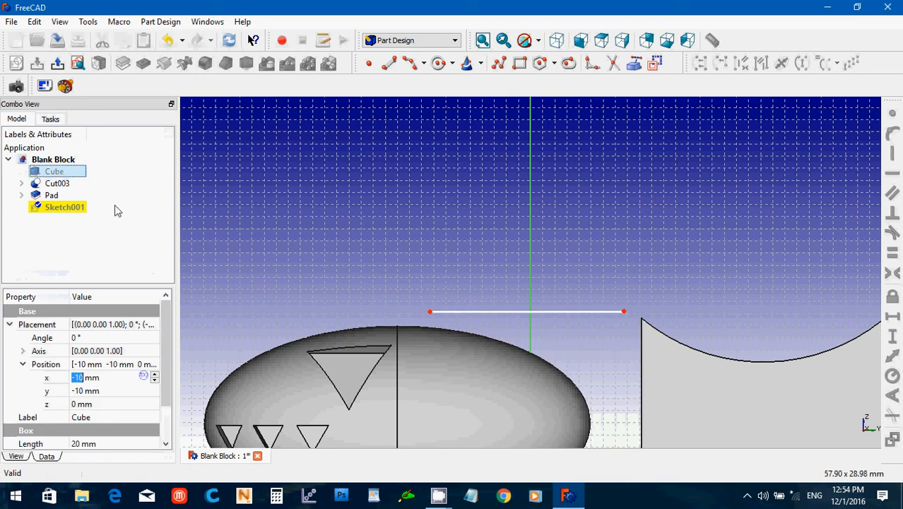
- Draw two arcs by endpoints and rim point from the line's ends, one concave and one convex, meeting at a fin tip about 14 mm above it
click(410, 62)
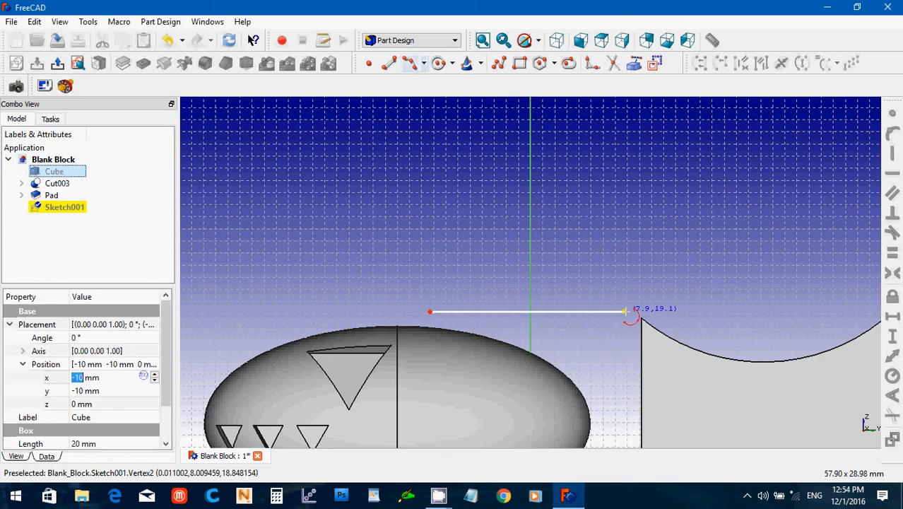
click(623, 311)
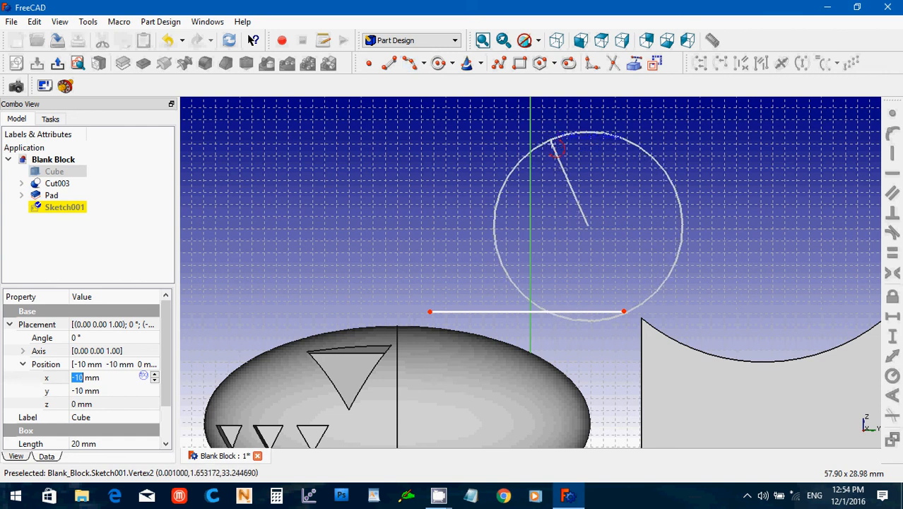
click(552, 145)
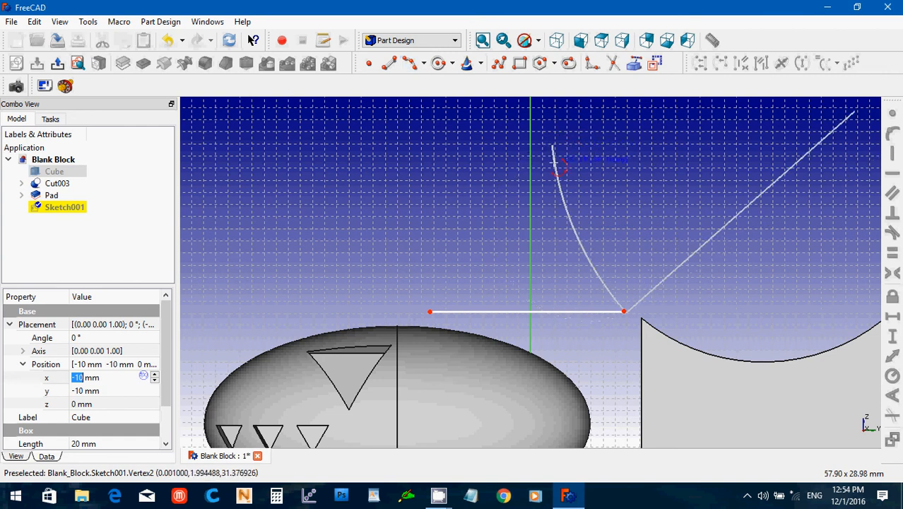
click(552, 166)
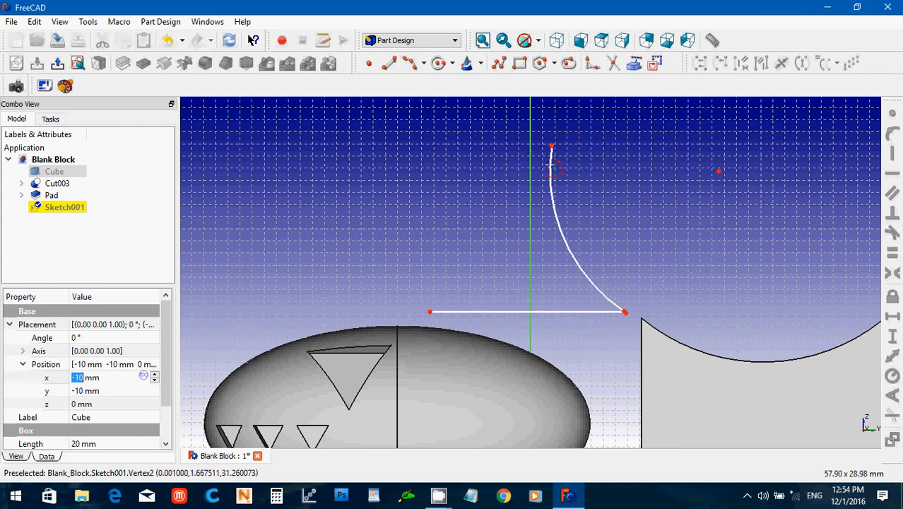
click(551, 146)
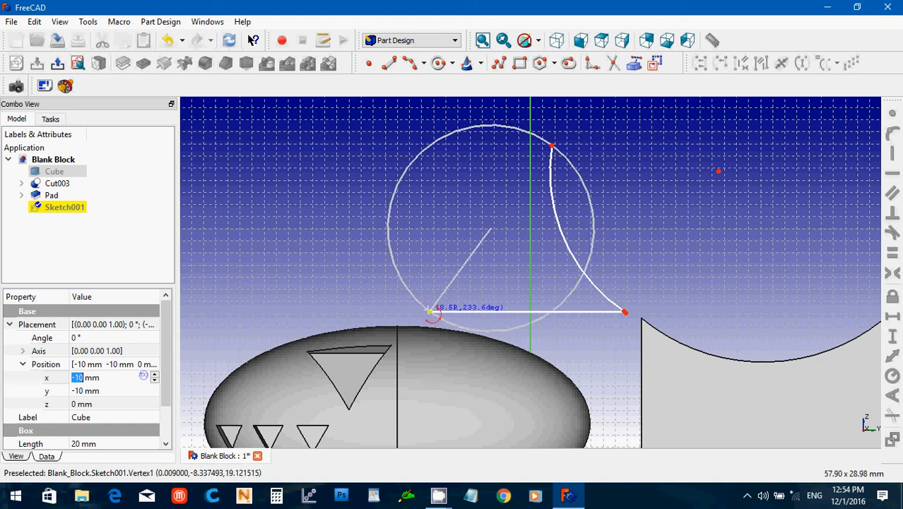
click(429, 311)
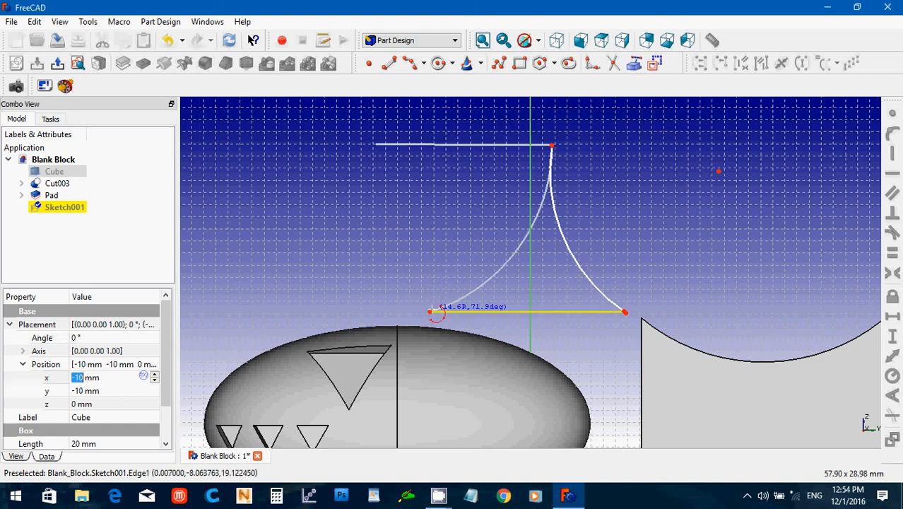
click(430, 311)
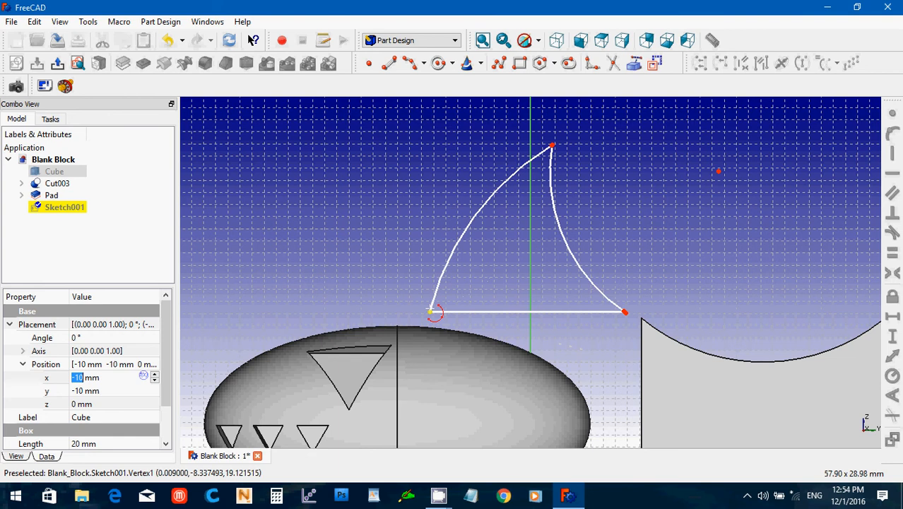
click(553, 147)
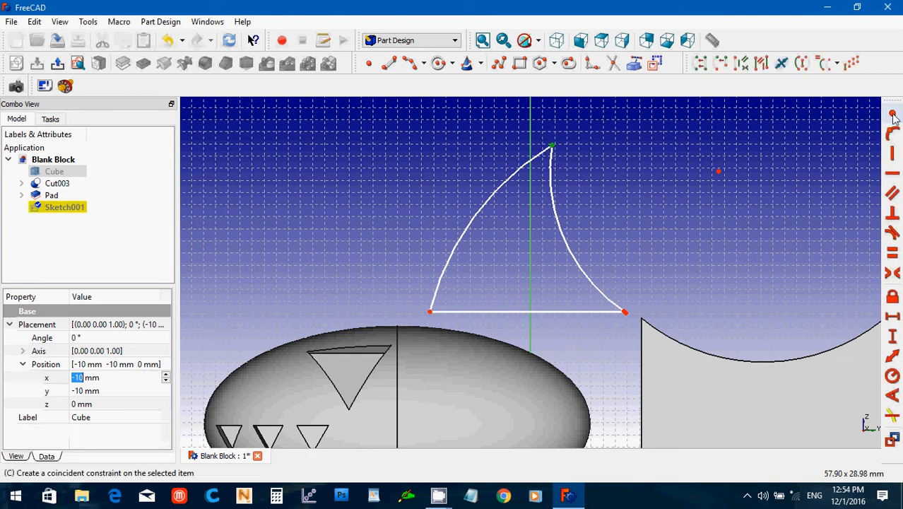
click(891, 115)
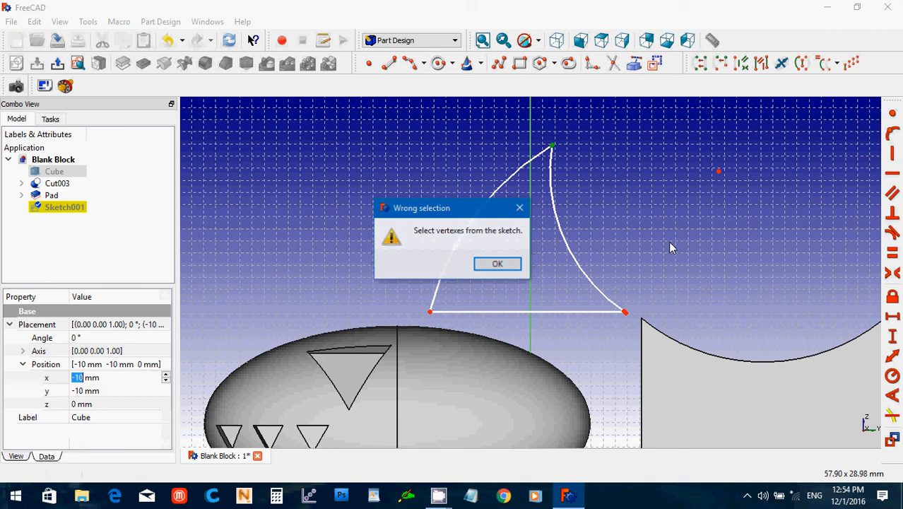
click(498, 265)
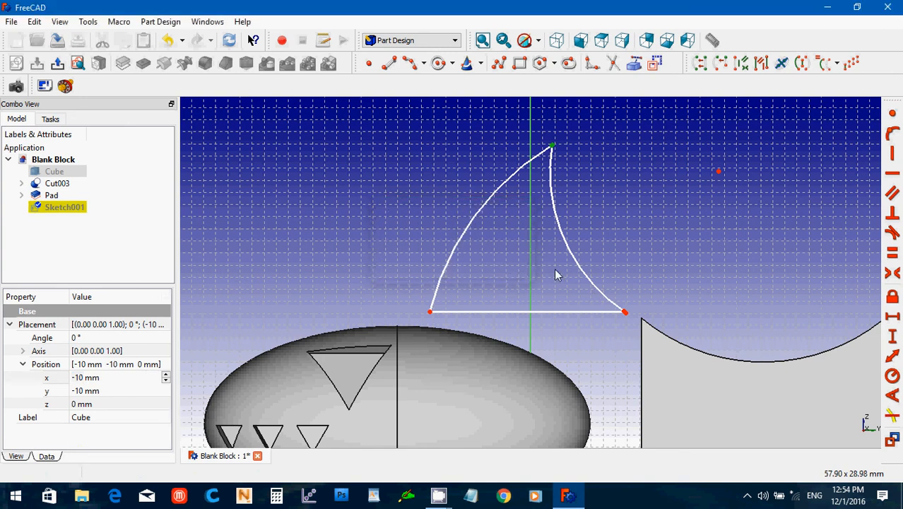
- Constrain the overlapping endpoints at all three corners of the fin outline to be coincident and finish editing the sketch
drag(534, 128, 579, 172)
click(892, 115)
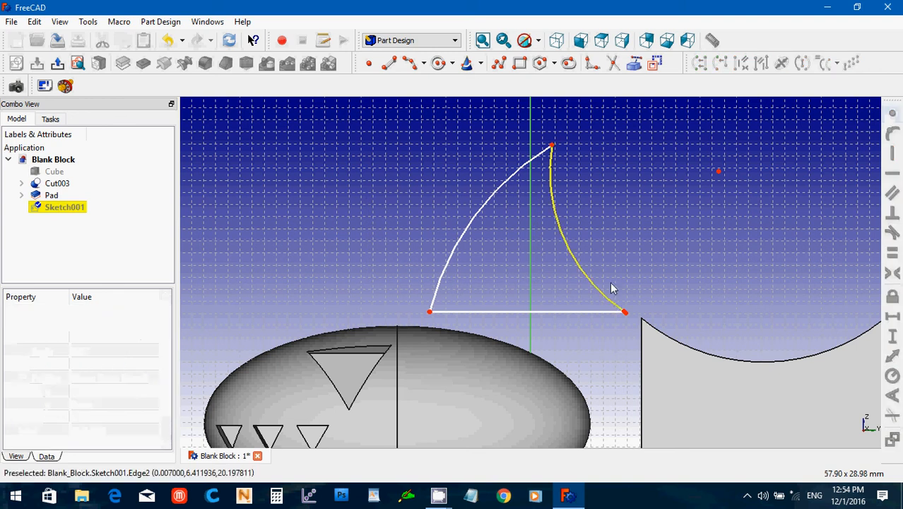
drag(611, 283, 639, 332)
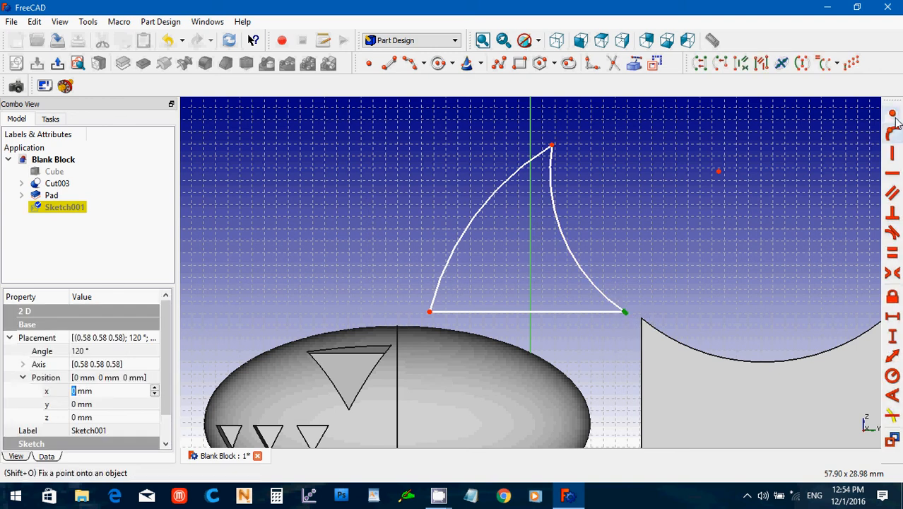
click(892, 134)
mouse_move(393, 291)
mouse_down()
mouse_move(445, 316)
mouse_move(454, 332)
mouse_up()
click(893, 114)
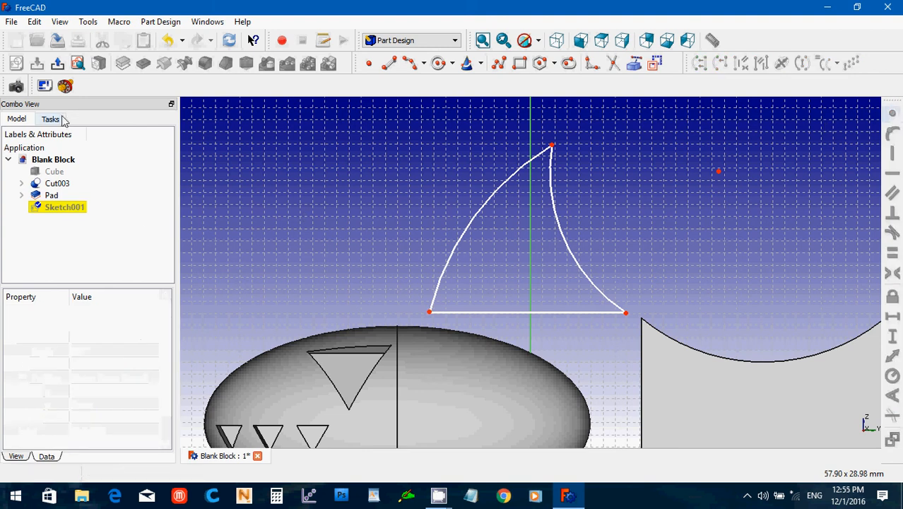
click(51, 119)
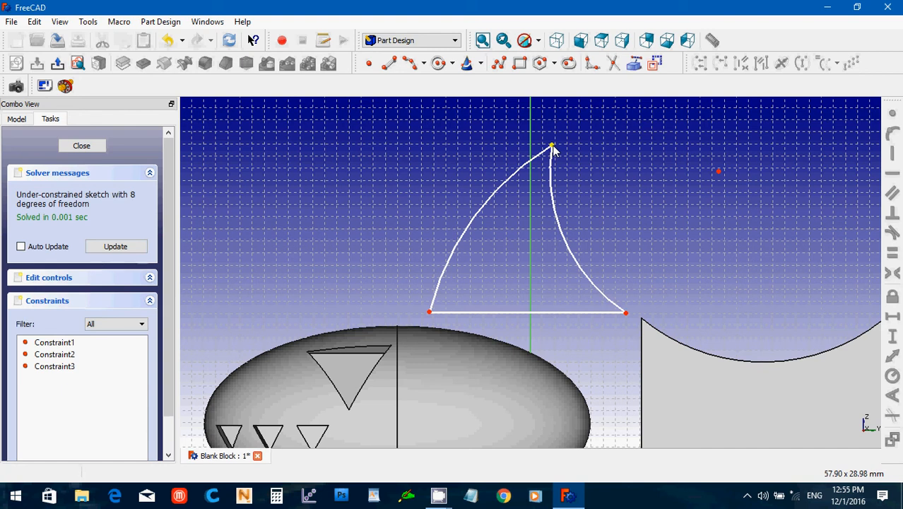
click(82, 146)
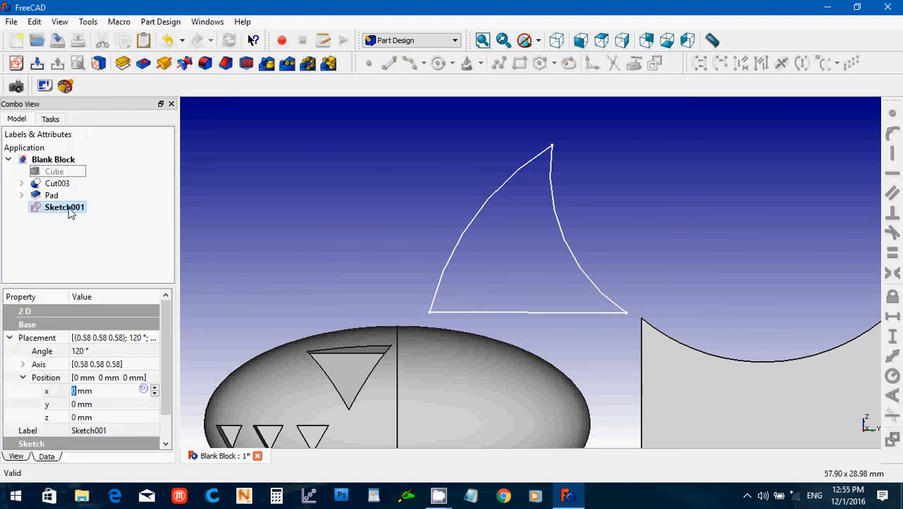
- Pad the fin sketch to a length of 2 mm, symmetric to its plane
click(123, 63)
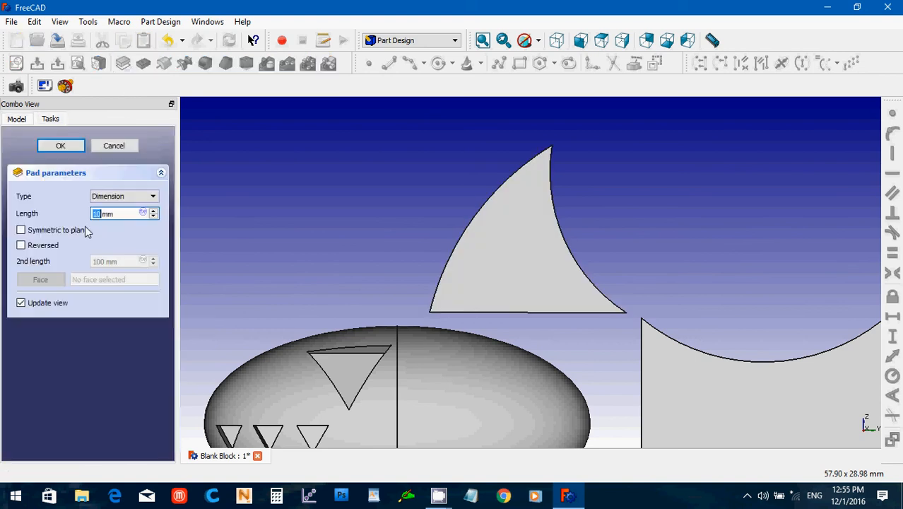
drag(119, 214, 78, 214)
text(2)
click(21, 230)
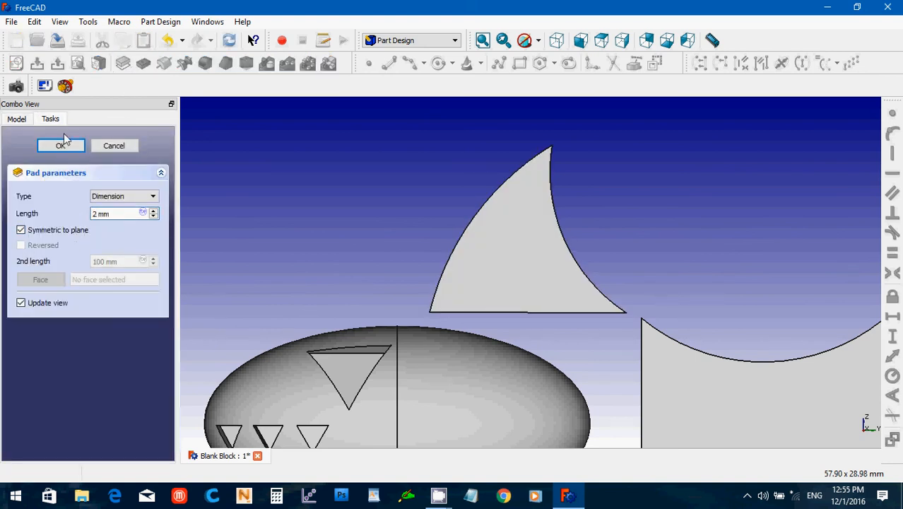
click(61, 147)
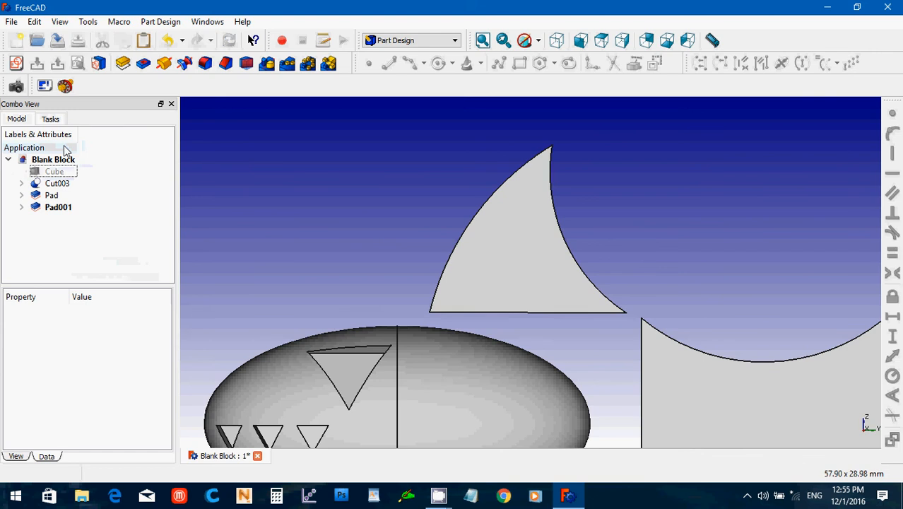
- Make the Cube visible again beneath the padded fin
click(56, 209)
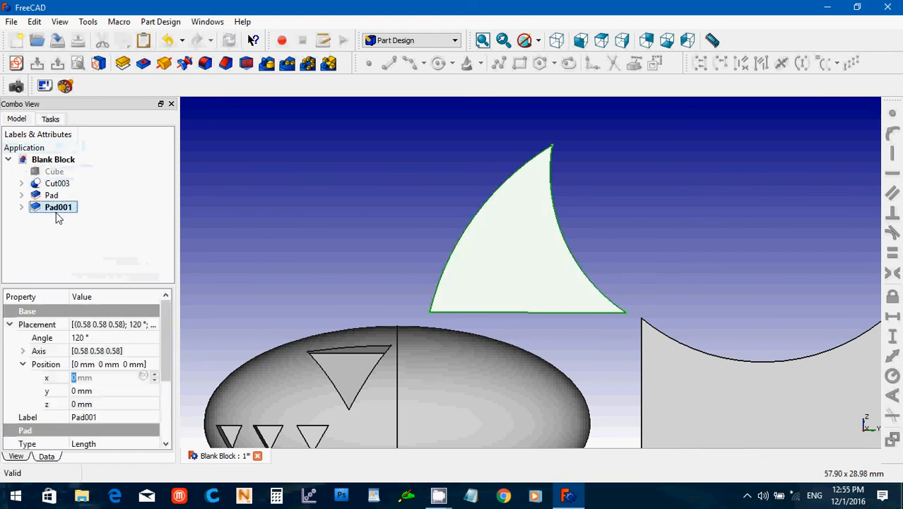
click(54, 173)
key(space)
click(329, 197)
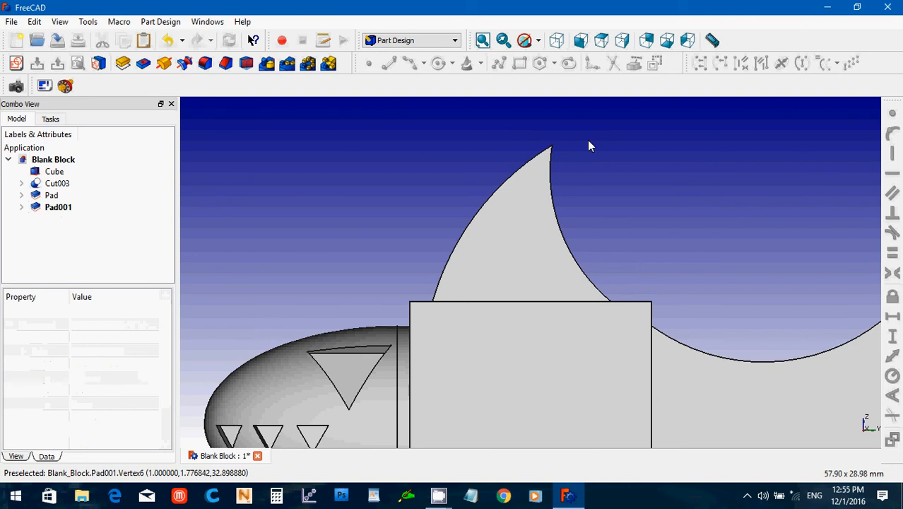
- Fillet the edge at the fin's pointed tip with a radius of 2 mm
middle_drag(588, 141, 544, 185)
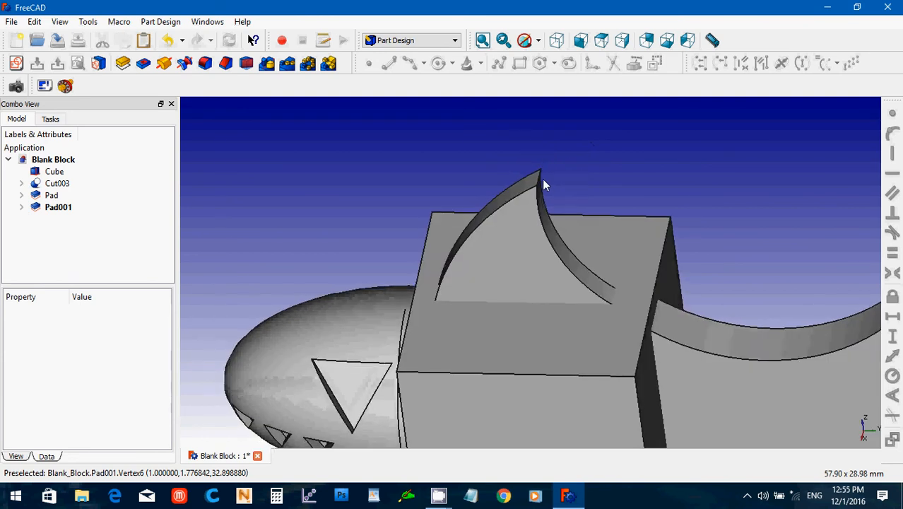
click(542, 185)
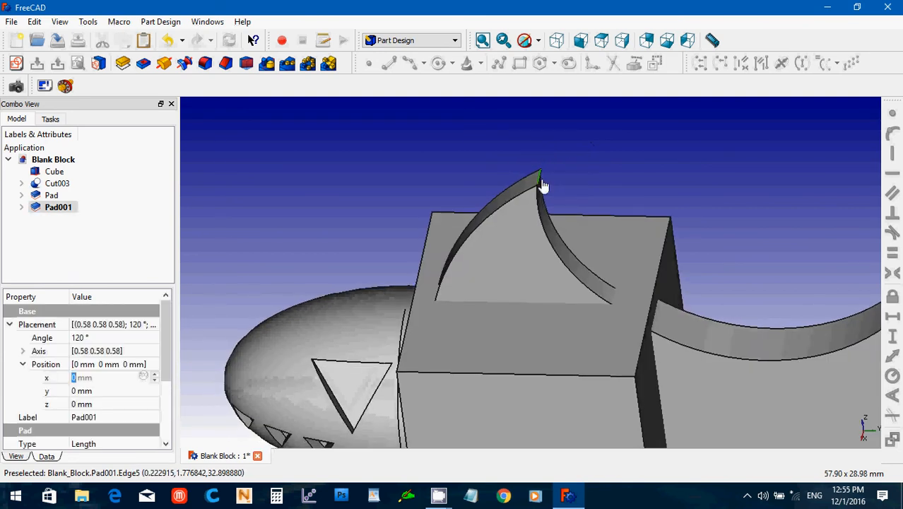
click(205, 64)
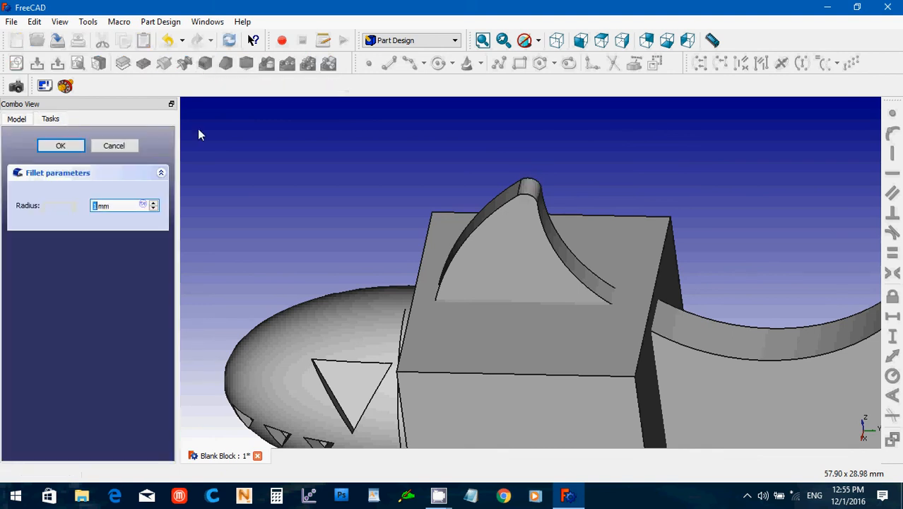
drag(121, 205, 90, 207)
text(2)
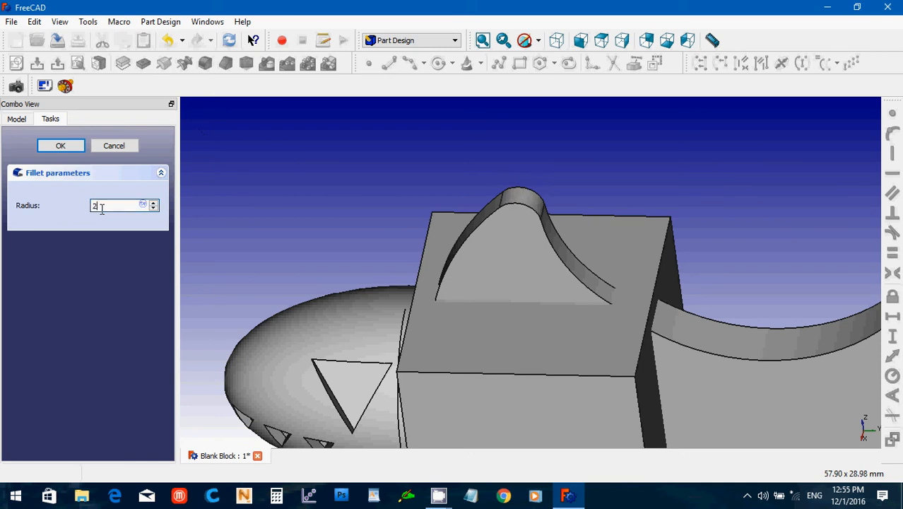
drag(95, 205, 83, 212)
text(4)
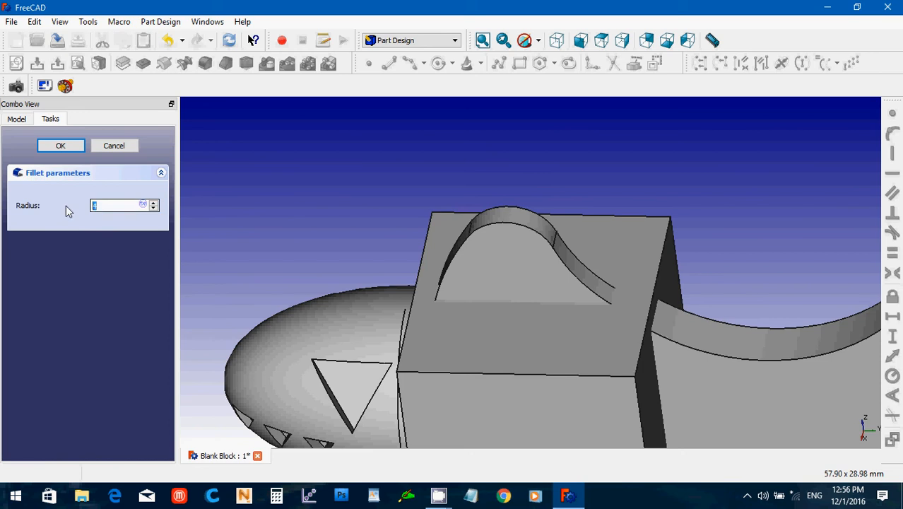
text(2)
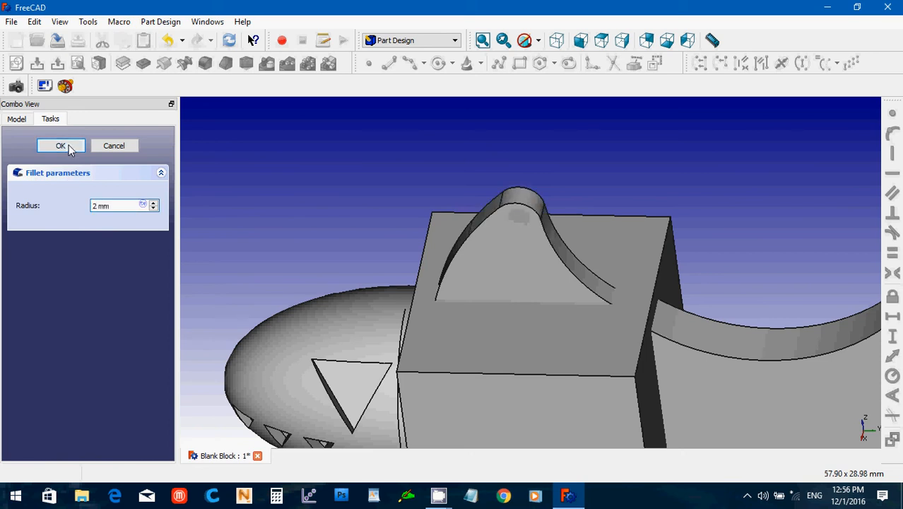
click(61, 146)
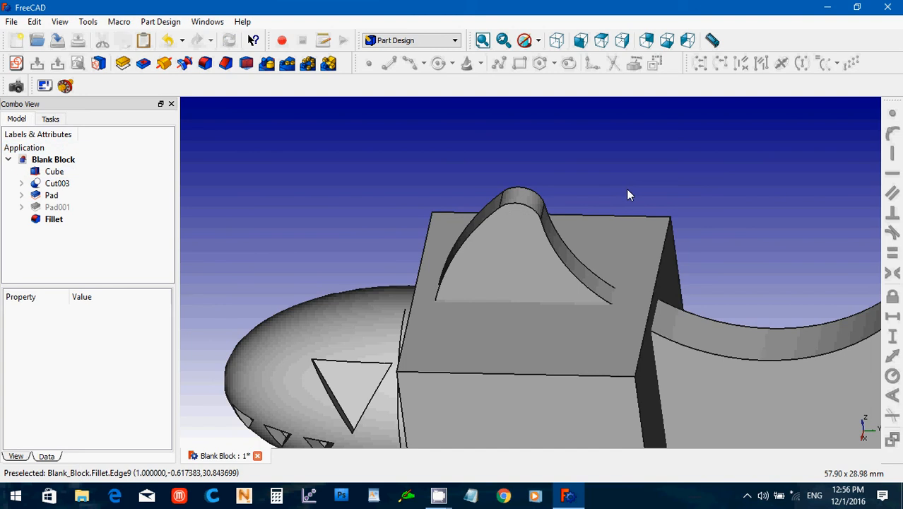
middle_drag(648, 185, 656, 146)
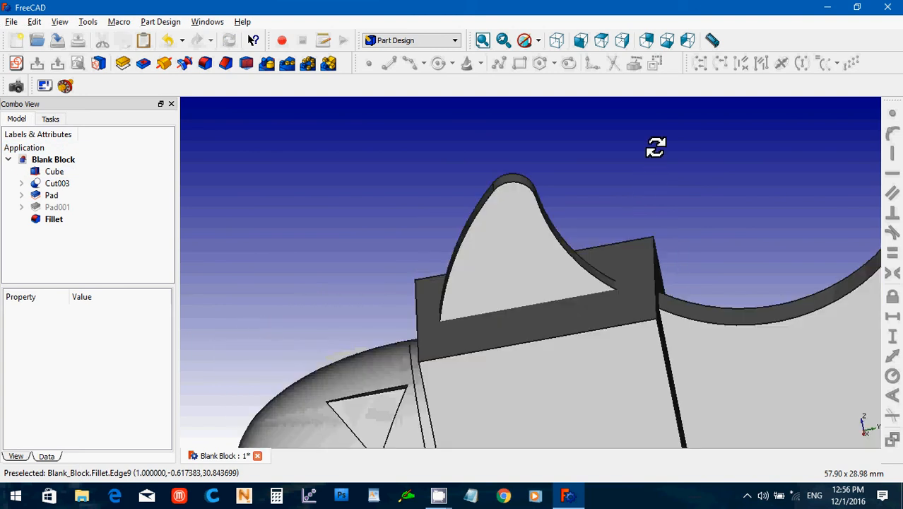
scroll(363, 176, down, 1)
scroll(363, 181, down, 1)
middle_drag(363, 180, 346, 205)
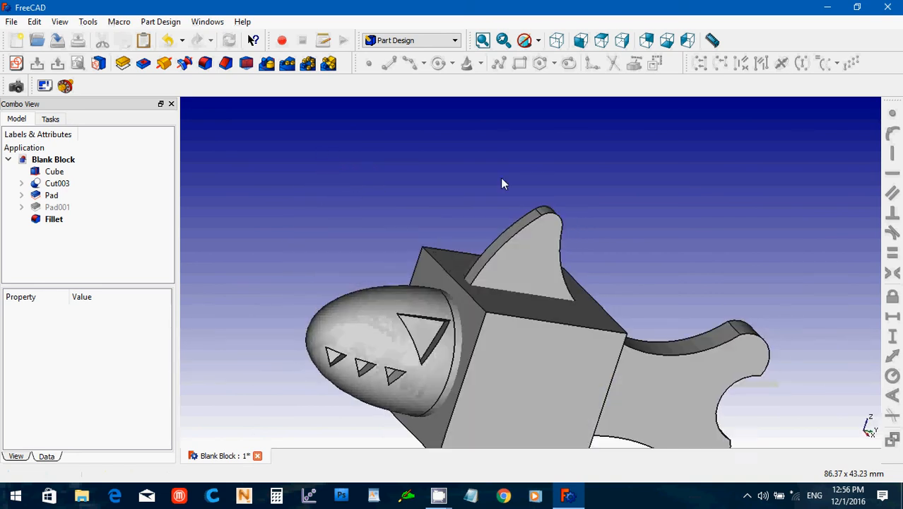
- Start a sketch on the XZ-Plane and draw a near-vertical line about 4 mm long just inside the block's side, beside the head
middle_drag(744, 200, 744, 170)
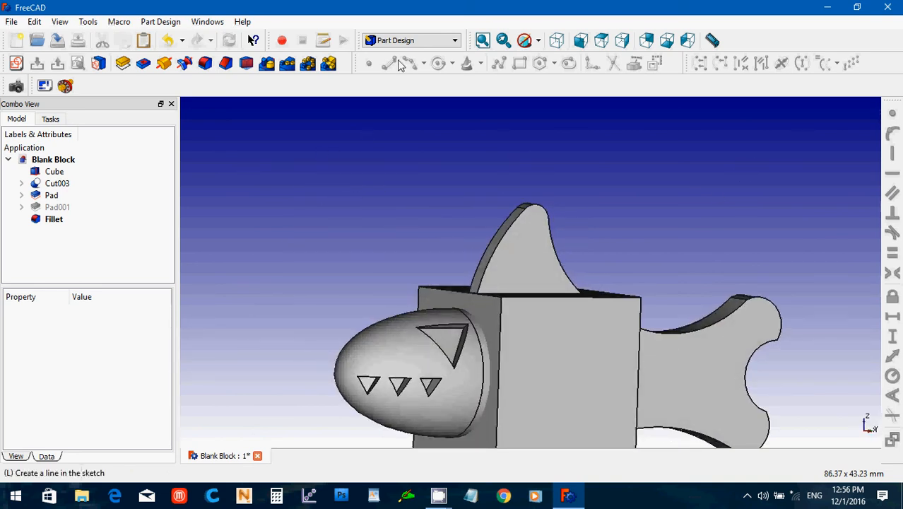
click(17, 65)
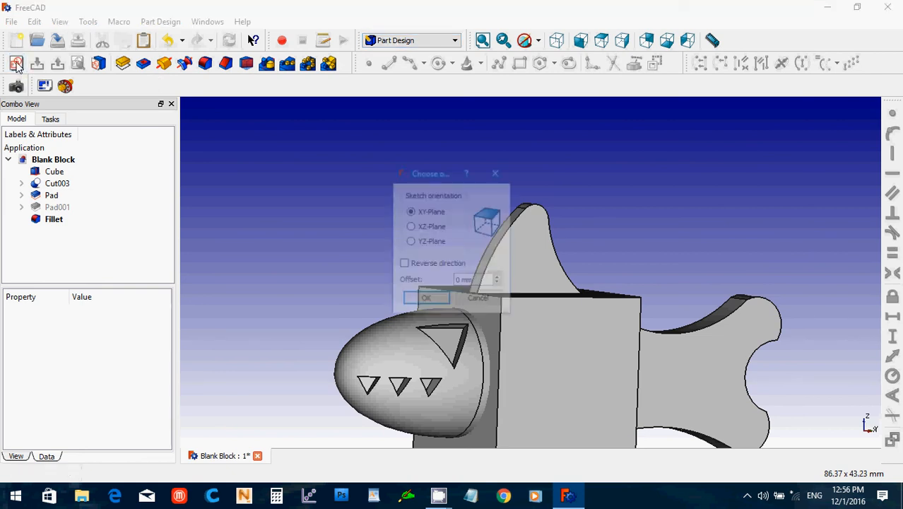
click(419, 229)
click(427, 300)
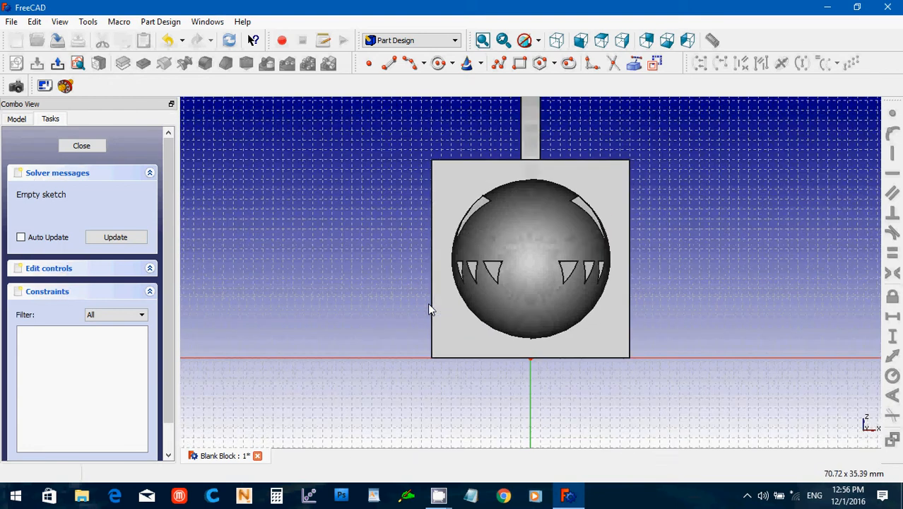
click(390, 64)
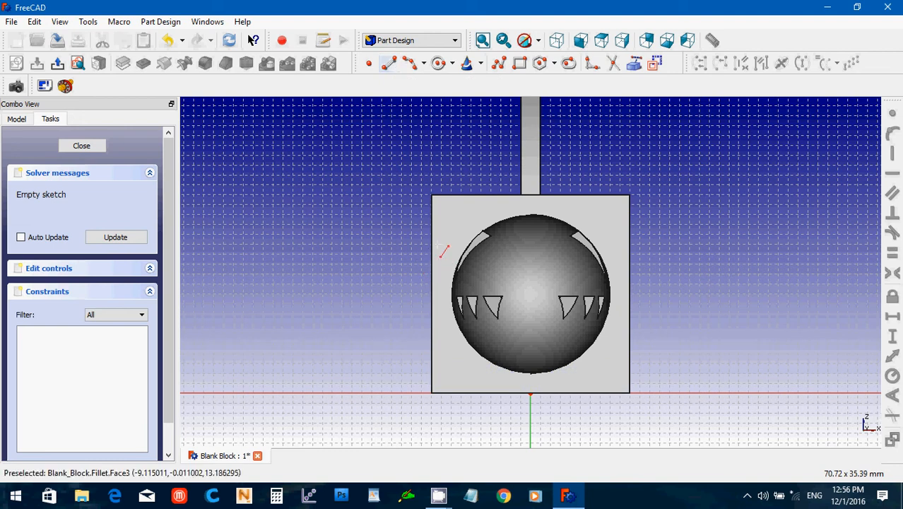
click(439, 249)
click(439, 289)
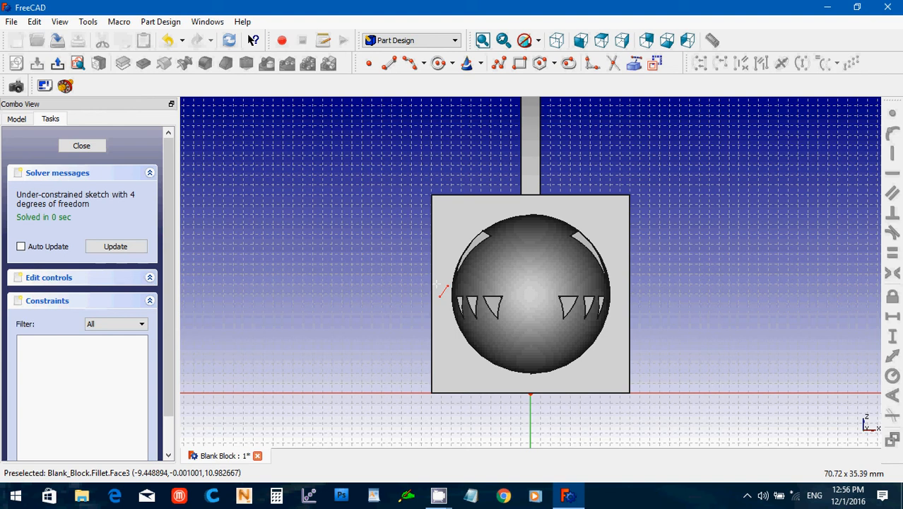
- Hide the Cube so the sketched line can be seen, and return to the sketch editing tasks
click(19, 122)
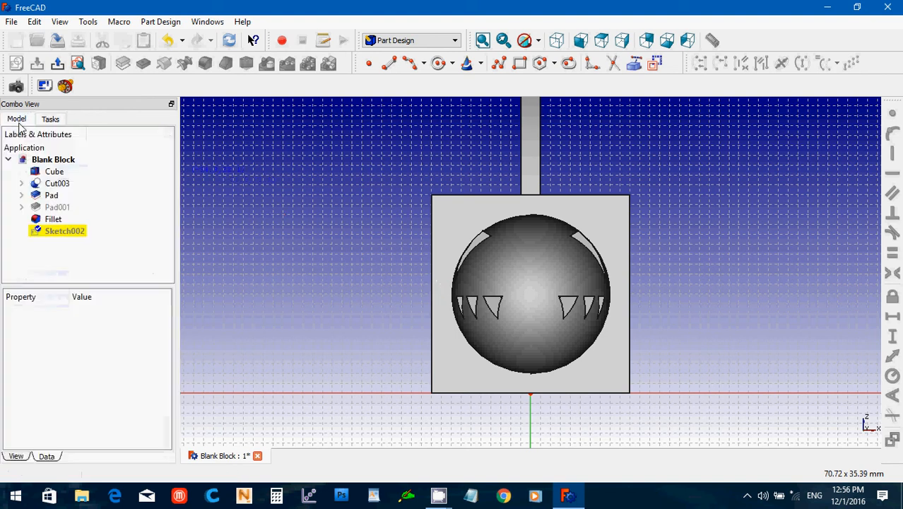
click(56, 173)
key(space)
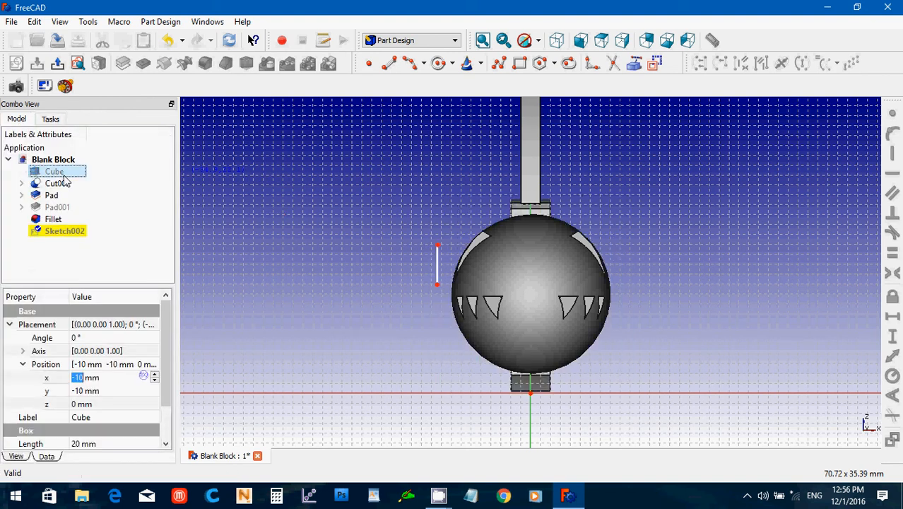
click(52, 119)
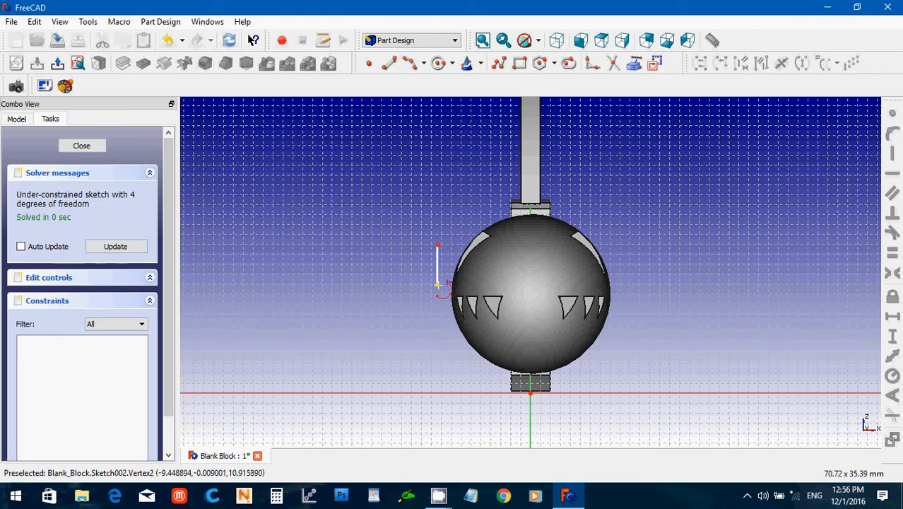
- Draw two roughly parallel arcs sweeping outward and down from the line's lower and upper ends, with radii of about 30.5 and 31.5 mm
click(438, 284)
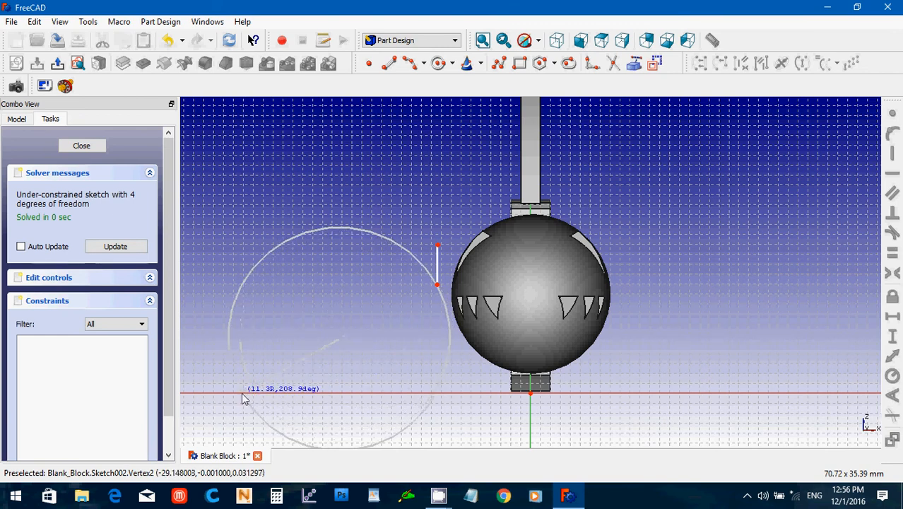
click(241, 392)
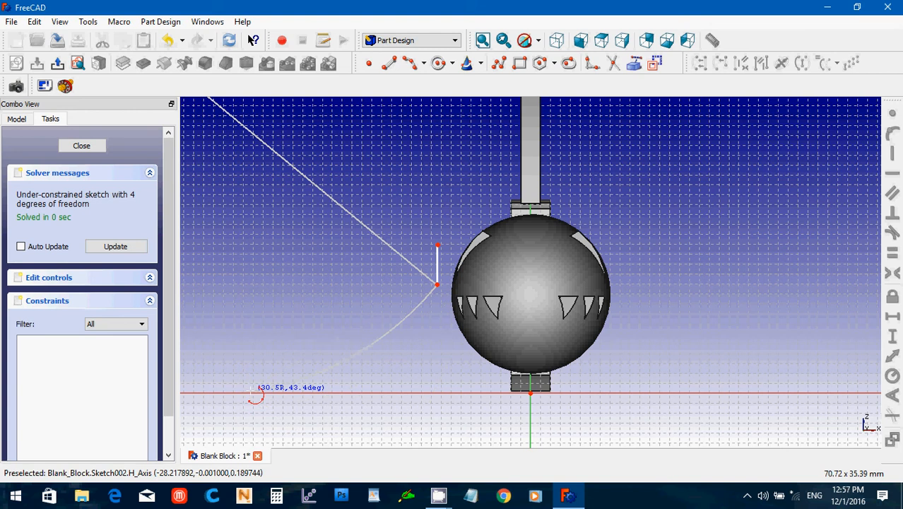
click(253, 393)
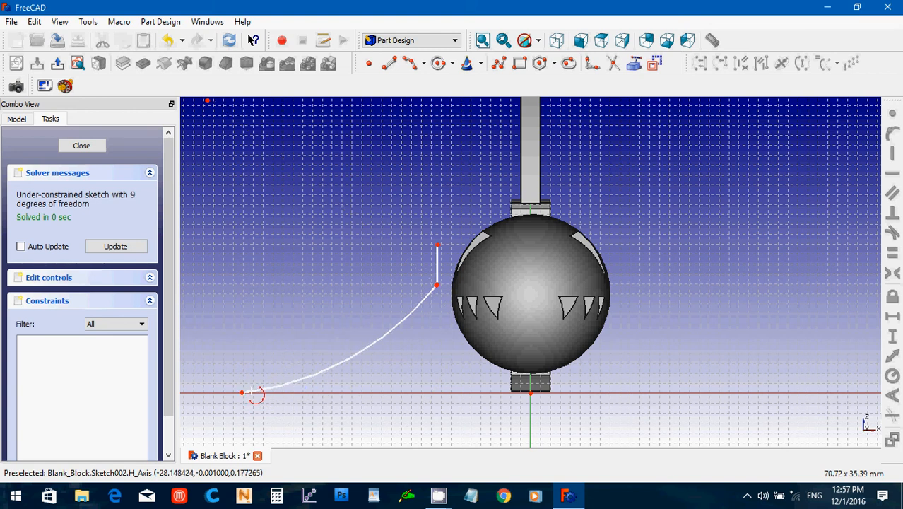
click(437, 245)
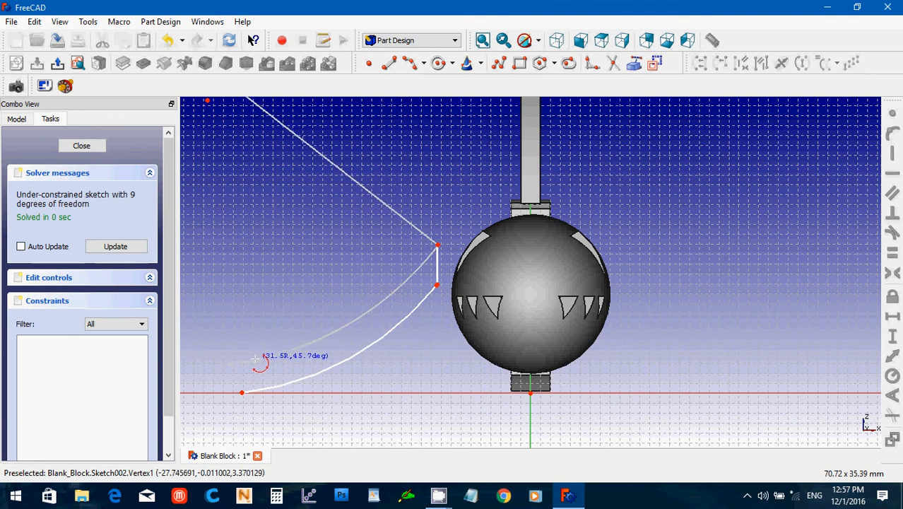
click(255, 361)
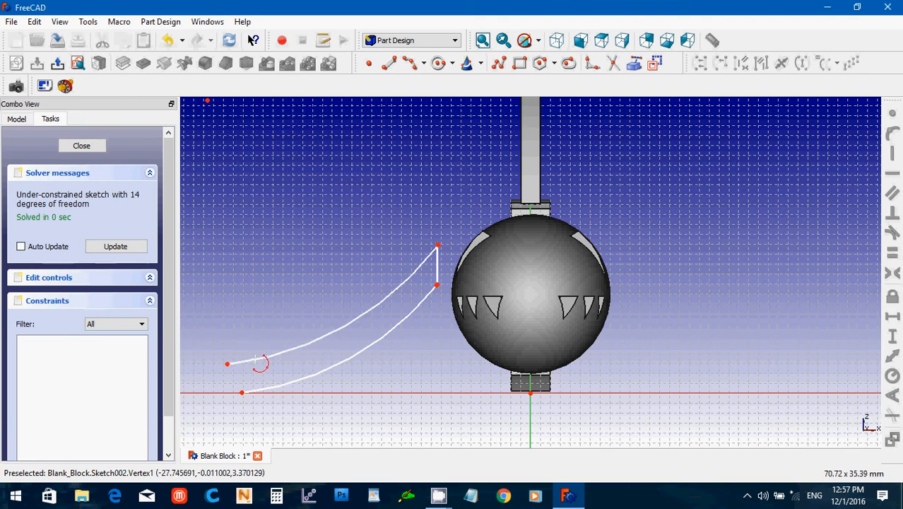
- Close the side fin outline with a line about 3.1 mm long joining the outer ends of the two arcs
click(387, 64)
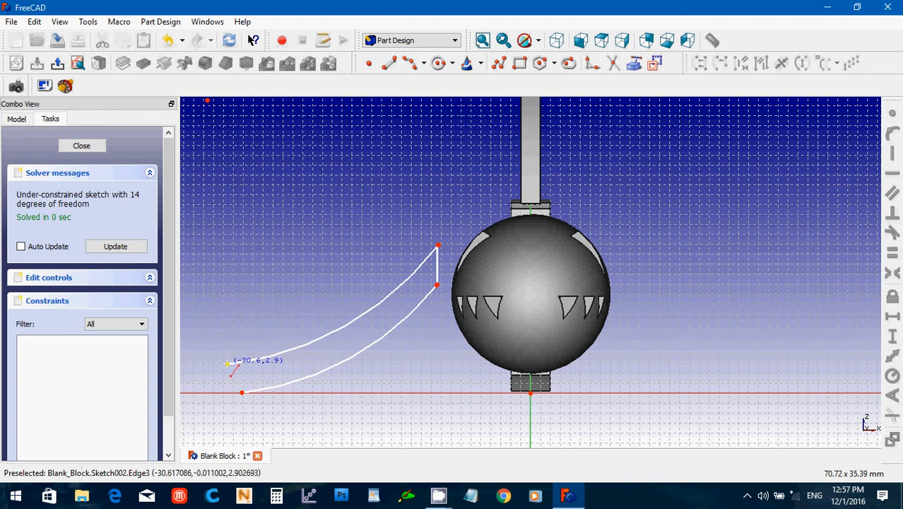
click(227, 362)
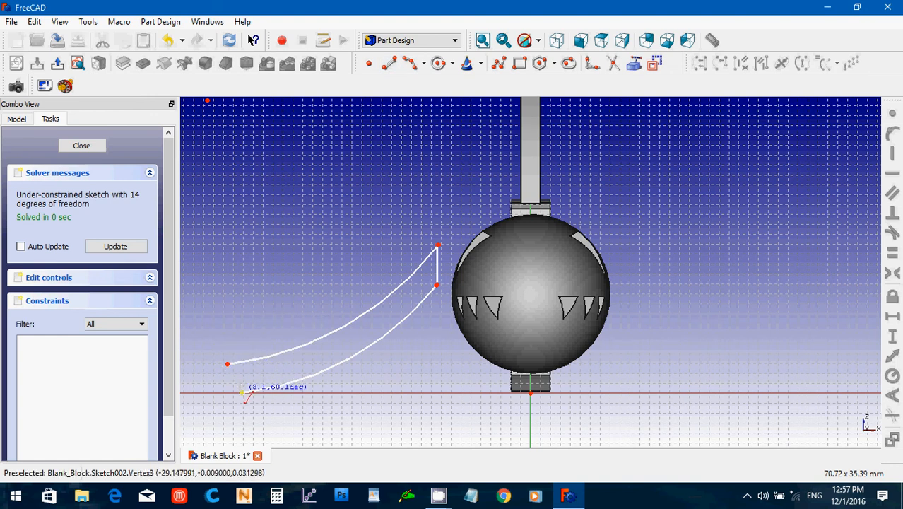
click(242, 393)
right_click(255, 355)
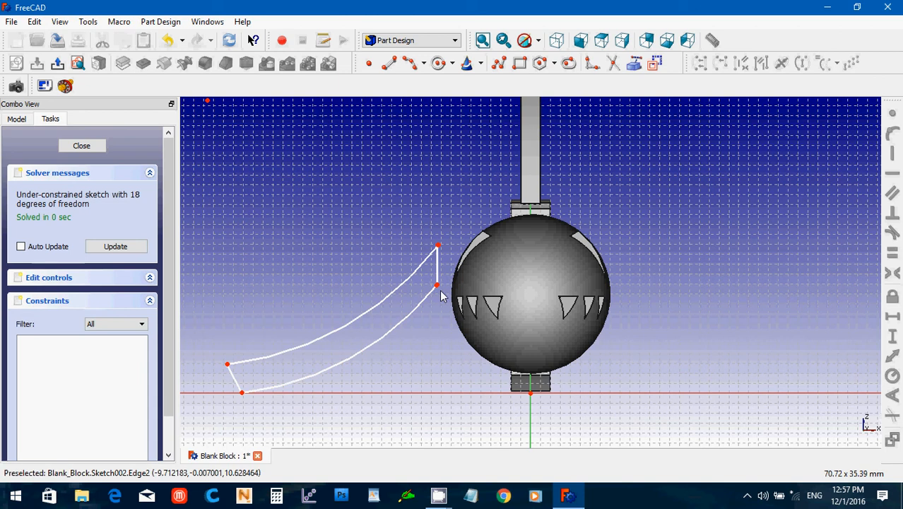
- Constrain the overlapping endpoints at all four corners of the side fin outline to be coincident and finish editing the sketch
click(437, 247)
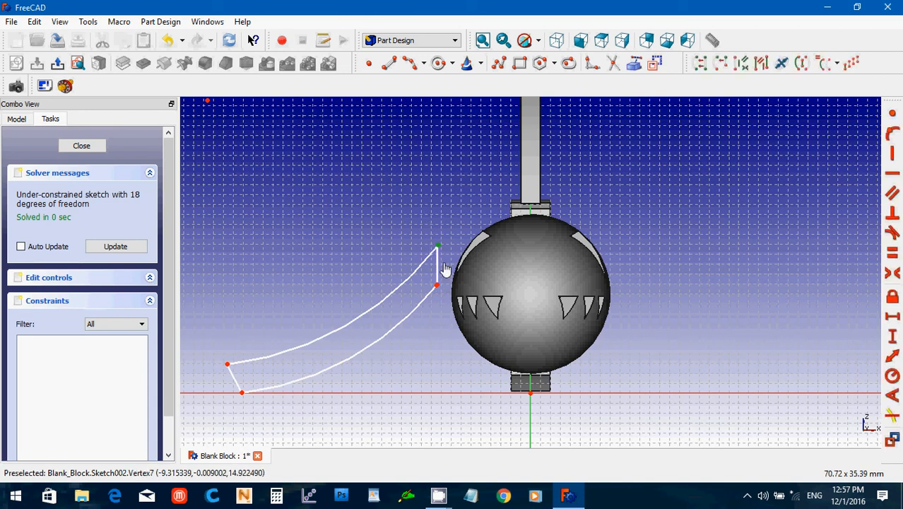
click(893, 120)
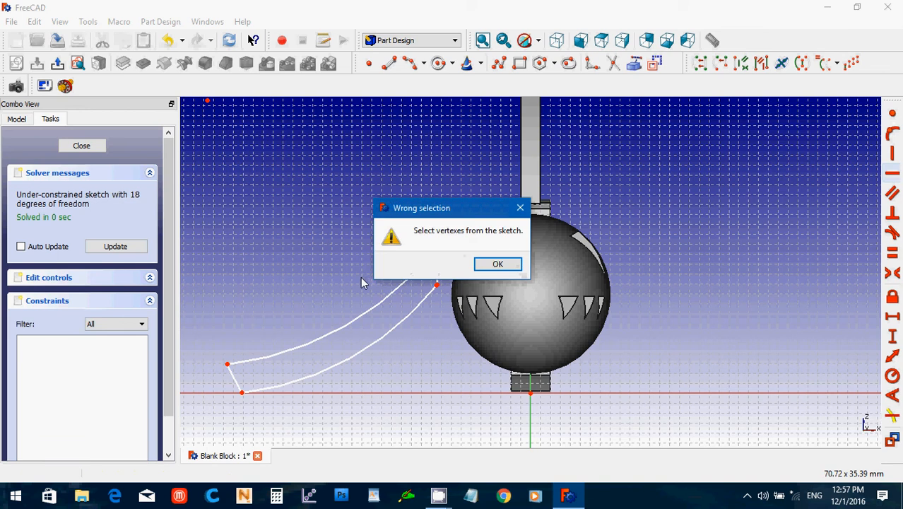
click(495, 263)
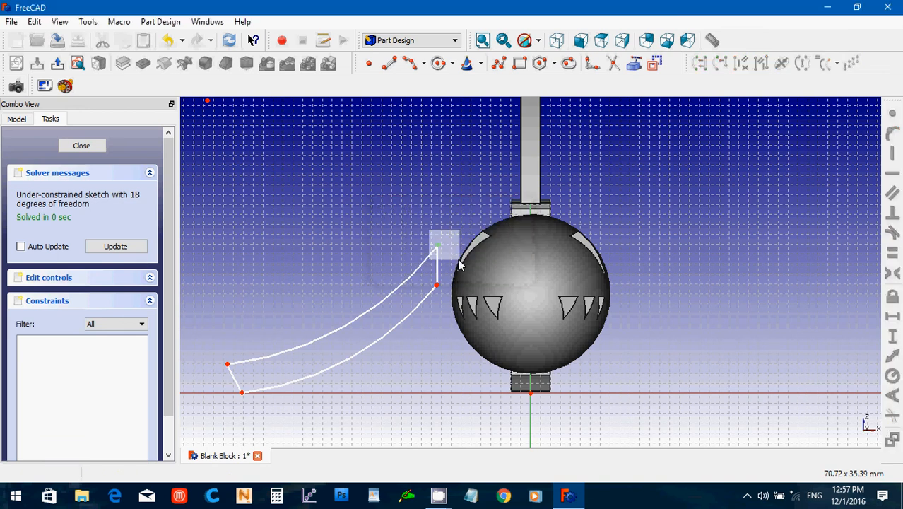
drag(459, 264, 460, 265)
click(893, 120)
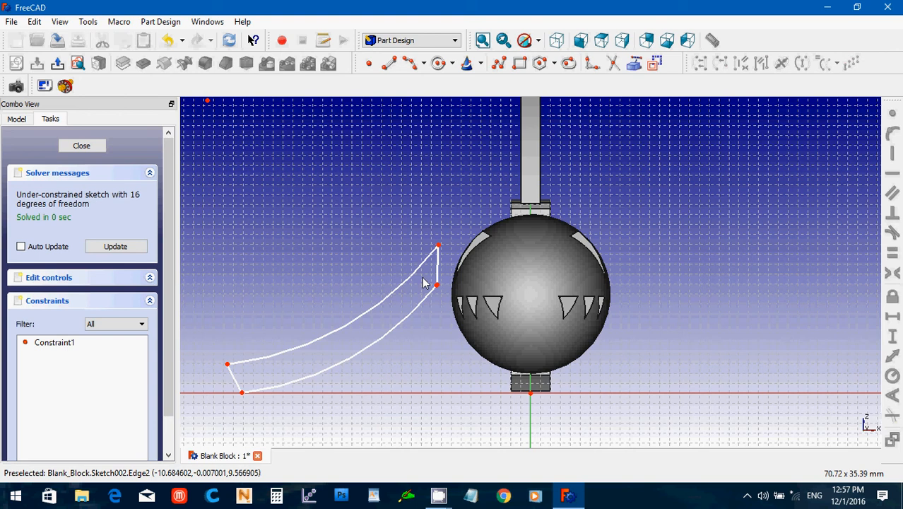
click(437, 285)
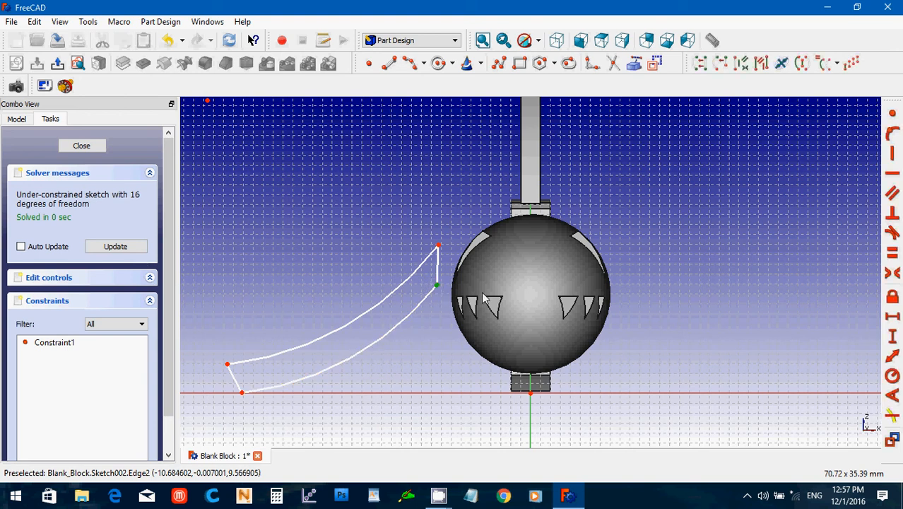
click(892, 122)
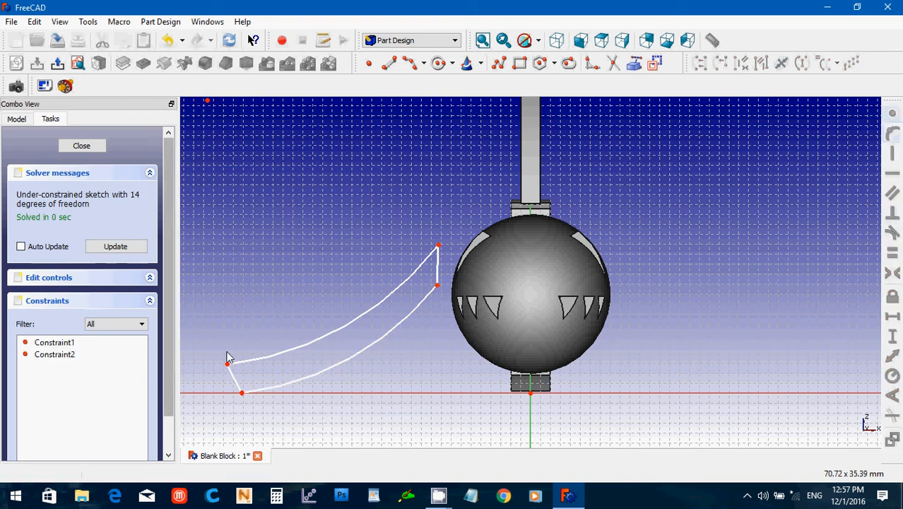
drag(225, 356, 239, 377)
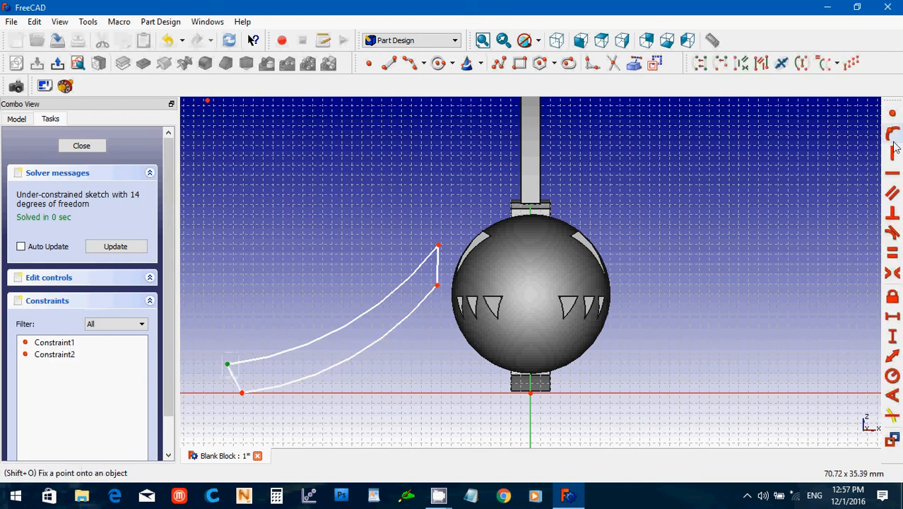
click(893, 114)
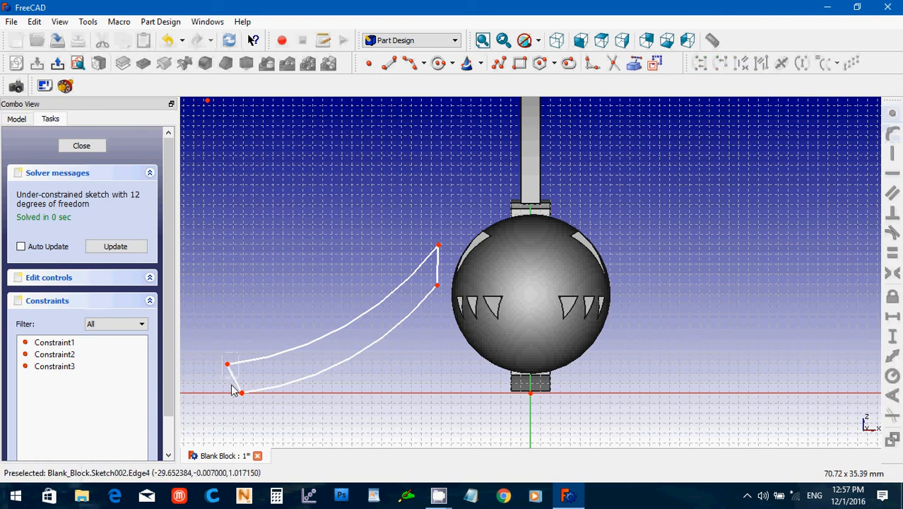
drag(233, 389, 256, 410)
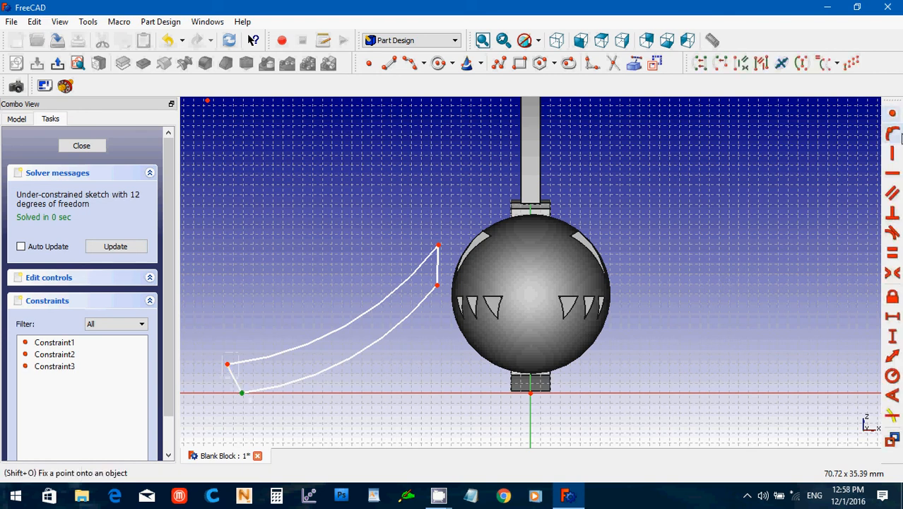
click(892, 114)
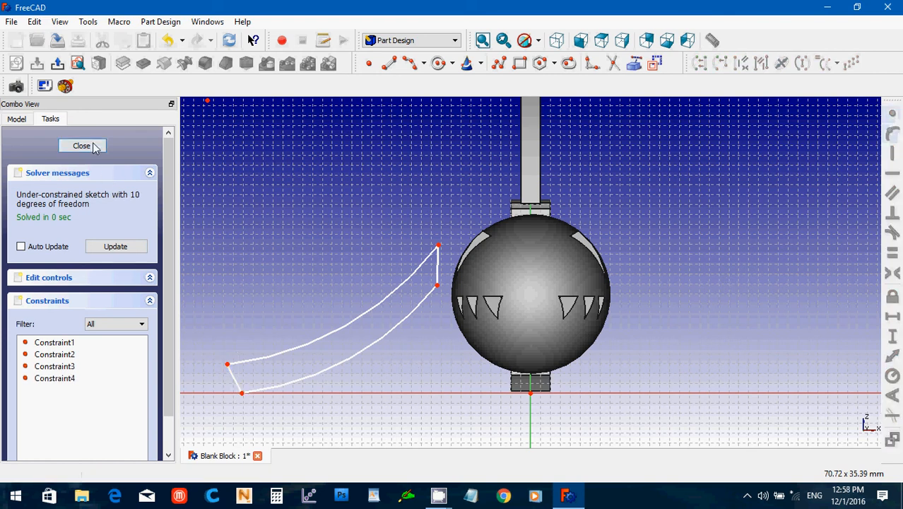
click(82, 146)
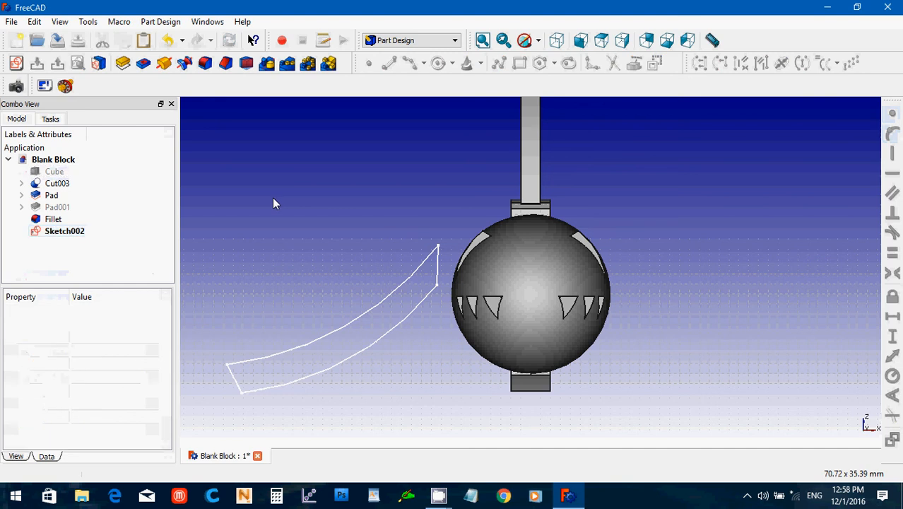
- Pad the side fin sketch to a length of 20 mm, symmetric to its plane
click(56, 232)
click(122, 64)
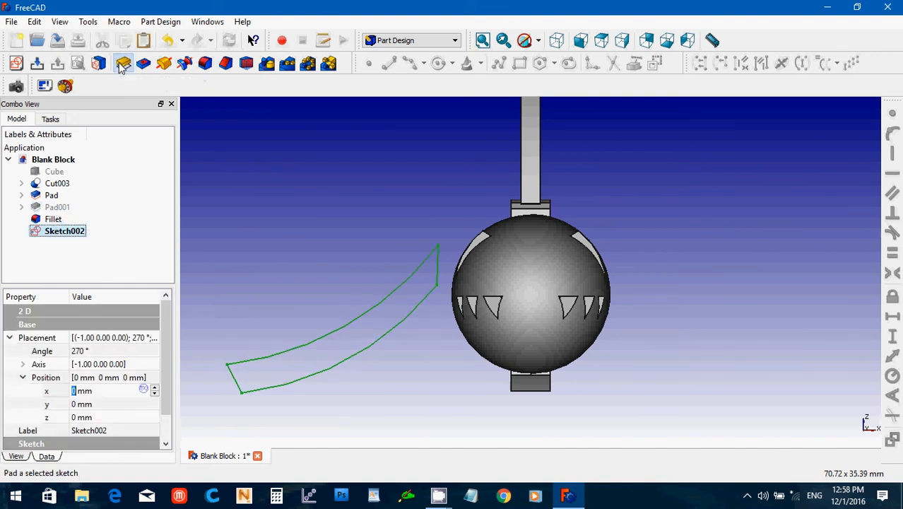
text(20)
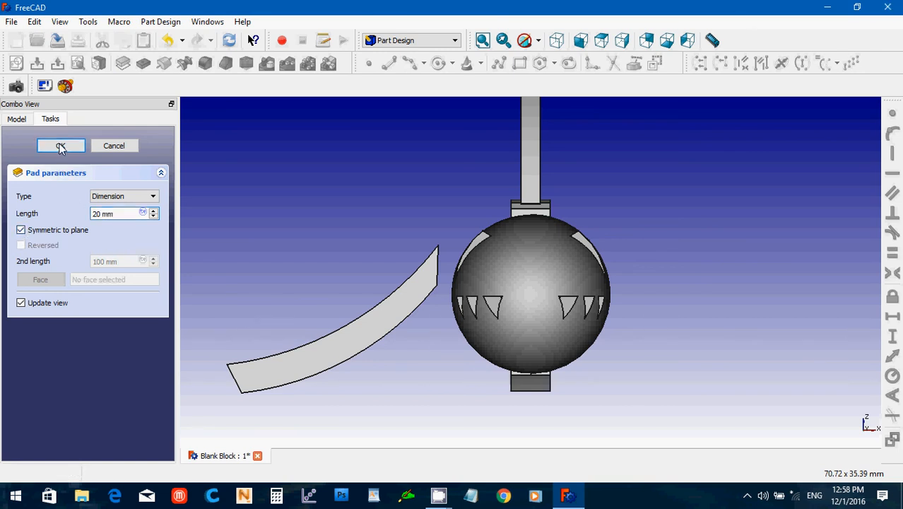
click(60, 146)
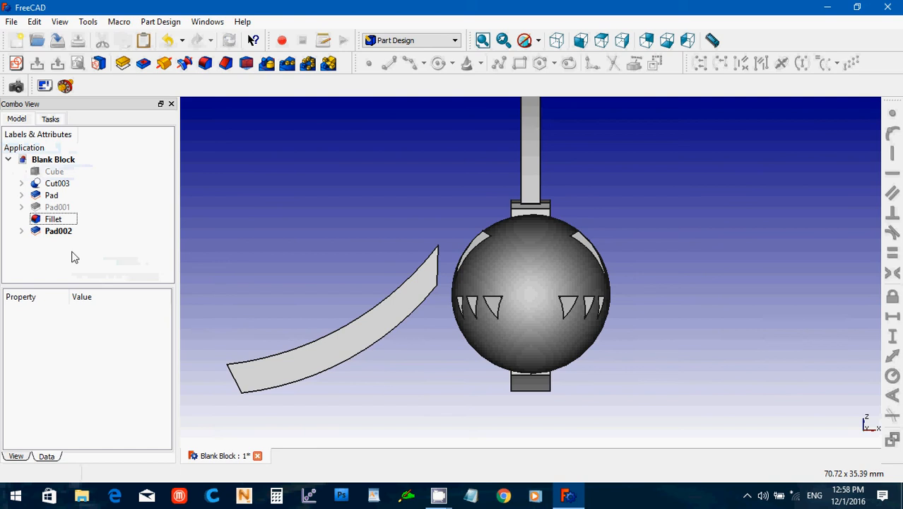
- Make the Cube visible again beside the padded side fin
click(55, 173)
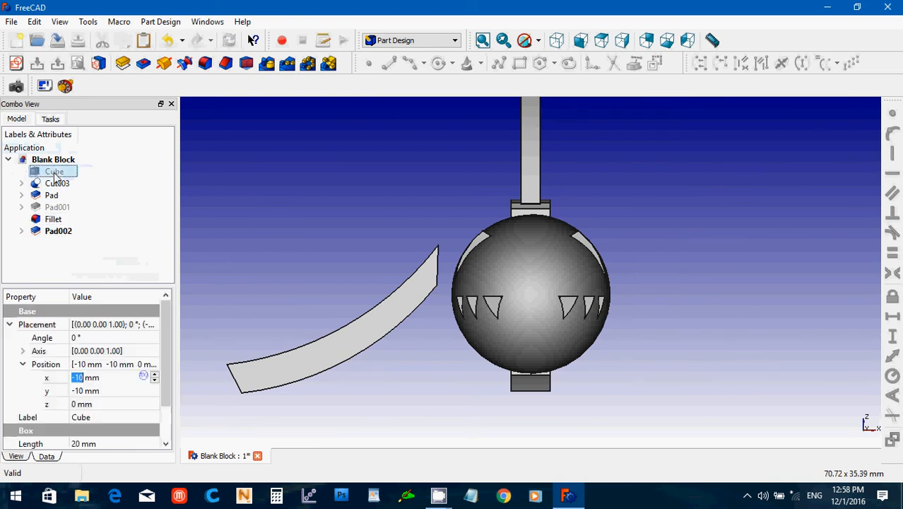
key(space)
click(308, 226)
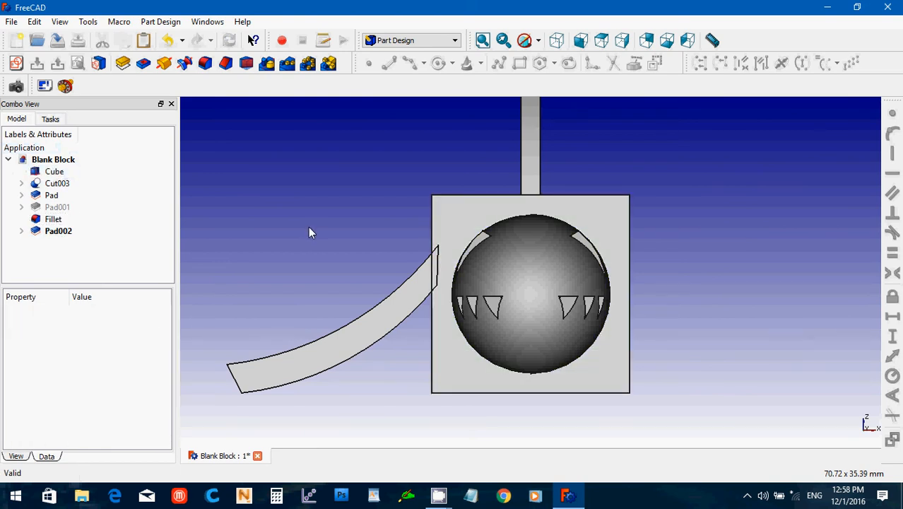
- Start a new sketch on the XY-Plane with 0 mm offset for the side fin's top-view outline
click(557, 40)
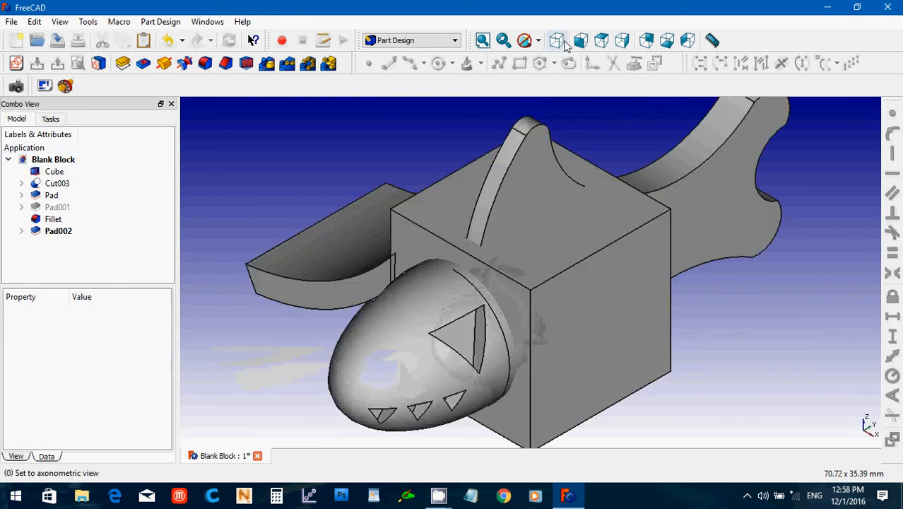
middle_drag(212, 233, 385, 293)
middle_drag(777, 211, 759, 178)
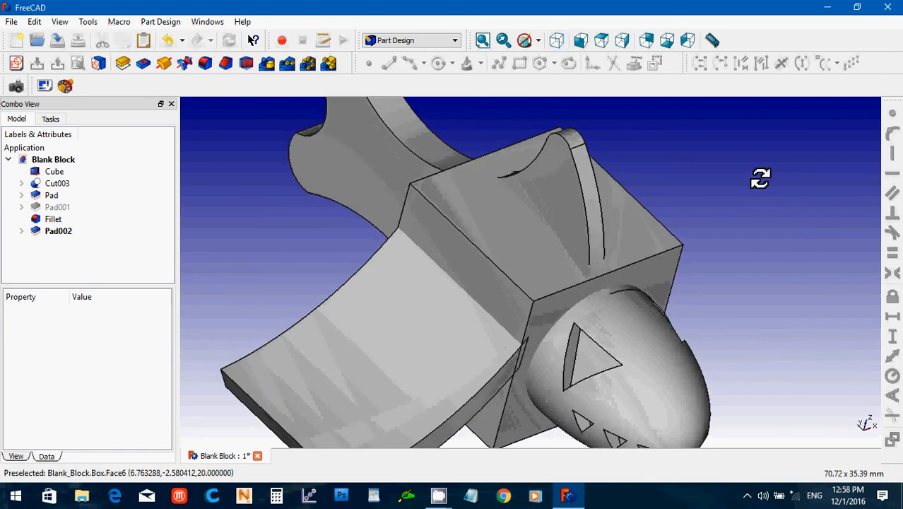
click(17, 63)
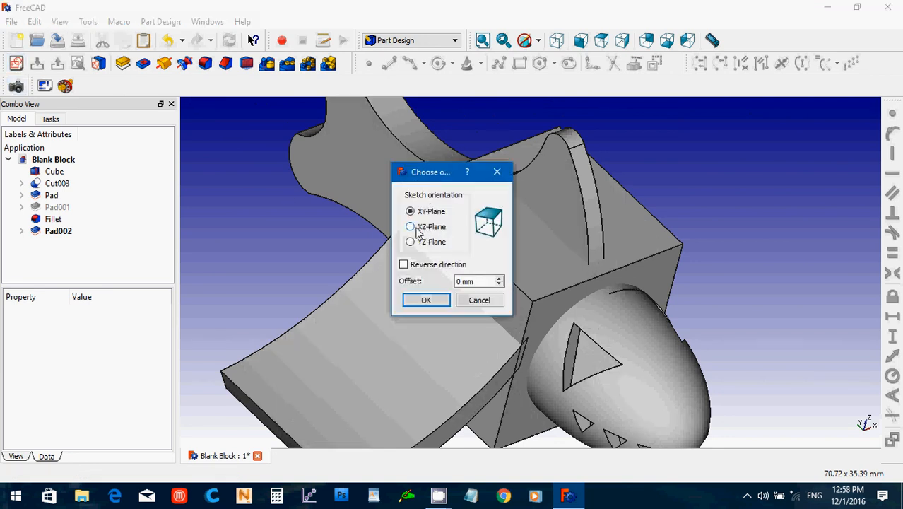
click(422, 300)
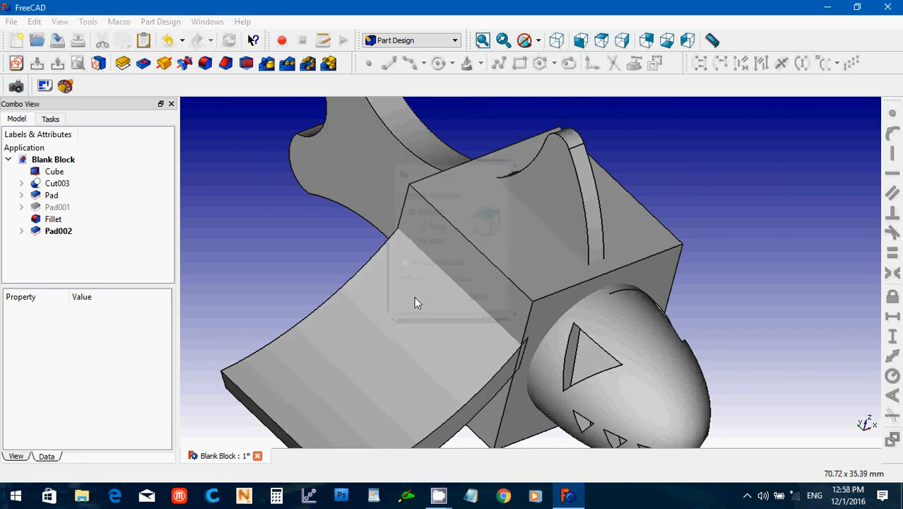
scroll(456, 322, up, 5)
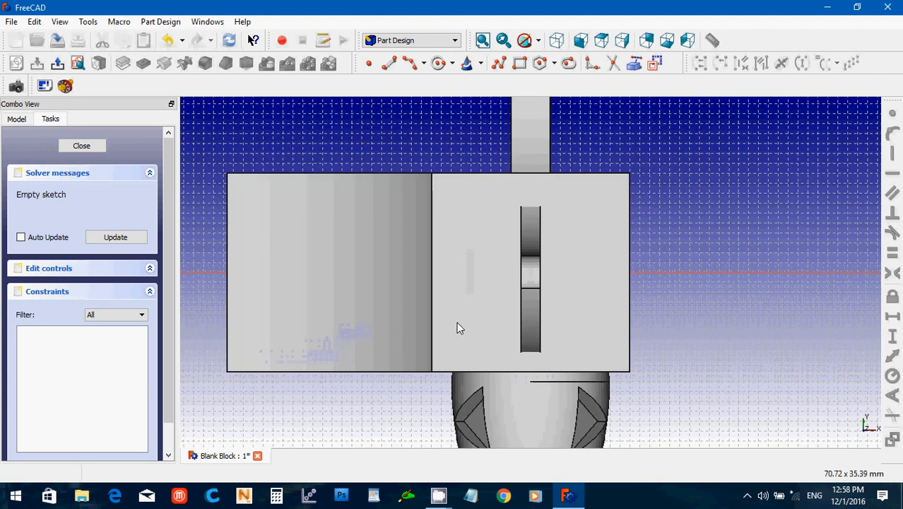
scroll(460, 325, up, 2)
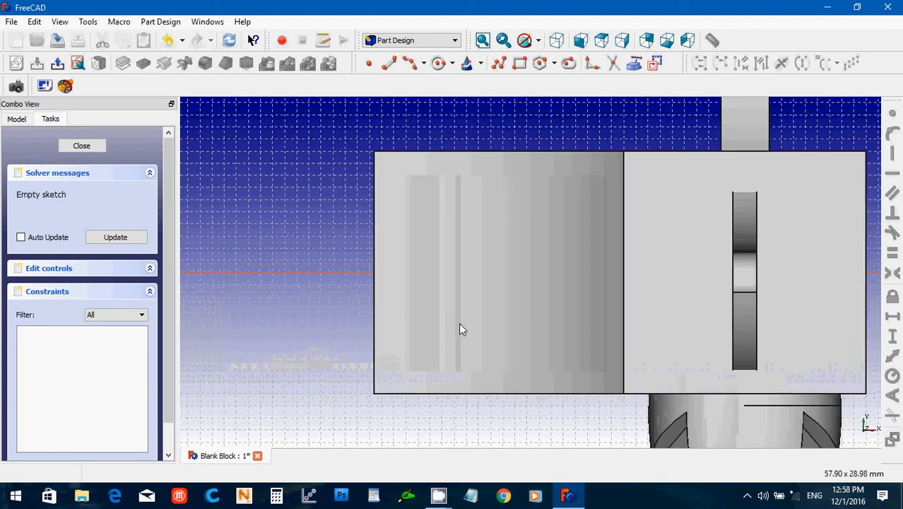
- Draw a vertical line just inside the Cube's side face along the fin's root, and hide the Cube
click(388, 63)
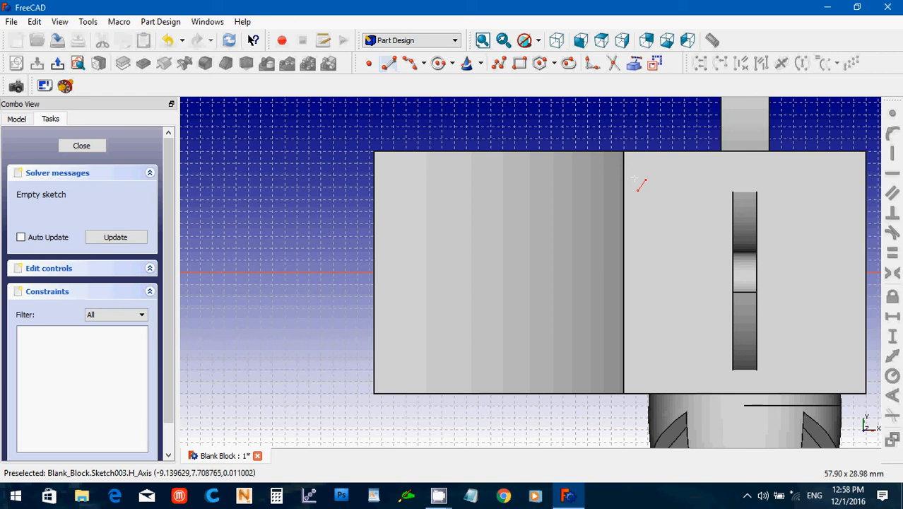
click(634, 377)
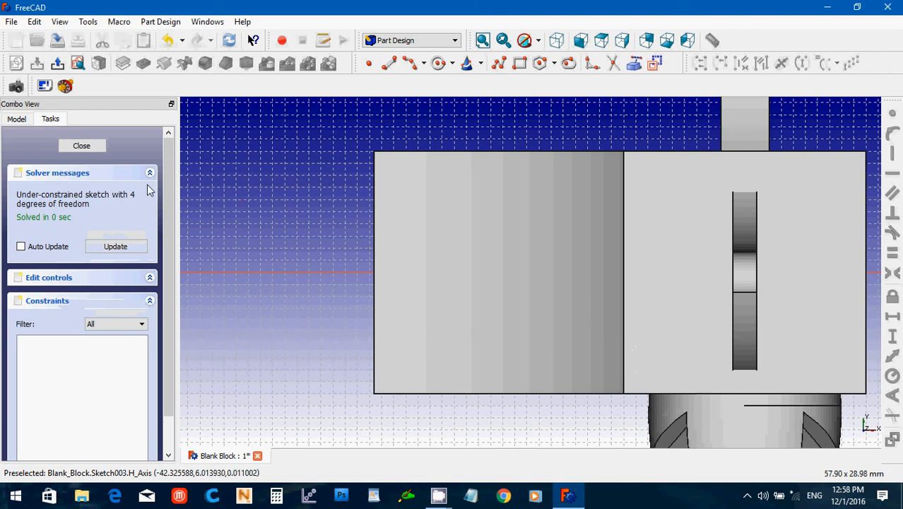
click(81, 145)
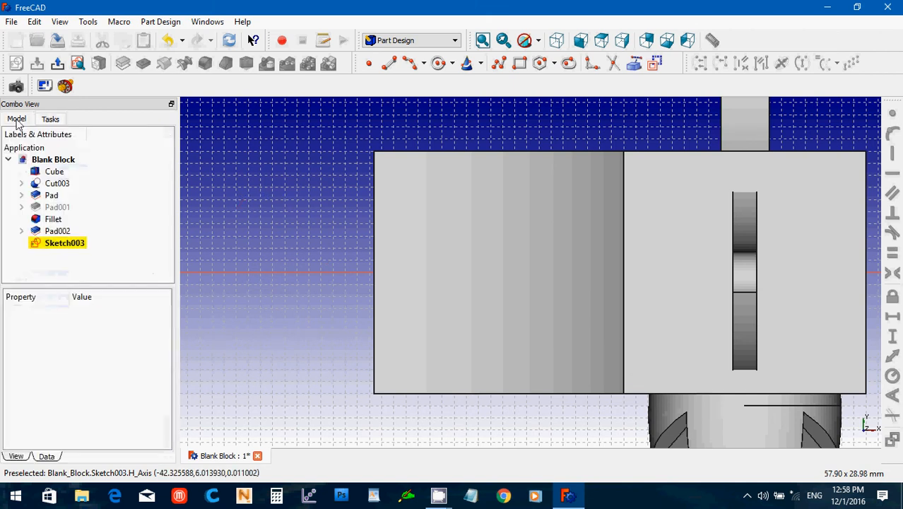
click(60, 172)
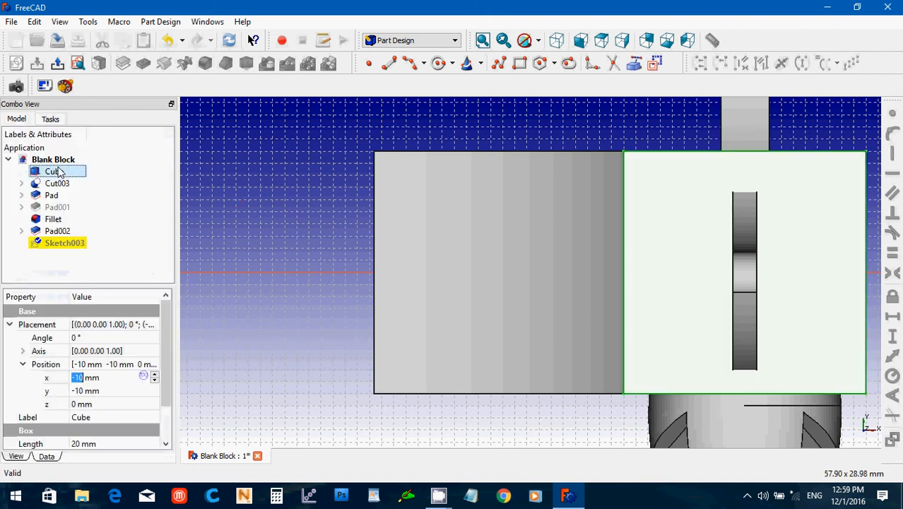
key(space)
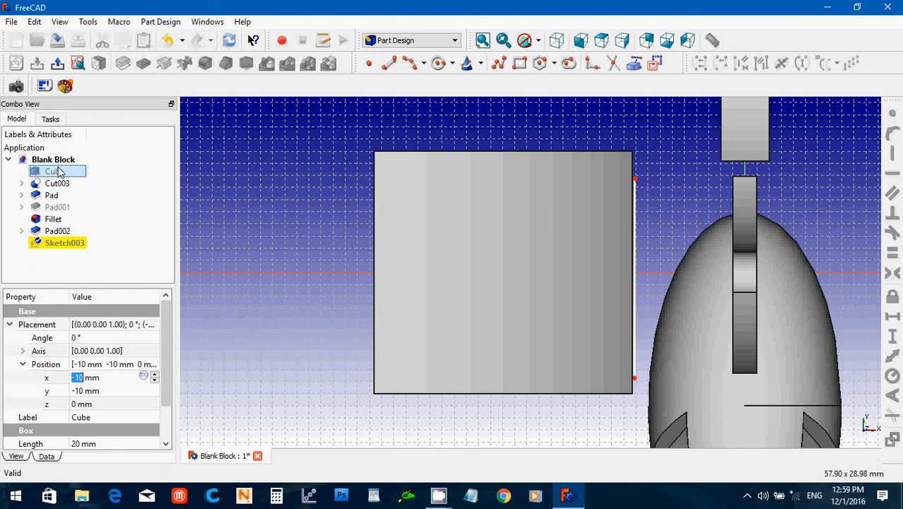
click(57, 120)
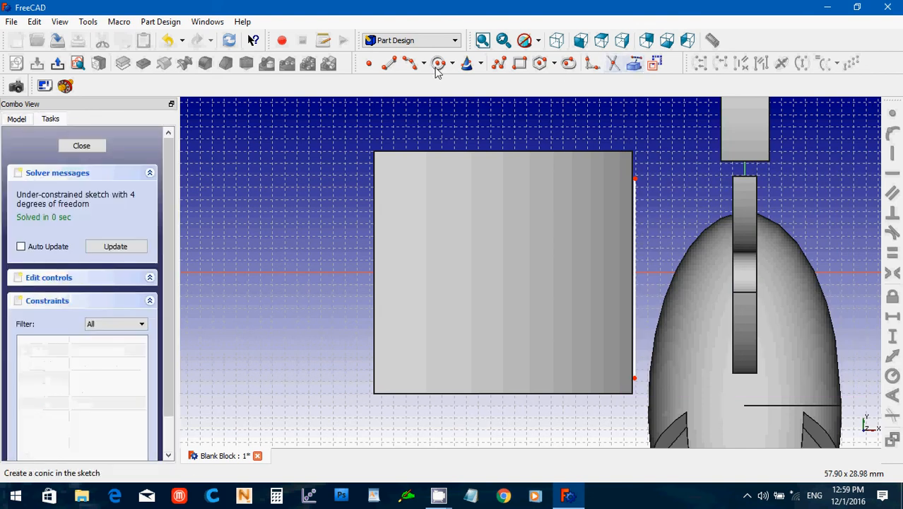
- Draw a vertical line along the side fin's outer edge and convert it to construction geometry
click(390, 64)
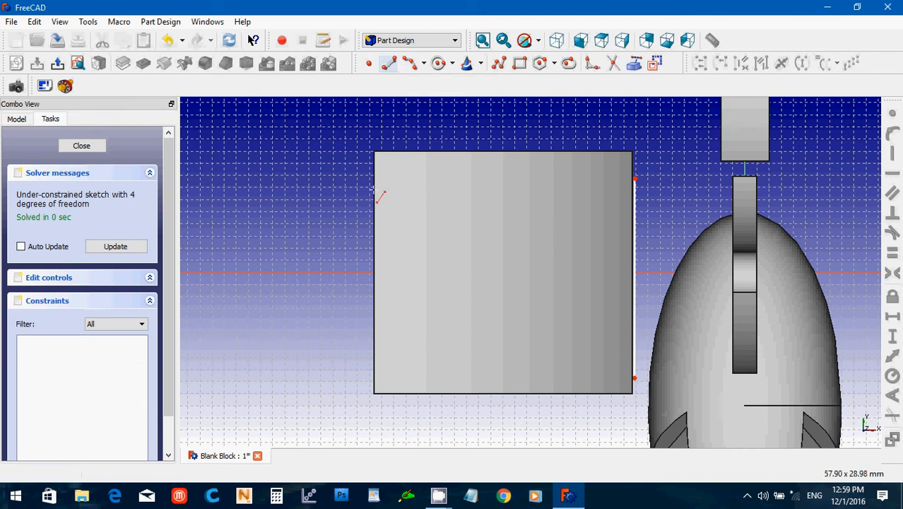
click(373, 357)
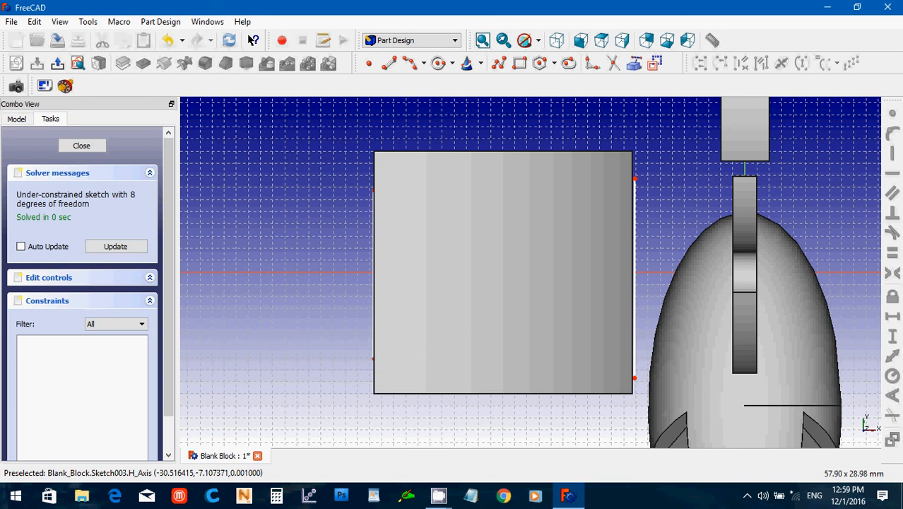
click(372, 342)
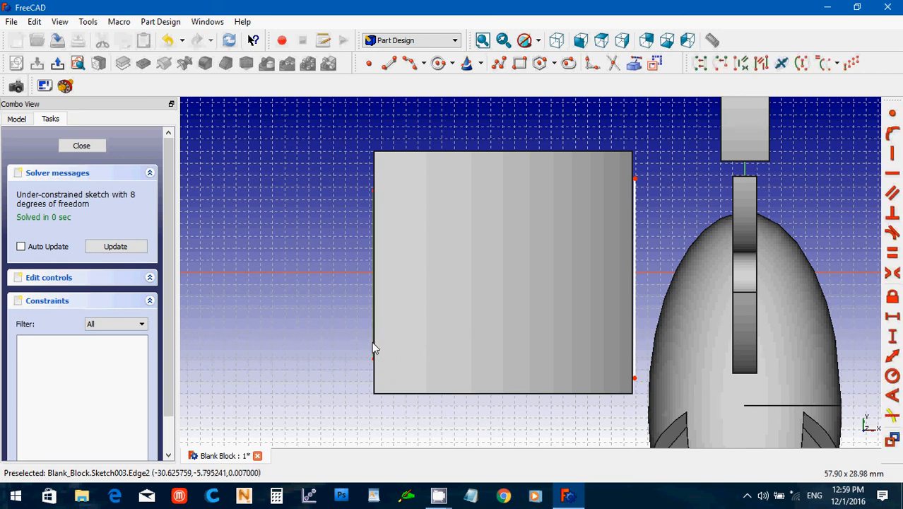
click(657, 65)
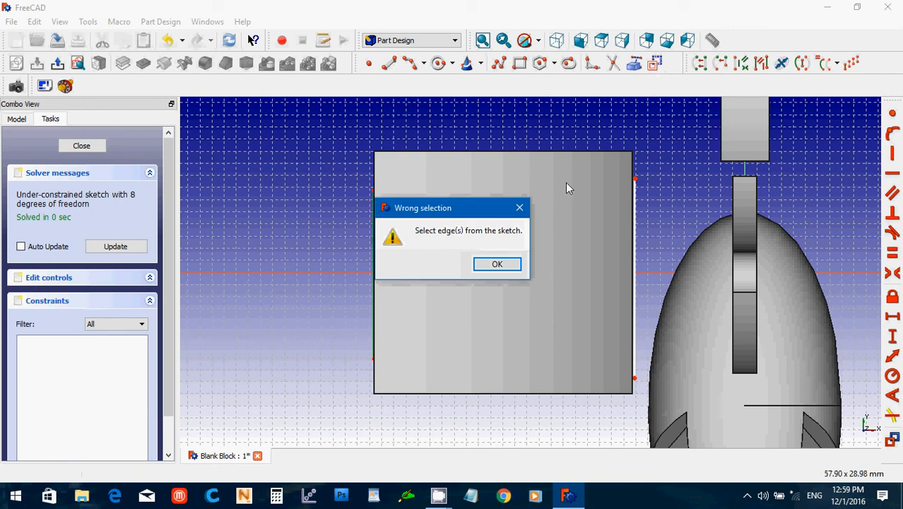
click(497, 264)
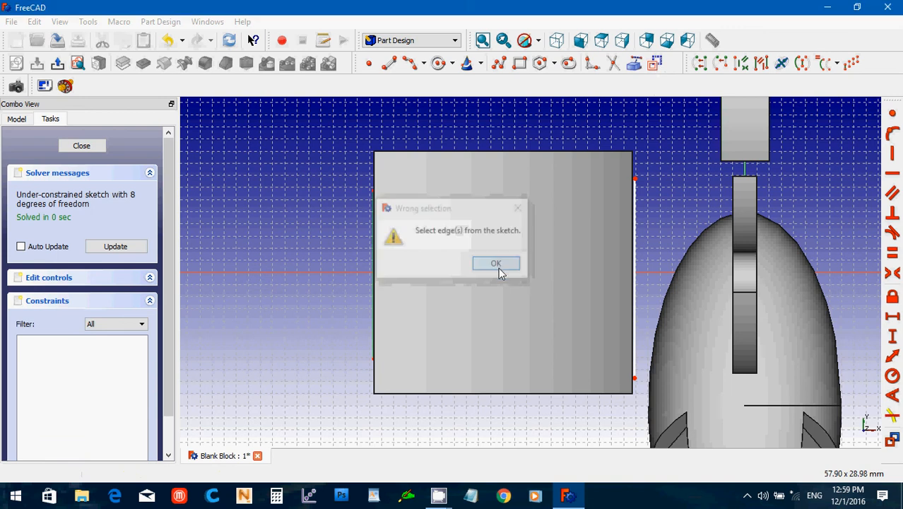
click(373, 303)
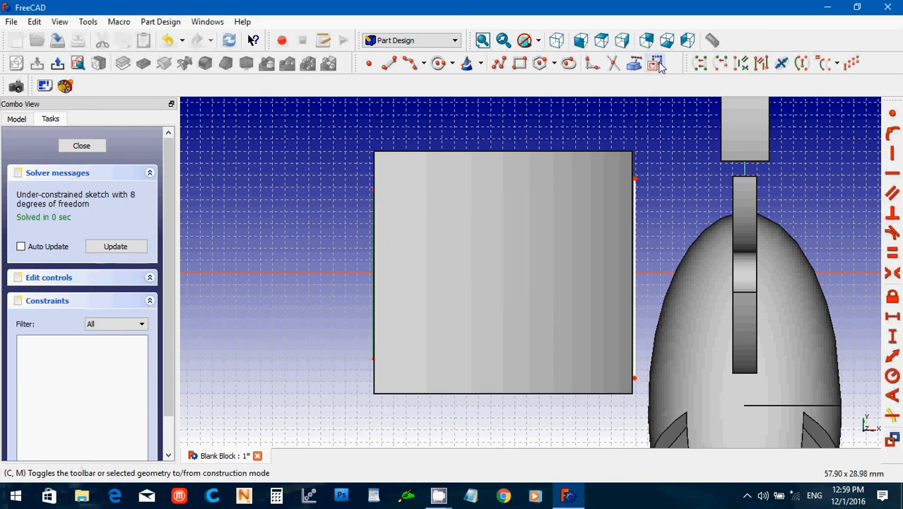
click(656, 64)
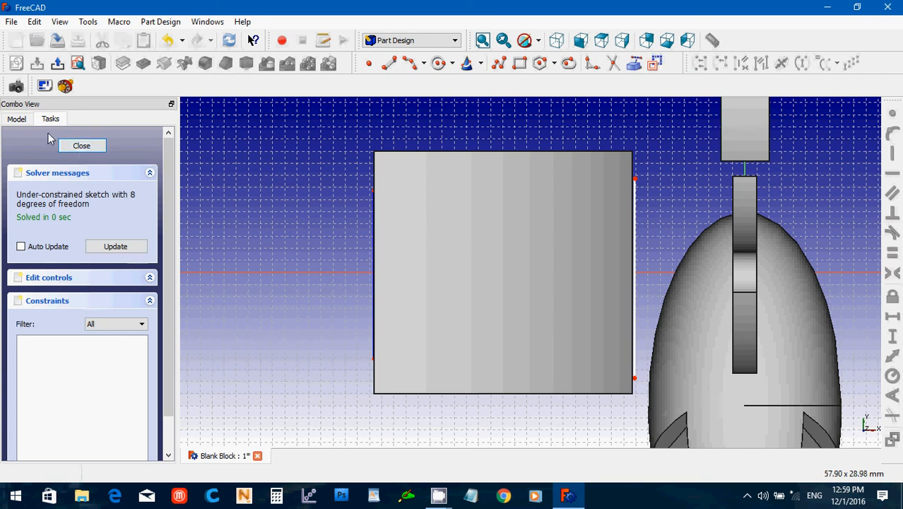
- Hide the padded side fin, Pad002, while keeping the new sketch open for editing
click(21, 120)
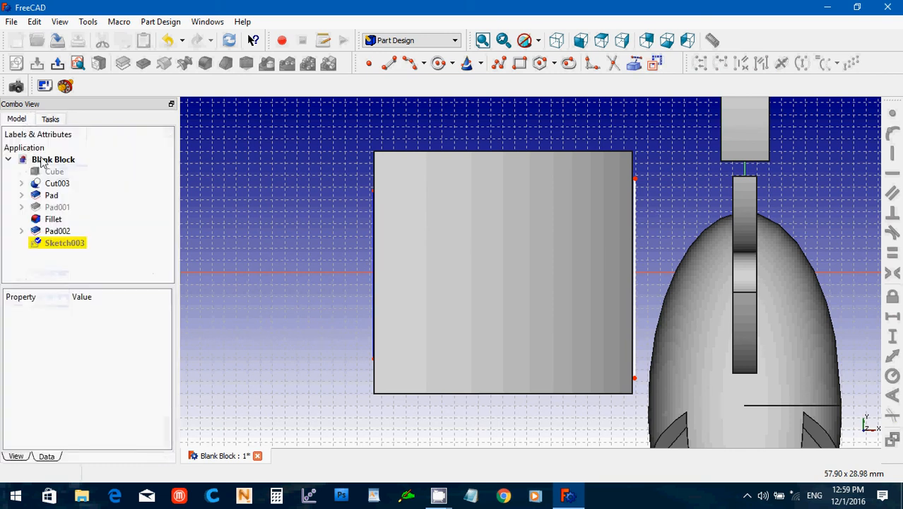
click(64, 233)
key(space)
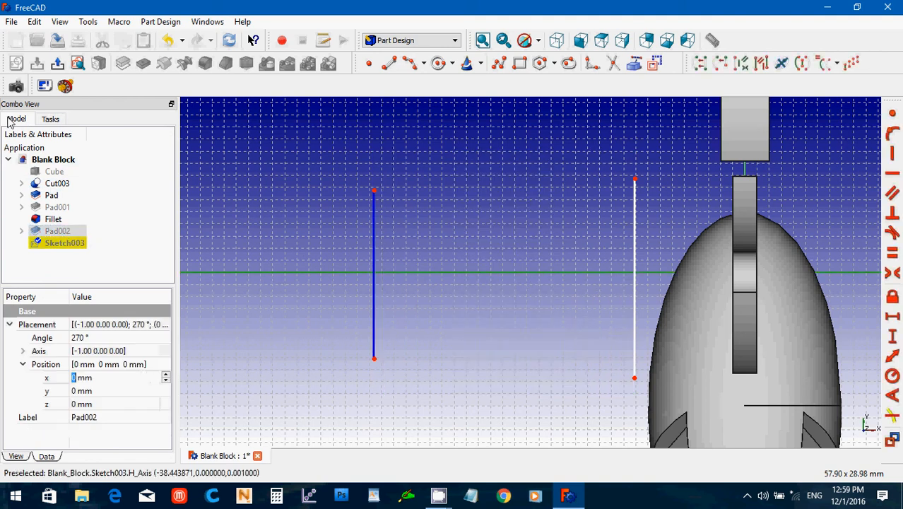
click(50, 119)
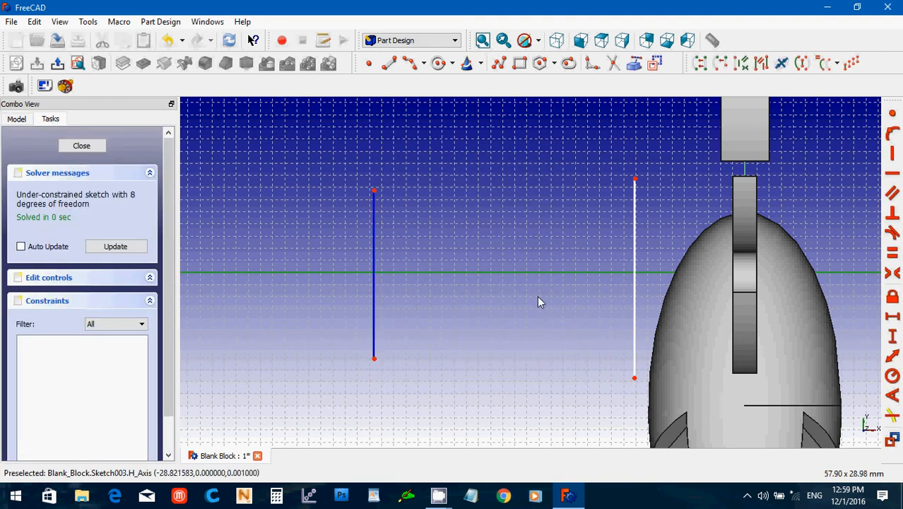
- Draw an arc by end points and rim point just inside the construction line, bulging outward as the fin's rounded tip
click(424, 65)
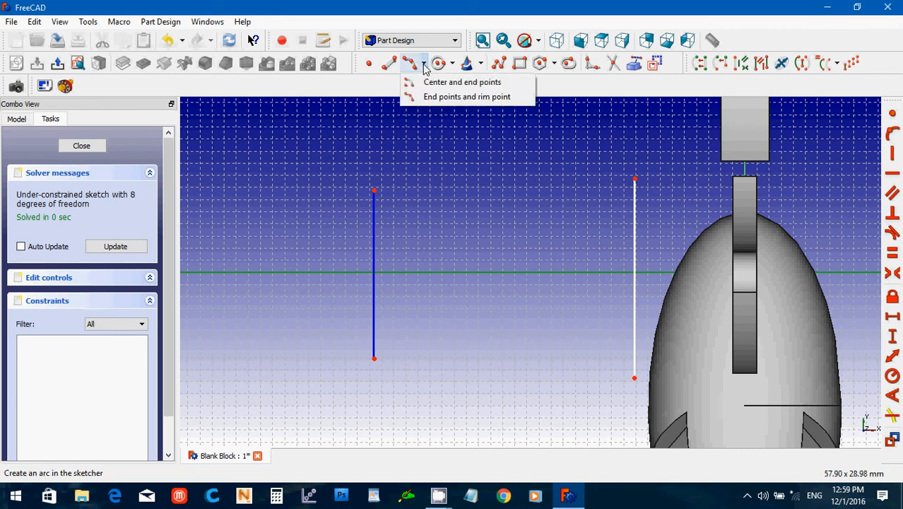
click(413, 99)
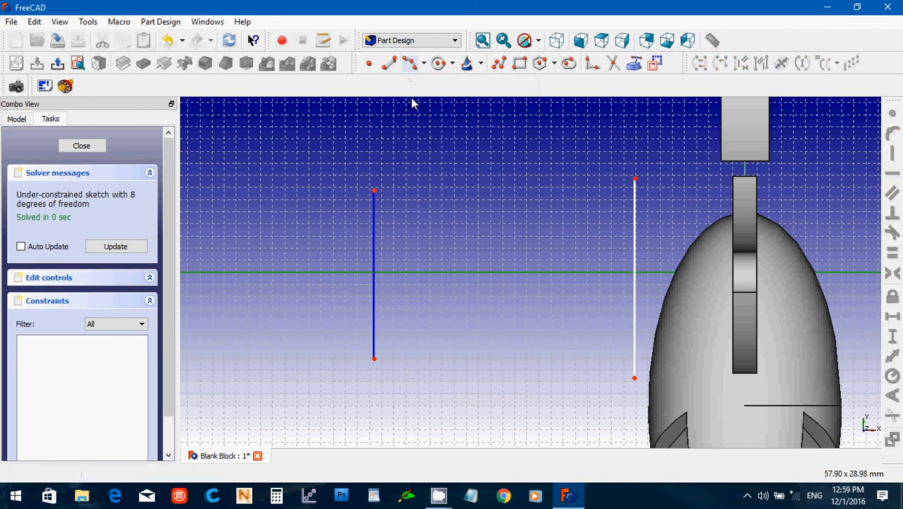
click(407, 212)
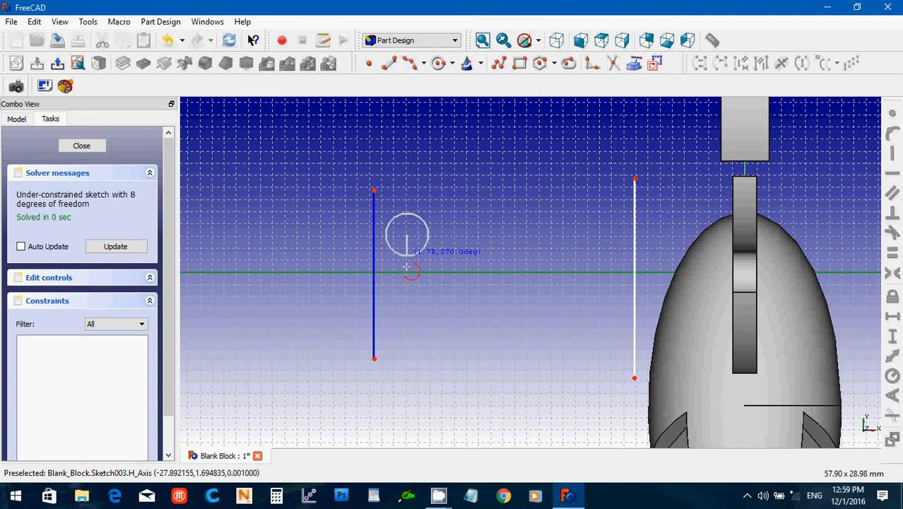
click(406, 340)
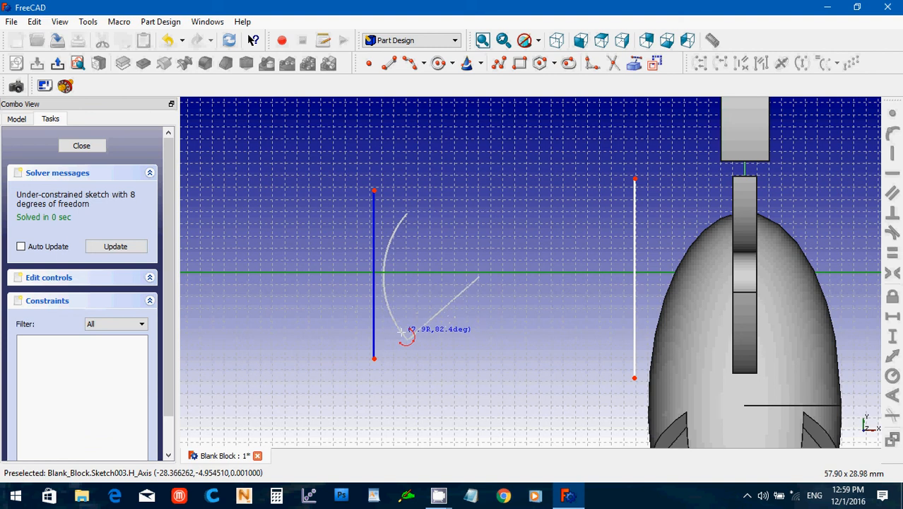
click(400, 330)
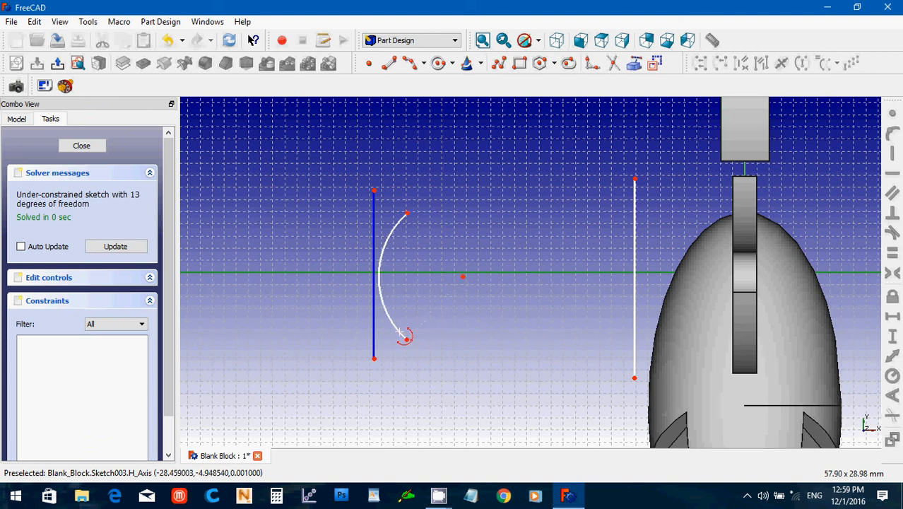
- Draw two shallow outward-curving arcs connecting the ends of the tip arc to the ends of the vertical root line
click(407, 212)
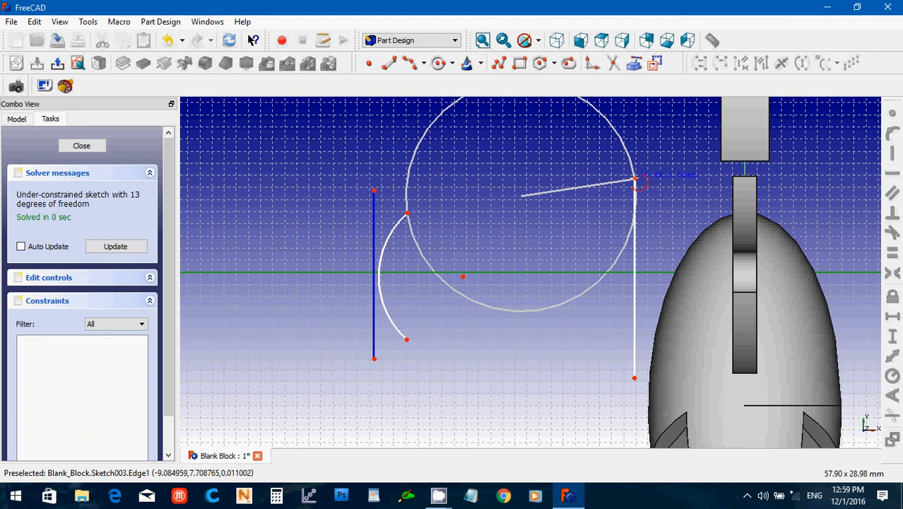
click(634, 178)
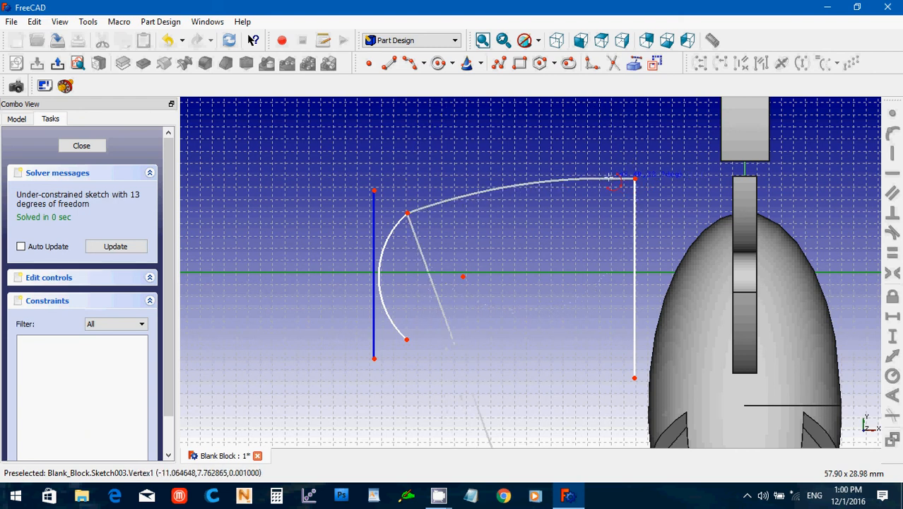
click(612, 178)
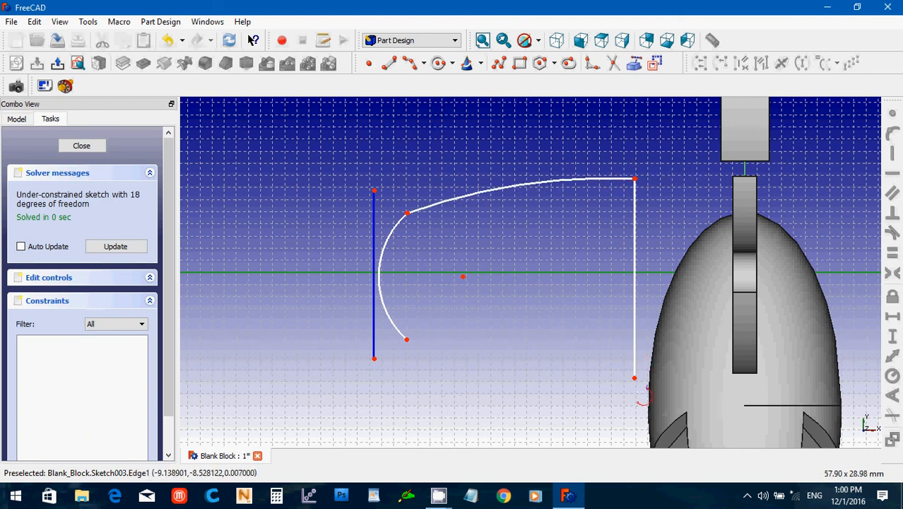
click(635, 377)
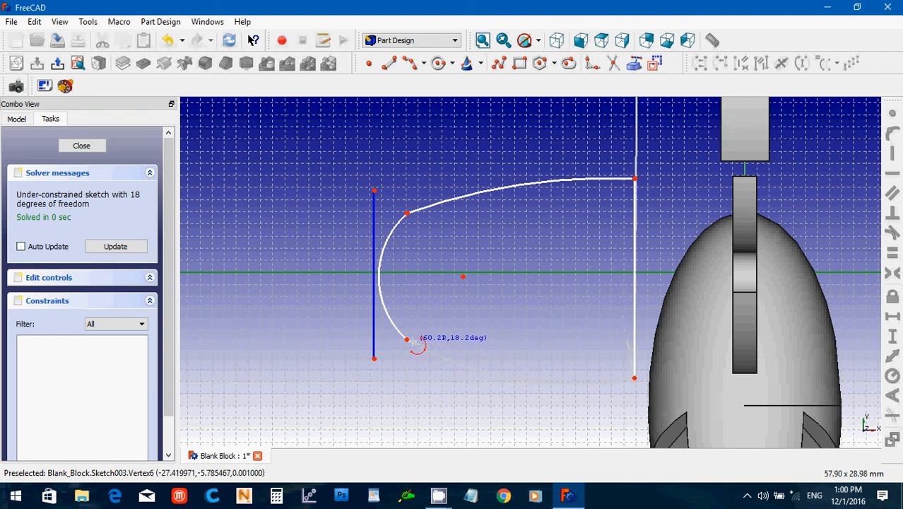
click(409, 340)
key(Escape)
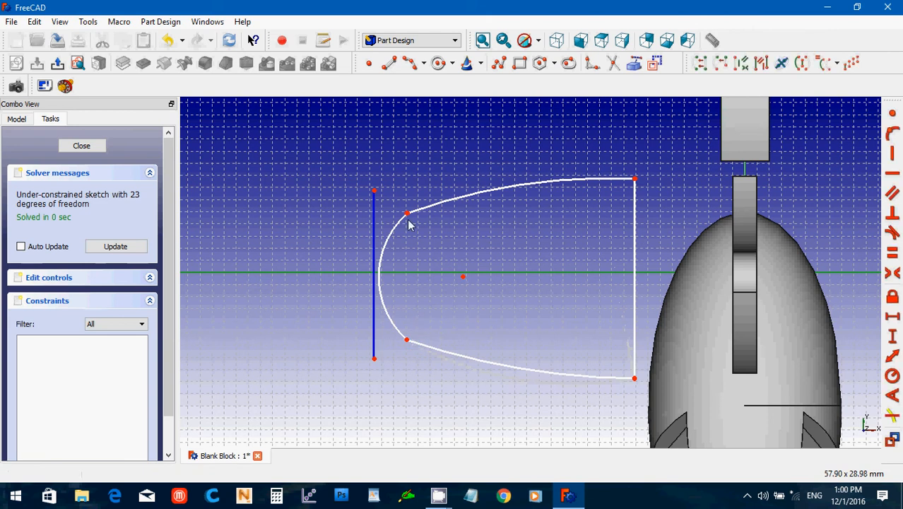
- Make the arc and line endpoints coincident at the two upper corners of the fin outline
drag(394, 201, 427, 232)
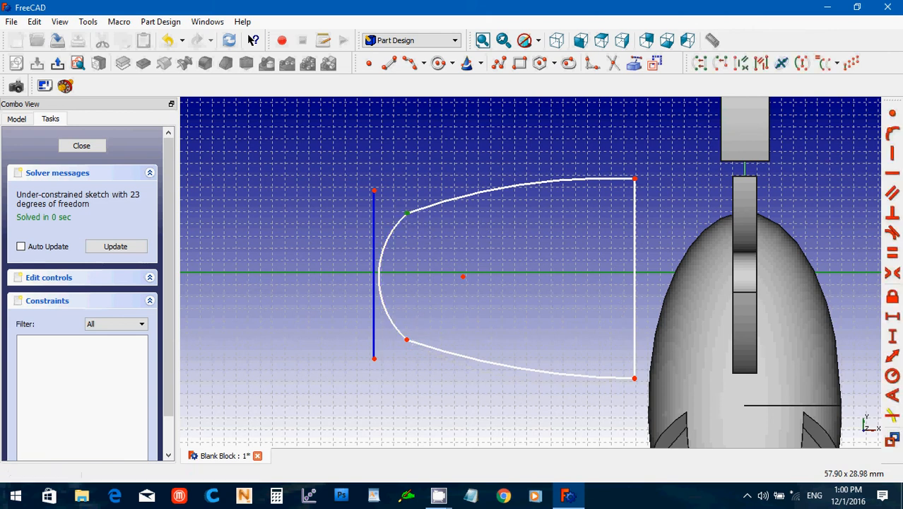
click(892, 113)
click(496, 266)
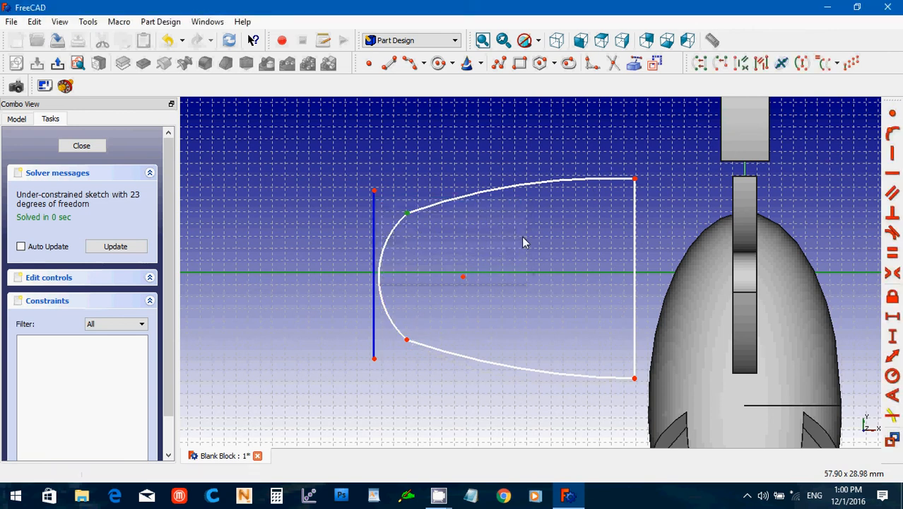
drag(401, 204, 428, 231)
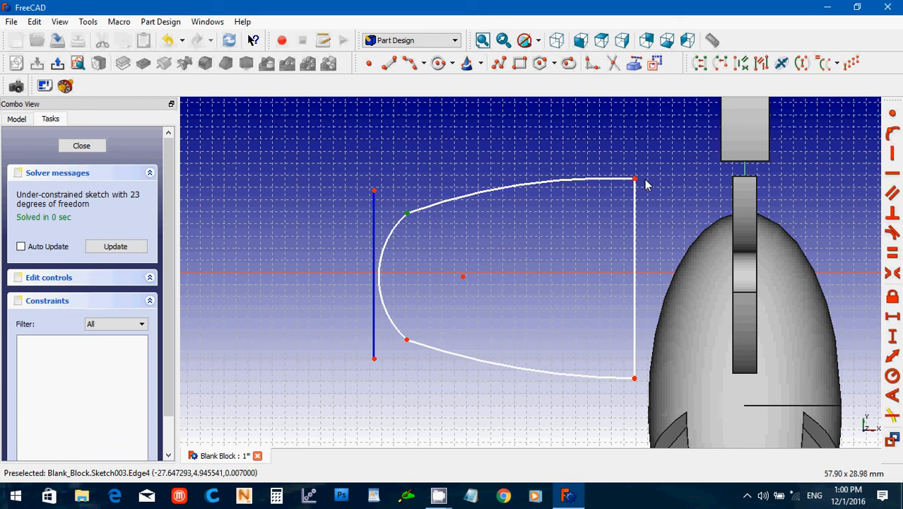
click(892, 113)
drag(612, 164, 657, 209)
click(892, 113)
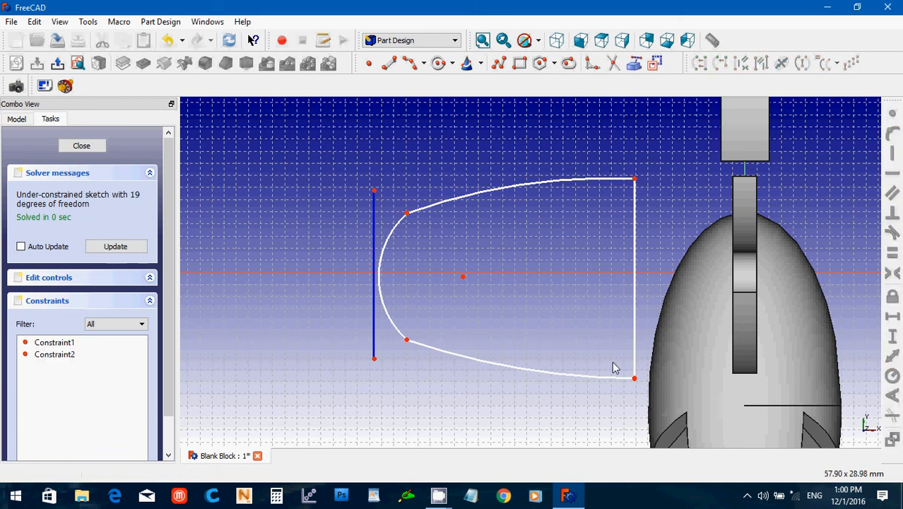
- Make the endpoints coincident at the two lower corners of the fin outline and finish the sketch
drag(612, 361, 654, 400)
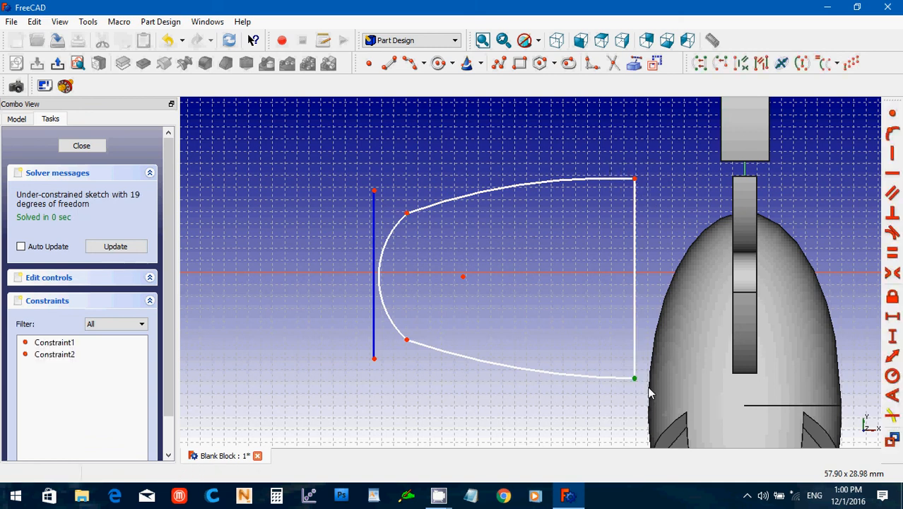
click(891, 113)
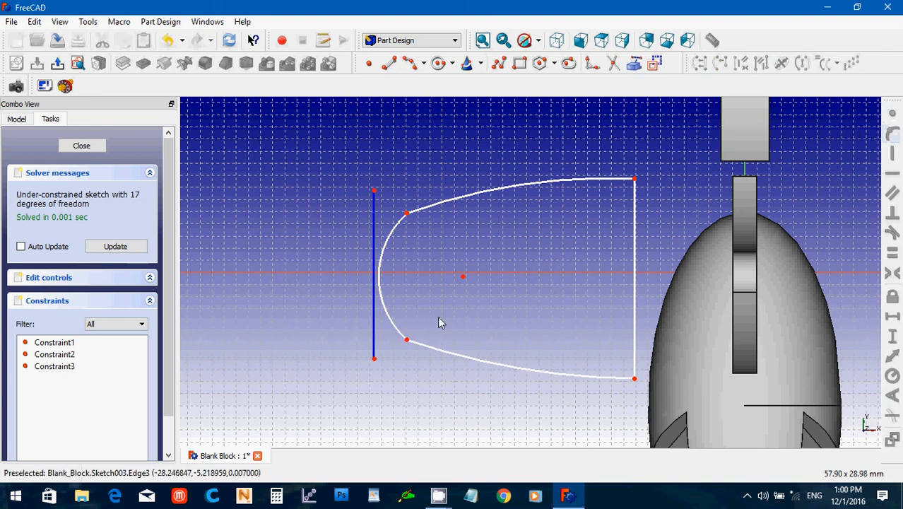
drag(438, 322, 396, 355)
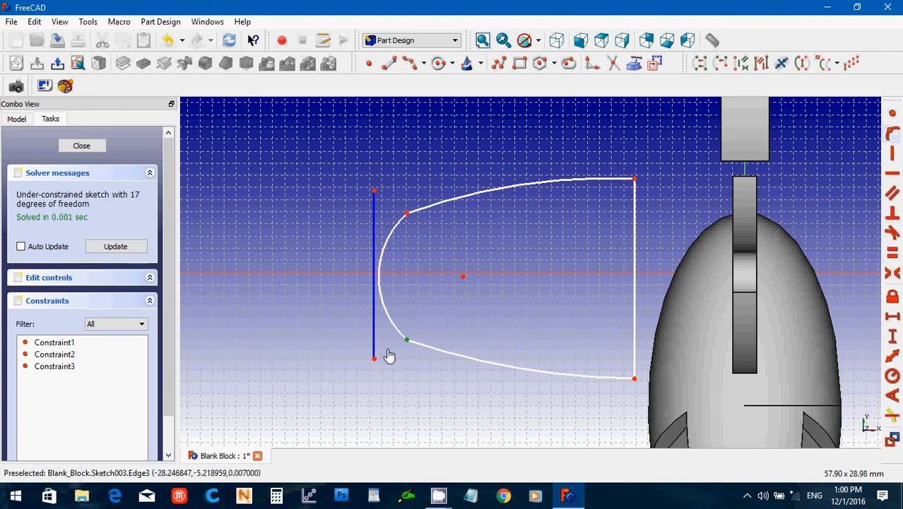
click(892, 115)
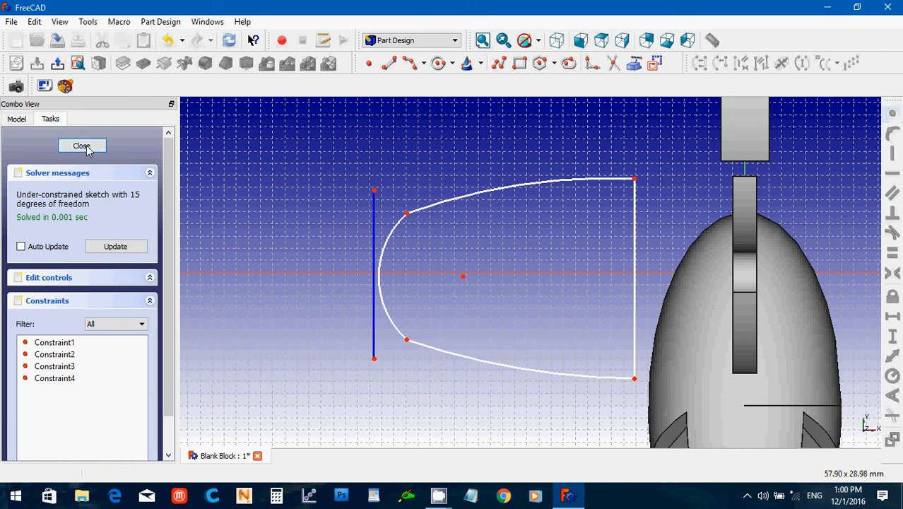
click(85, 146)
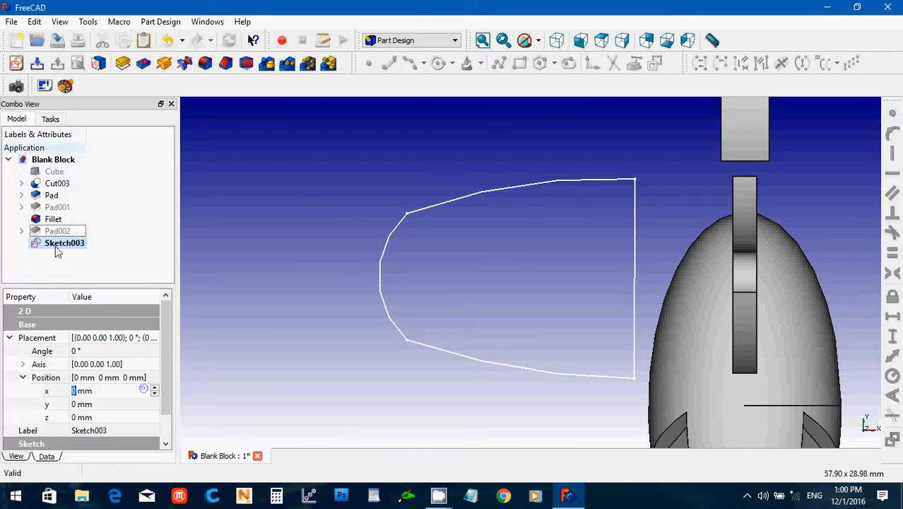
- Show the hidden side fin Pad002 again and pad the rounded outline Sketch003 by 20 mm so it passes through the fin
click(55, 233)
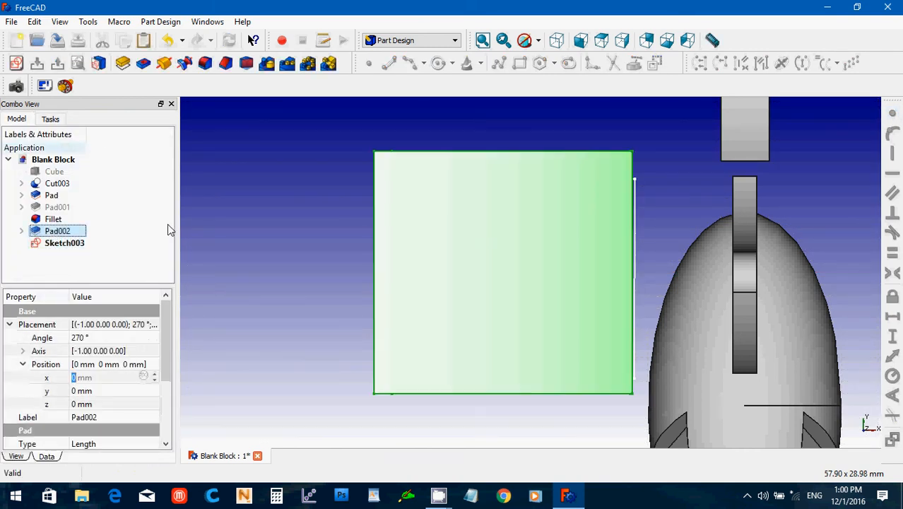
click(251, 188)
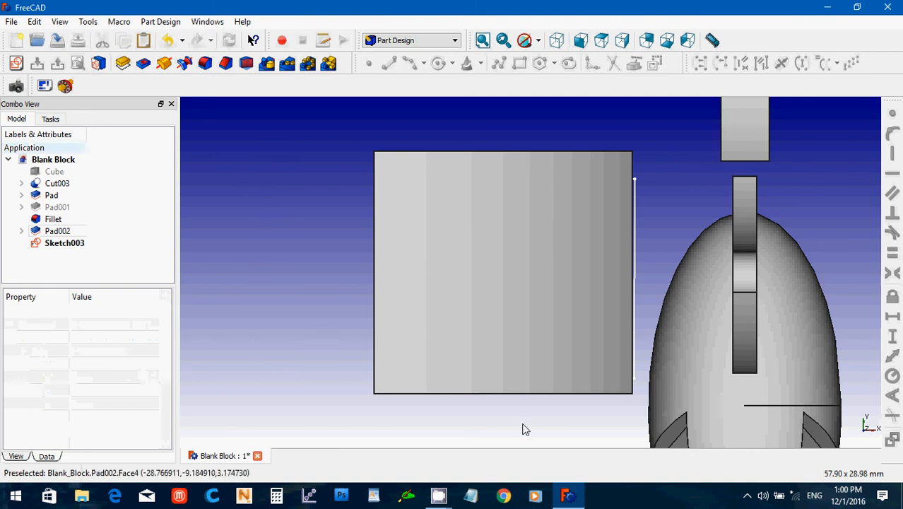
mouse_move(518, 412)
middle_down()
mouse_move(534, 417)
mouse_move(544, 390)
mouse_move(544, 322)
mouse_move(524, 352)
middle_up()
click(59, 249)
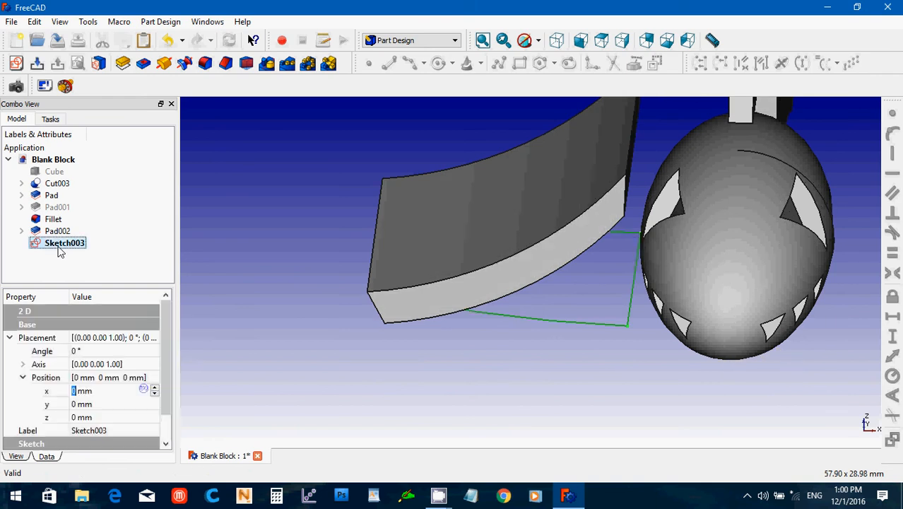
click(124, 65)
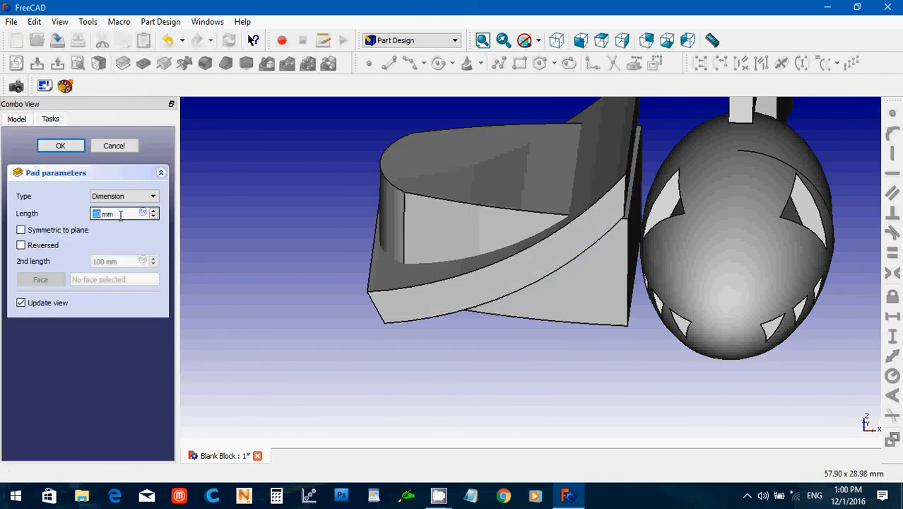
drag(123, 213, 52, 216)
text(20)
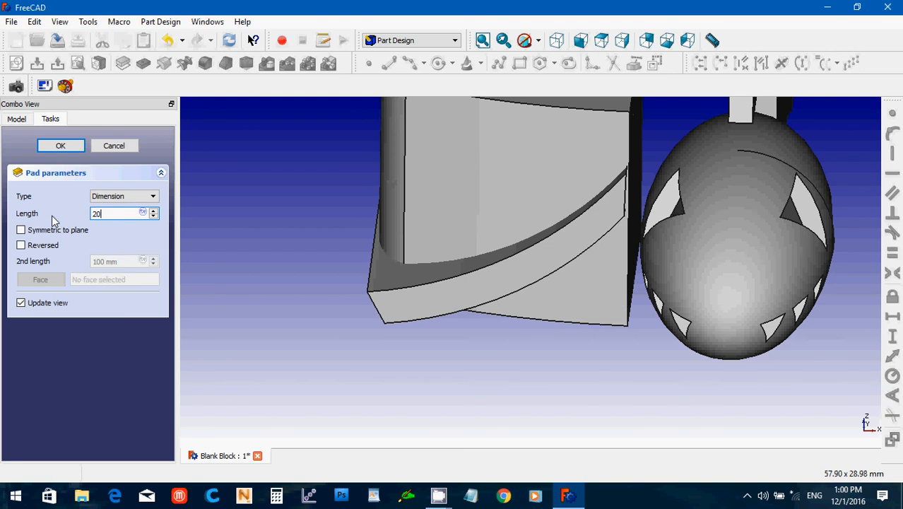
click(60, 146)
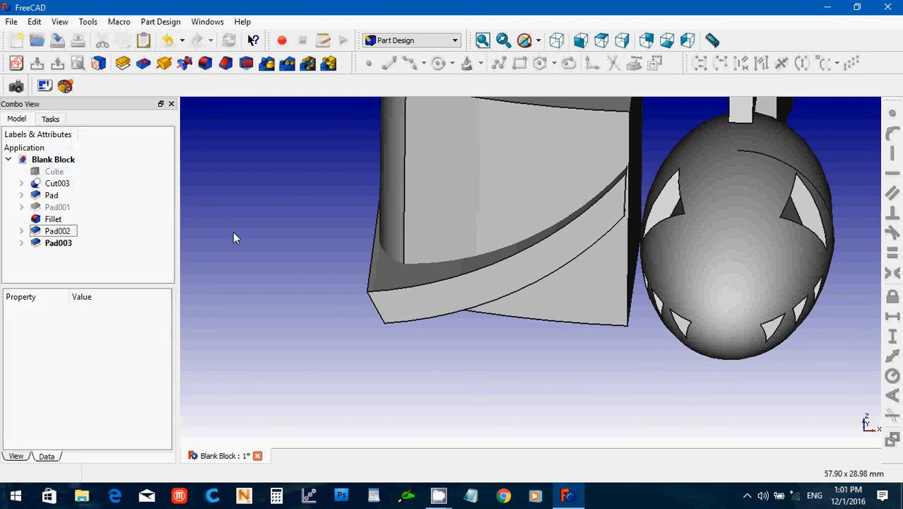
- Show the hidden Cube body so the side fin can be viewed against it
click(63, 172)
key(space)
click(280, 240)
scroll(279, 240, down, 1)
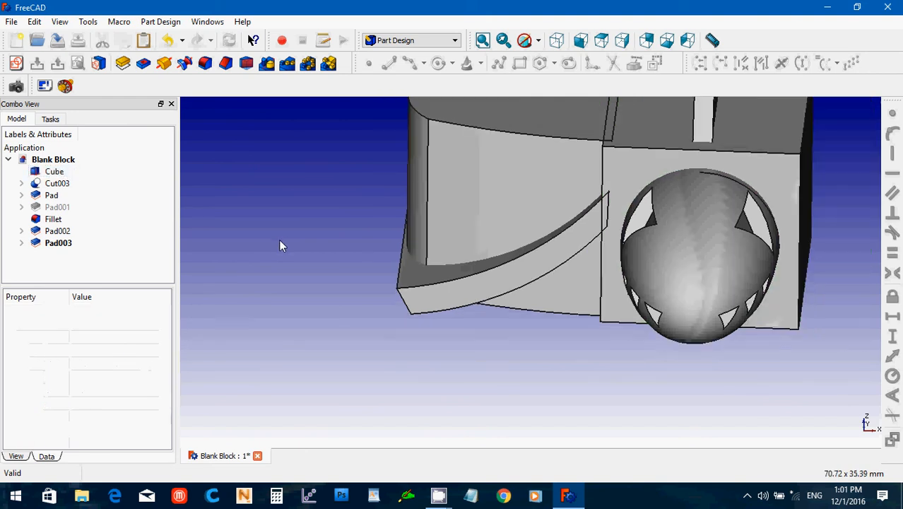
middle_drag(279, 245, 386, 142)
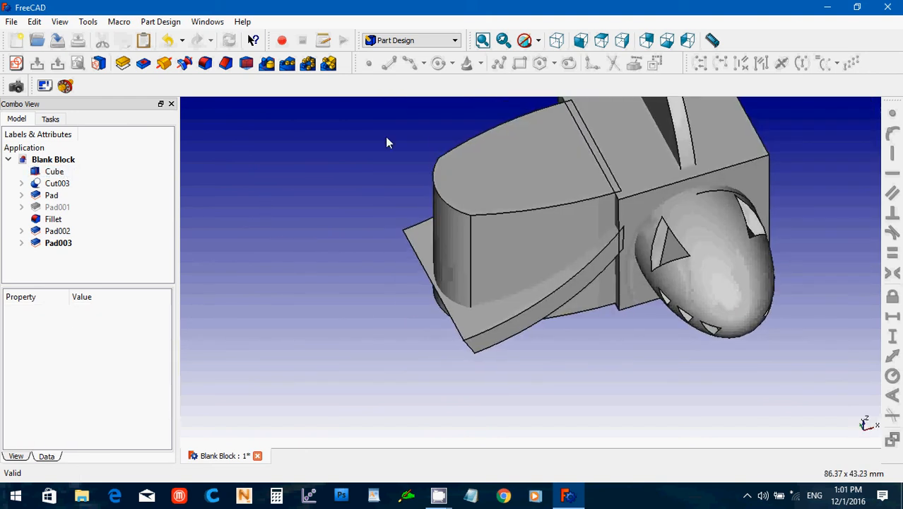
- Switch to the Part workbench and create the intersection of Pad002 and Pad003 to give the curved fin its rounded outline
click(397, 40)
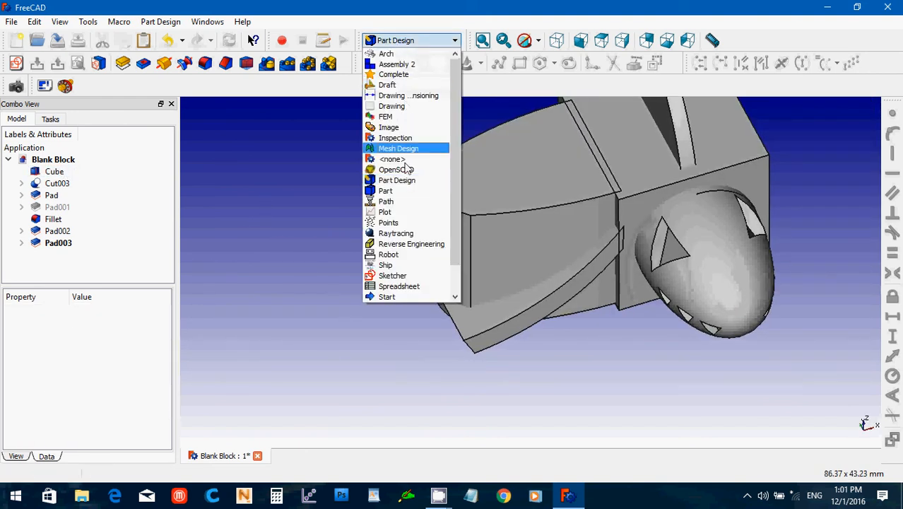
click(385, 191)
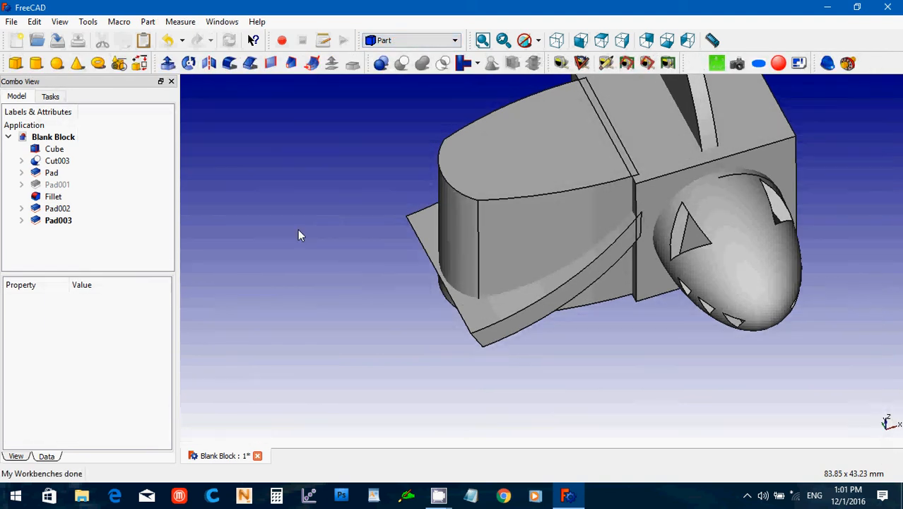
click(70, 210)
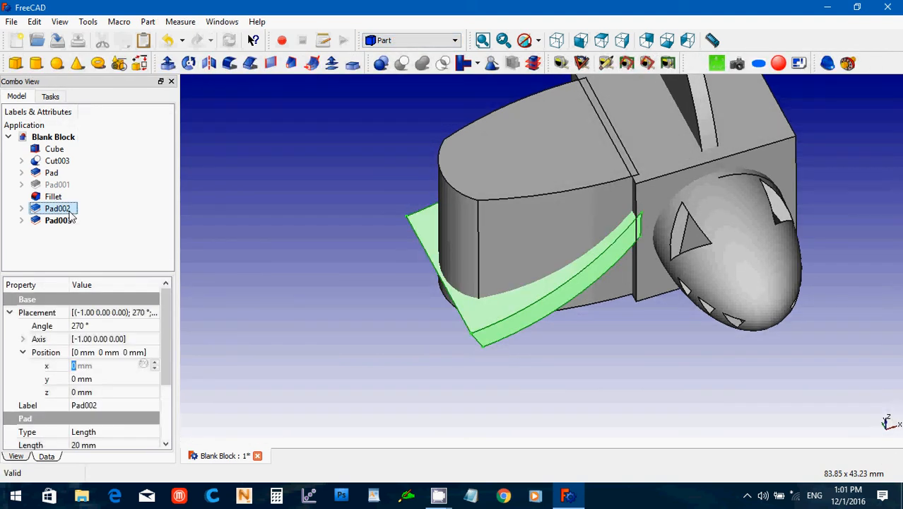
ctrl+click(65, 221)
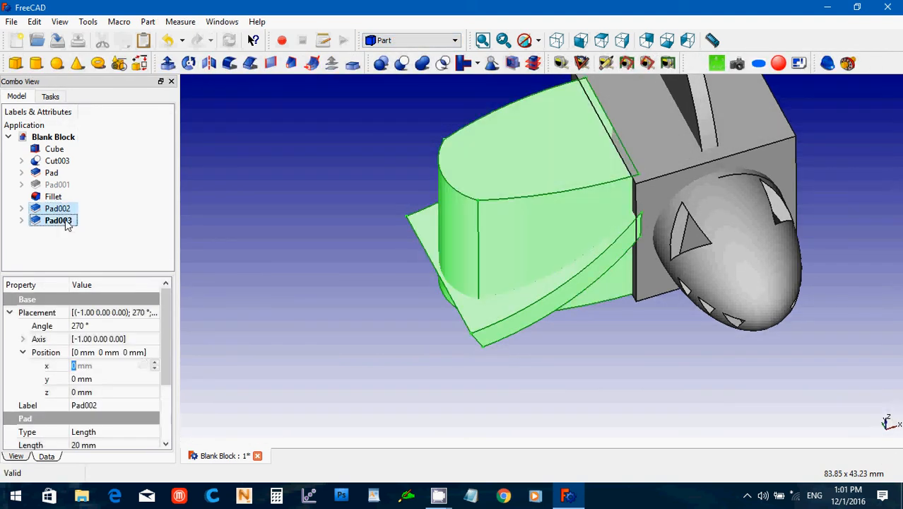
click(444, 64)
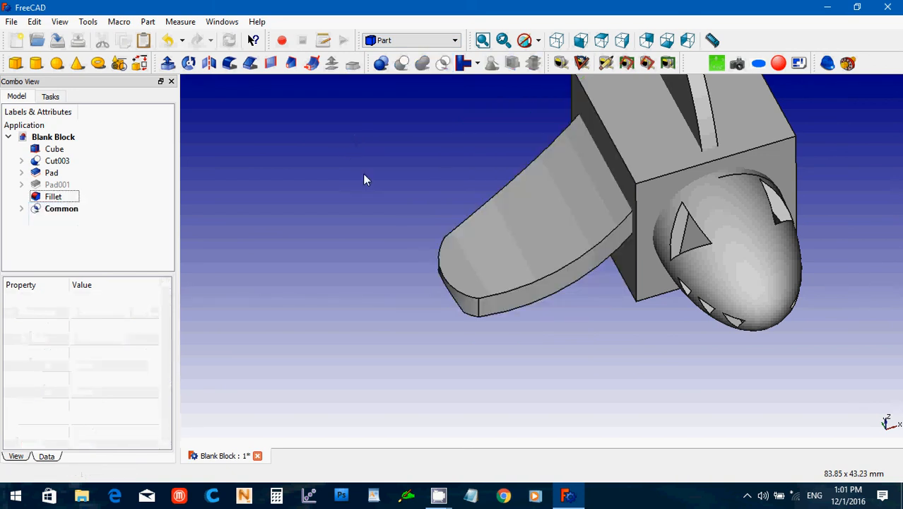
- Check the intersected fin's tip and reopen the outline Sketch003 under Pad003 for editing
middle_drag(364, 176, 526, 312)
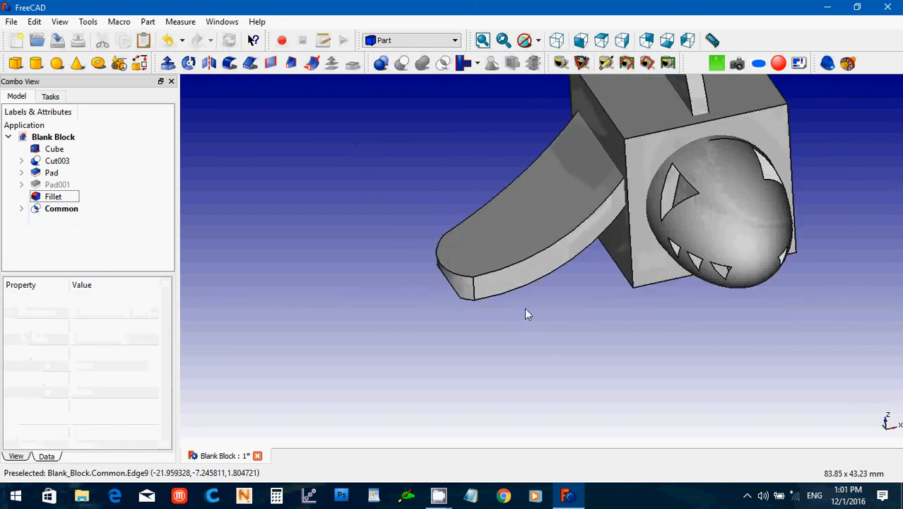
middle_drag(375, 249, 430, 210)
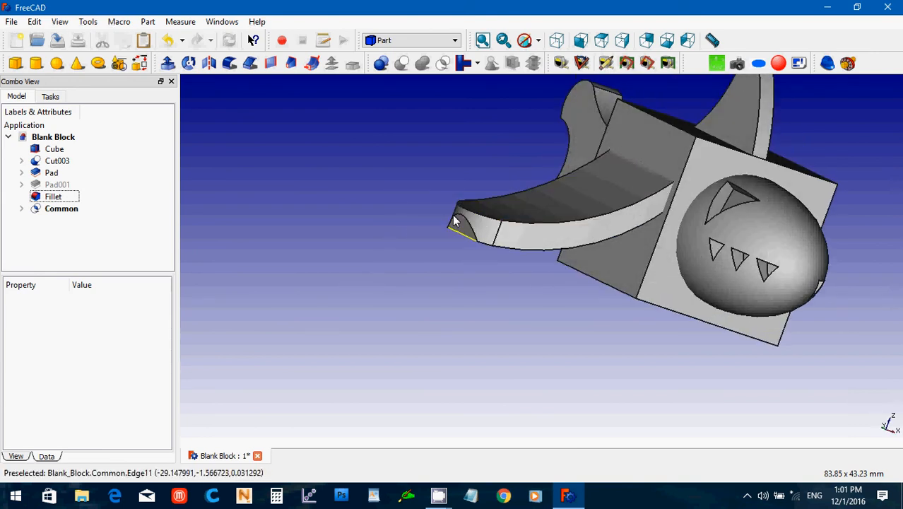
middle_drag(460, 235, 385, 203)
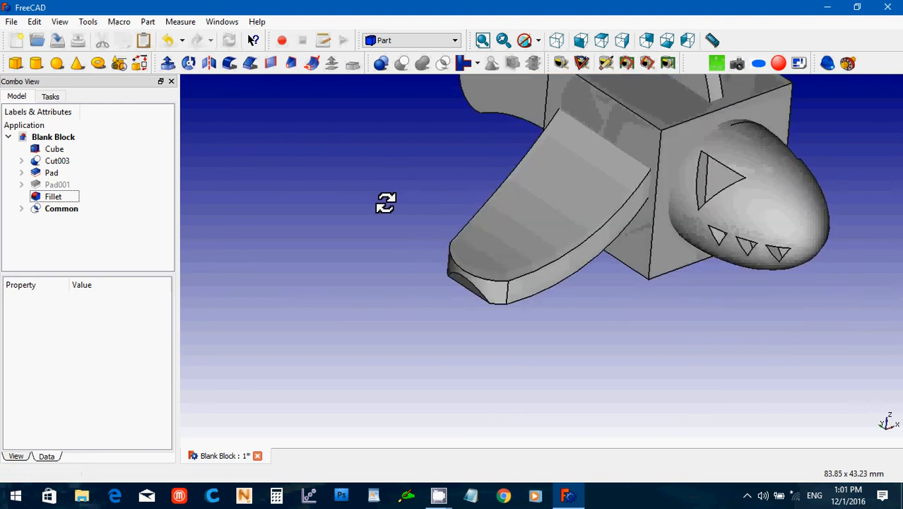
click(21, 208)
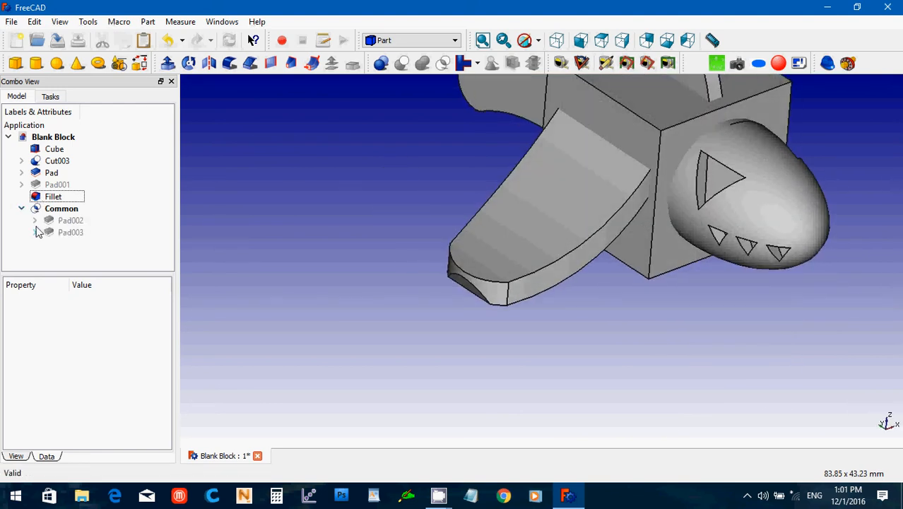
click(35, 231)
double_click(83, 243)
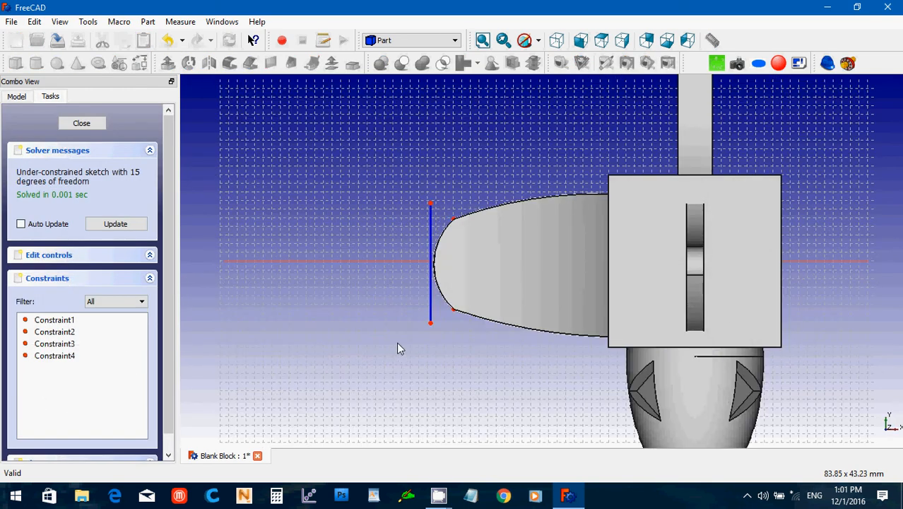
- Move the center of the tip arc toward the body until the arc lies inside the fin's flat end, and close the sketch
scroll(396, 342, up, 5)
mouse_move(304, 314)
middle_down()
mouse_move(357, 297)
mouse_move(315, 305)
middle_up()
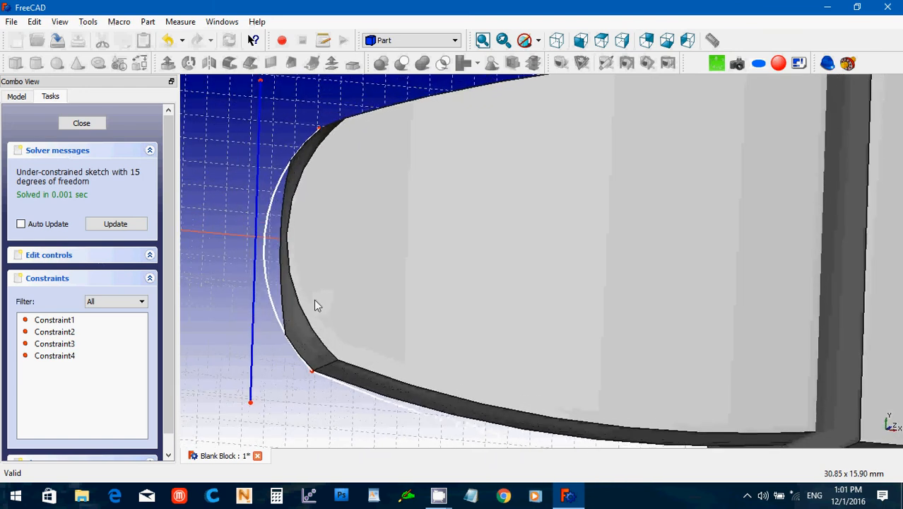
click(667, 43)
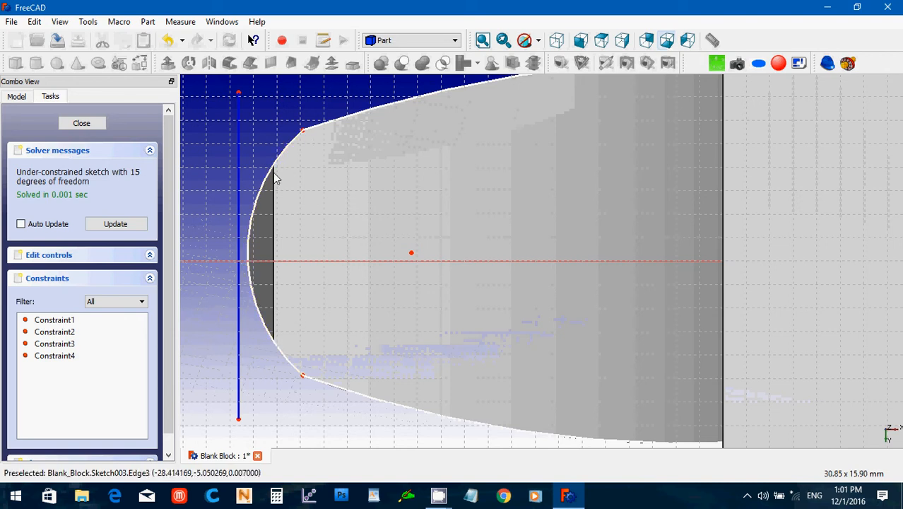
drag(411, 252, 477, 260)
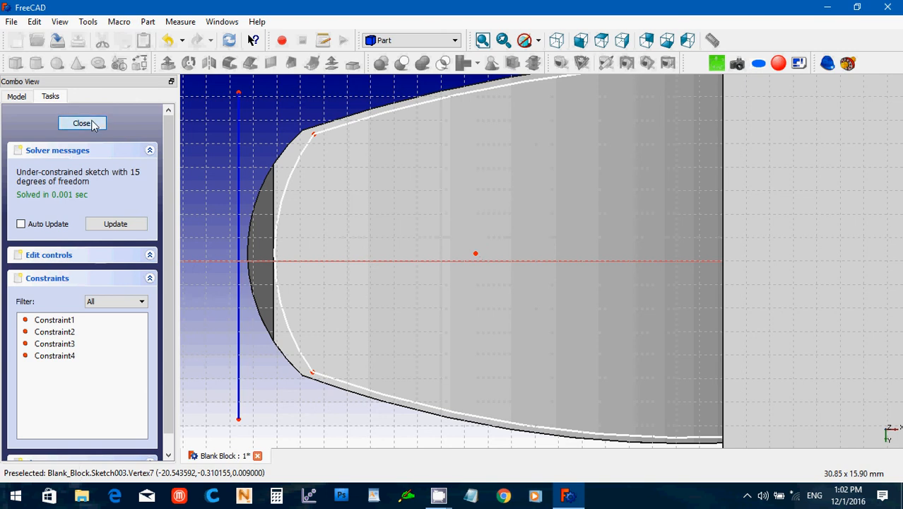
click(82, 124)
mouse_move(419, 132)
middle_down()
mouse_move(483, 152)
mouse_move(544, 205)
mouse_move(804, 263)
mouse_move(791, 266)
middle_up()
middle_drag(492, 142, 537, 169)
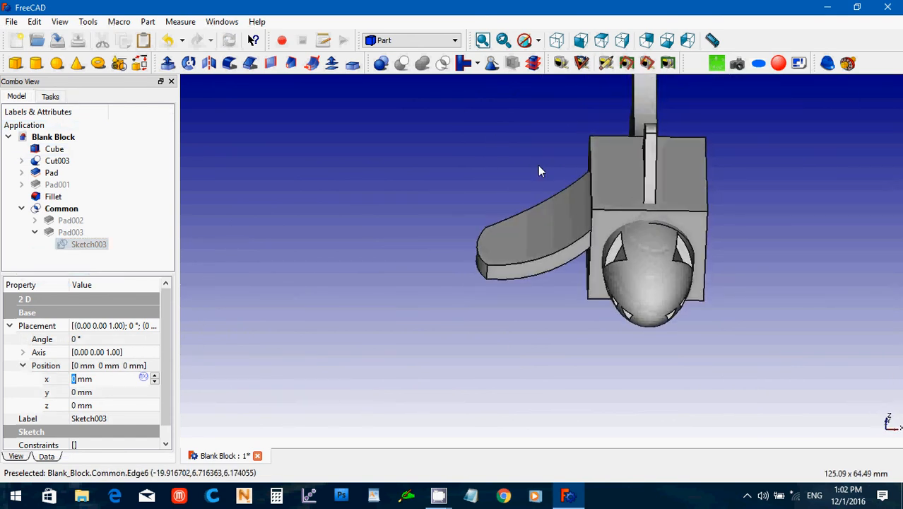
- Mirror the Common side fin across the YZ plane to create the matching fin on the body's other side
click(538, 169)
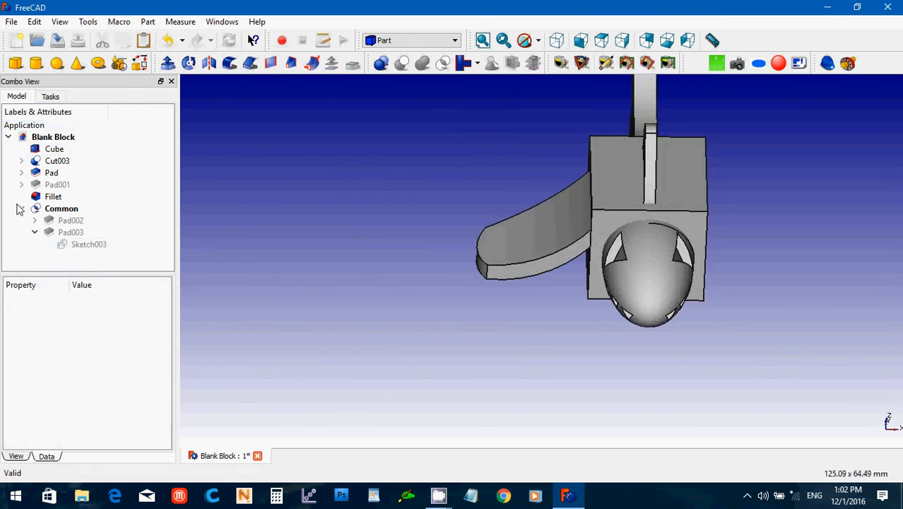
click(20, 208)
click(35, 211)
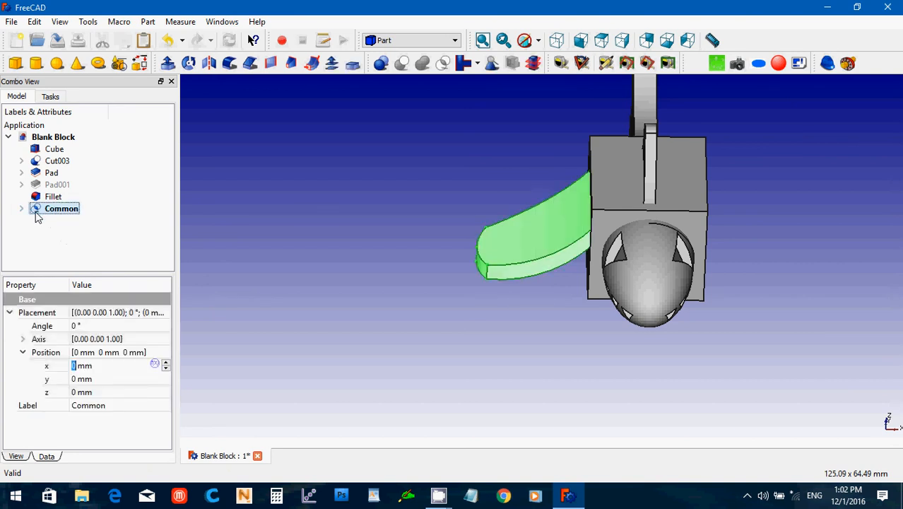
click(209, 63)
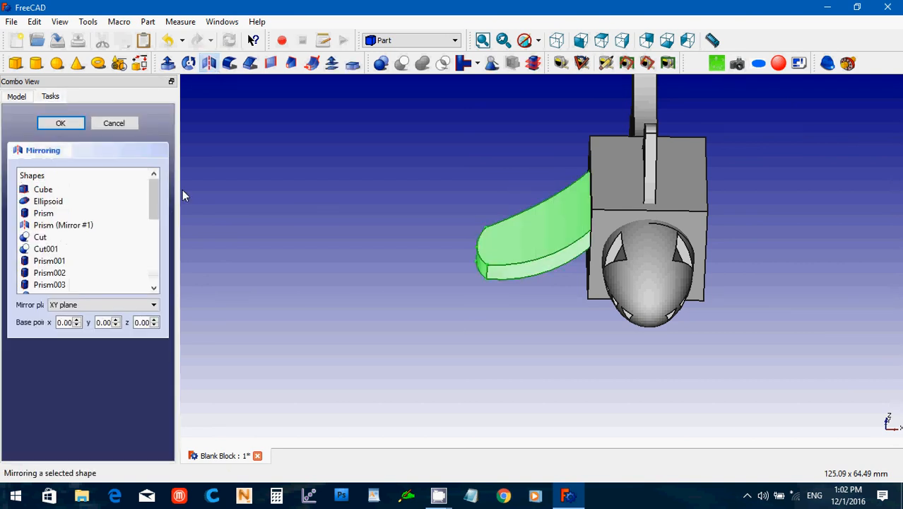
click(89, 310)
click(101, 334)
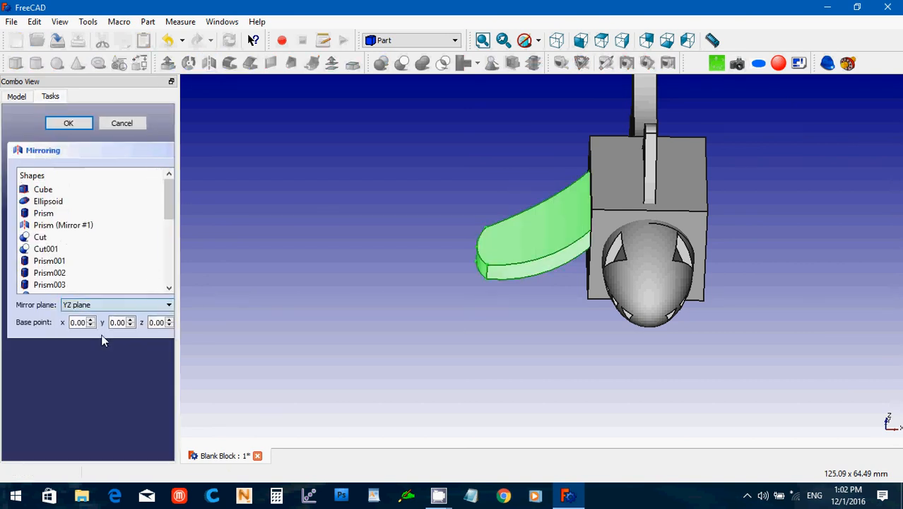
click(68, 125)
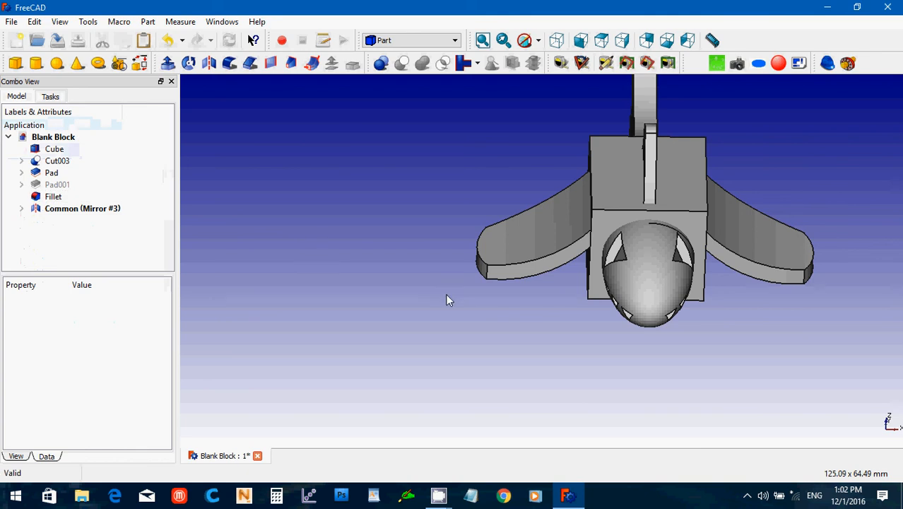
- Fuse Cube, Cut003, Pad, Fillet, Common (Mirror #3) and its nested Common source fin into a single union
middle_drag(806, 312, 633, 358)
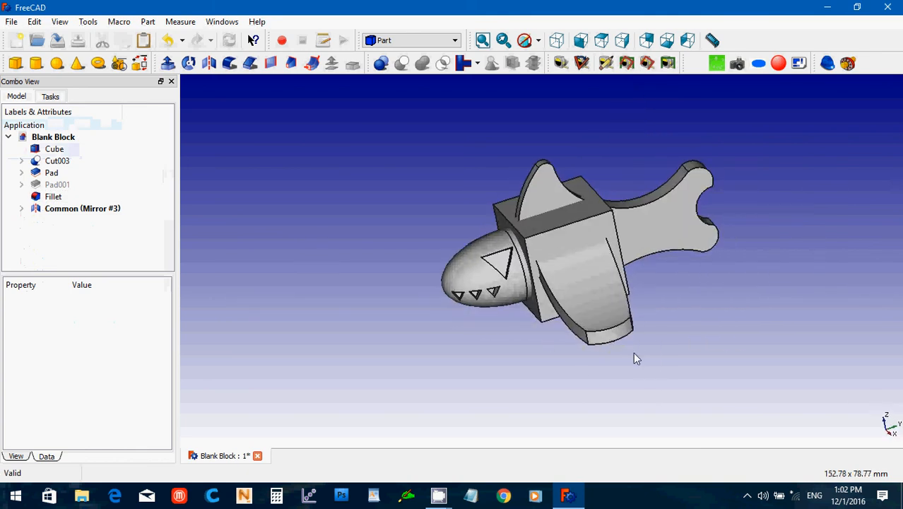
middle_drag(481, 366, 317, 296)
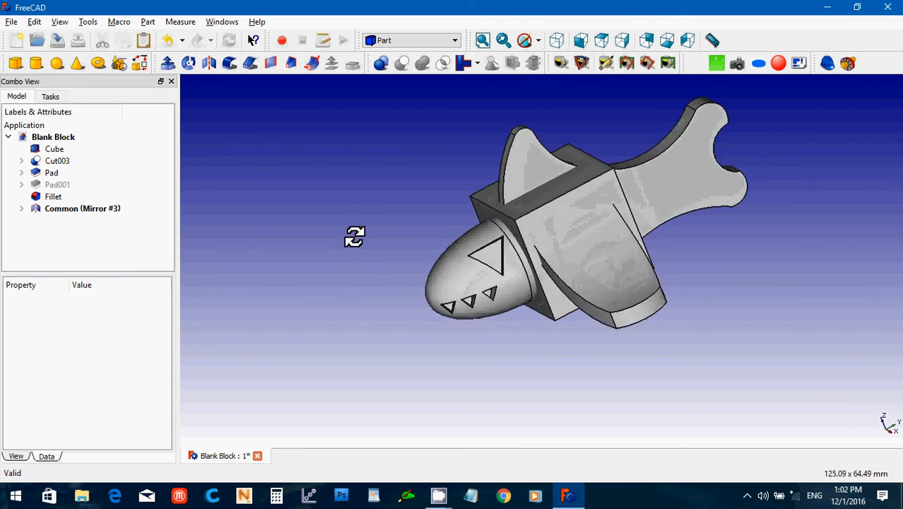
mouse_move(354, 236)
middle_down()
mouse_move(361, 210)
mouse_move(354, 227)
middle_up()
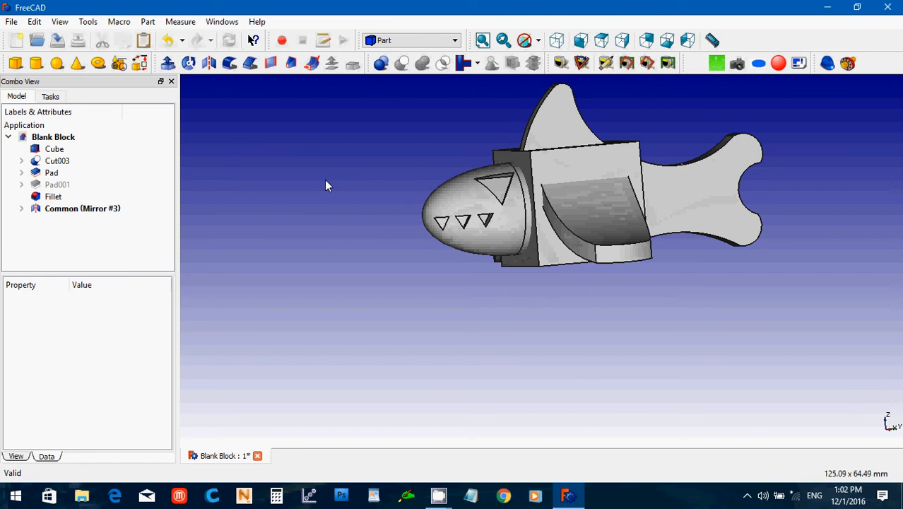
key(alt)
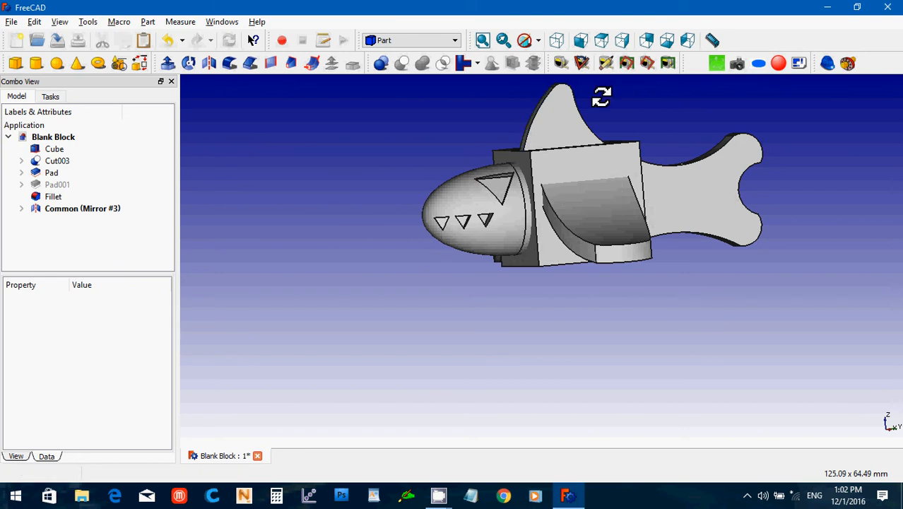
click(79, 208)
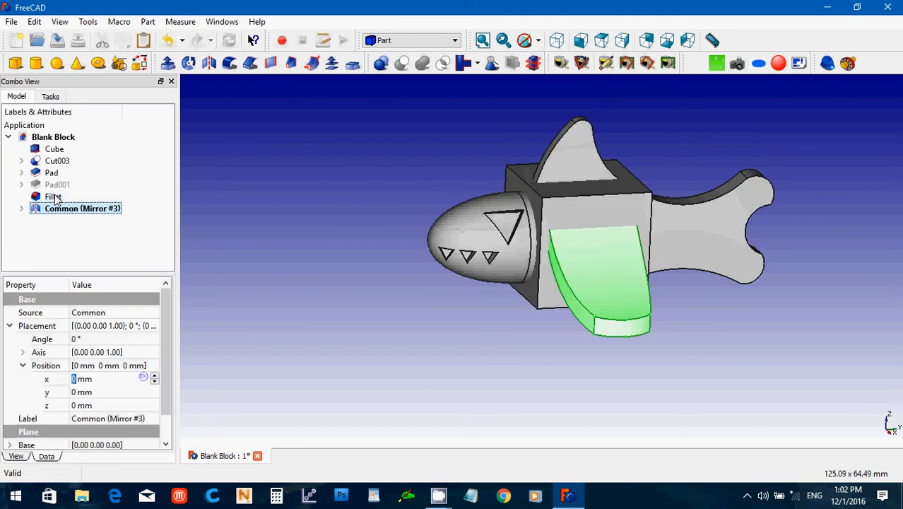
ctrl+click(55, 198)
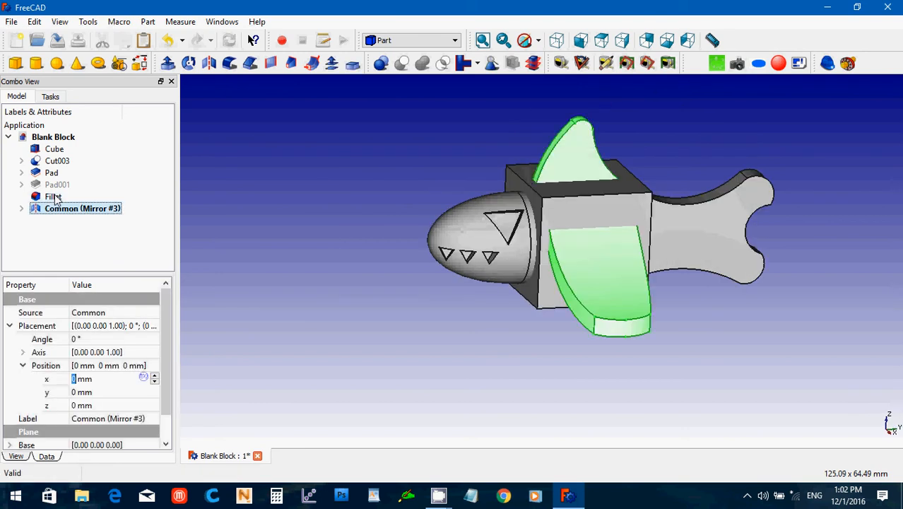
ctrl+click(52, 172)
ctrl+click(56, 160)
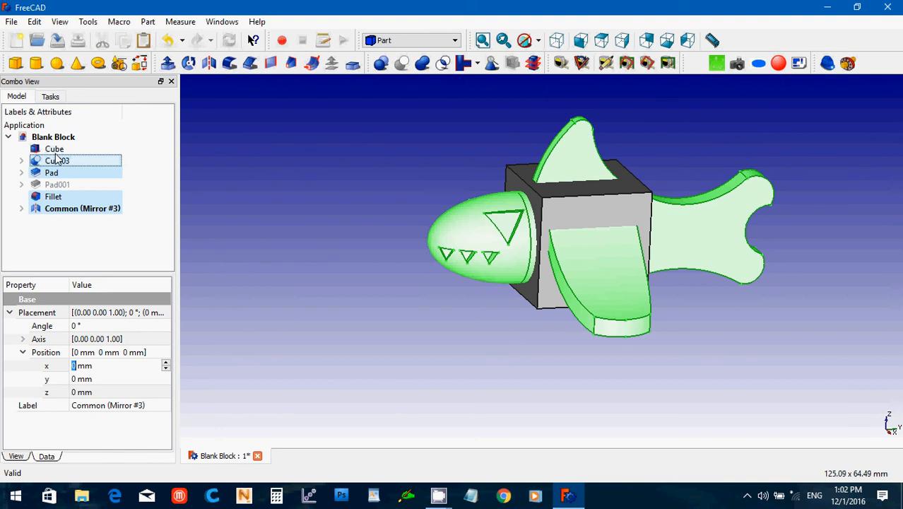
ctrl+click(55, 148)
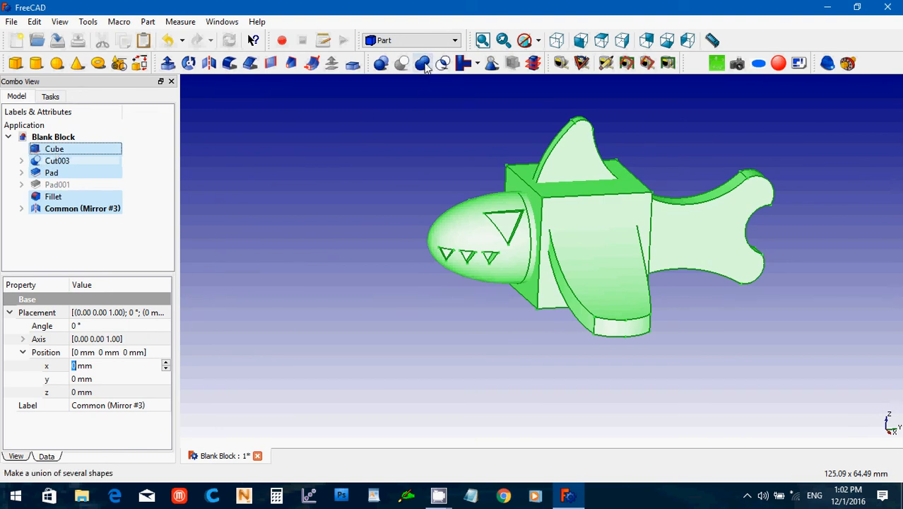
click(20, 209)
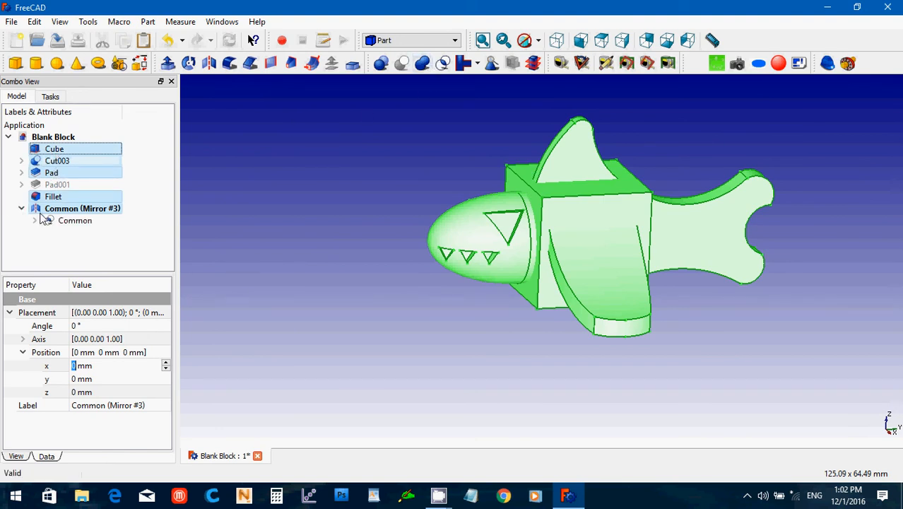
ctrl+click(51, 222)
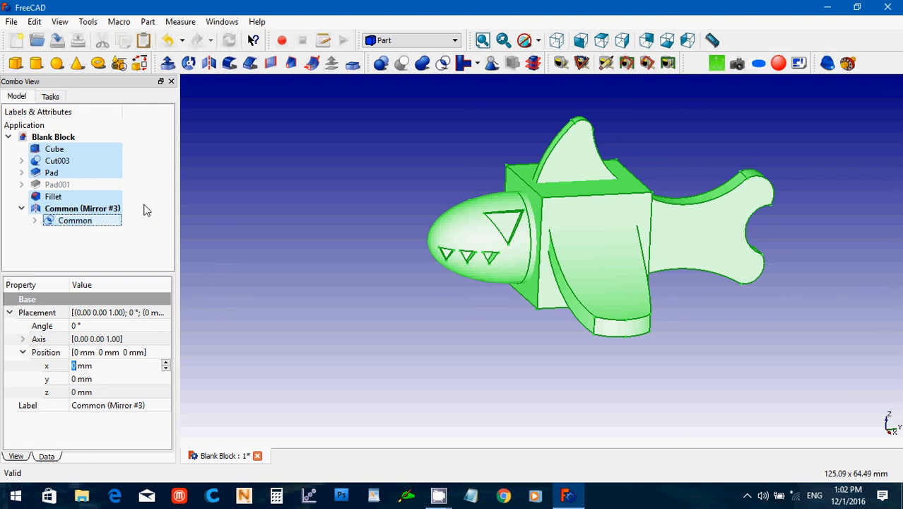
click(422, 64)
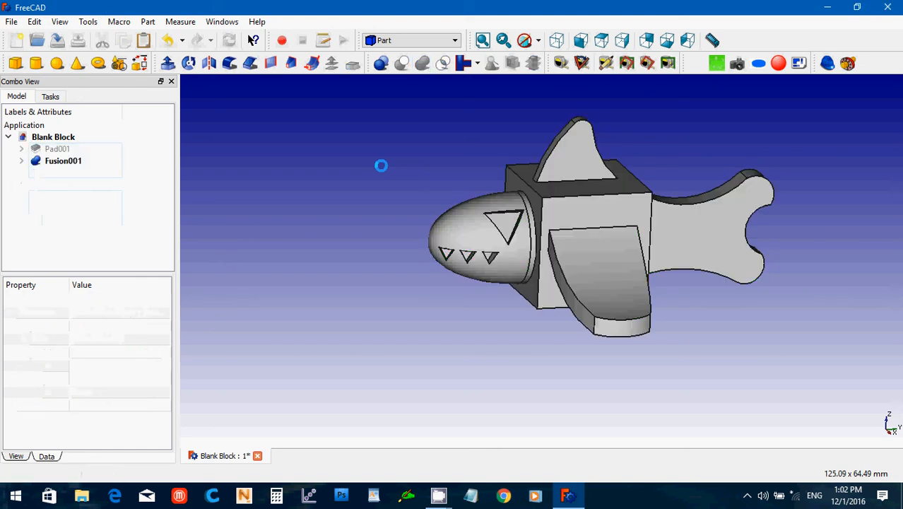
- Save the document under the new name SharkyBlock in the 3DBlockZoo_Whale files folder
click(12, 21)
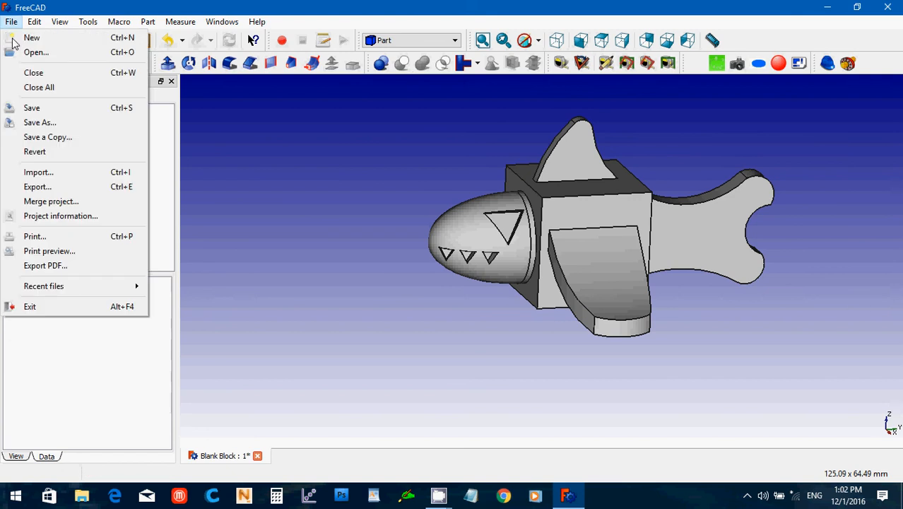
click(59, 128)
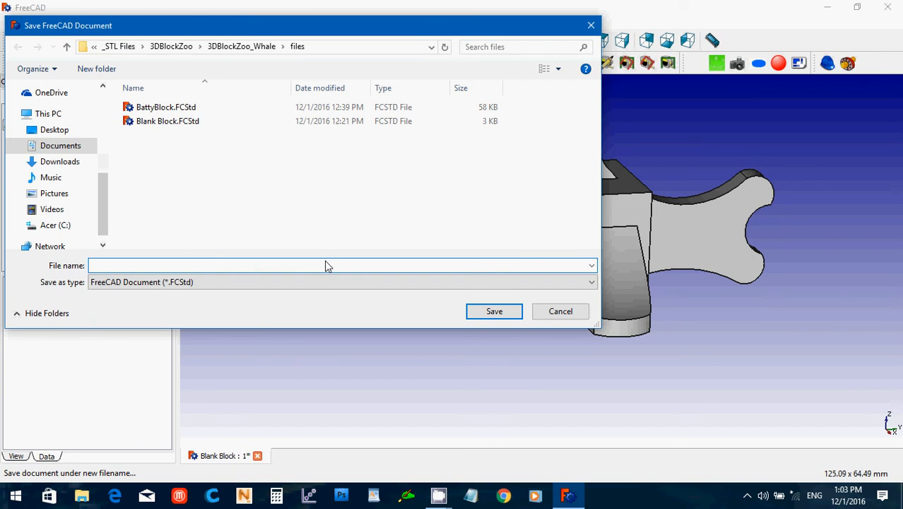
text(SharkyBlock)
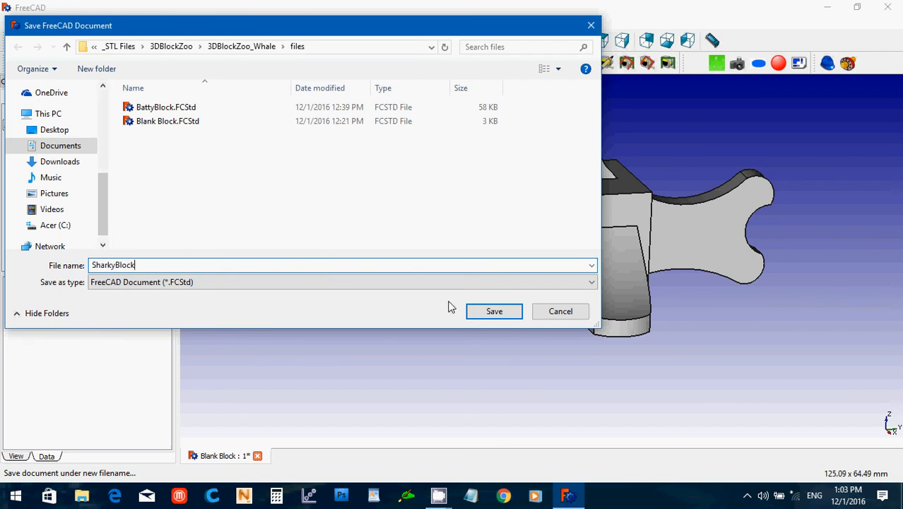
click(480, 313)
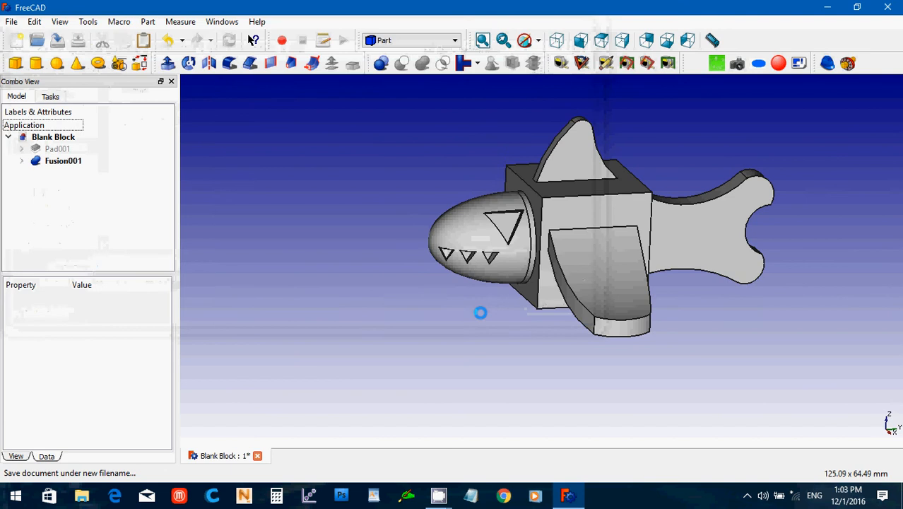
- Change the shape color of the fused shark Fusion001 to light blue
click(57, 161)
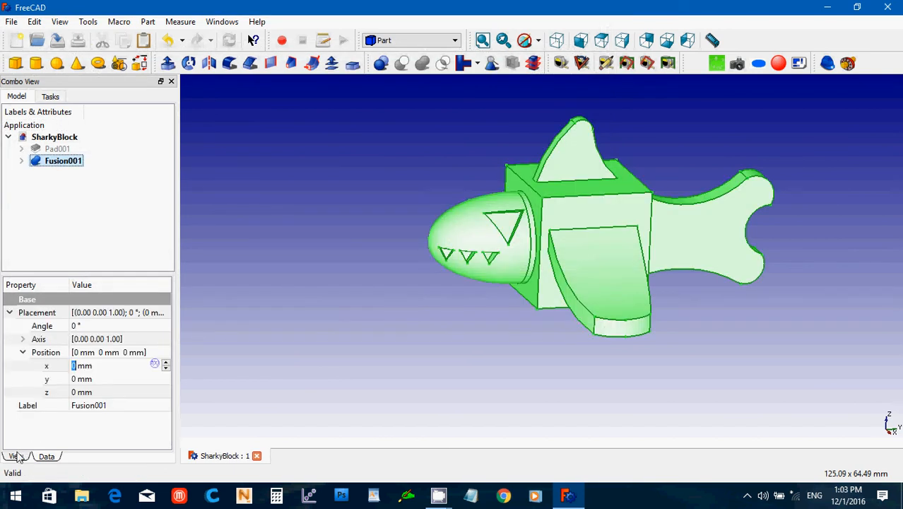
click(17, 457)
click(120, 433)
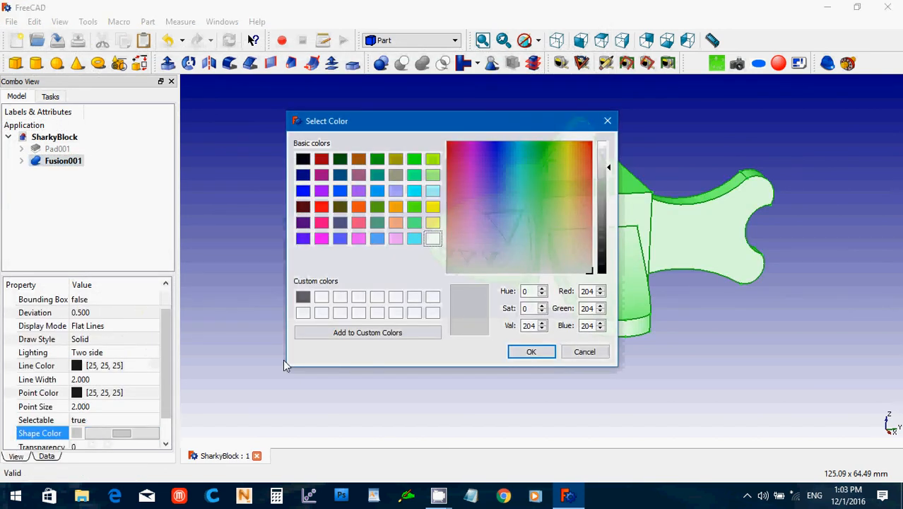
click(377, 238)
click(530, 351)
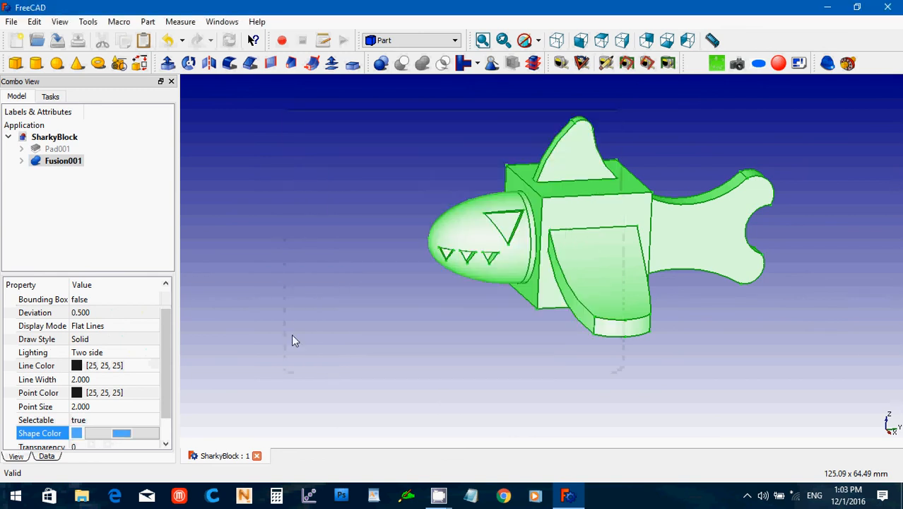
click(290, 322)
- Show the whole blue shark in the axonometric view and save the SharkyBlock document
middle_drag(308, 320, 383, 323)
scroll(381, 324, down, 2)
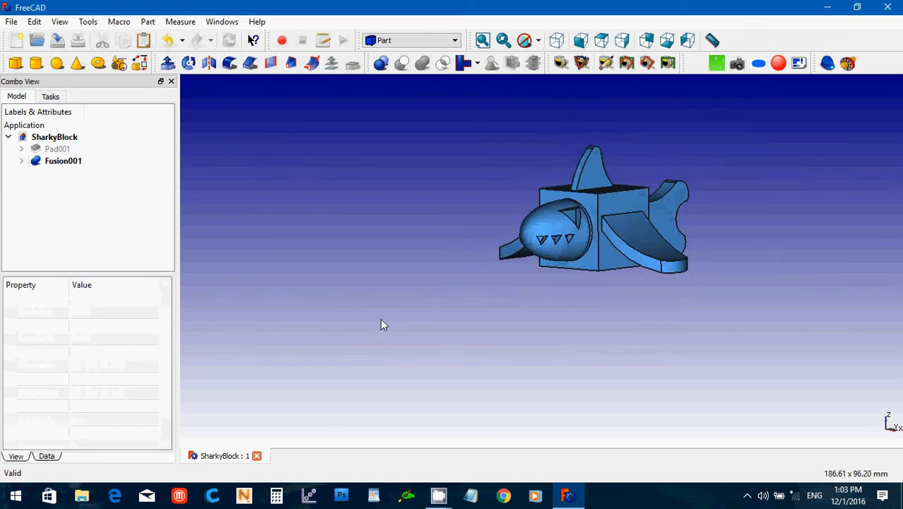
scroll(562, 298, up, 2)
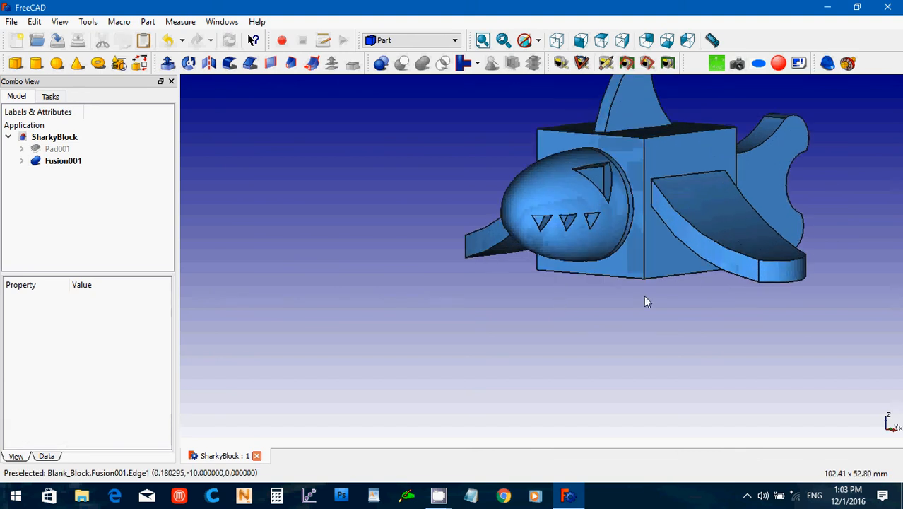
click(482, 40)
click(551, 41)
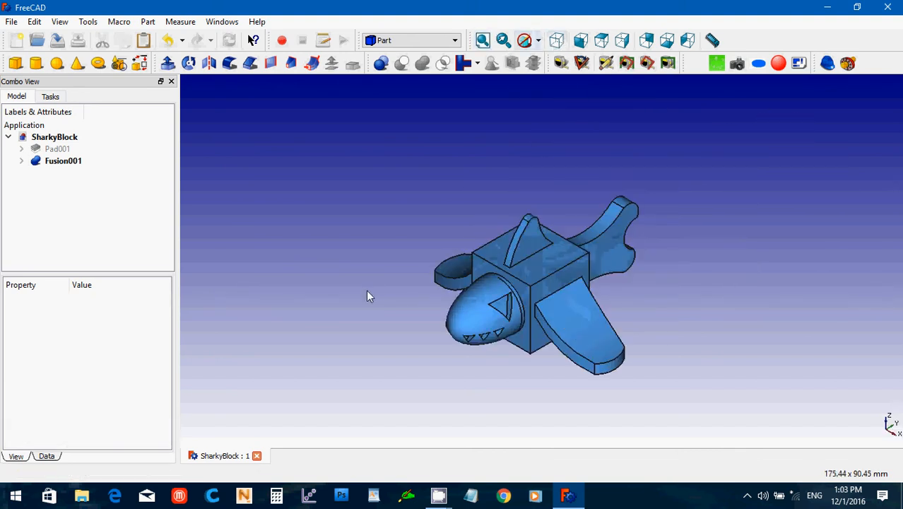
scroll(366, 290, up, 2)
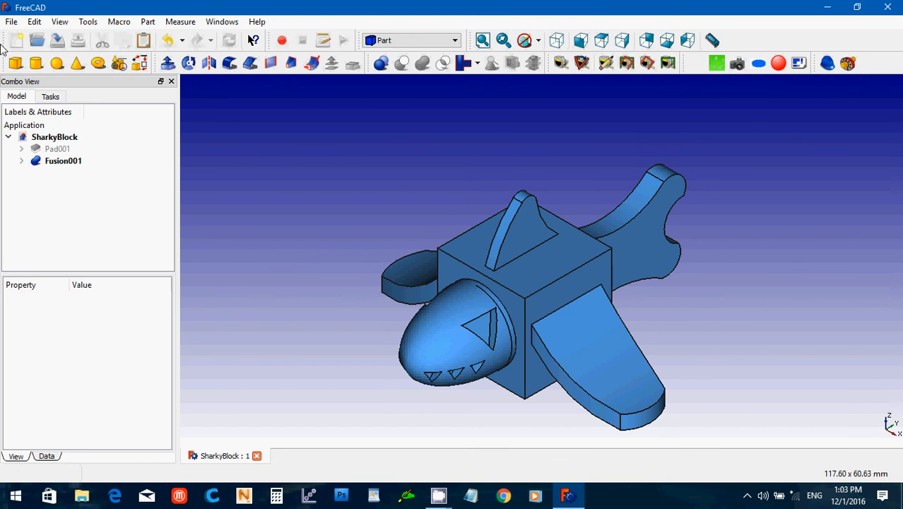
click(11, 21)
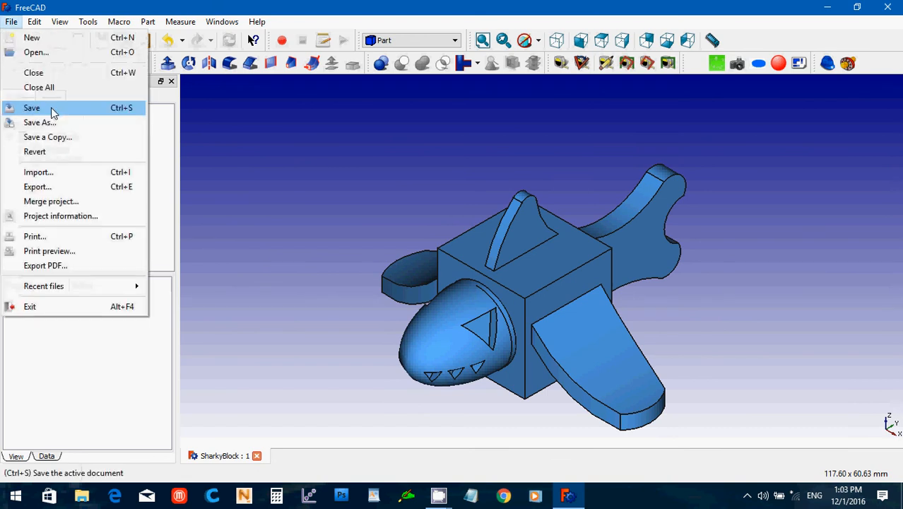
click(31, 107)
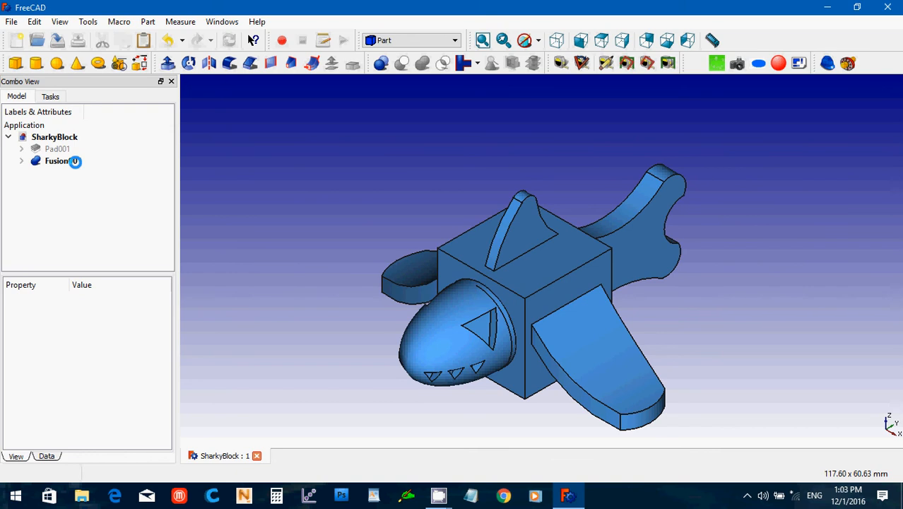
- Export Fusion001 as an STL mesh named SharkyBlock to the same files folder
click(74, 161)
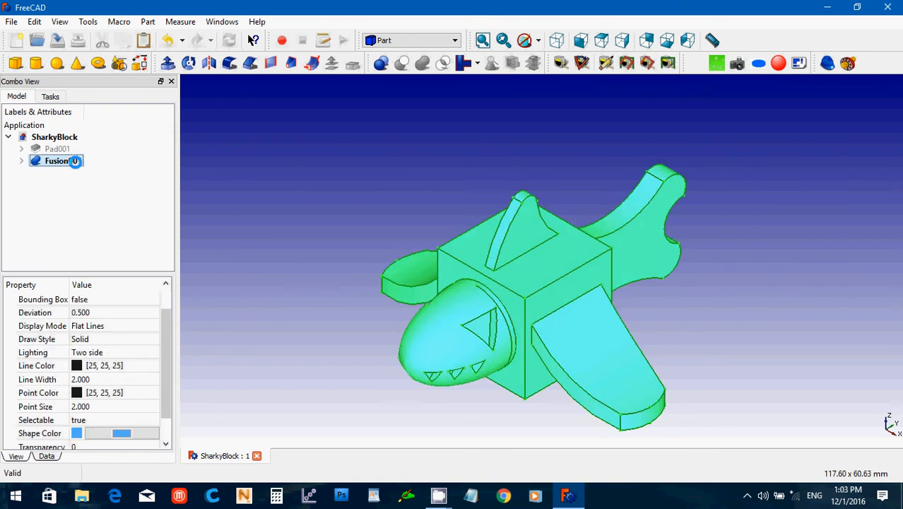
click(11, 21)
click(43, 172)
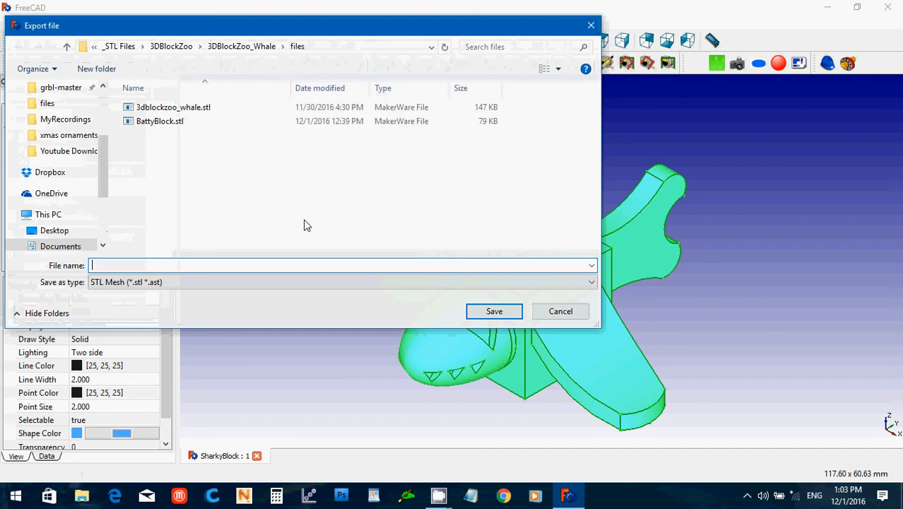
text(Sharkyb)
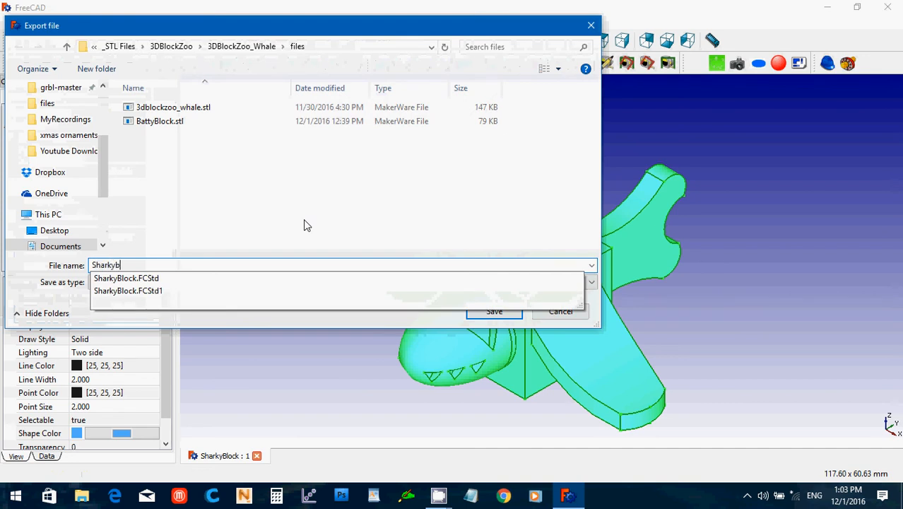
key(BackSpace)
text(Block)
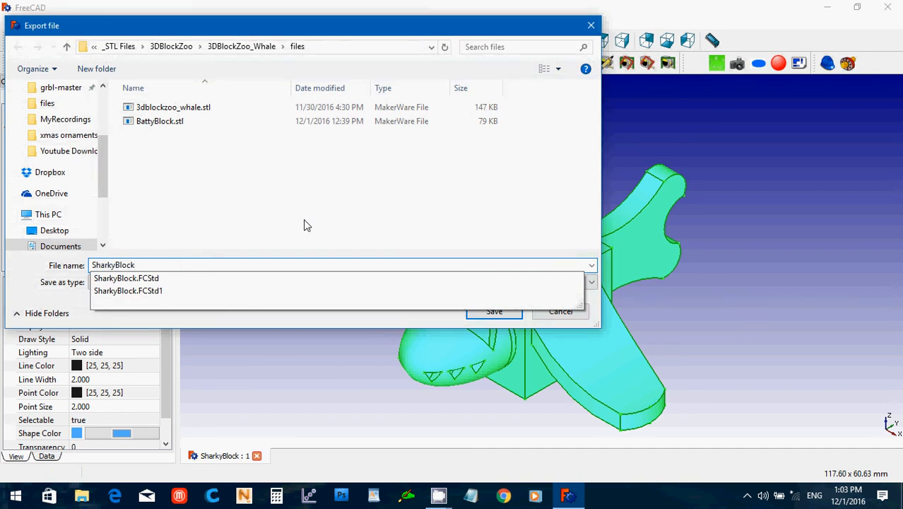
click(478, 317)
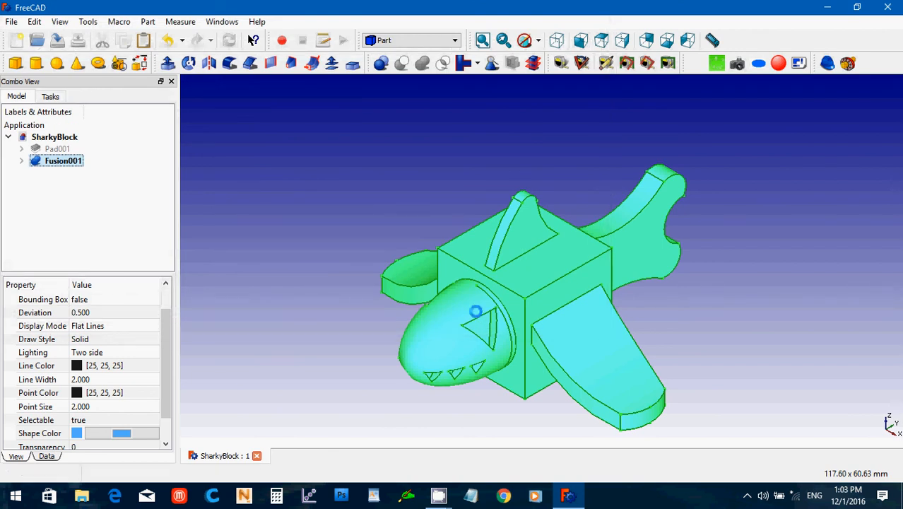
click(308, 278)
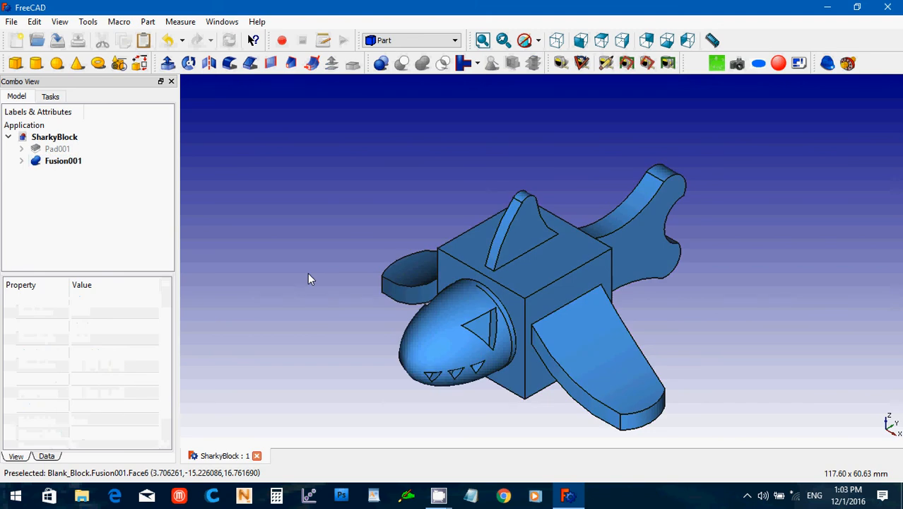
- Close the SharkyBlock document and open the recent file Blank Block.FCStd
click(257, 455)
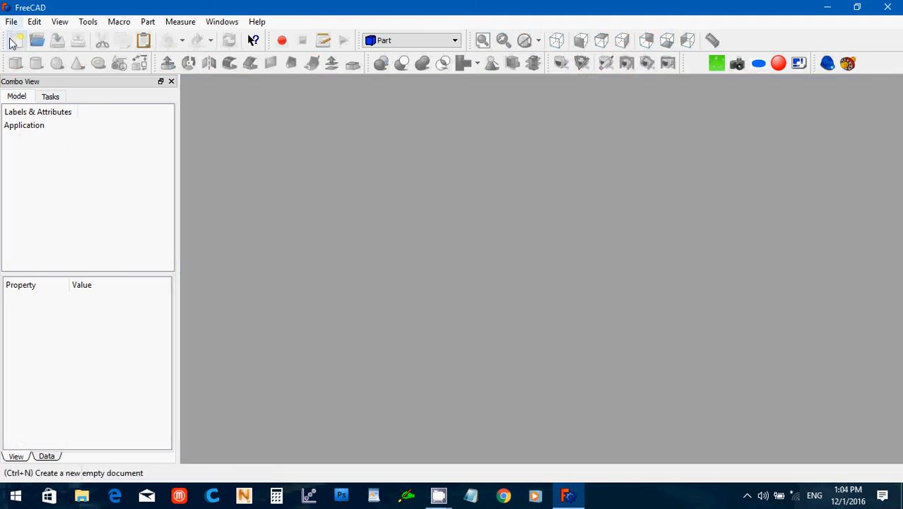
key(ctrl+n)
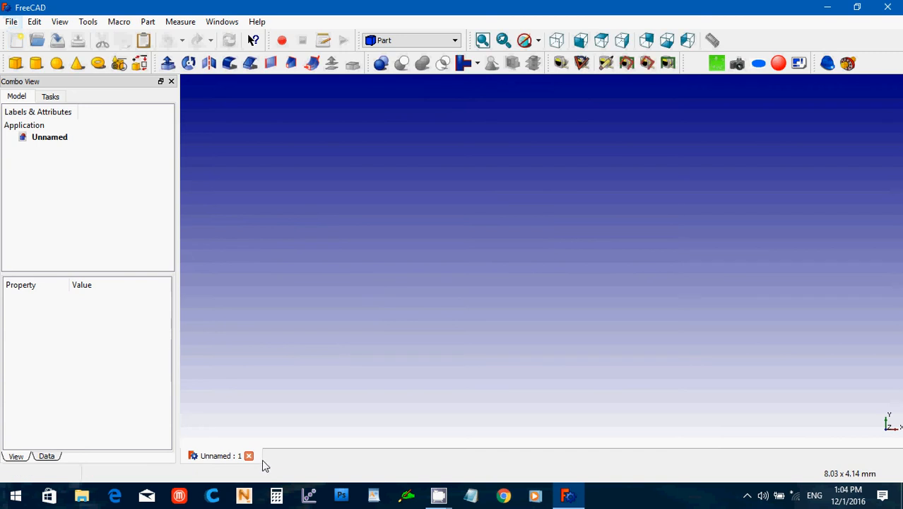
click(248, 455)
click(12, 21)
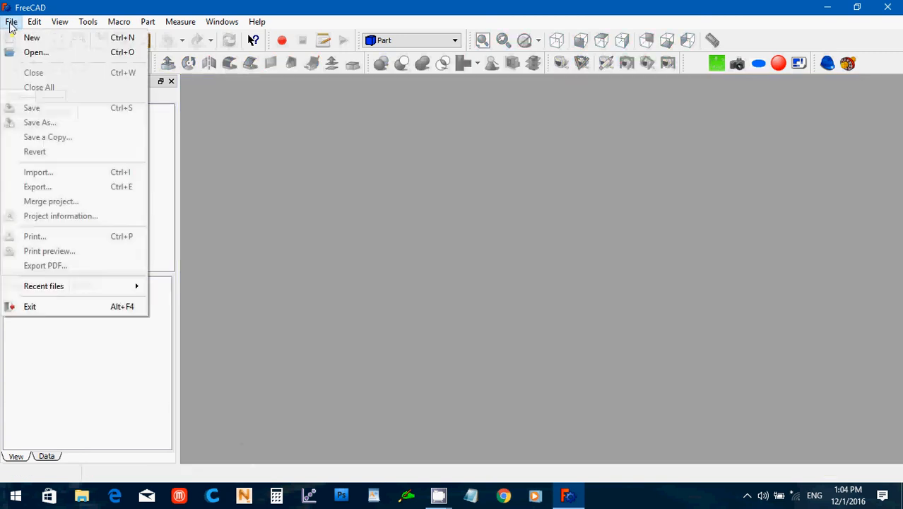
mouse_move(111, 285)
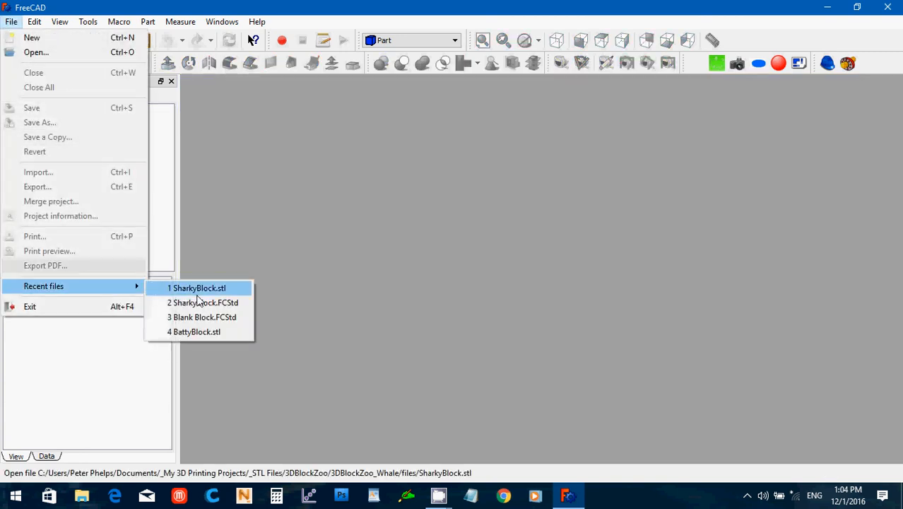
click(227, 319)
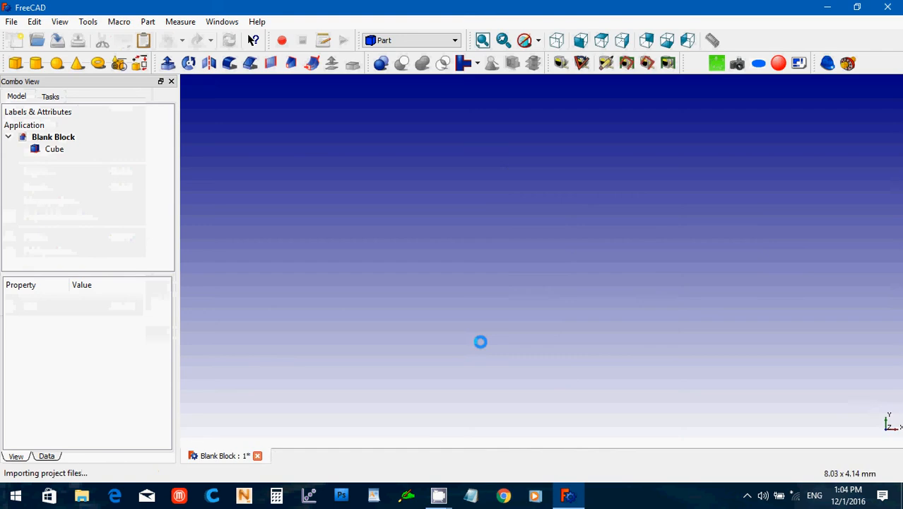
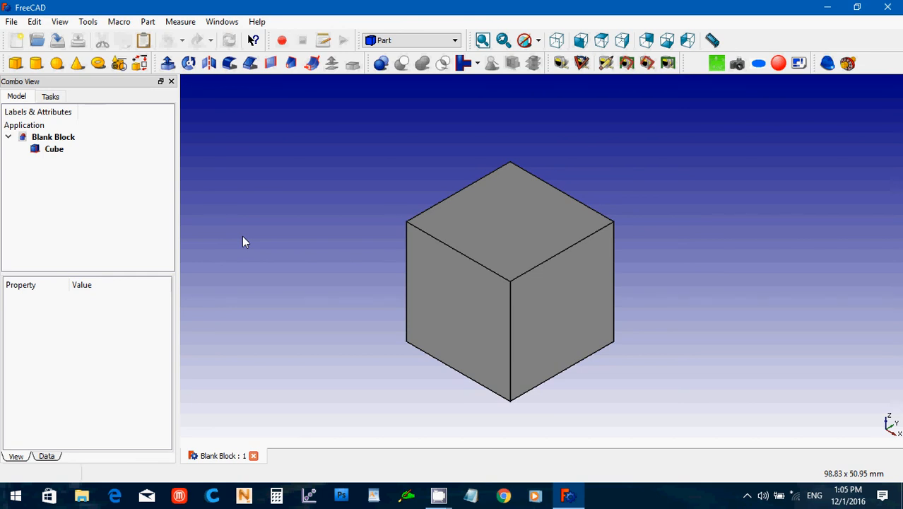
- Create an ellipsoid primitive with Radius 1 and Radius 2 of 4 mm and Radius 3 of 8 mm
click(117, 65)
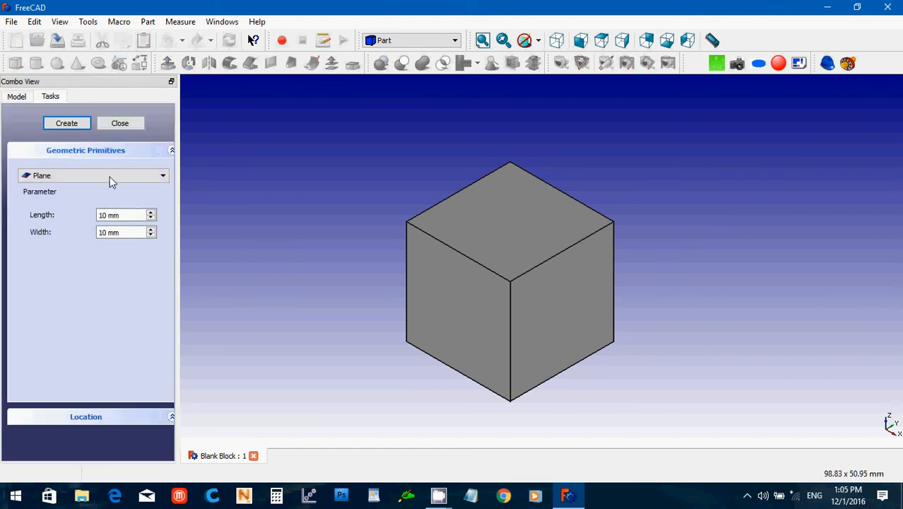
click(109, 177)
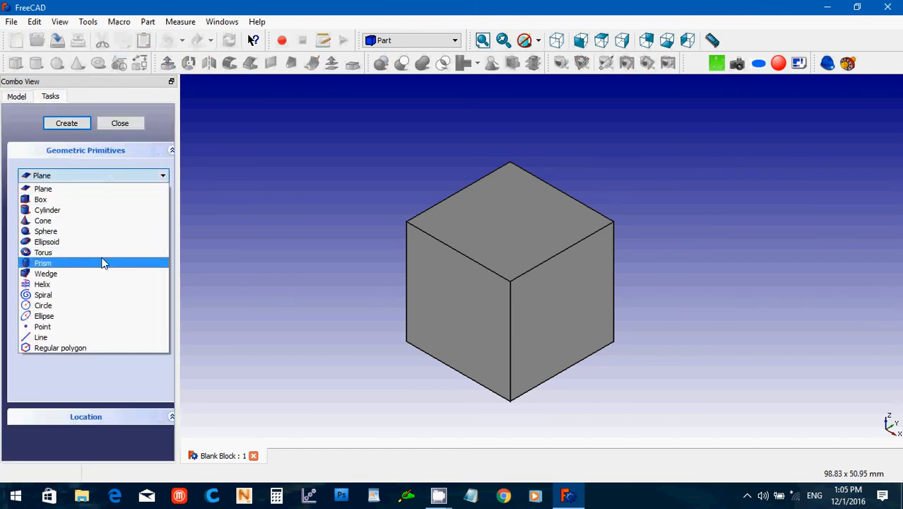
click(94, 241)
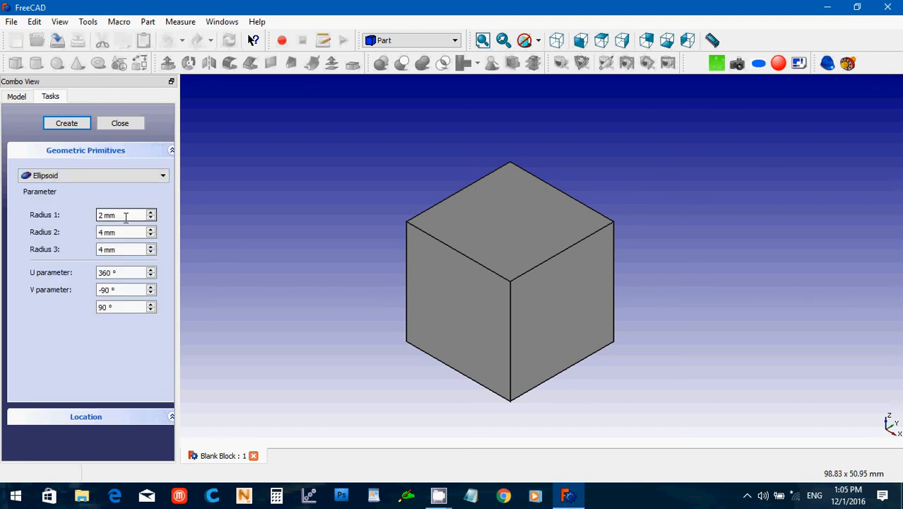
drag(125, 249, 58, 249)
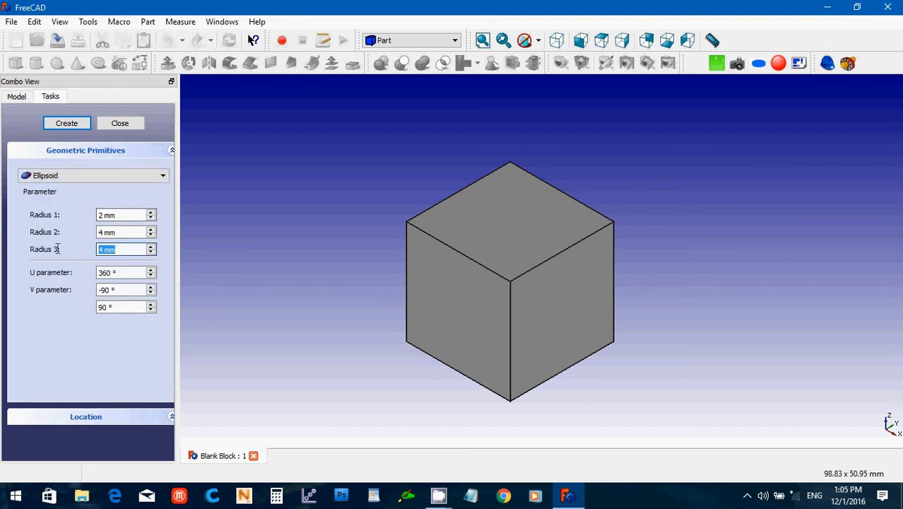
click(117, 215)
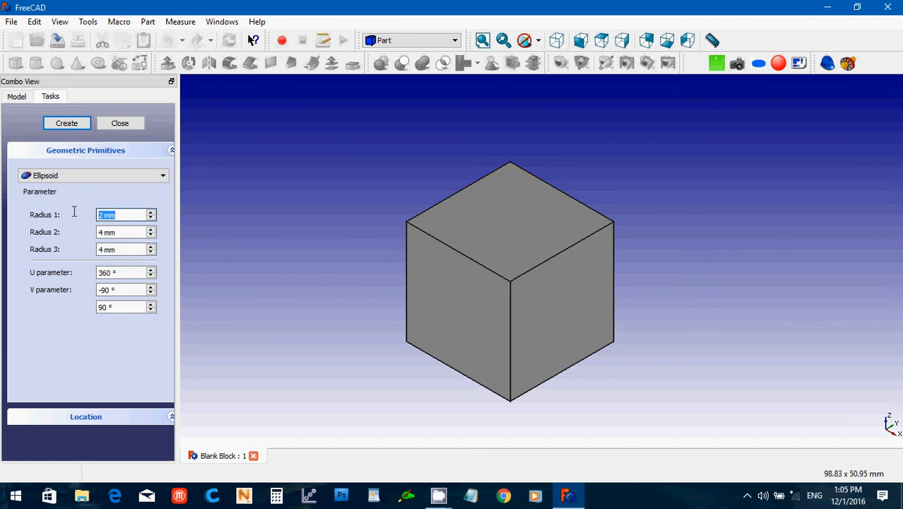
text(4)
click(95, 249)
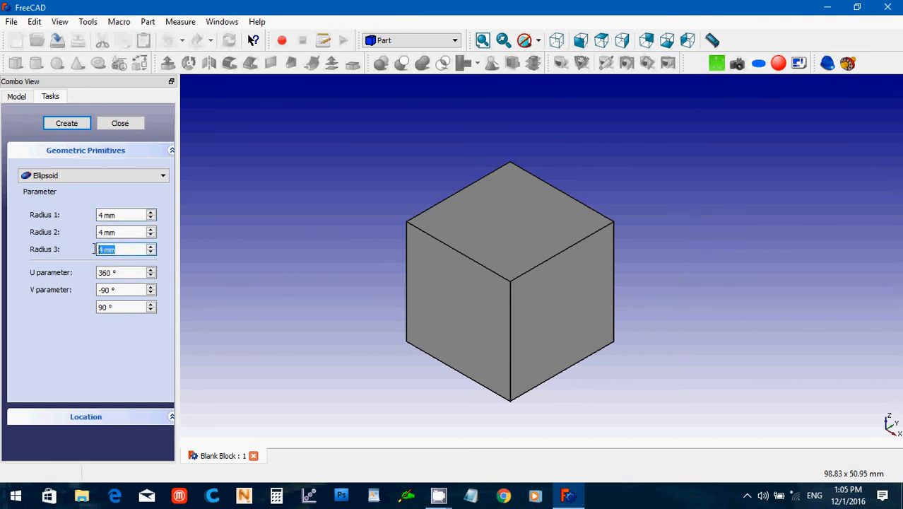
text(8)
click(65, 123)
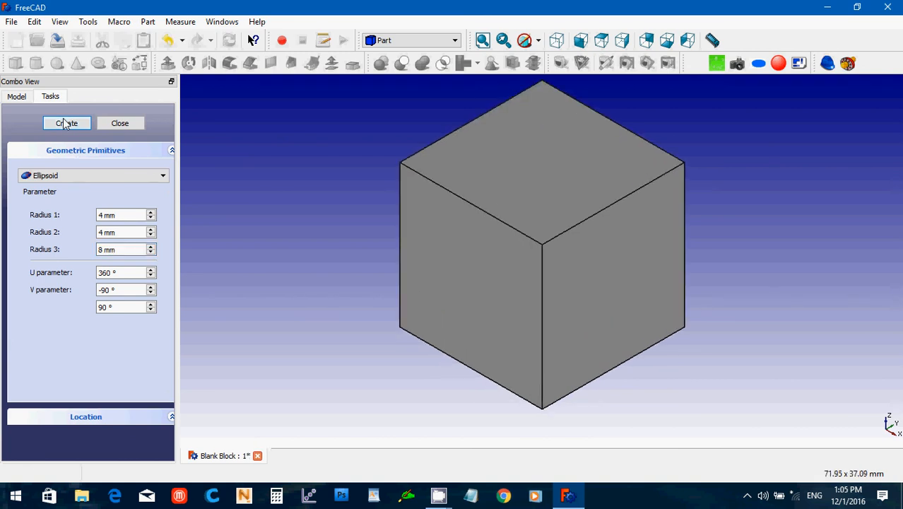
click(118, 127)
- Set the ellipsoid's z position to 20 mm
click(60, 162)
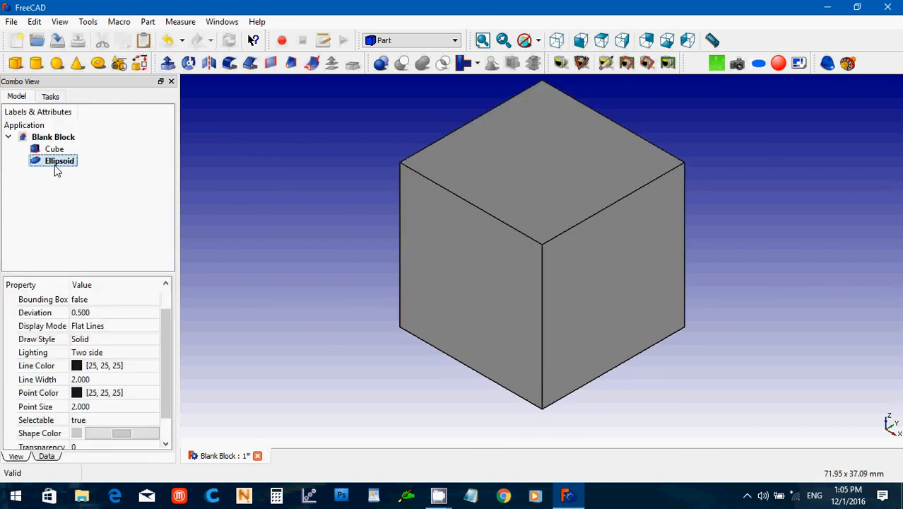
click(47, 455)
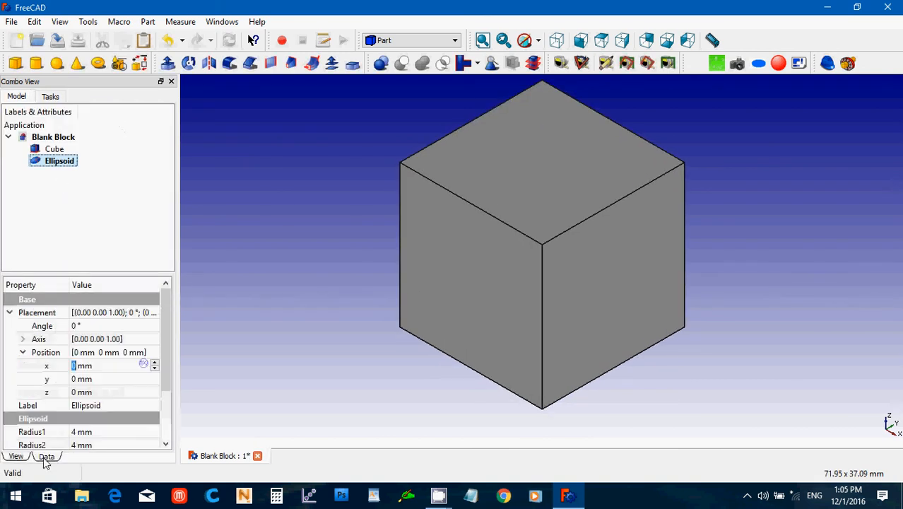
click(103, 393)
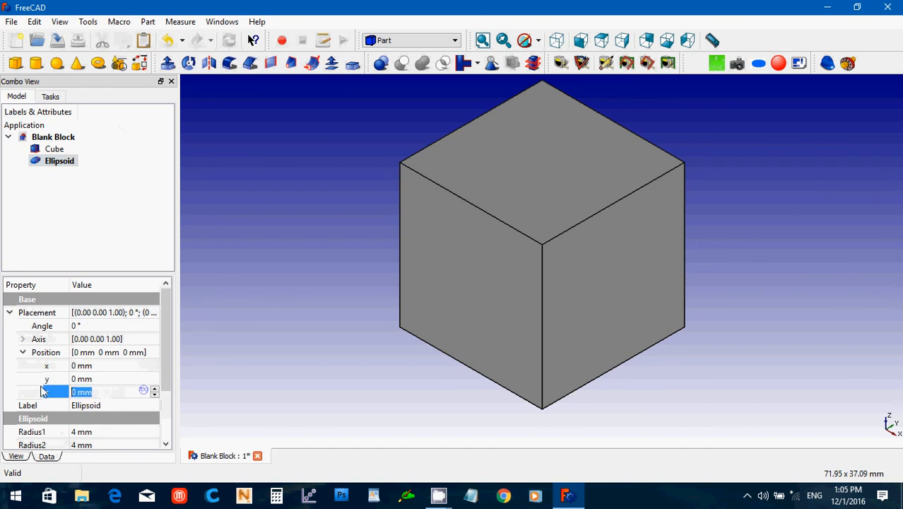
text(20)
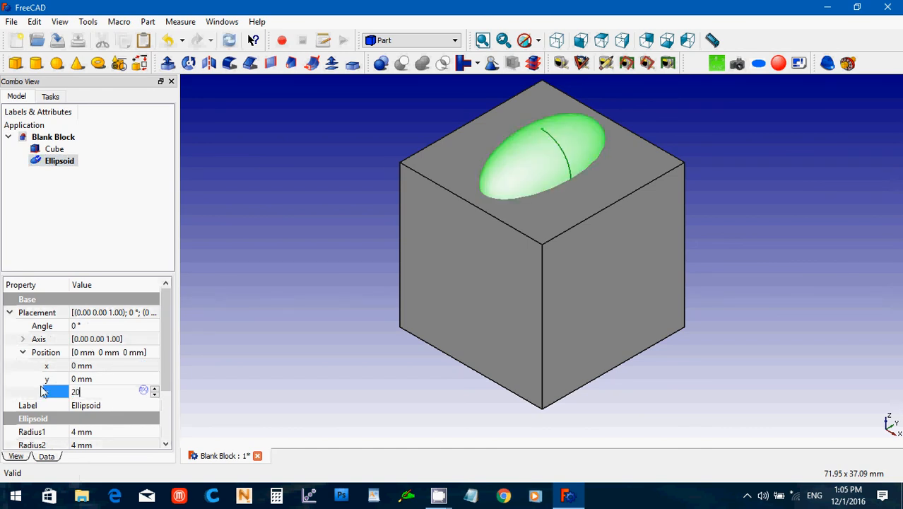
- Set the ellipsoid's Radius3 to 4 mm and its Radius2 to 8 mm
drag(167, 337, 165, 386)
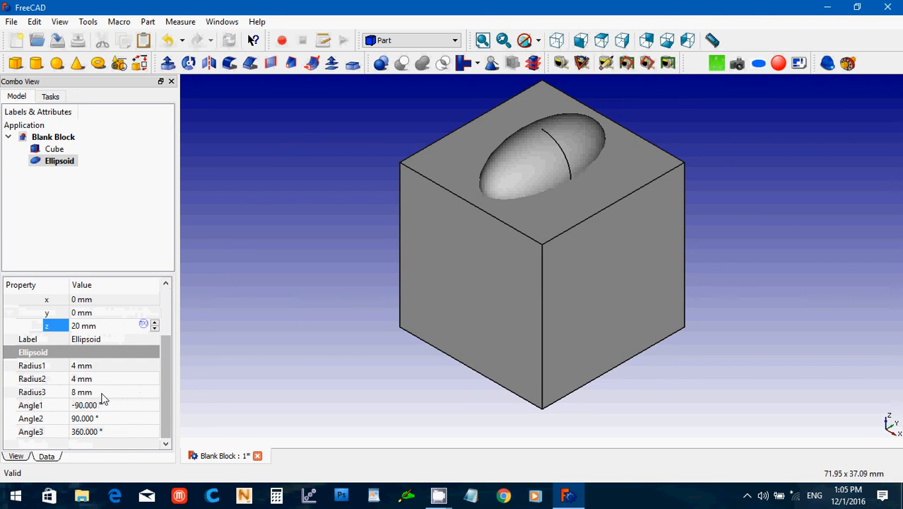
click(53, 392)
text(4)
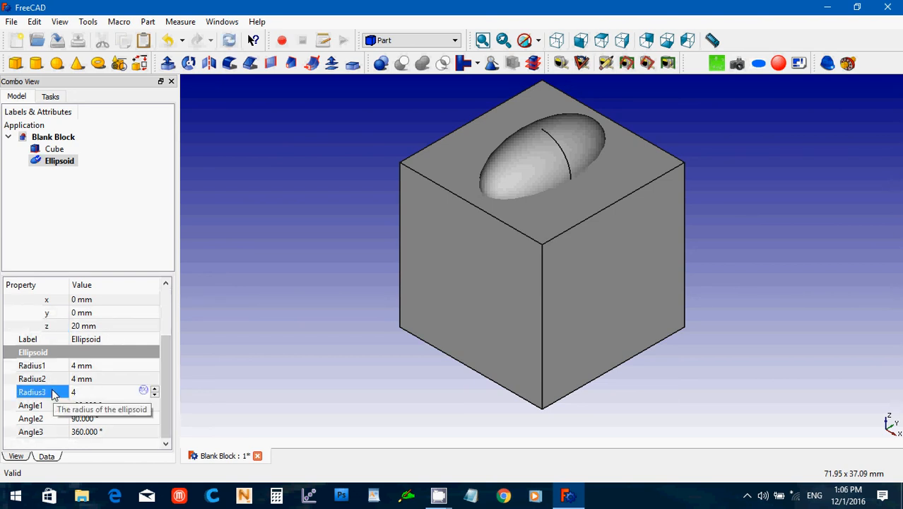
click(105, 378)
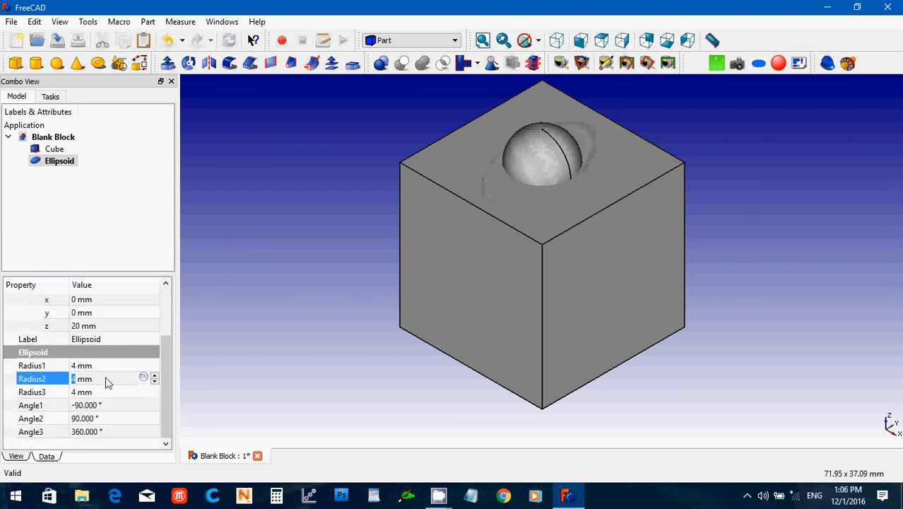
text(8)
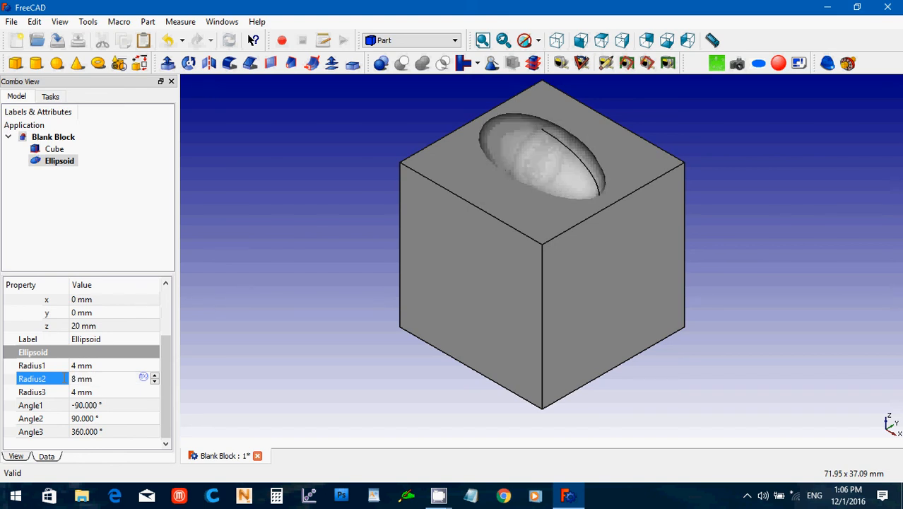
- Set the ellipsoid's Radius2 to 4 mm and its Radius1 to 8 mm
drag(109, 378, 70, 379)
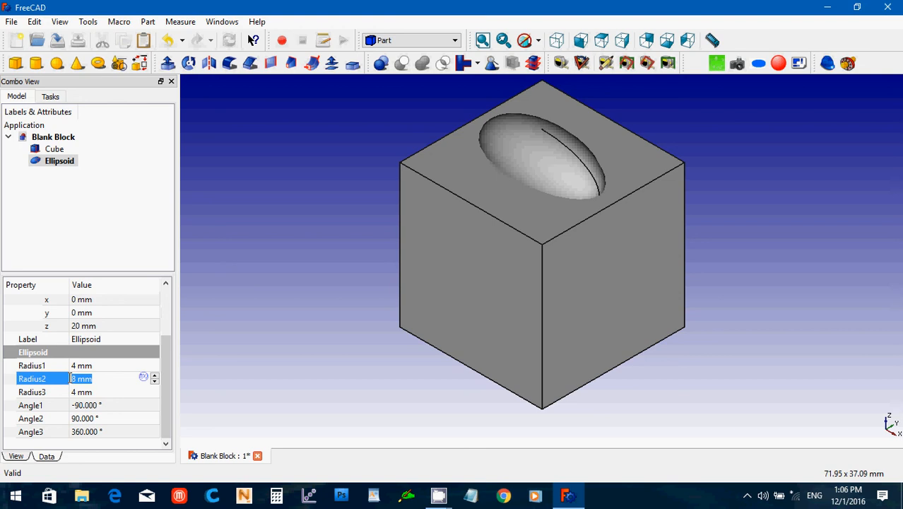
click(99, 363)
click(94, 380)
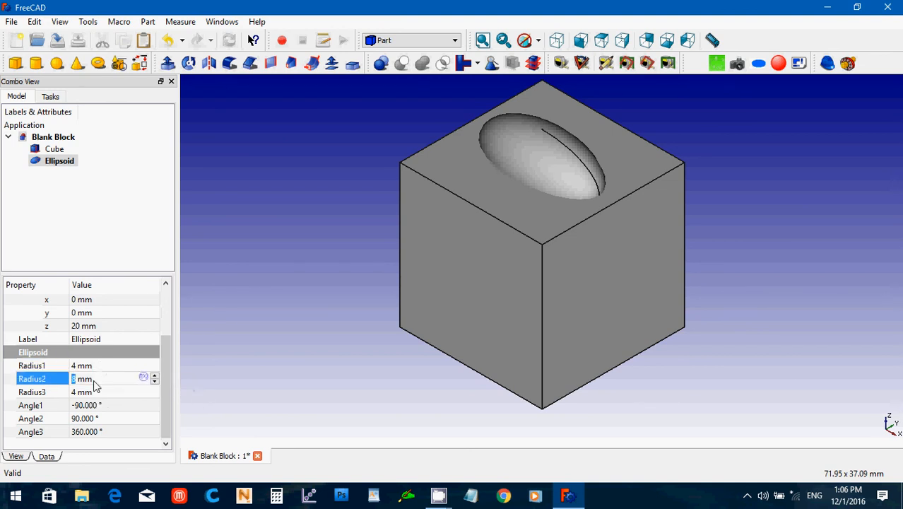
text(4)
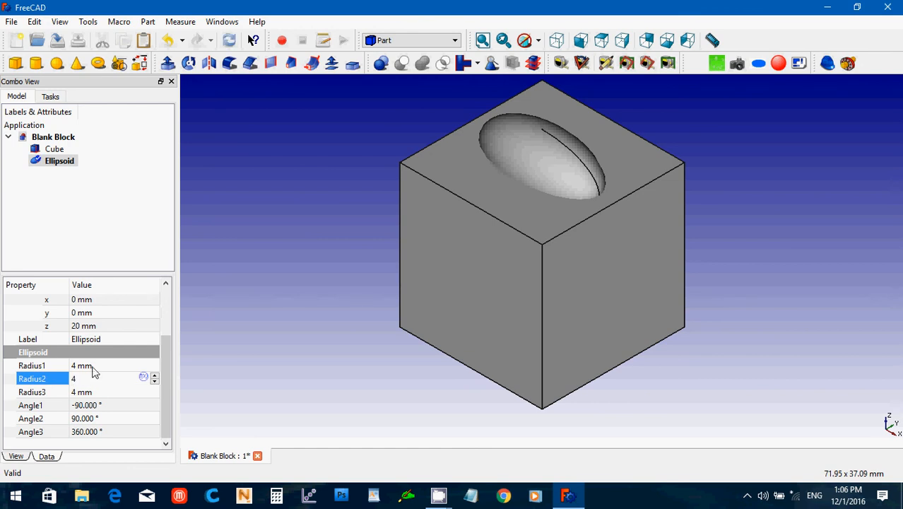
click(94, 365)
text(8)
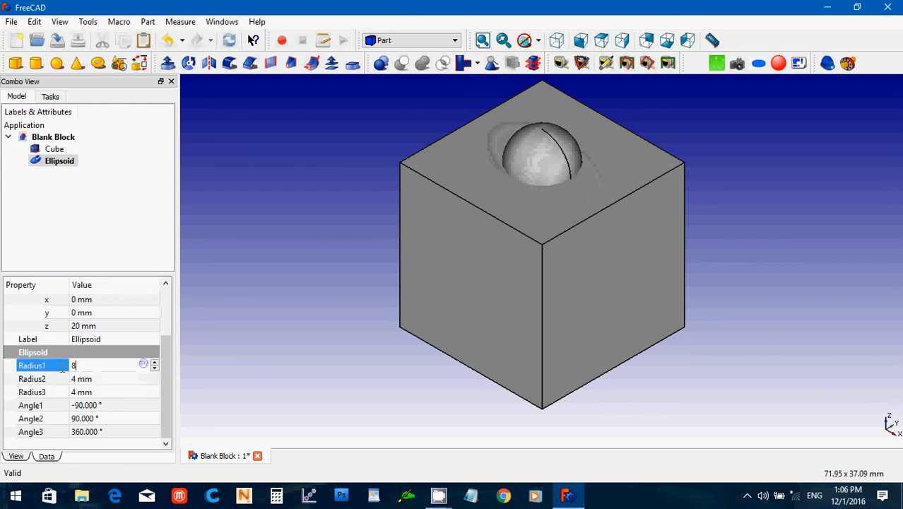
key(Return)
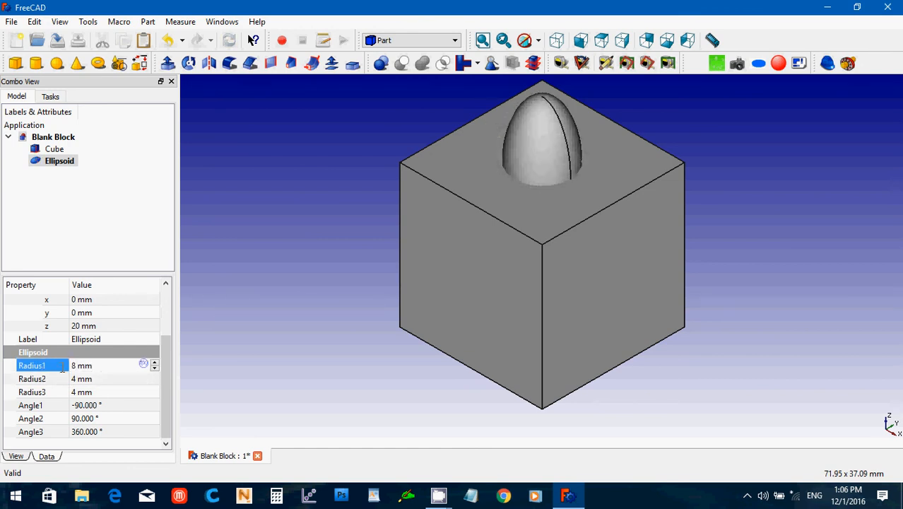
- Set both Radius2 and Radius3 of the ellipsoid to 6 mm
click(99, 378)
drag(98, 378, 28, 381)
text(6)
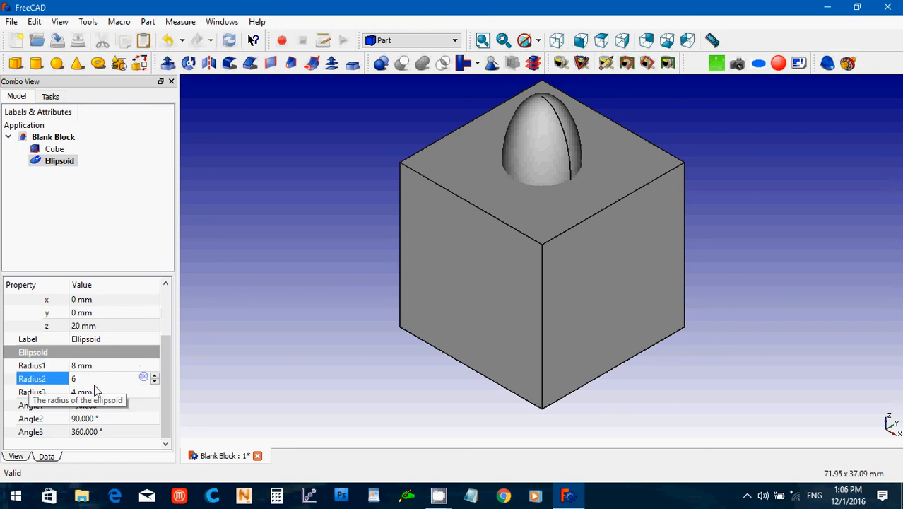
click(99, 392)
drag(99, 399, 55, 398)
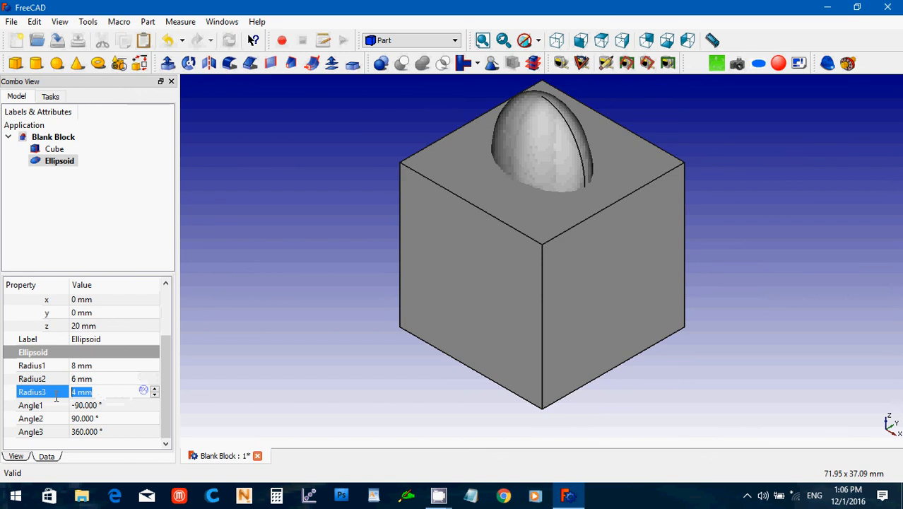
text(6)
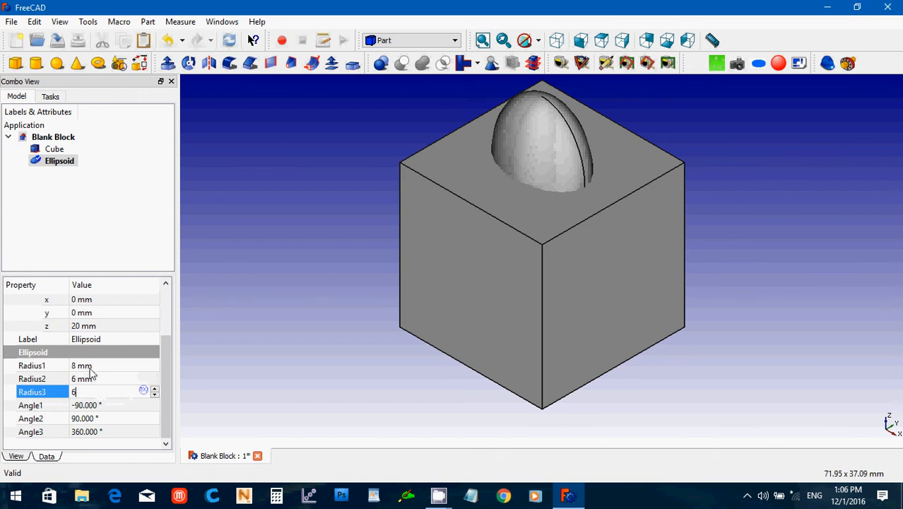
click(90, 368)
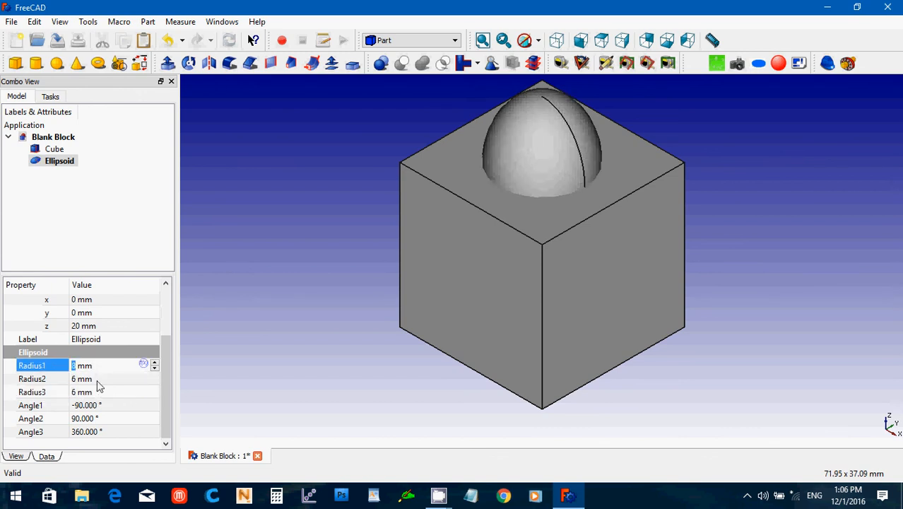
- Set both Radius2 and Radius3 of the ellipsoid to 5 mm
click(99, 381)
drag(99, 382, 27, 394)
text(5)
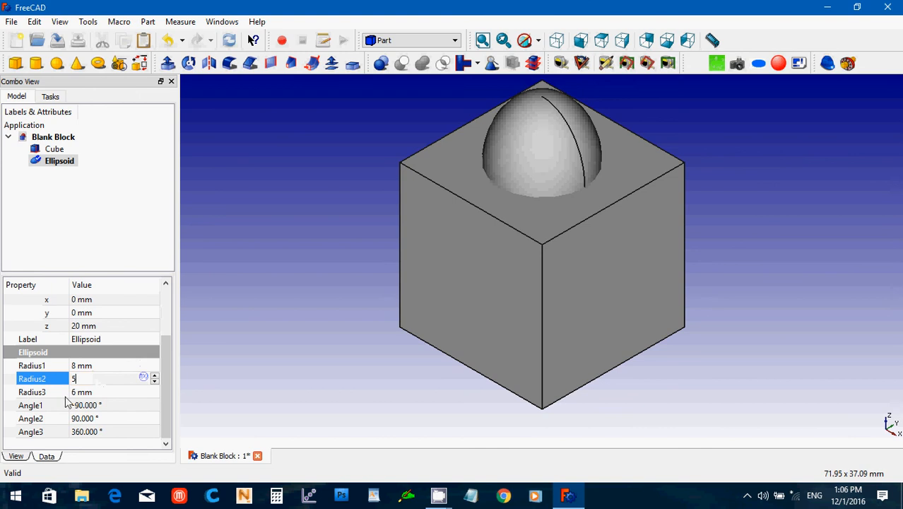
click(98, 394)
drag(97, 395, 45, 396)
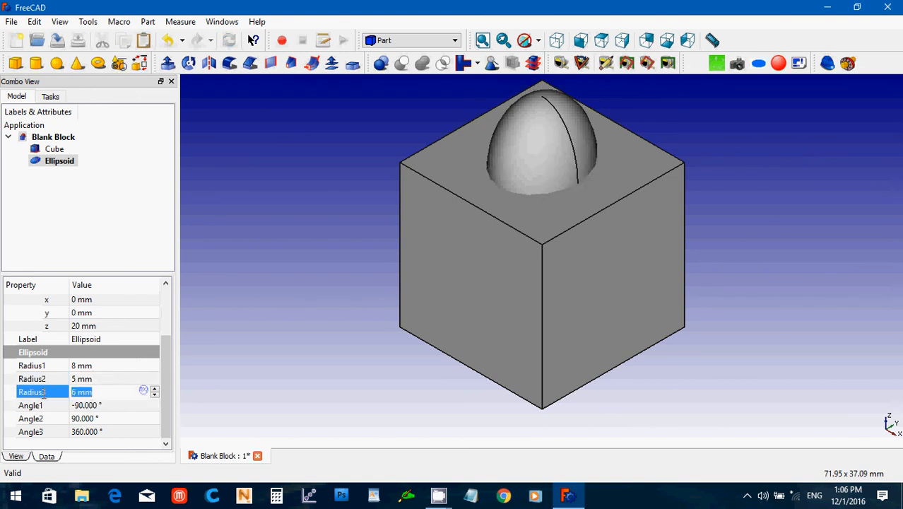
text(5)
click(94, 370)
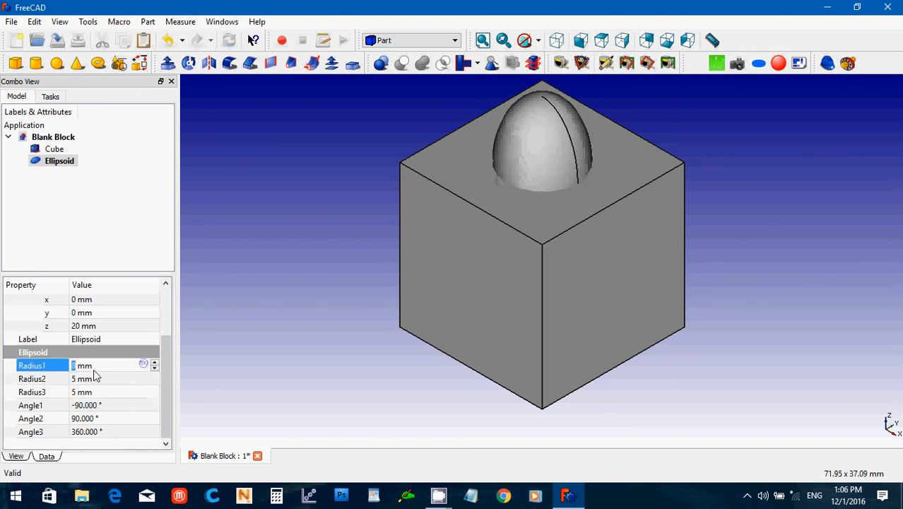
drag(94, 371, 49, 373)
- Set the ellipsoid's y position to -5 mm and deselect it
click(117, 314)
click(99, 301)
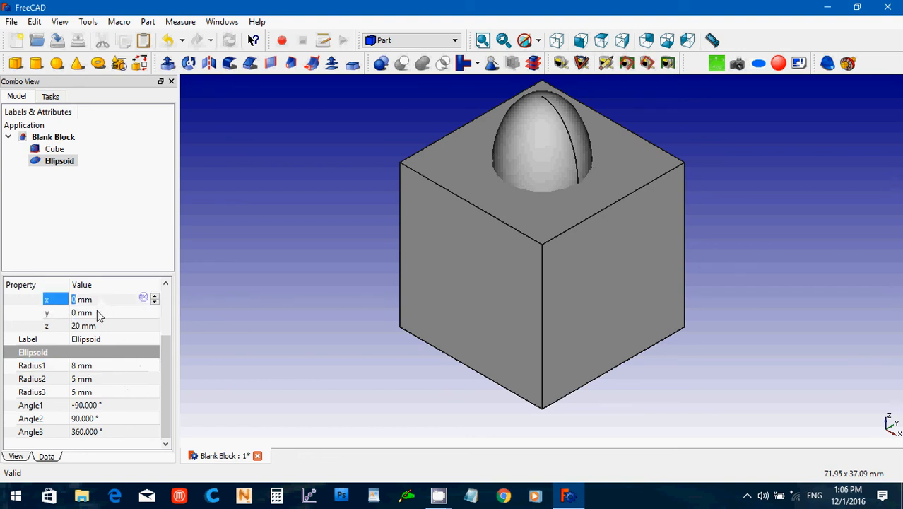
click(97, 314)
drag(97, 314, 36, 315)
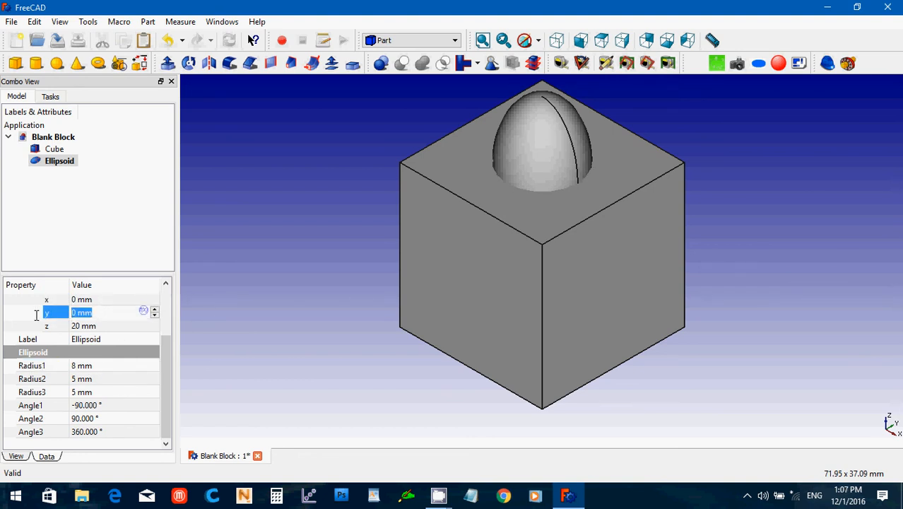
text(-5)
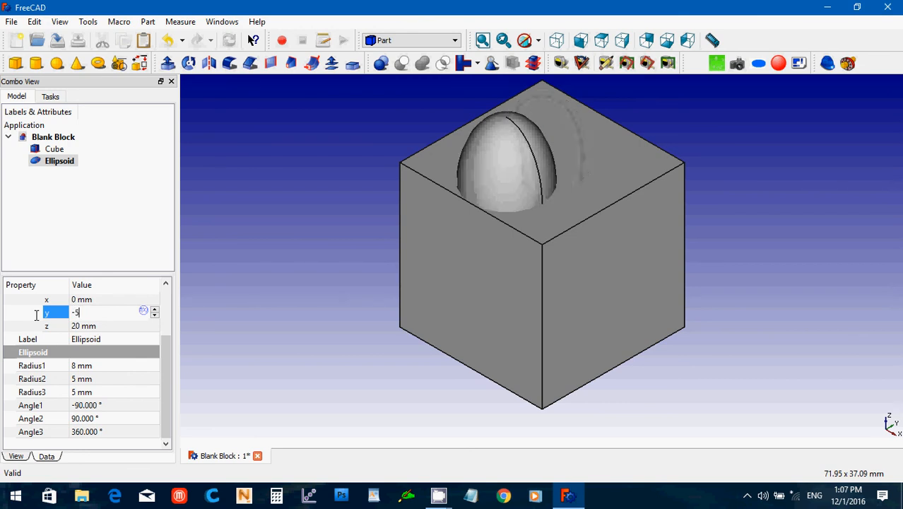
click(240, 274)
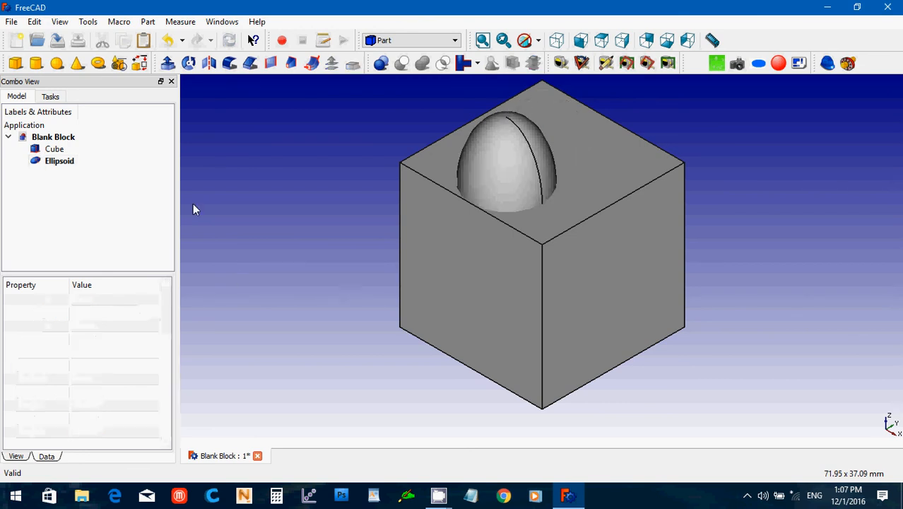
- Duplicate the ellipsoid on top of the cube and set the copy's y position to 5 mm
click(52, 164)
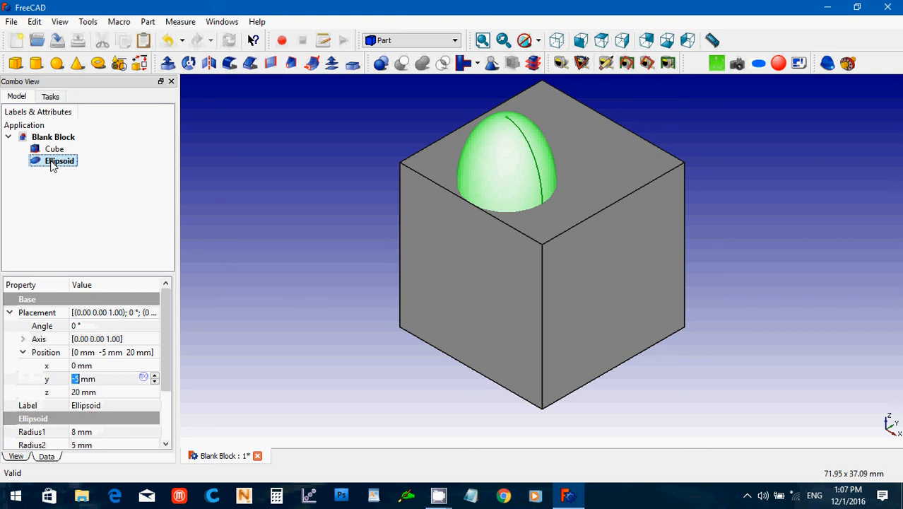
key(ctrl+c)
key(ctrl+v)
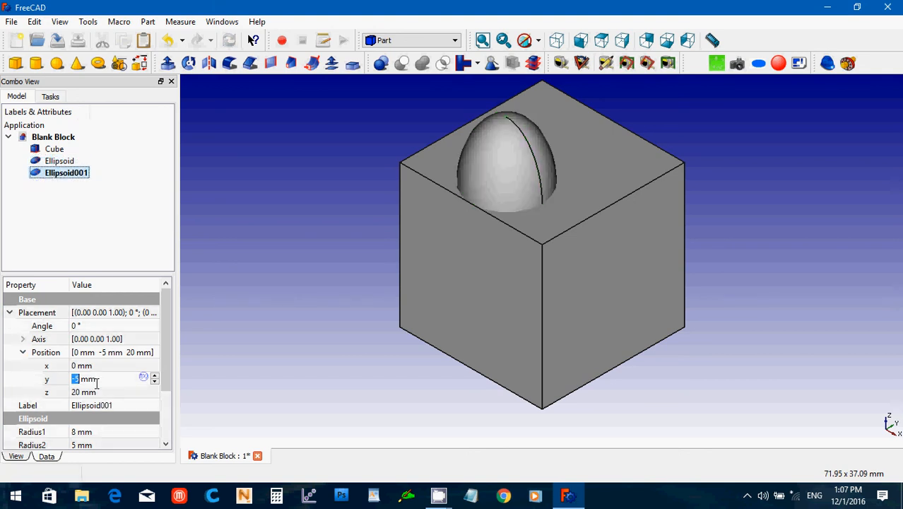
click(68, 379)
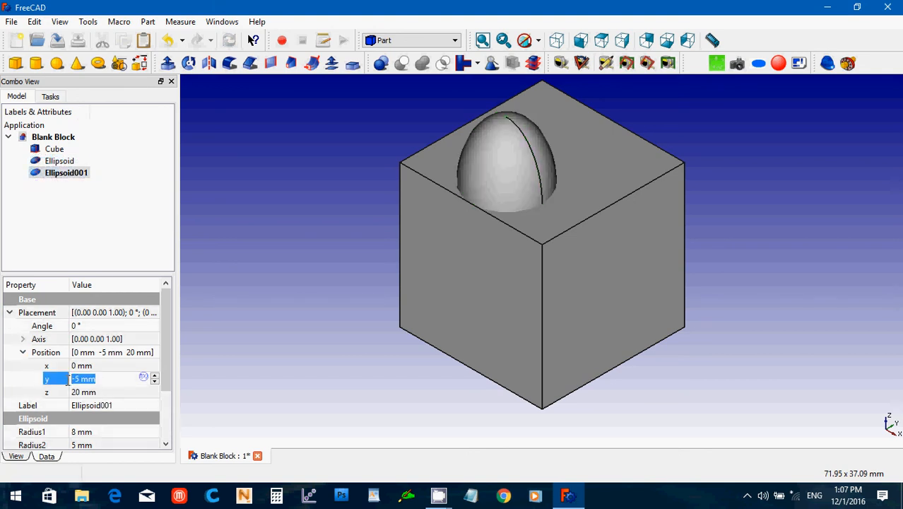
text(5)
click(299, 363)
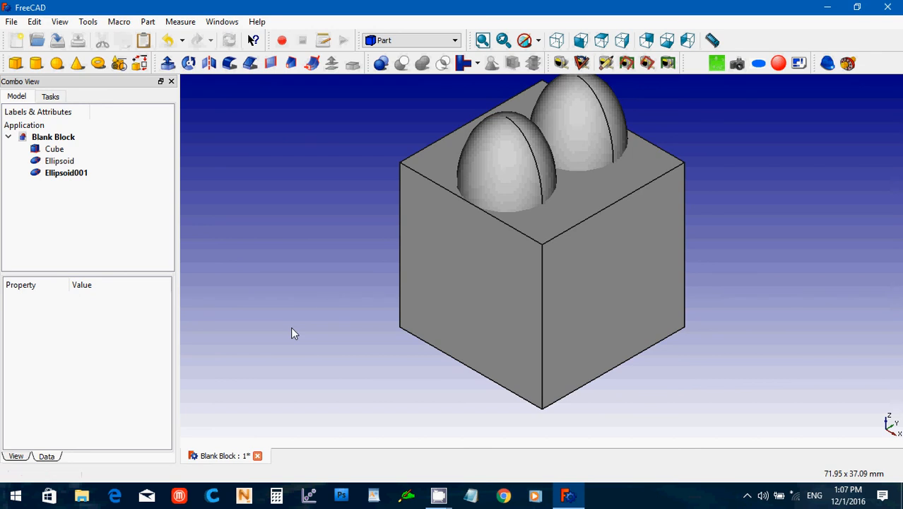
- Create a cylinder primitive and rotate it 90° about the X axis, with axis values x 1, y 0, z 0
click(37, 65)
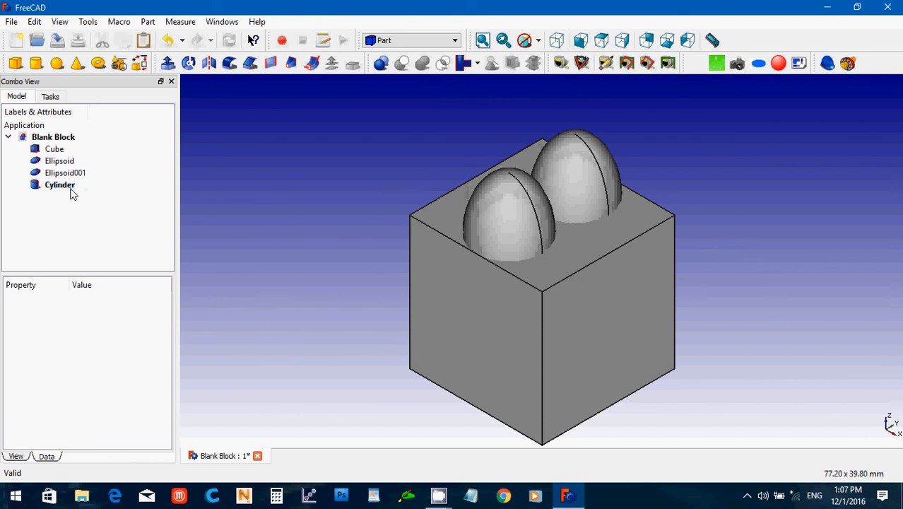
click(71, 186)
drag(168, 351, 166, 397)
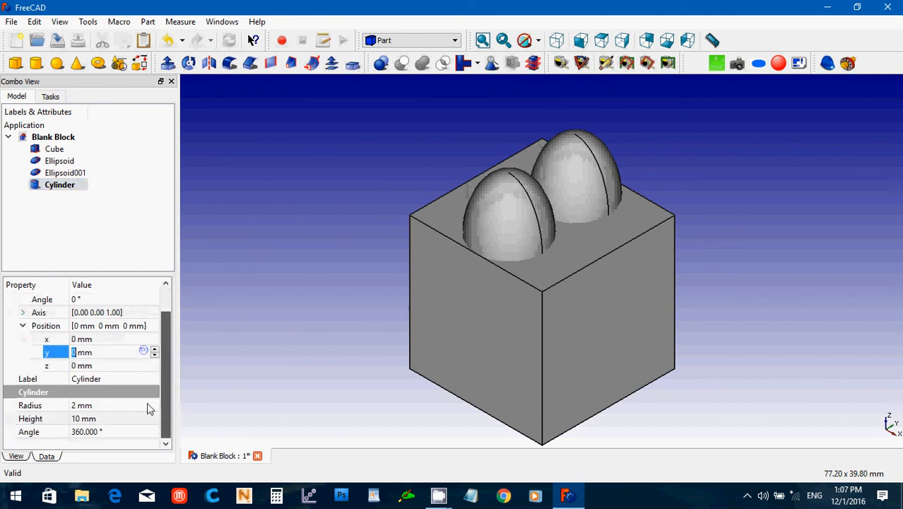
click(23, 312)
click(98, 352)
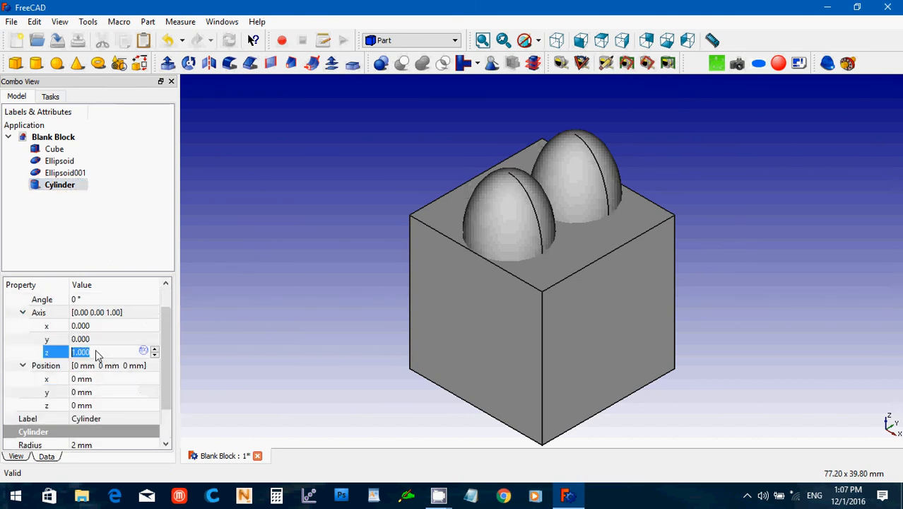
text(0)
click(98, 328)
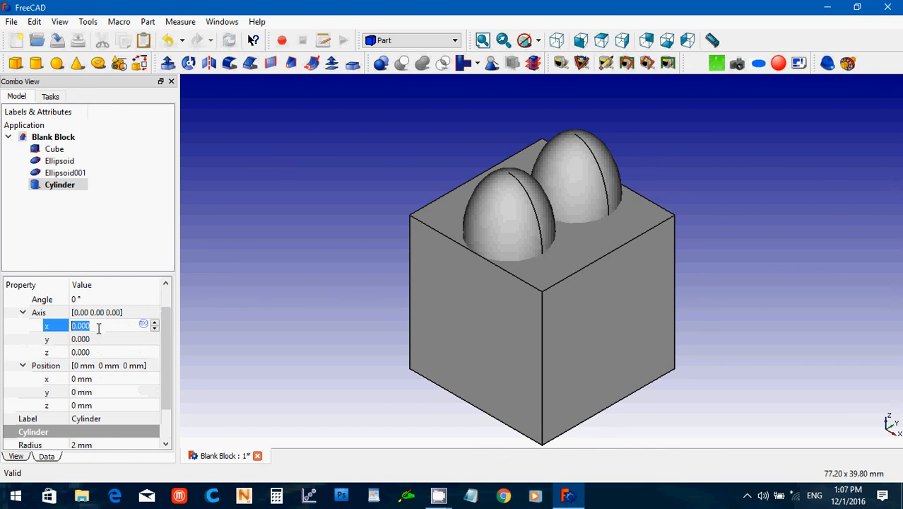
text(1)
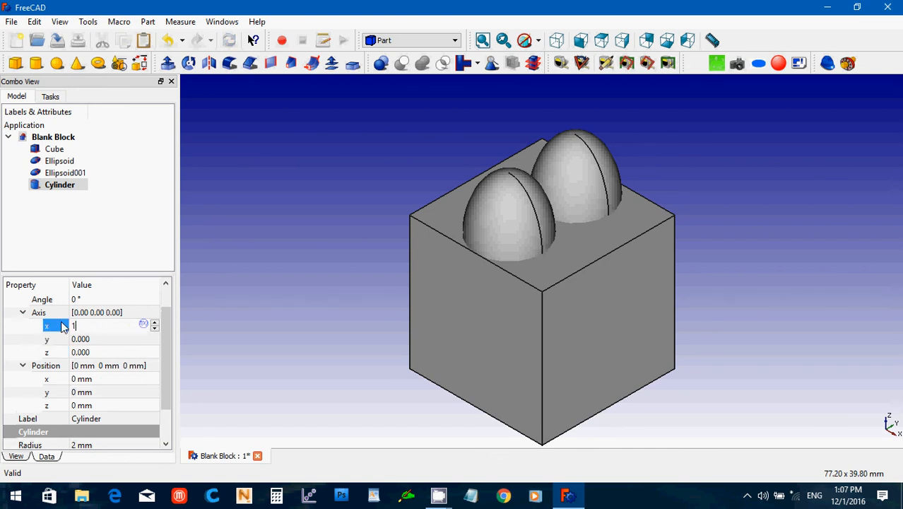
click(104, 300)
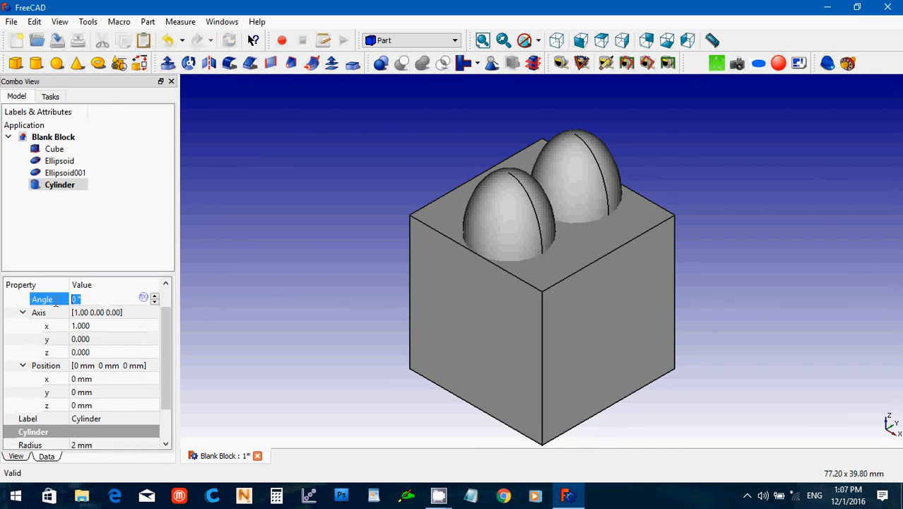
text(90)
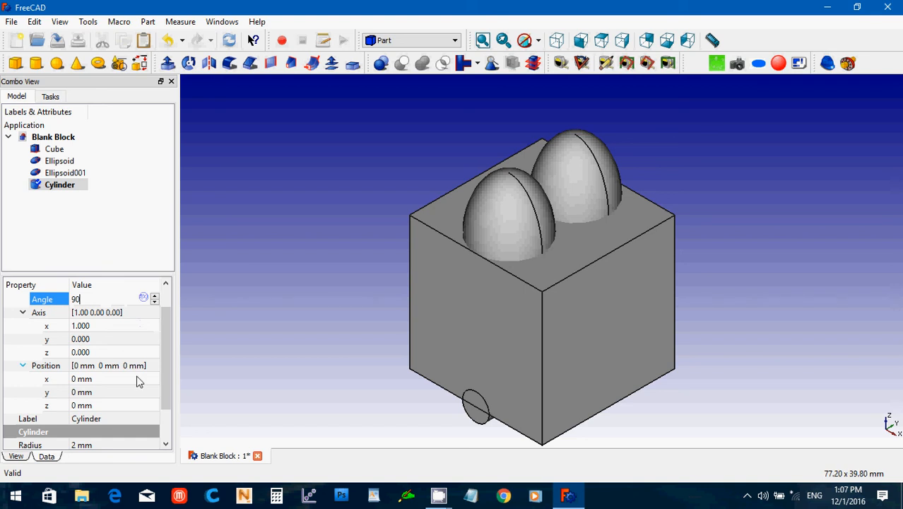
- Position the rotated cylinder at x 8 mm, y -10 mm and z 2 mm
click(98, 405)
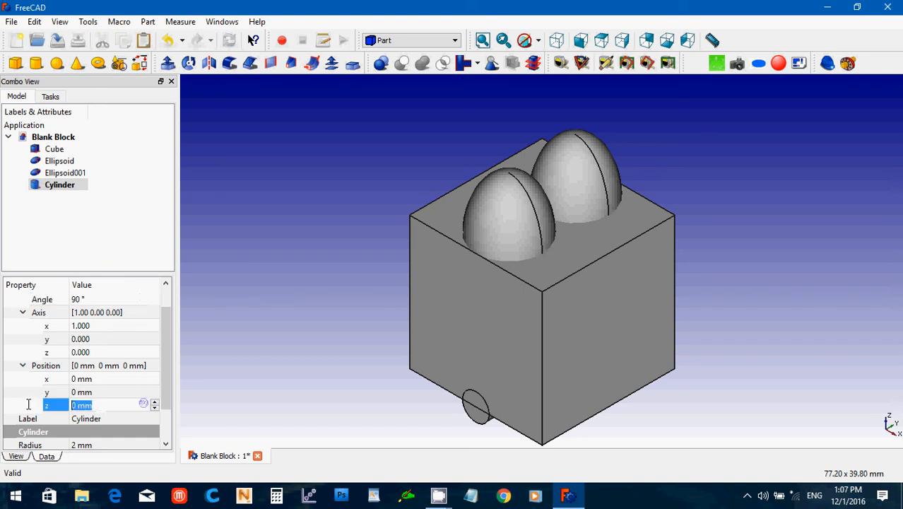
text(5)
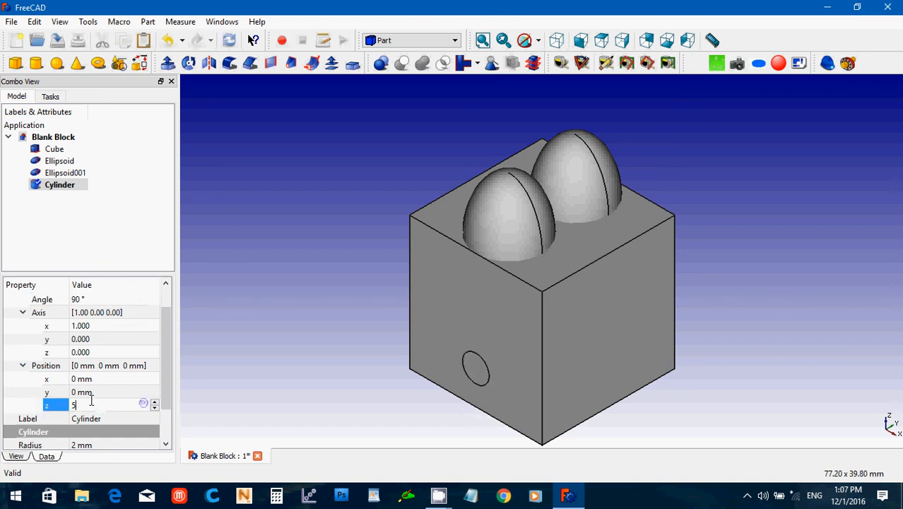
drag(84, 402, 66, 405)
text(2)
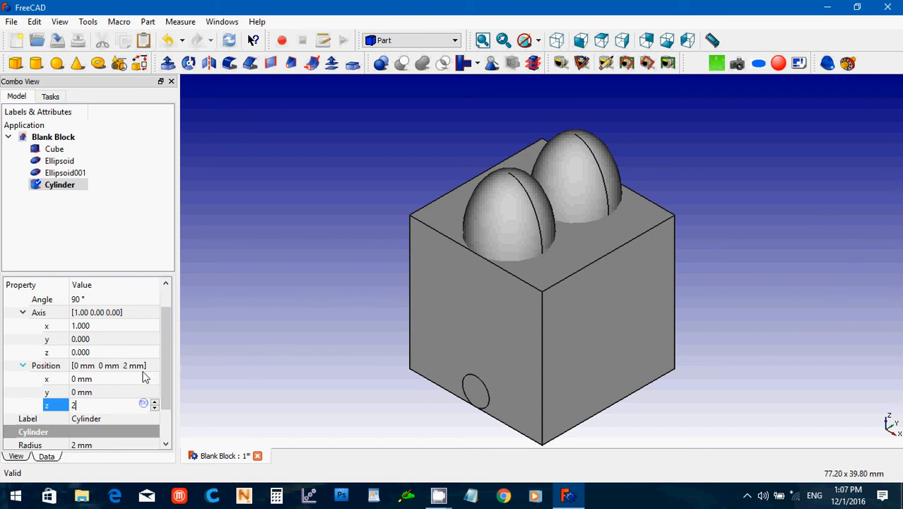
click(111, 392)
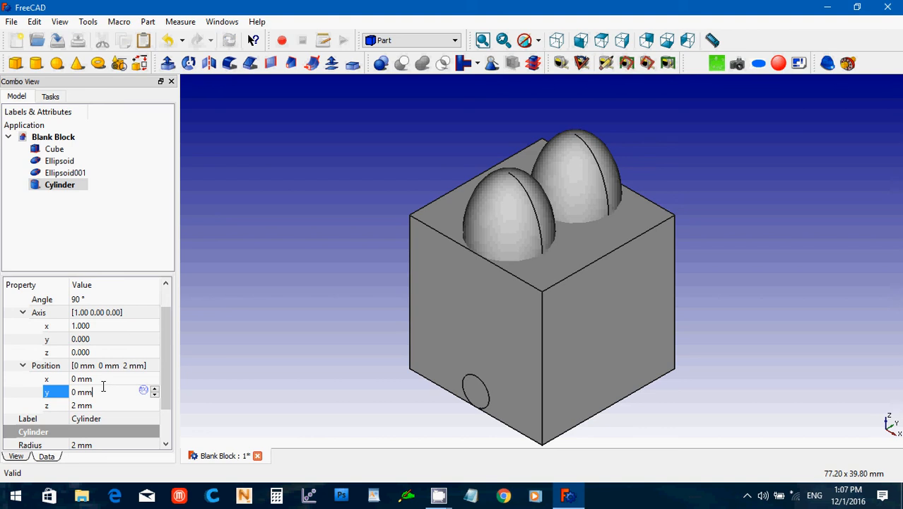
drag(105, 388, 46, 397)
text(-10)
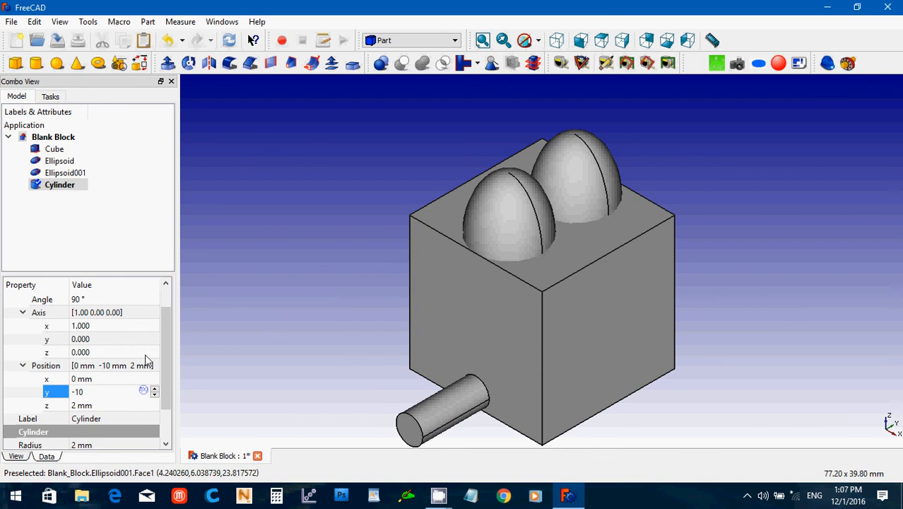
click(98, 380)
drag(98, 380, 72, 380)
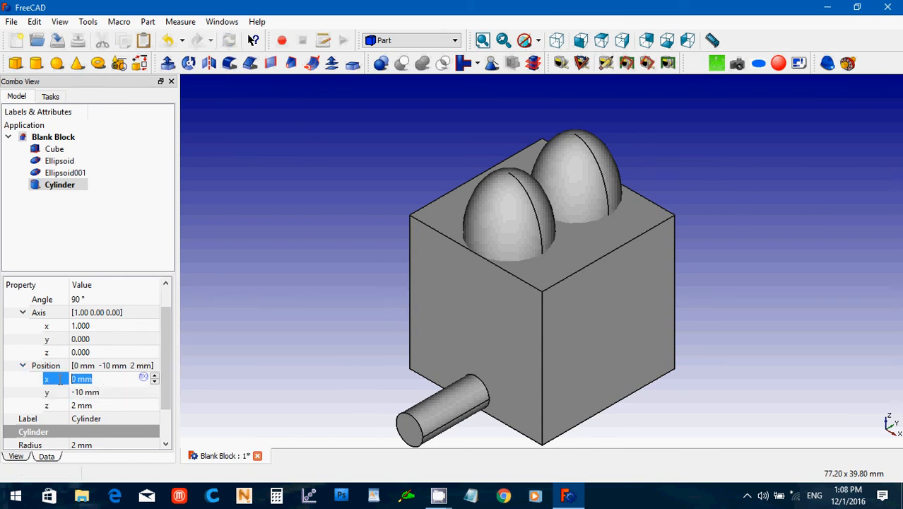
text(8)
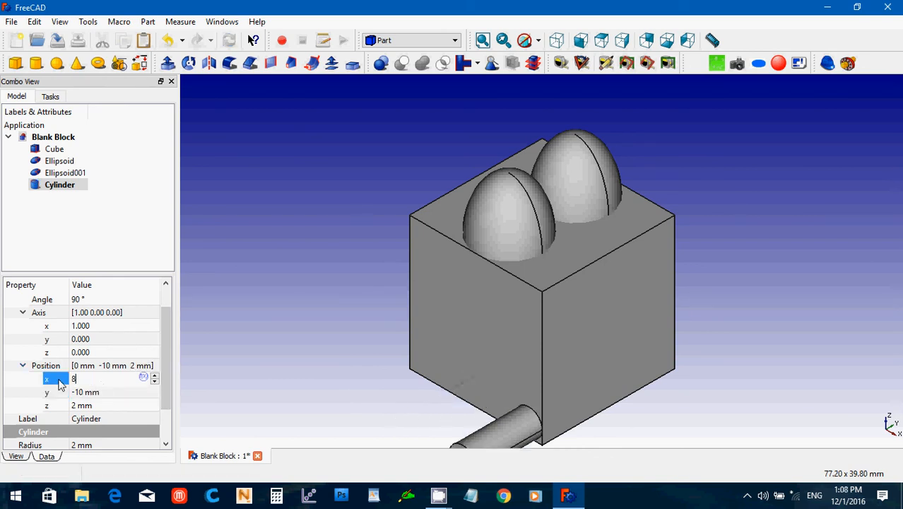
scroll(285, 398, down, 1)
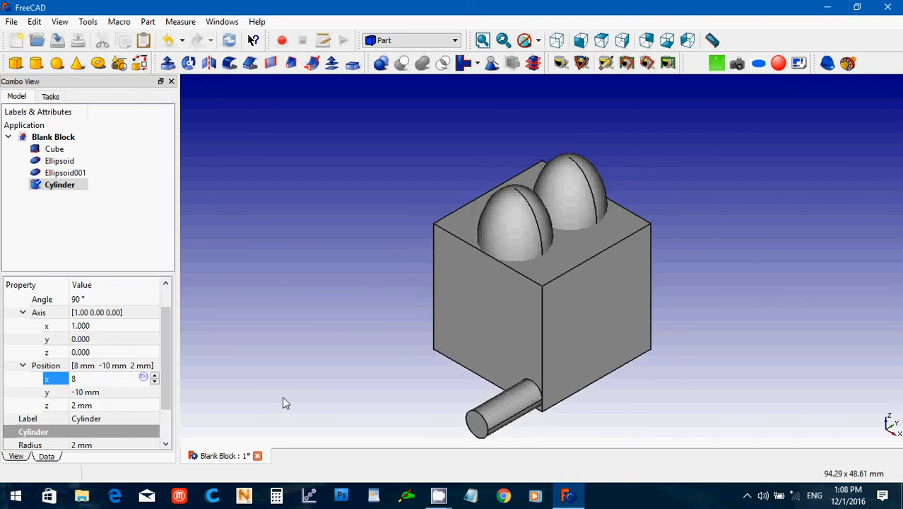
click(283, 398)
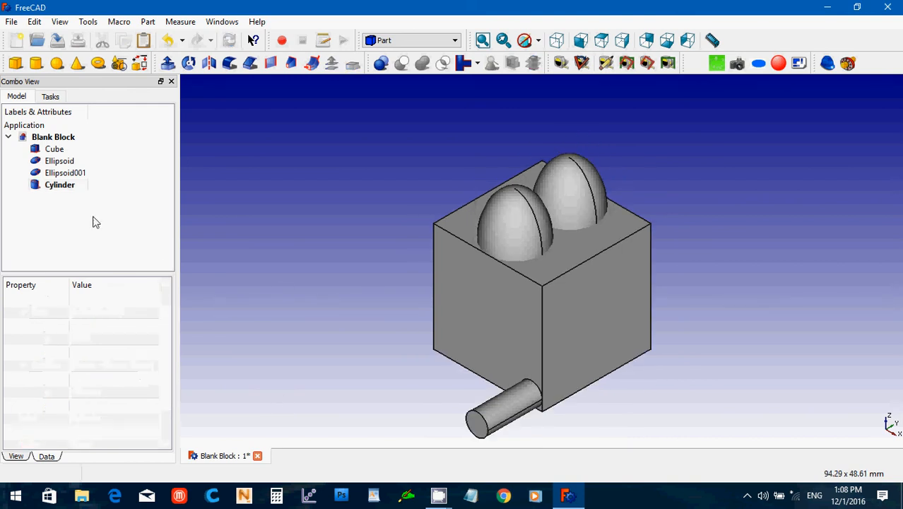
- Duplicate the horizontal cylinder and set the copy's radius to 3 mm
click(66, 186)
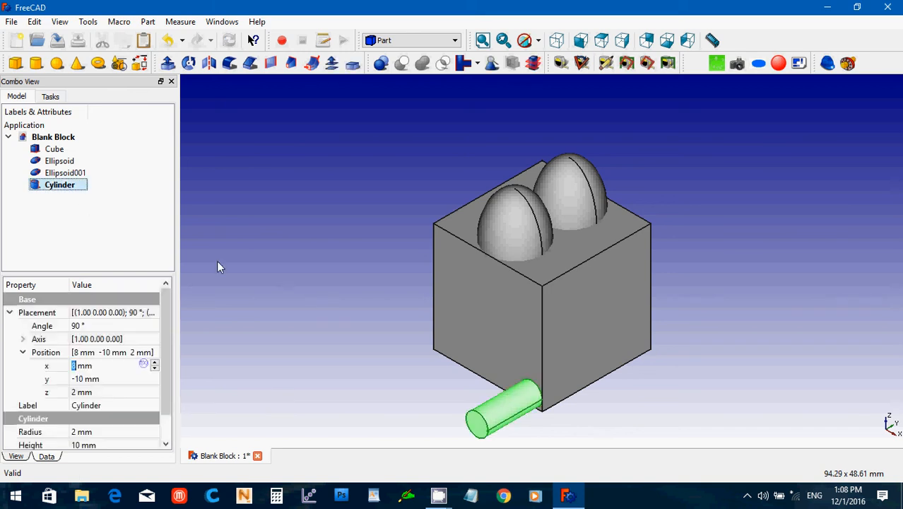
key(ctrl+c)
key(ctrl+v)
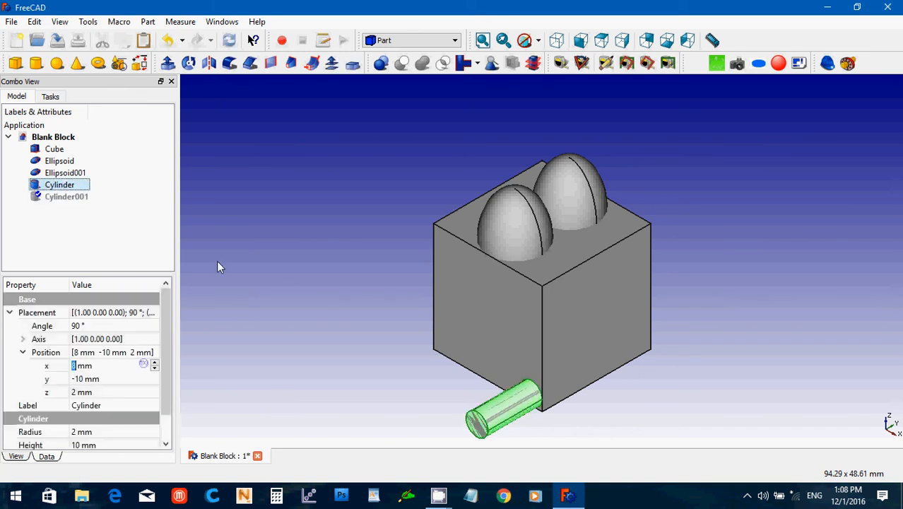
click(67, 197)
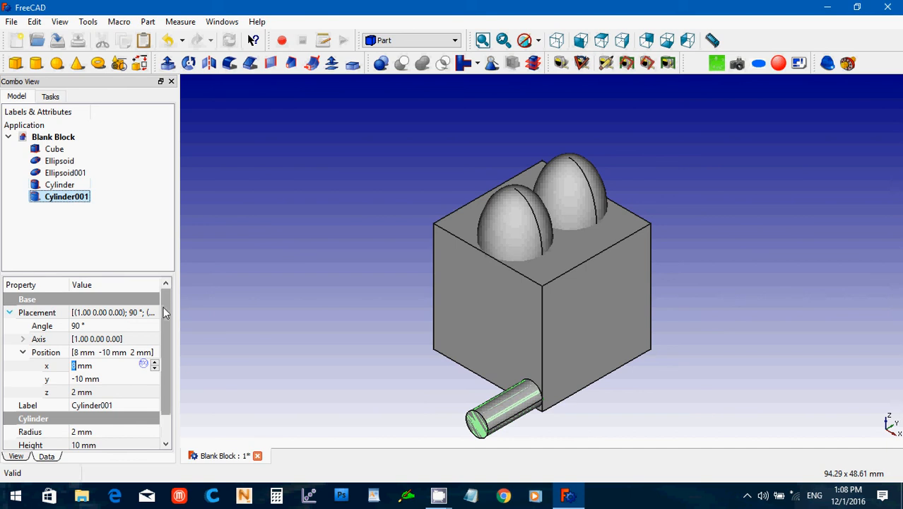
scroll(163, 315, down, 1)
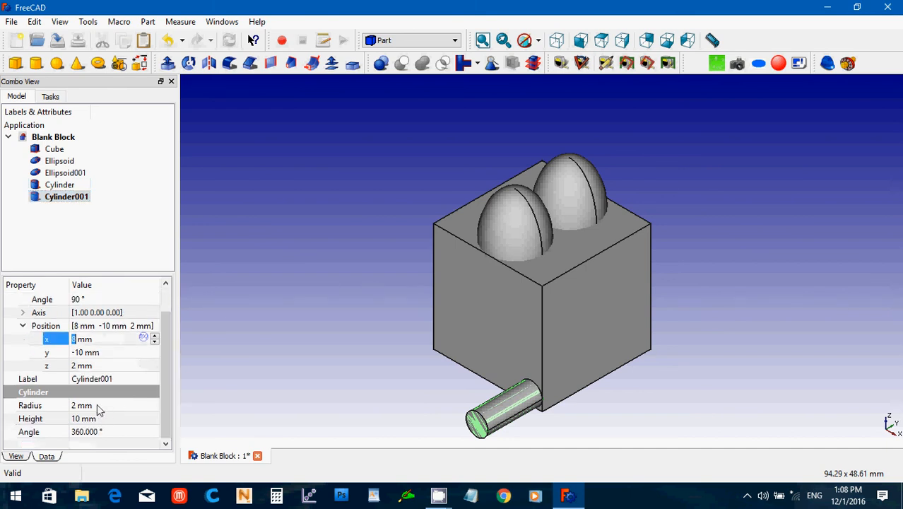
click(62, 405)
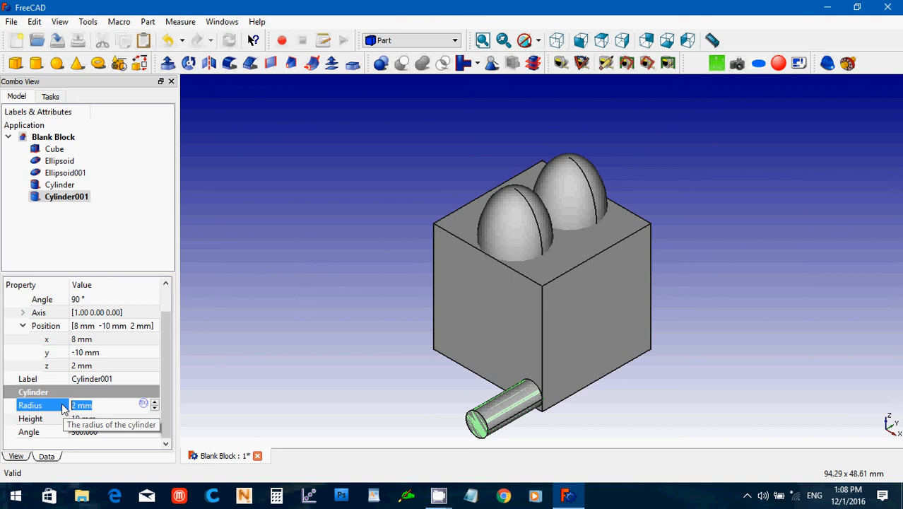
text(4)
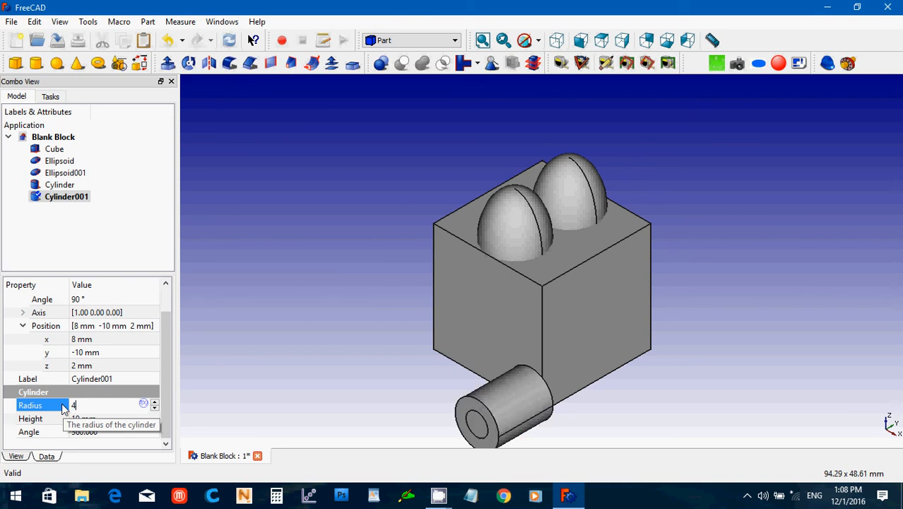
double_click(71, 405)
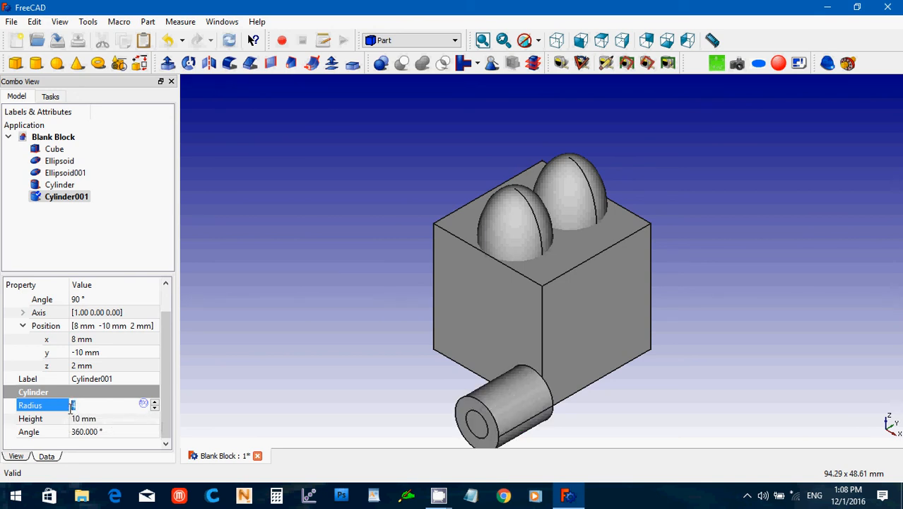
text(3)
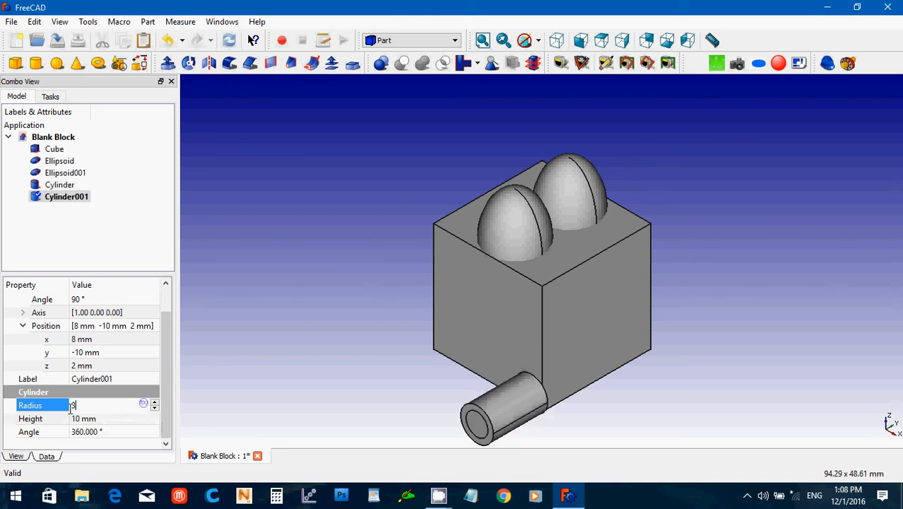
- Set the copied cylinder's z position to 3 mm and its height to 2 mm
click(90, 366)
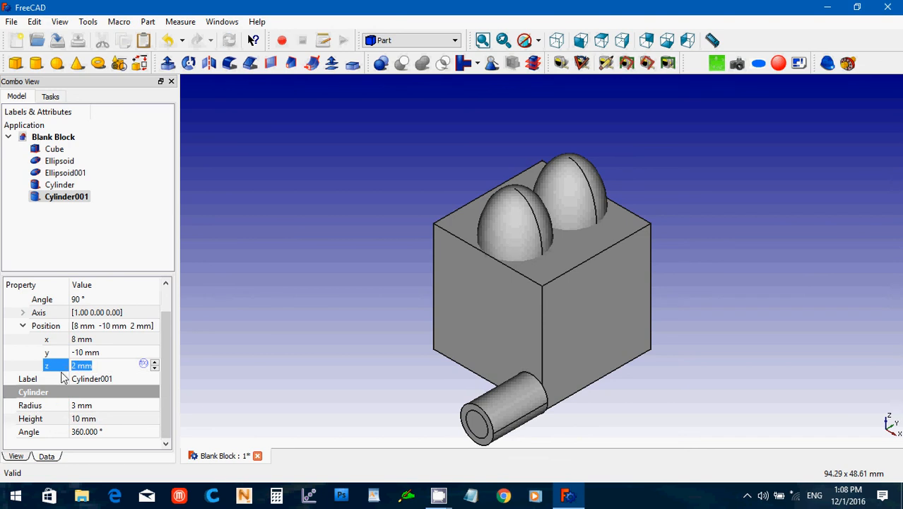
text(3)
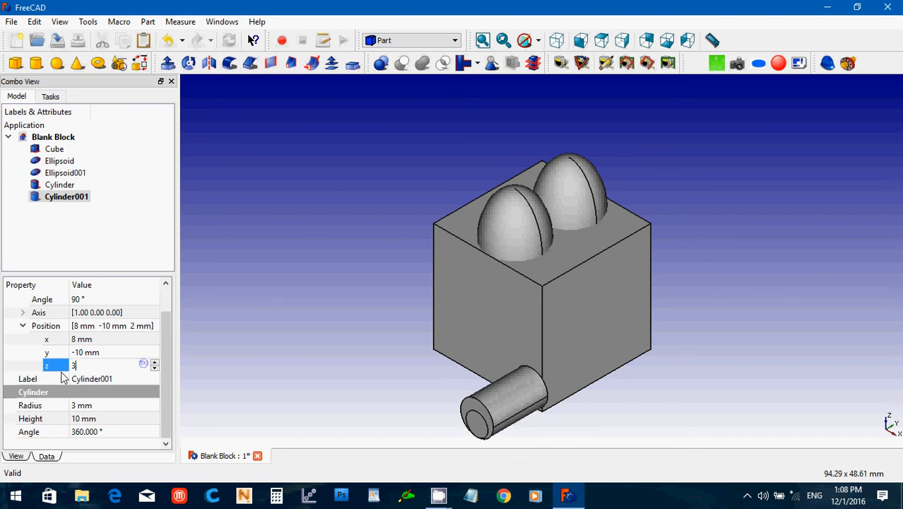
click(88, 418)
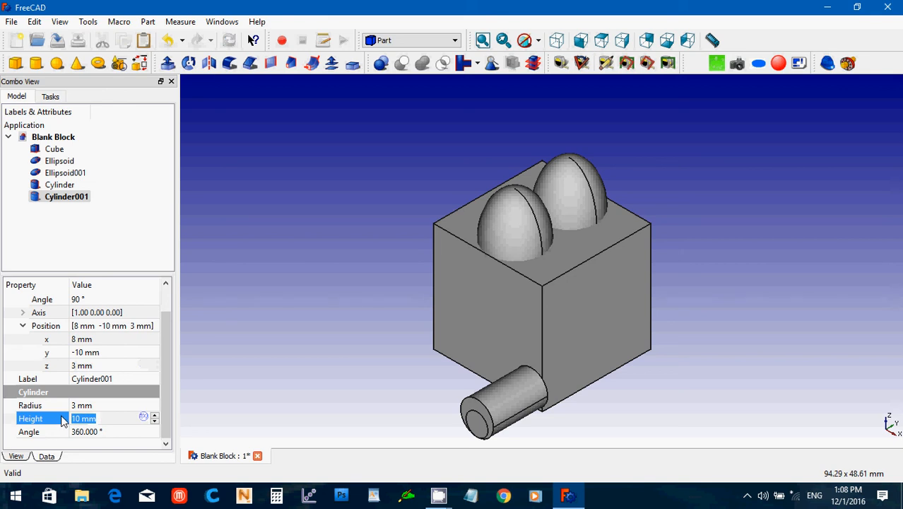
text(2)
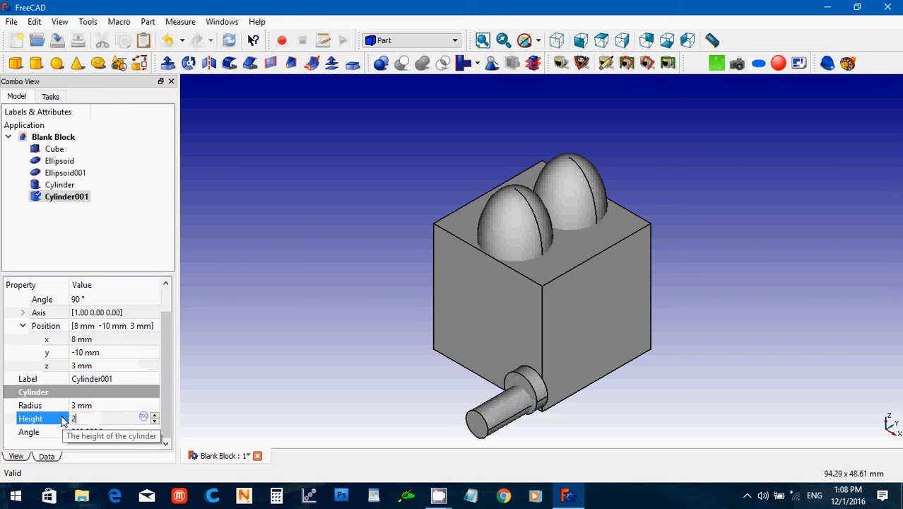
- Move the short copied cylinder out to a y position of -22 mm
click(100, 352)
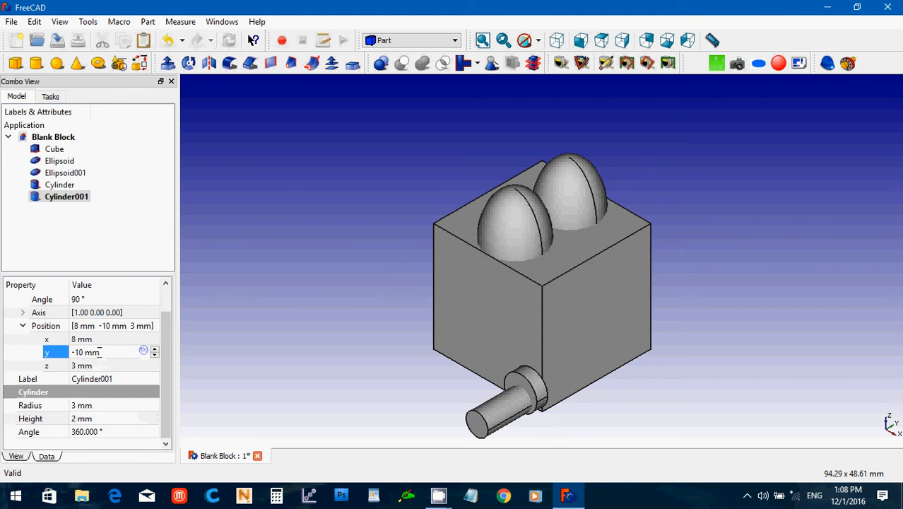
drag(84, 352, 80, 352)
text(2)
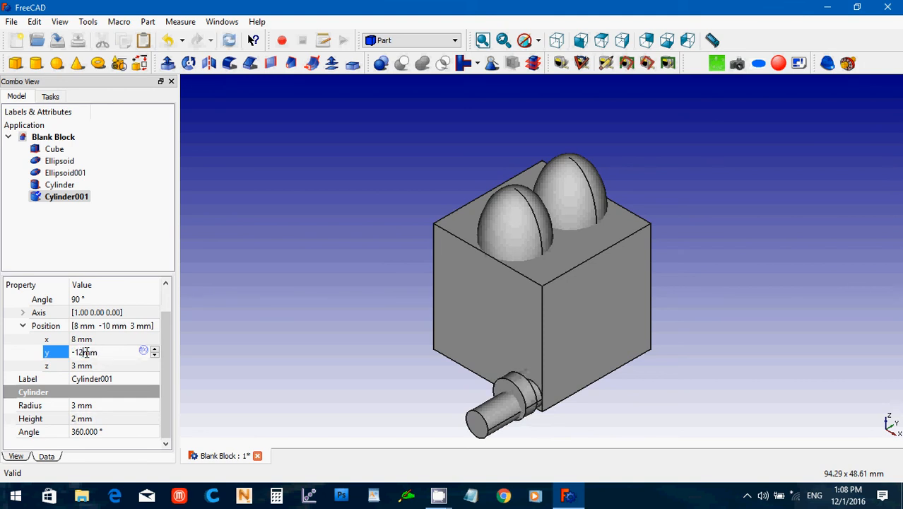
drag(84, 352, 75, 352)
text(2)
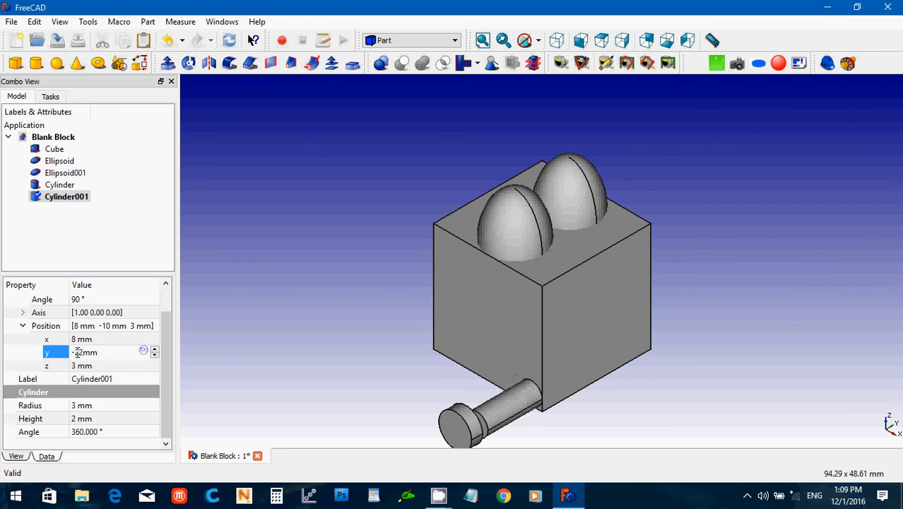
- Set the short copied cylinder's y position to -20 mm so it caps the end of the longer cylinder
text(2)
middle_drag(353, 376, 177, 359)
scroll(109, 354, up, 4)
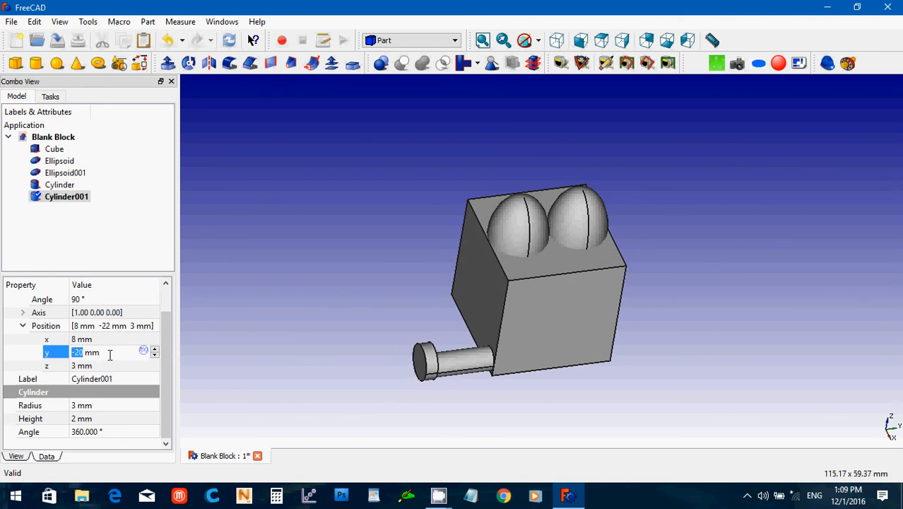
click(303, 303)
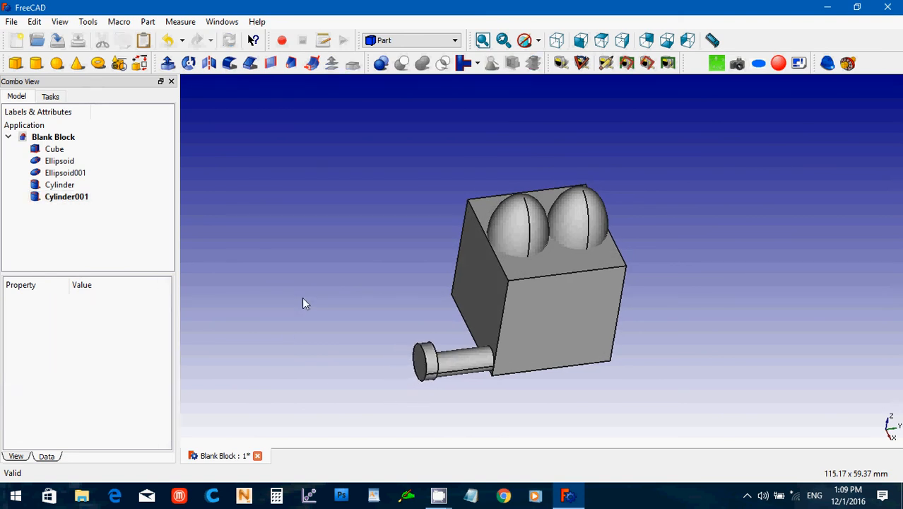
middle_drag(304, 303, 423, 325)
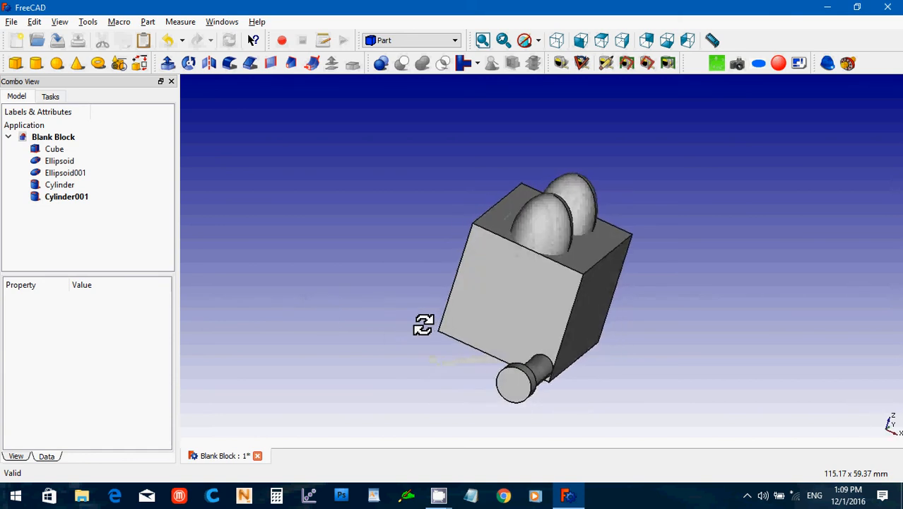
- Set the short end-cap cylinder's x position to 9 mm and check its alignment with the longer cylinder
click(79, 197)
click(91, 365)
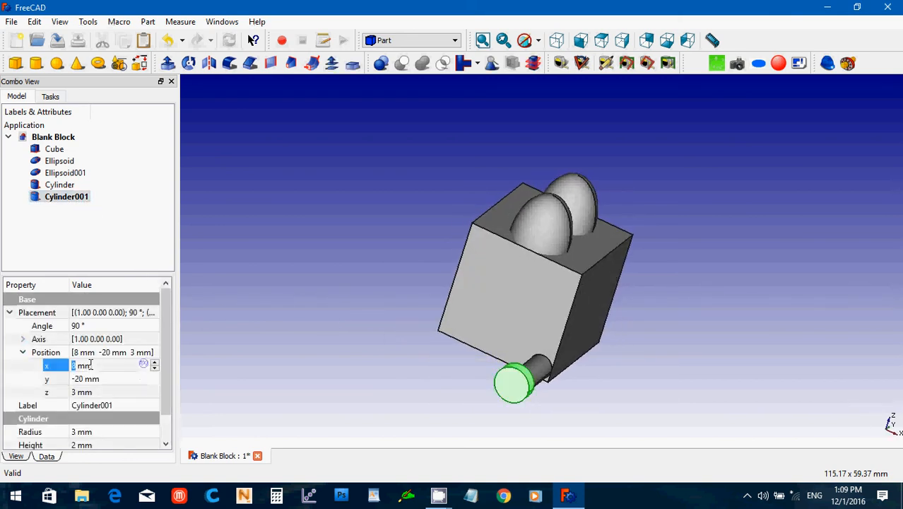
text(9)
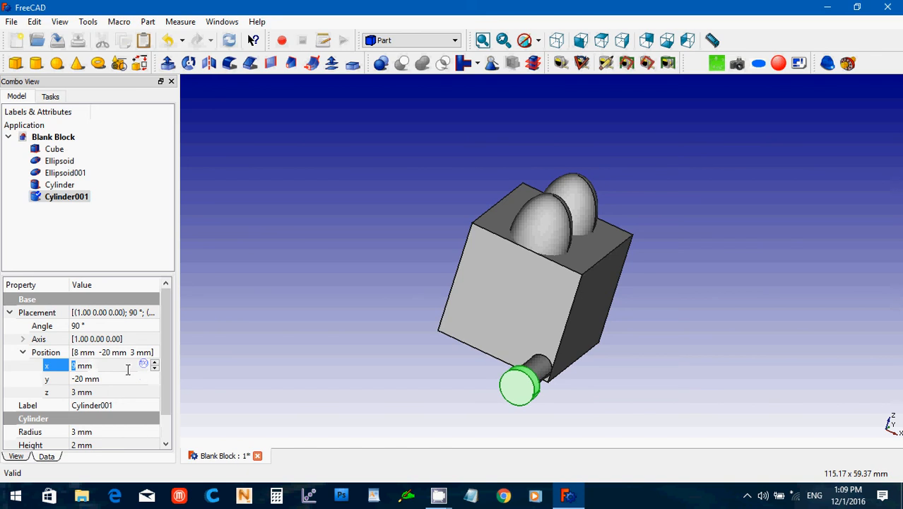
click(352, 387)
middle_drag(726, 272, 599, 281)
middle_drag(406, 313, 536, 271)
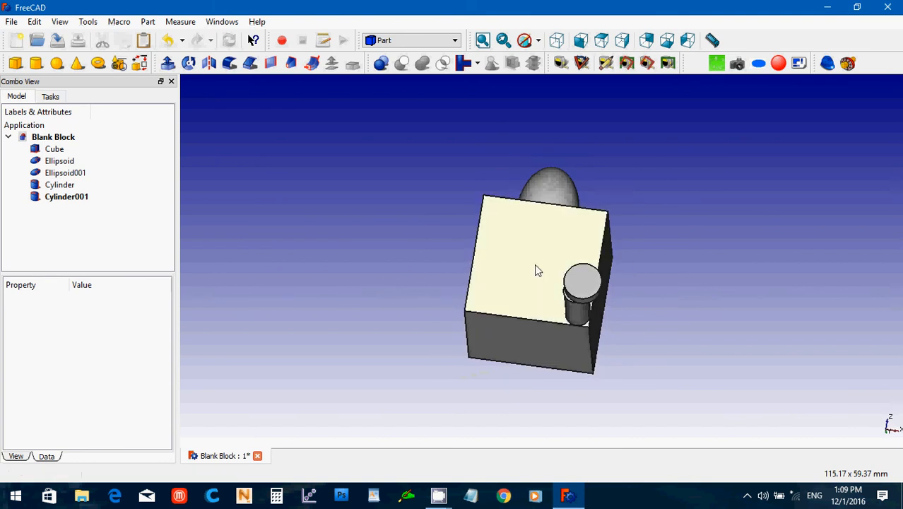
- Set the short end-cap cylinder's x position to 8.75 mm and inspect its fit on the longer cylinder
click(75, 198)
click(75, 367)
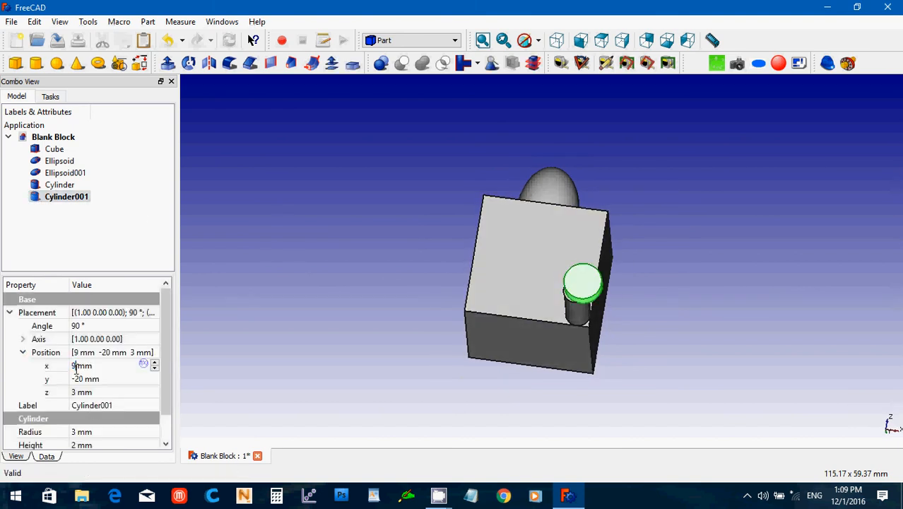
drag(74, 367, 70, 366)
text(8)
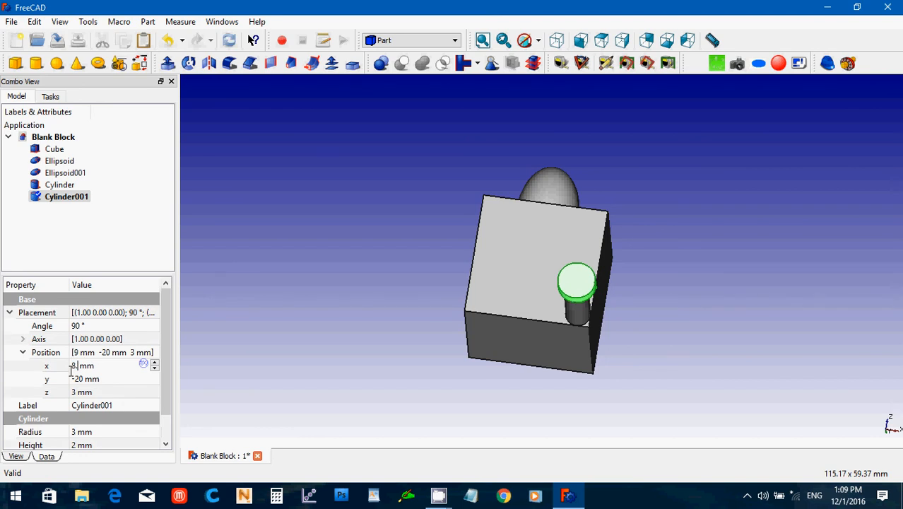
text(.75)
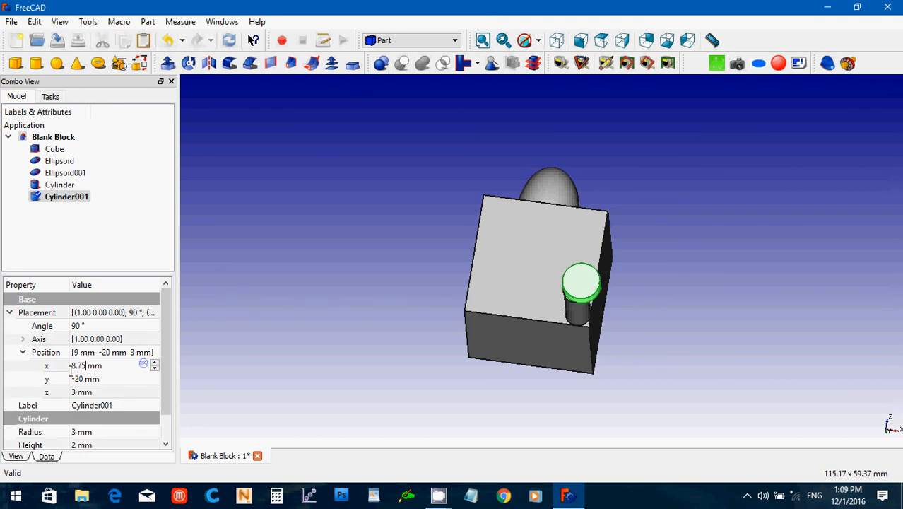
click(407, 313)
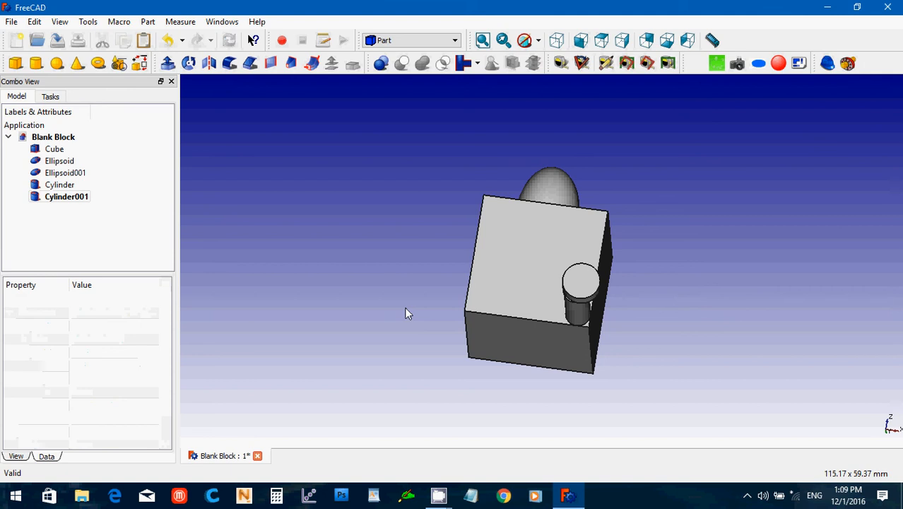
middle_drag(458, 237, 385, 258)
middle_drag(719, 225, 709, 264)
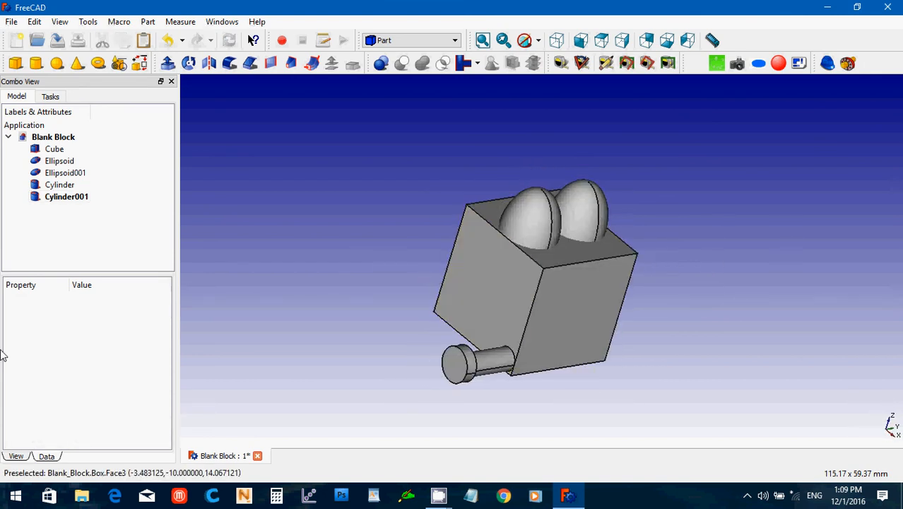
- Unite the long cylinder and its short end-cap cylinder into one shape with a Boolean union
click(57, 187)
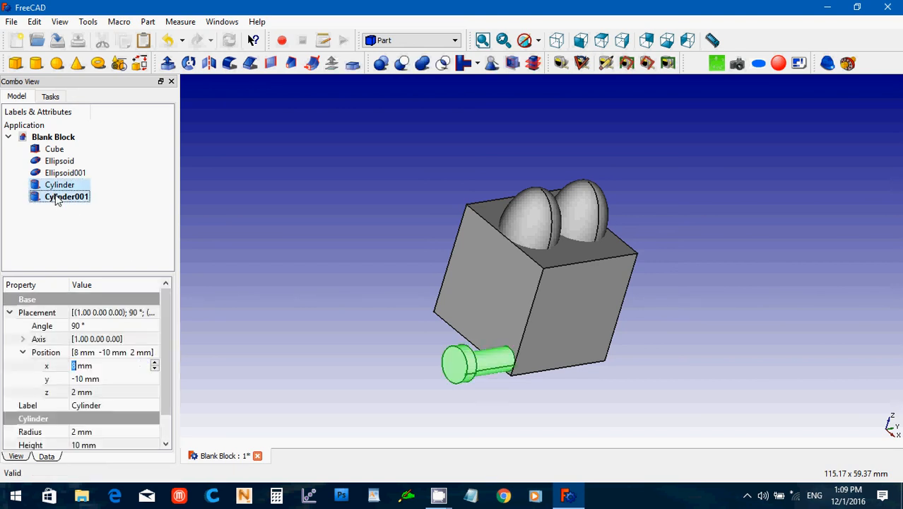
ctrl+click(57, 198)
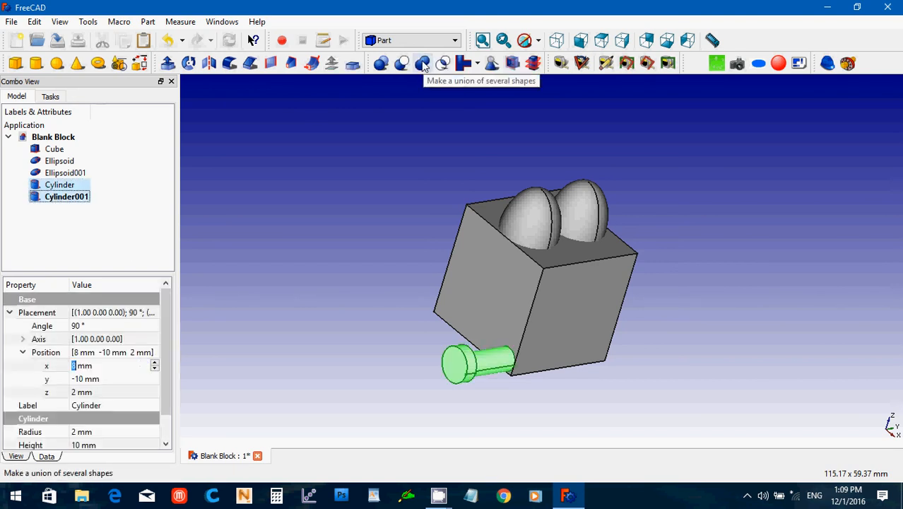
click(423, 65)
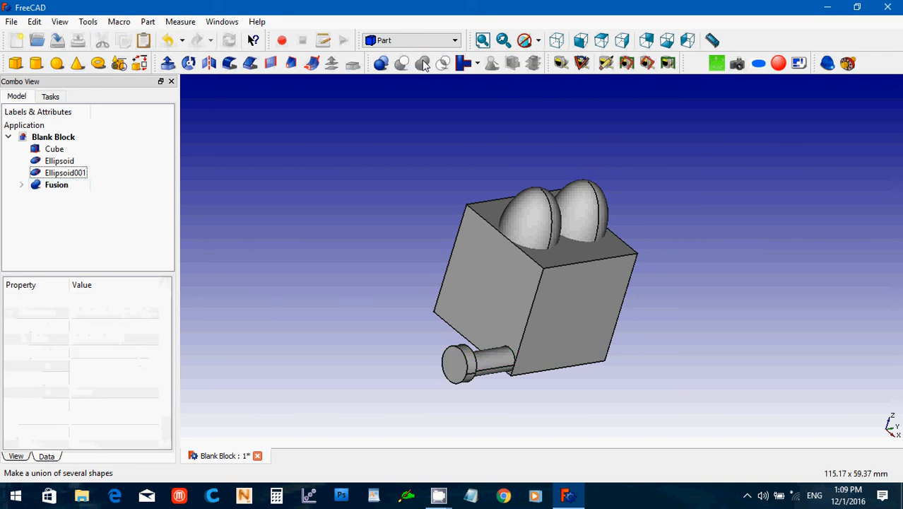
- Mirror the fused cylinder leg across the YZ plane, keeping the base point at the origin
click(49, 185)
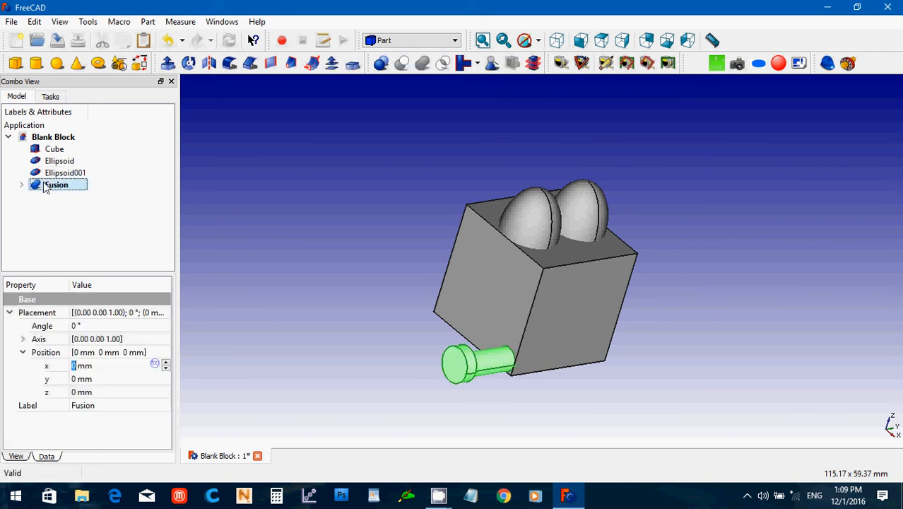
click(209, 63)
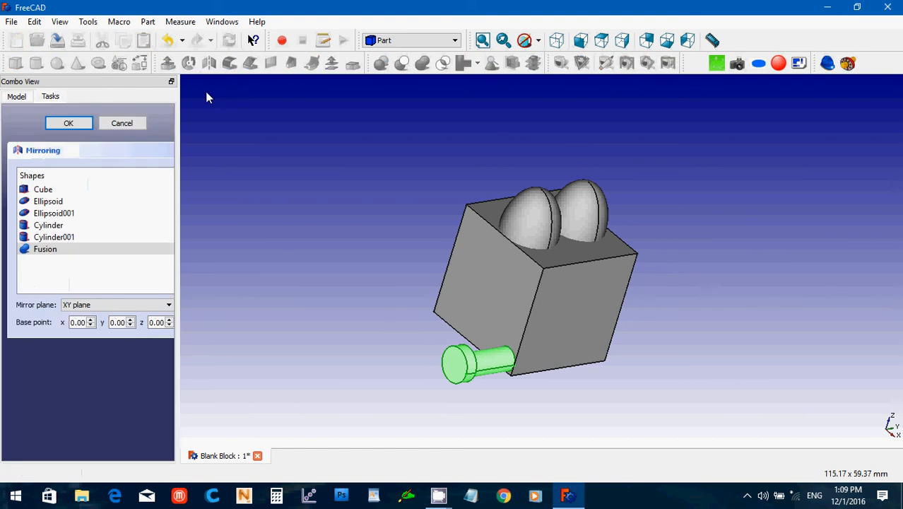
click(78, 305)
click(83, 333)
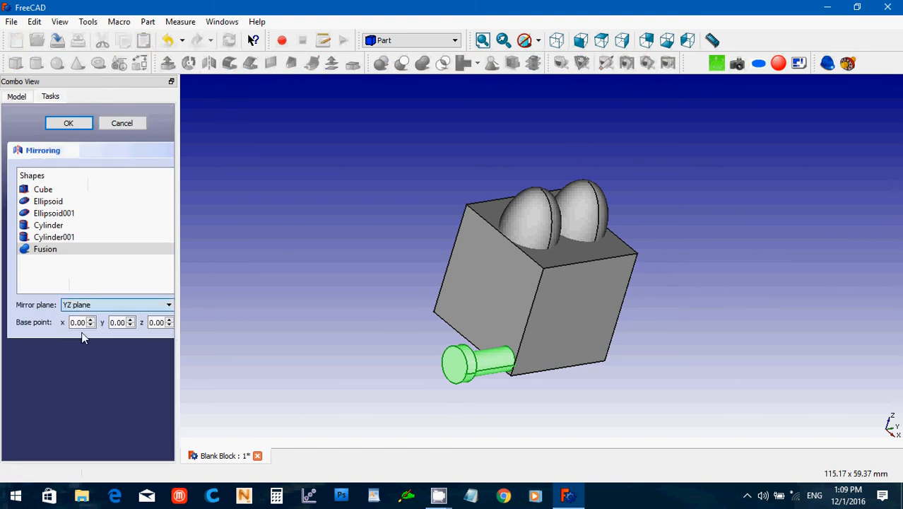
click(66, 125)
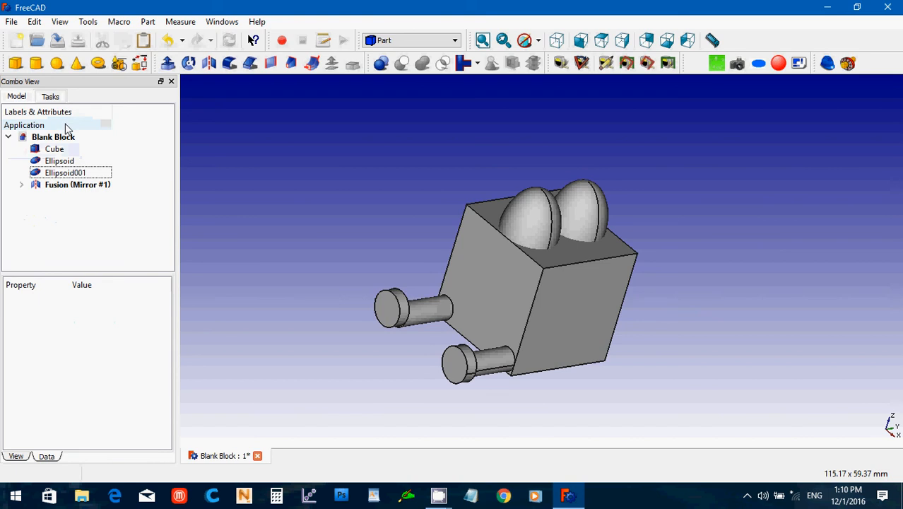
- Unite the mirrored leg and the original fused leg into one shape
click(21, 184)
click(41, 185)
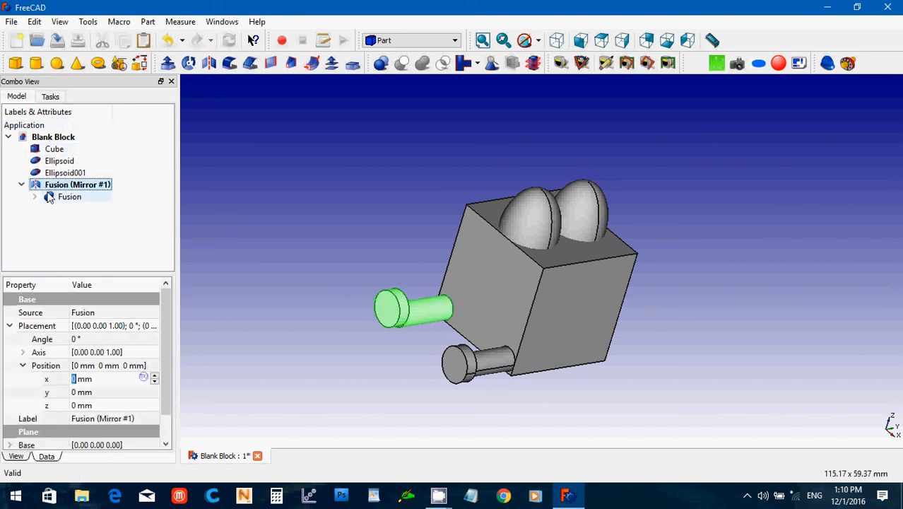
click(49, 197)
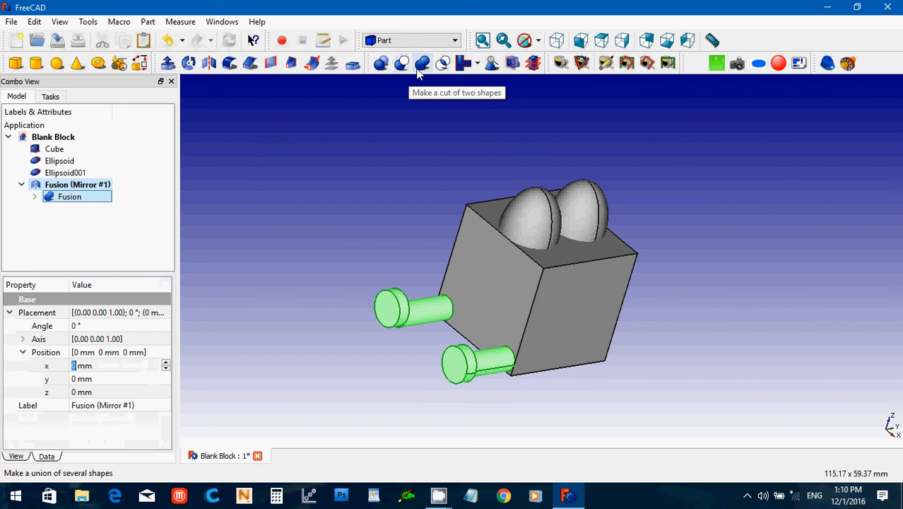
click(422, 64)
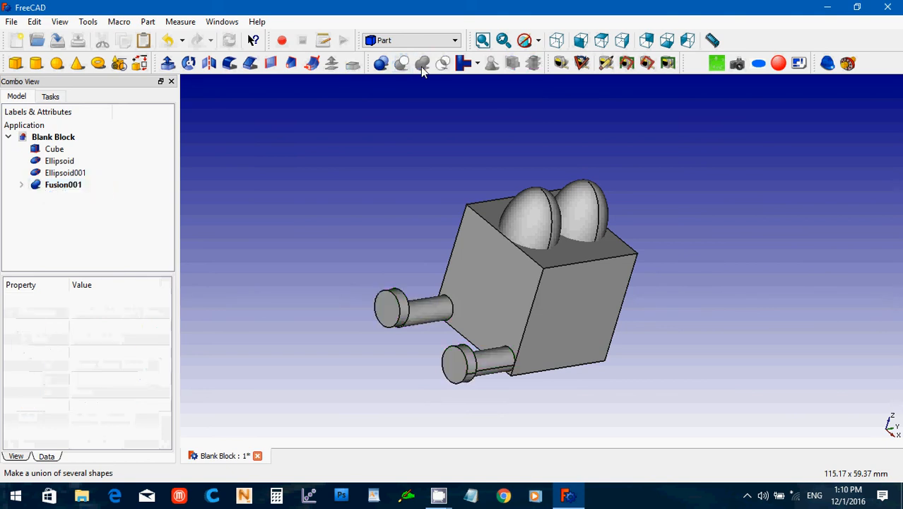
- Mirror the fused pair of legs across the XZ plane to the opposite side of the cube and inspect the model
click(44, 184)
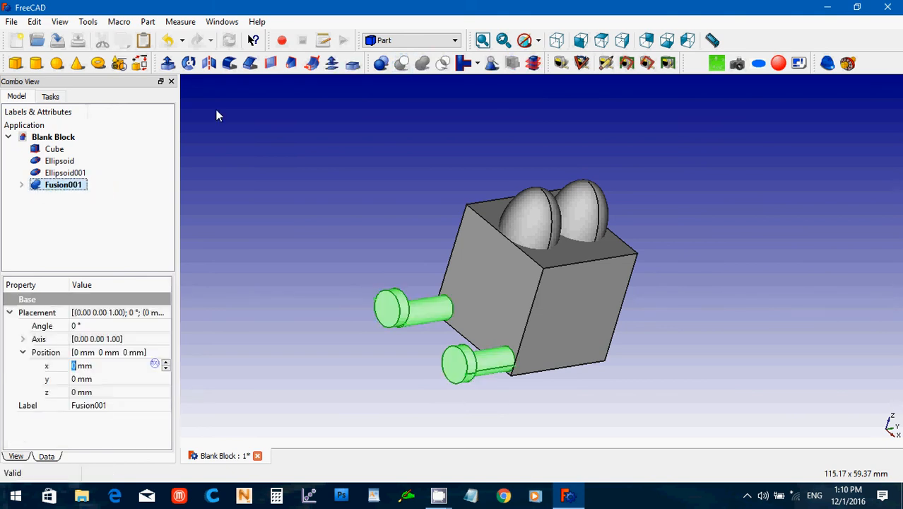
click(209, 62)
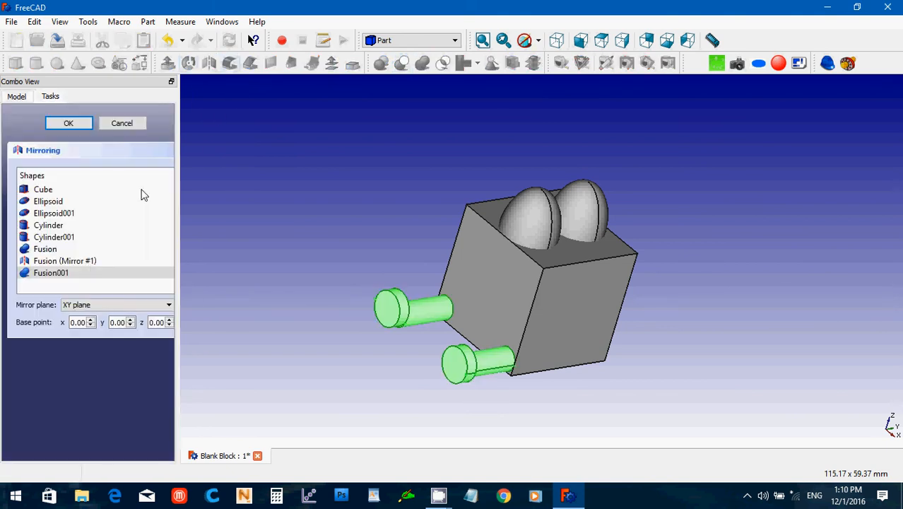
click(90, 304)
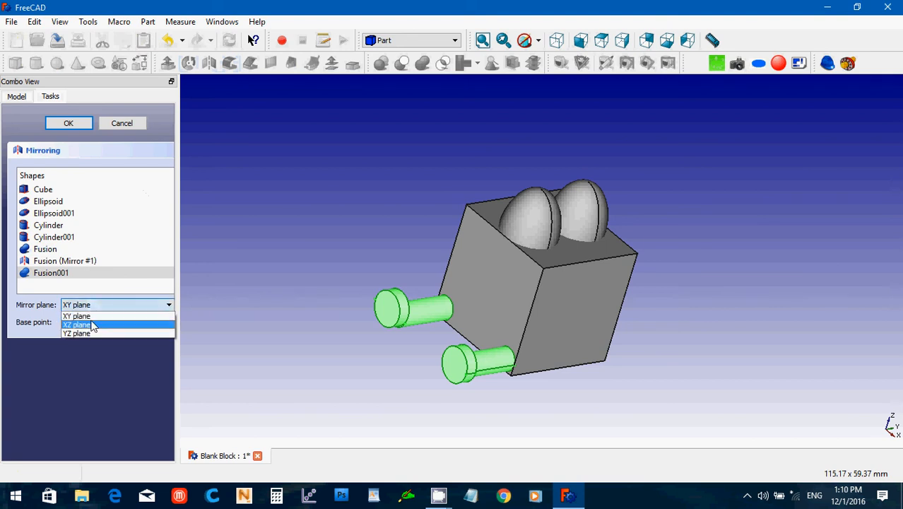
click(92, 325)
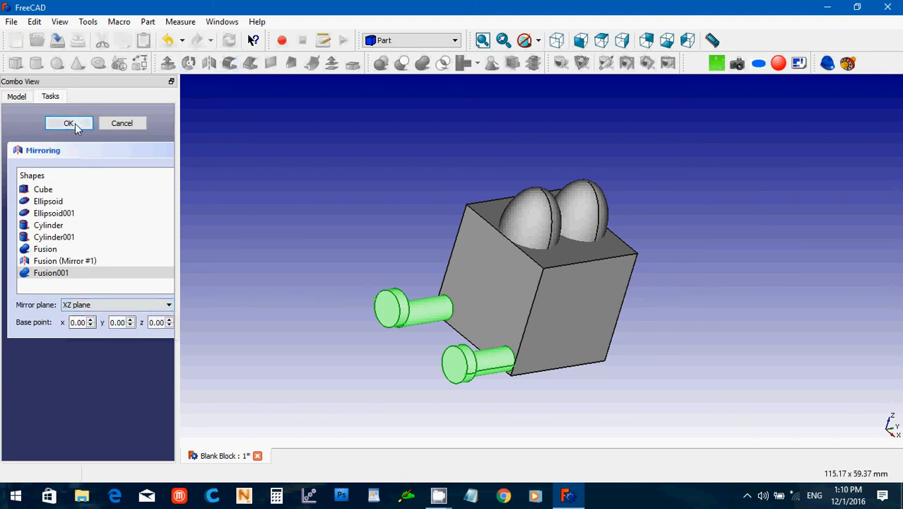
click(69, 123)
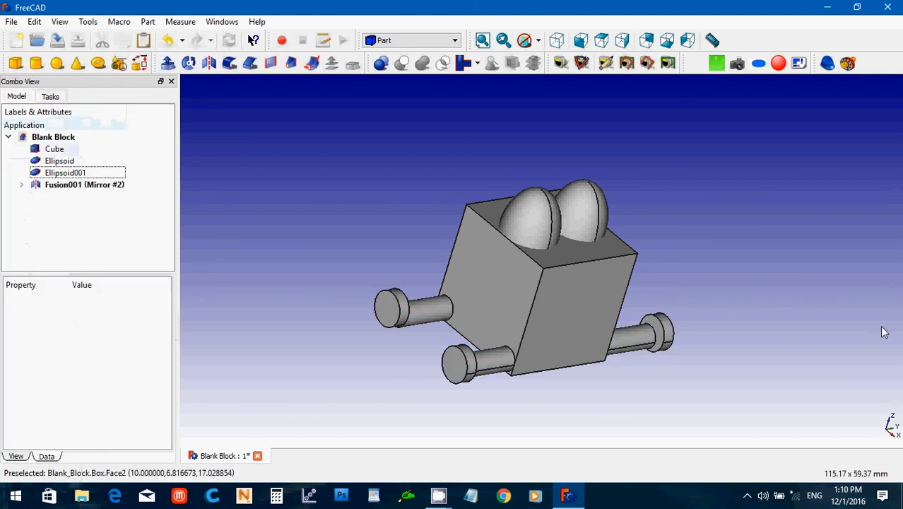
middle_drag(883, 332, 632, 402)
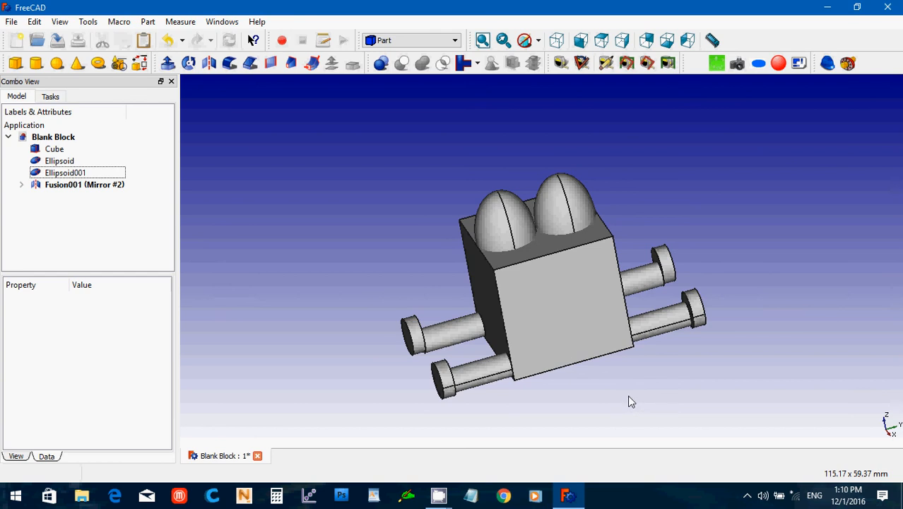
mouse_move(457, 445)
middle_down()
mouse_move(469, 423)
mouse_move(438, 414)
middle_up()
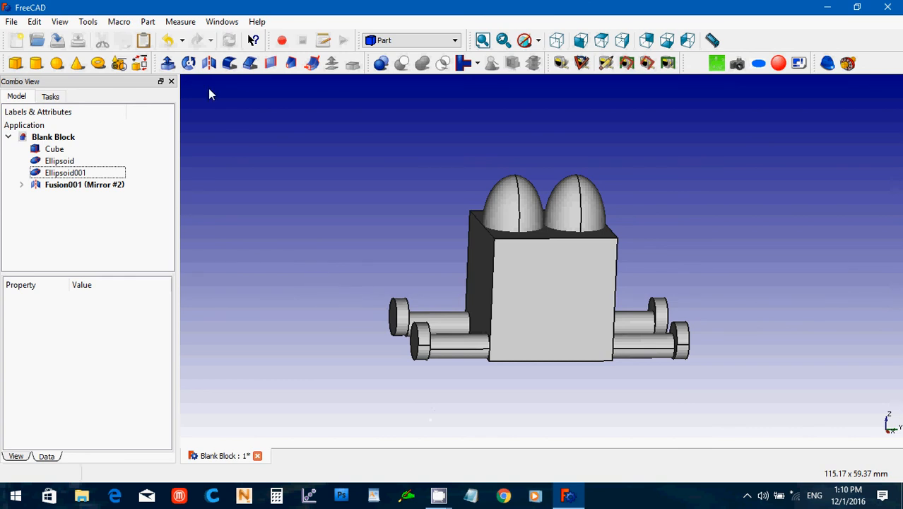
- Create a new sketch on the YZ plane with 0 mm offset in the Part Design workbench and keep that workbench active
click(403, 41)
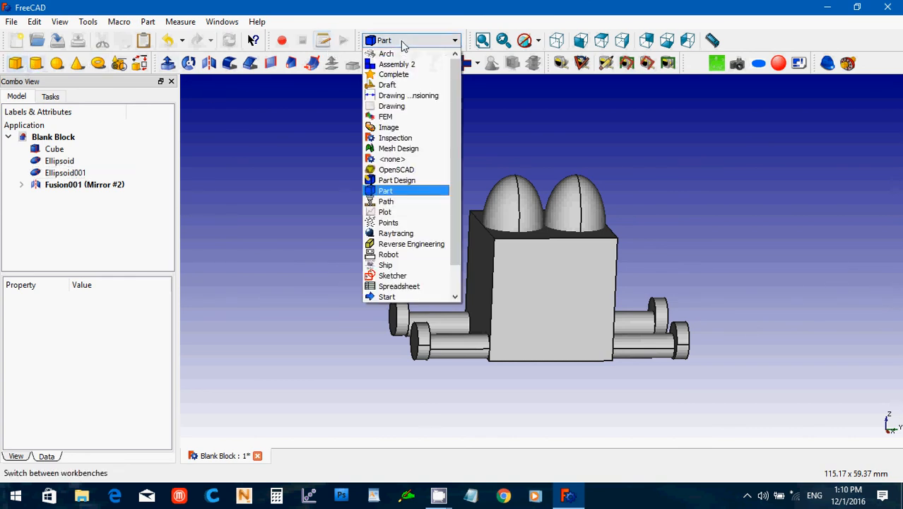
click(402, 181)
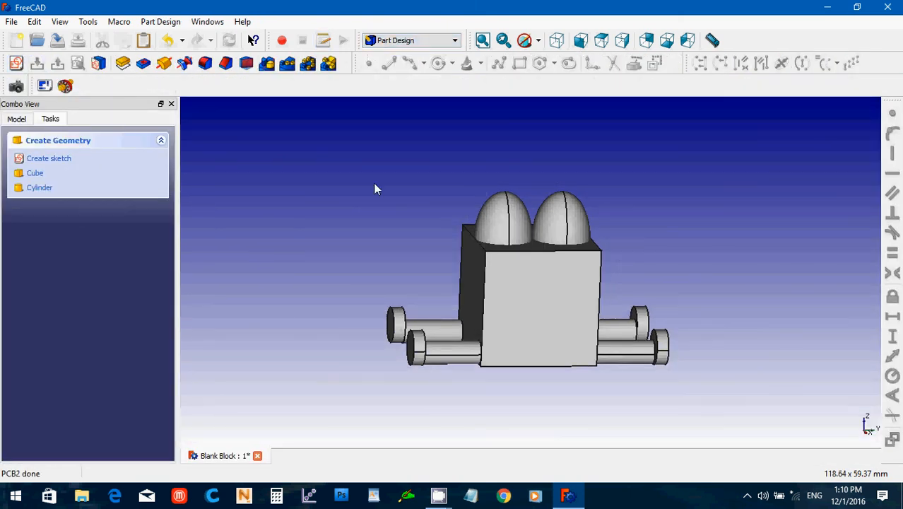
click(16, 62)
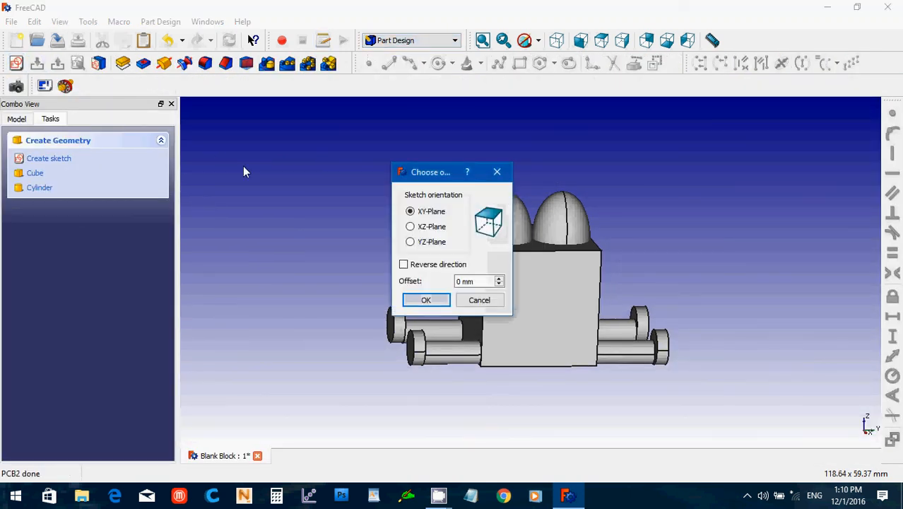
click(410, 243)
click(426, 300)
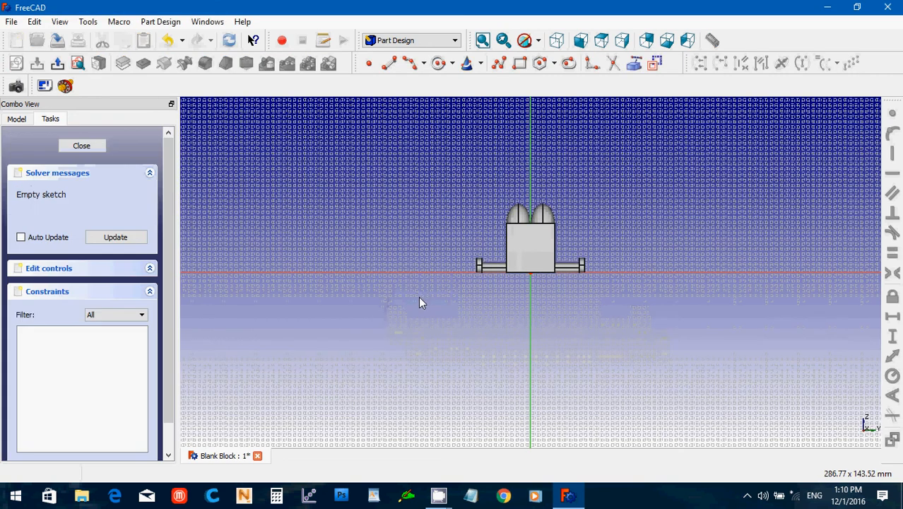
scroll(418, 302, up, 3)
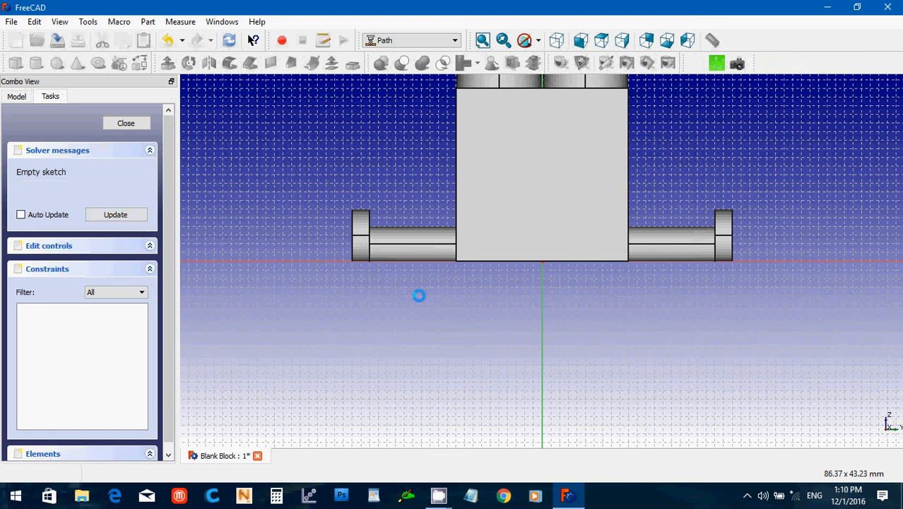
click(420, 44)
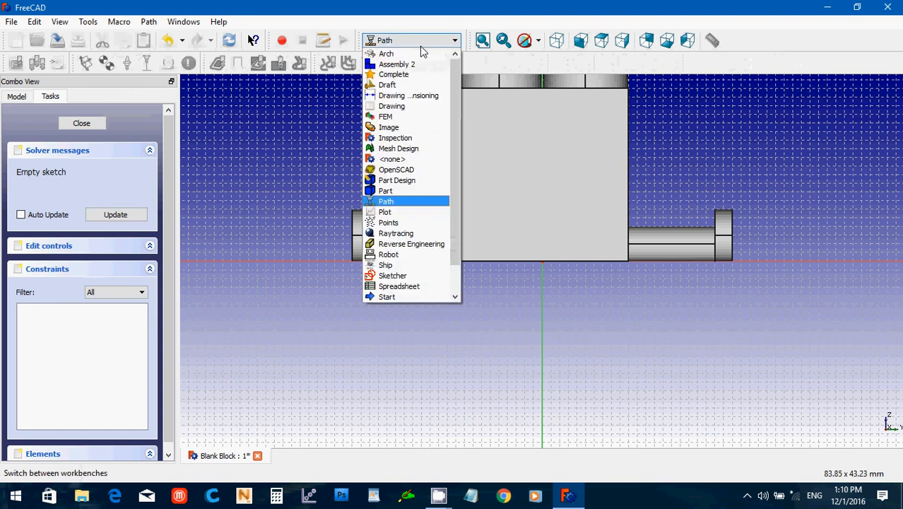
click(415, 181)
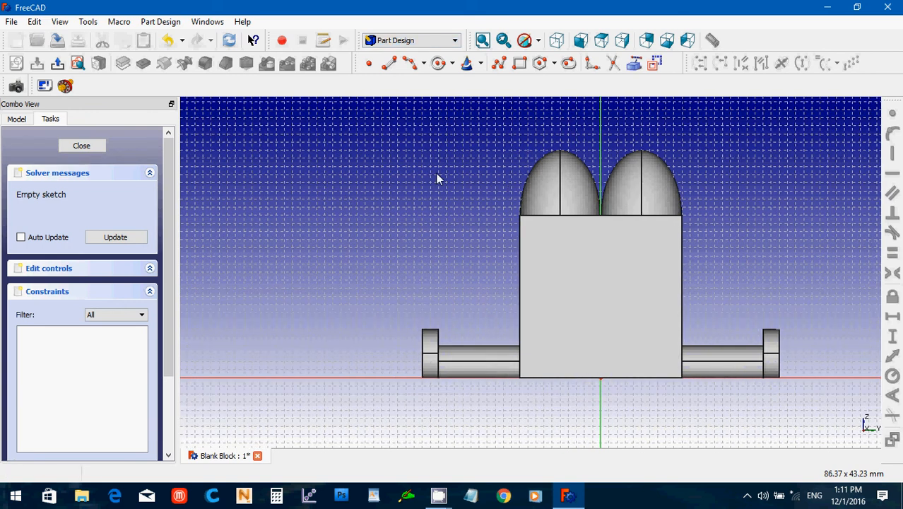
- Sketch a near-vertical line just inside the cube's edge on the negative Y side and hide the cube to expose it
click(391, 64)
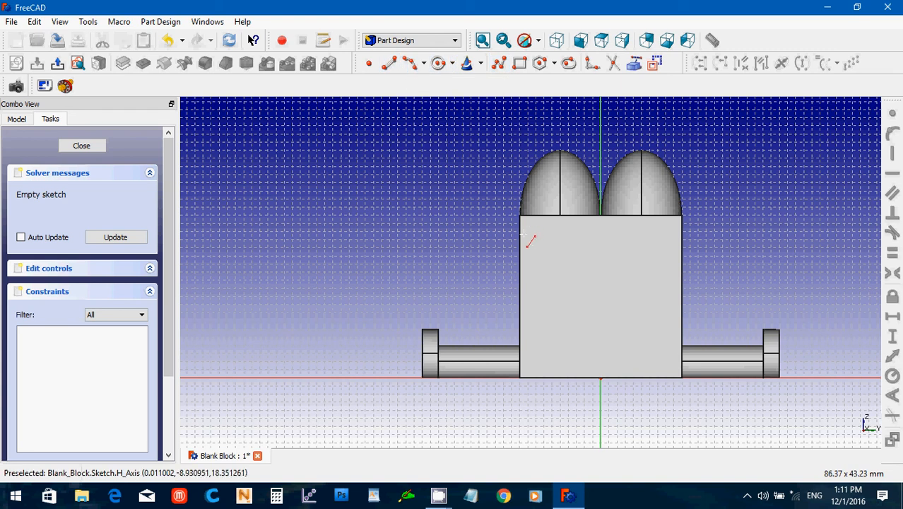
click(527, 324)
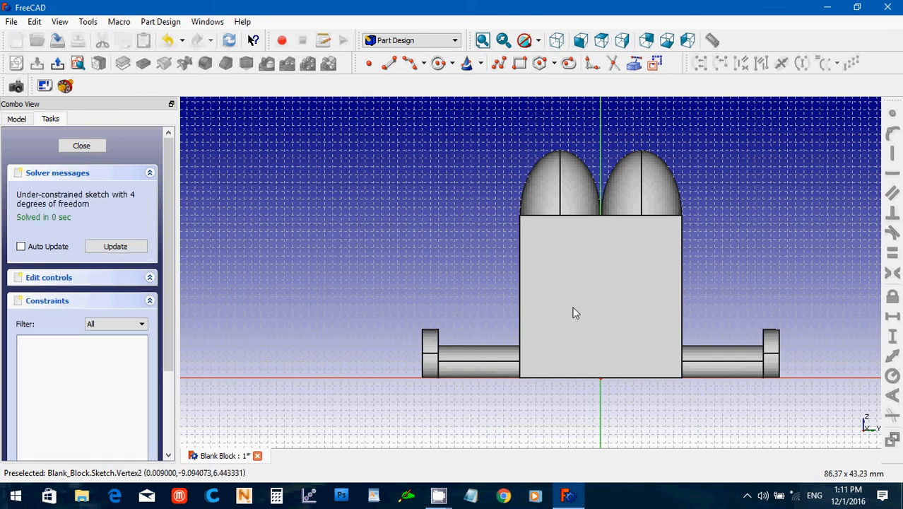
click(23, 117)
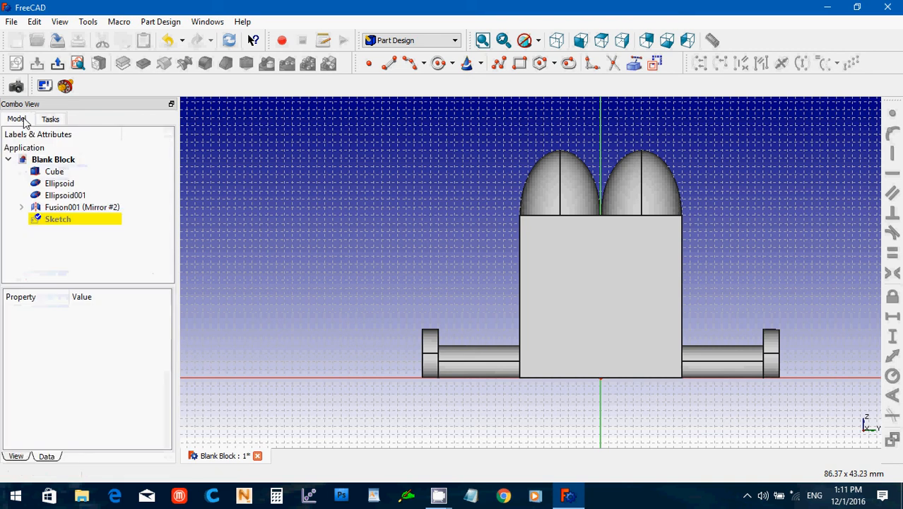
click(53, 172)
key(space)
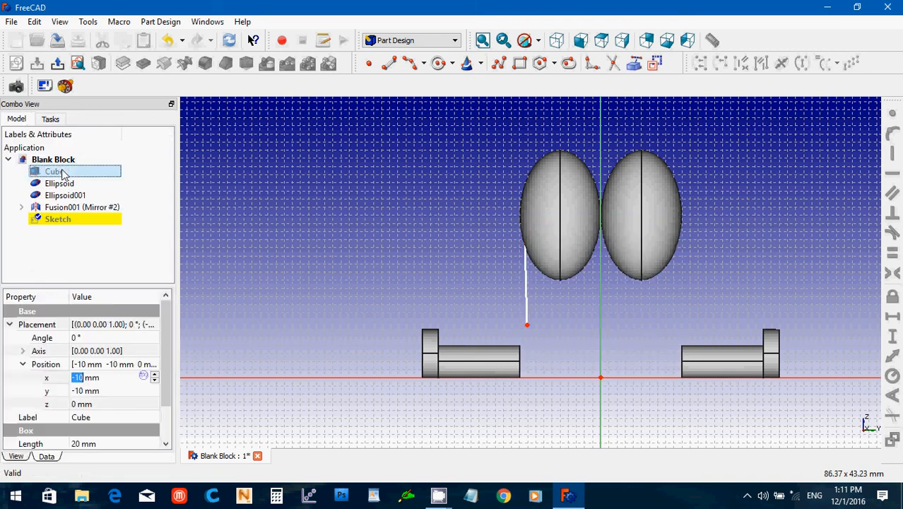
click(50, 119)
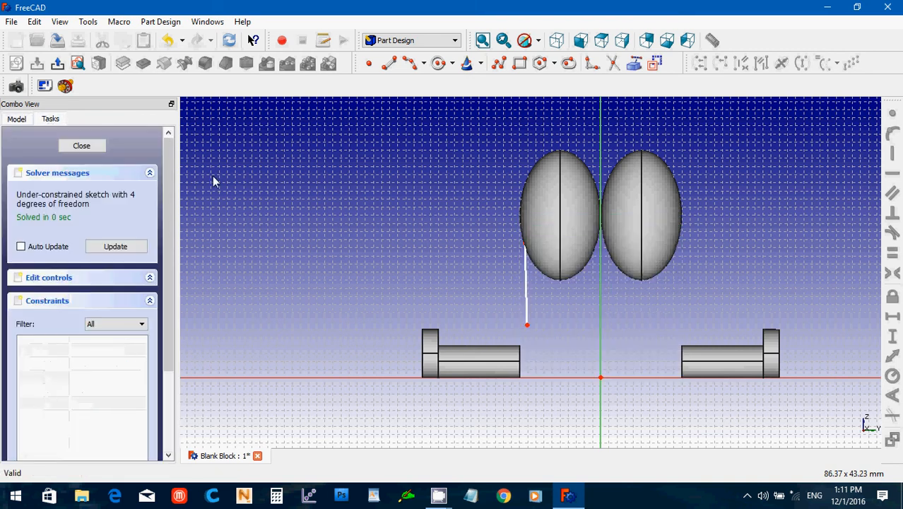
- Constrain the sketched line to be vertical and shift it slightly downward
click(527, 300)
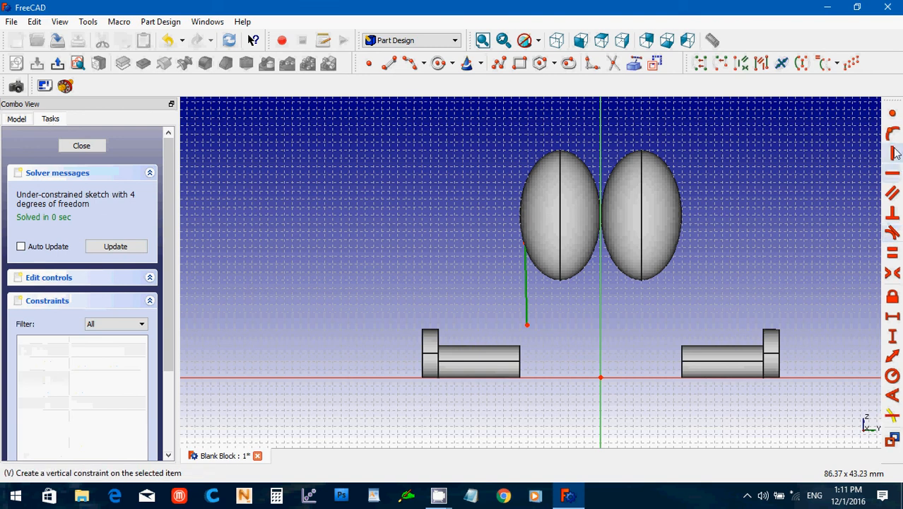
click(894, 154)
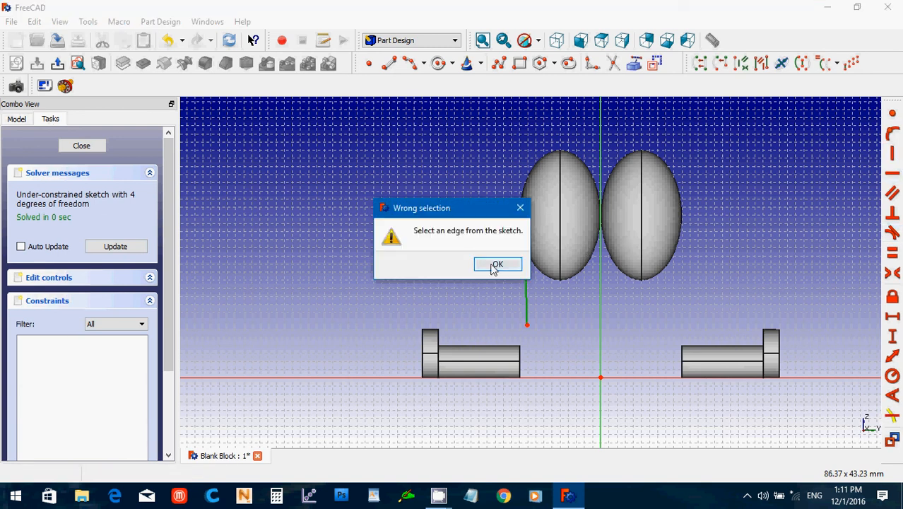
click(496, 267)
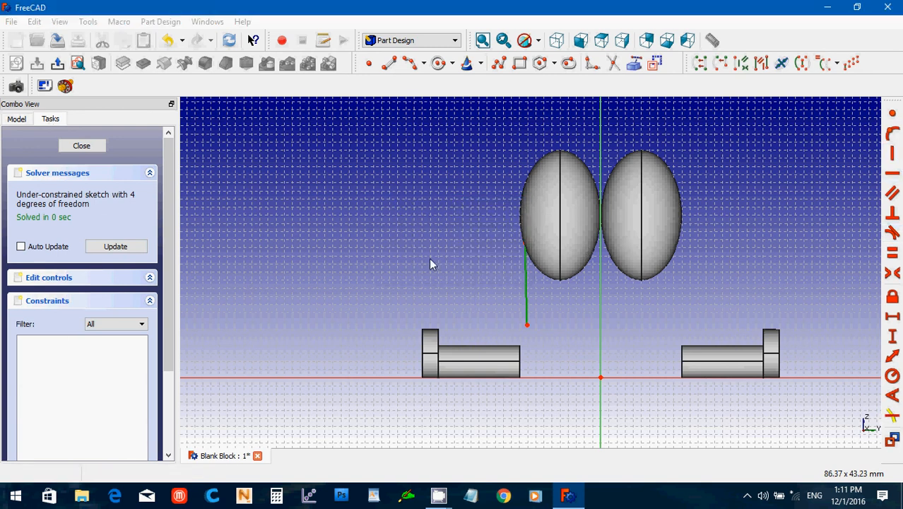
click(525, 276)
click(891, 152)
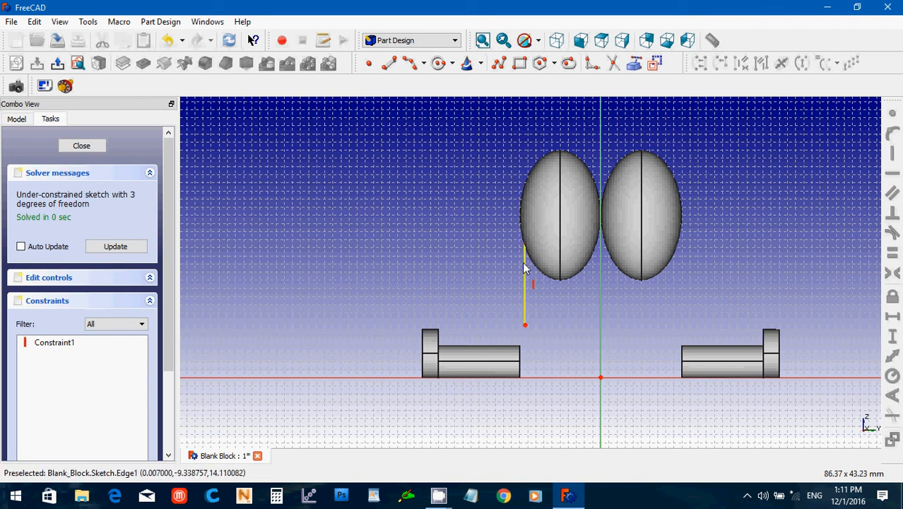
drag(524, 255, 524, 261)
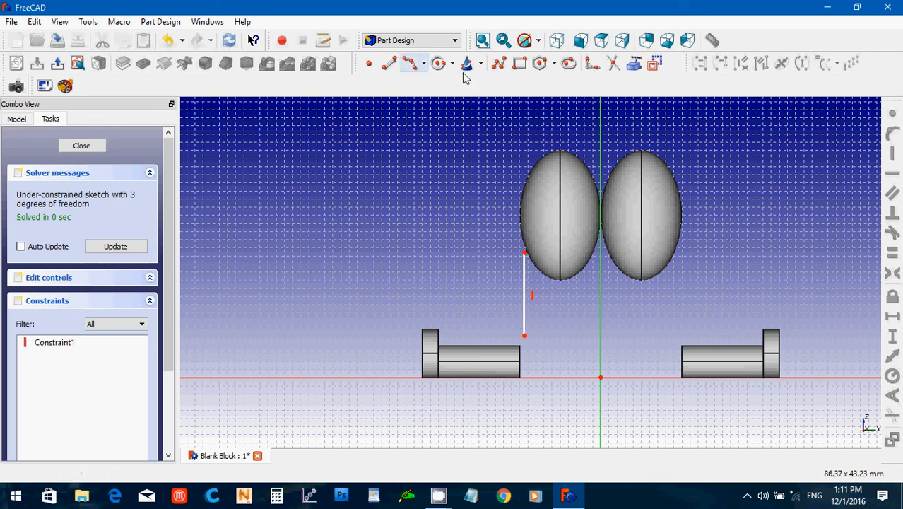
- Draw a polyline from the vertical line's lower end with segments of about 11 mm, 1.5 mm and 6 mm running up and outward
click(502, 68)
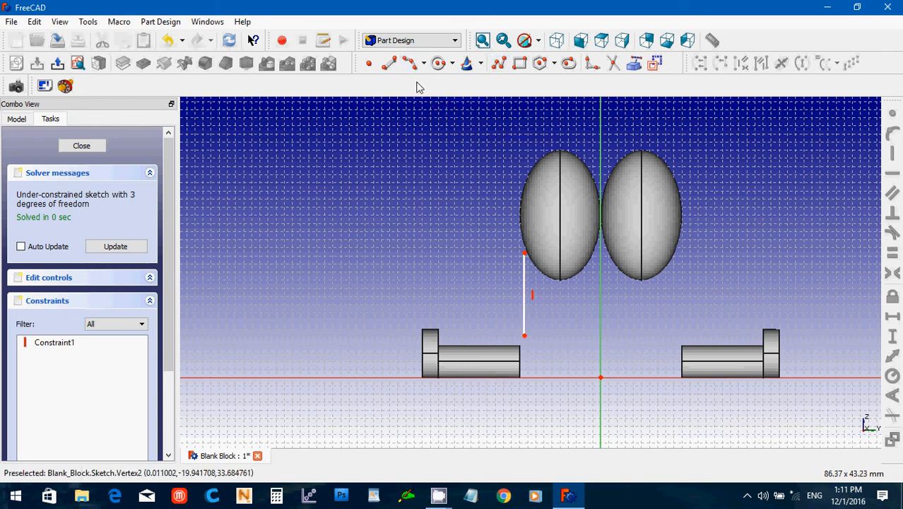
click(524, 335)
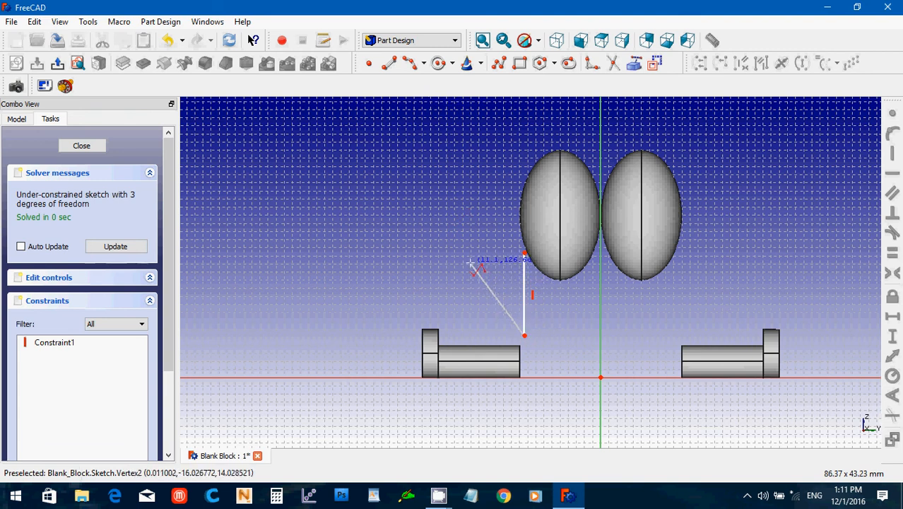
click(469, 261)
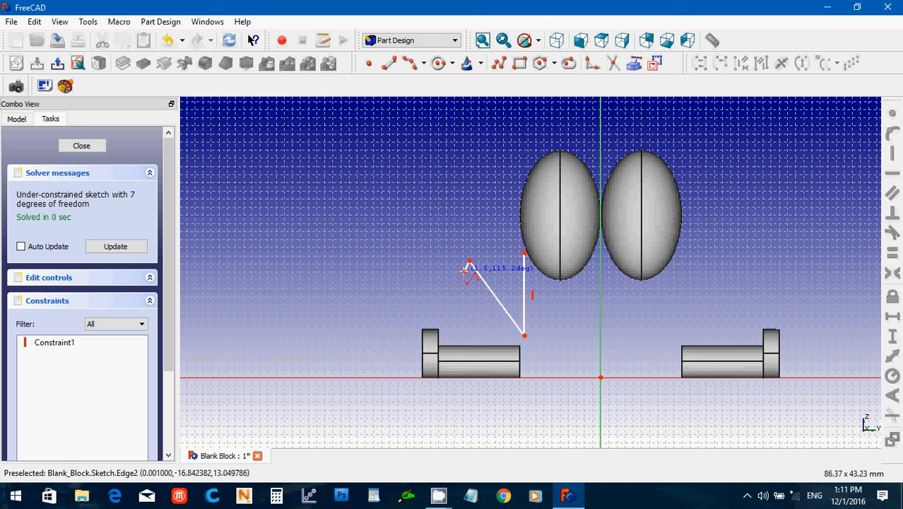
click(469, 262)
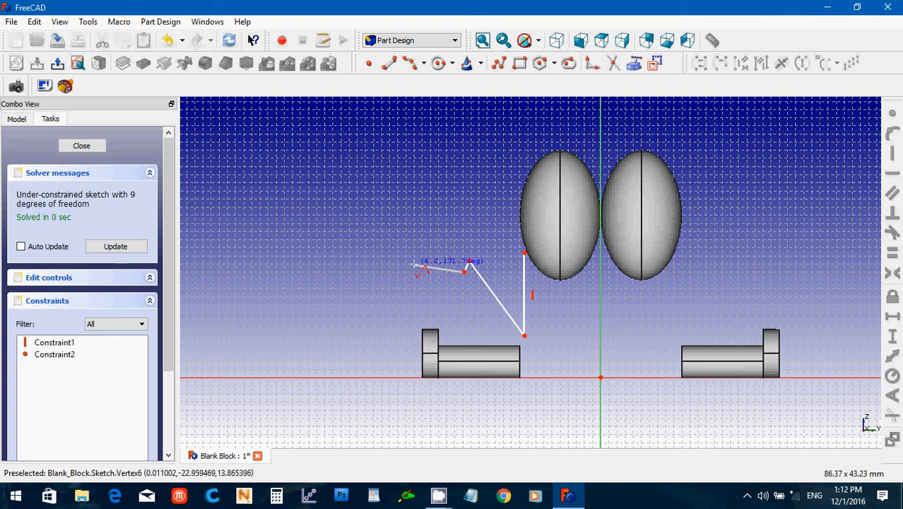
click(415, 263)
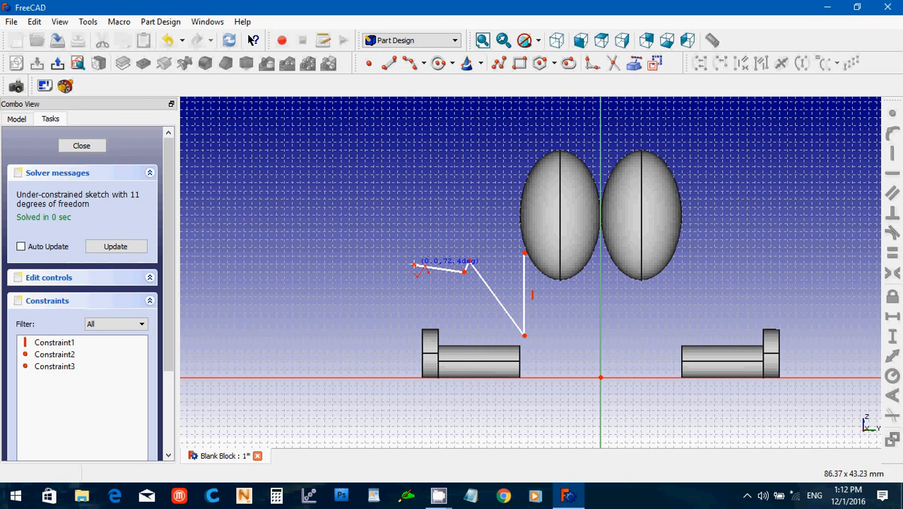
- Delete the polyline's outermost segment and move the remaining short segment's points to reshape the notch
key(Escape)
click(443, 275)
key(Delete)
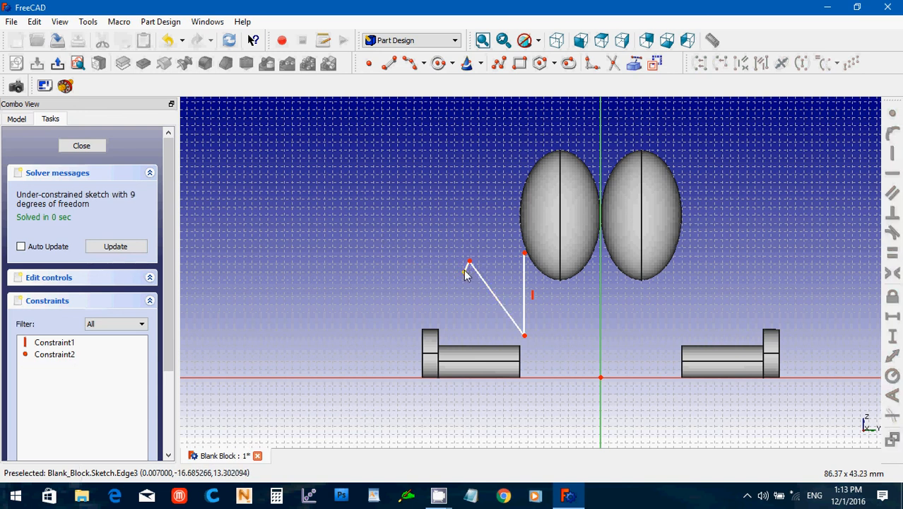
mouse_move(465, 271)
mouse_down()
mouse_move(464, 288)
mouse_move(479, 270)
mouse_up()
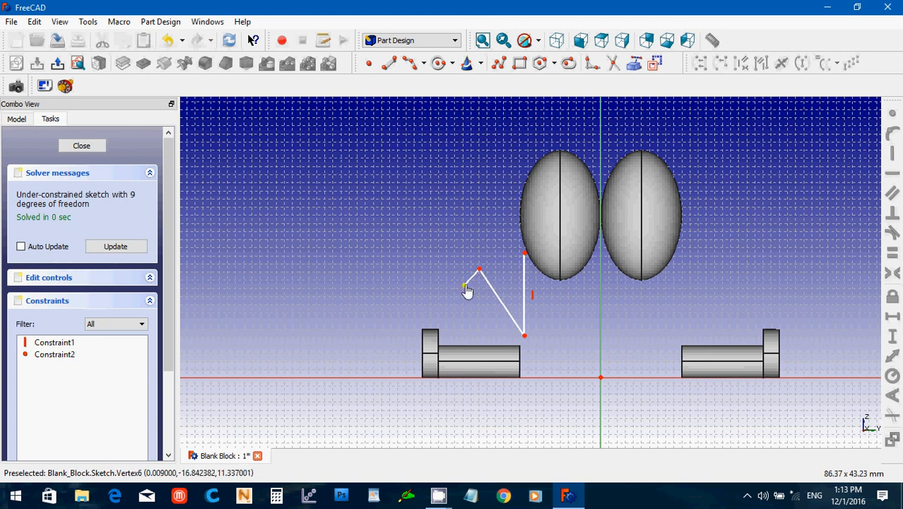
- Continue the polyline from the notch's free end with a rising segment of about 4 mm and a near-horizontal segment going outward
click(498, 63)
click(467, 284)
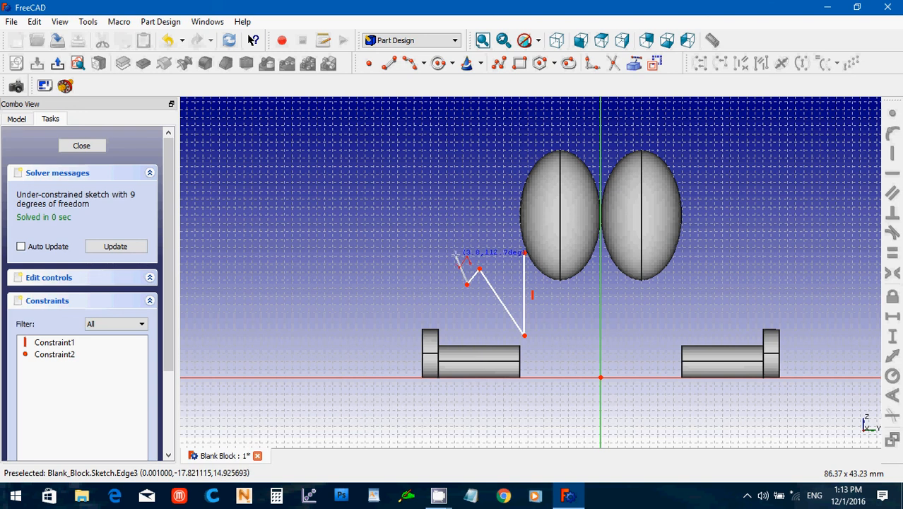
click(456, 252)
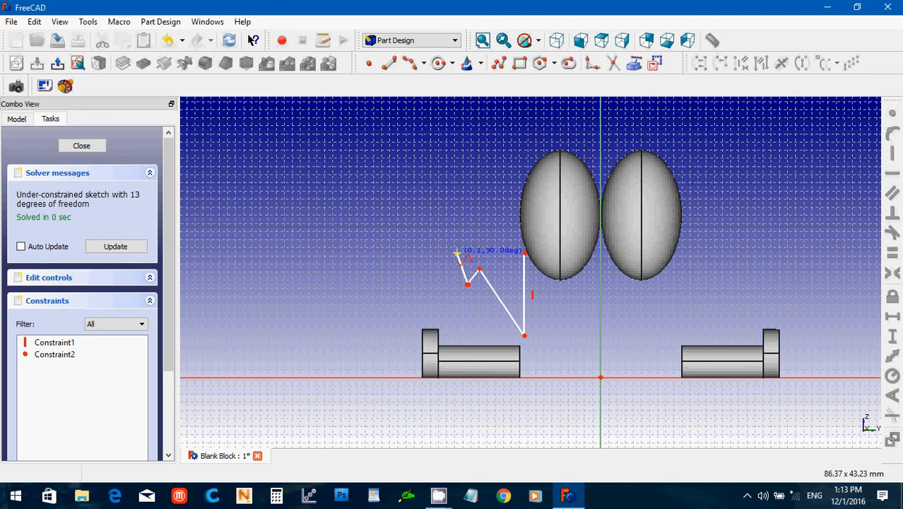
click(418, 249)
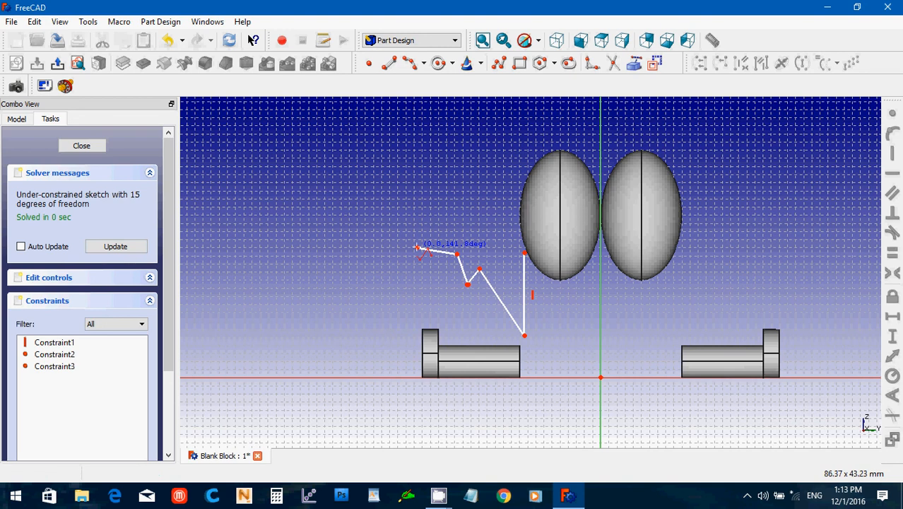
key(Escape)
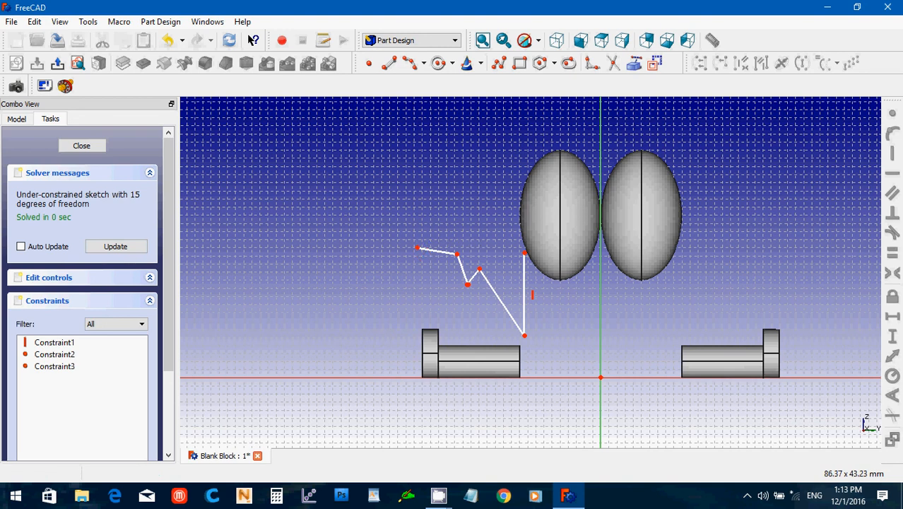
- Draw a three-point arc bulging outward from the polyline's outer end, plus a second arc over the top to about Y -15, Z 20 mm
click(413, 65)
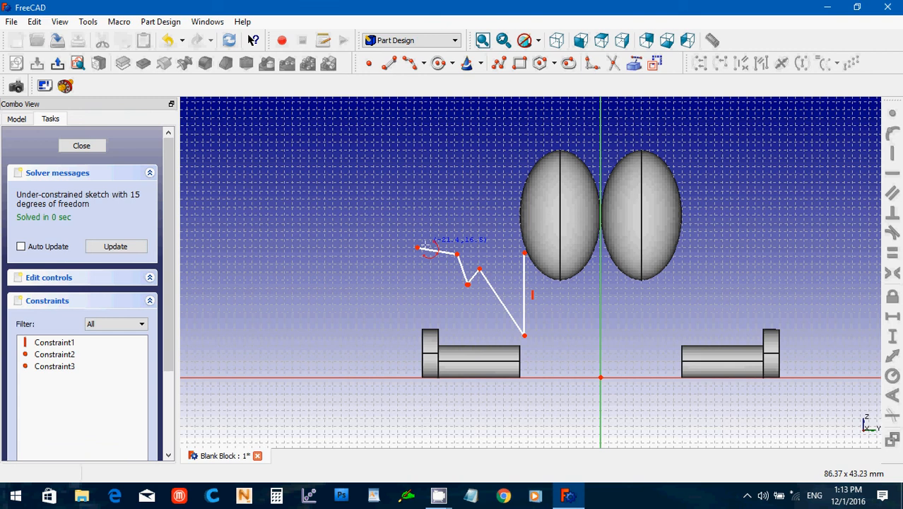
click(415, 245)
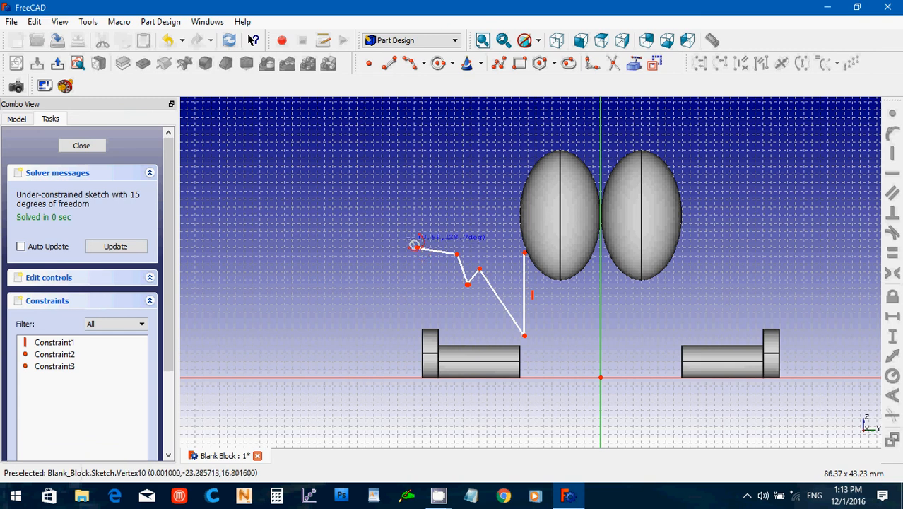
click(414, 209)
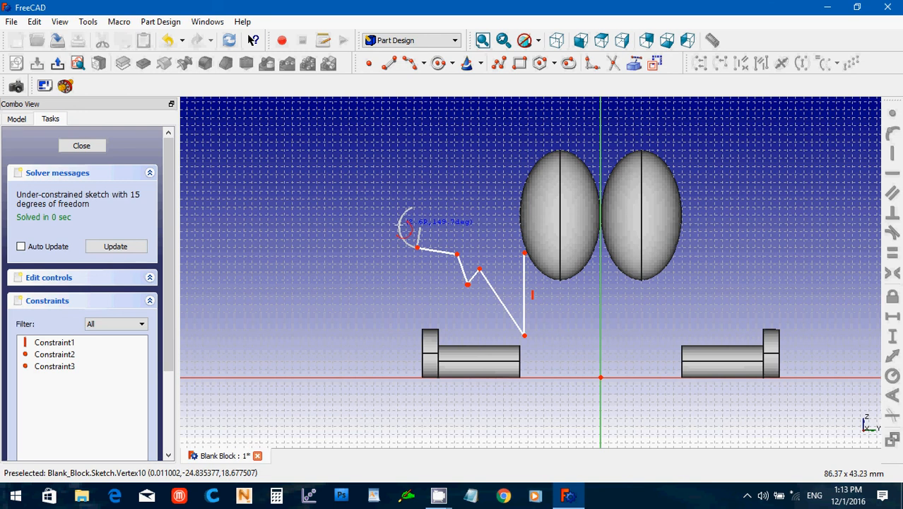
click(417, 247)
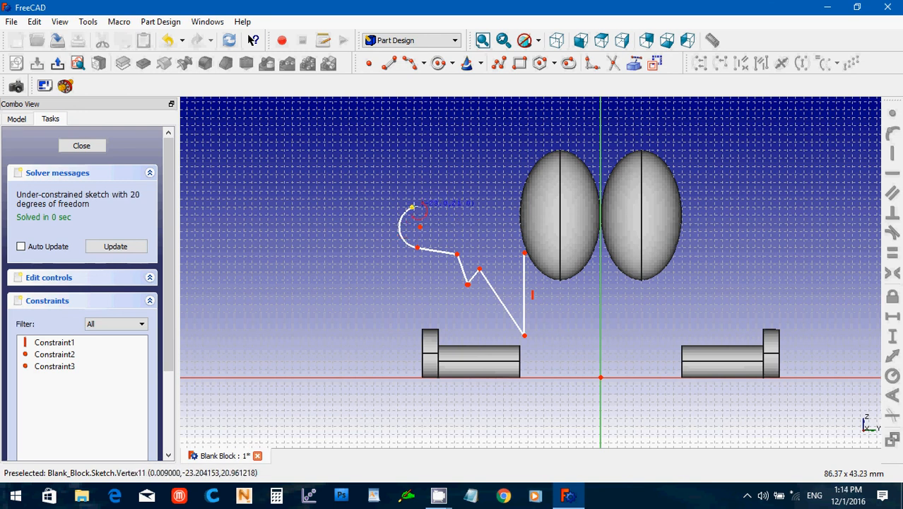
click(412, 207)
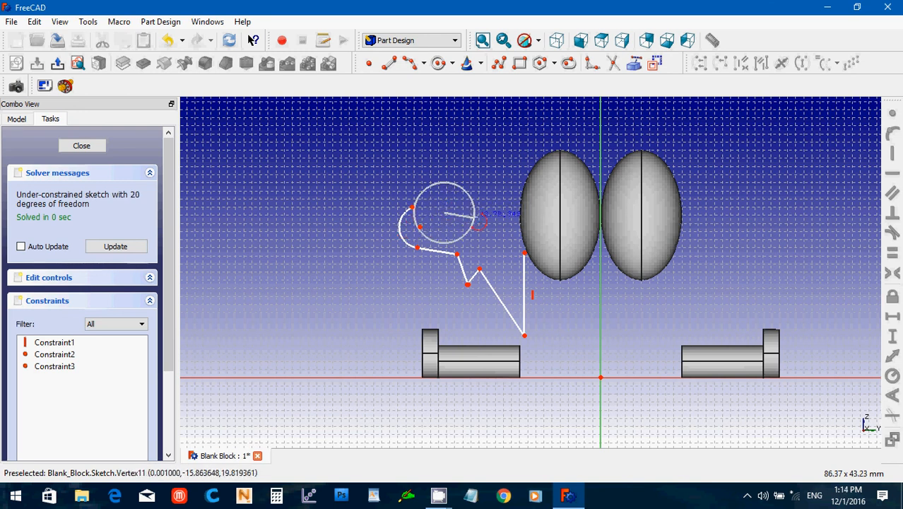
click(479, 215)
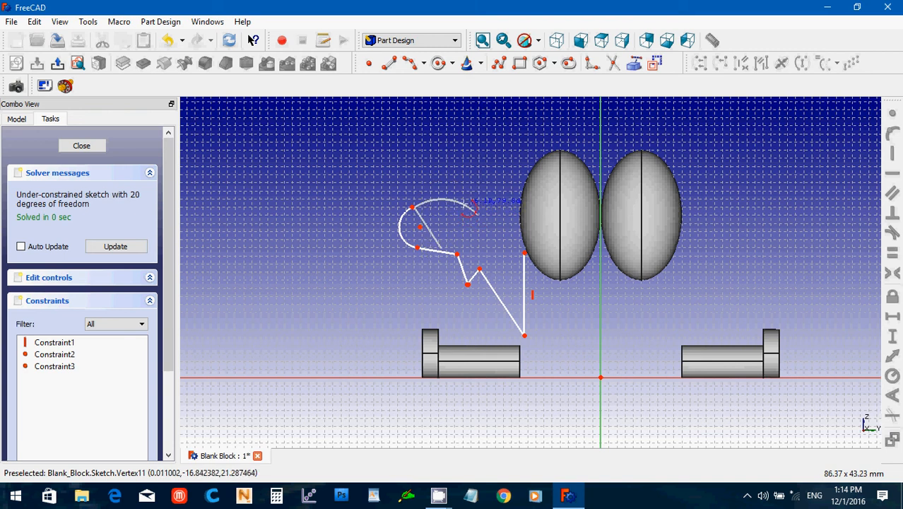
click(475, 212)
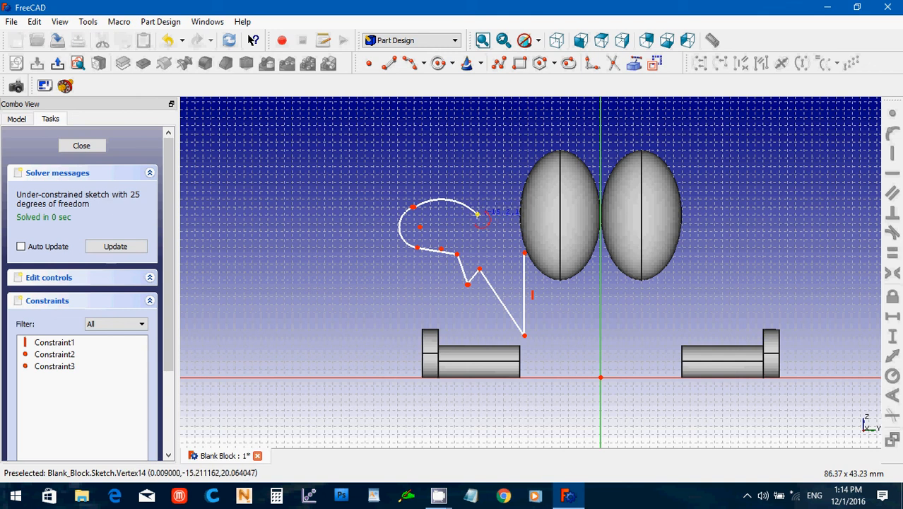
- Add three more arcs, rising to a tip at about Y -12, Z 23 mm and curving back down to the vertical line's upper end
click(478, 213)
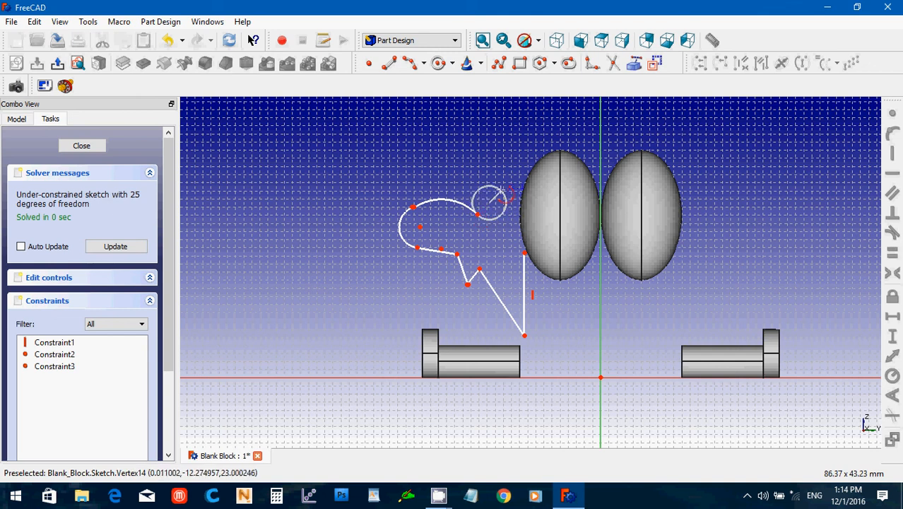
click(503, 196)
click(501, 194)
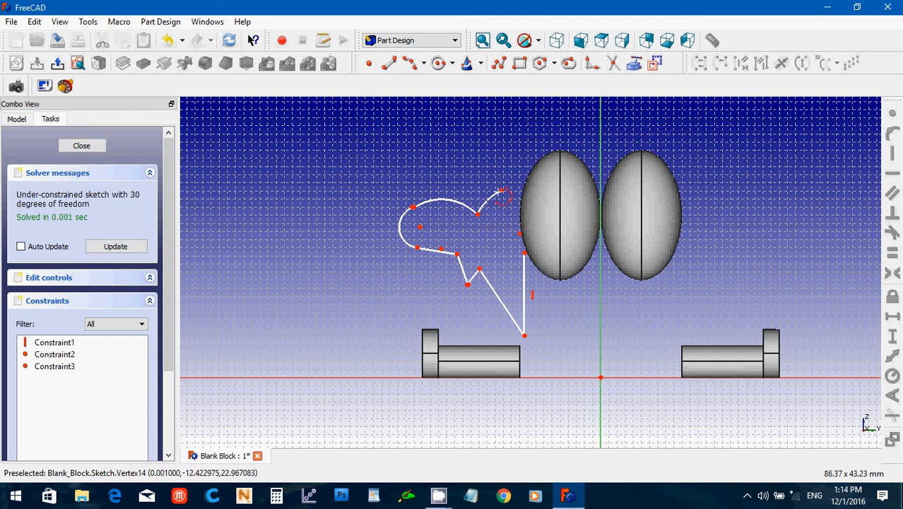
click(501, 192)
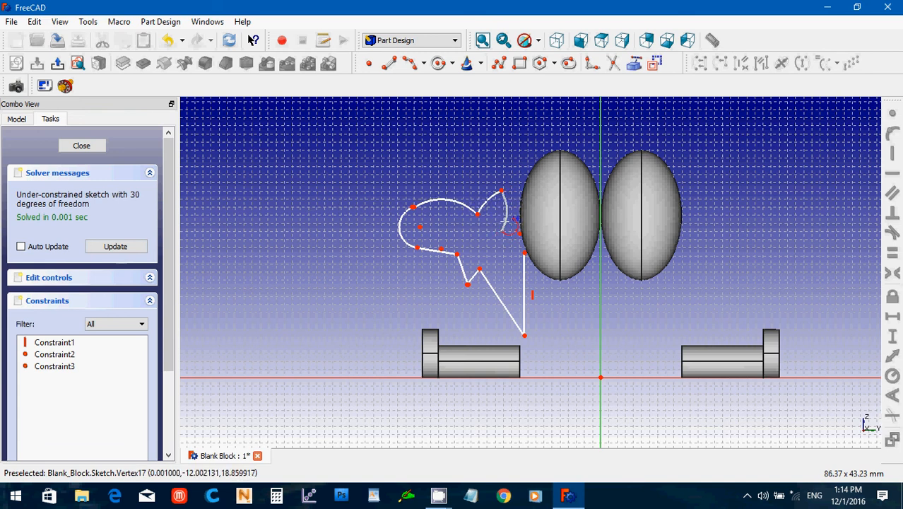
click(501, 231)
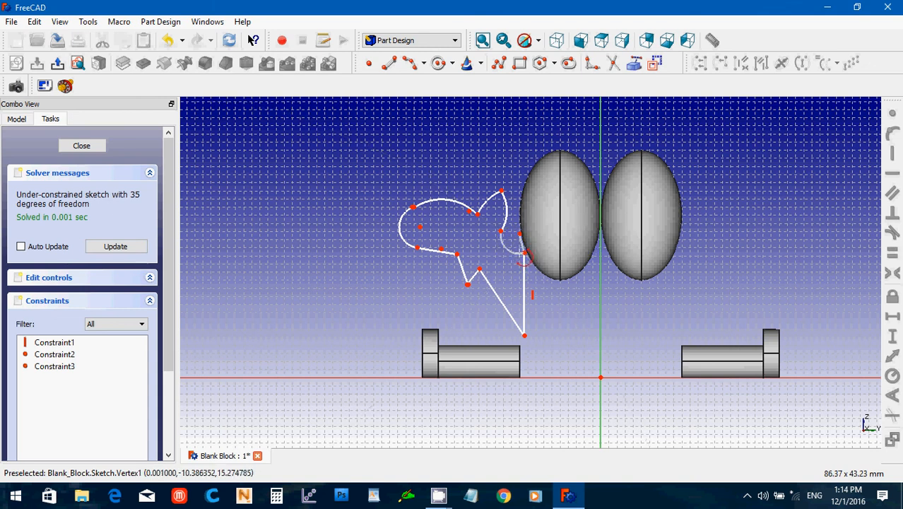
click(524, 254)
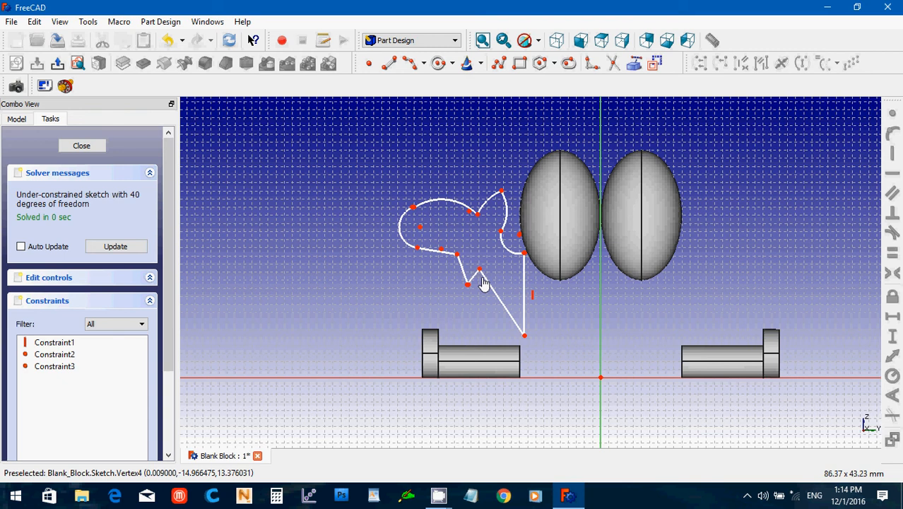
- Close the sketch and select it in the Blank Block model tree
key(Escape)
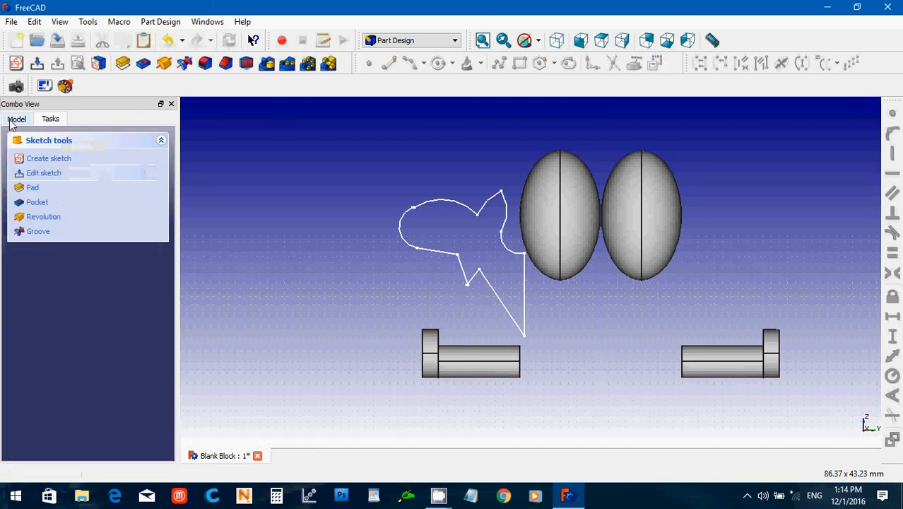
click(13, 120)
click(67, 223)
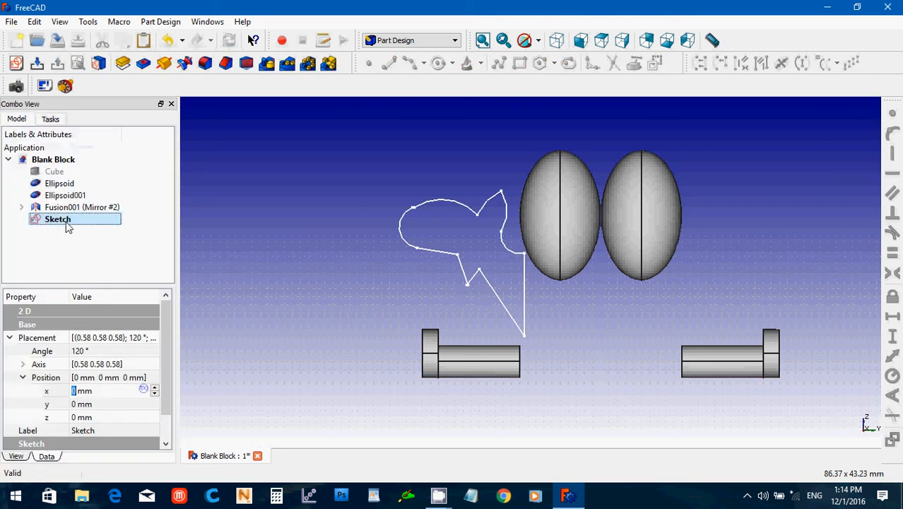
- Reopen the profile sketch and make the line endpoints at the notch's lower tip coincident
double_click(66, 224)
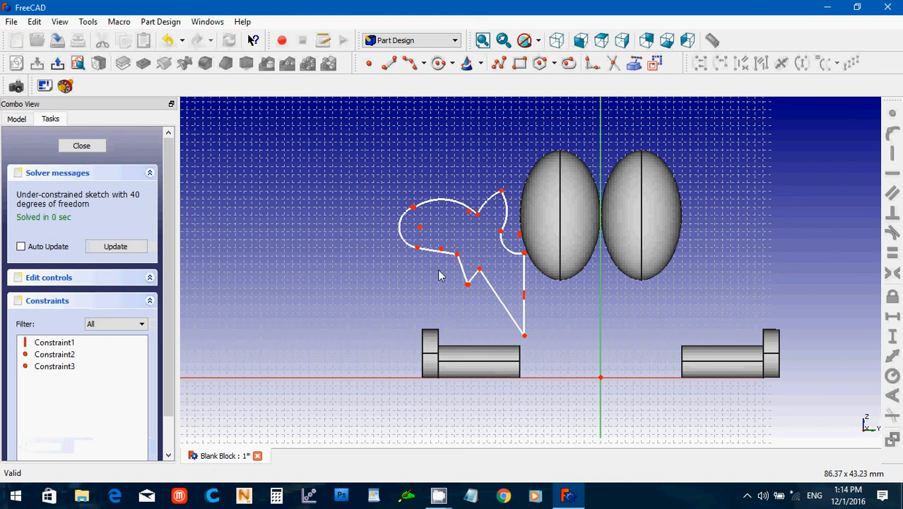
mouse_move(439, 275)
mouse_down()
mouse_move(484, 309)
mouse_move(478, 312)
mouse_up()
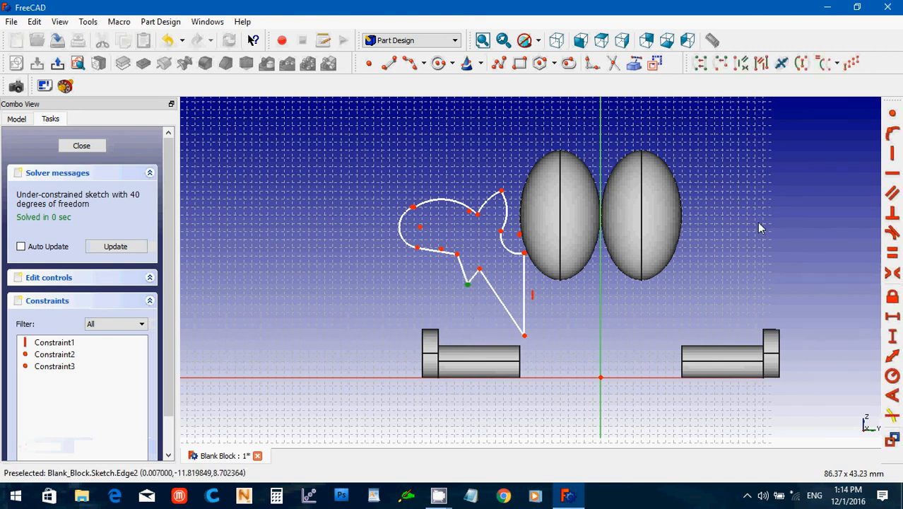
click(891, 113)
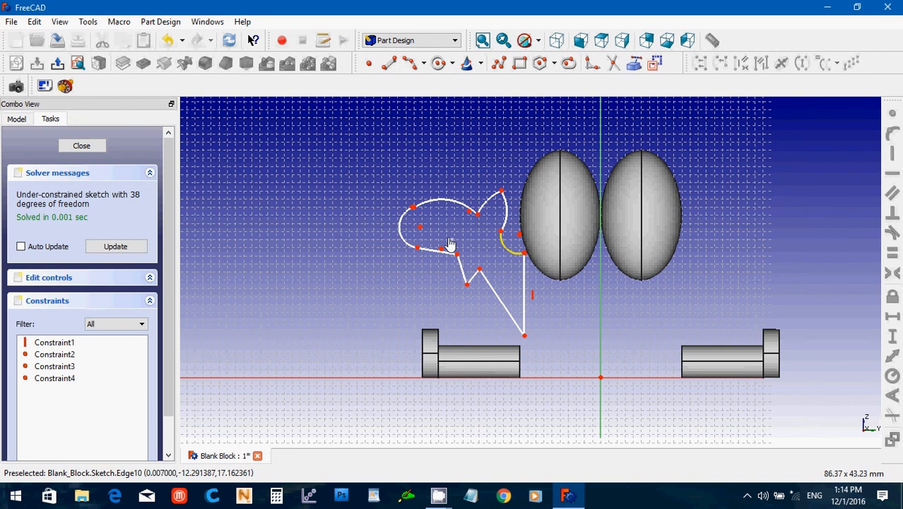
- Make the overlapping endpoints coincident at both ends of the profile's outermost bulging arc
click(460, 264)
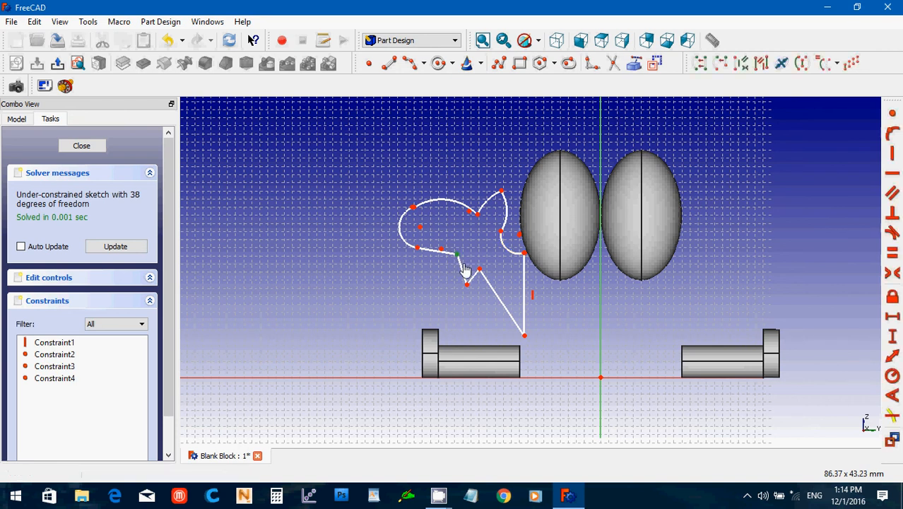
scroll(465, 268, up, 3)
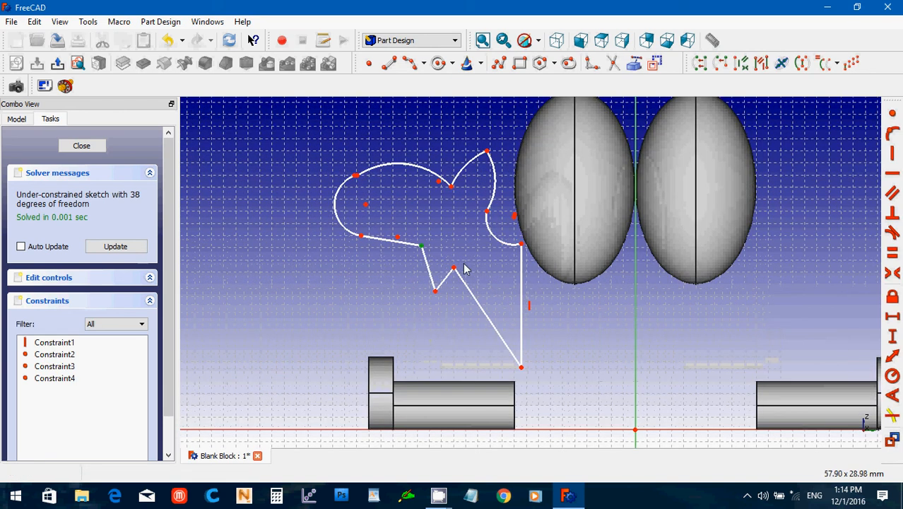
click(379, 270)
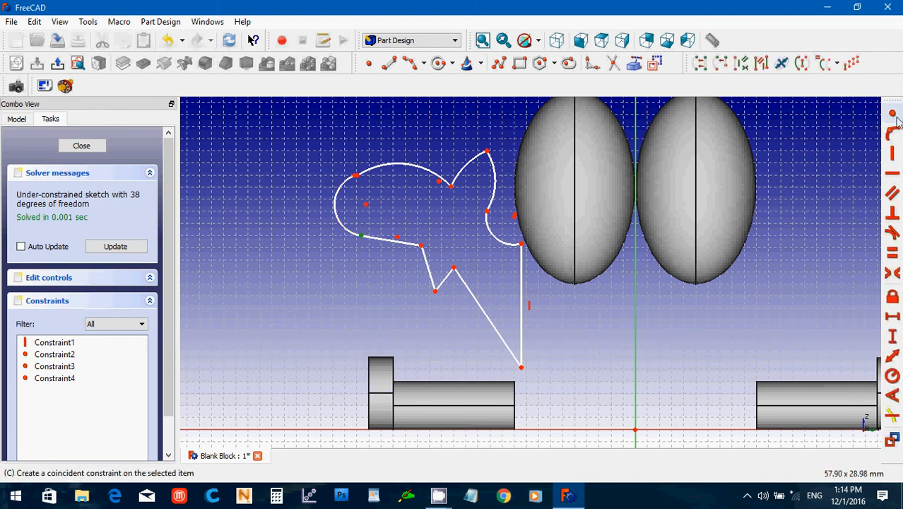
click(892, 113)
click(354, 173)
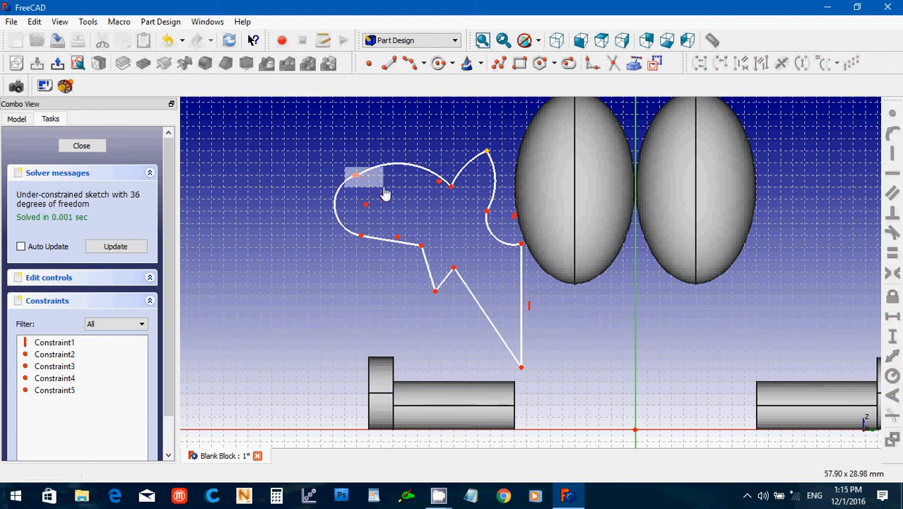
click(892, 114)
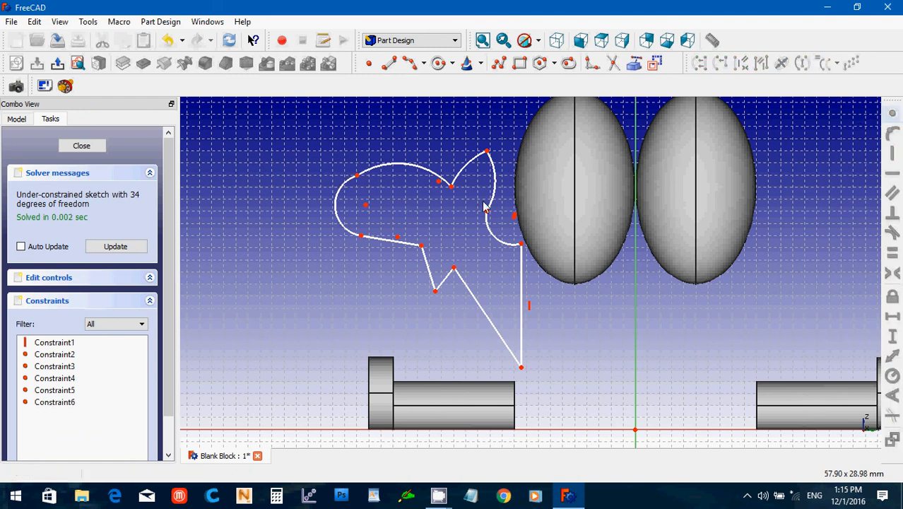
- Add coincident constraints at the valley between the top arc and the rising arc, and at the profile's pointed tip
click(449, 185)
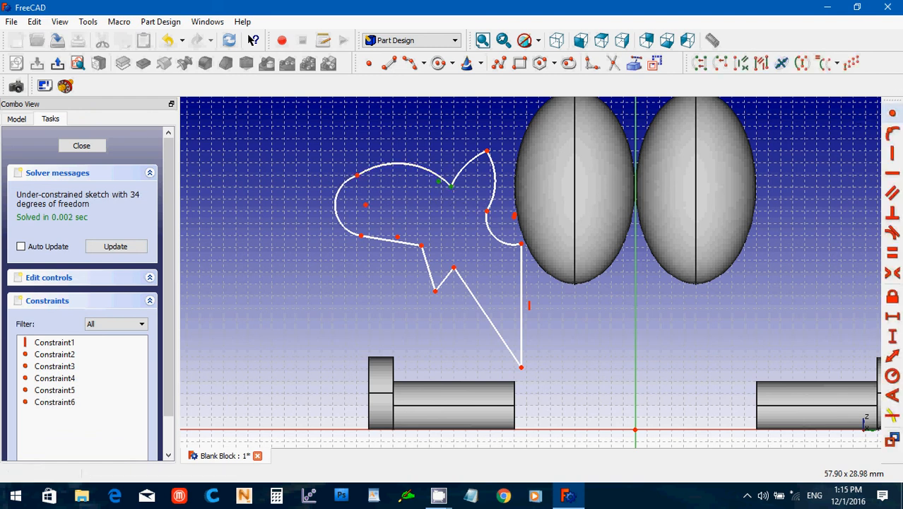
click(892, 113)
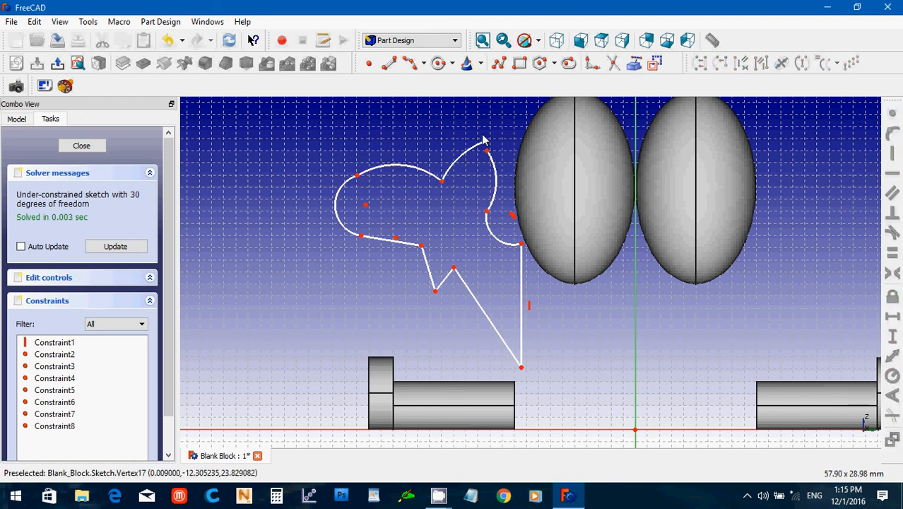
click(487, 142)
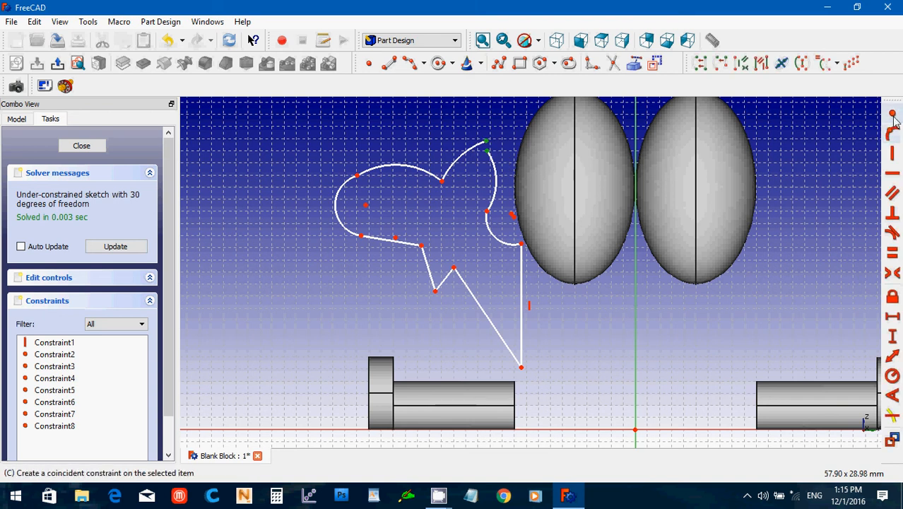
click(892, 114)
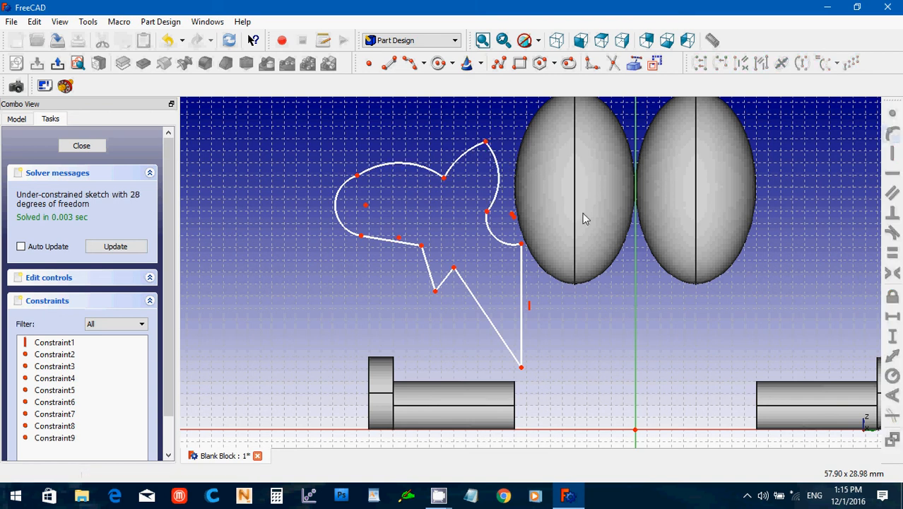
- Make the lower inner arc's endpoints coincident with the arc above it and with the vertical line's upper end
click(487, 212)
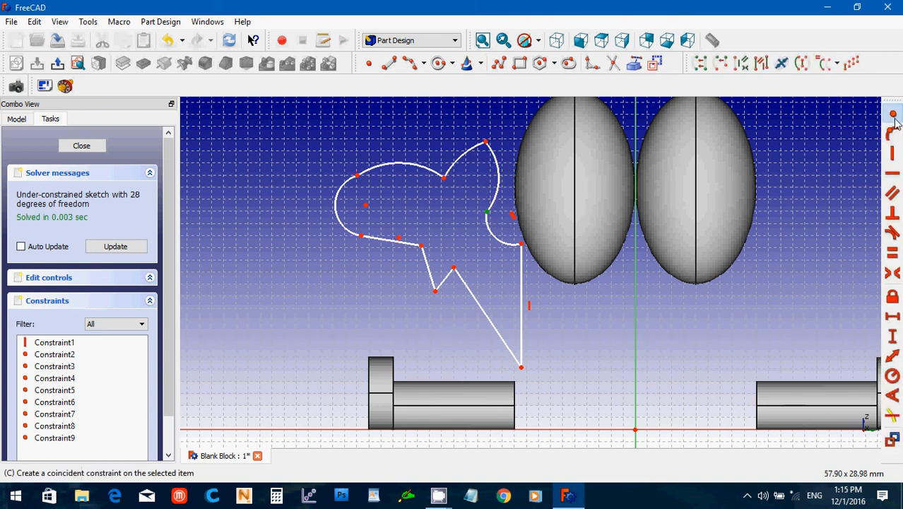
click(892, 113)
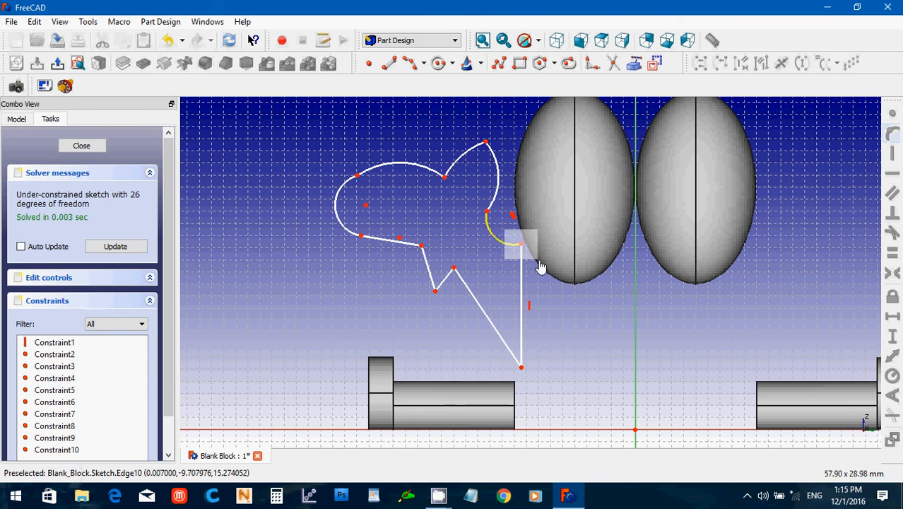
click(520, 244)
click(894, 117)
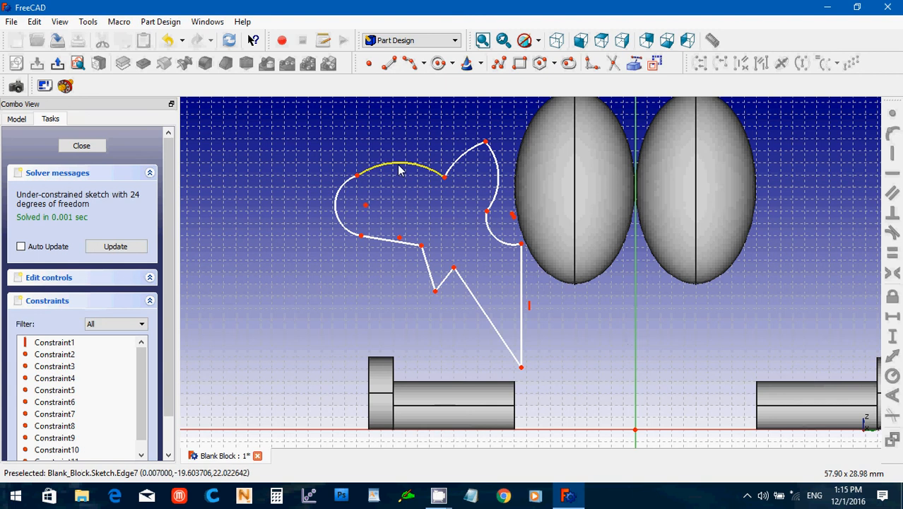
- Reshape the profile by moving the top arc slightly down and the arc below the pointed tip slightly outward
drag(399, 170, 400, 176)
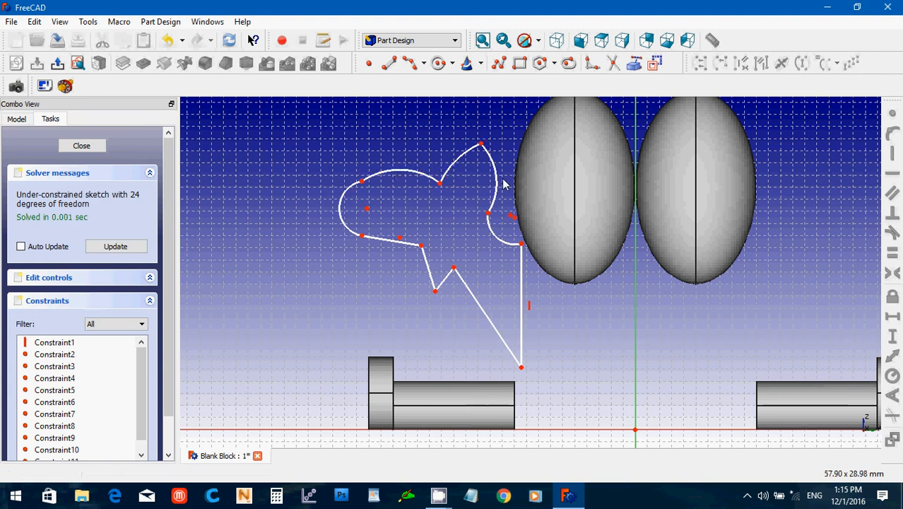
drag(498, 190, 489, 193)
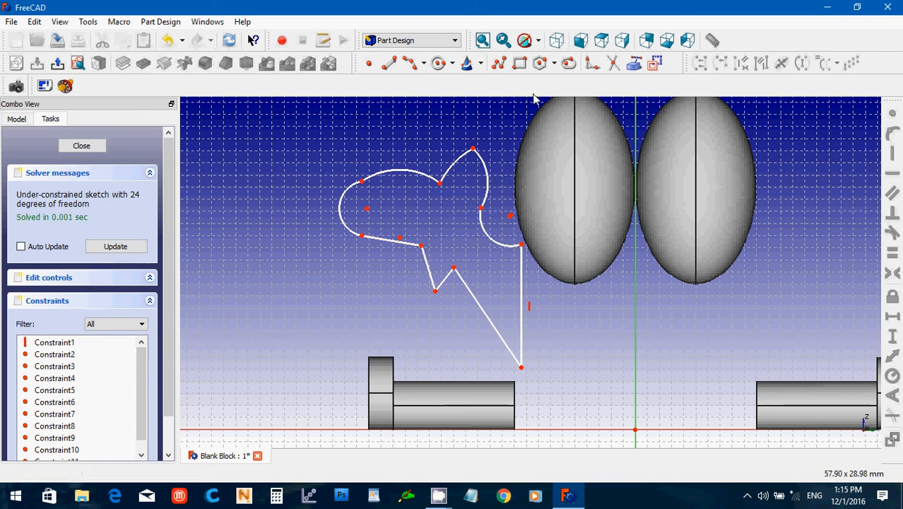
- Fillet the notch's lower tip and enlarge the rounding by moving the fillet's endpoints
click(591, 63)
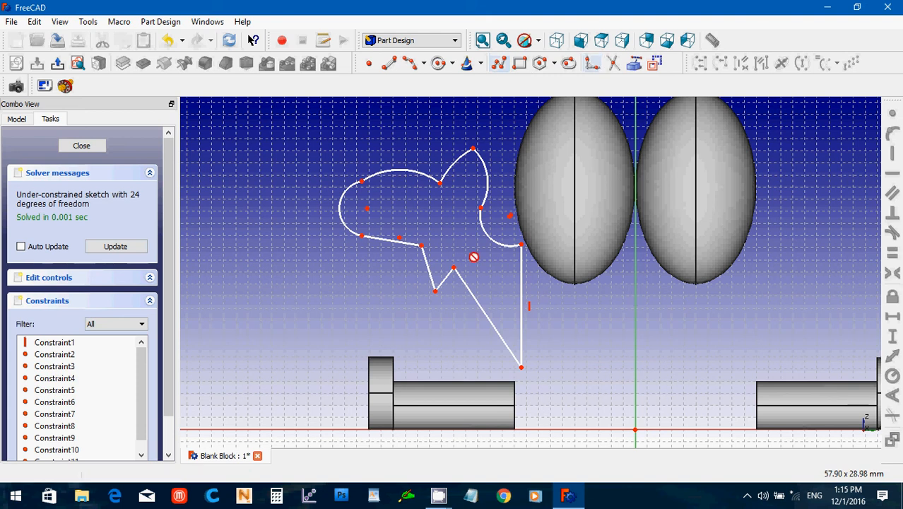
click(435, 292)
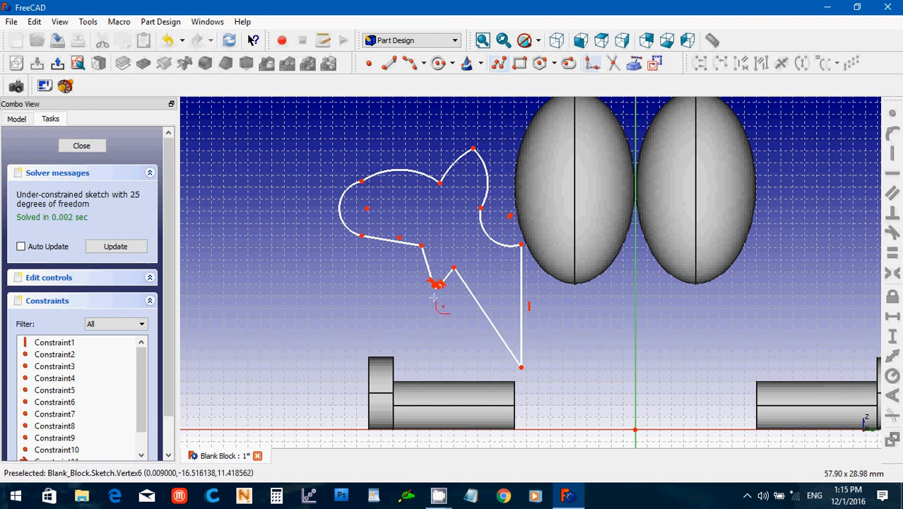
scroll(435, 298, up, 5)
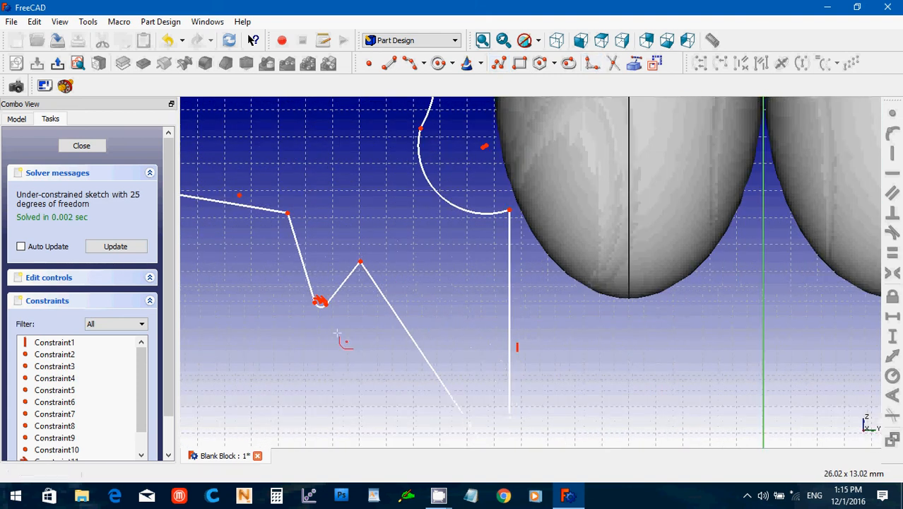
key(Escape)
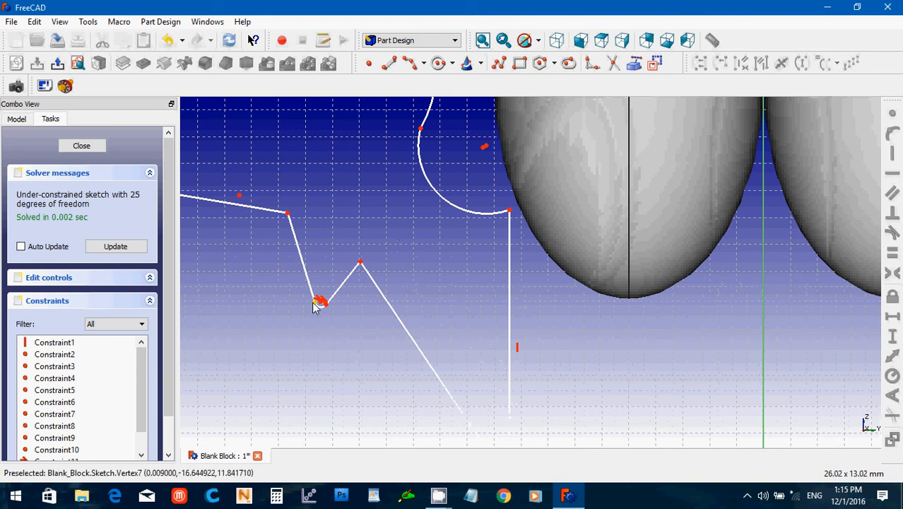
drag(315, 302, 333, 312)
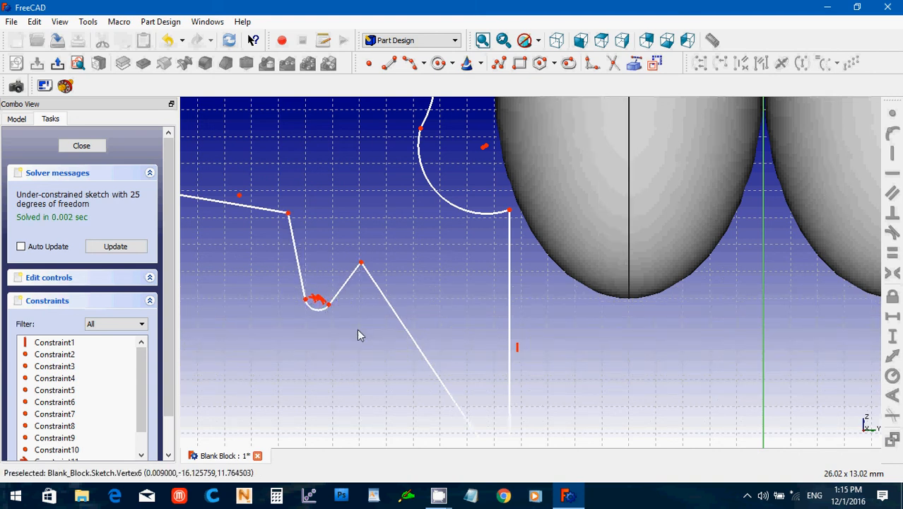
- Close the sketch and try to pad it
scroll(366, 341, down, 3)
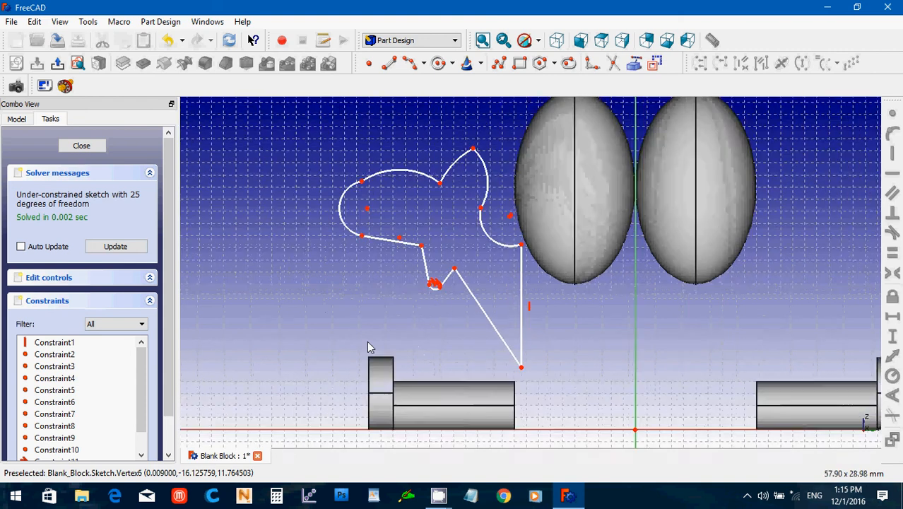
click(70, 149)
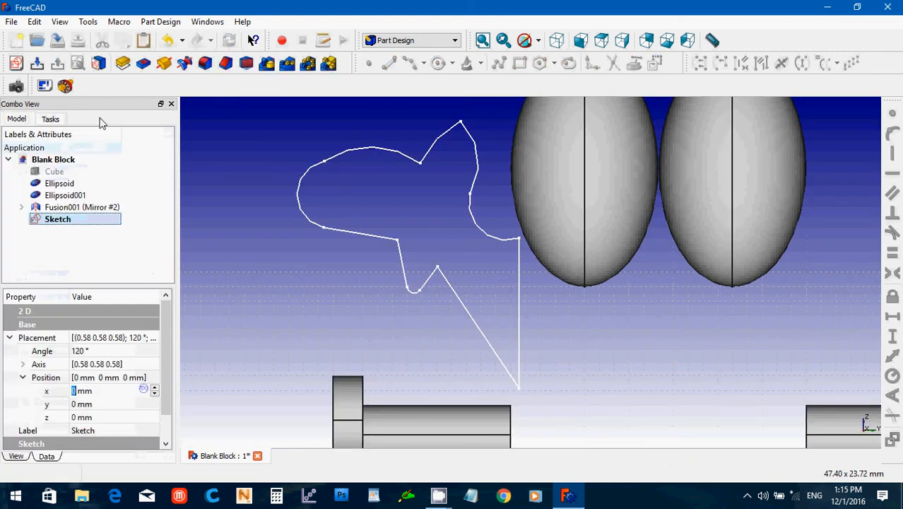
click(123, 64)
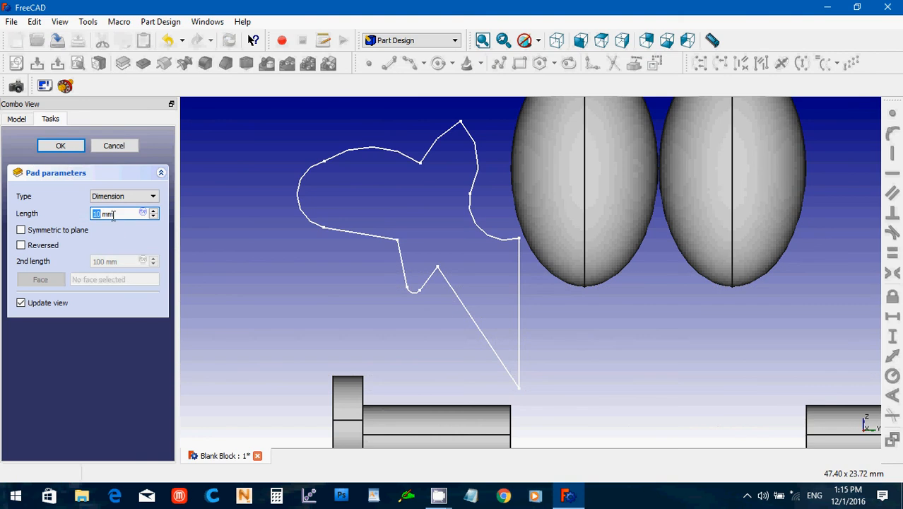
click(122, 145)
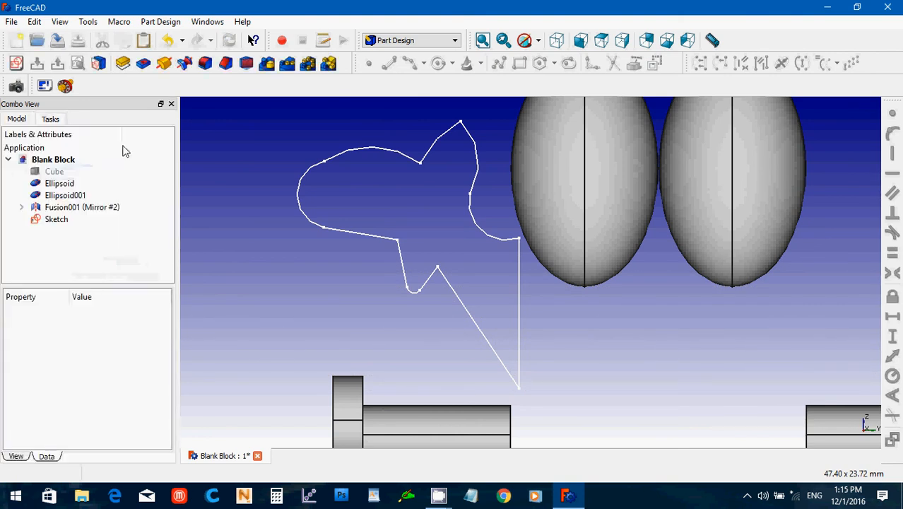
- Validate the sketch, fixing its missing coincidences at a tolerance of 0.0001 and checking for invalid constraints
click(73, 221)
click(161, 21)
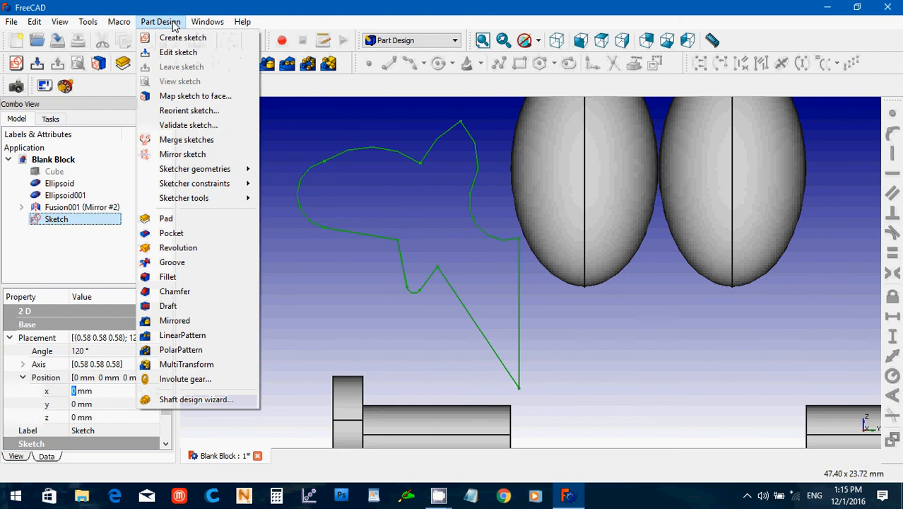
click(185, 125)
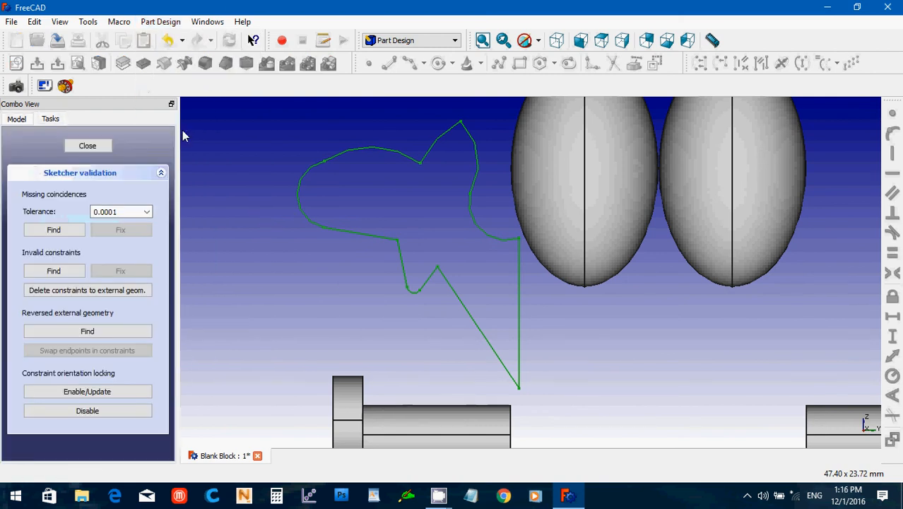
click(63, 235)
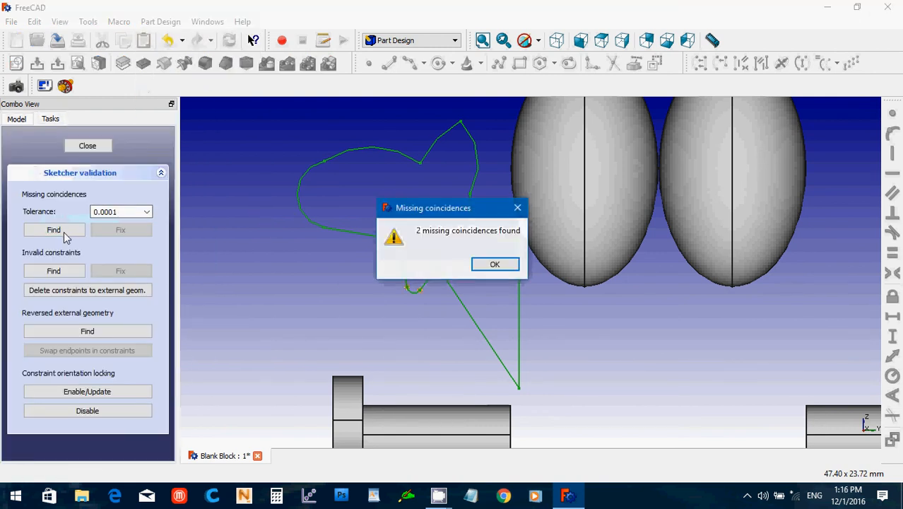
click(497, 264)
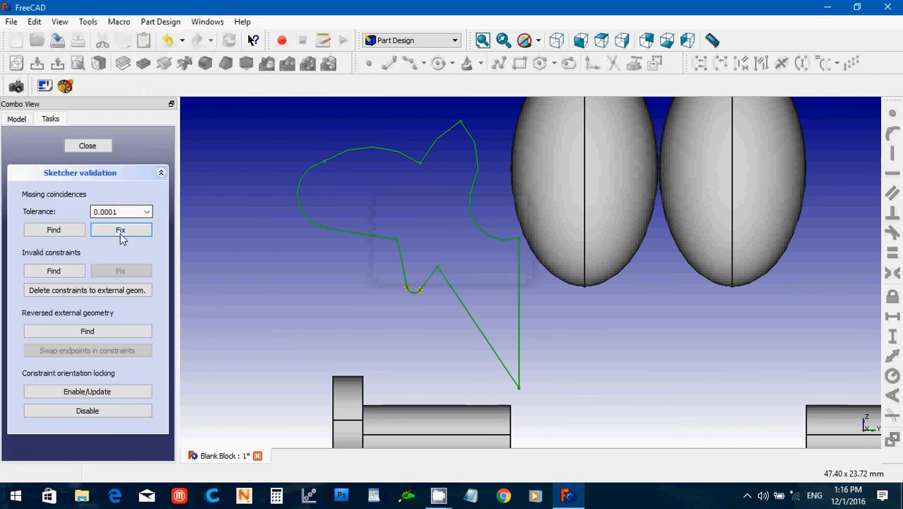
click(122, 237)
click(57, 272)
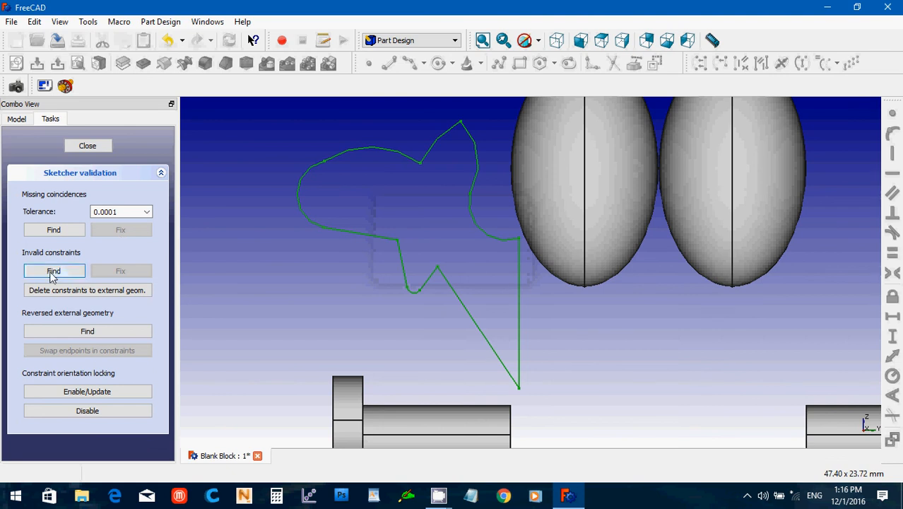
click(493, 264)
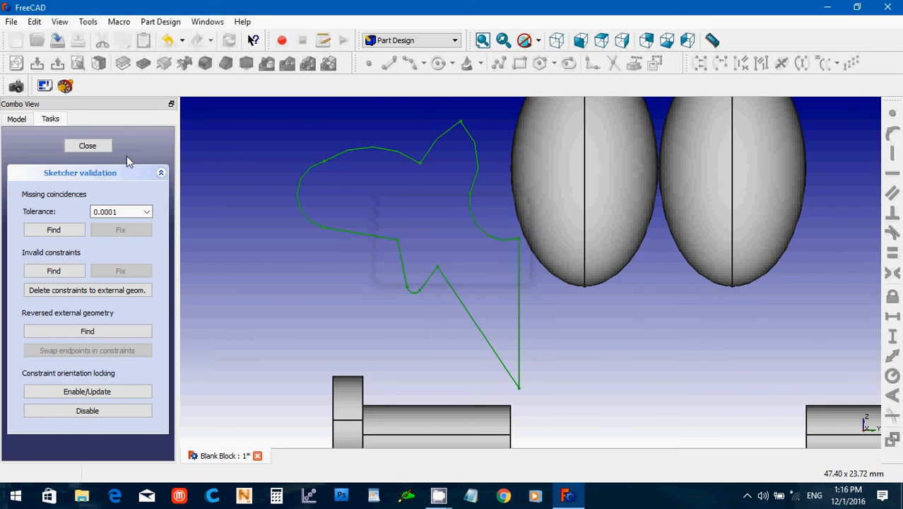
click(87, 146)
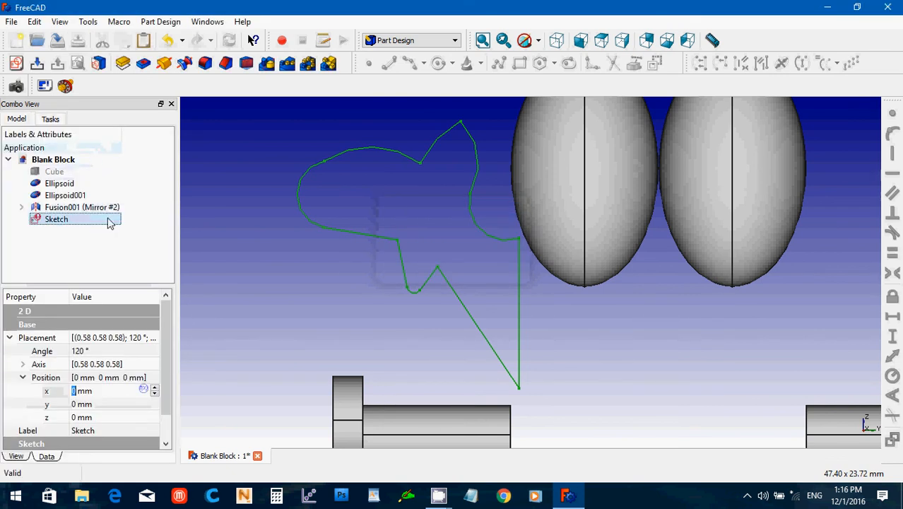
- Reopen the profile sketch and delete its redundant constraints 13 and 14
mouse_move(110, 221)
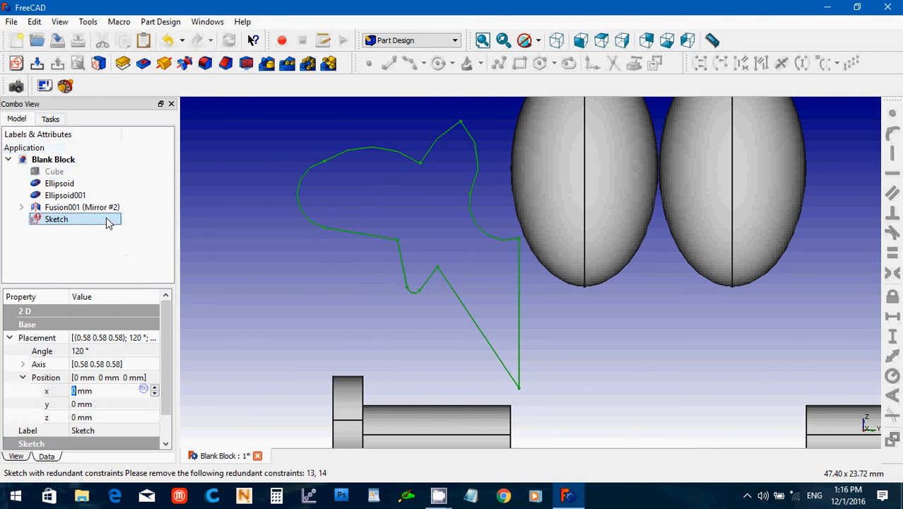
double_click(81, 224)
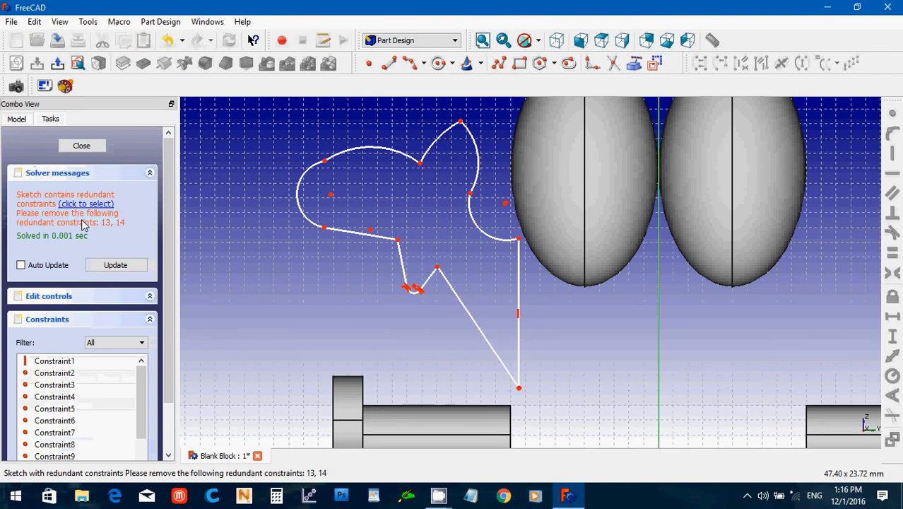
scroll(161, 297, down, 2)
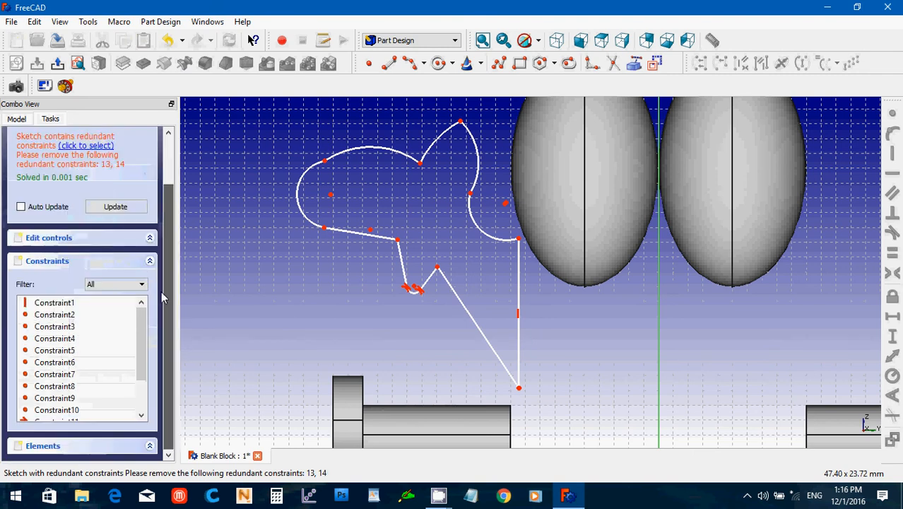
drag(138, 322, 133, 368)
click(63, 397)
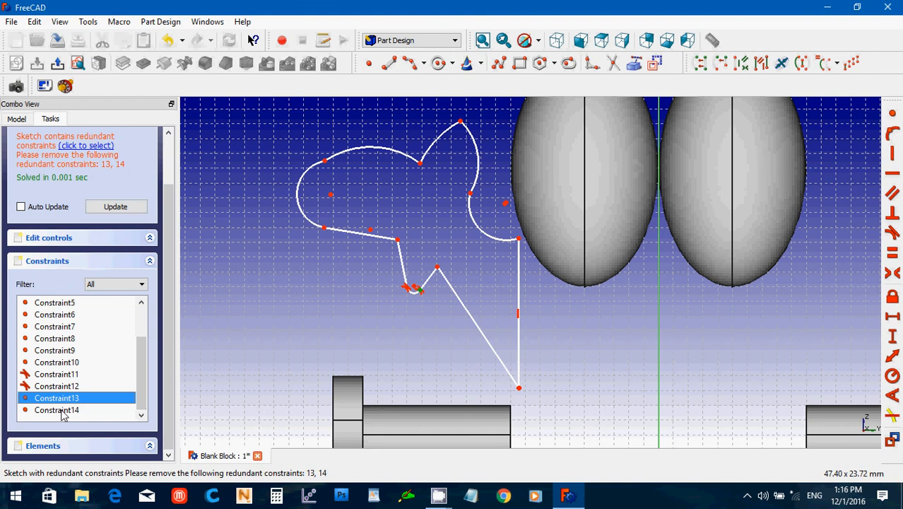
ctrl+click(62, 410)
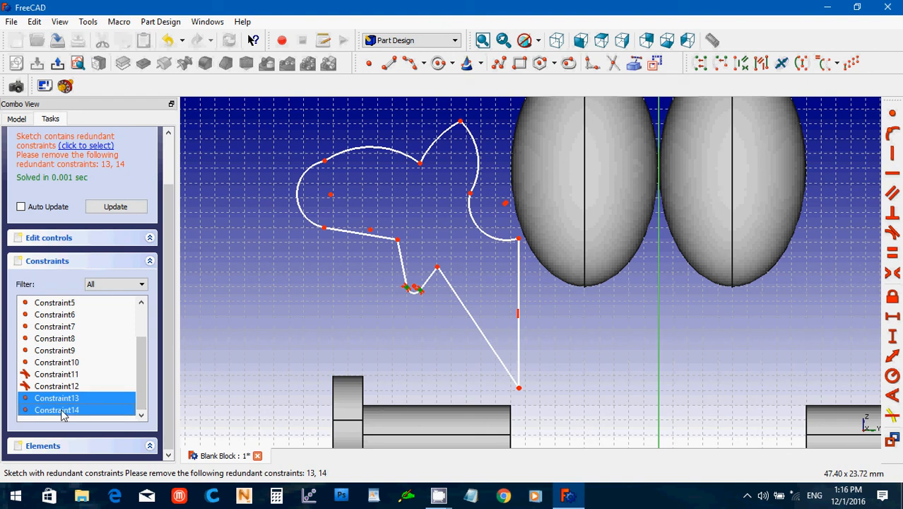
key(Delete)
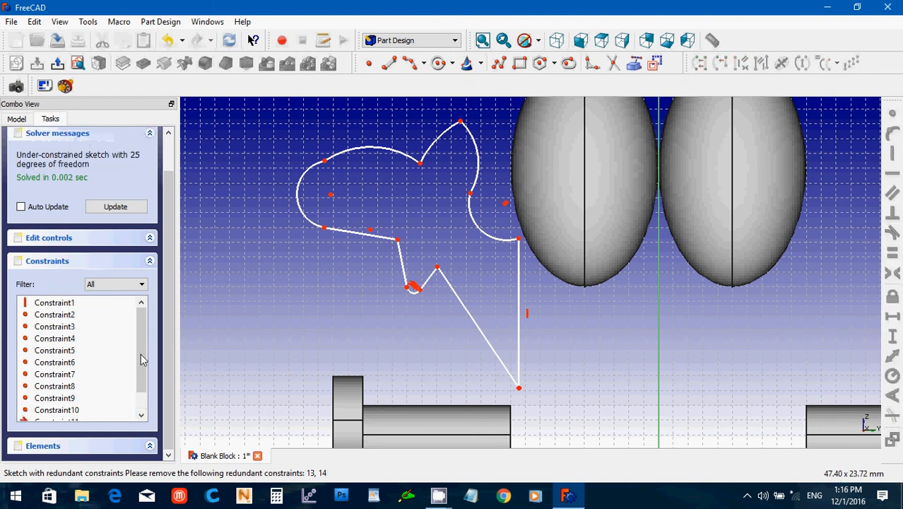
drag(170, 284, 172, 228)
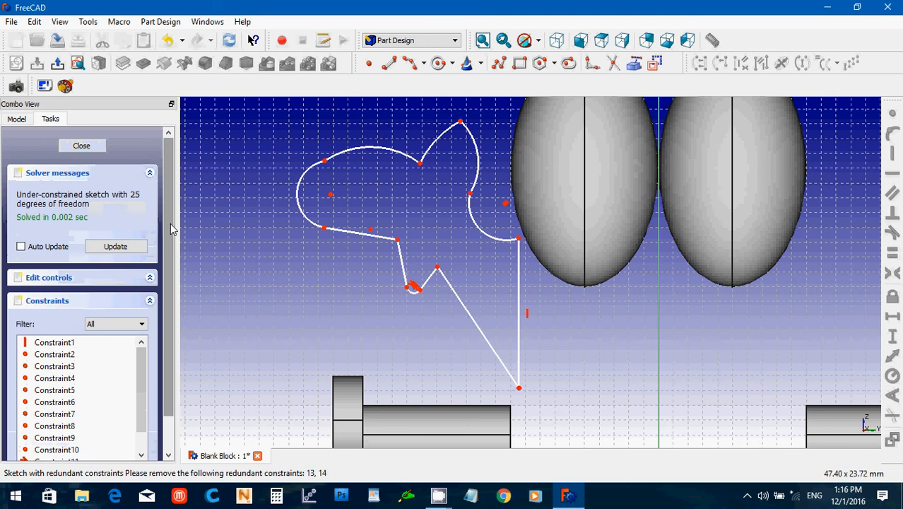
- Close the sketch and try to pad the profile without the redundant constraints
click(82, 146)
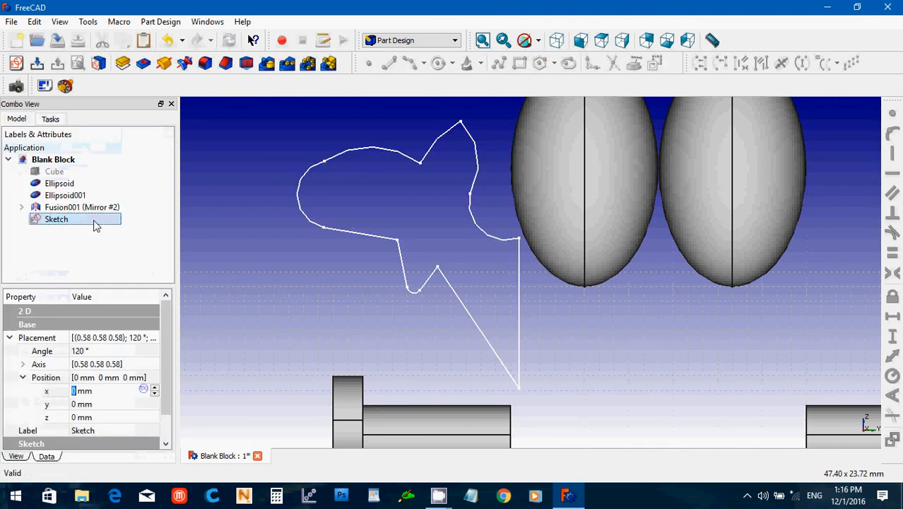
click(123, 65)
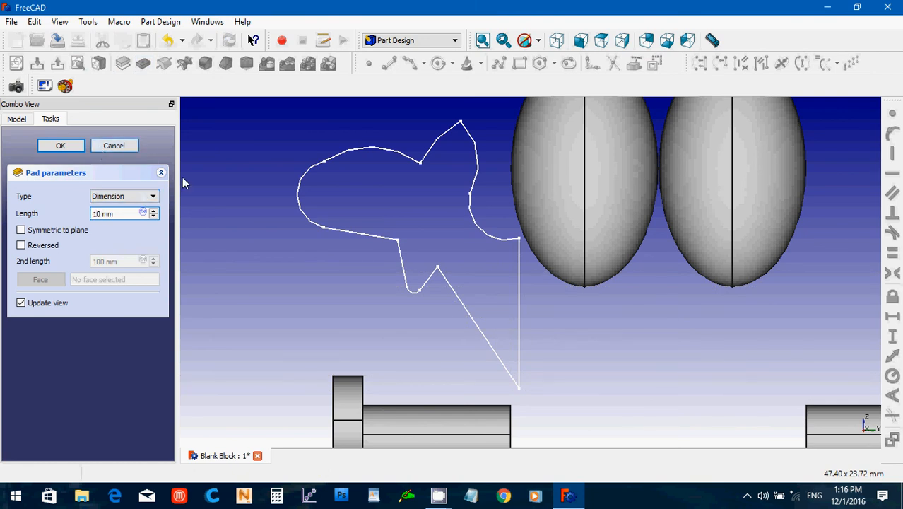
click(103, 150)
- Reopen the sketch and make the endpoints of the vertical and slanted lines coincident at the profile's lowest corner
click(61, 220)
double_click(62, 223)
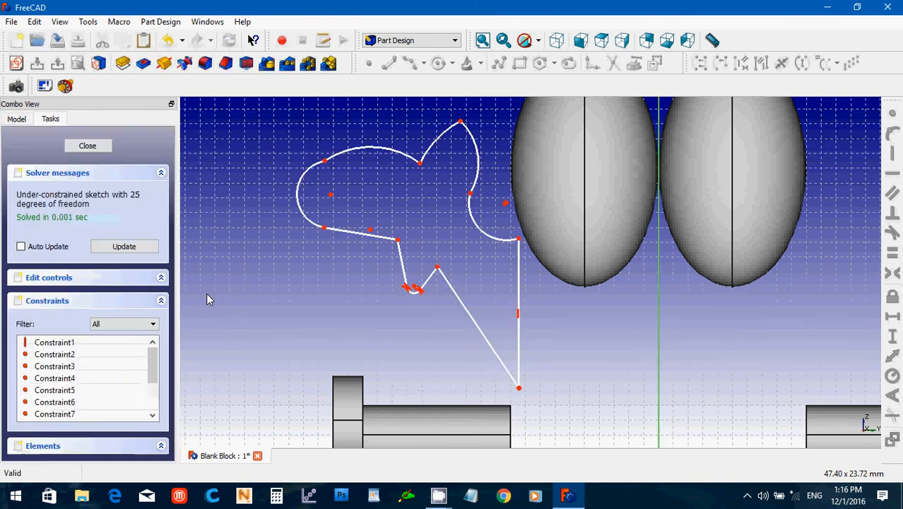
scroll(218, 306, up, 3)
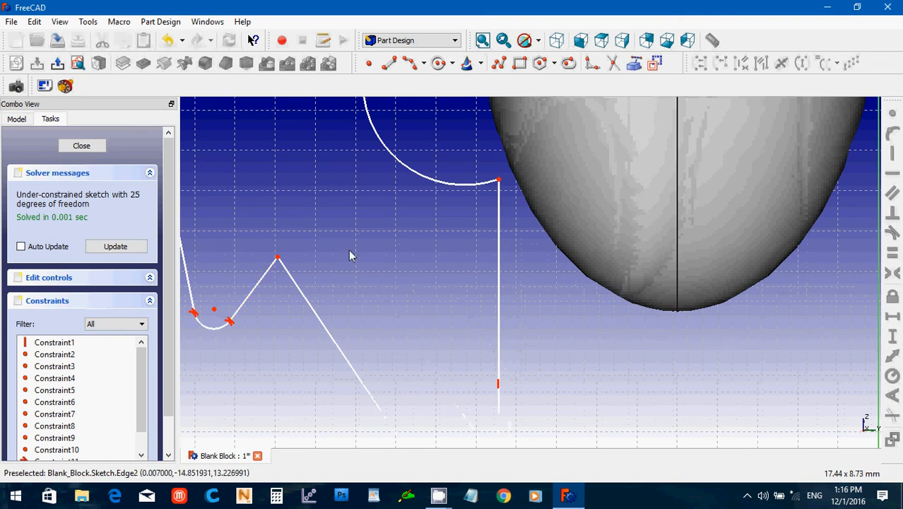
scroll(351, 256, up, 4)
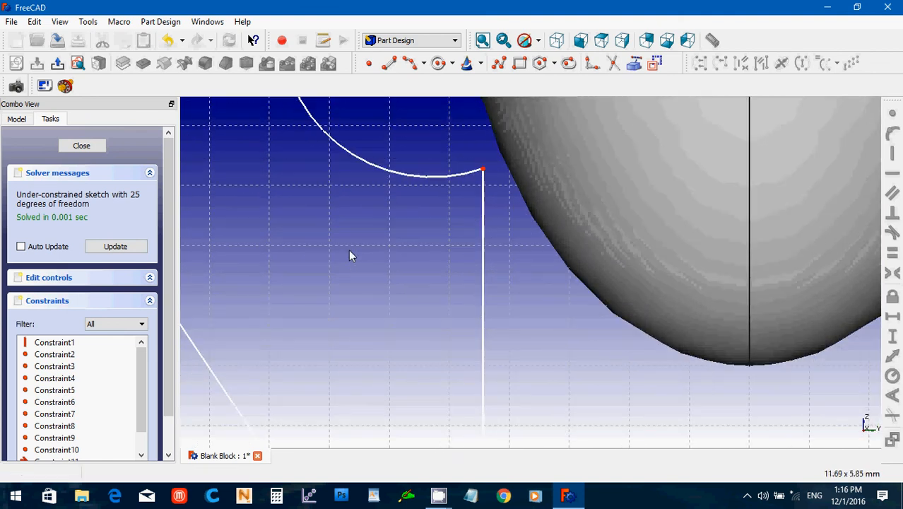
key(Down)
key(Down)
key(Down)
key(Down)
key(Down)
key(Down)
key(Down)
key(Down)
key(Down)
key(Down)
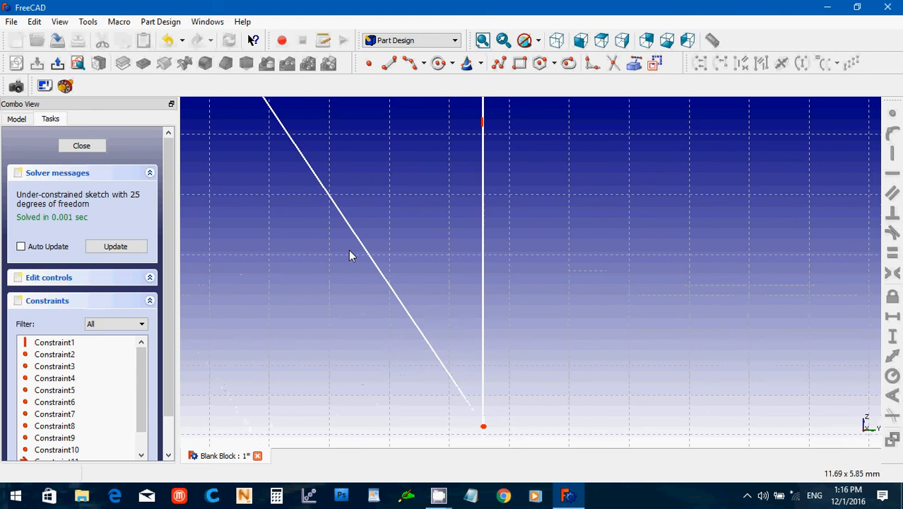
key(Down)
key(Down)
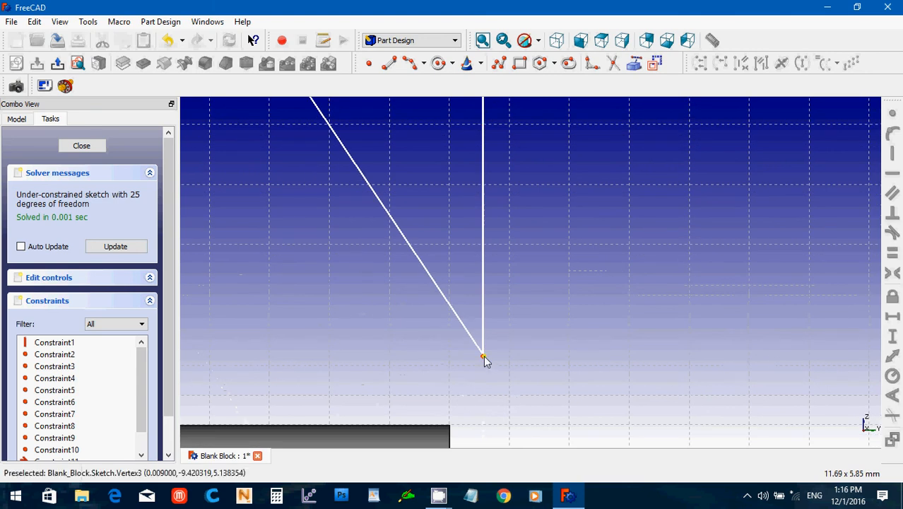
drag(425, 329, 546, 377)
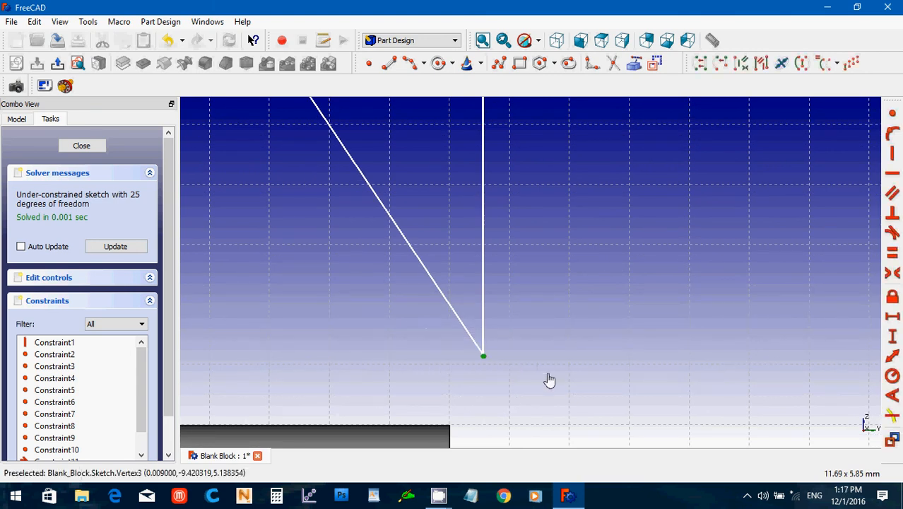
click(893, 114)
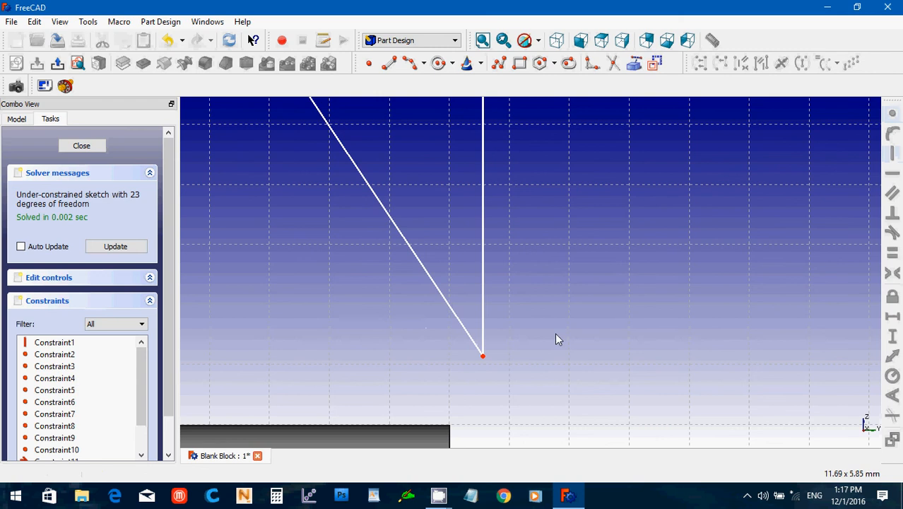
- Examine the joints between lines and arcs all around the profile outline for remaining gaps
key(Right)
key(Right)
key(Right)
key(Right)
key(Right)
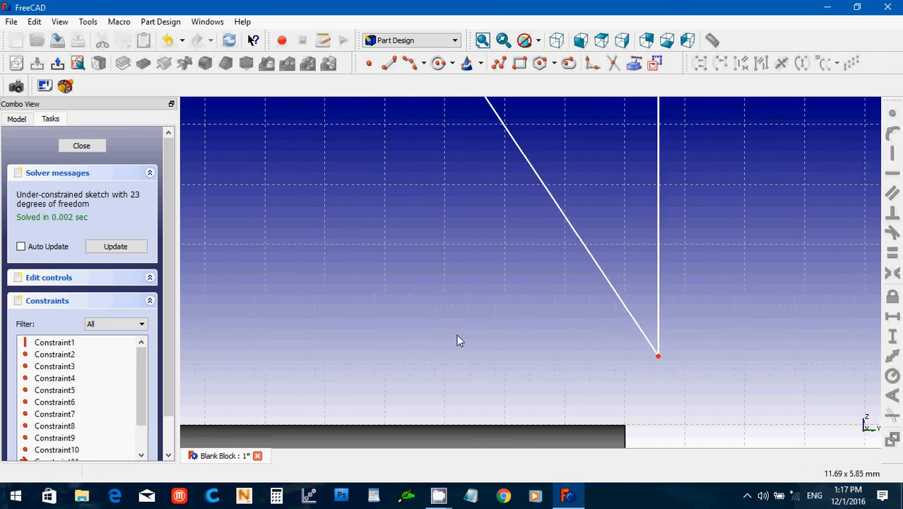
key(Down)
key(Down)
key(Down)
key(Down)
key(Down)
key(Down)
key(Down)
key(Down)
key(Down)
key(Down)
key(Right)
key(Right)
key(Right)
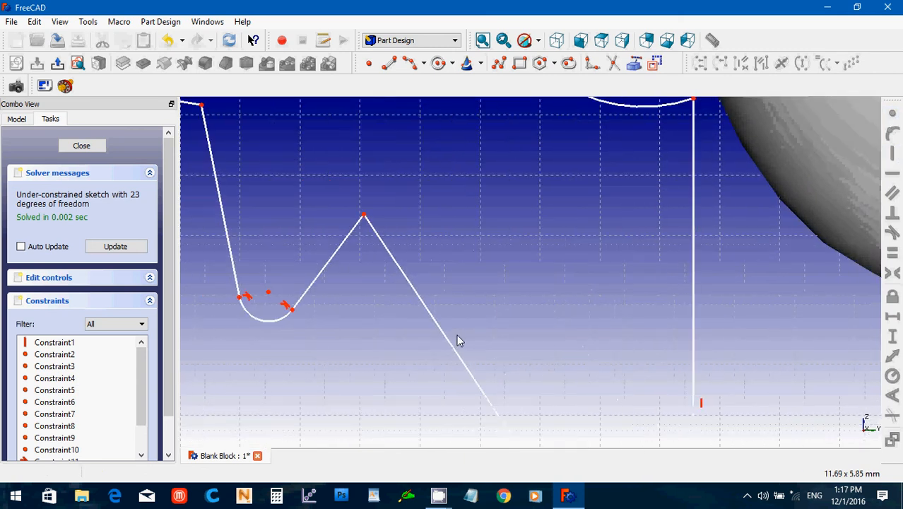
key(Right)
key(Right)
key(Right)
key(Down)
key(Down)
key(Down)
key(Down)
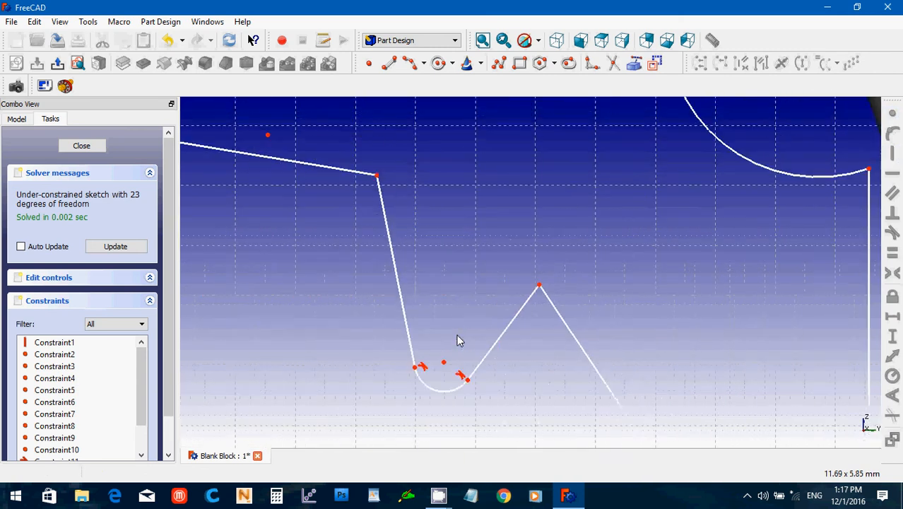
key(Down)
key(Right)
key(Right)
key(Right)
key(Right)
key(Right)
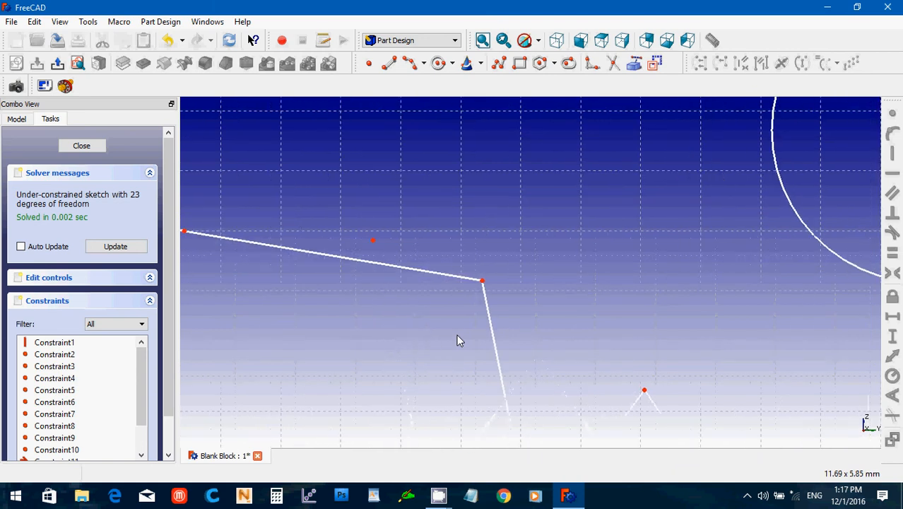
key(Left)
key(Left)
key(Left)
key(Left)
key(Left)
key(Left)
key(Left)
key(Up)
key(Up)
key(Up)
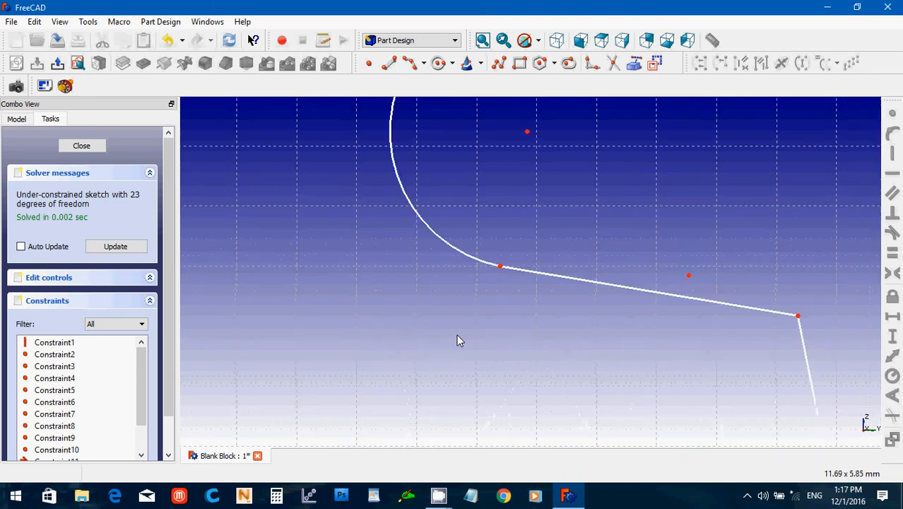
key(Up)
key(Up)
key(Up)
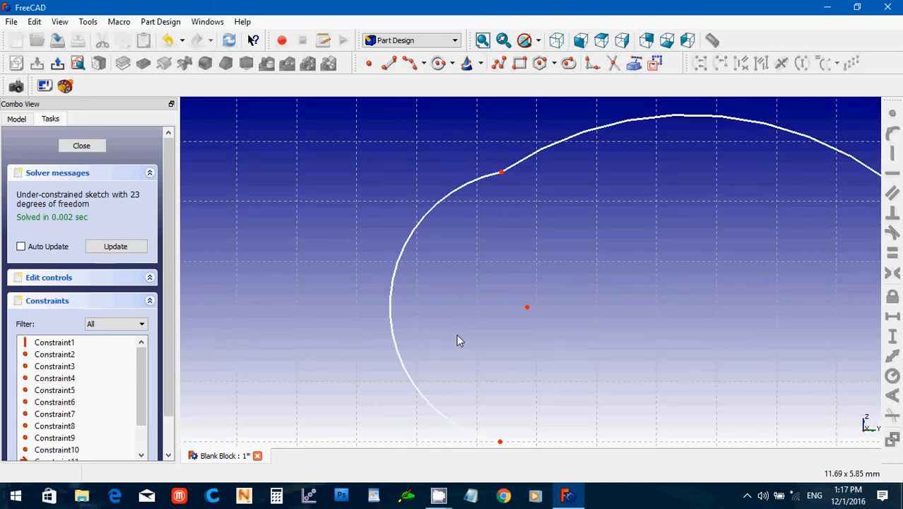
key(Right)
key(Right)
key(Right)
key(Right)
key(Right)
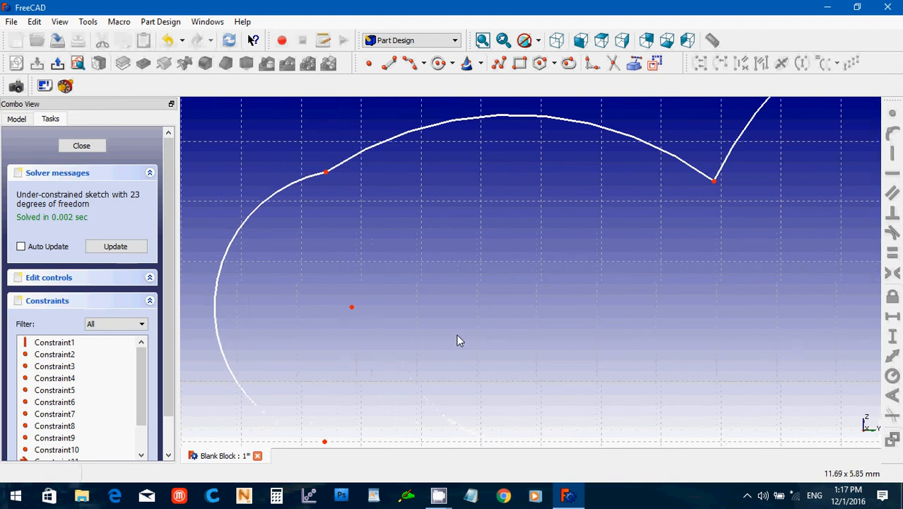
key(Right)
key(Right)
key(Right)
key(Right)
key(Right)
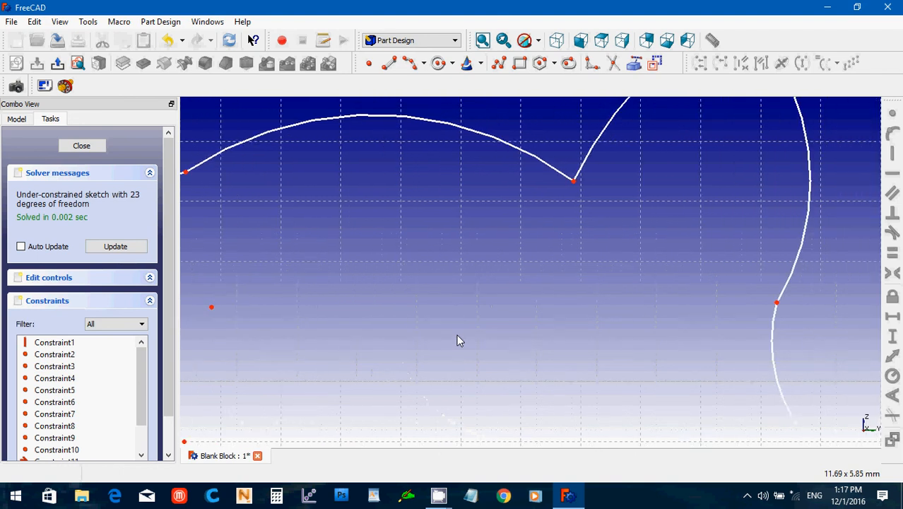
key(Up)
key(Up)
key(Up)
key(Up)
key(Left)
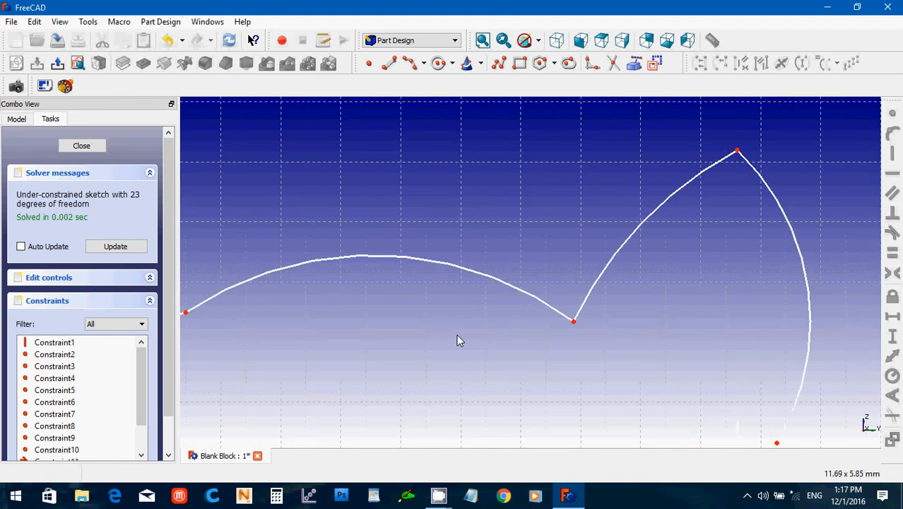
key(Right)
key(Right)
key(Right)
key(Right)
key(Right)
key(Down)
key(Down)
key(Down)
key(Down)
key(Down)
key(Down)
key(Down)
key(Down)
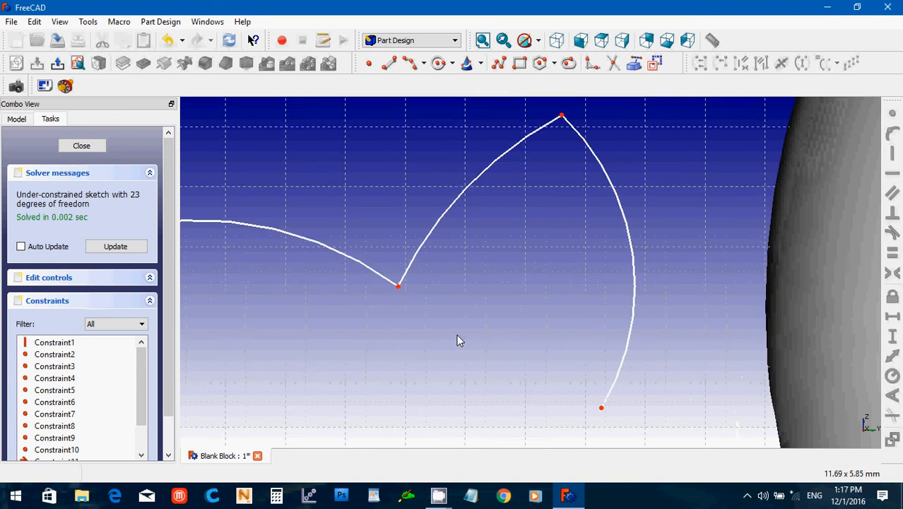
key(Right)
key(Right)
key(Right)
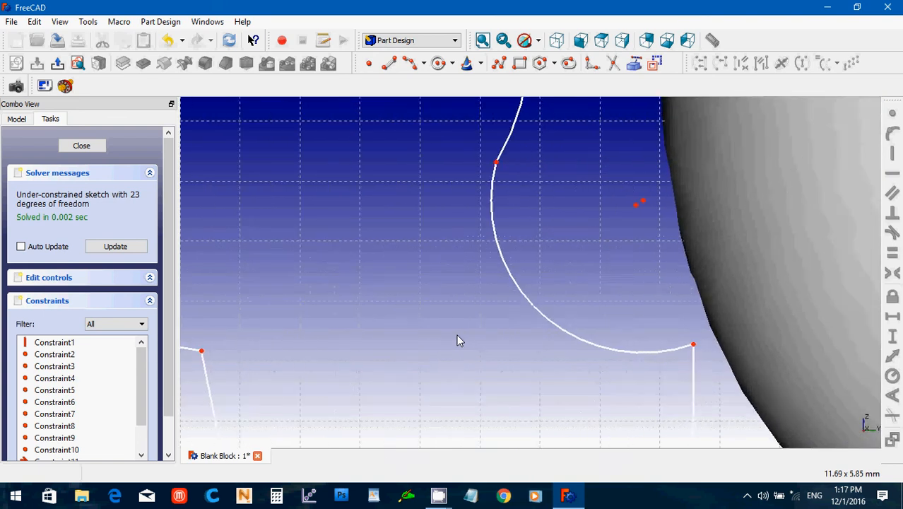
key(ctrl+minus)
key(ctrl+minus)
key(ctrl+minus)
key(ctrl+minus)
key(ctrl+minus)
key(ctrl+minus)
key(ctrl+minus)
key(ctrl+minus)
key(Down)
key(Down)
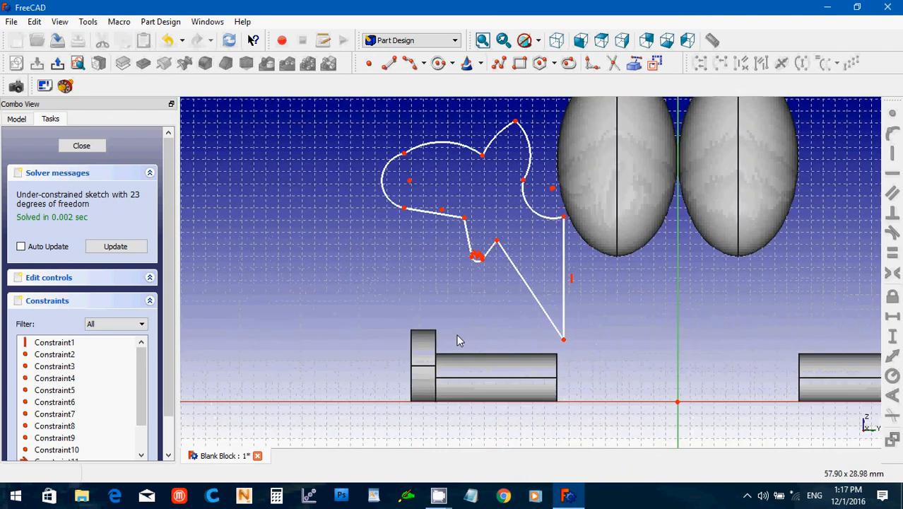
key(ctrl+minus)
key(ctrl+minus)
key(Up)
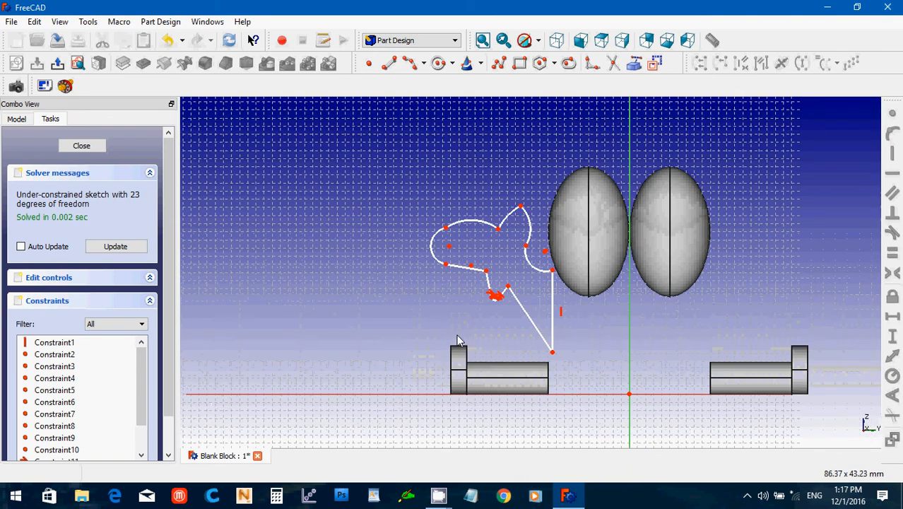
- Close the sketch and pad the profile to a length of 4 mm, symmetric to its plane
click(82, 146)
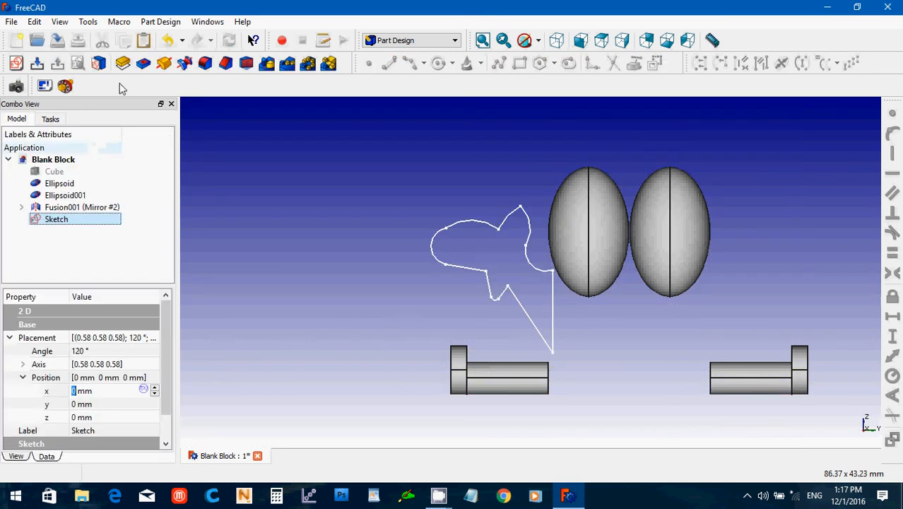
click(123, 64)
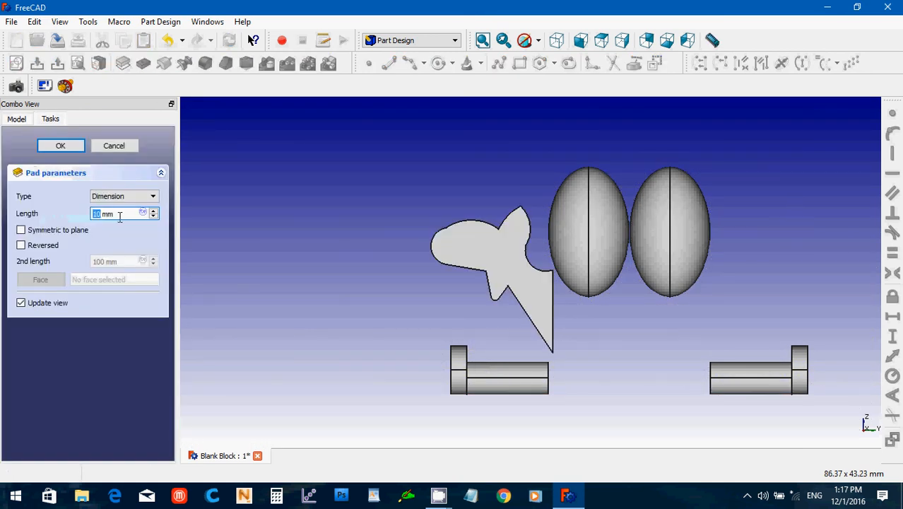
drag(120, 215, 55, 210)
text(4)
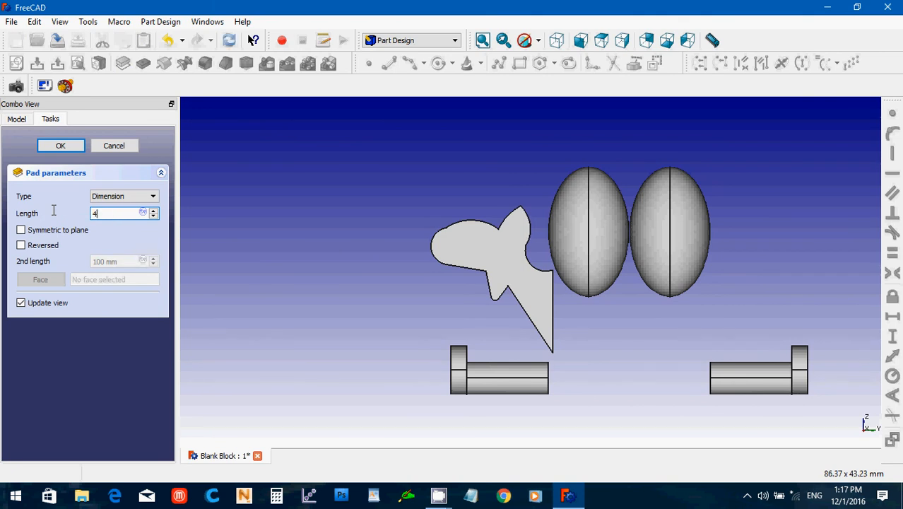
click(21, 230)
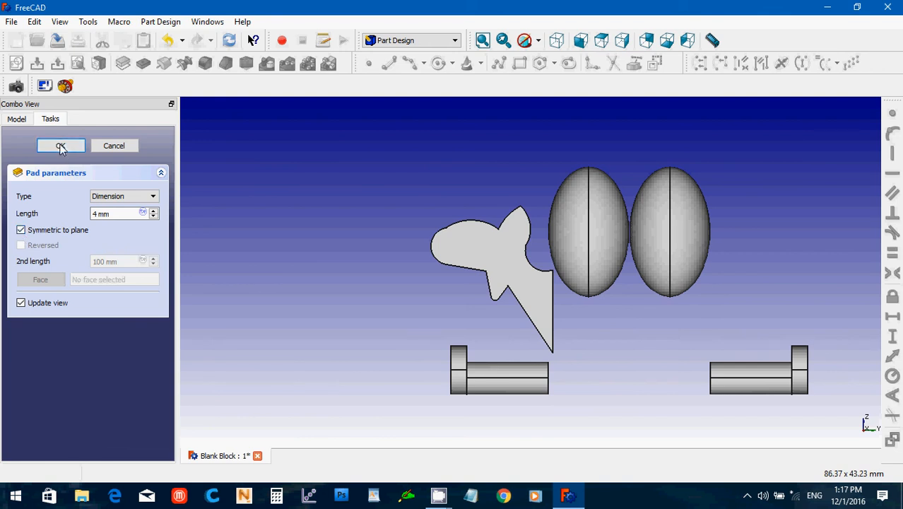
click(60, 146)
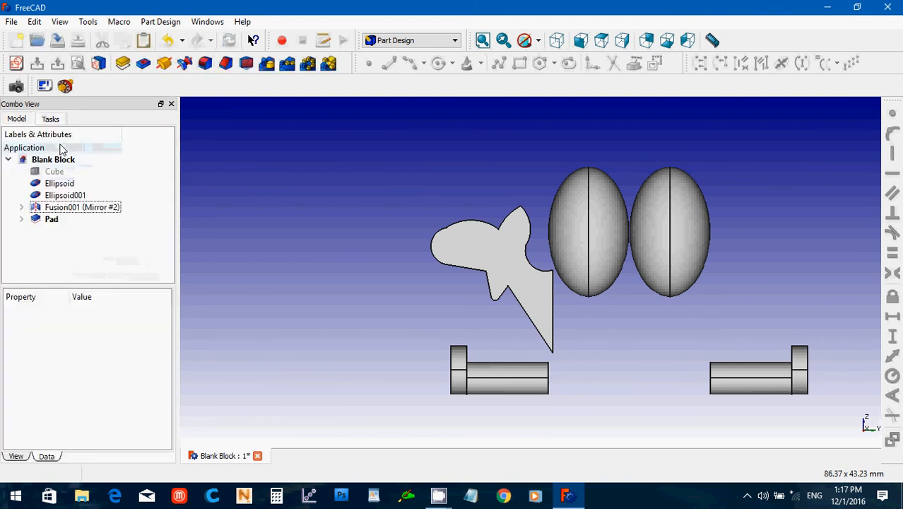
- Make the hidden cube visible again
click(72, 172)
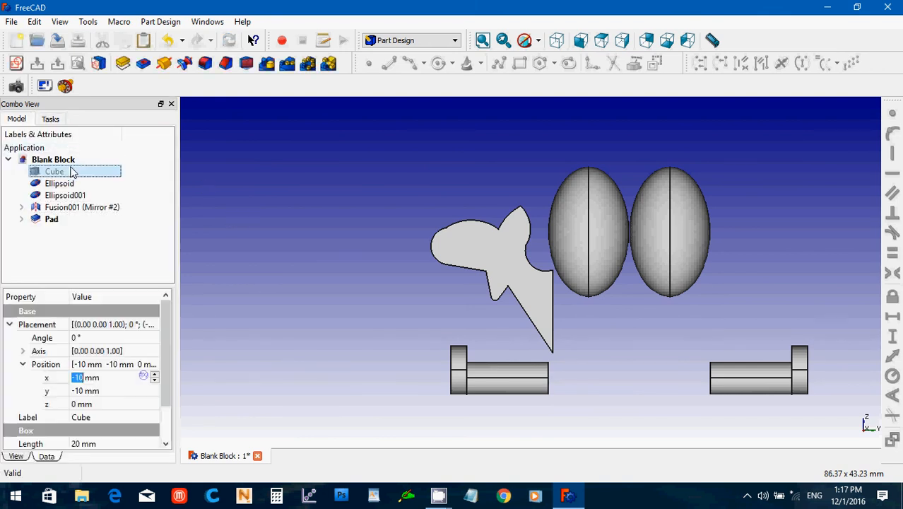
key(space)
click(358, 283)
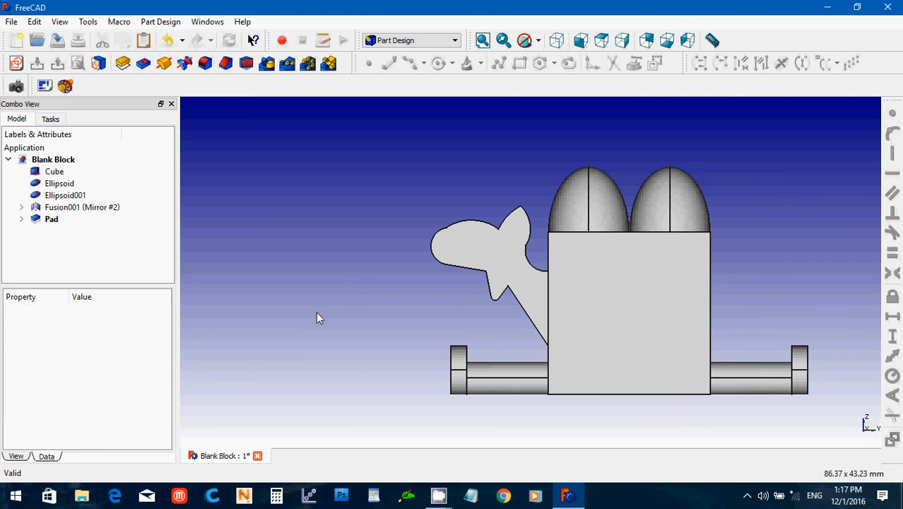
- Start a sketch on the flat side face of the head-shaped pad and draw an eye circle of about 0.9 mm radius
click(473, 252)
click(15, 63)
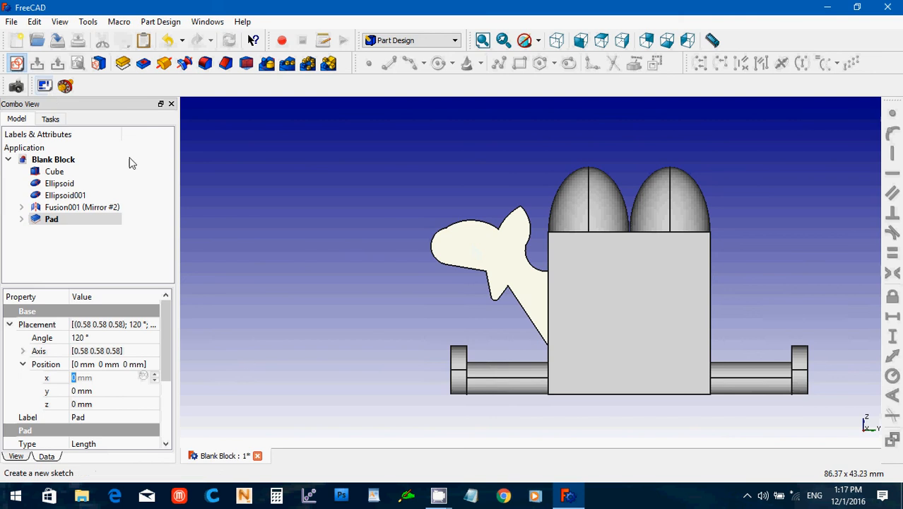
scroll(379, 342, up, 4)
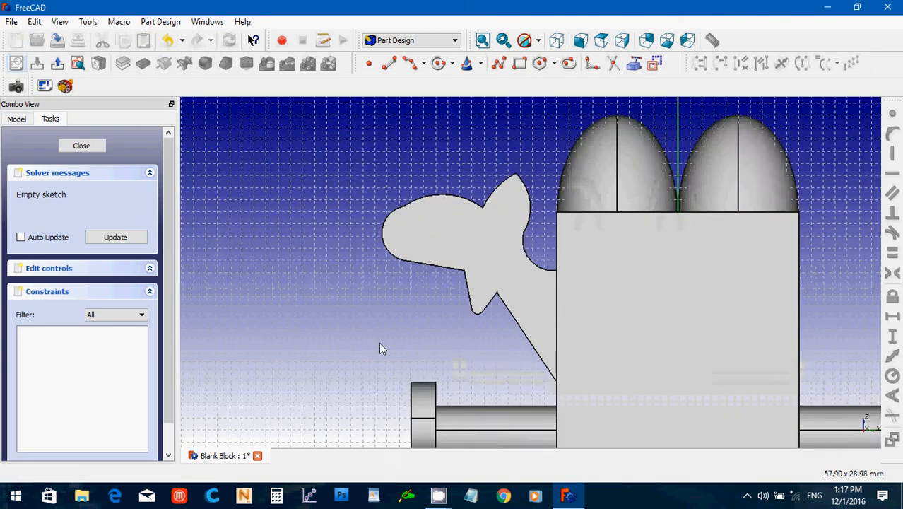
key(Right)
key(Right)
key(Right)
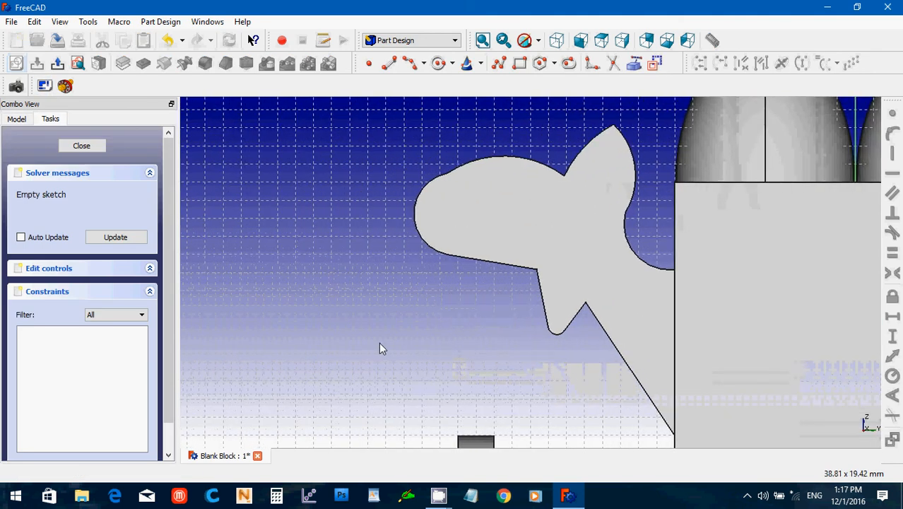
key(Down)
key(Down)
key(Down)
scroll(379, 342, up, 2)
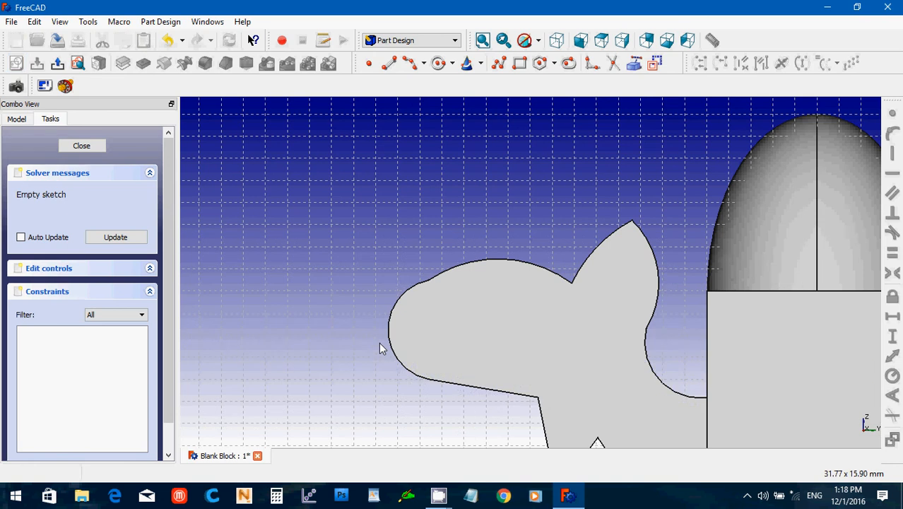
key(Up)
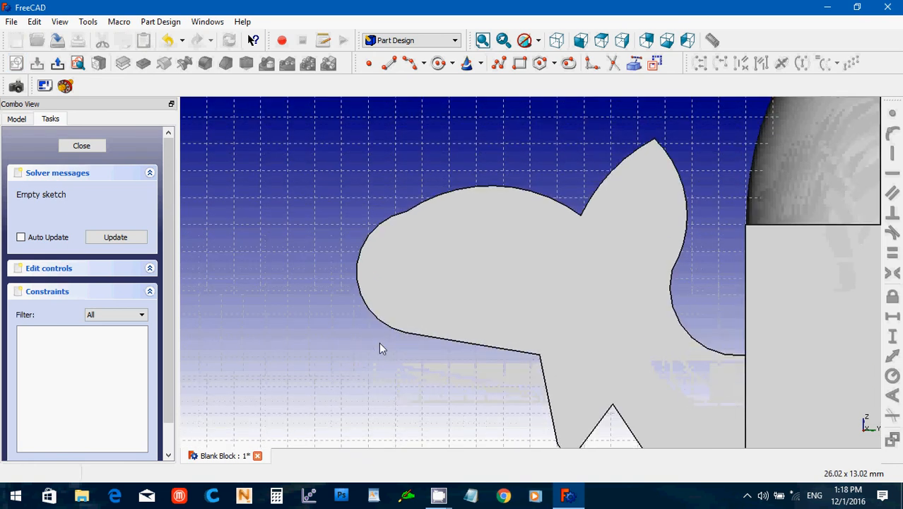
click(438, 63)
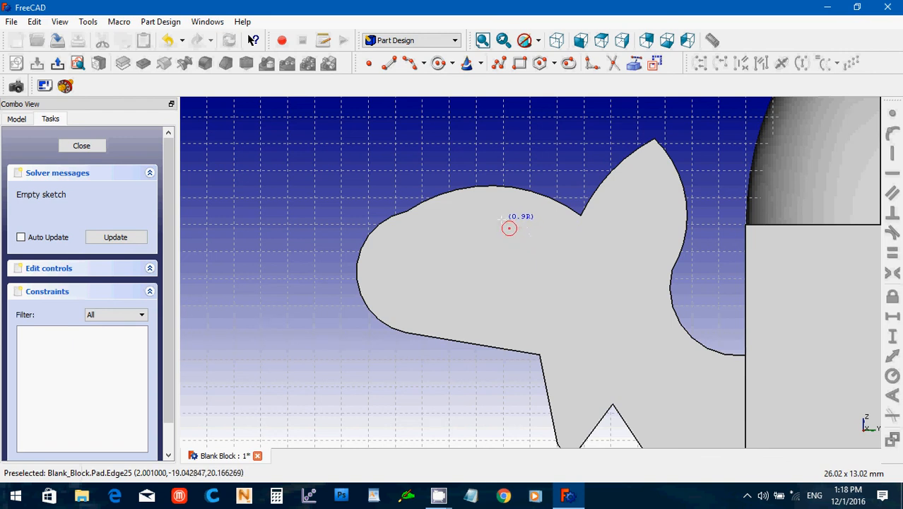
click(500, 220)
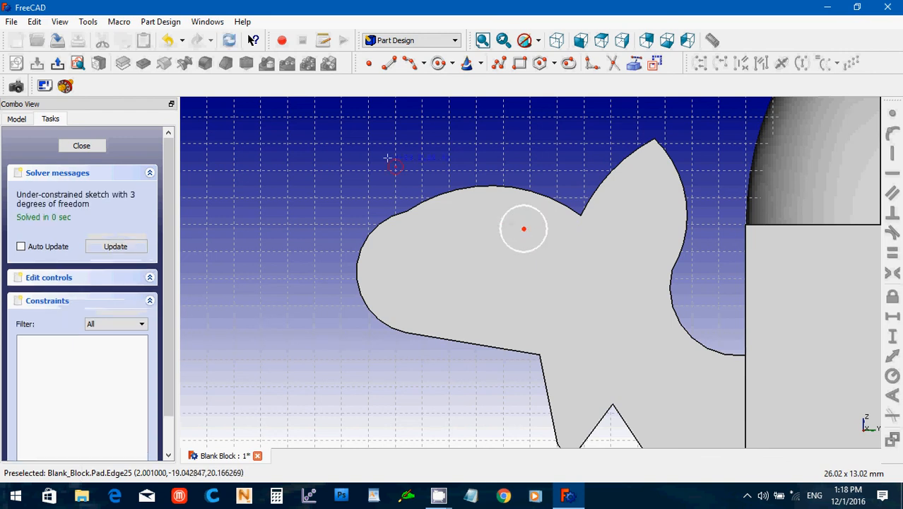
- Draw two nearly parallel, slightly sagging arcs from the snout's edge into the head as the mouth's upper and lower edges
click(410, 63)
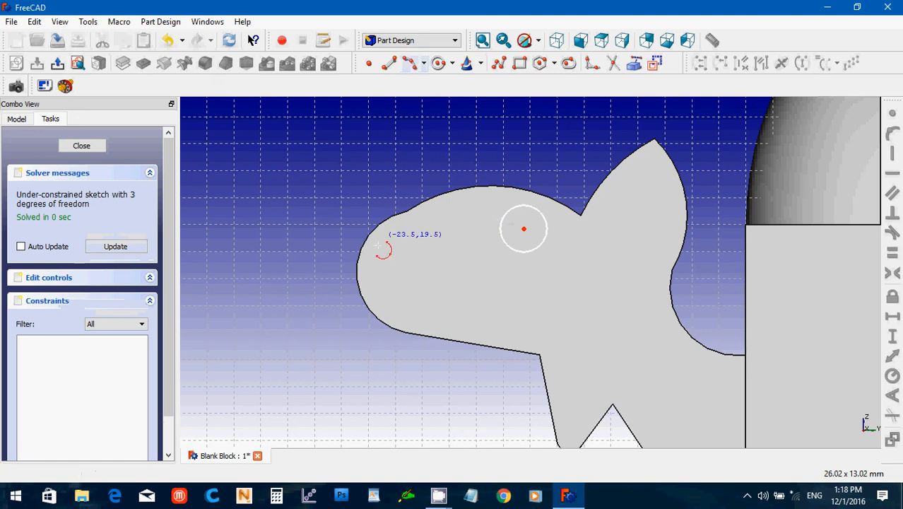
click(358, 278)
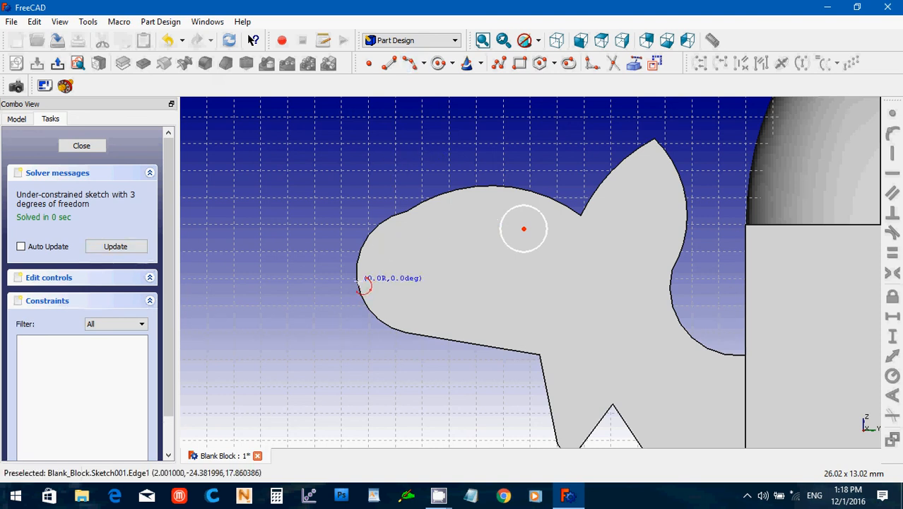
click(517, 278)
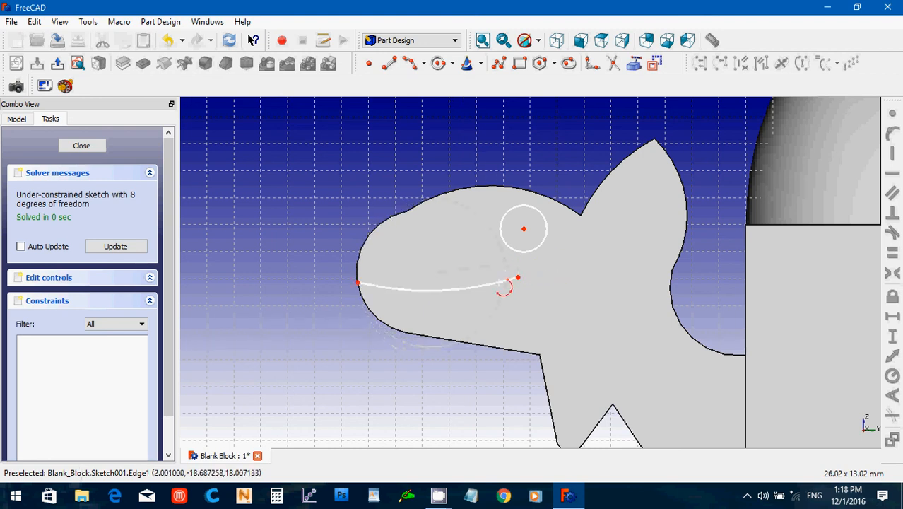
click(365, 303)
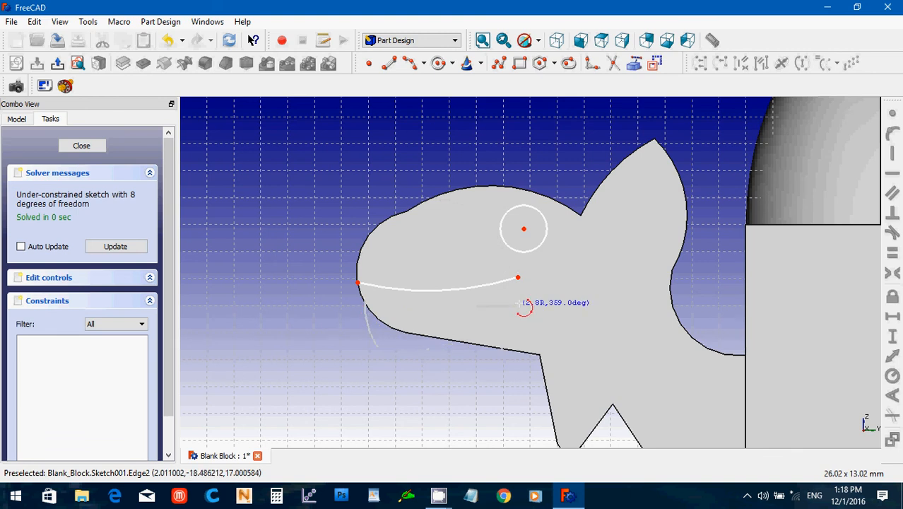
click(523, 303)
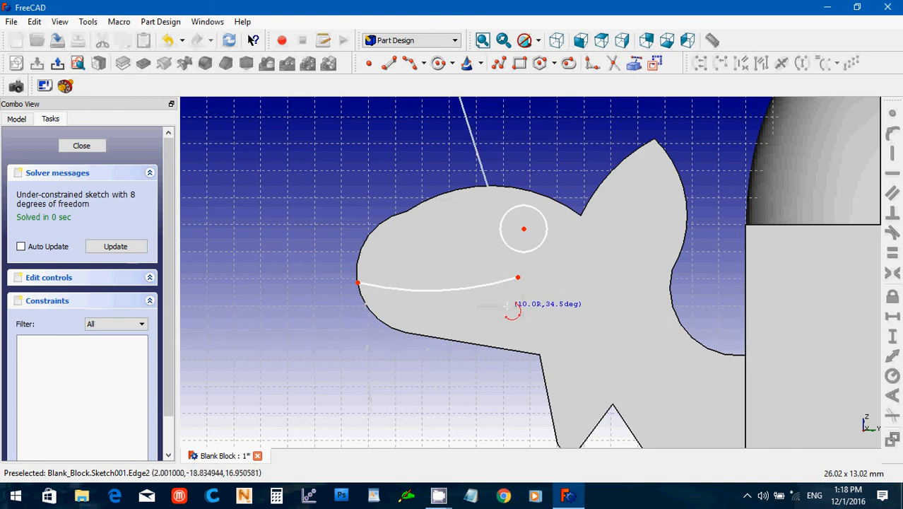
click(507, 306)
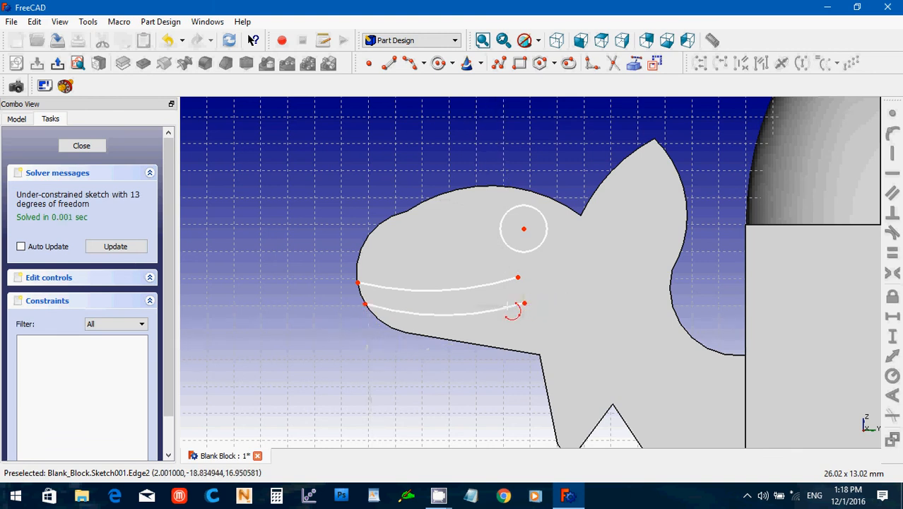
- Close both ends of the mouth outline with small rounded arcs joining the upper and lower curves
click(390, 69)
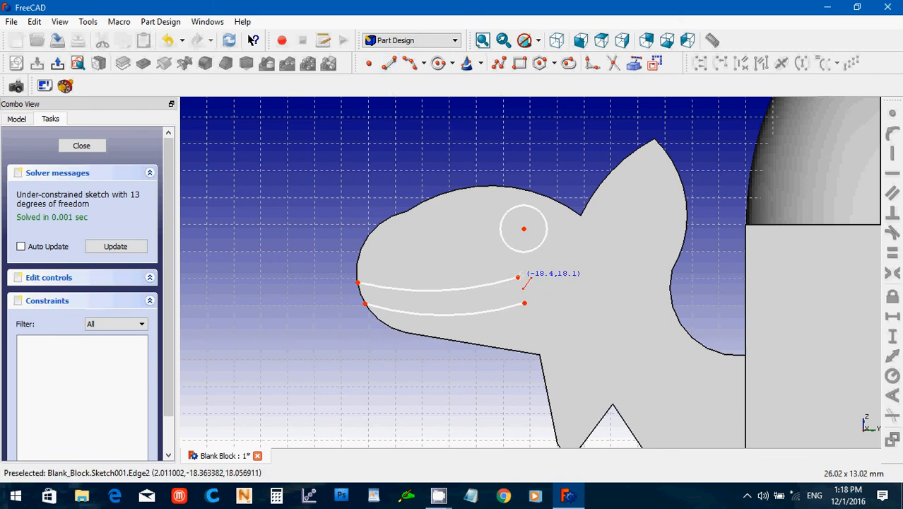
right_click(523, 279)
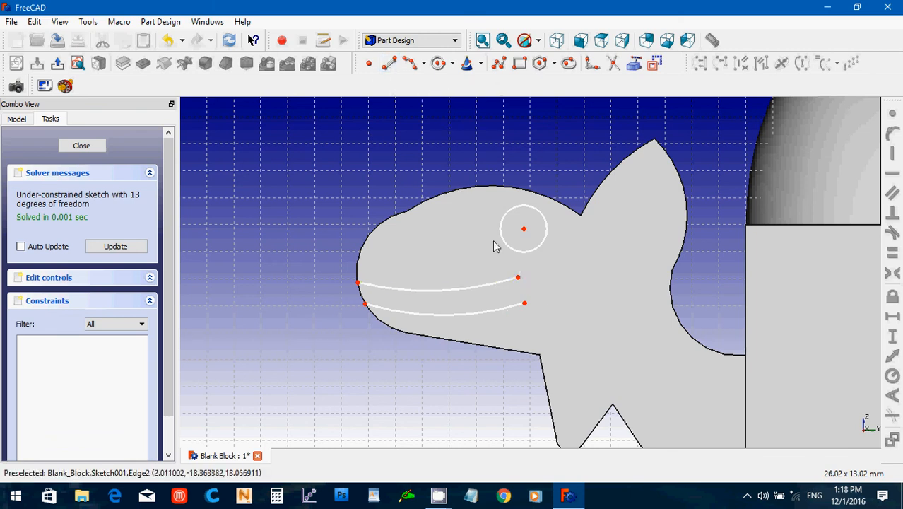
click(410, 62)
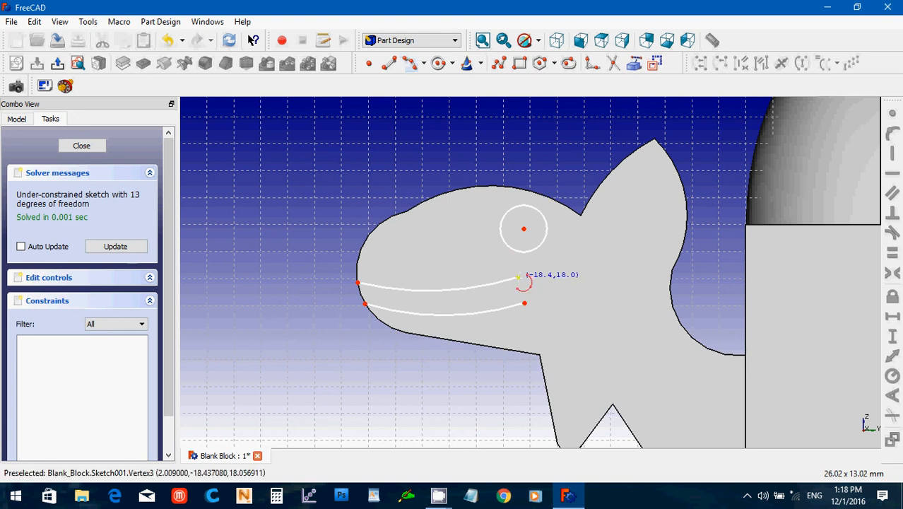
click(518, 276)
click(524, 304)
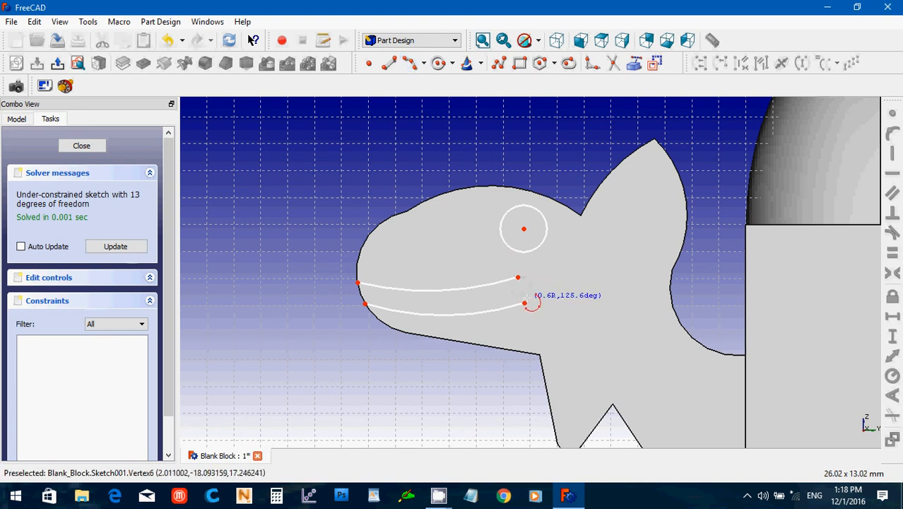
click(530, 296)
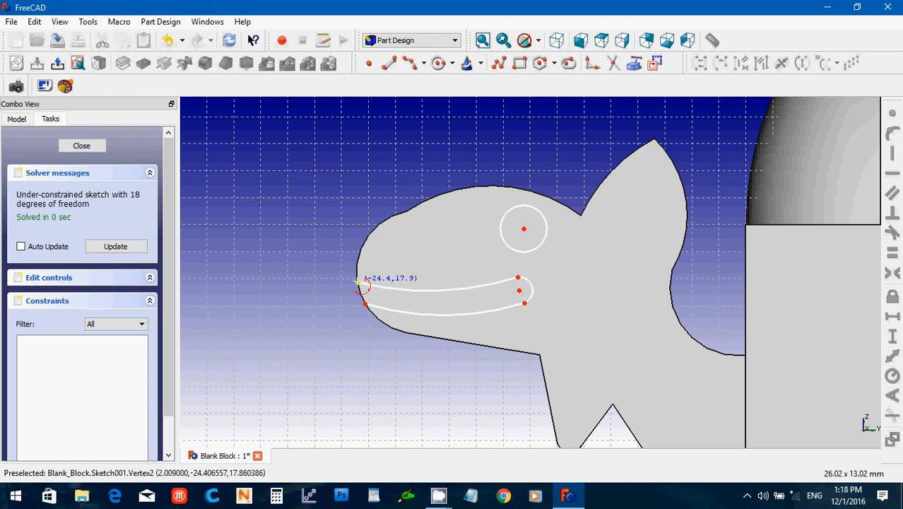
click(358, 283)
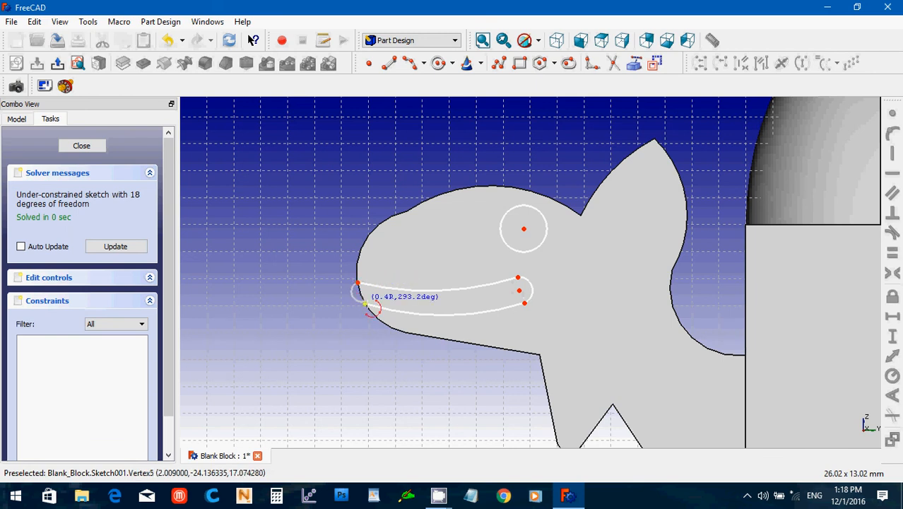
click(355, 299)
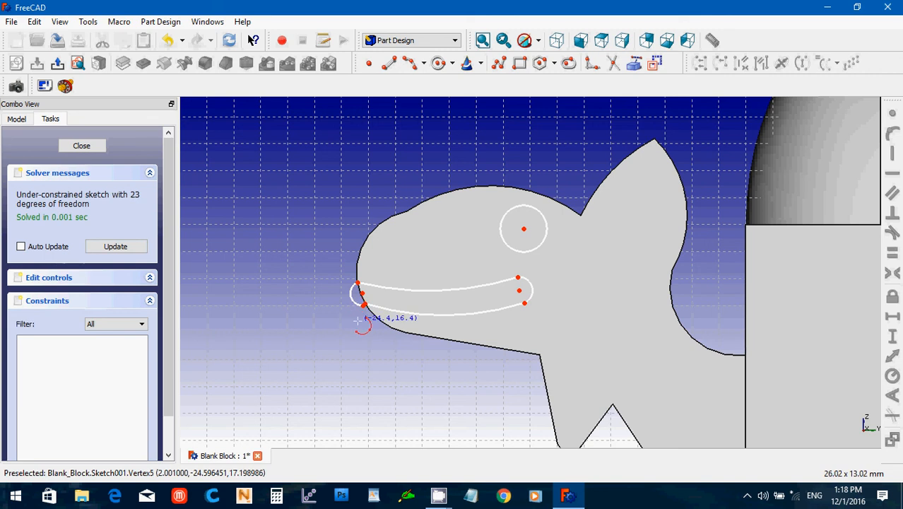
key(Escape)
- Make the arc endpoints coincident at all four corners of the mouth outline
drag(346, 270, 375, 296)
click(892, 113)
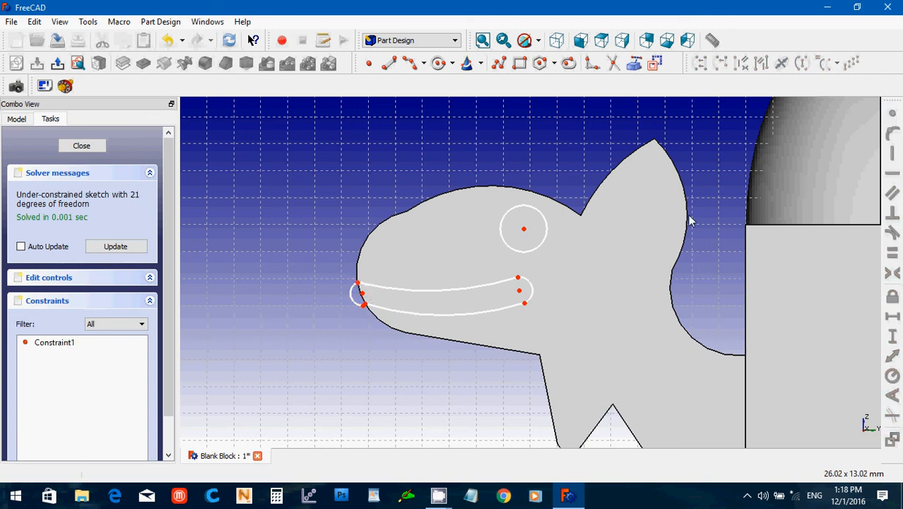
click(518, 277)
click(893, 113)
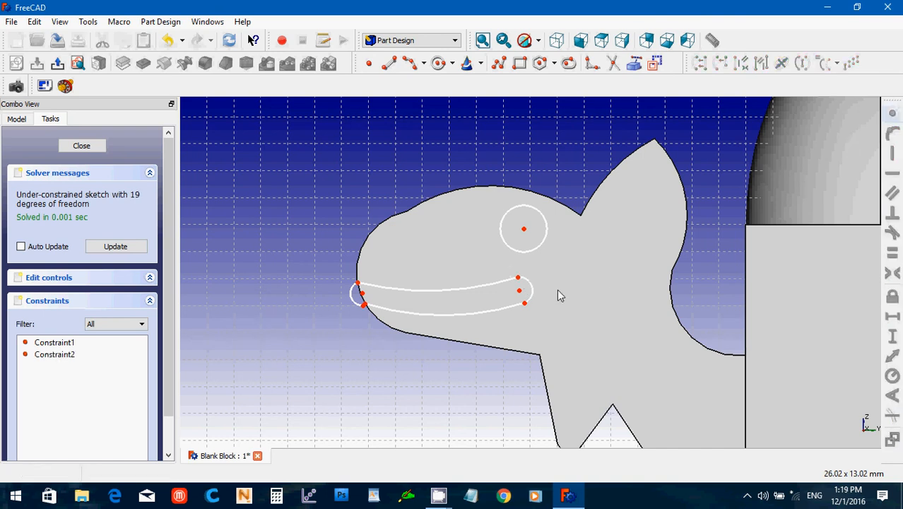
click(525, 303)
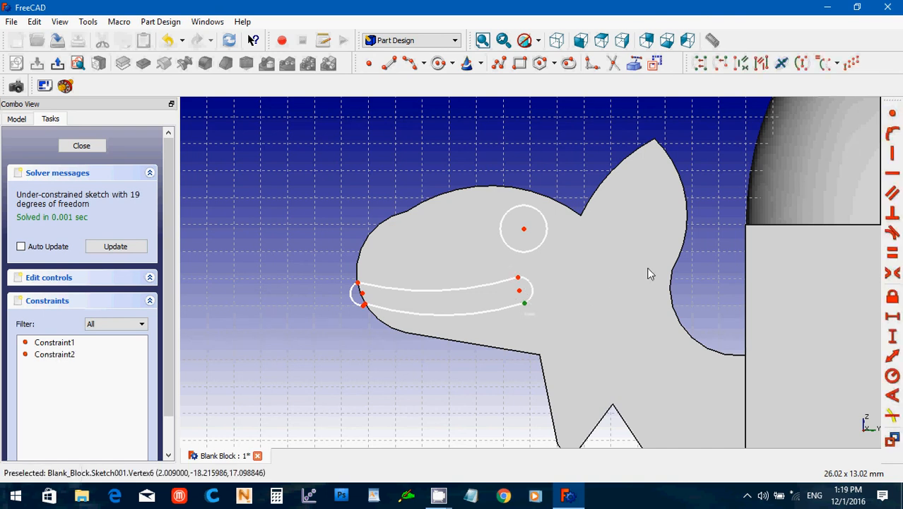
click(892, 113)
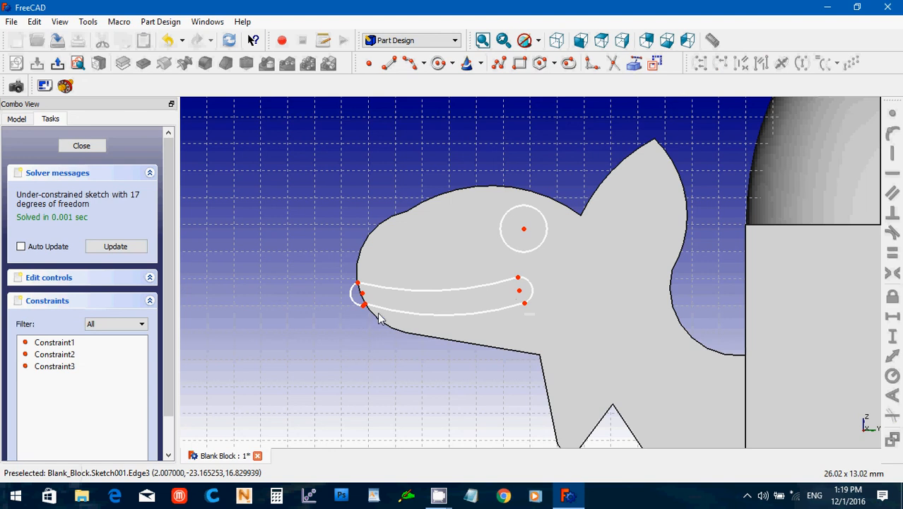
click(363, 304)
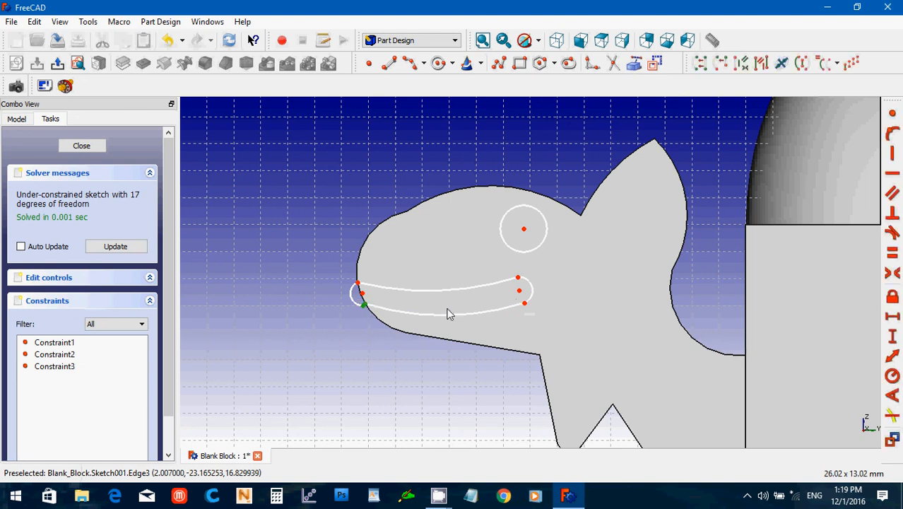
click(894, 114)
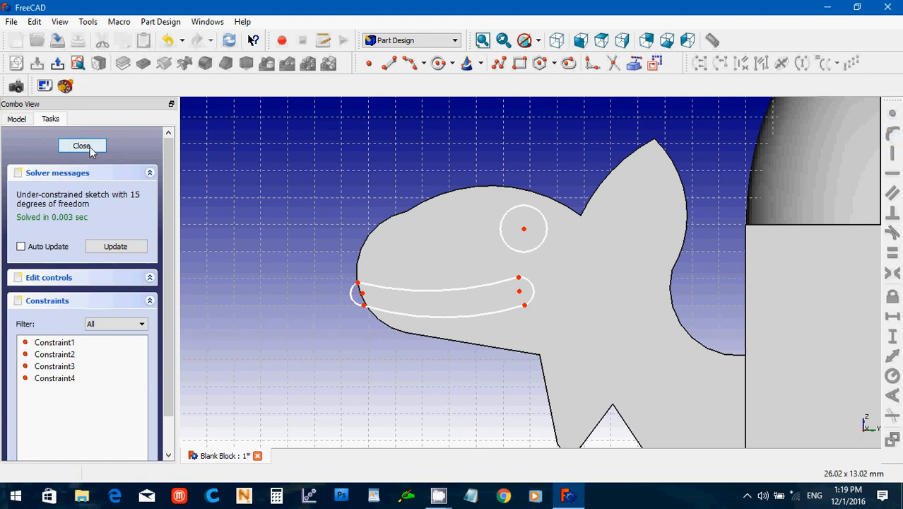
- Close the sketch and pocket the eye circle and mouth outline into the head to a length of 1 mm
click(81, 146)
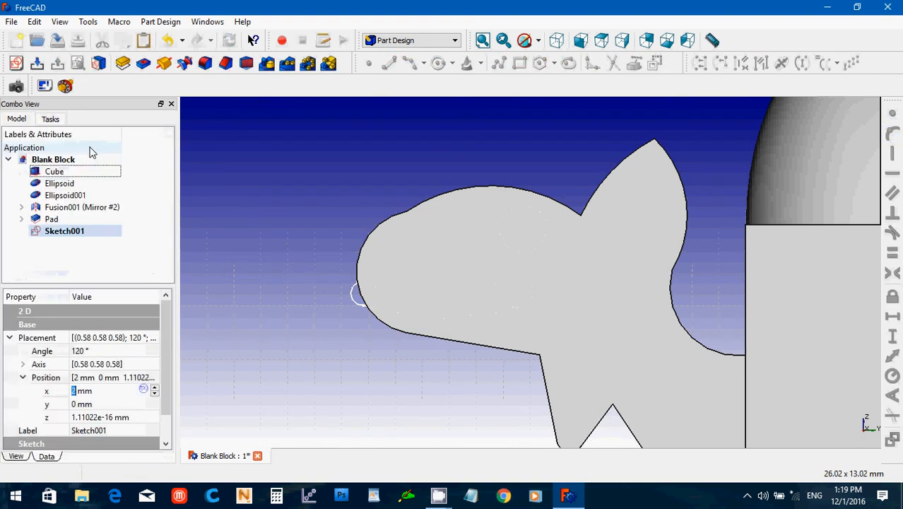
click(142, 65)
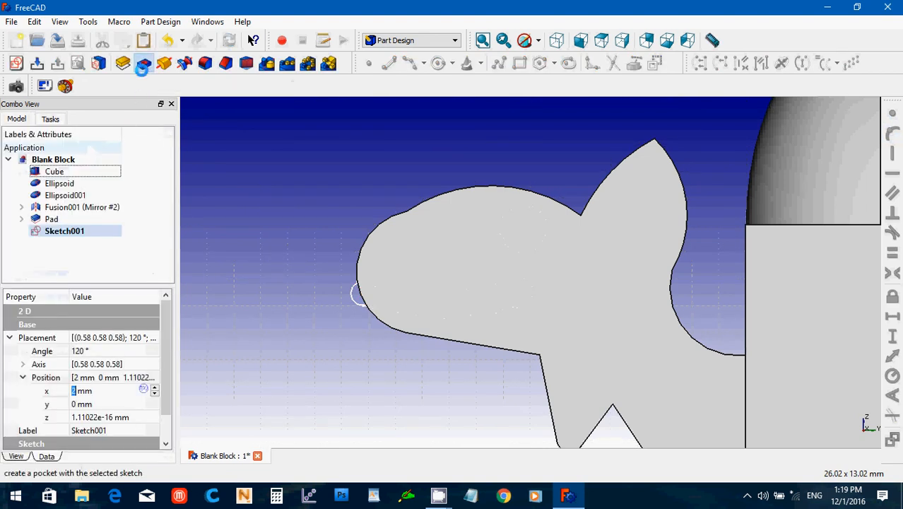
click(112, 214)
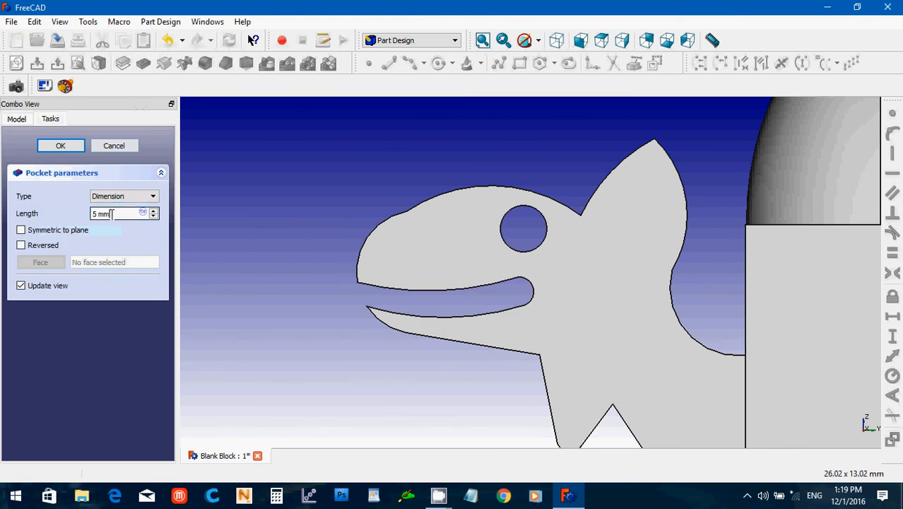
drag(112, 214, 53, 214)
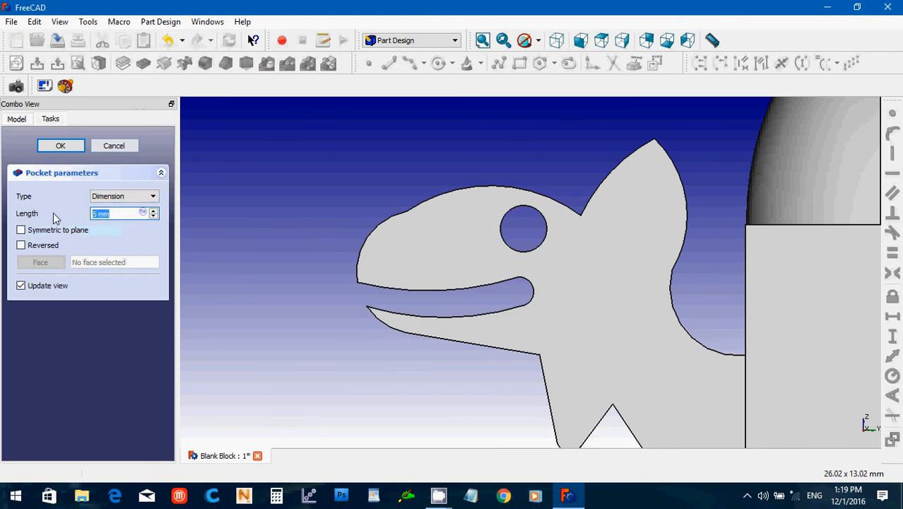
text(1)
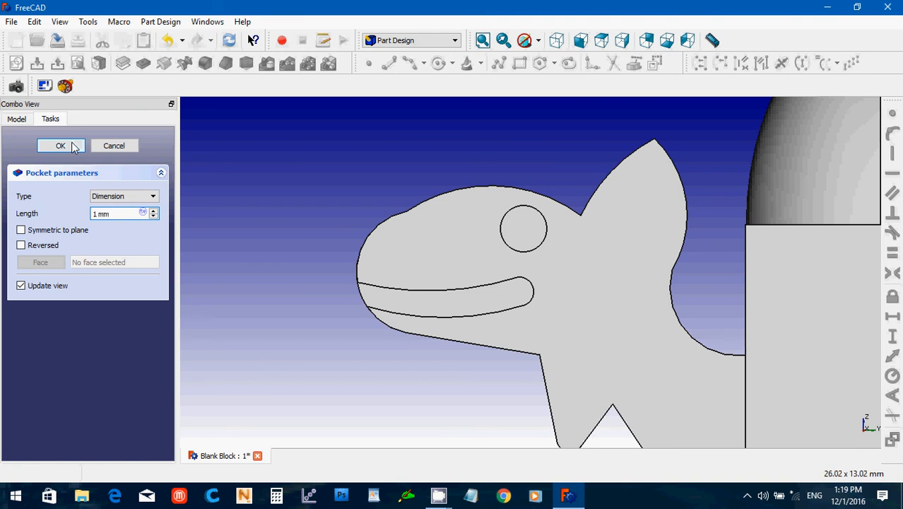
click(61, 146)
middle_drag(227, 178, 330, 220)
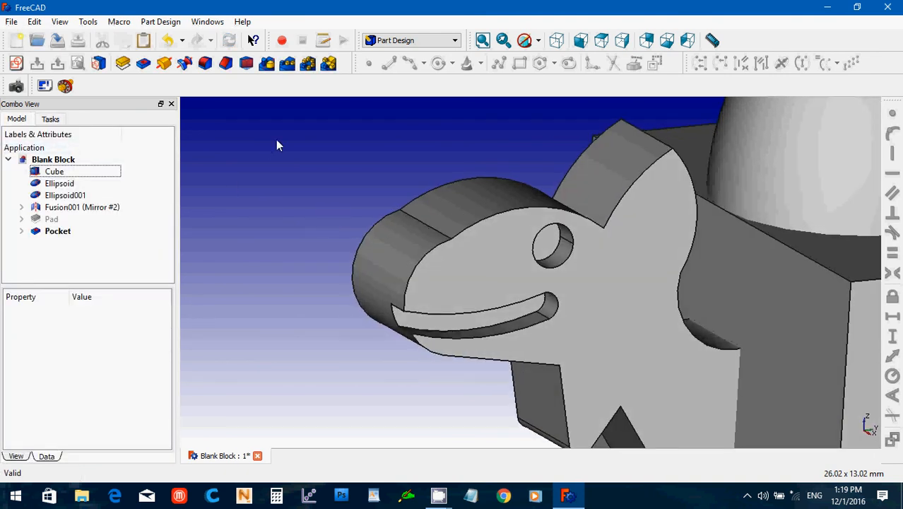
middle_drag(262, 222, 416, 248)
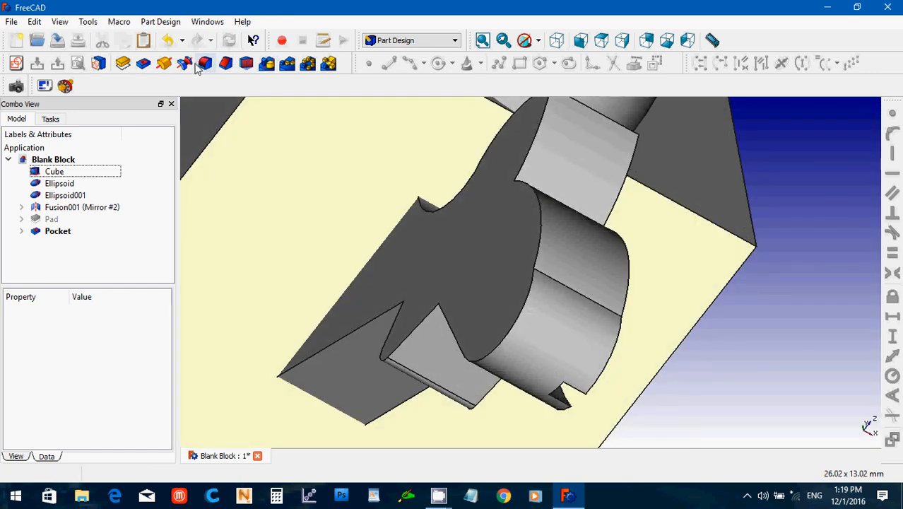
click(81, 236)
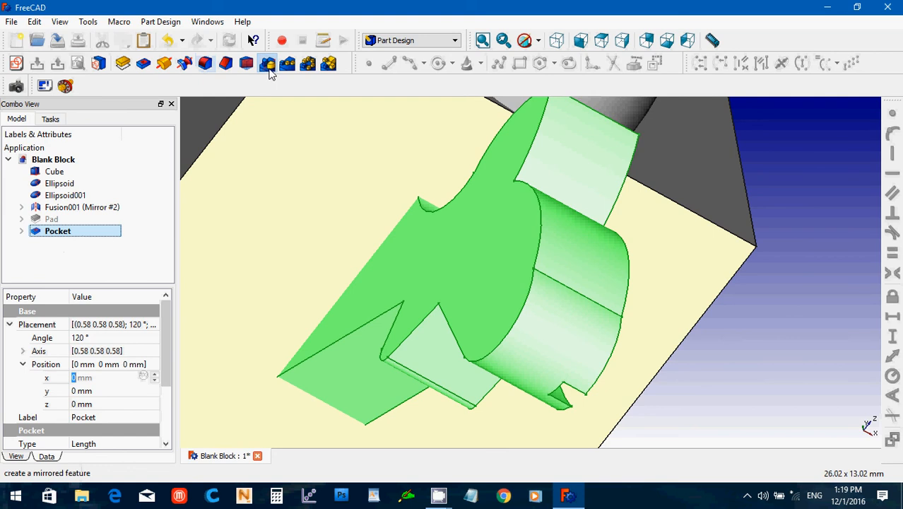
click(267, 65)
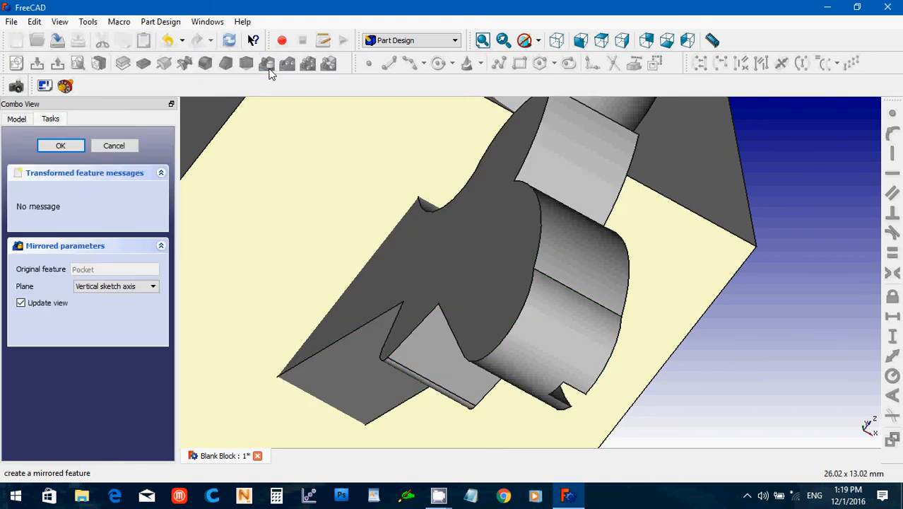
click(102, 288)
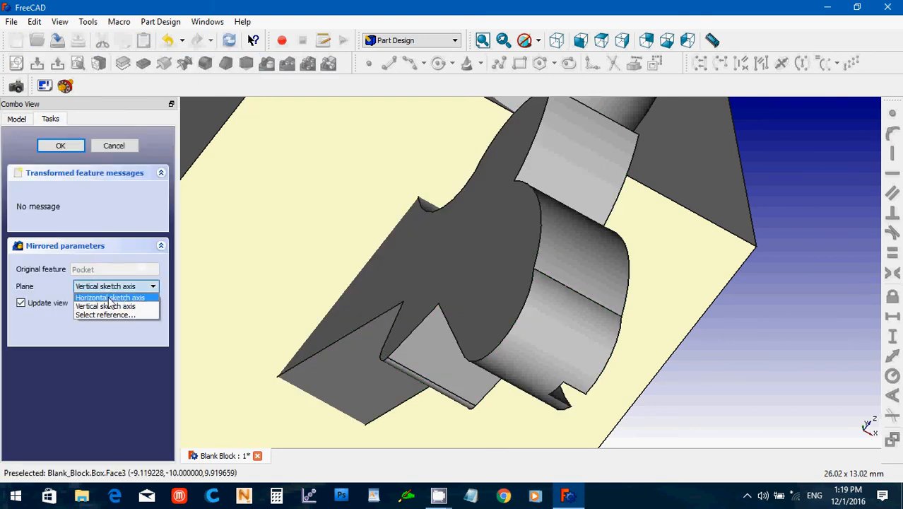
click(108, 304)
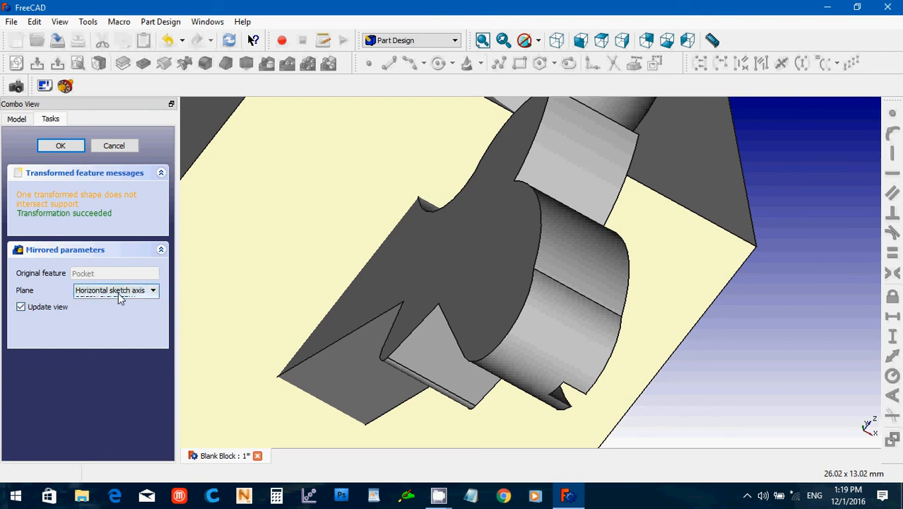
click(118, 295)
click(119, 310)
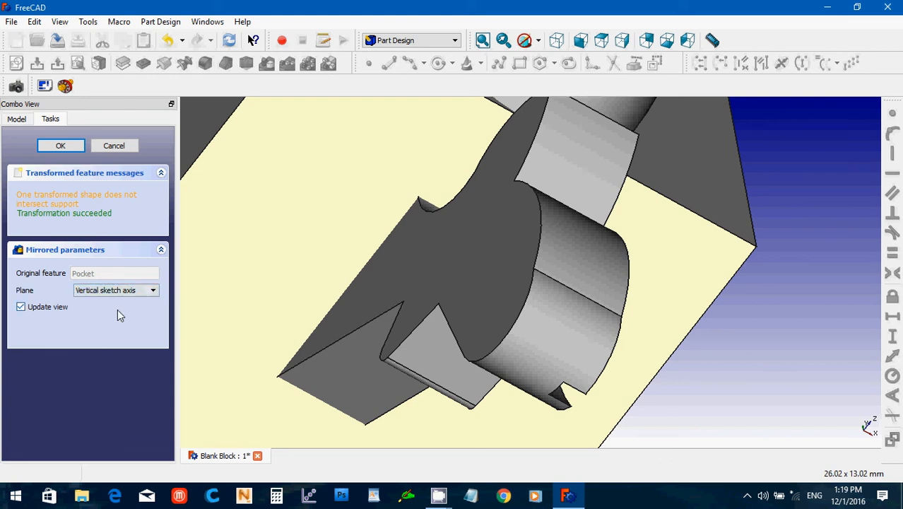
click(118, 147)
- Delete the eye and mouth pocket from the head and switch to the Part workbench
click(94, 233)
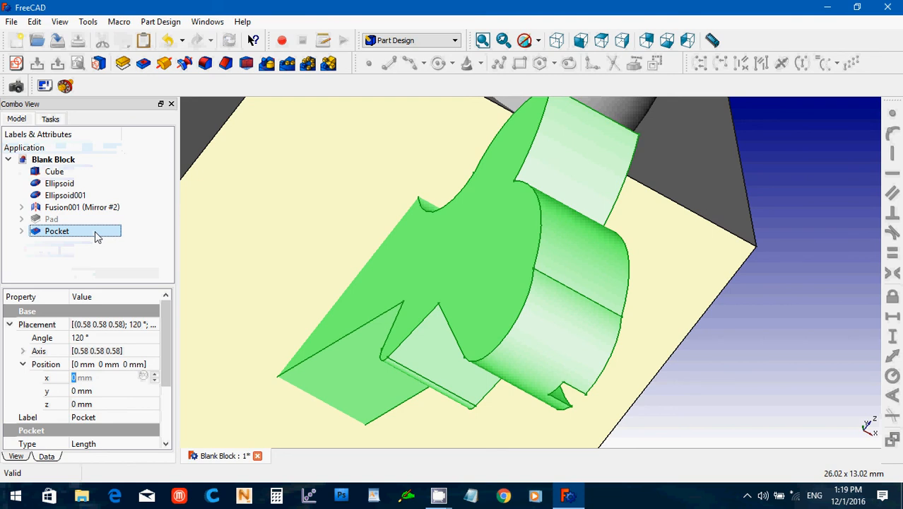
key(Delete)
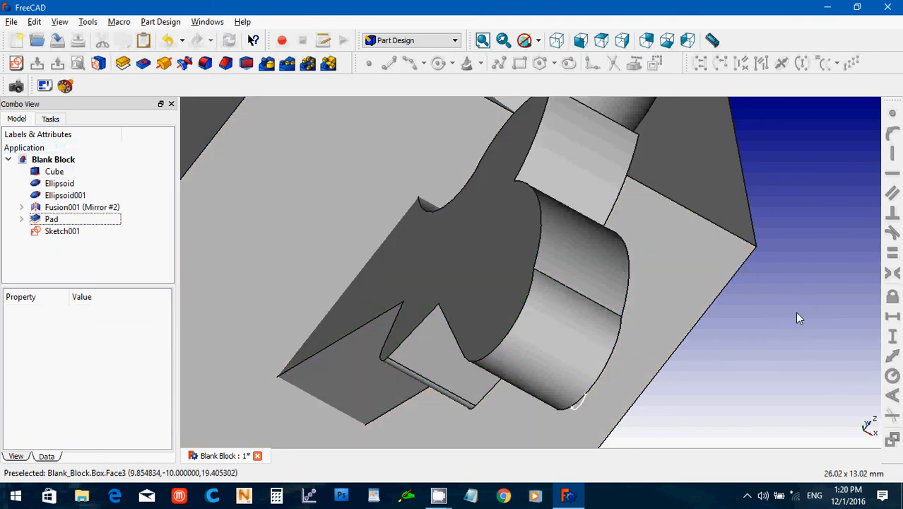
middle_drag(795, 311, 681, 276)
click(409, 40)
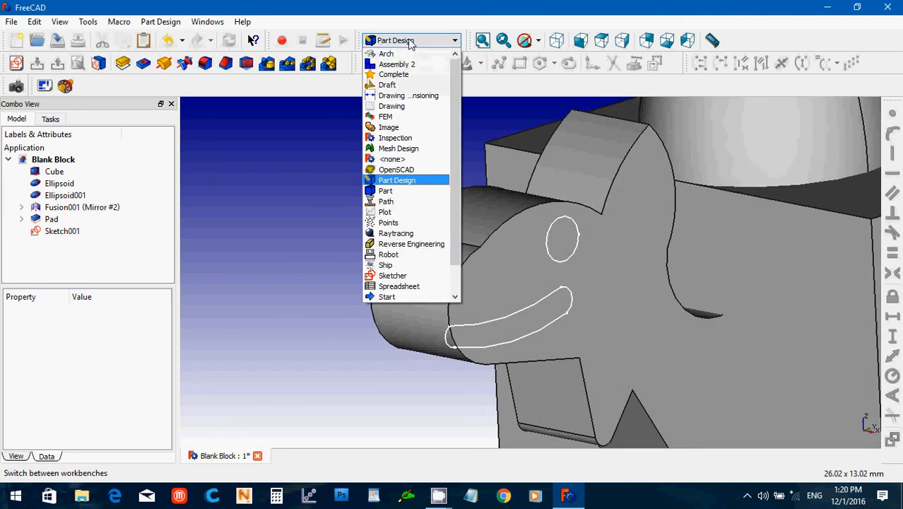
click(409, 185)
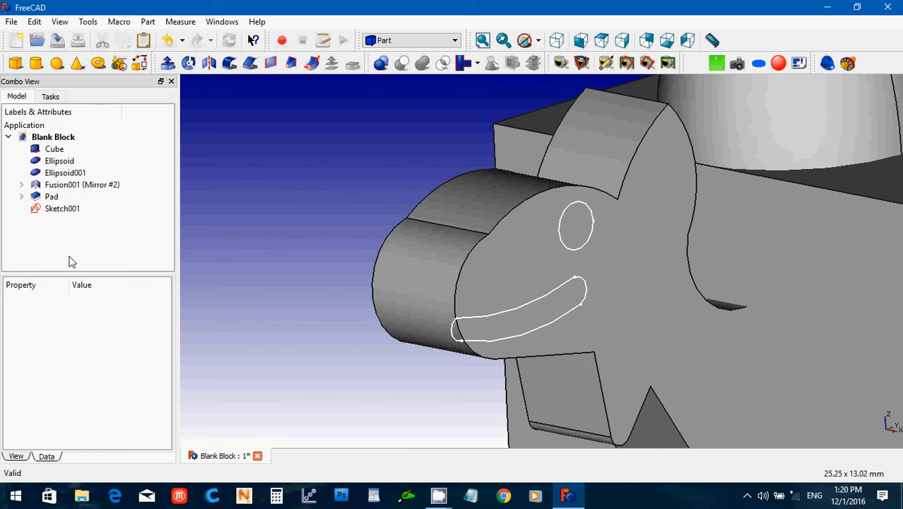
- Extrude the eye and mouth sketch as a solid with direction X -1, Y 0, Z 0 and length 1
click(55, 210)
click(167, 63)
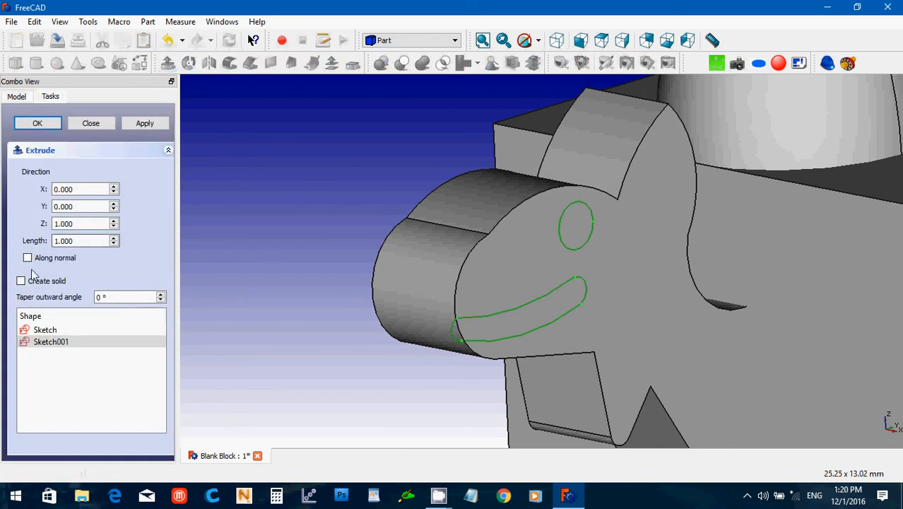
click(21, 280)
drag(90, 240, 39, 240)
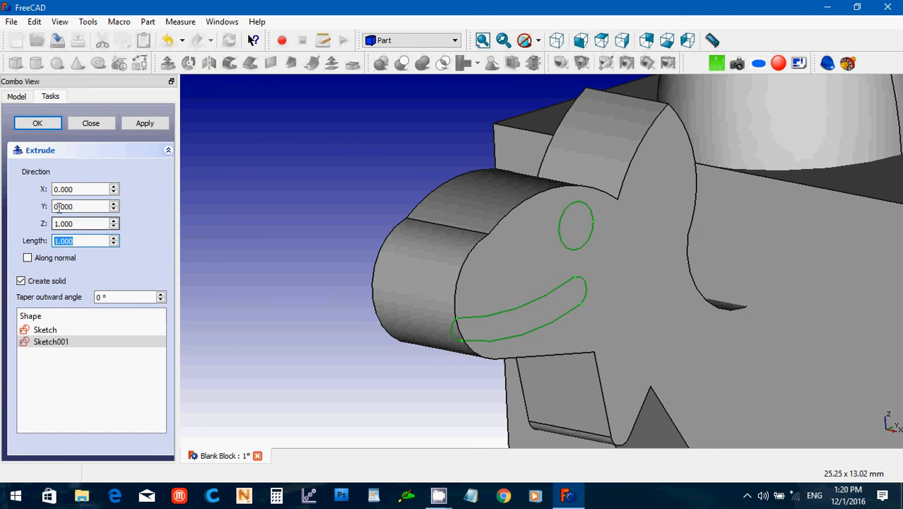
drag(77, 224, 43, 227)
text(0)
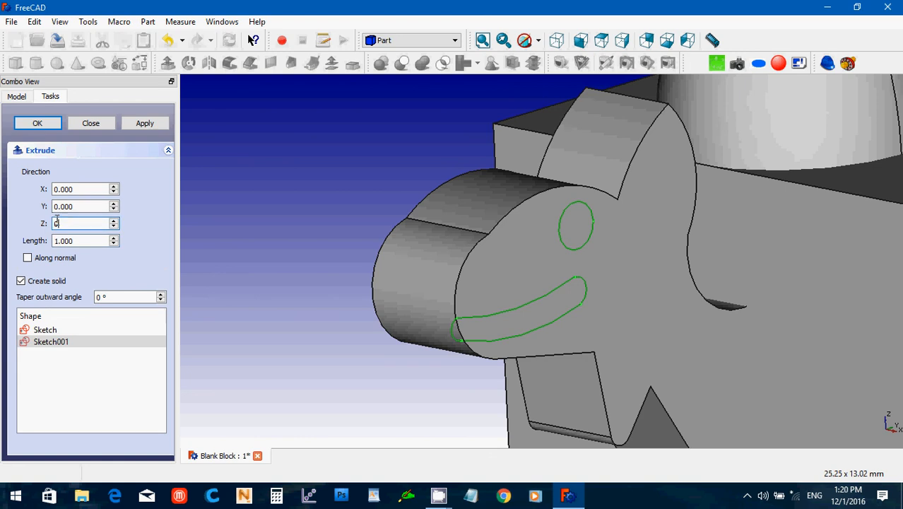
click(76, 190)
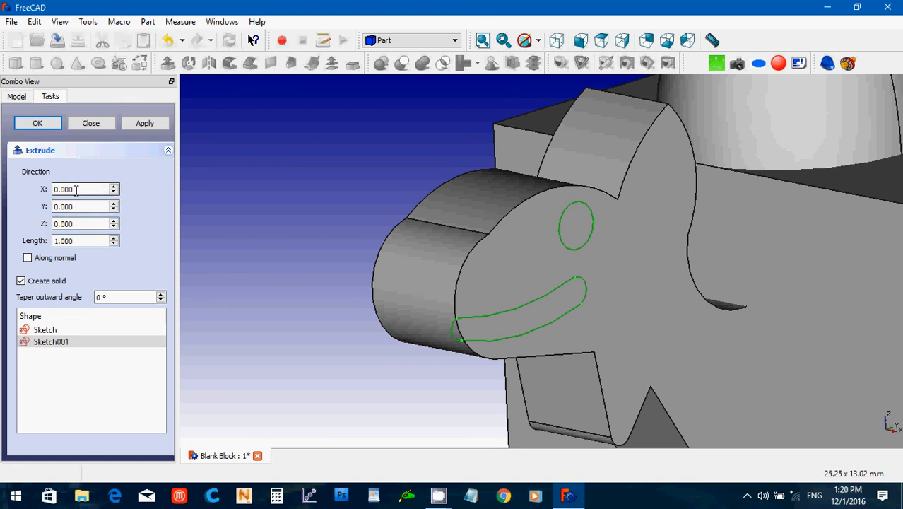
drag(77, 190, 44, 189)
text(-)
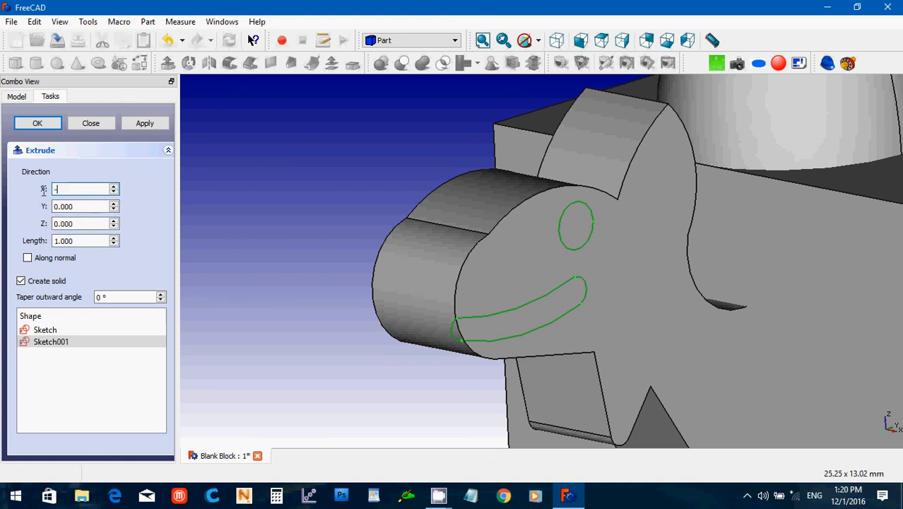
text(1)
click(40, 125)
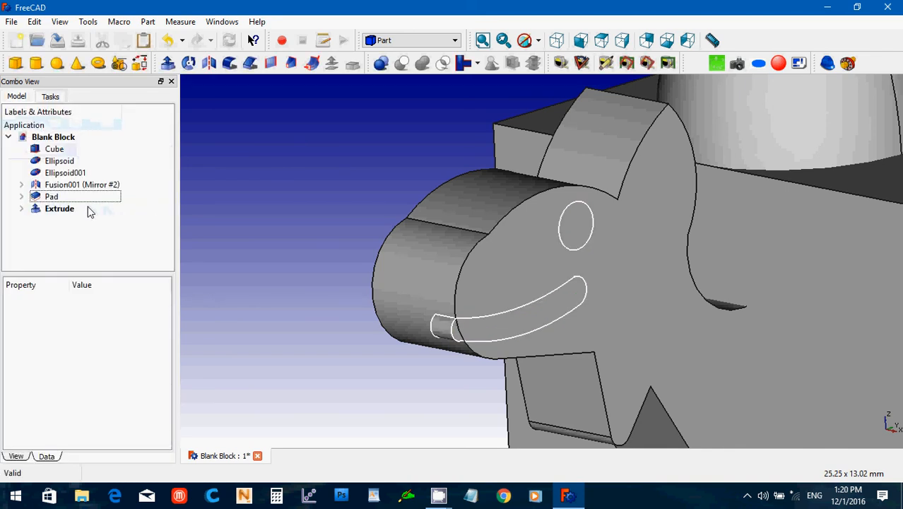
- Mirror the eye and mouth extrusion across the YZ plane
click(88, 210)
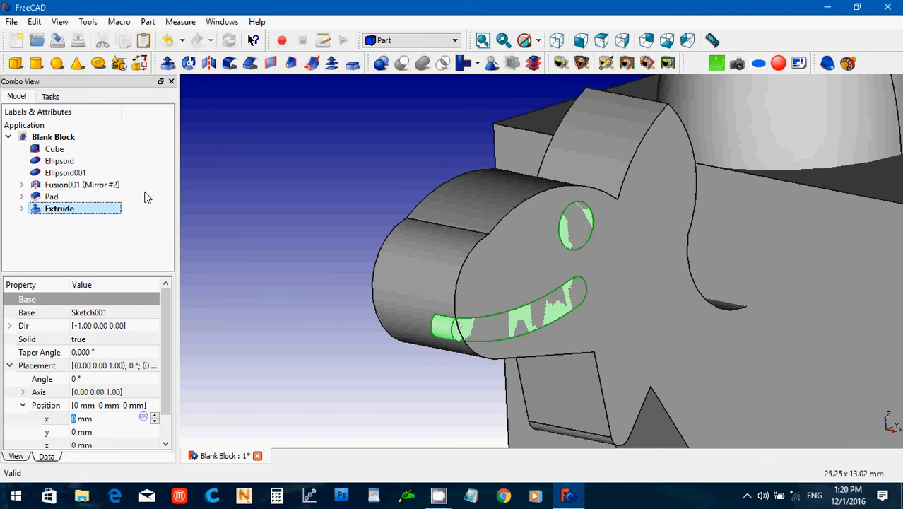
click(208, 63)
click(101, 305)
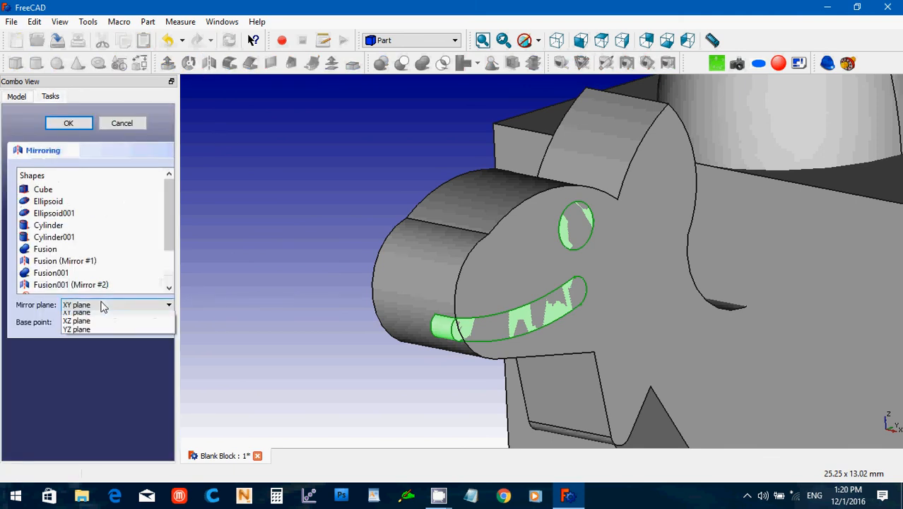
click(97, 334)
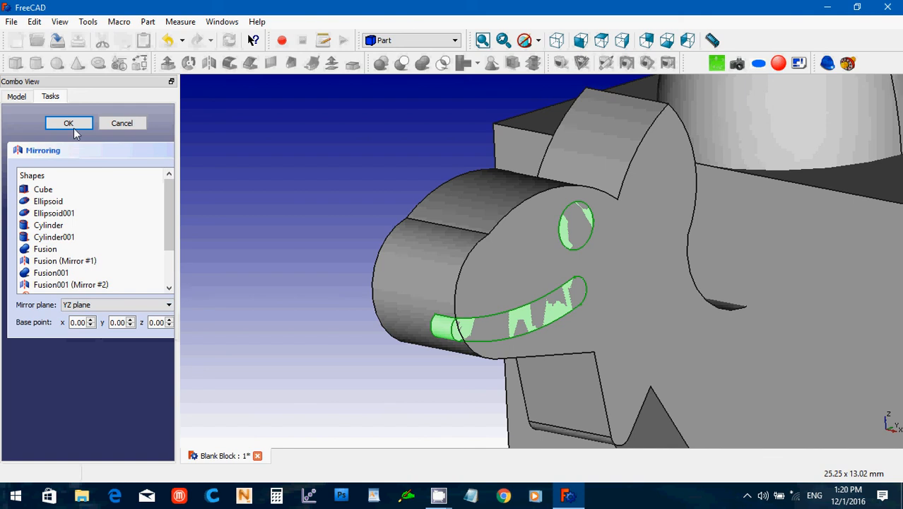
click(68, 124)
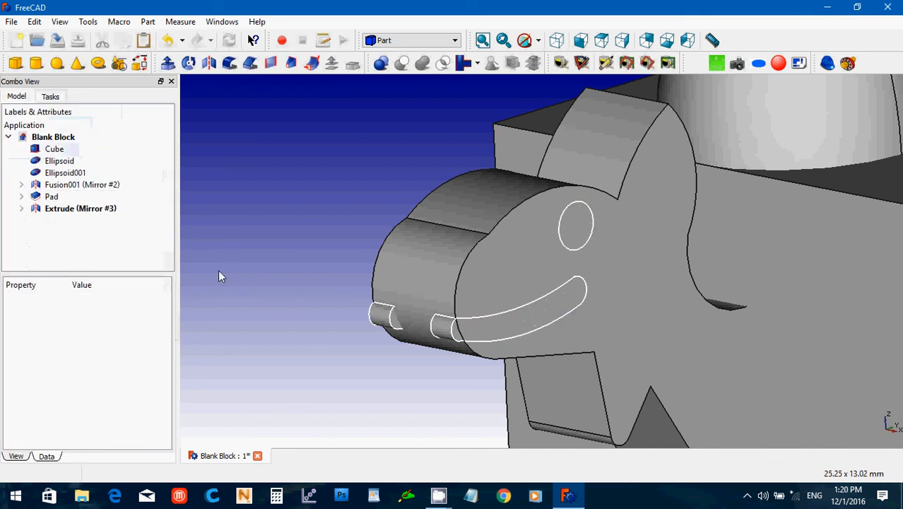
- Cut the eye and mouth extrusion and its mirrored copy out of the head pad
middle_drag(218, 269, 250, 259)
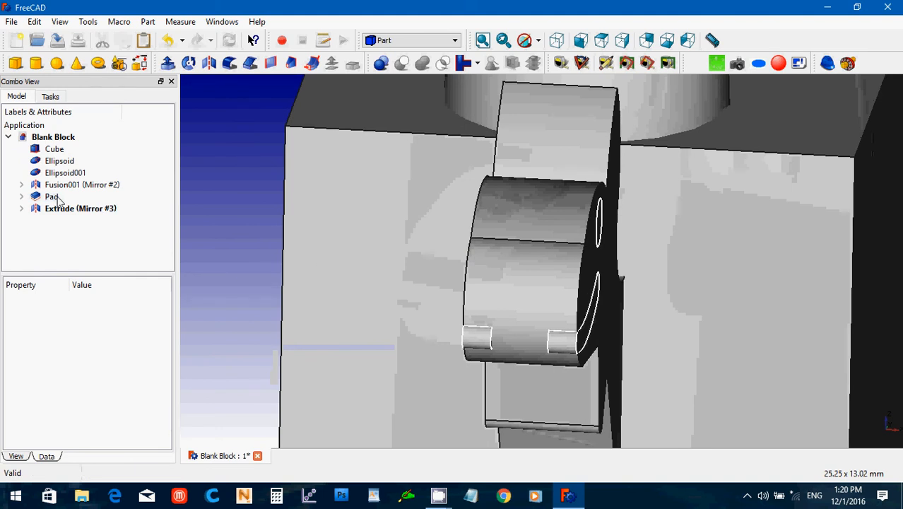
click(535, 262)
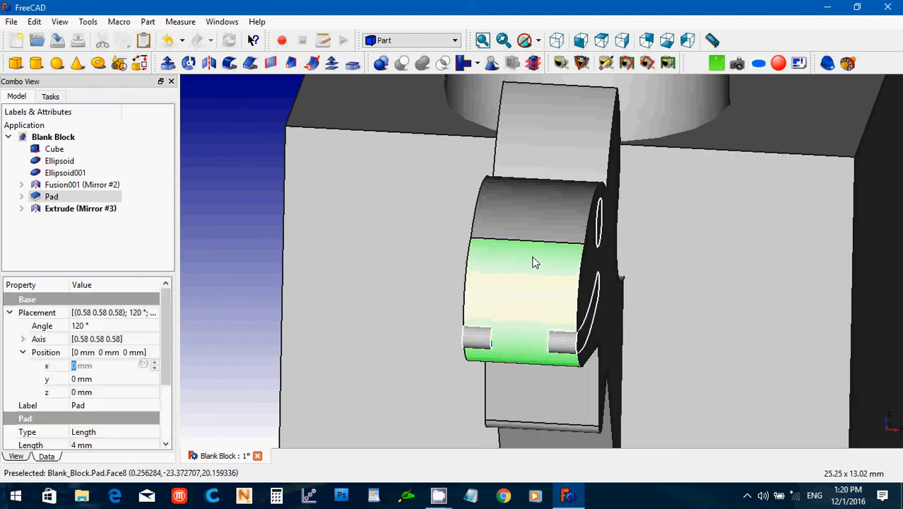
click(22, 208)
ctrl+click(47, 221)
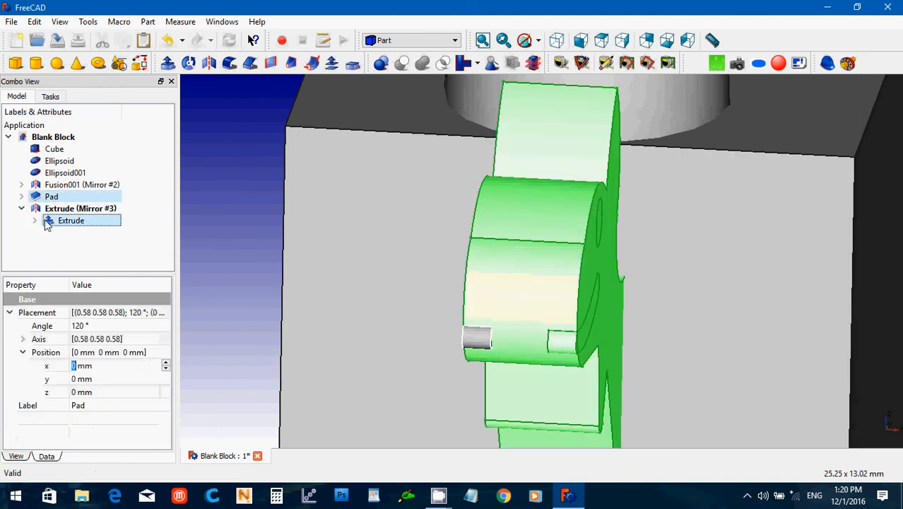
click(402, 63)
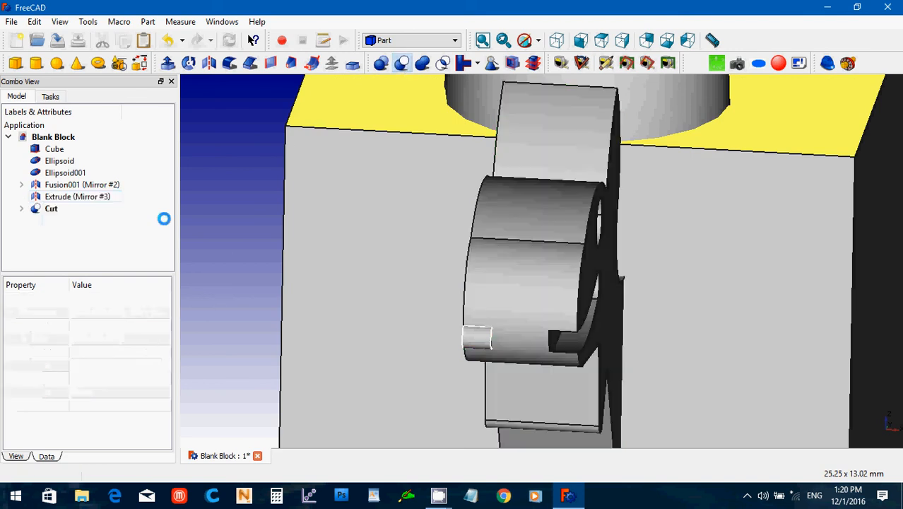
click(65, 209)
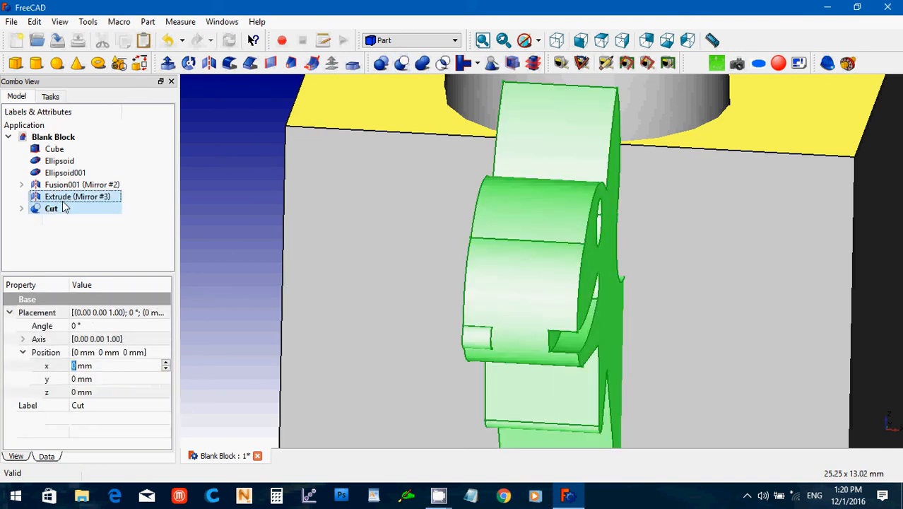
click(401, 63)
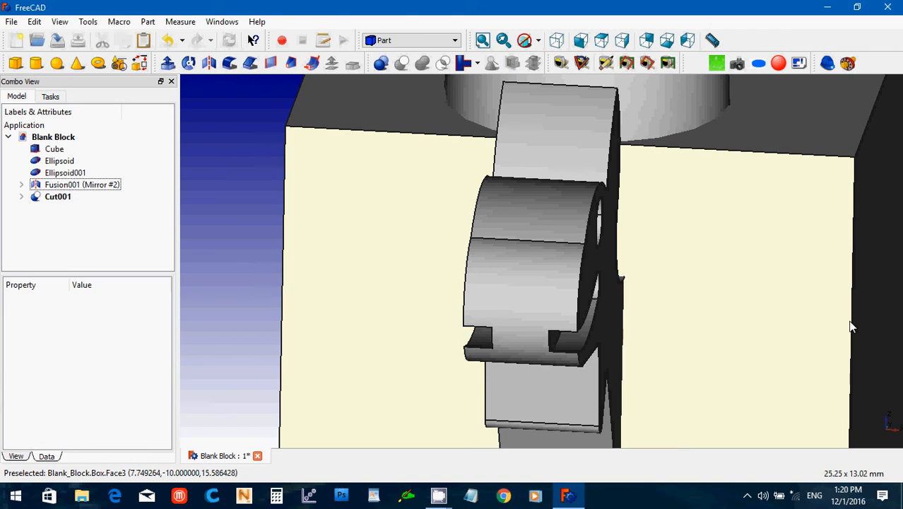
- Add a cone solid and set its y position to 22 mm behind the block
middle_drag(792, 284, 749, 374)
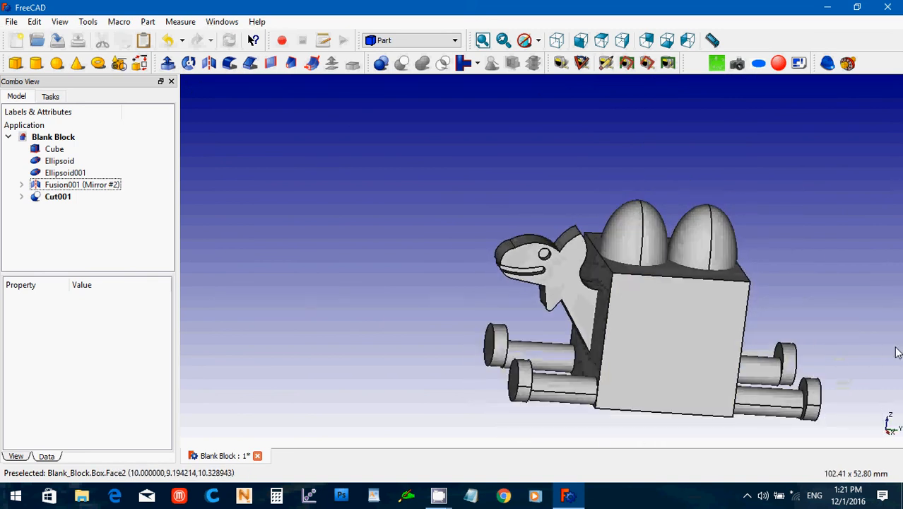
middle_drag(897, 353, 650, 323)
middle_drag(667, 153, 579, 194)
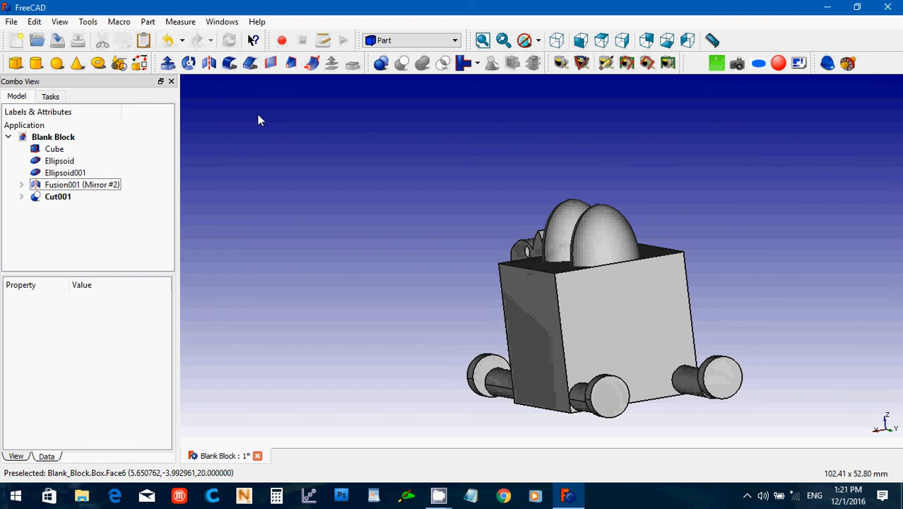
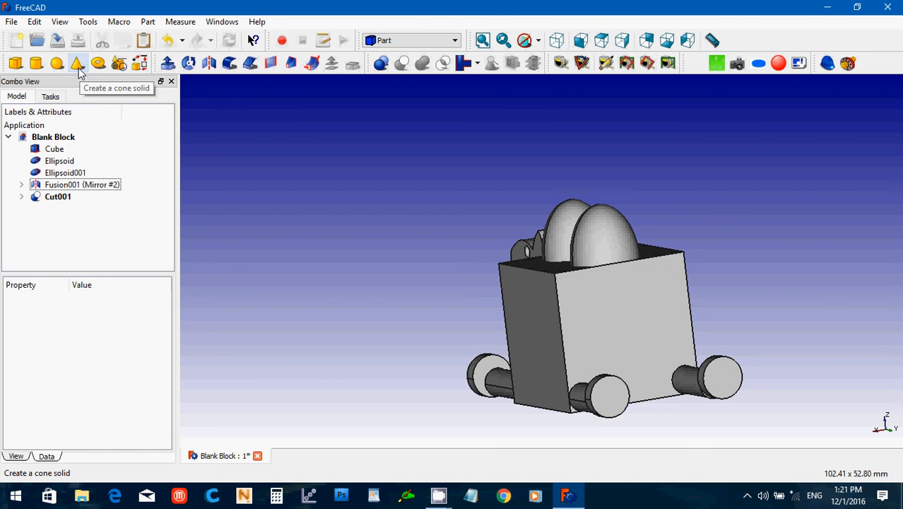
click(78, 65)
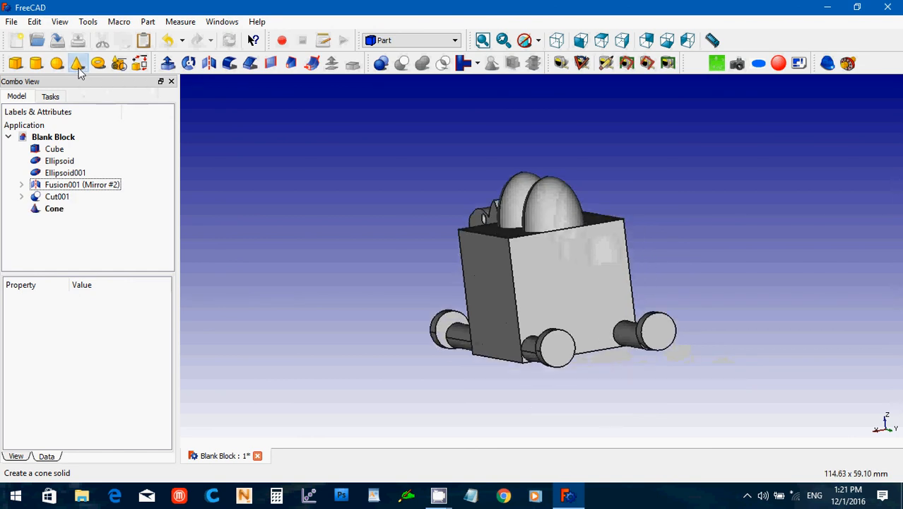
click(55, 208)
click(106, 365)
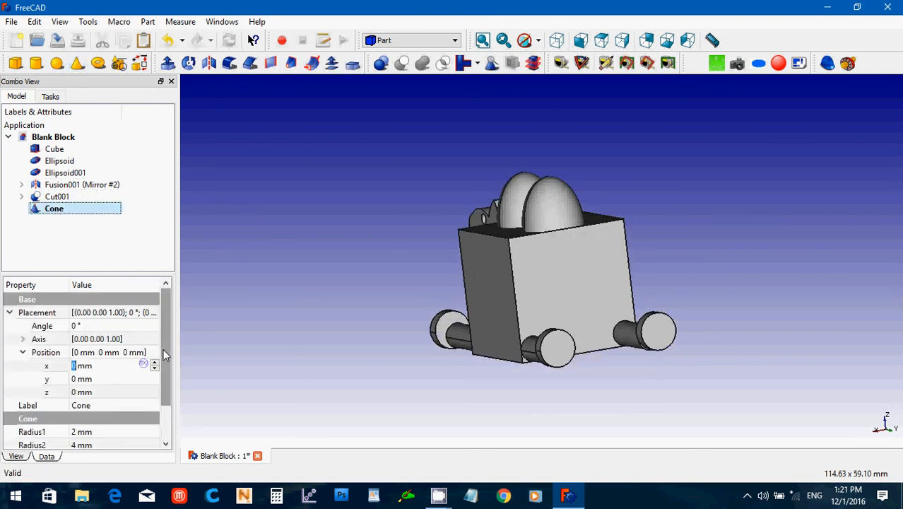
scroll(163, 355, down, 1)
click(92, 339)
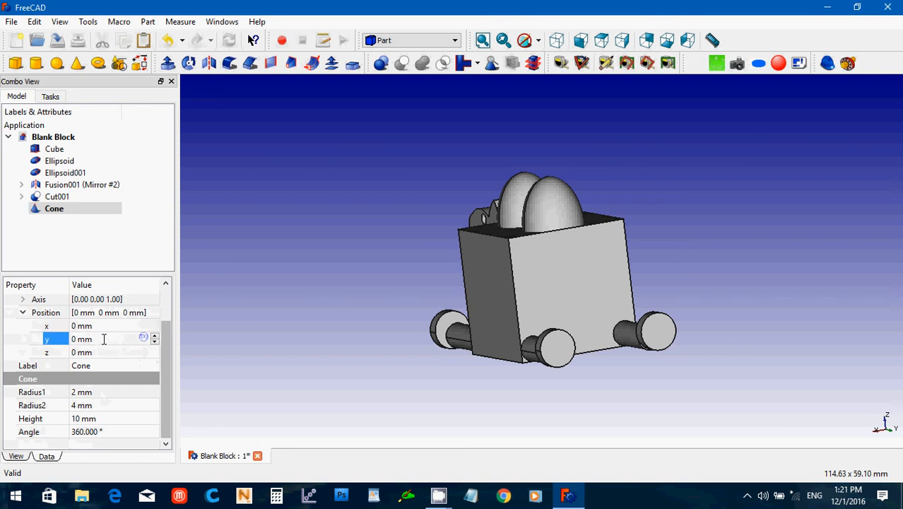
drag(104, 339, 35, 340)
text(22)
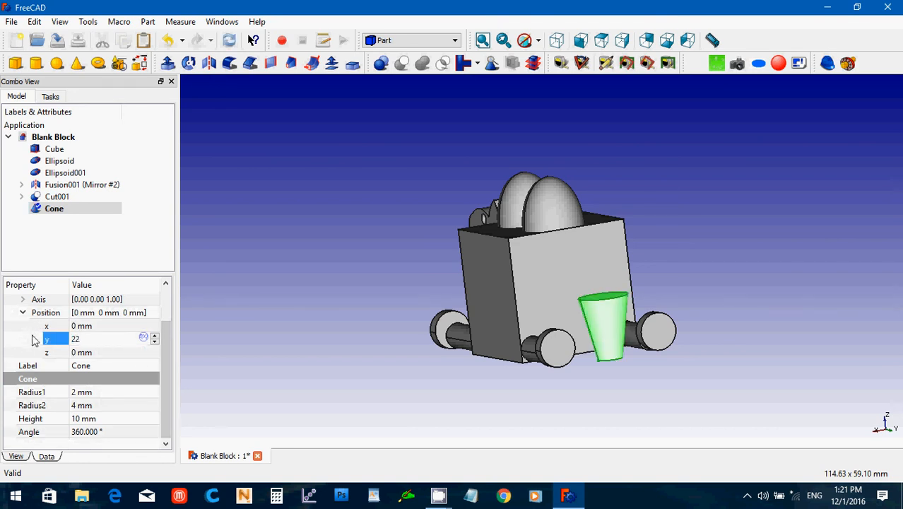
- Set the cone's Radius2 to 2.5 mm and its Radius1 to 1 mm
click(99, 408)
drag(99, 410, 44, 405)
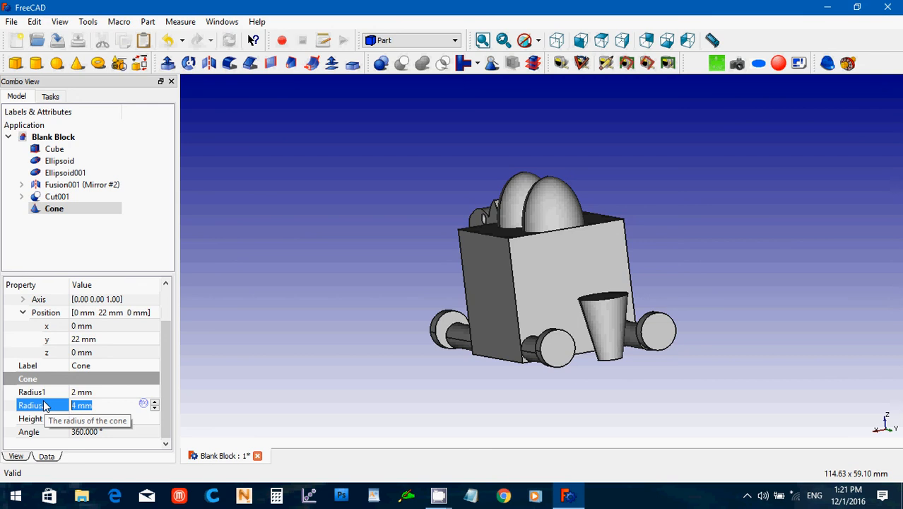
text(2.5)
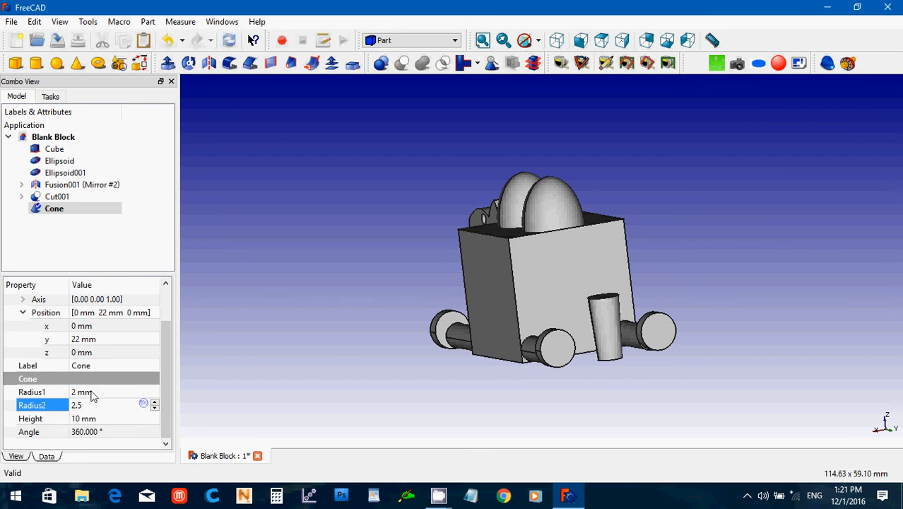
click(91, 393)
text(1)
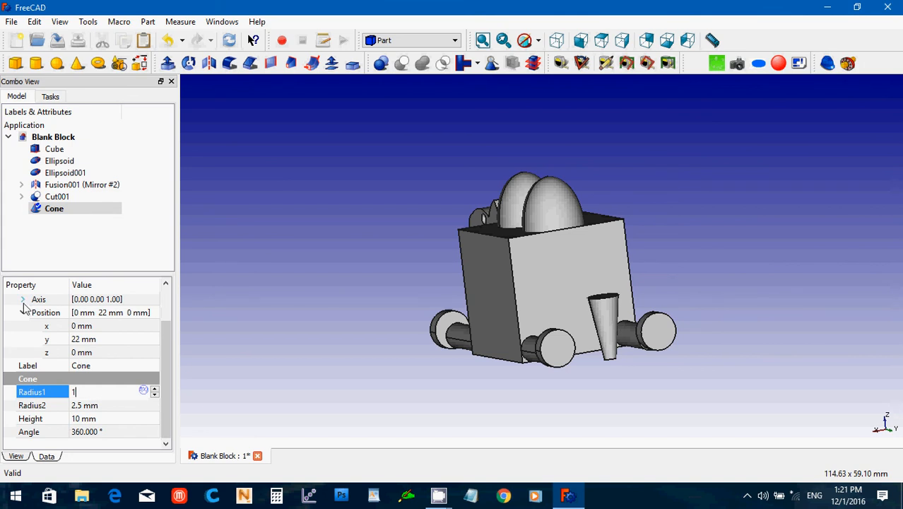
- Set the cone's rotation axis to x 1, y 0, z 0 and its rotation angle to 110°
drag(172, 358, 167, 323)
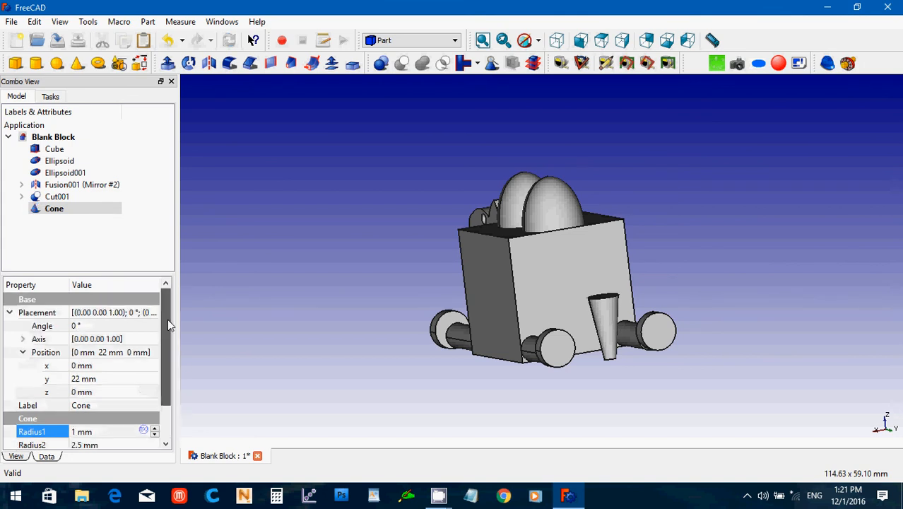
click(23, 339)
click(105, 379)
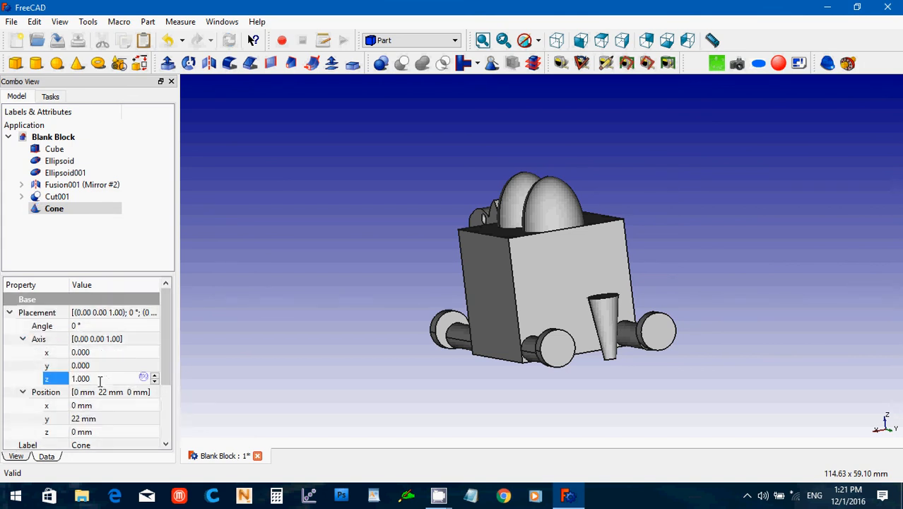
text(0)
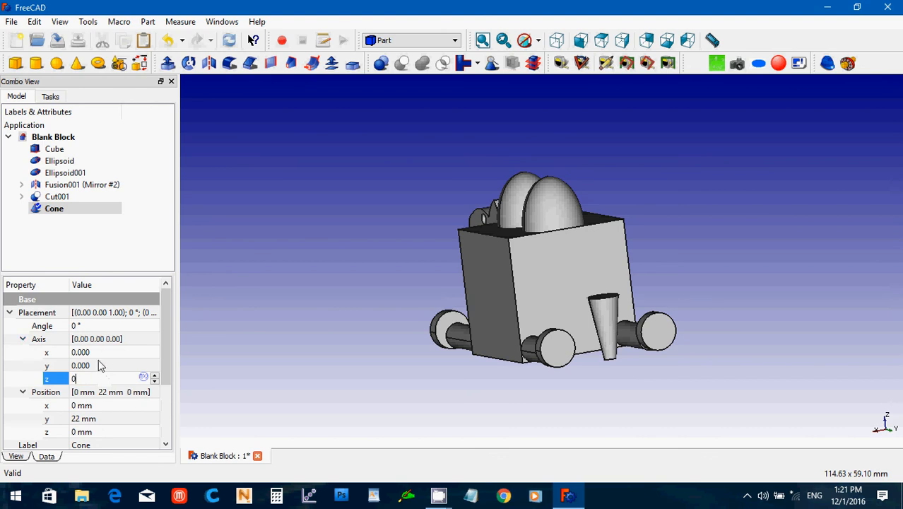
click(44, 353)
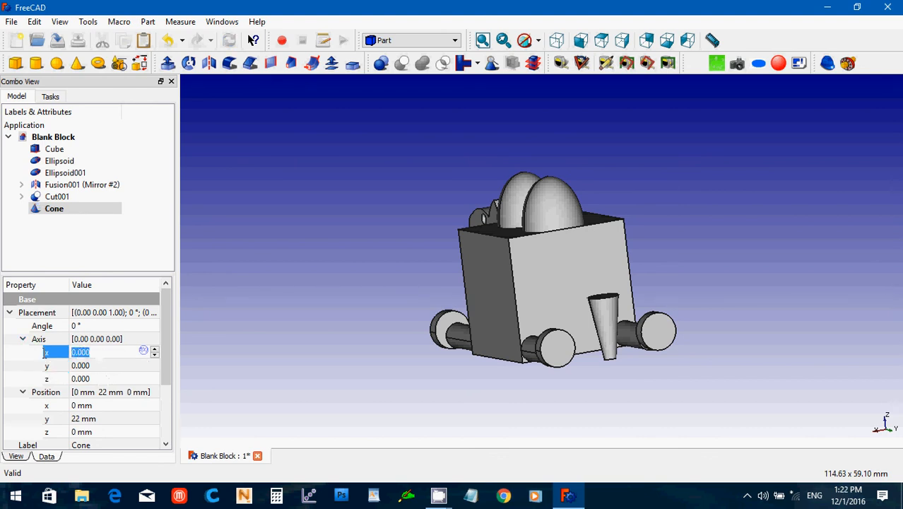
text(1)
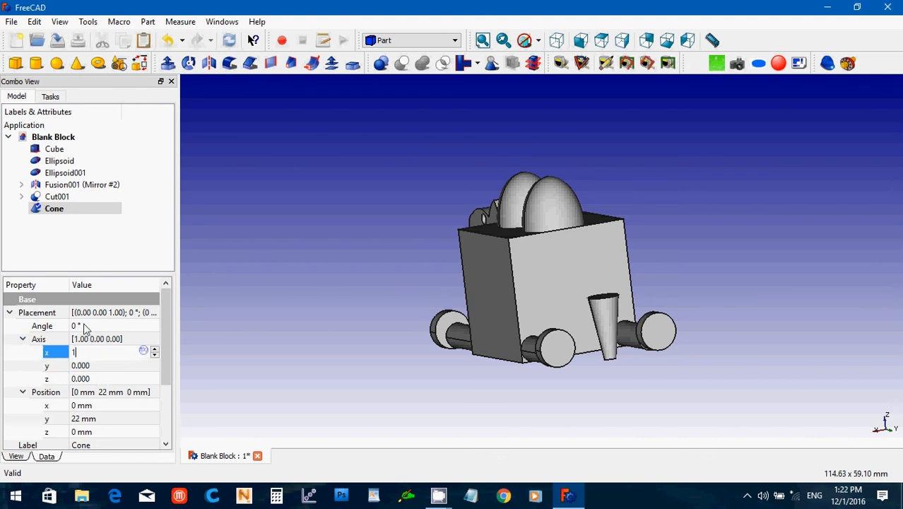
click(42, 325)
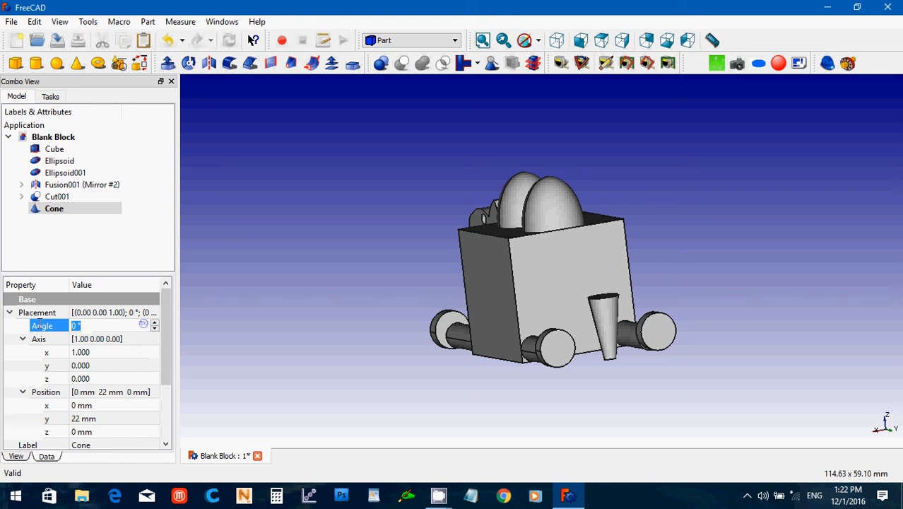
text(90)
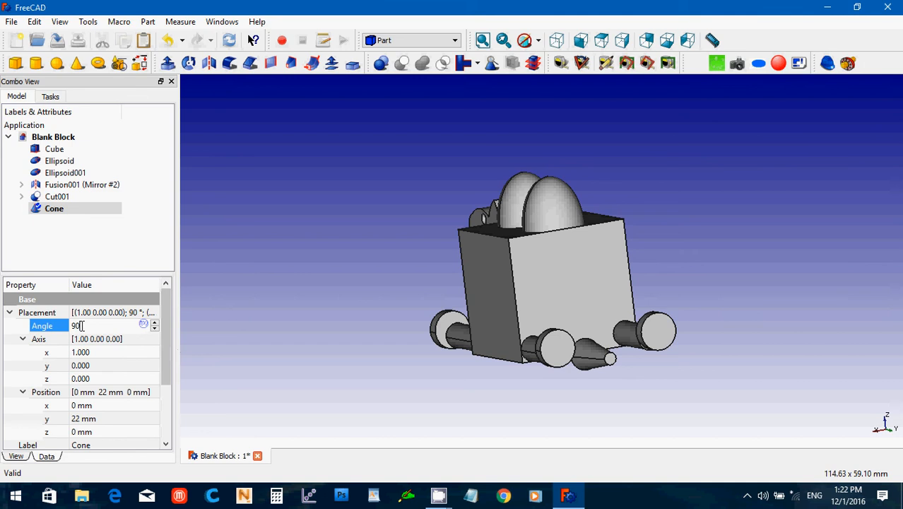
drag(82, 325, 70, 327)
text(110)
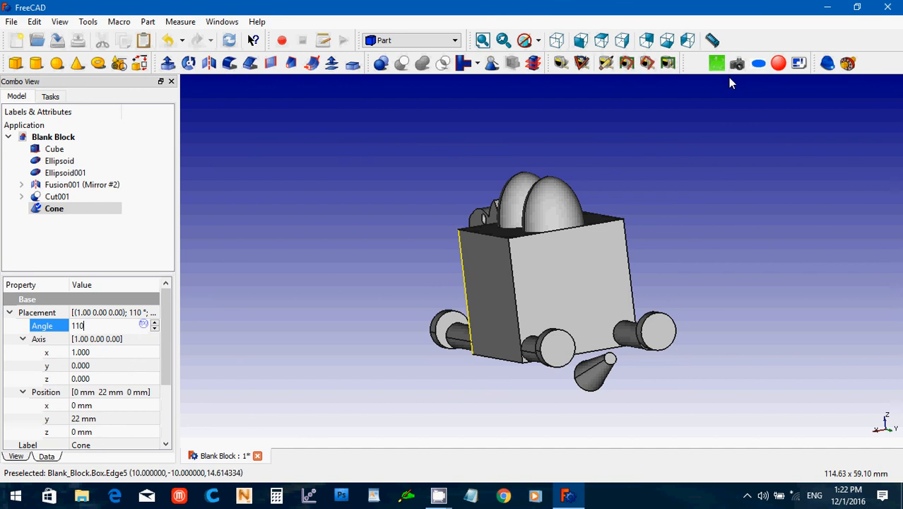
- In the right view, move the cone to z 13 mm and y 18 mm so it joins the block's rear face
click(623, 43)
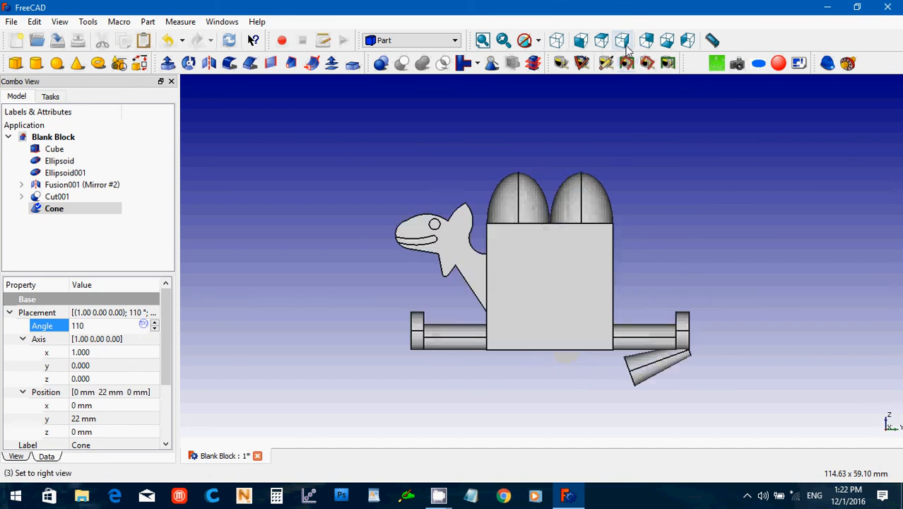
click(102, 431)
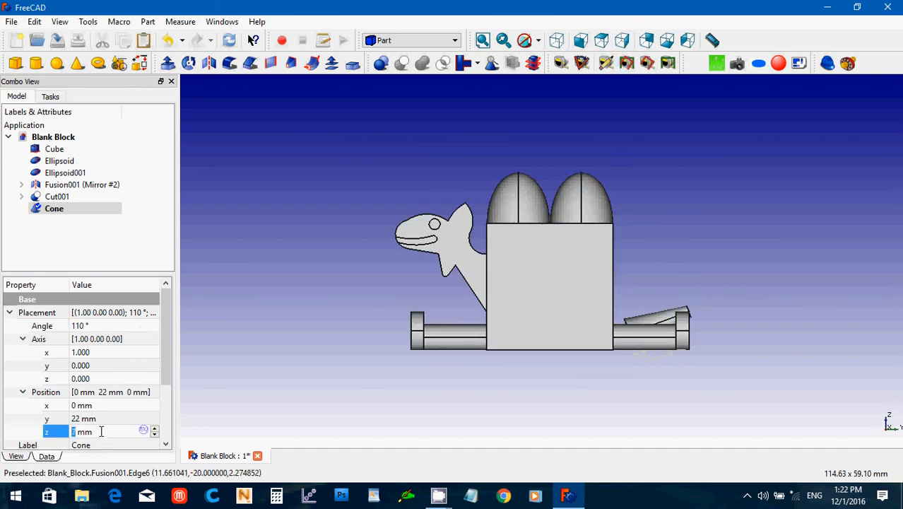
scroll(101, 432, up, 12)
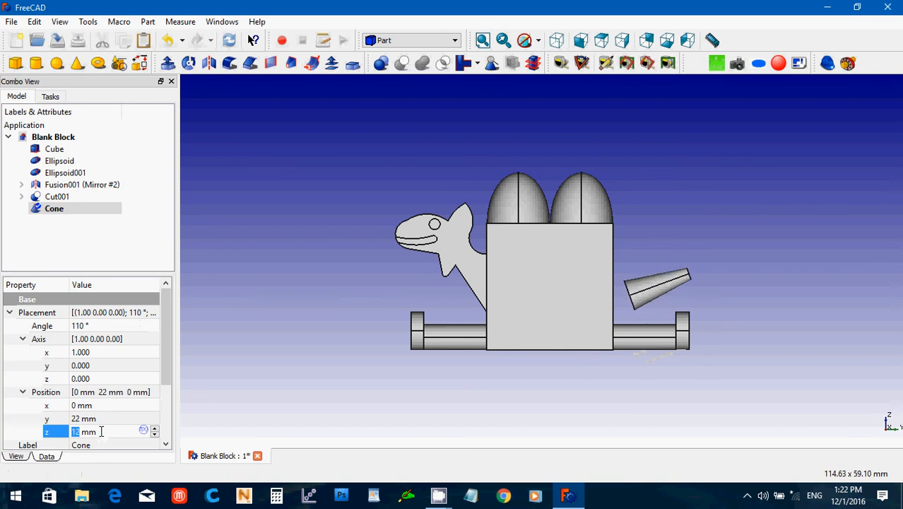
scroll(102, 431, up, 1)
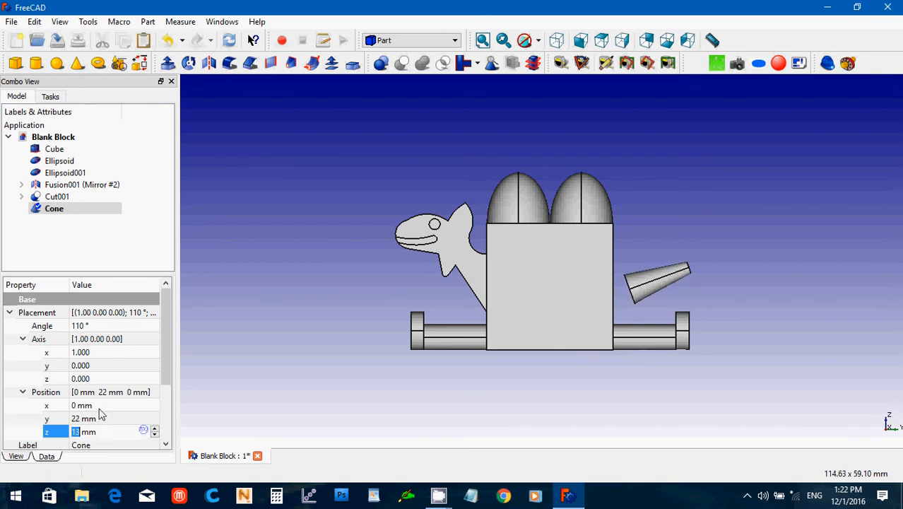
click(100, 418)
scroll(100, 419, down, 3)
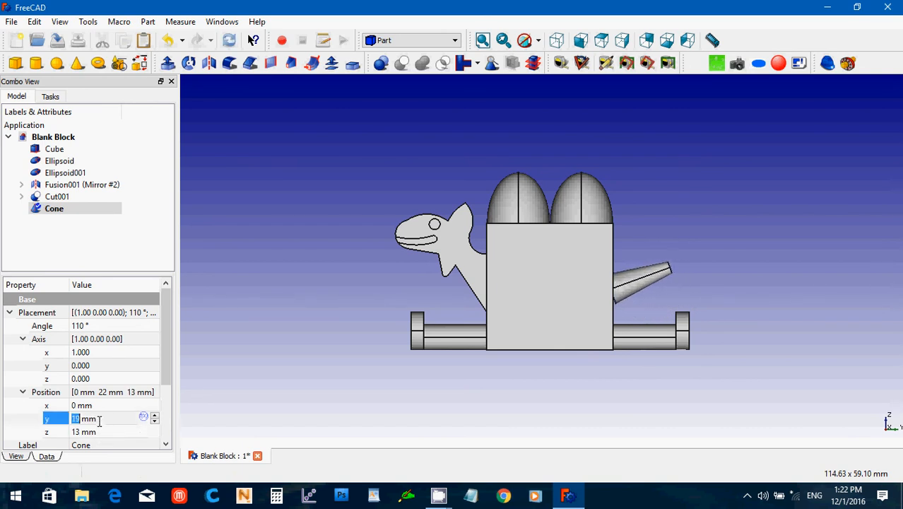
scroll(99, 420, down, 1)
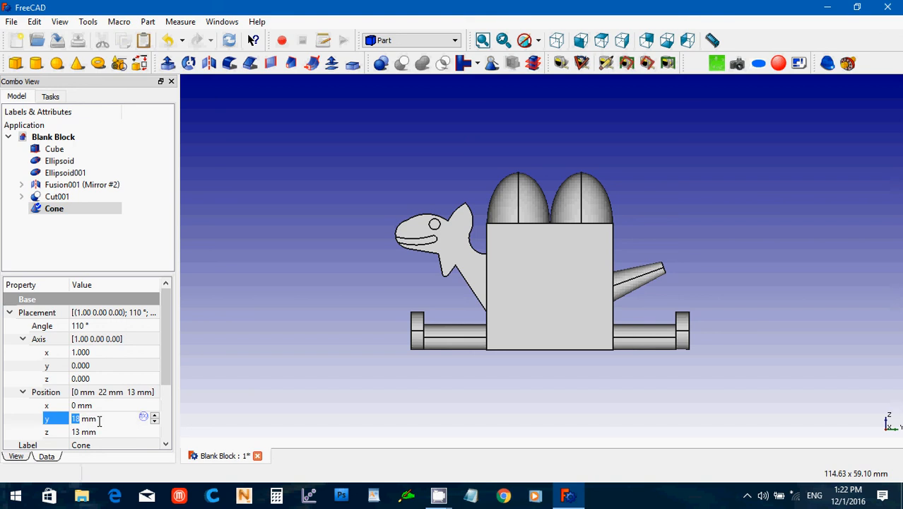
- Set the cone's height to 14 mm and raise its z position by 2 mm
scroll(165, 374, down, 2)
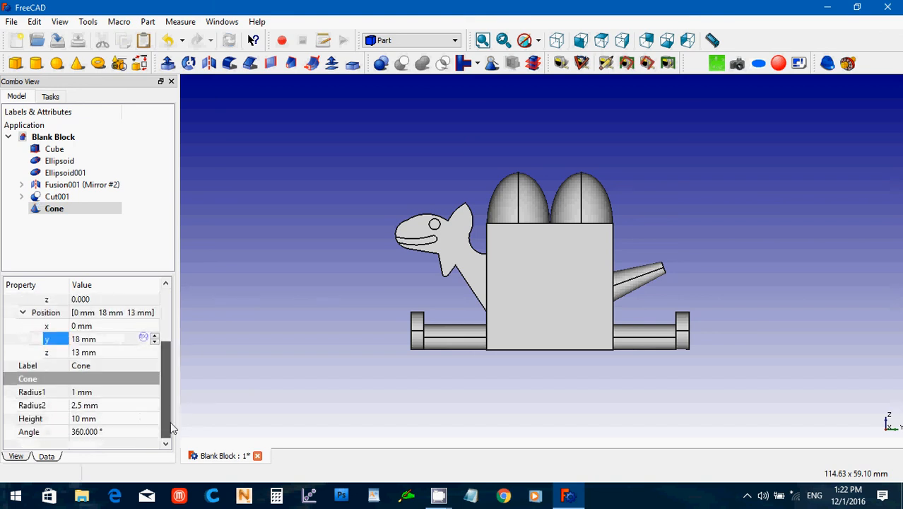
click(134, 419)
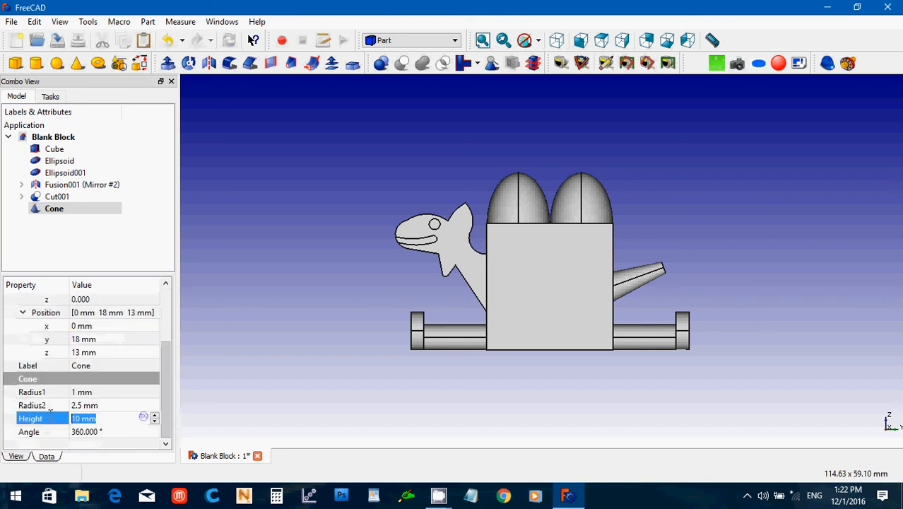
text(14)
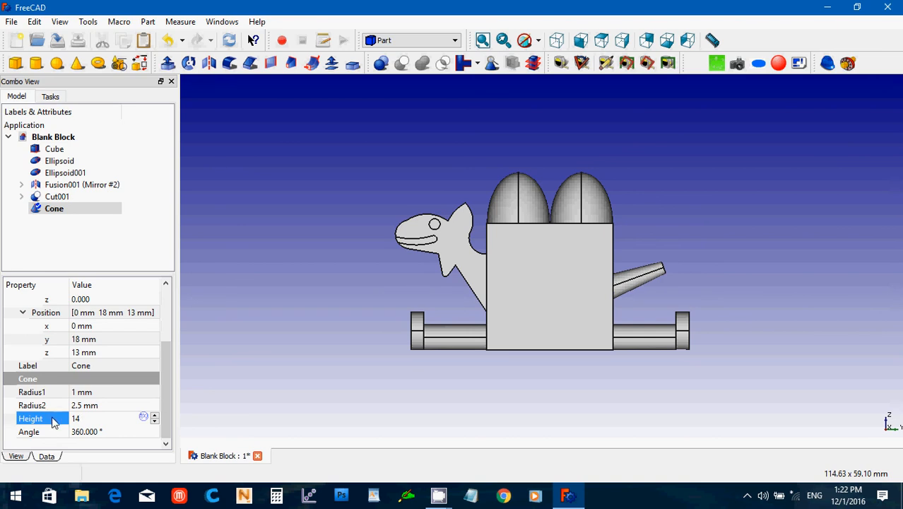
click(103, 353)
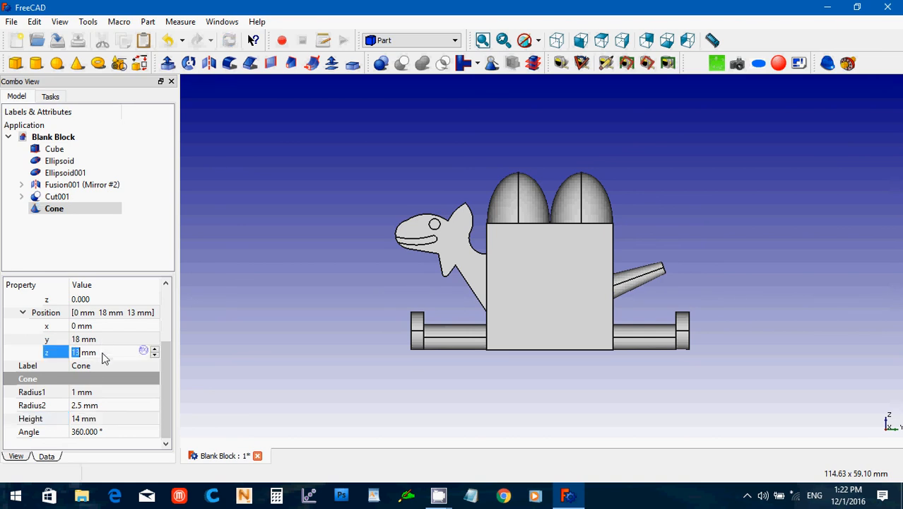
scroll(103, 352, up, 2)
click(218, 260)
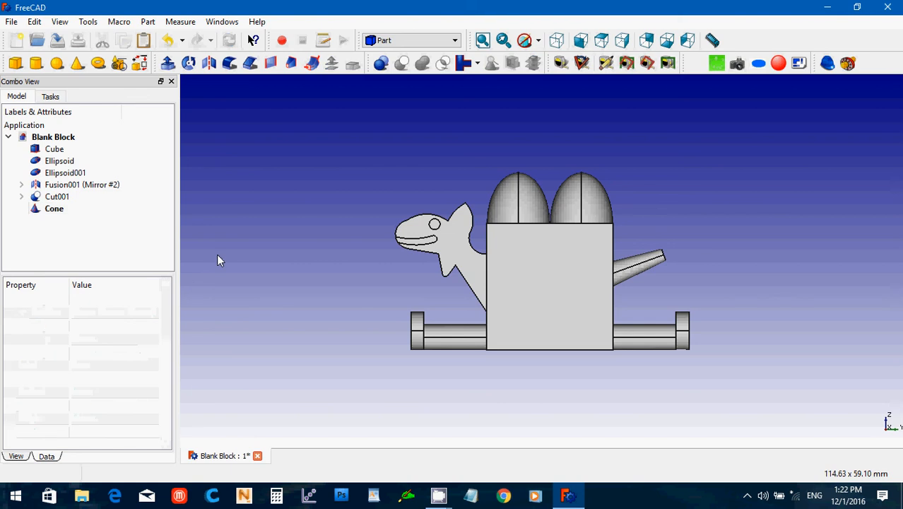
- Clone the head Cut001 with the Draft workbench's Clone tool and hide the original
middle_drag(218, 260, 339, 266)
middle_drag(645, 378, 289, 238)
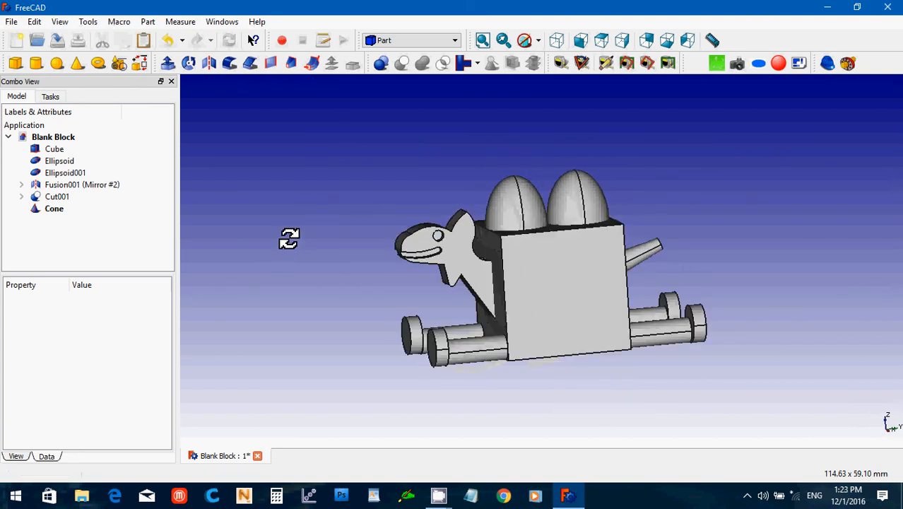
click(58, 196)
click(410, 40)
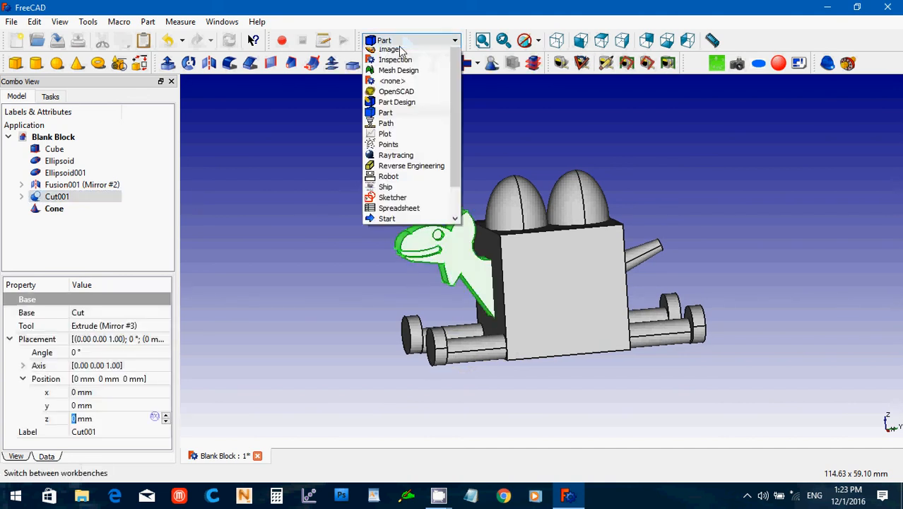
click(404, 85)
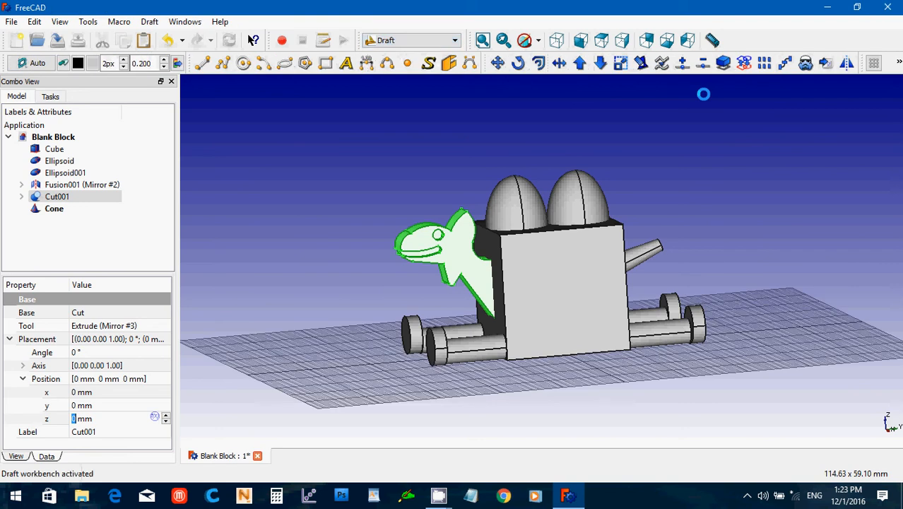
click(805, 63)
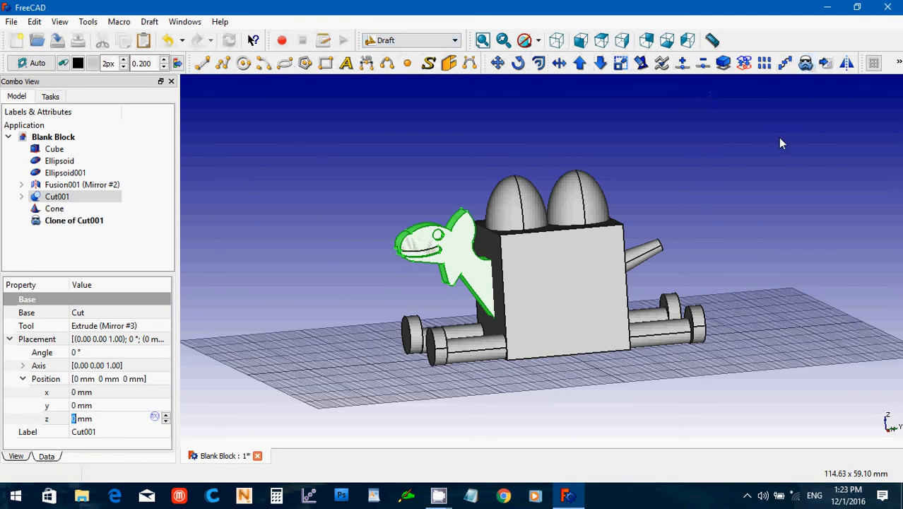
click(91, 196)
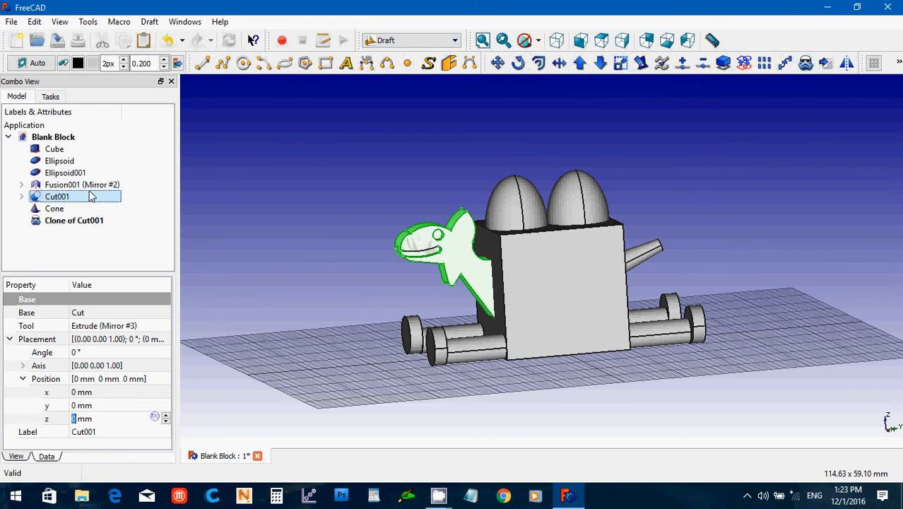
- Scale the cloned head to 1.5 in y and 1.5 in z
click(61, 220)
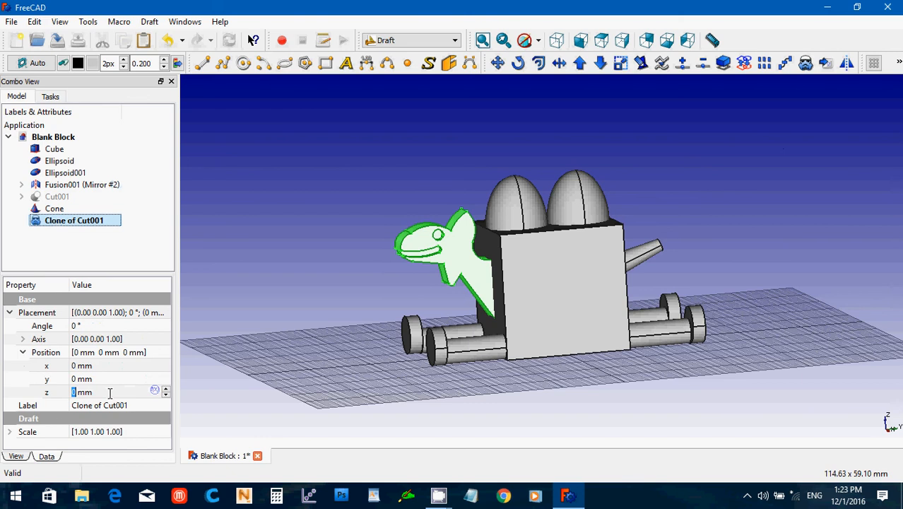
click(9, 432)
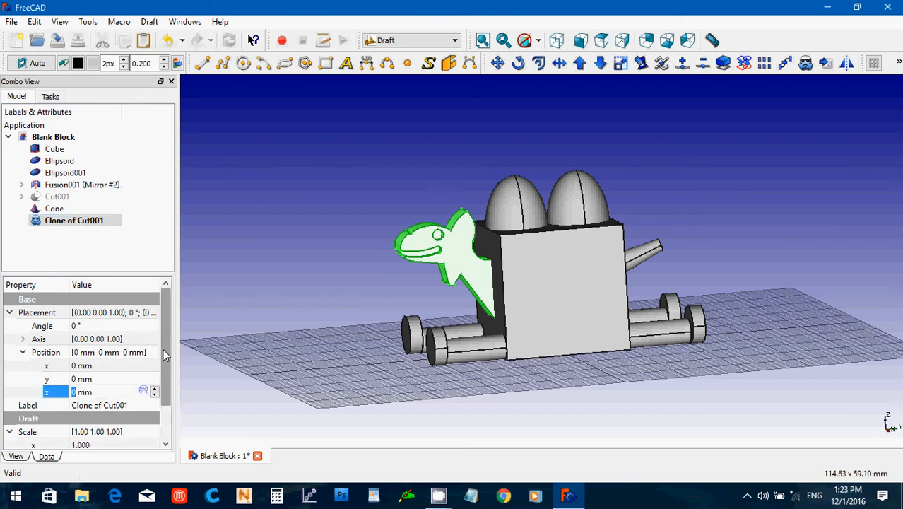
scroll(164, 355, down, 1)
click(104, 409)
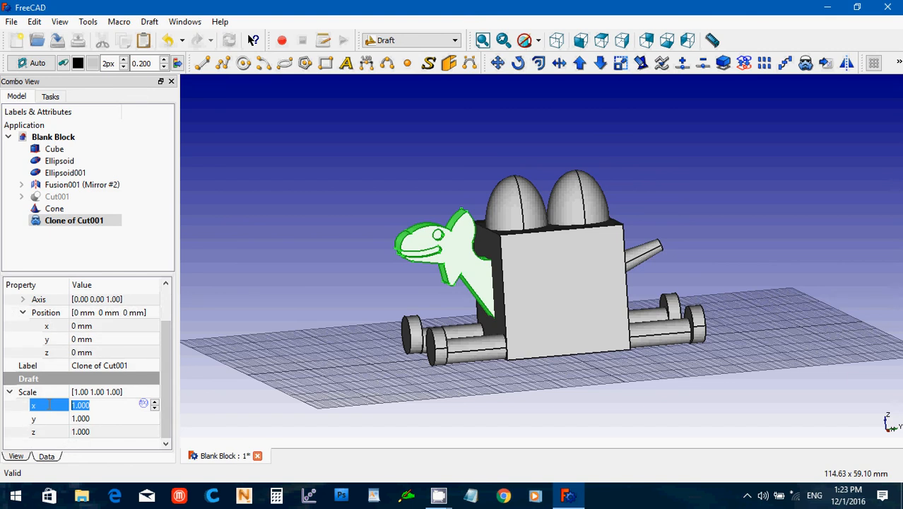
click(97, 421)
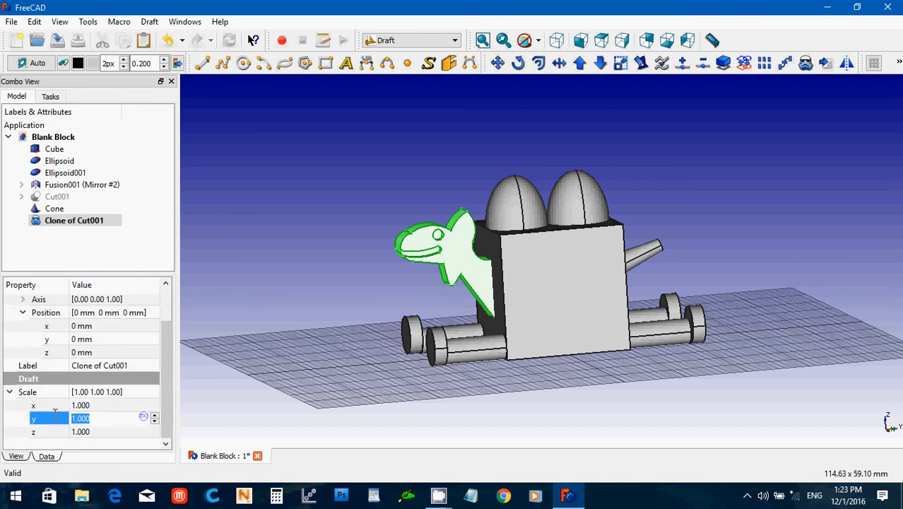
text(1.5)
click(100, 435)
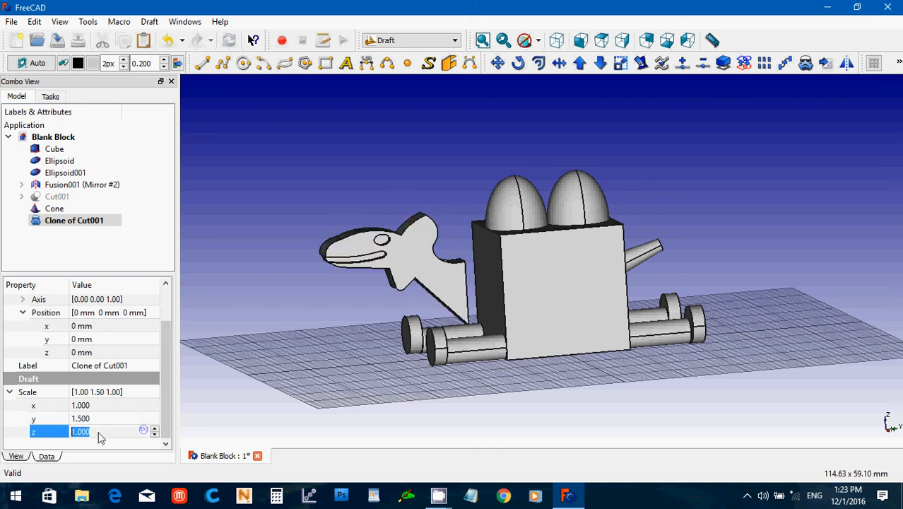
text(1.5)
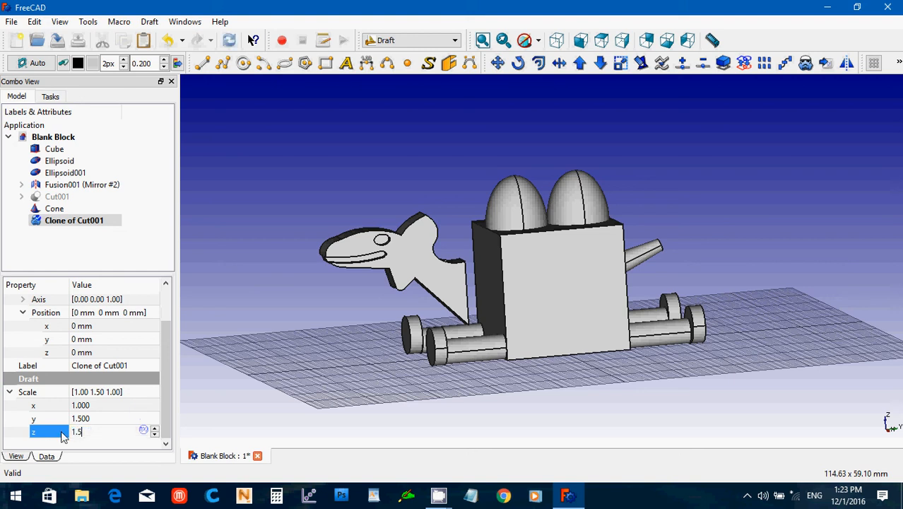
key(Return)
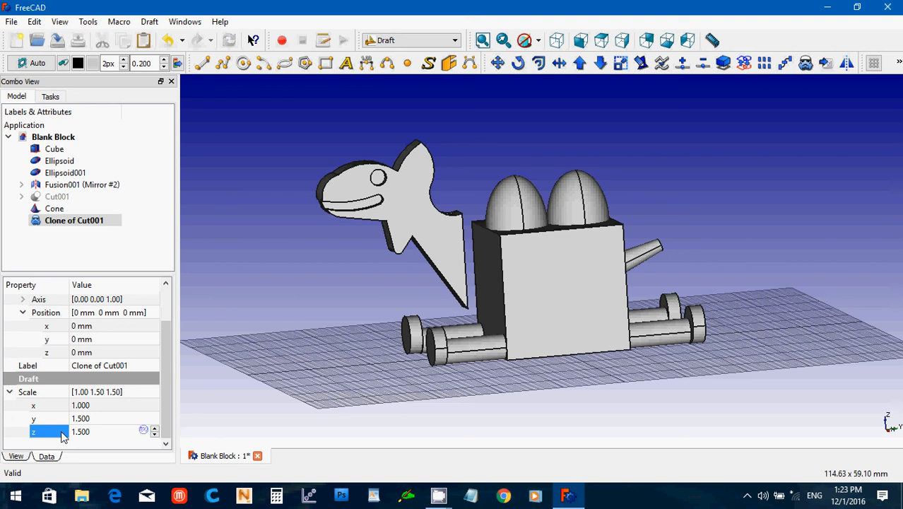
- Move the cloned head to y 5 mm and z -1 mm so its neck meets the block
click(93, 340)
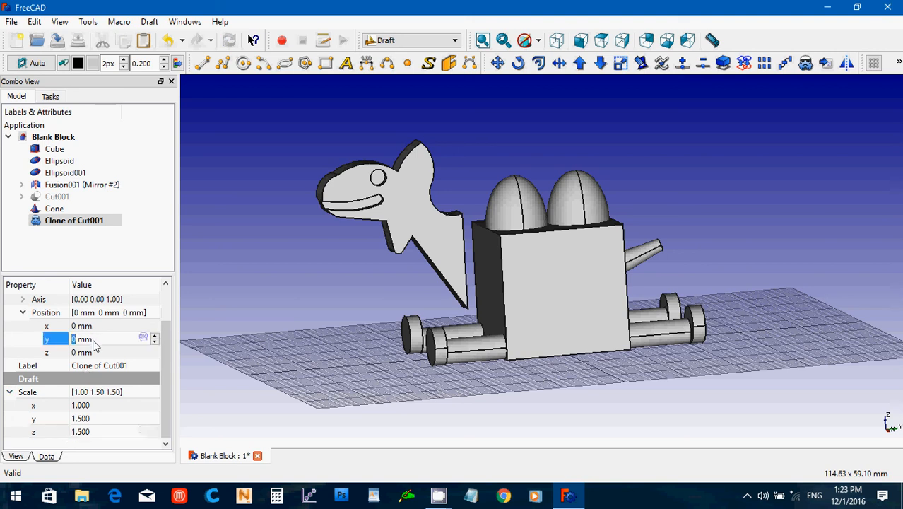
scroll(93, 340, up, 5)
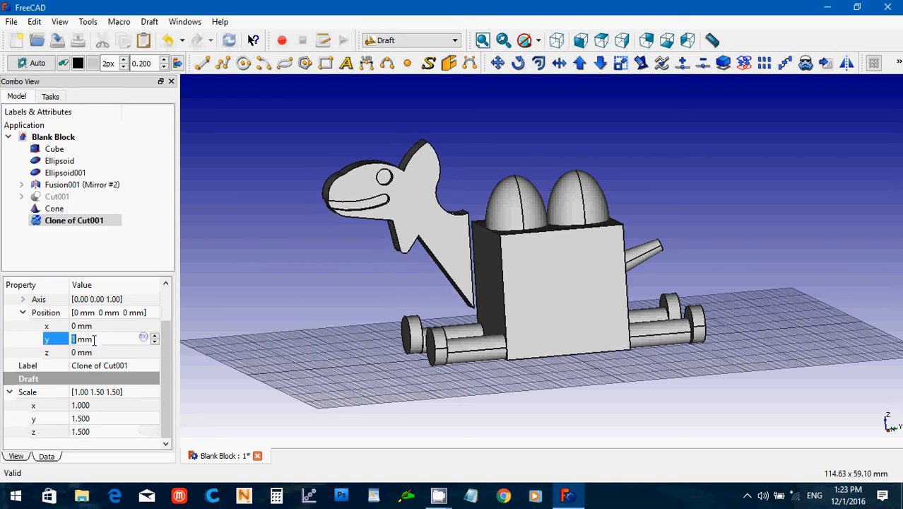
scroll(94, 340, up, 2)
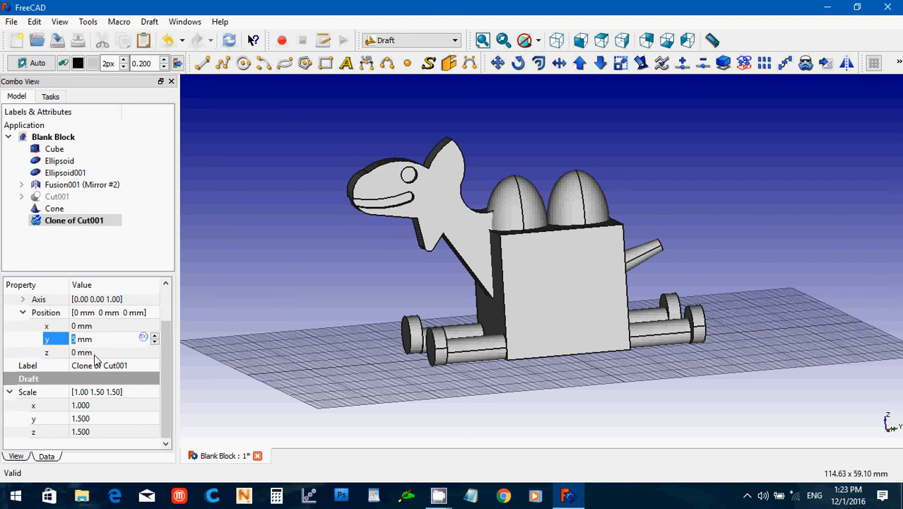
click(95, 353)
scroll(95, 352, down, 1)
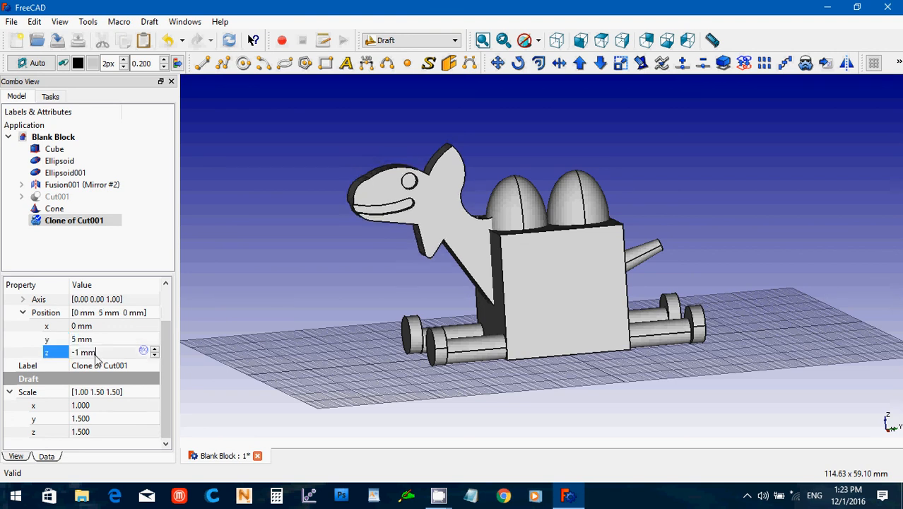
- Lower the cloned head to z -3 mm
scroll(94, 352, down, 1)
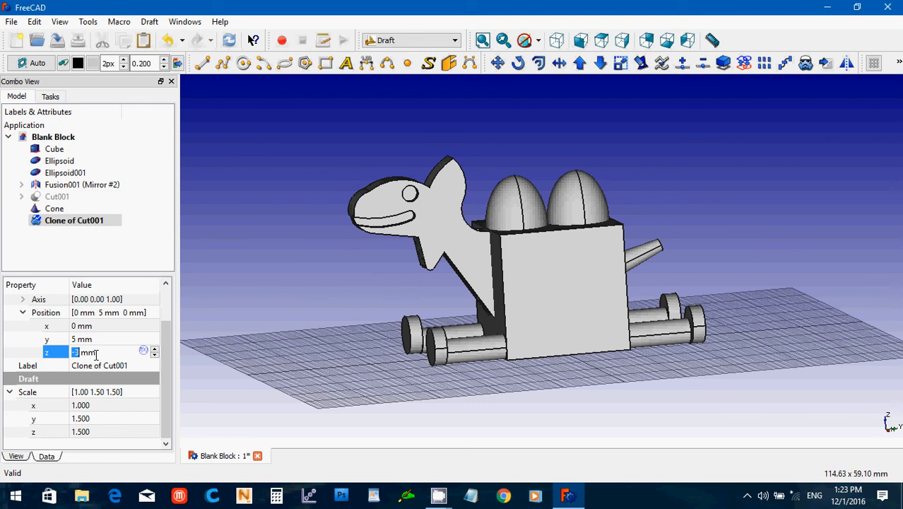
click(275, 260)
middle_drag(275, 260, 159, 212)
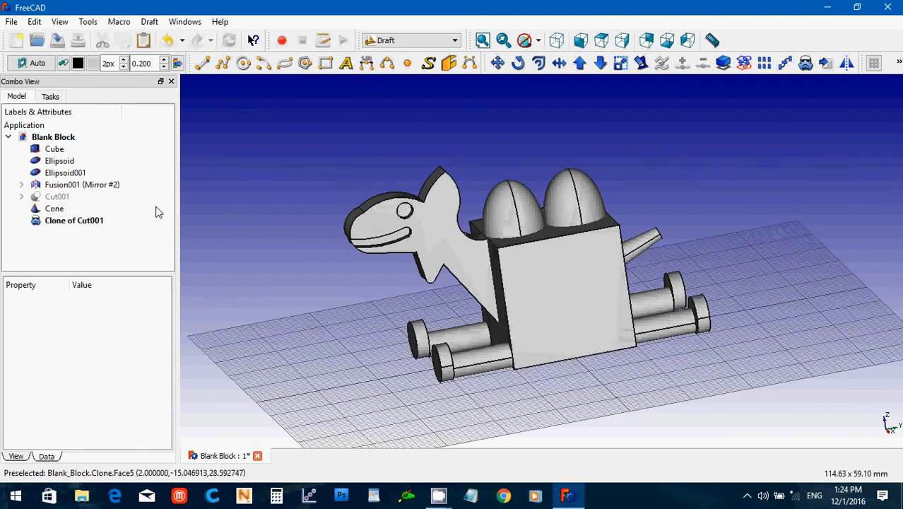
- Reduce the cloned head's scale to 1.25 in y and 1.25 in z
click(74, 223)
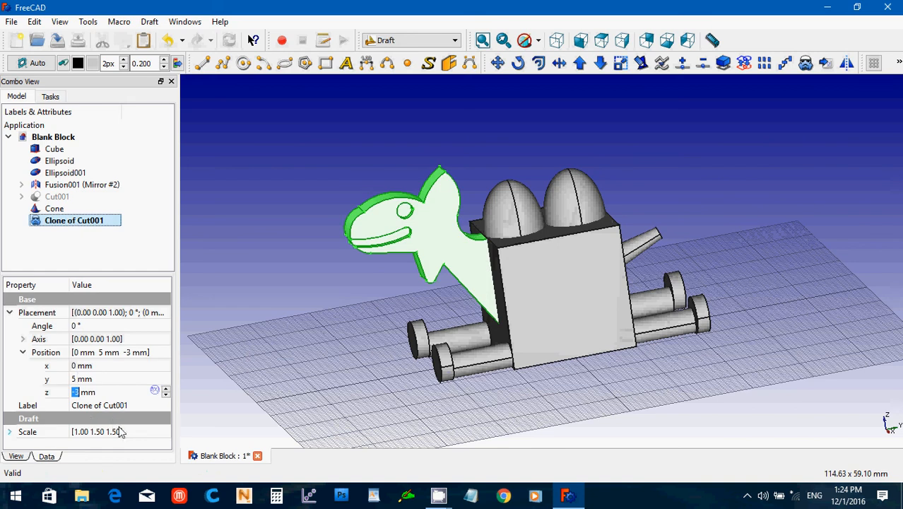
click(11, 431)
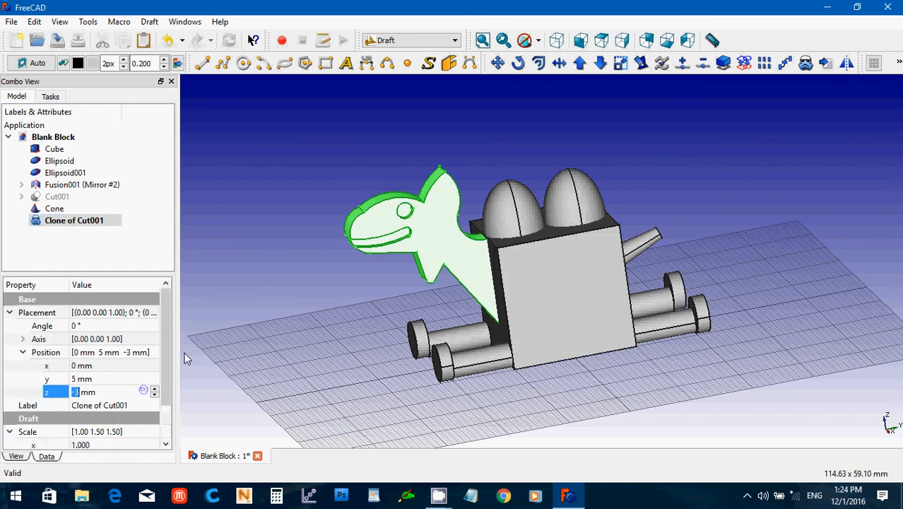
scroll(162, 362, down, 1)
click(109, 417)
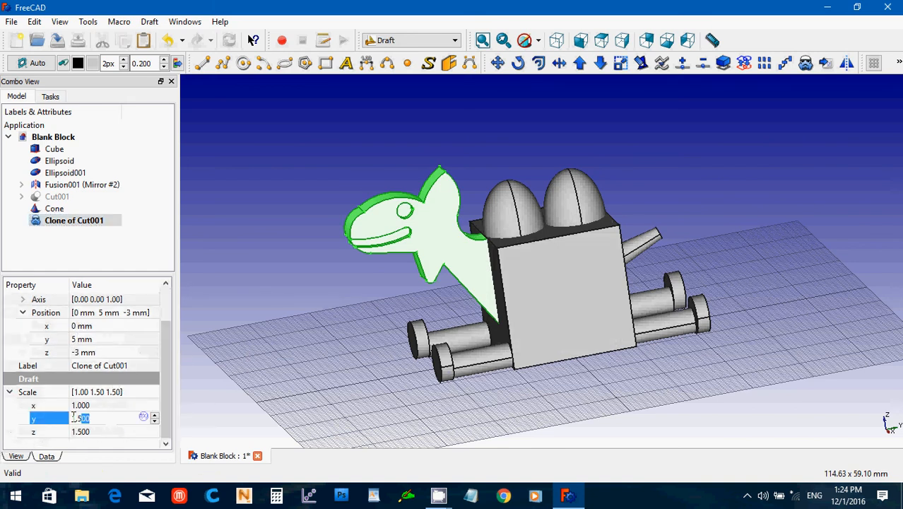
key(BackSpace)
text(2)
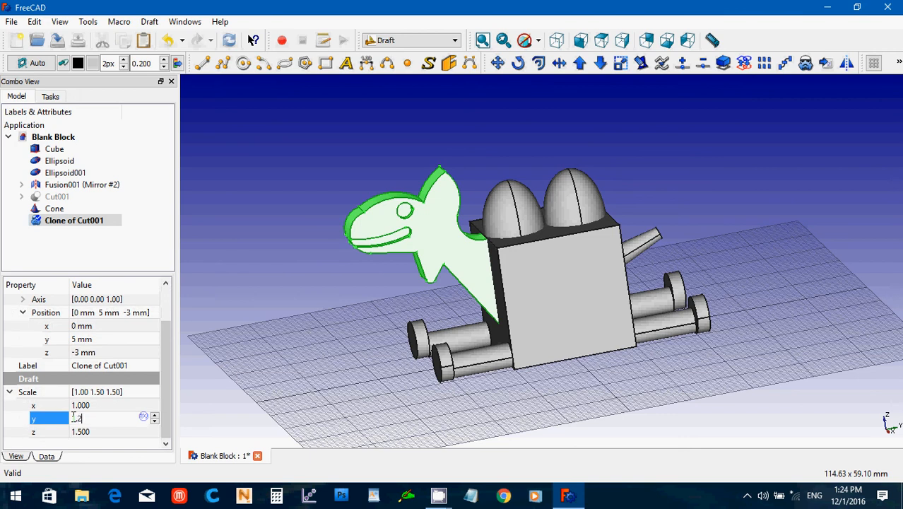
text(5)
click(99, 434)
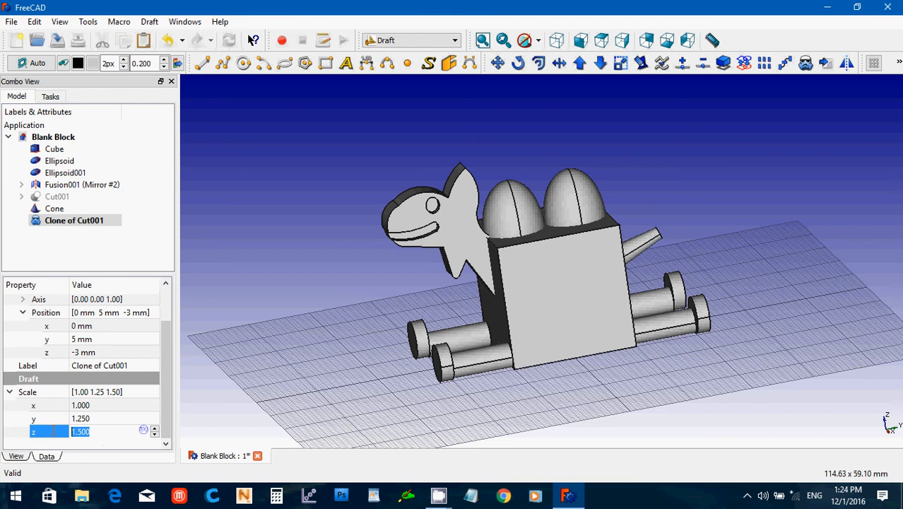
text(1.25)
key(Return)
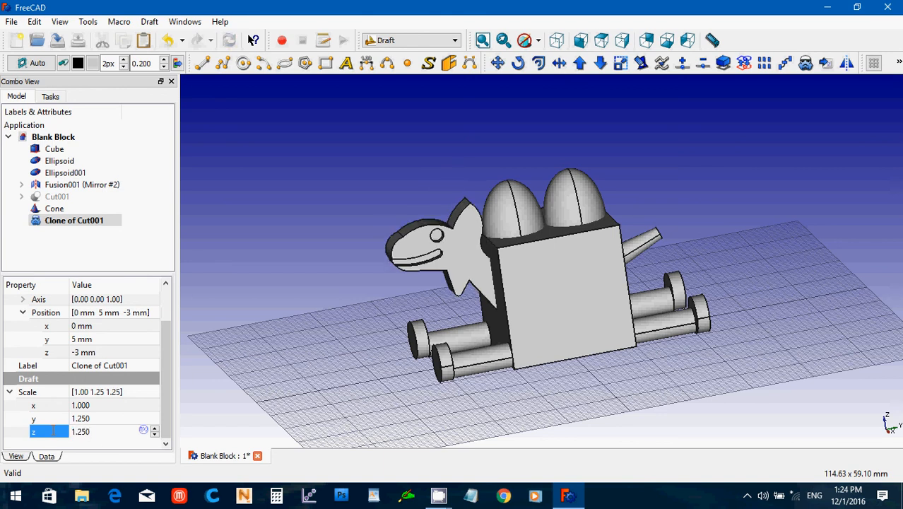
- Reposition the cloned head at y 3 mm and z 1 mm against the block
click(103, 340)
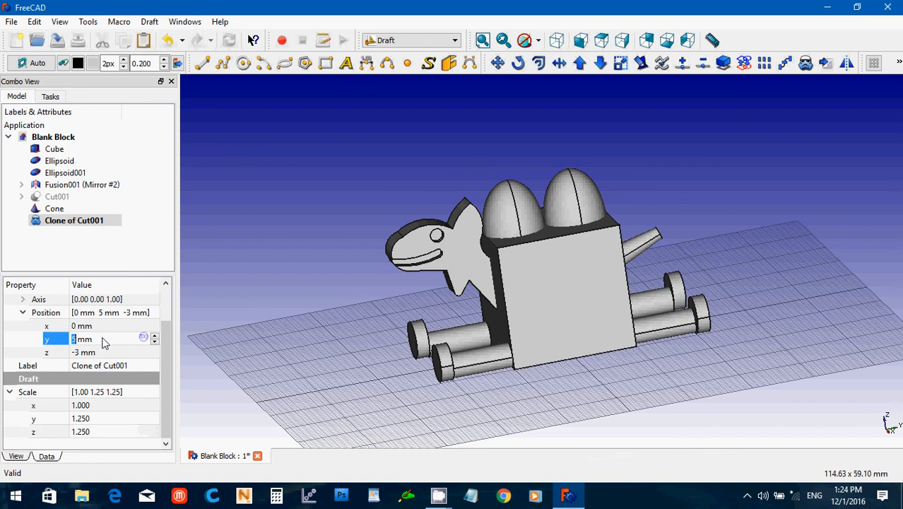
scroll(103, 340, down, 4)
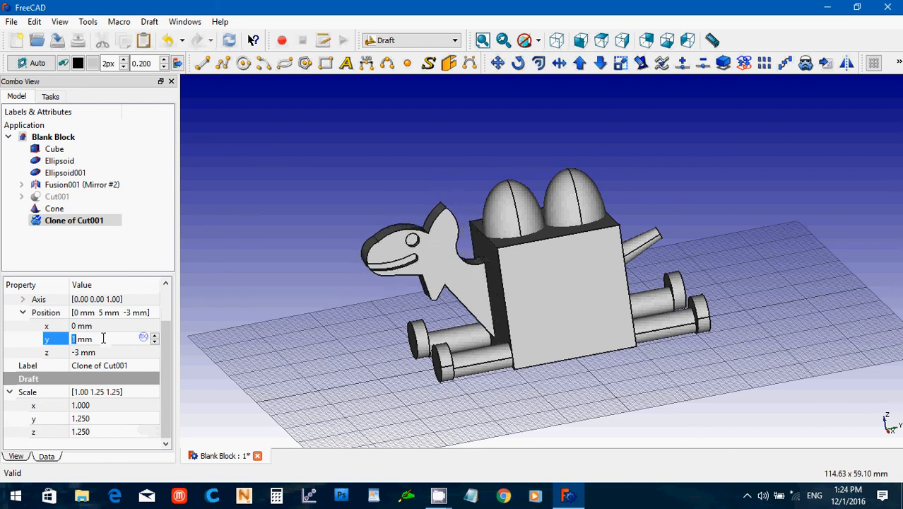
scroll(103, 339, up, 2)
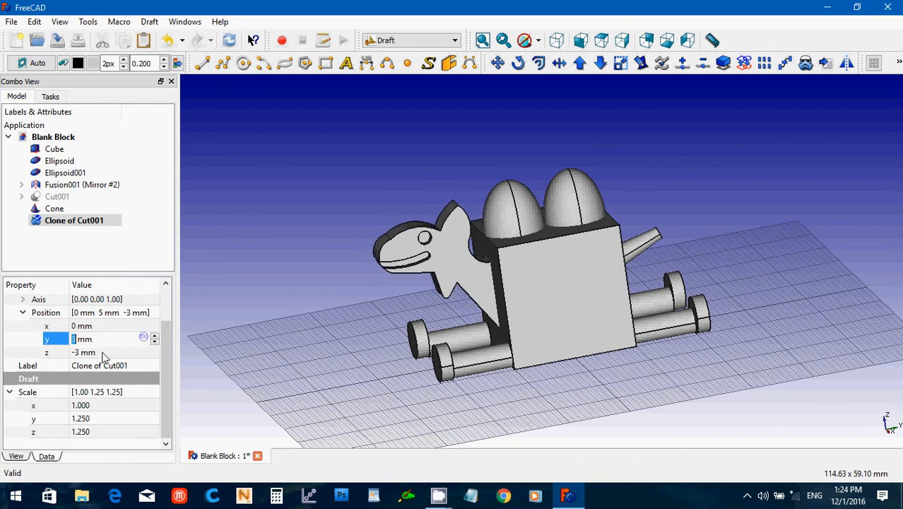
click(103, 352)
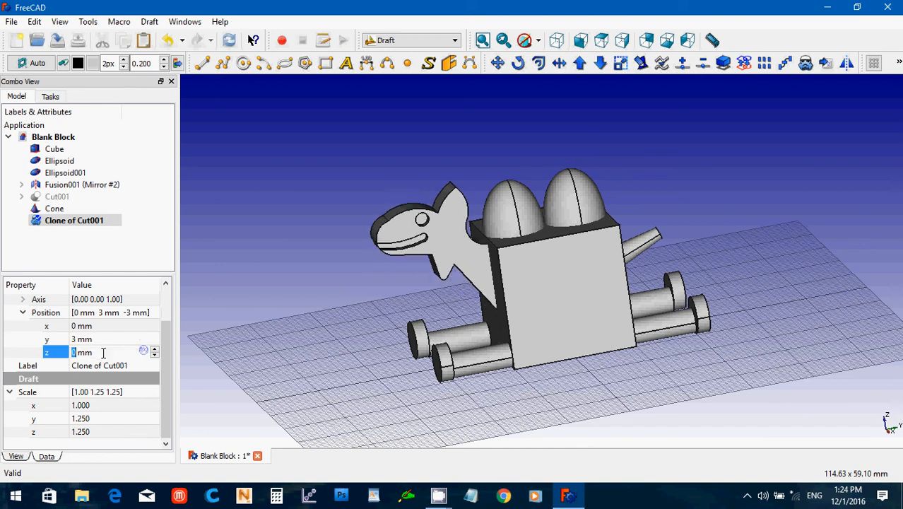
scroll(102, 352, up, 2)
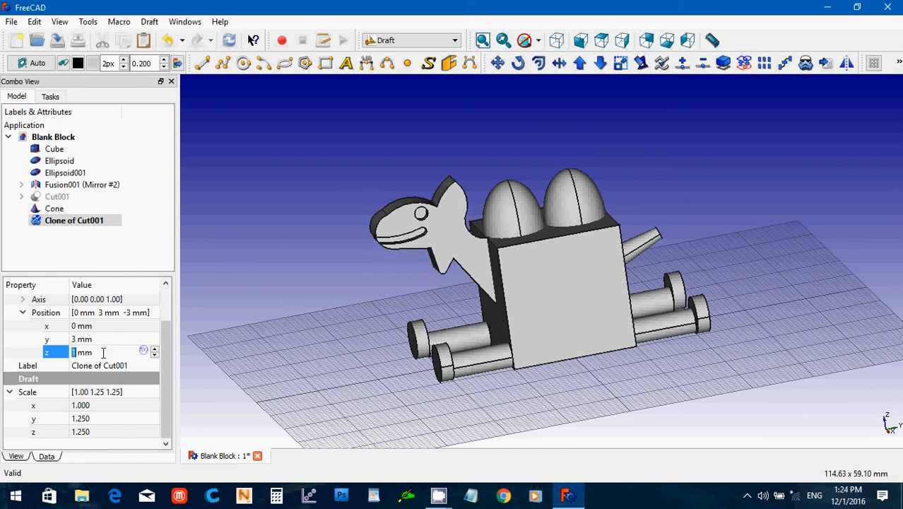
click(235, 242)
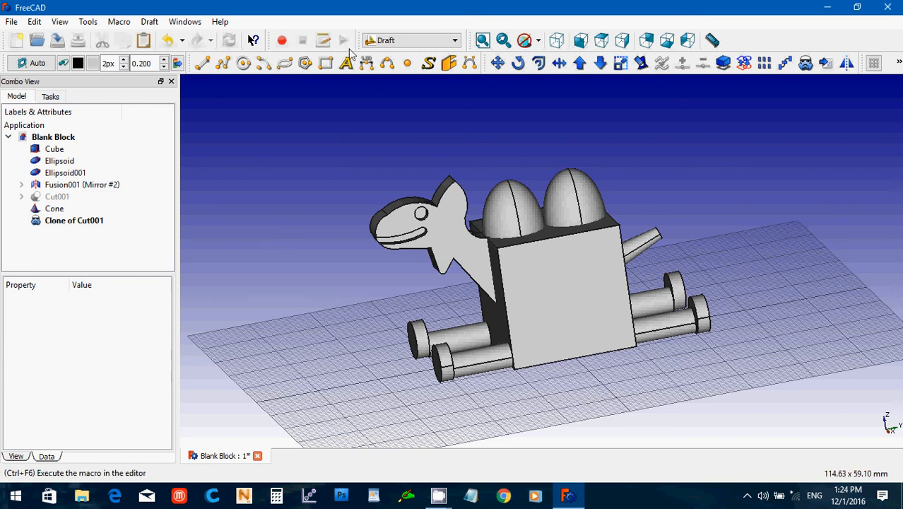
- Turn off the Draft grid and switch to the Part workbench
click(149, 21)
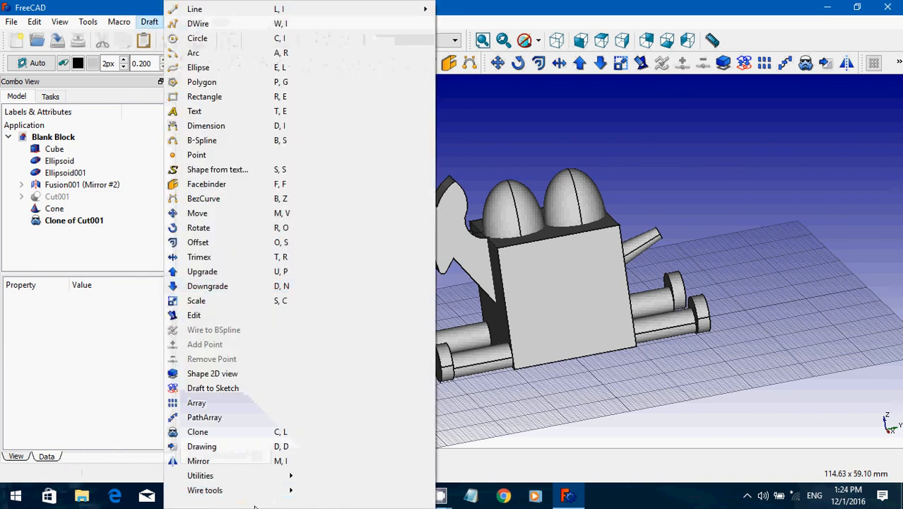
mouse_move(249, 480)
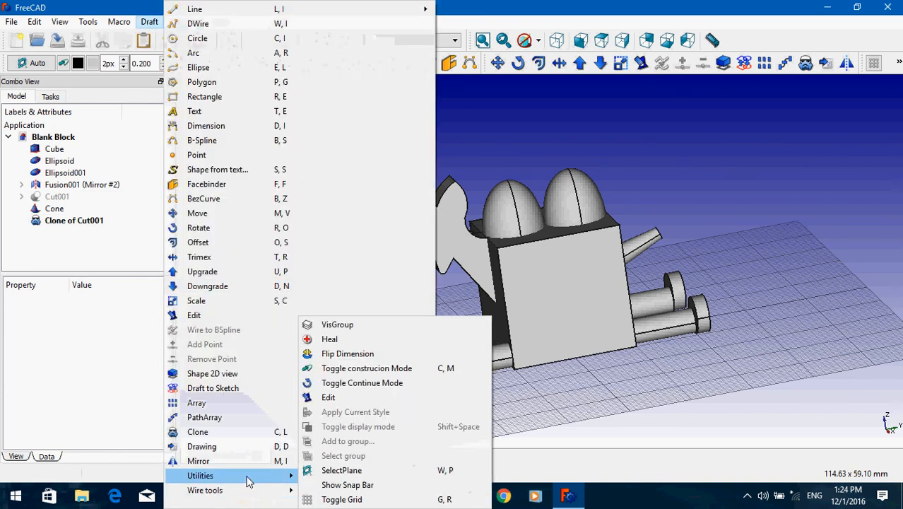
click(342, 499)
click(394, 41)
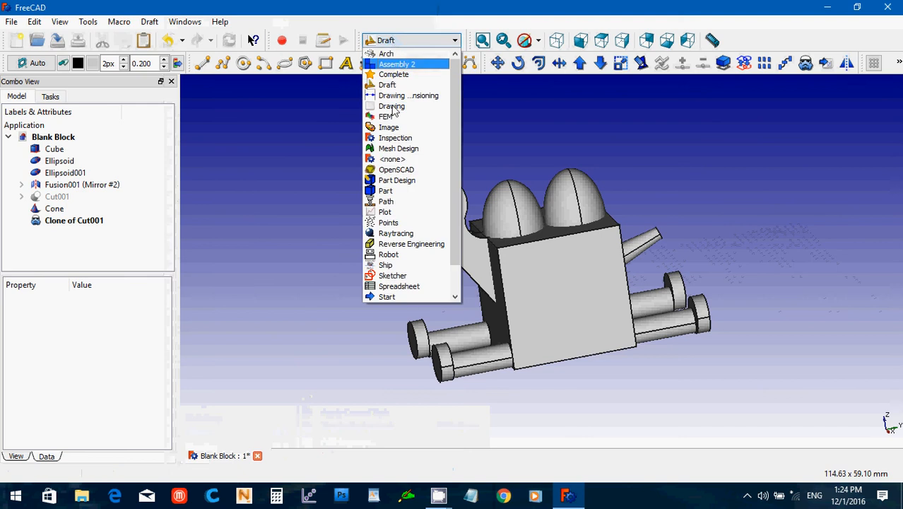
click(396, 193)
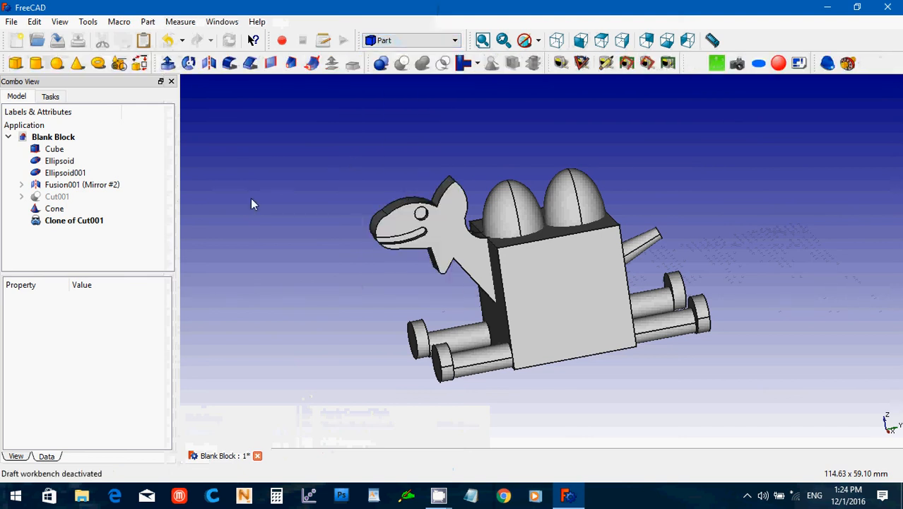
- Set the body cube's shape color to light orange (RGB 255, 170, 127)
middle_drag(252, 198, 324, 238)
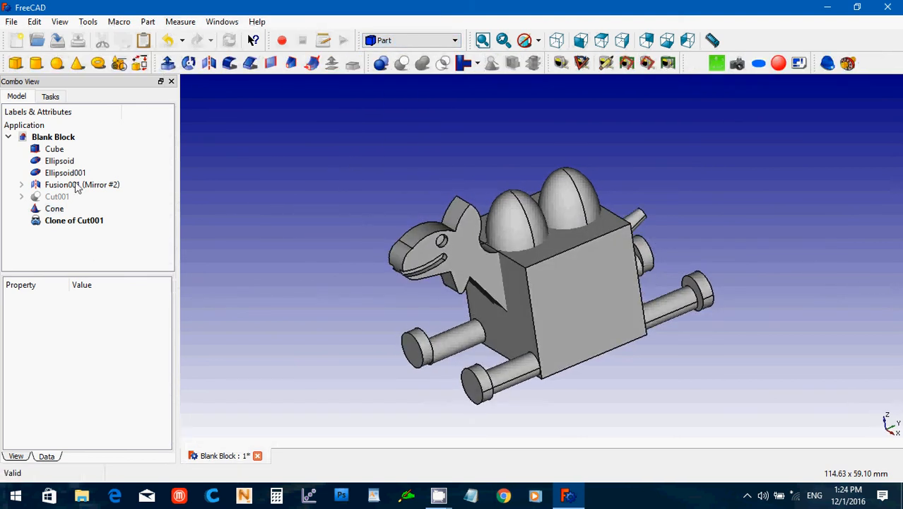
click(70, 150)
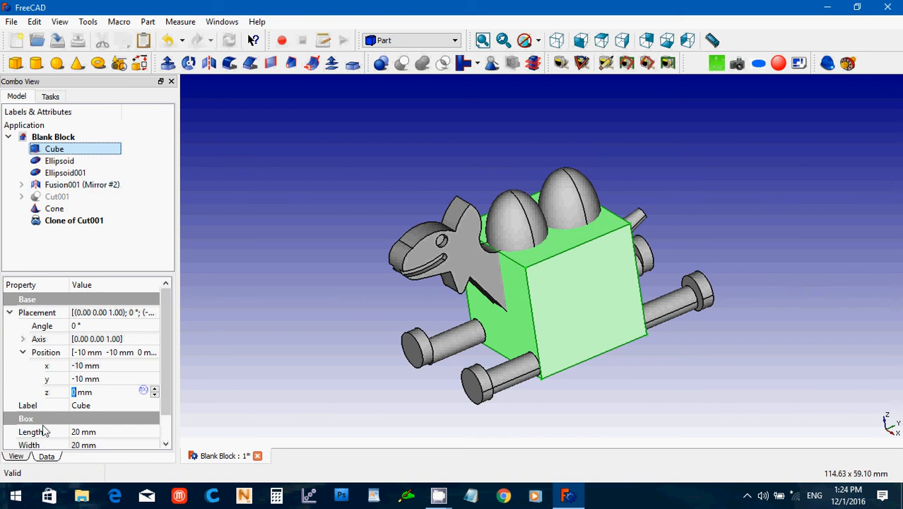
click(24, 458)
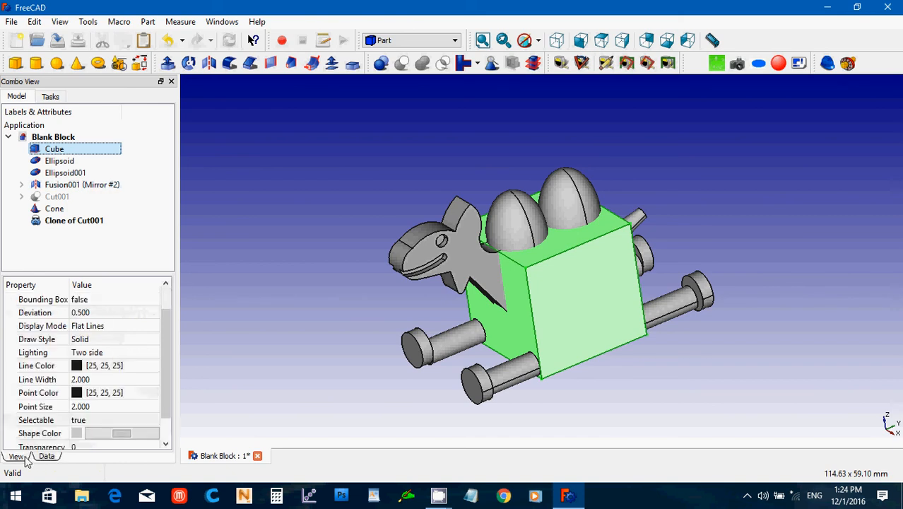
click(136, 433)
click(136, 432)
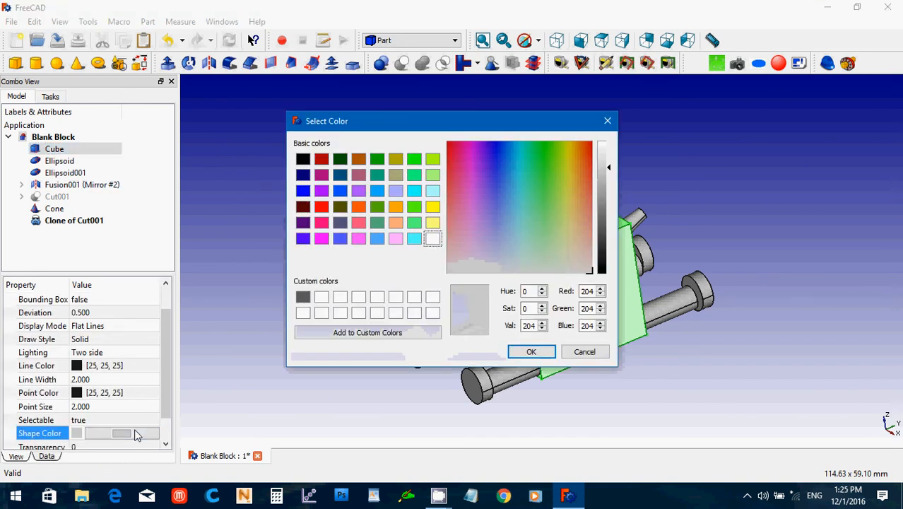
click(395, 223)
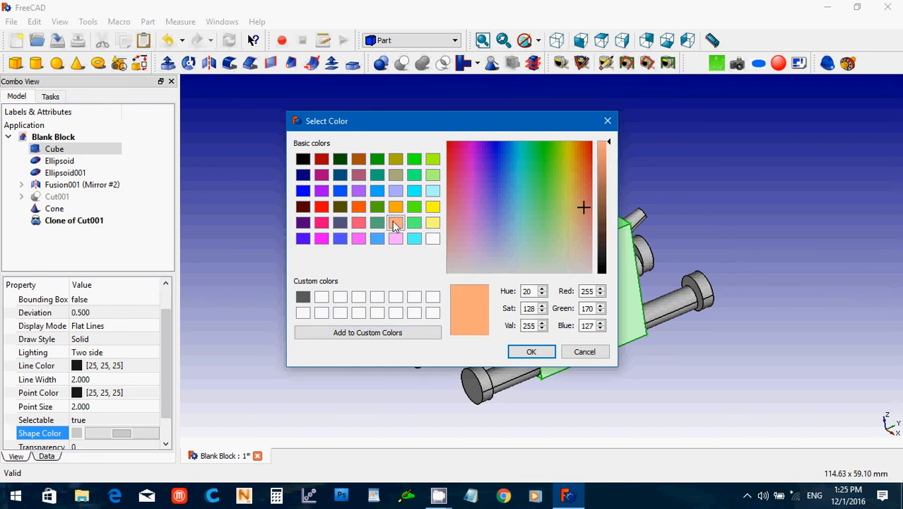
click(530, 351)
- Color the hump nearest the head orange (RGB 255, 170, 0)
click(514, 217)
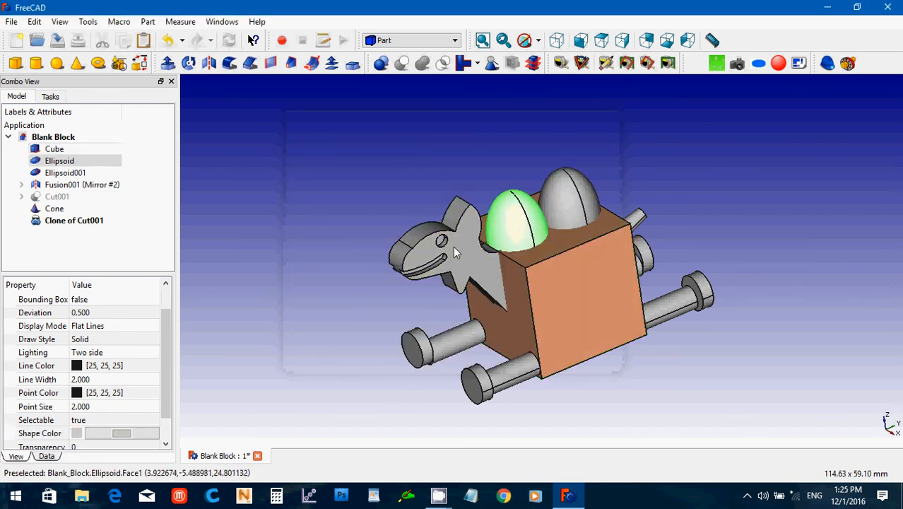
click(135, 434)
click(134, 435)
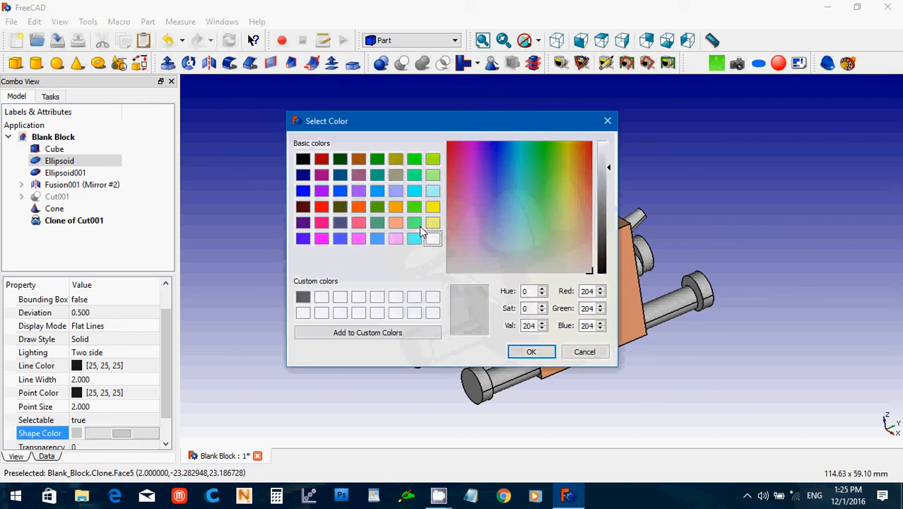
click(396, 206)
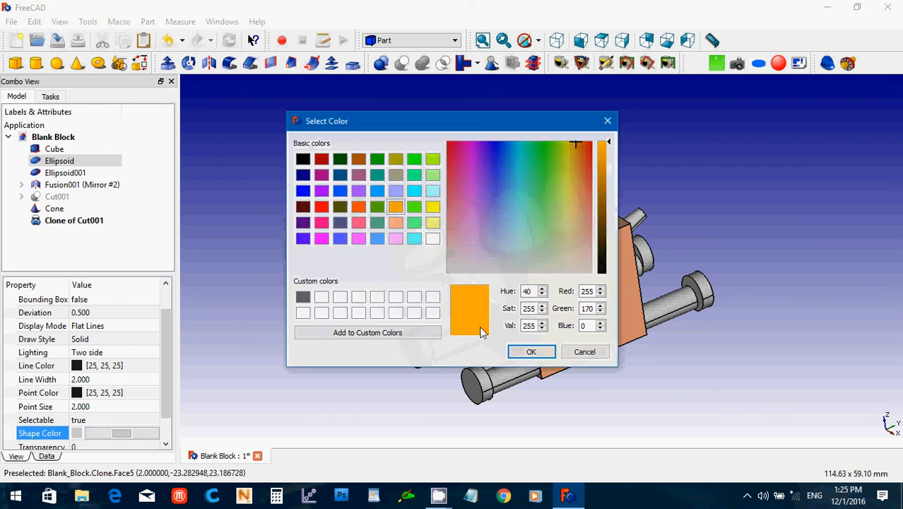
click(531, 351)
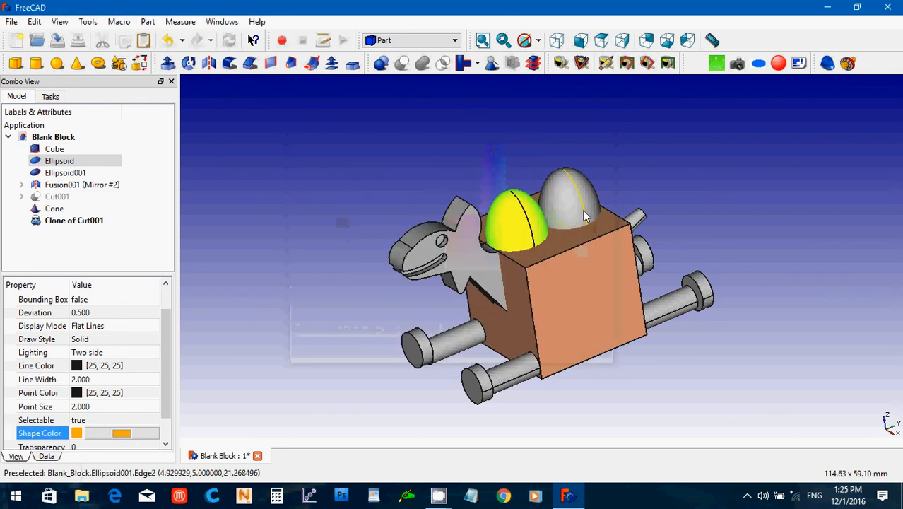
- Give the hump nearest the tail the same orange shape color (RGB 255, 170, 0)
click(565, 199)
click(135, 434)
click(135, 433)
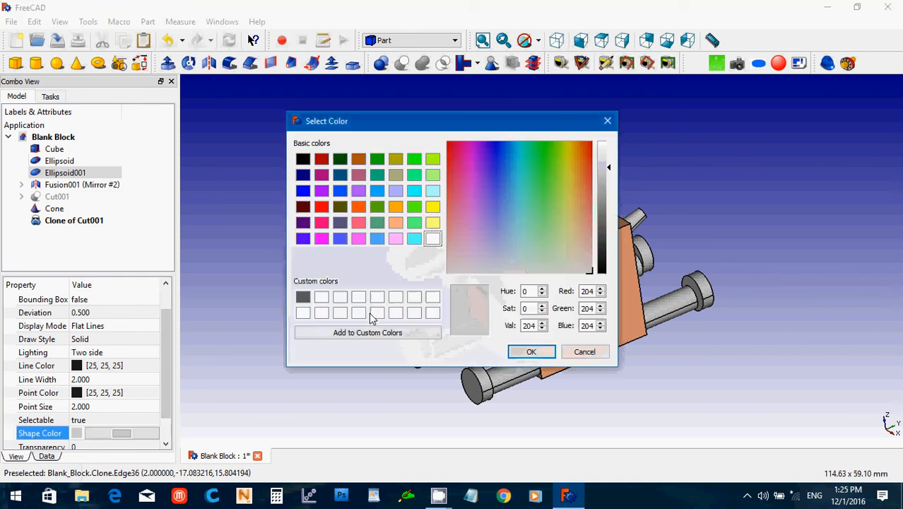
click(433, 206)
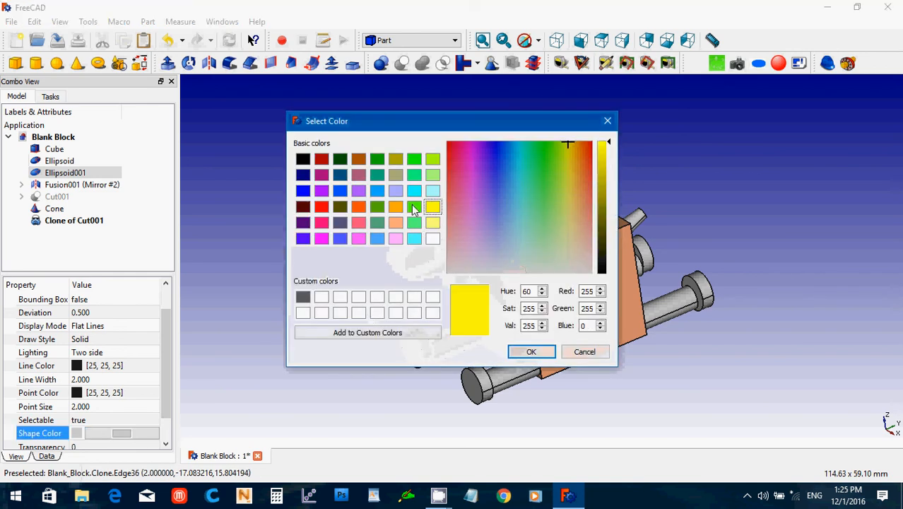
click(395, 207)
click(530, 351)
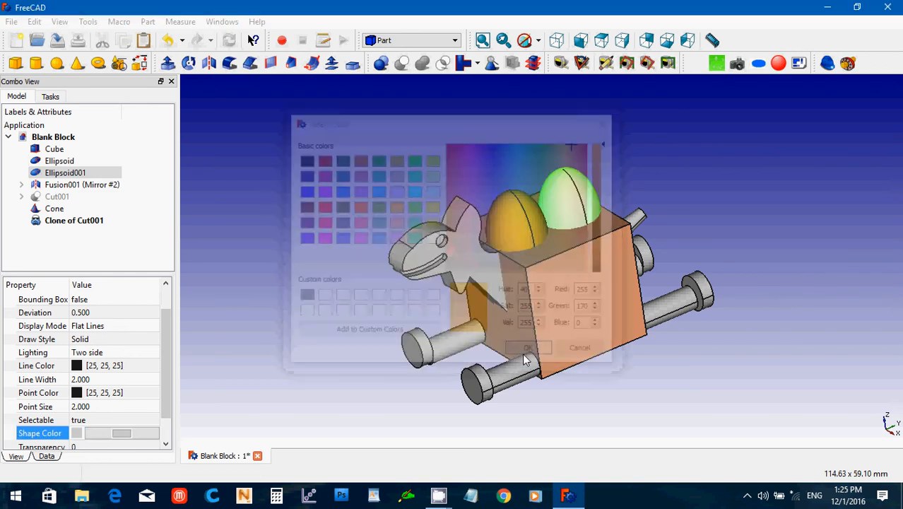
- Color the front pair of legs yellow (RGB 255, 255, 0)
click(519, 374)
click(131, 434)
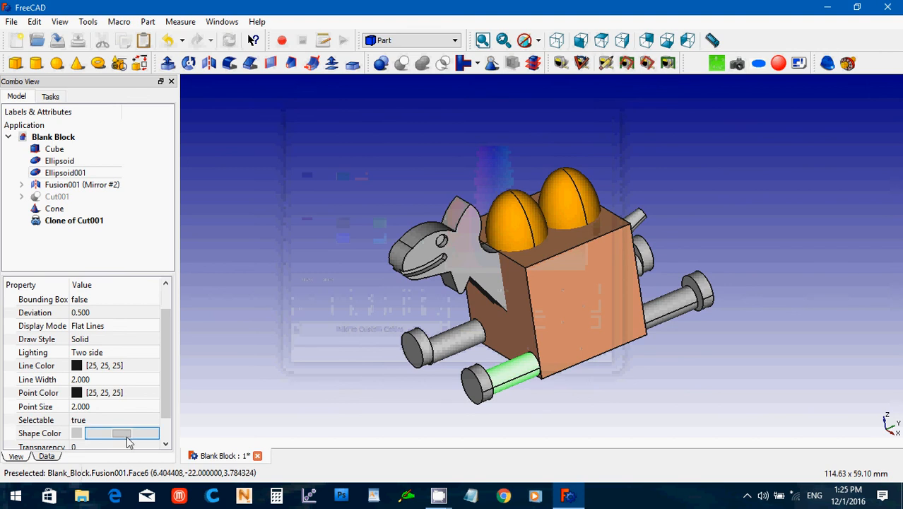
click(131, 433)
click(433, 206)
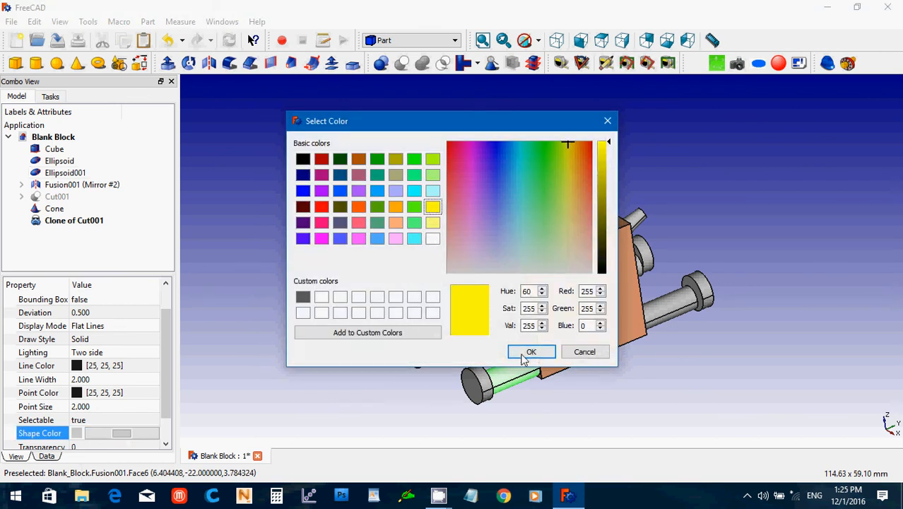
click(523, 351)
- Color the rear pair of legs yellow (RGB 255, 255, 0)
click(647, 311)
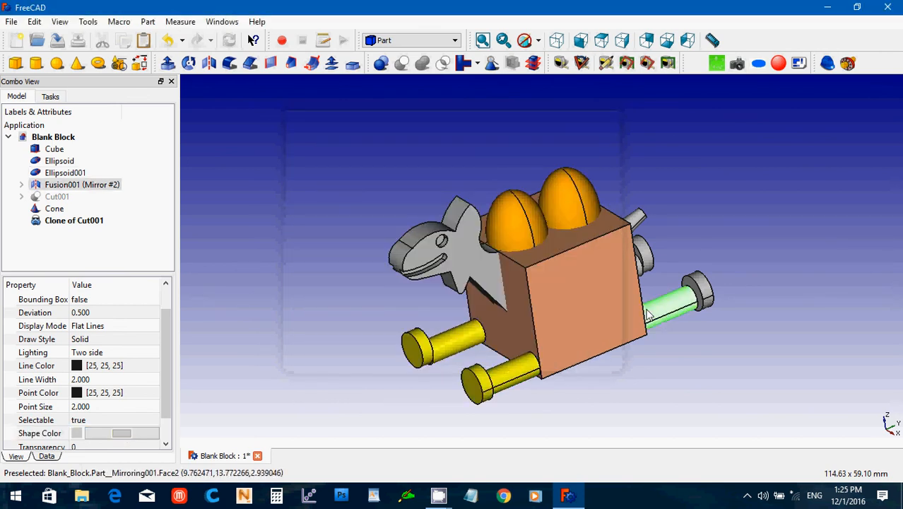
click(137, 436)
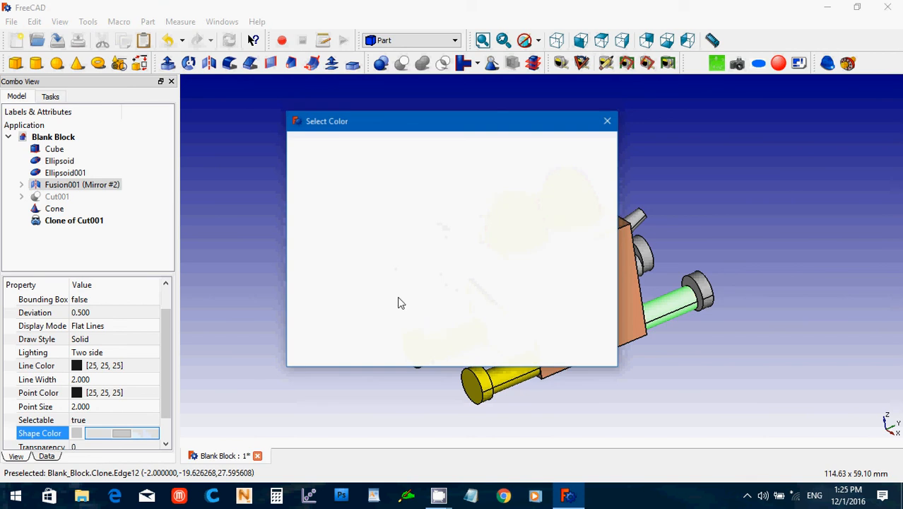
click(433, 207)
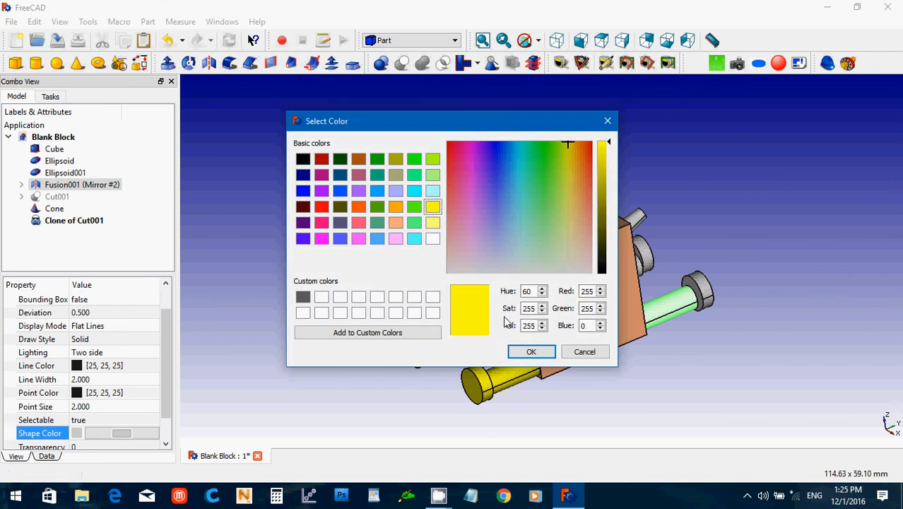
click(531, 351)
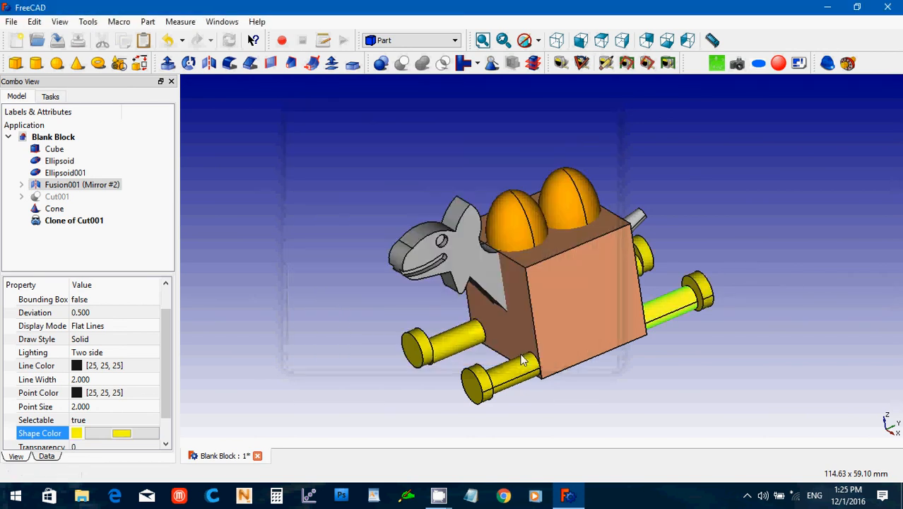
- Set the cone tail's shape color to light yellow
click(465, 259)
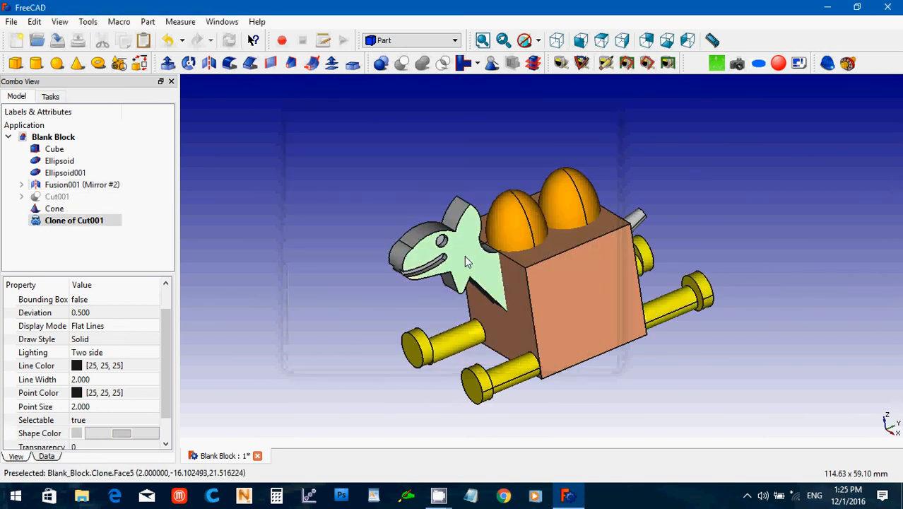
click(642, 218)
click(129, 432)
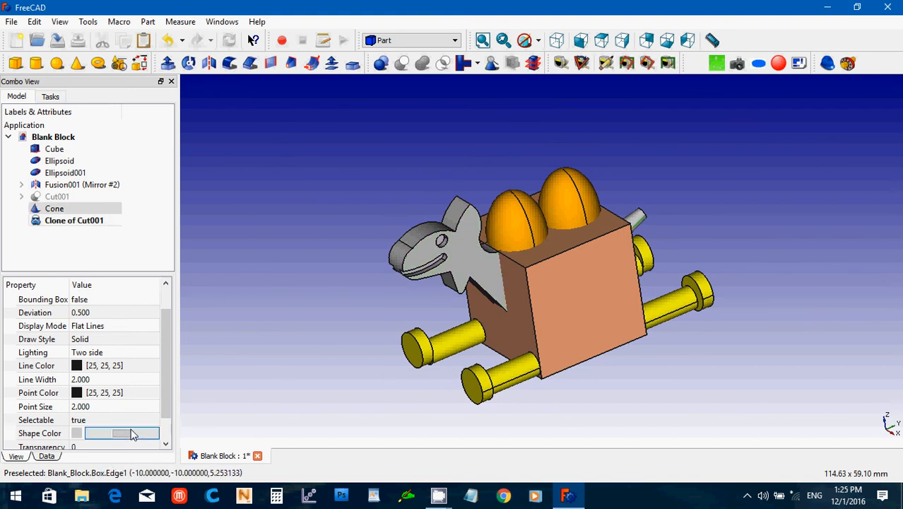
click(130, 433)
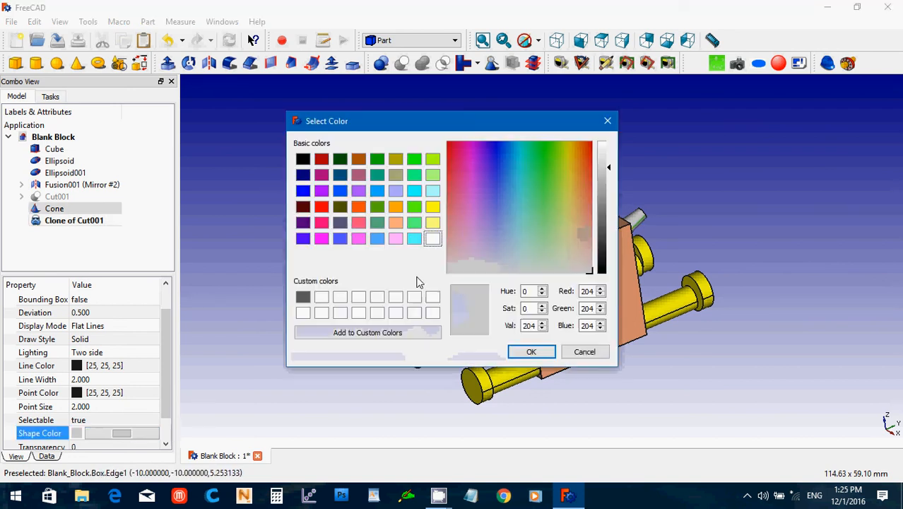
click(433, 223)
click(530, 350)
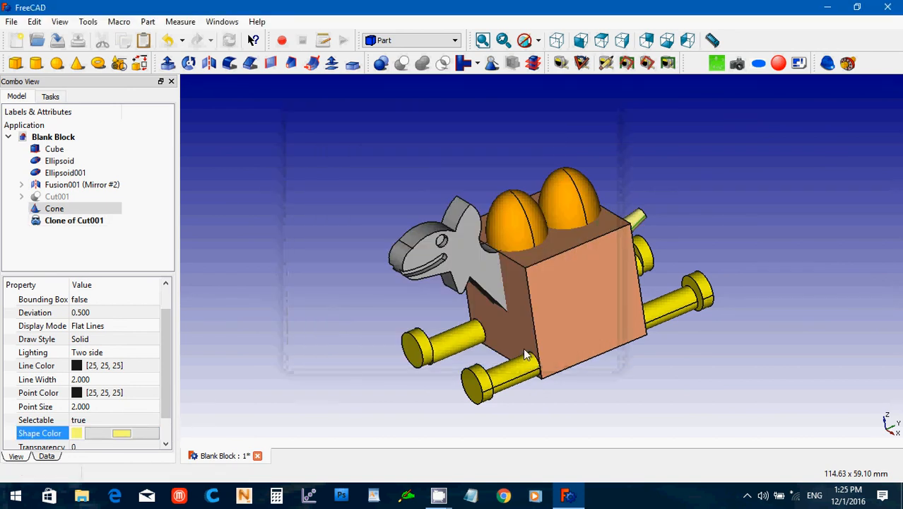
- Give the cloned camel head a slightly darkened shade of the basic orange (RGB 255, 170, 0) as its shape color
click(467, 291)
click(122, 432)
click(121, 432)
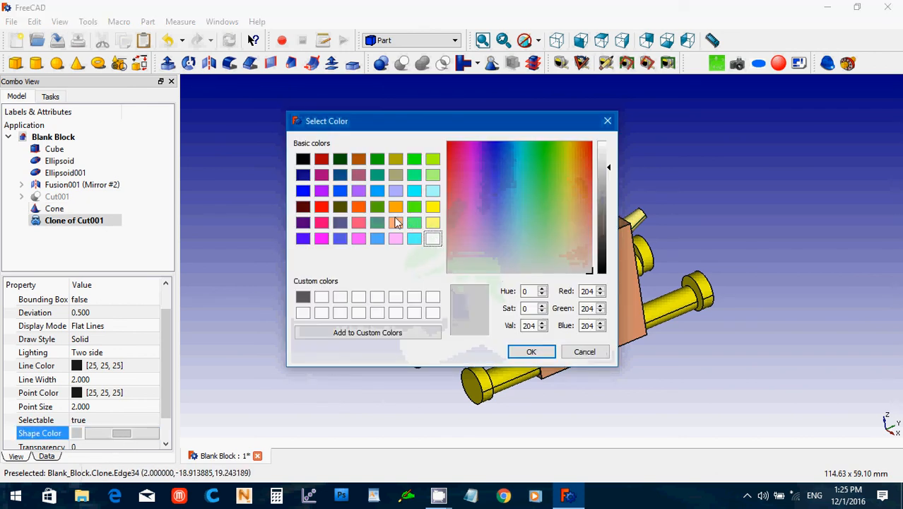
click(396, 223)
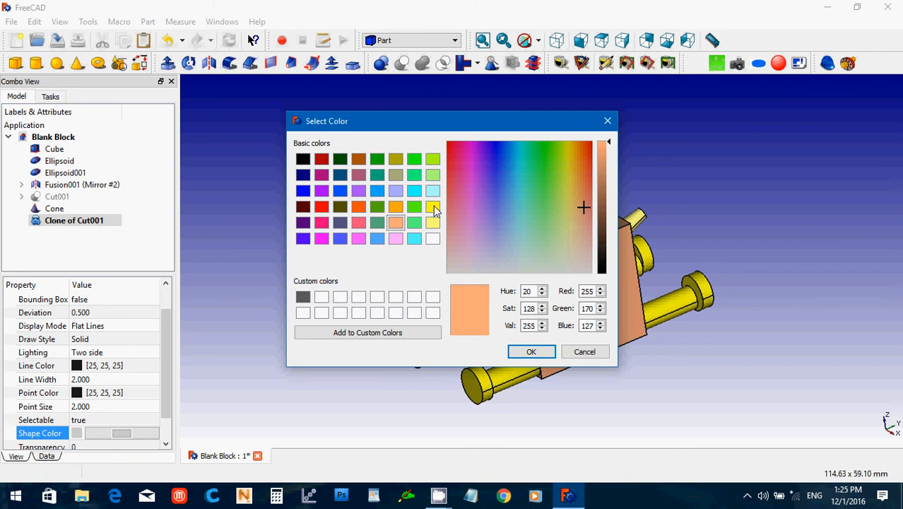
click(396, 207)
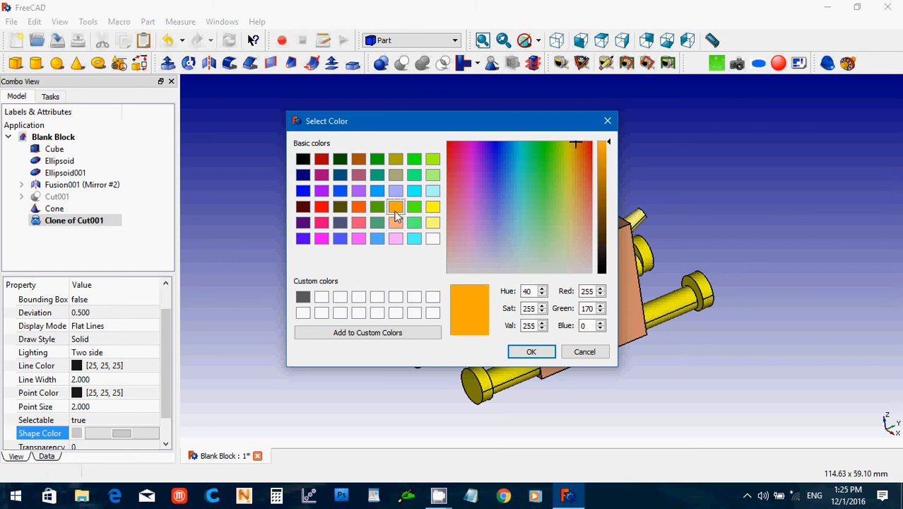
click(602, 161)
click(523, 352)
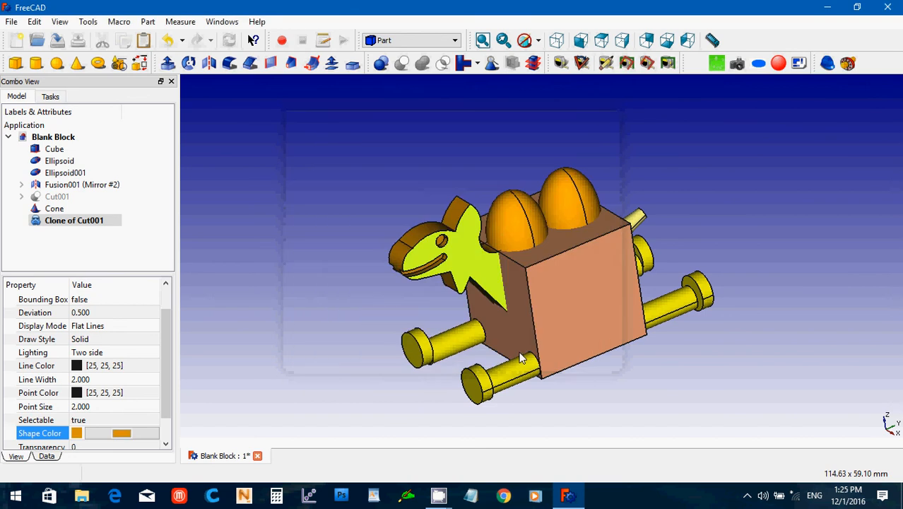
- Fuse the cube, both ellipsoid humps, both leg pairs, the cone tail and the cloned head into one shape
click(283, 345)
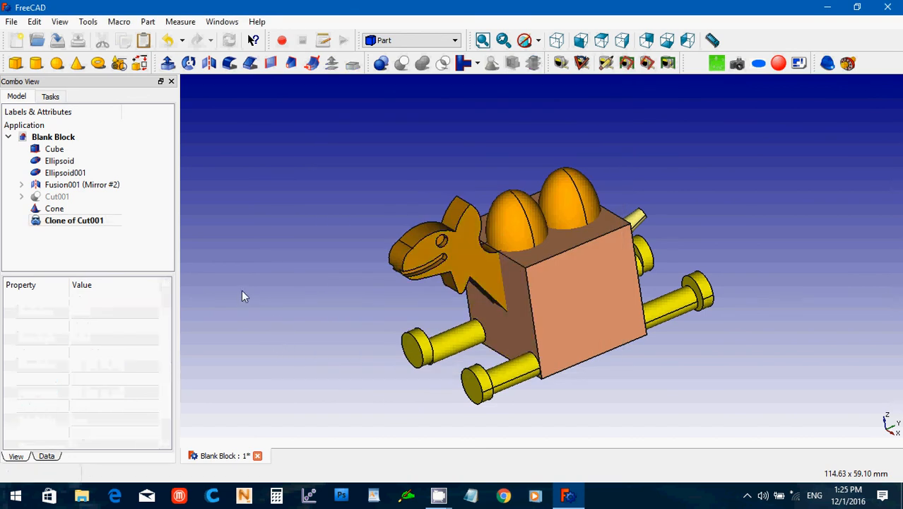
middle_drag(241, 290, 276, 257)
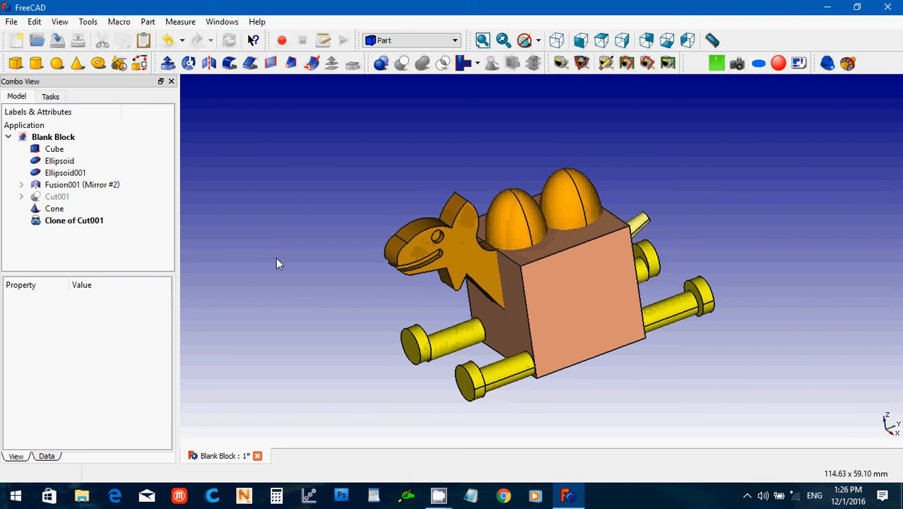
middle_drag(329, 230, 319, 267)
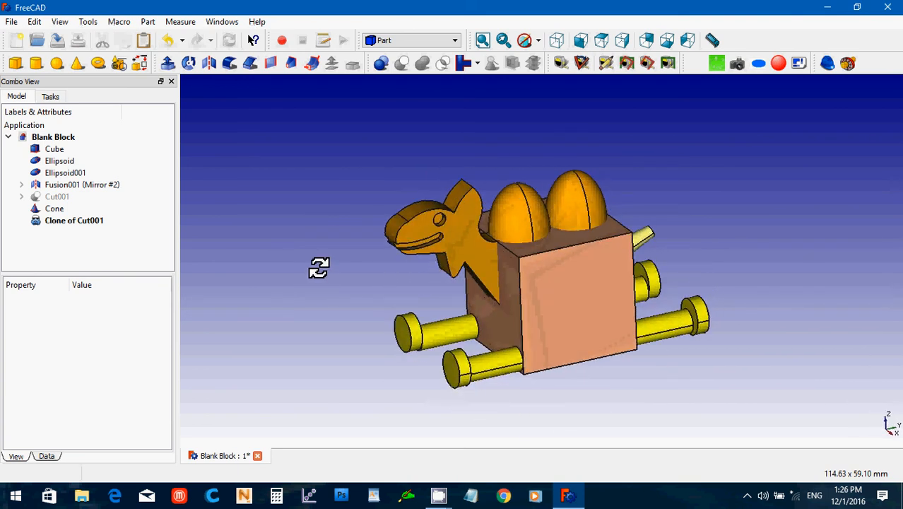
click(40, 150)
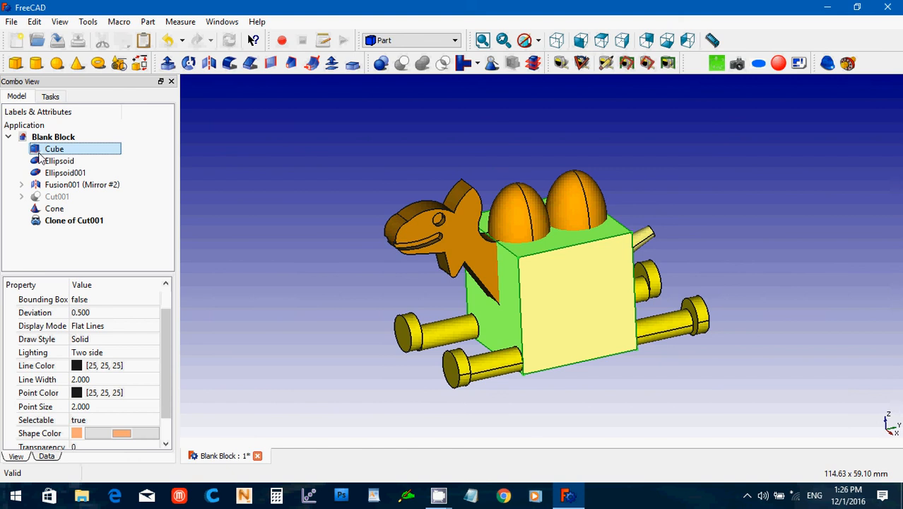
click(21, 186)
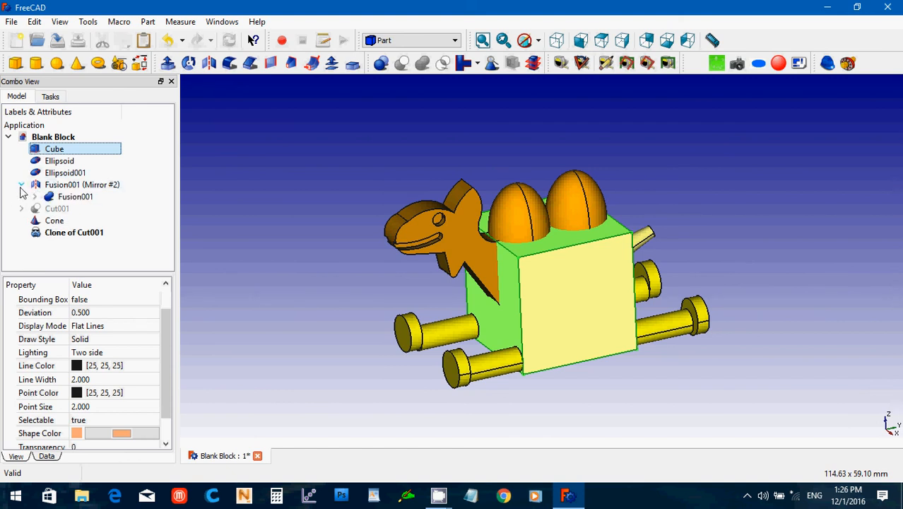
click(151, 240)
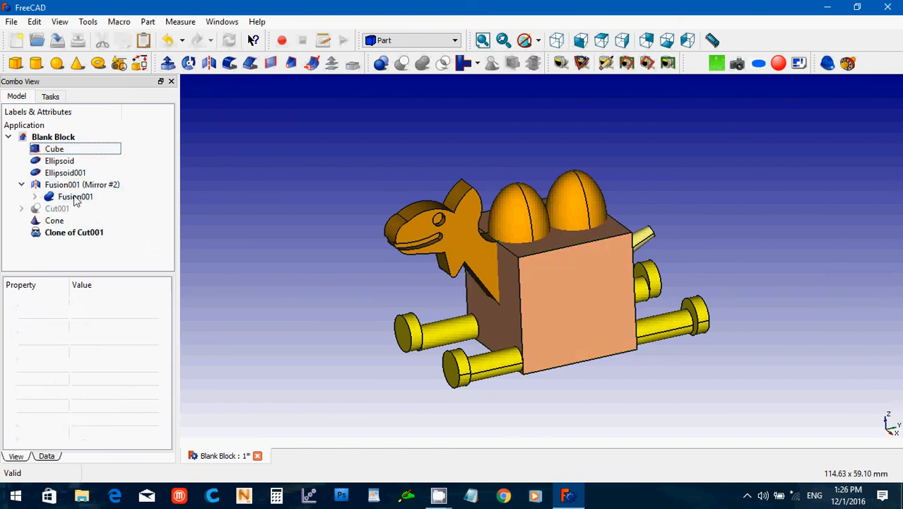
click(71, 151)
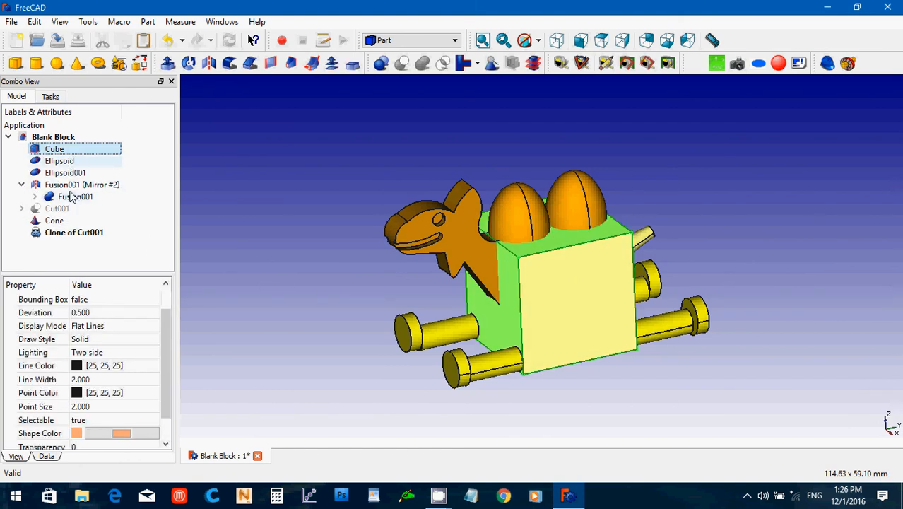
shift+click(69, 198)
ctrl+click(70, 221)
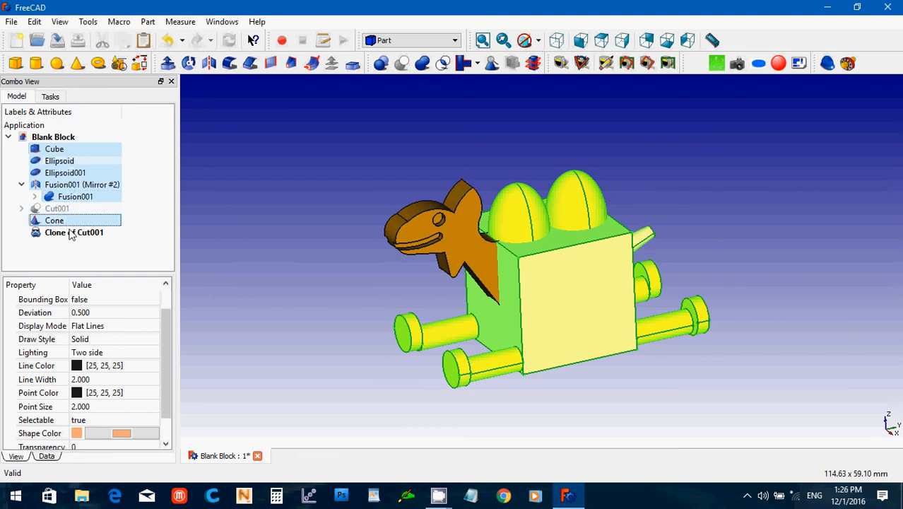
ctrl+click(71, 234)
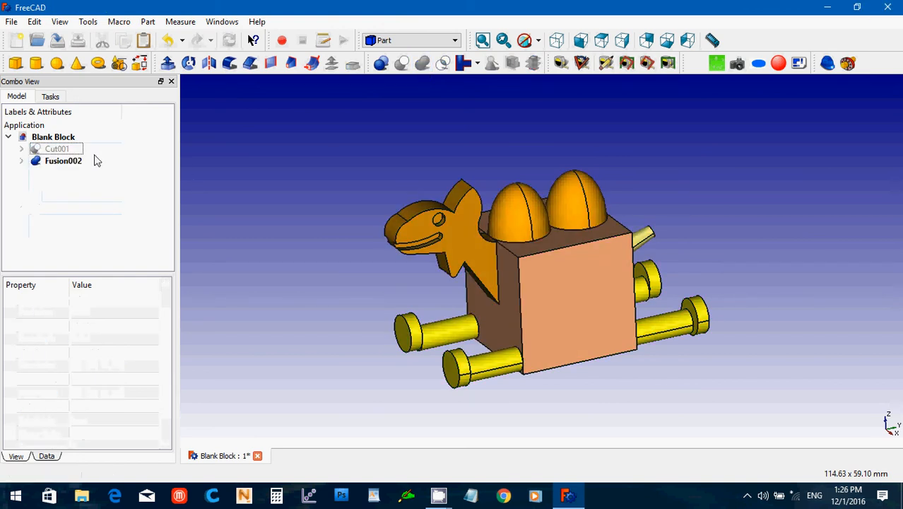
- Save the document under the new name CamelyBlock as a FreeCAD document in the files folder
click(12, 21)
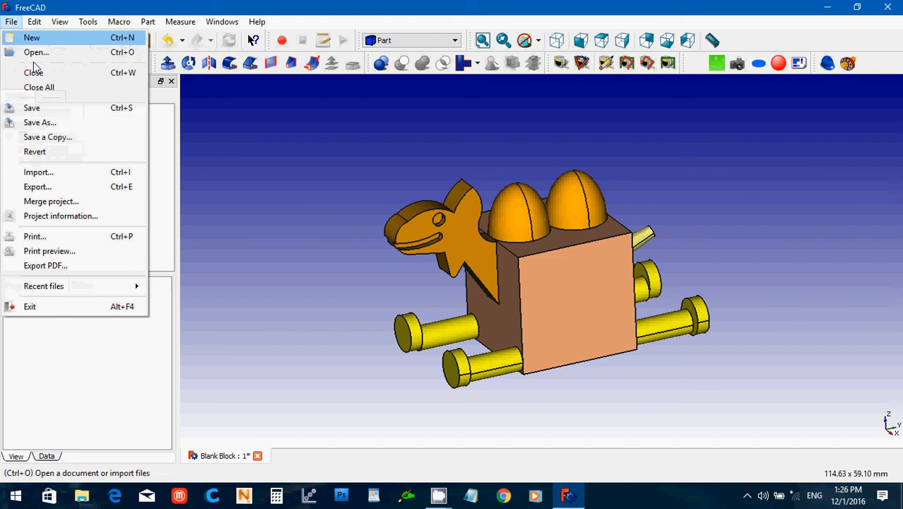
click(71, 125)
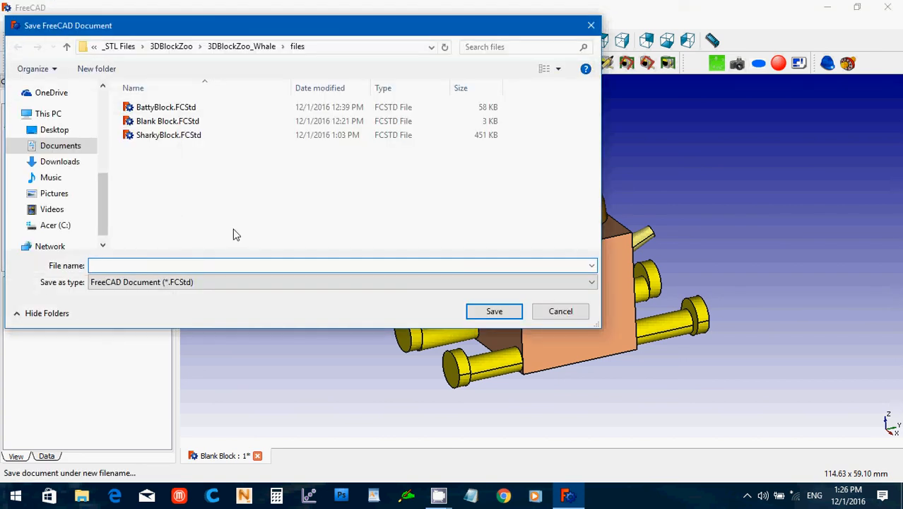
text(CamelyBlock)
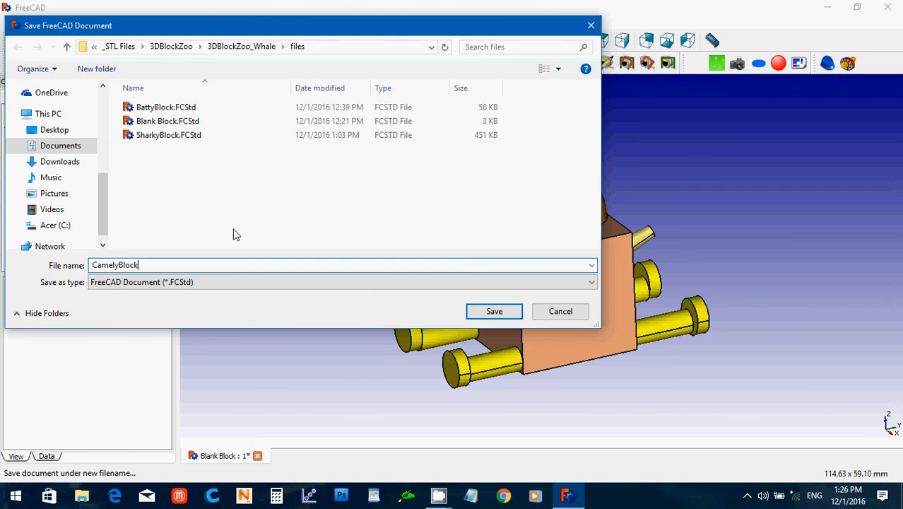
click(492, 312)
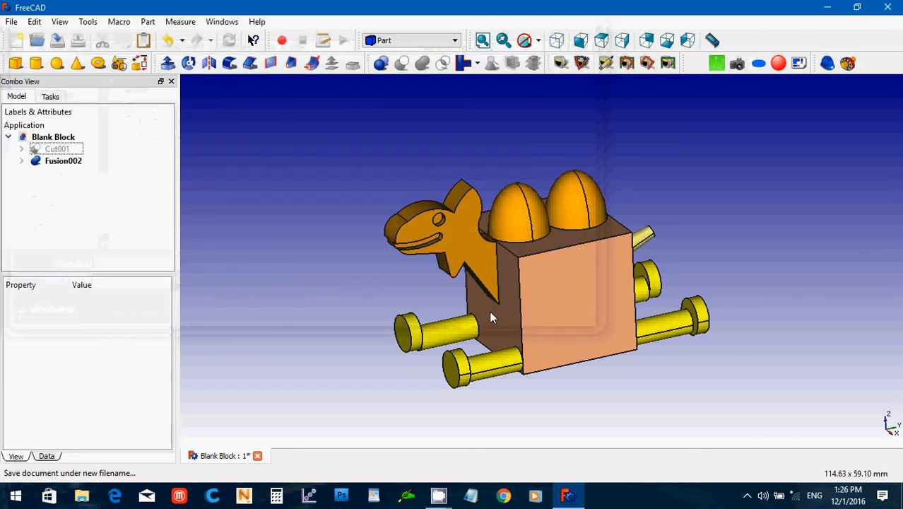
- Export the fused camel as an STL mesh named Camelyblock in the same folder, and clear the selection
click(44, 163)
click(11, 21)
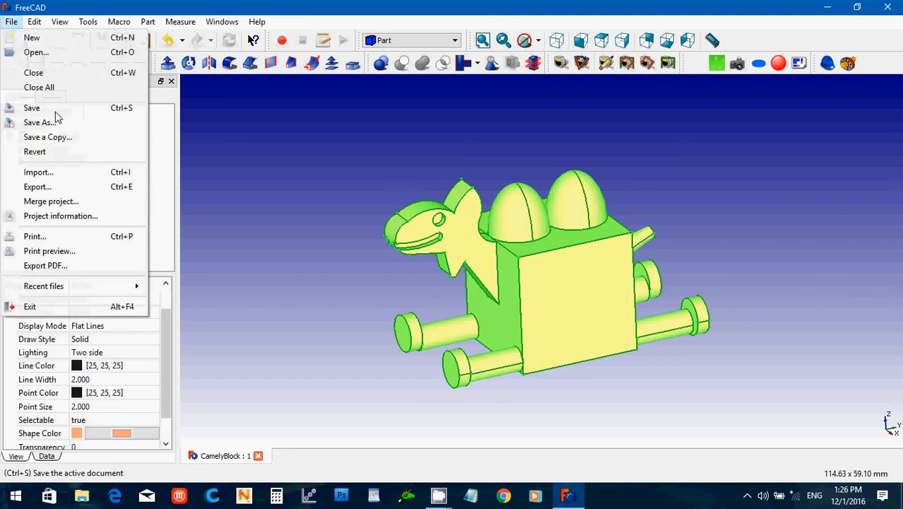
click(93, 187)
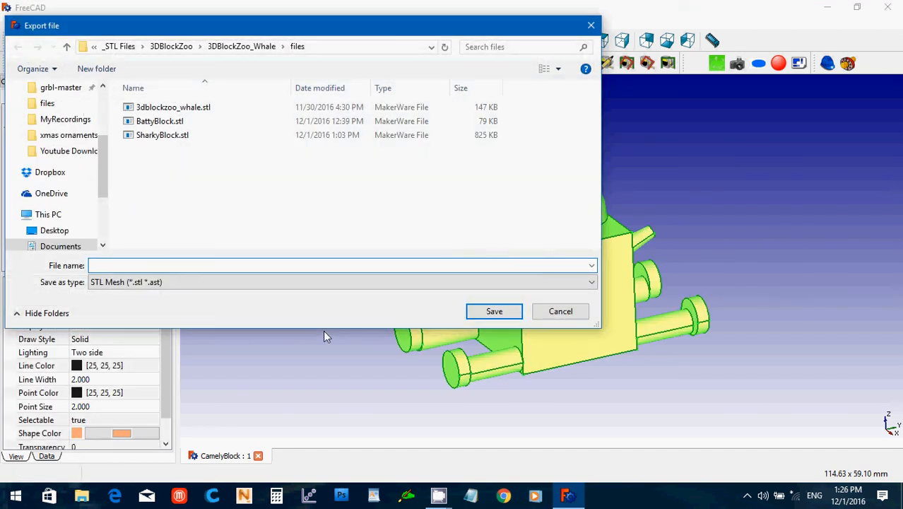
text(Camely)
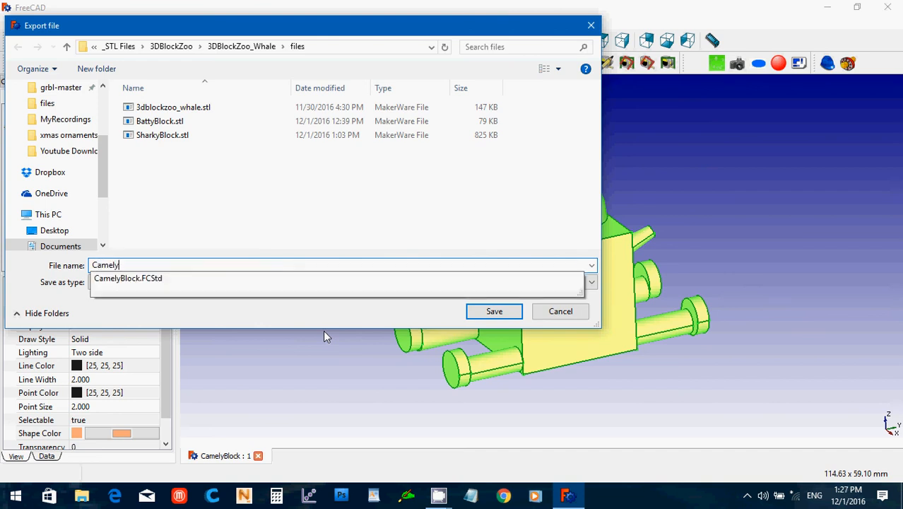
text(block)
key(Return)
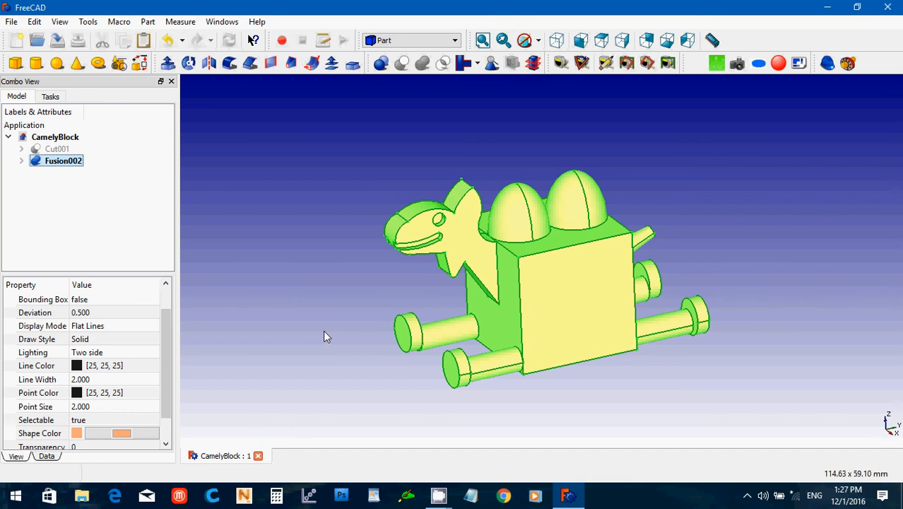
click(283, 309)
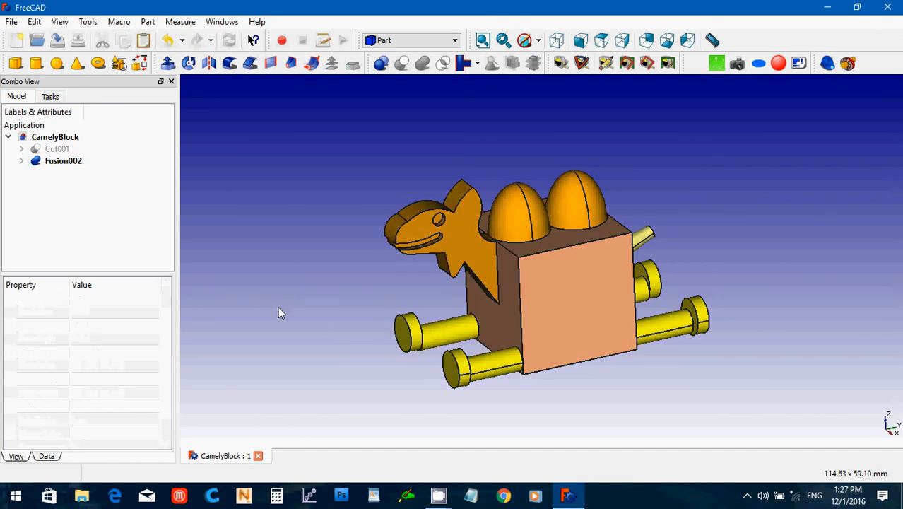
- Close FreeCAD and run the Autodesk Netfabb Premium 2017 trial in a maximized window
click(889, 7)
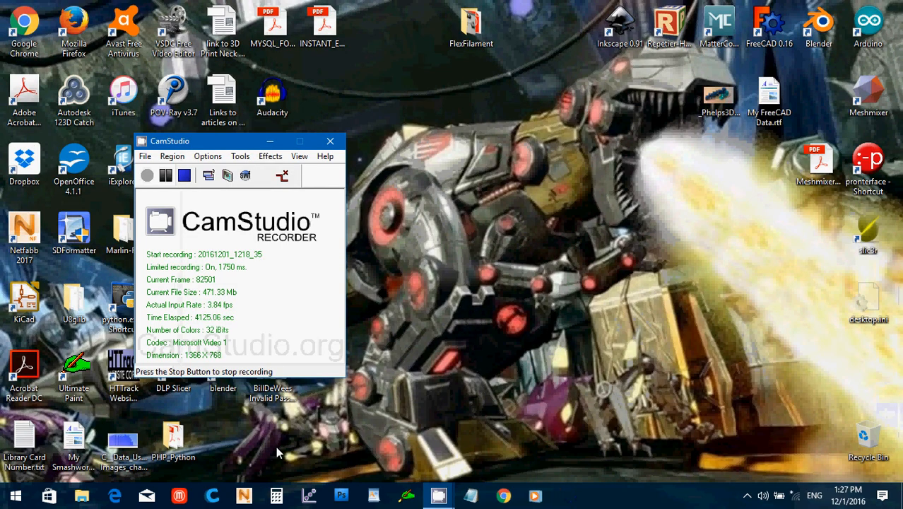
click(245, 495)
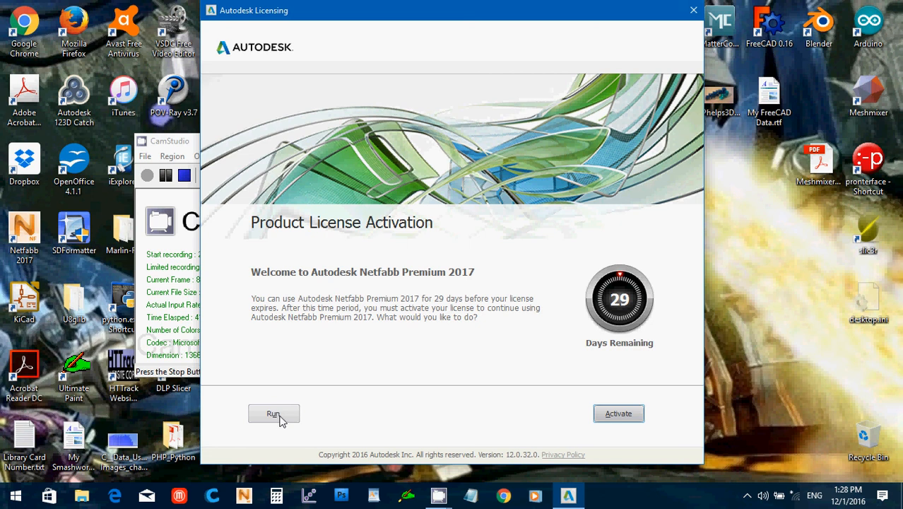
click(273, 414)
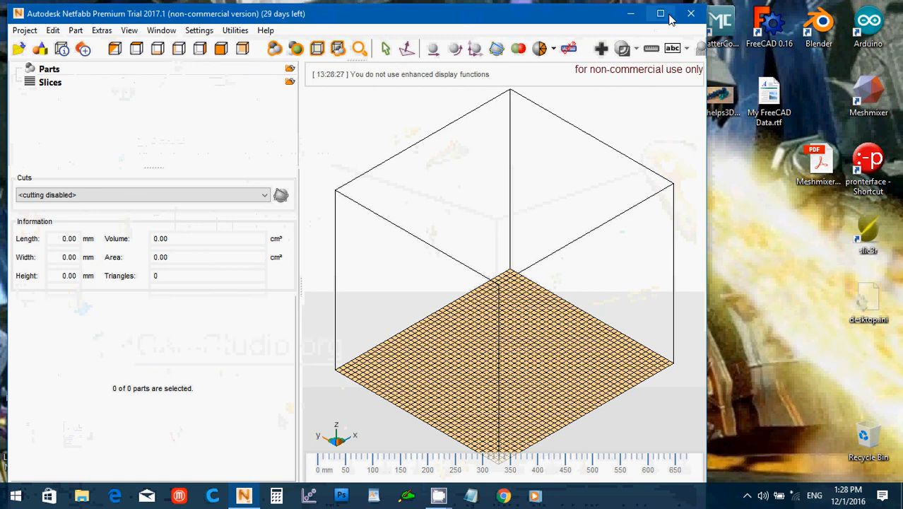
click(669, 17)
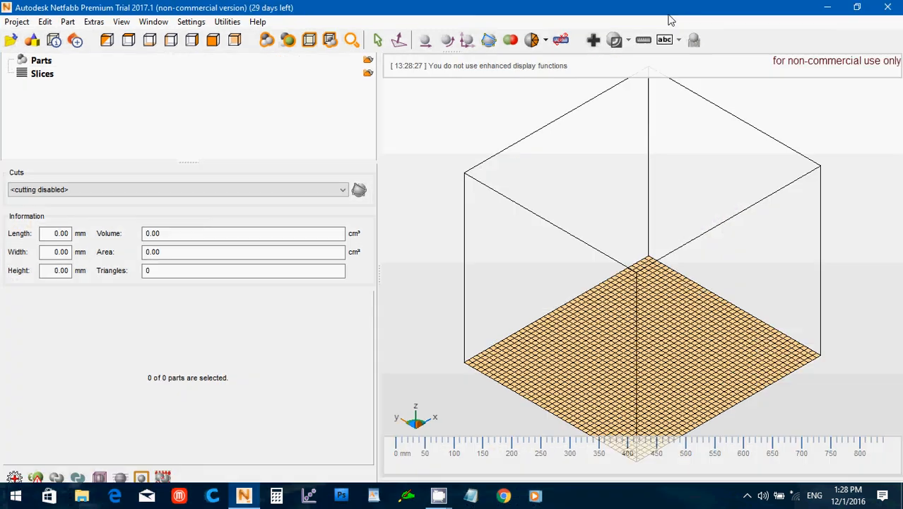
- Add BattyBlock.stl from the 3DBlockZoo_Whale files folder as a part, using automatic part repair with Default Repair
click(67, 22)
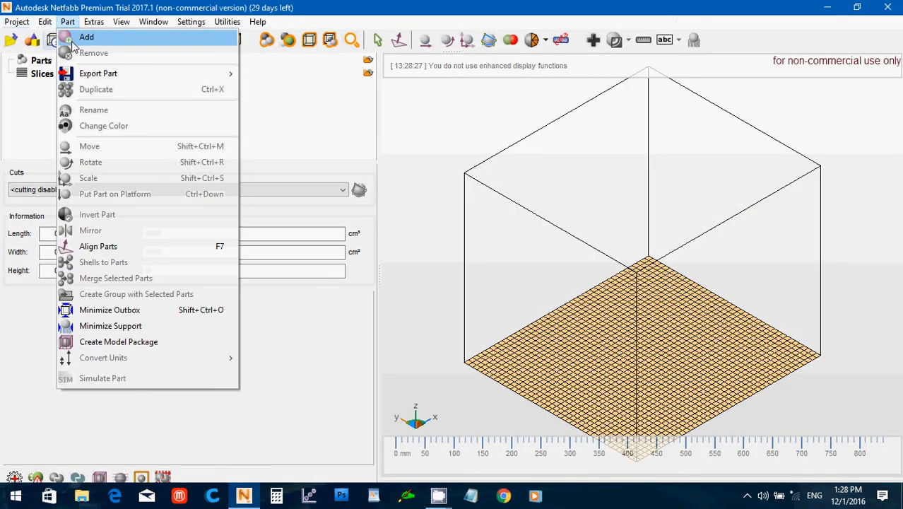
click(73, 42)
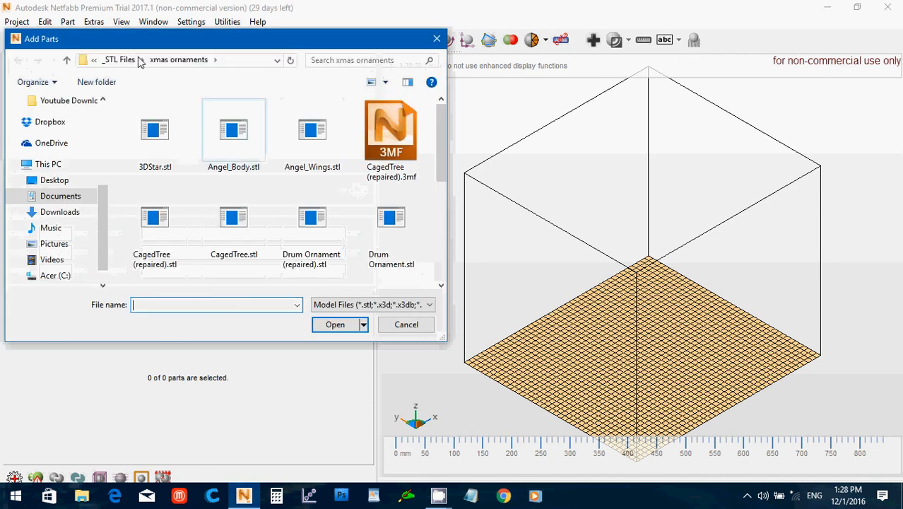
click(122, 60)
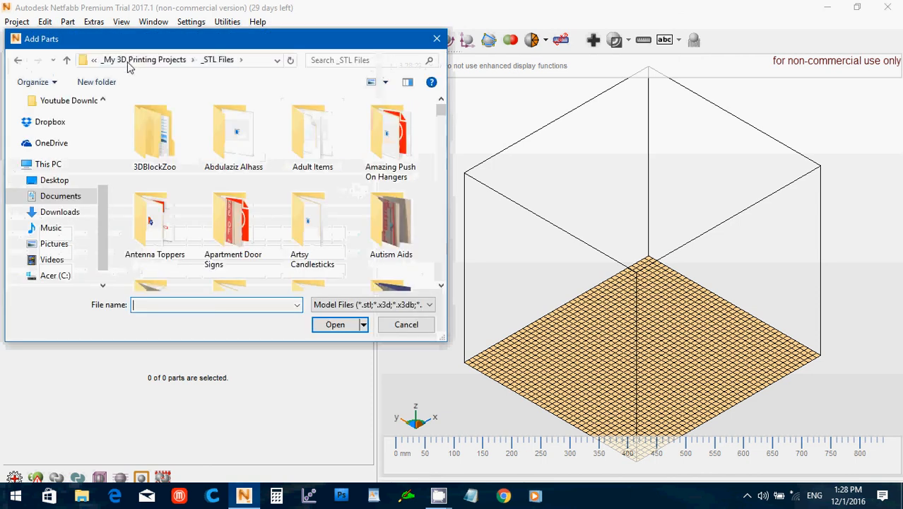
scroll(219, 137, down, 10)
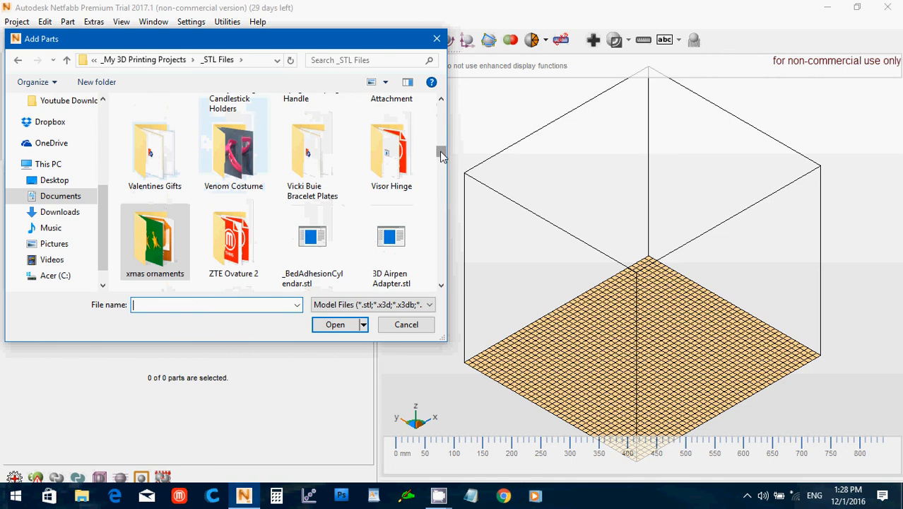
drag(442, 155, 441, 111)
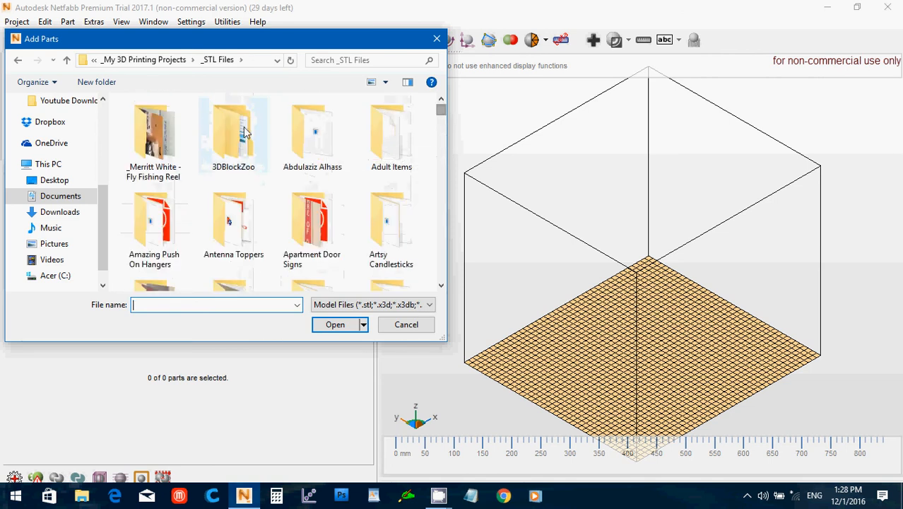
double_click(216, 147)
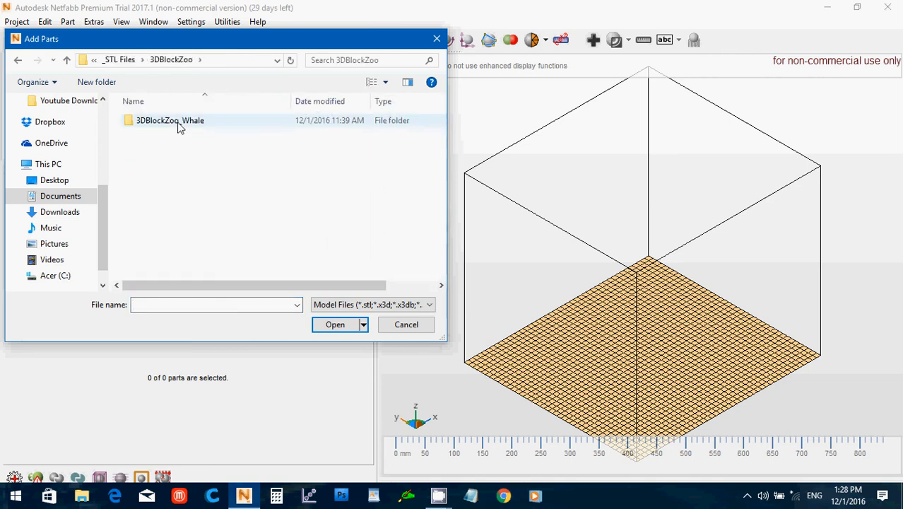
double_click(178, 125)
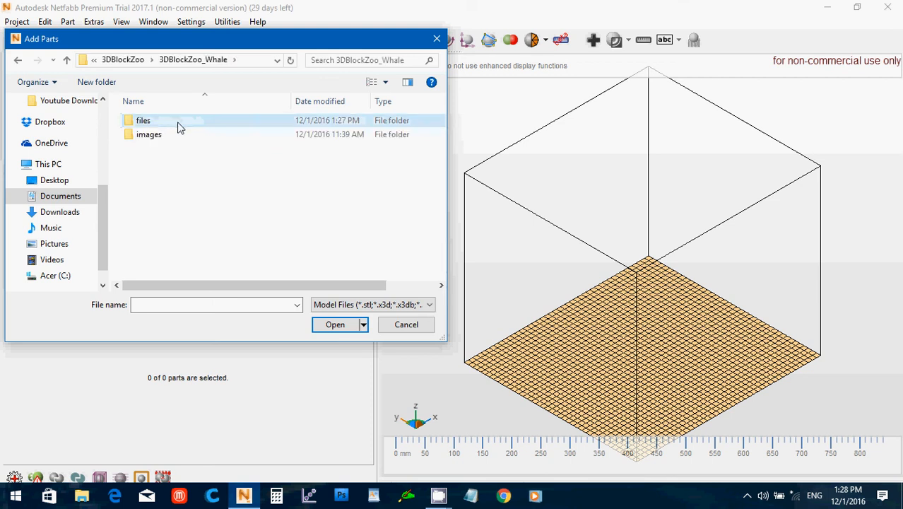
double_click(178, 125)
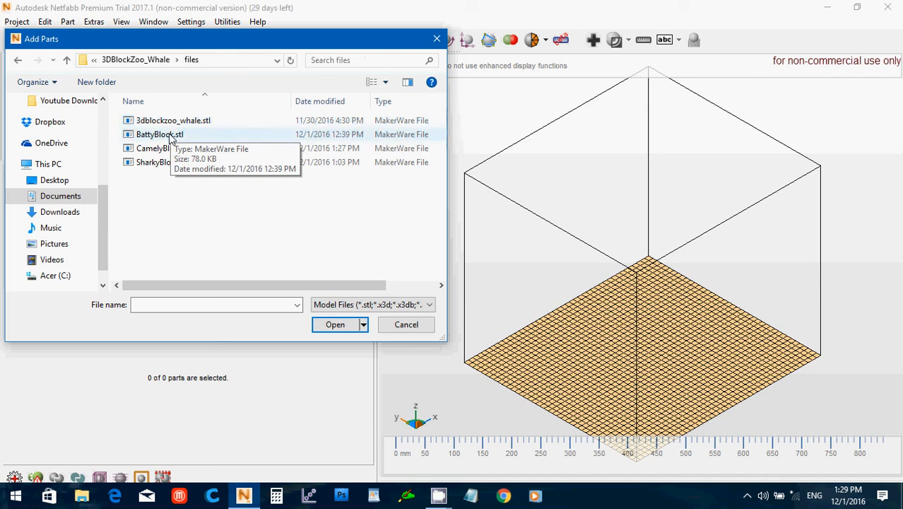
click(170, 135)
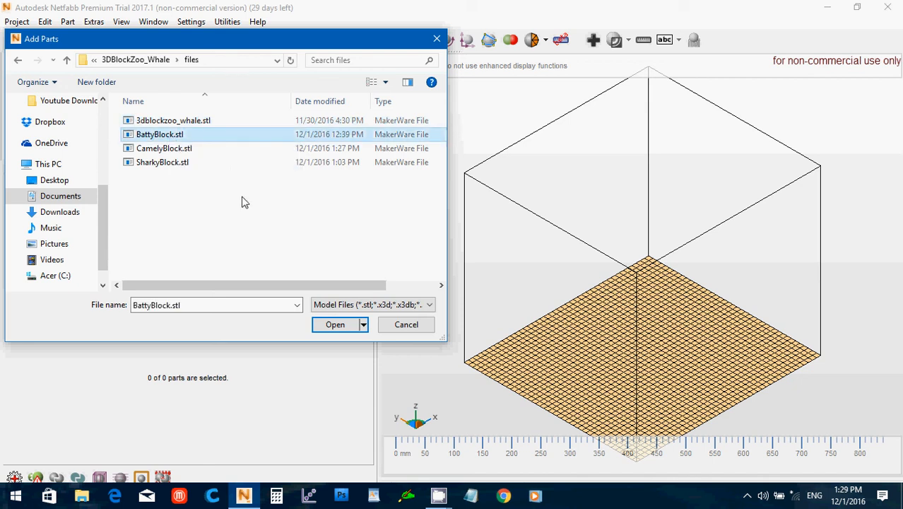
click(330, 325)
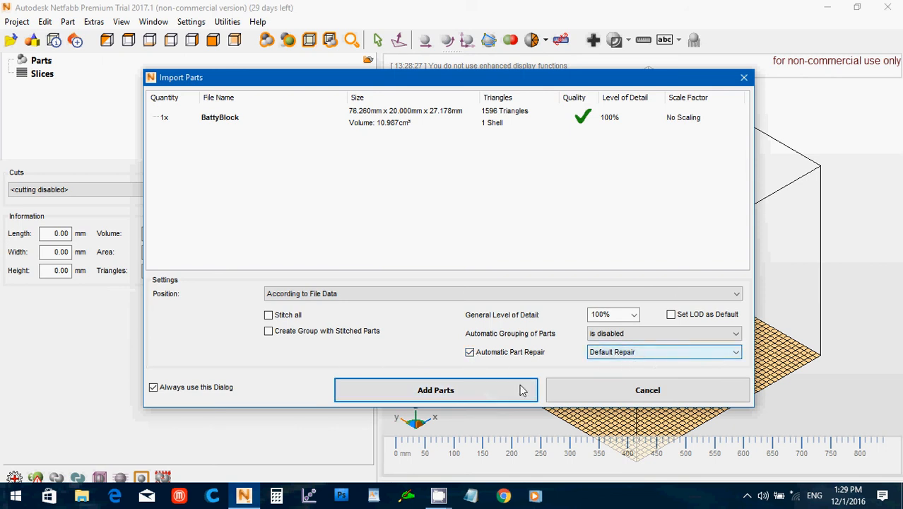
click(426, 393)
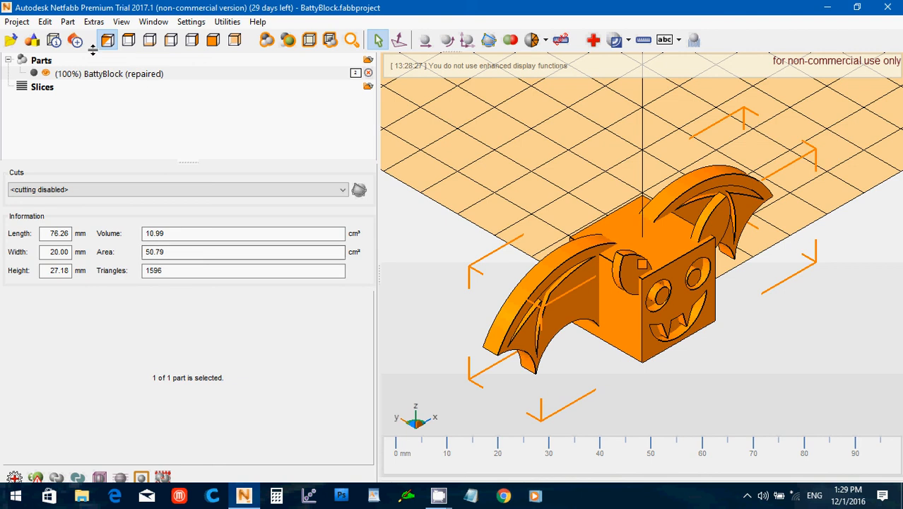
- Export the bat part as the STL file BattyBlock (repaired) in the files folder, and remove the part from the project
click(68, 21)
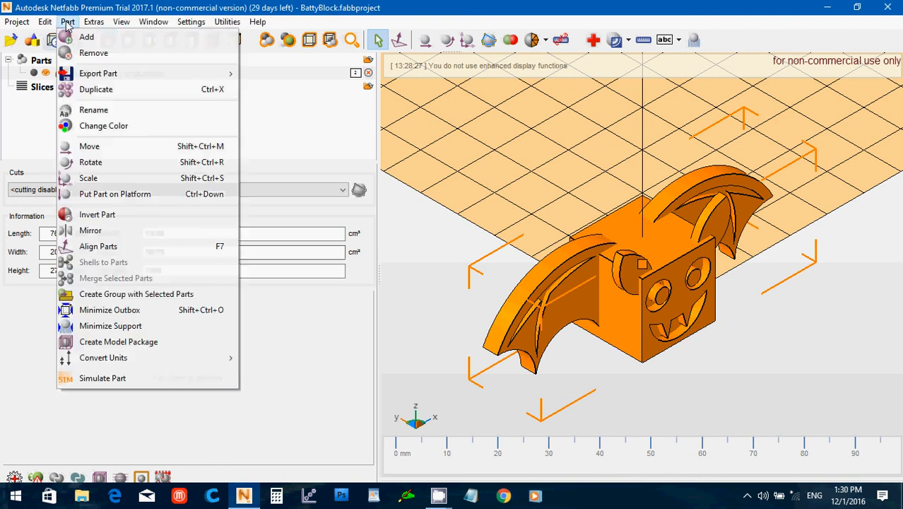
mouse_move(139, 75)
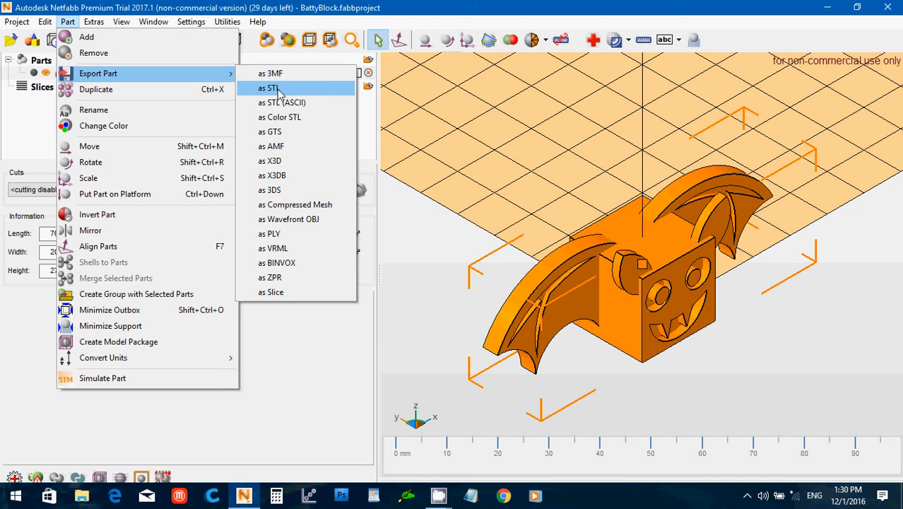
click(279, 91)
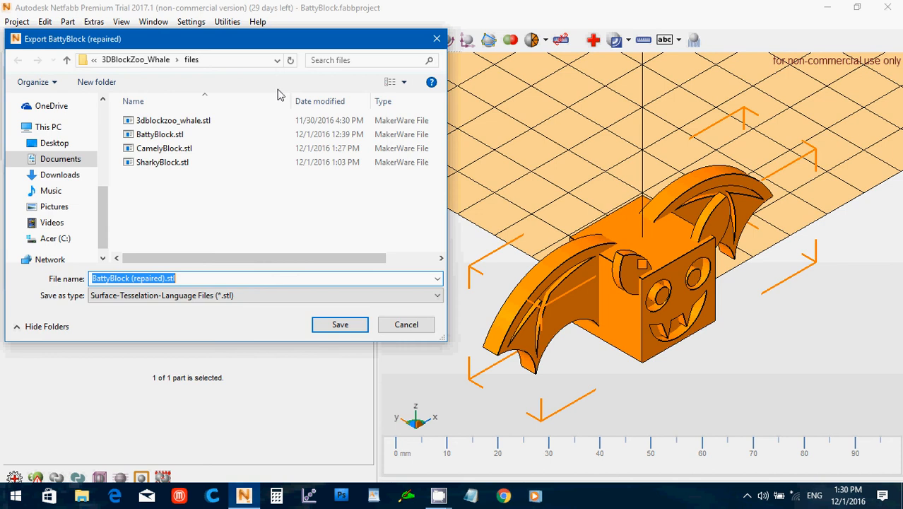
click(341, 328)
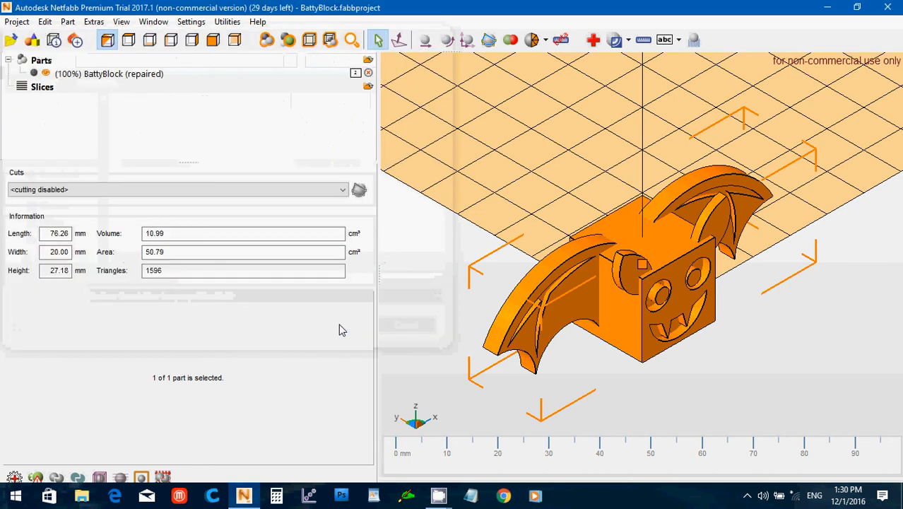
click(68, 22)
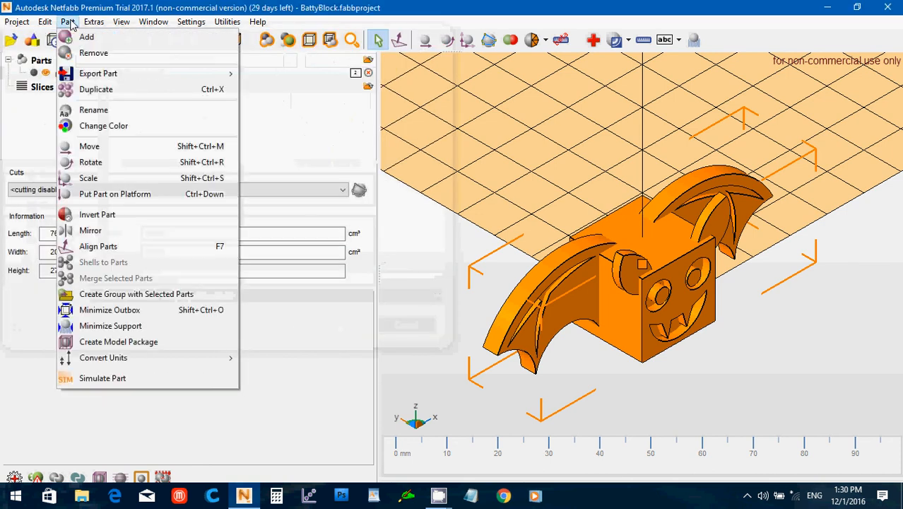
click(92, 53)
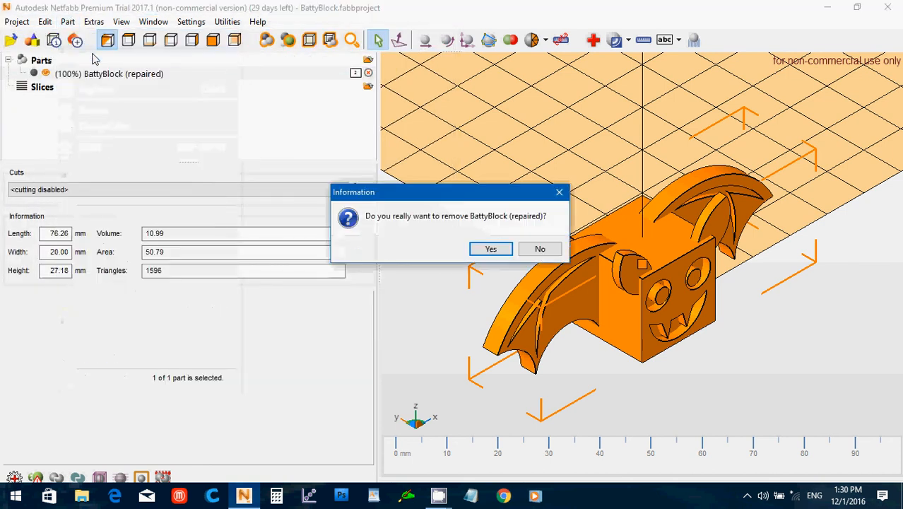
click(492, 250)
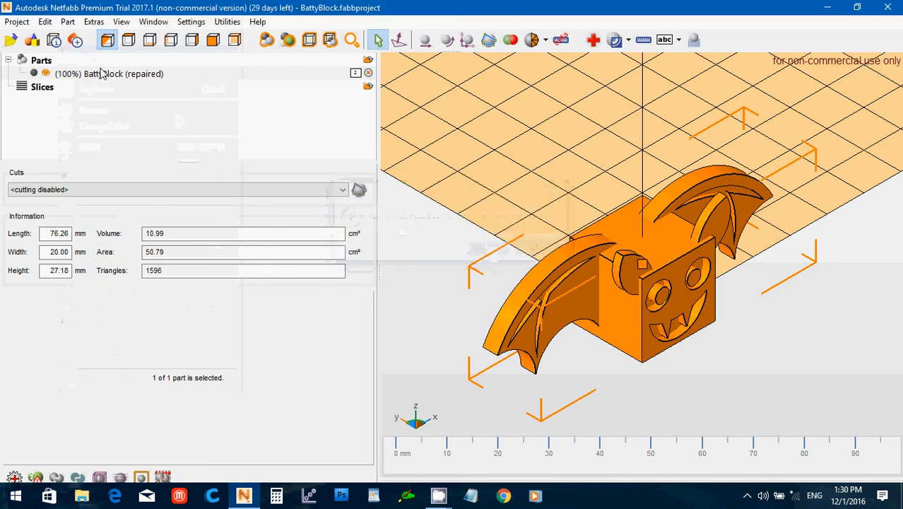
- Add CamelyBlock.stl from the files folder as a part with automatic Default Repair
click(66, 22)
click(83, 34)
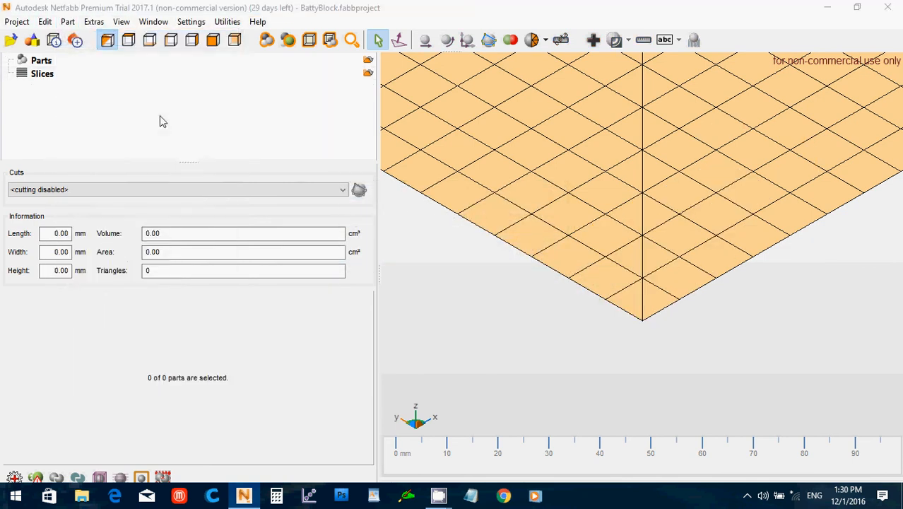
click(166, 162)
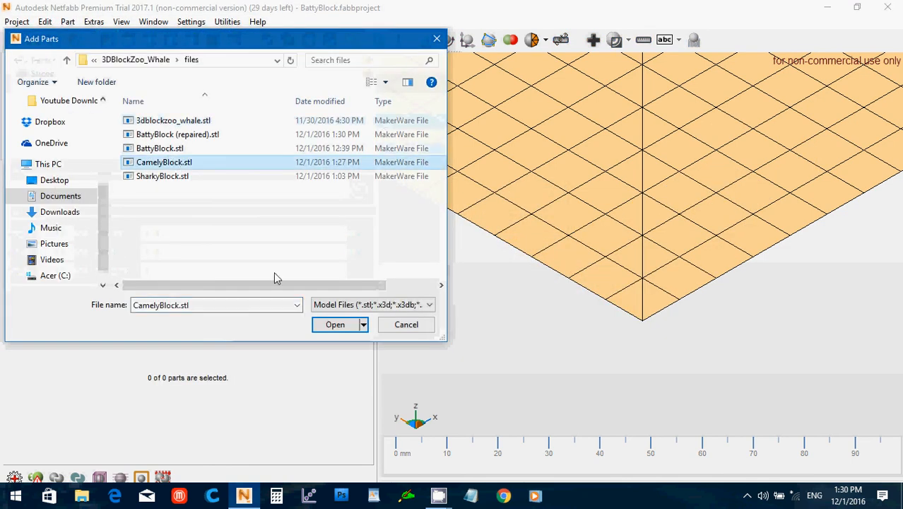
click(334, 323)
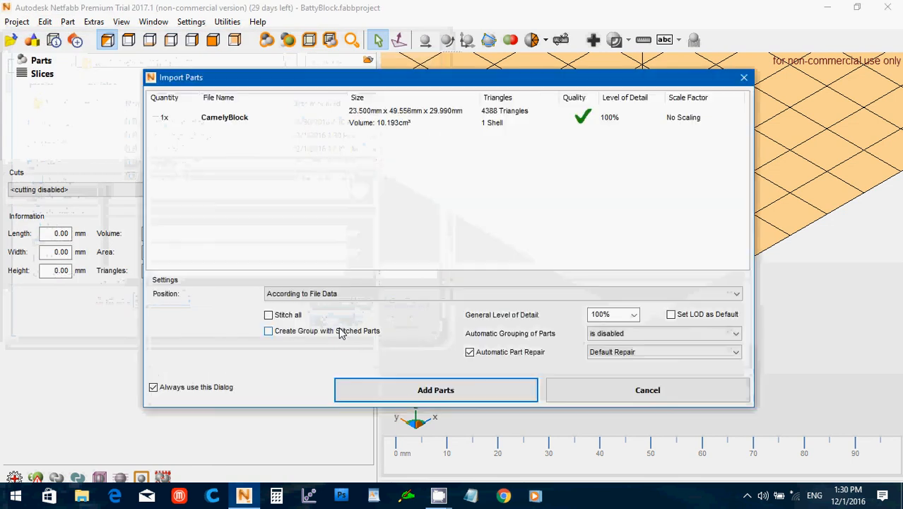
click(477, 392)
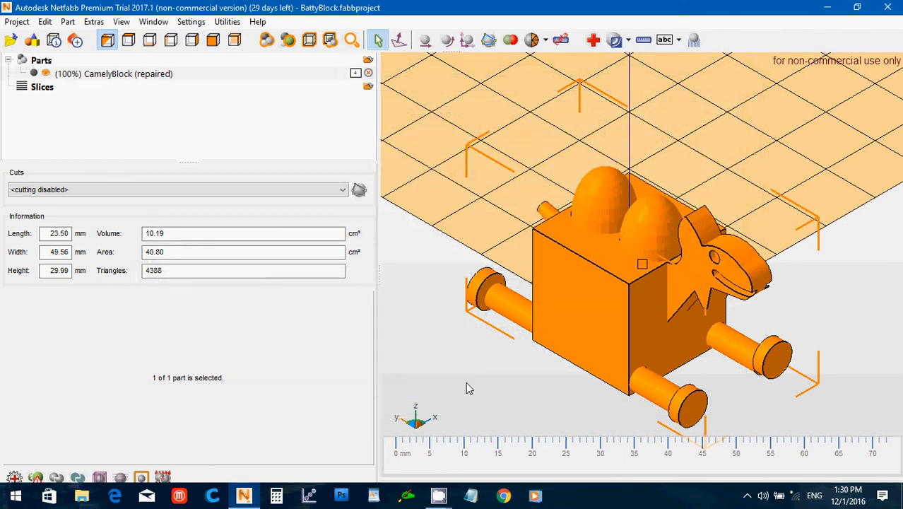
- Export the camel part as the STL file CamelyBlock (repaired) in the files folder, and remove the part from the project
click(68, 22)
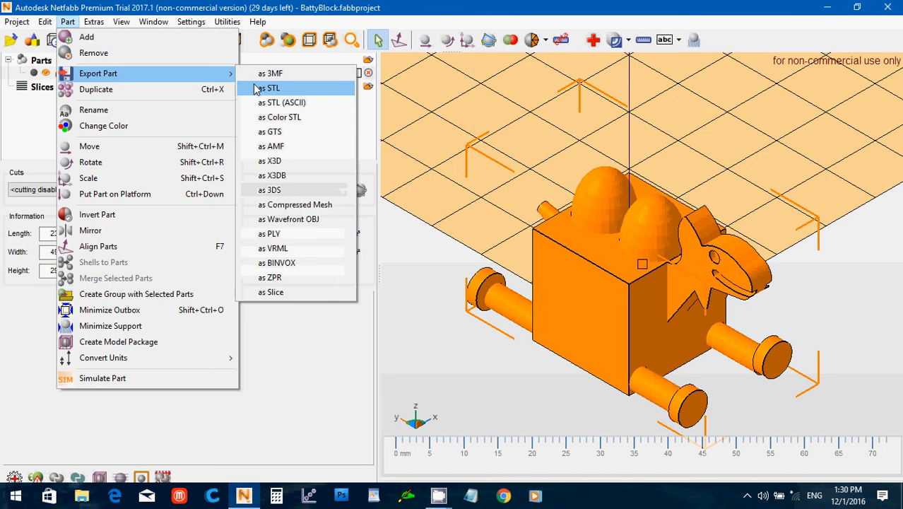
click(256, 89)
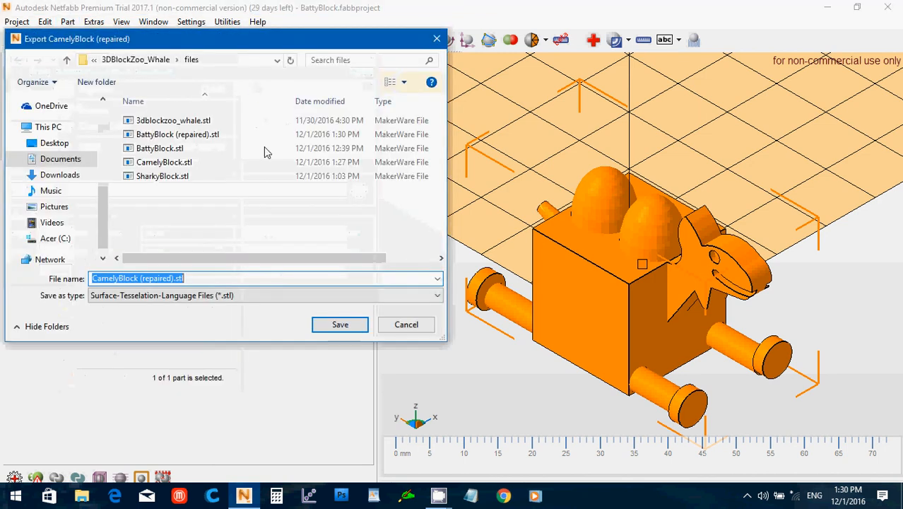
click(339, 324)
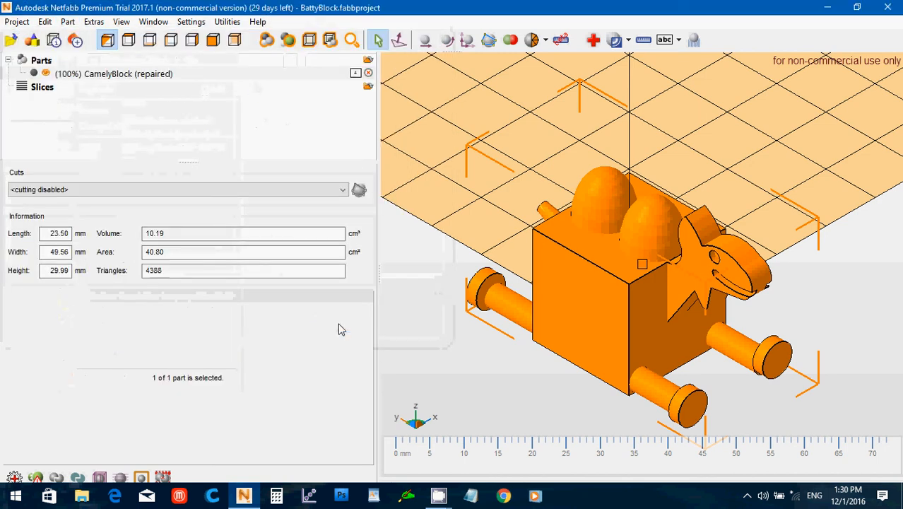
click(67, 22)
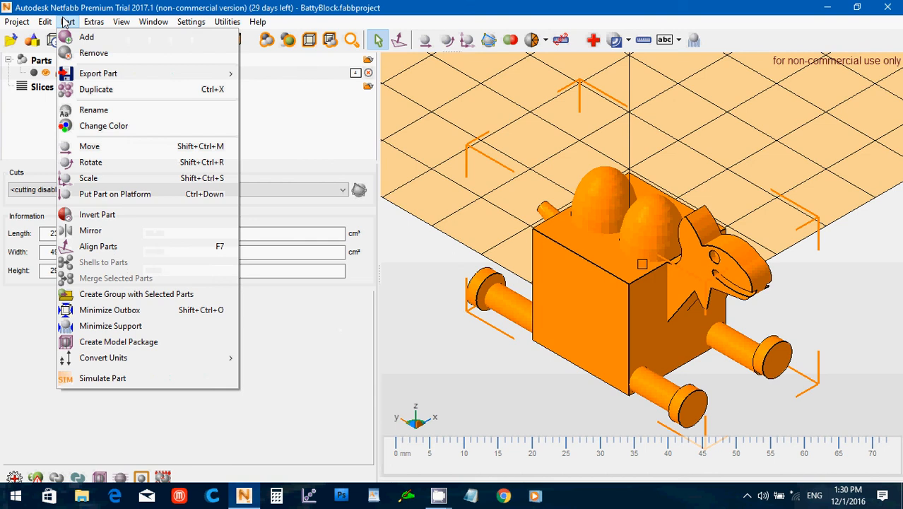
click(89, 53)
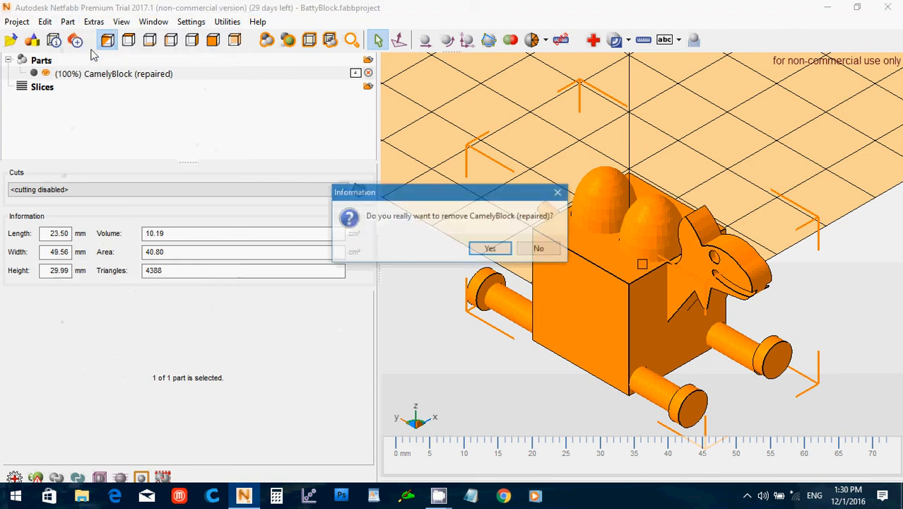
click(478, 253)
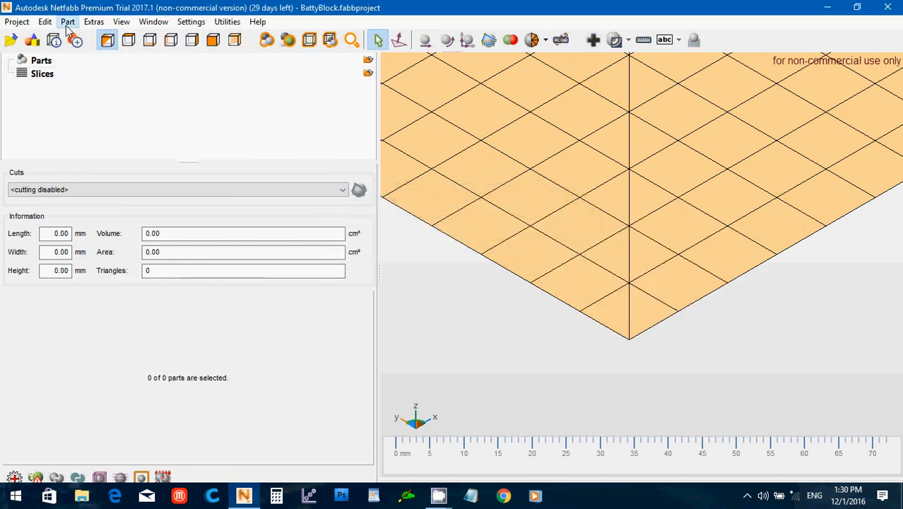
- Add SharkyBlock.stl from the files folder as a part with automatic Default Repair
click(67, 21)
click(81, 39)
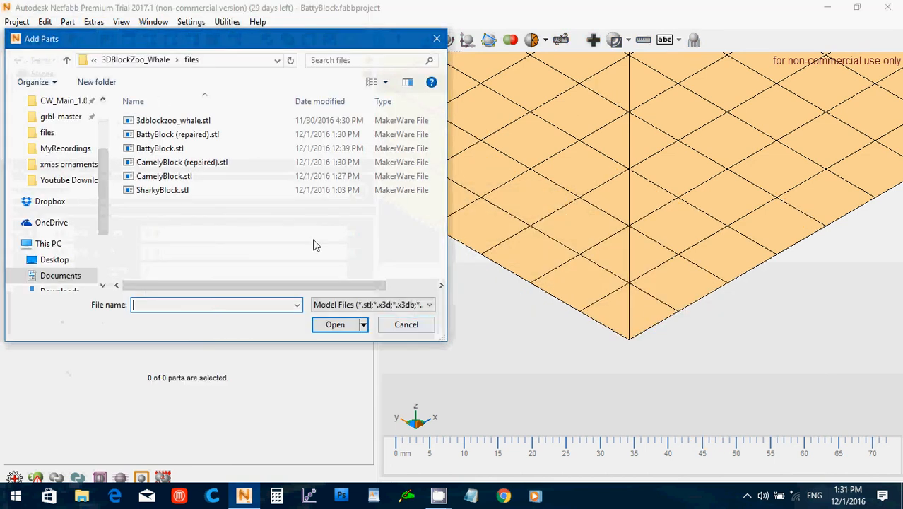
click(177, 190)
click(346, 324)
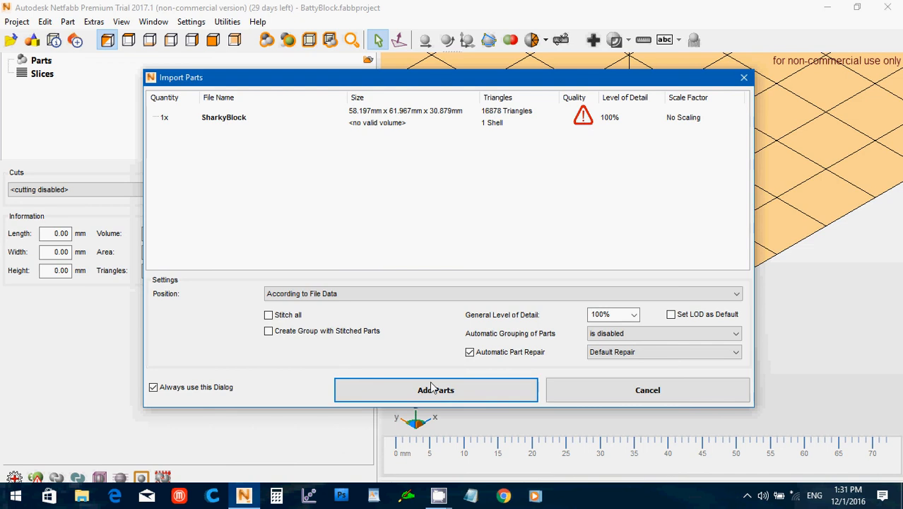
click(396, 391)
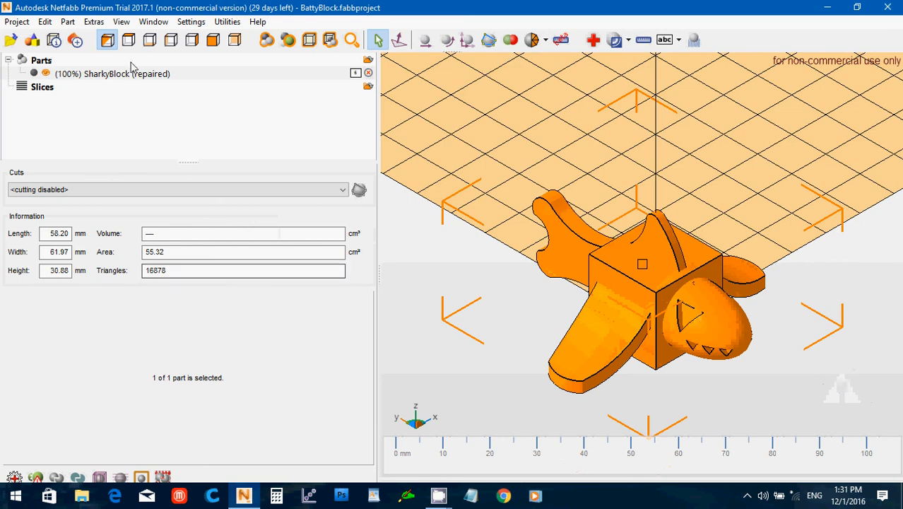
- Export the shark part as the STL file SharkyBlock (repaired) in the files folder
click(68, 22)
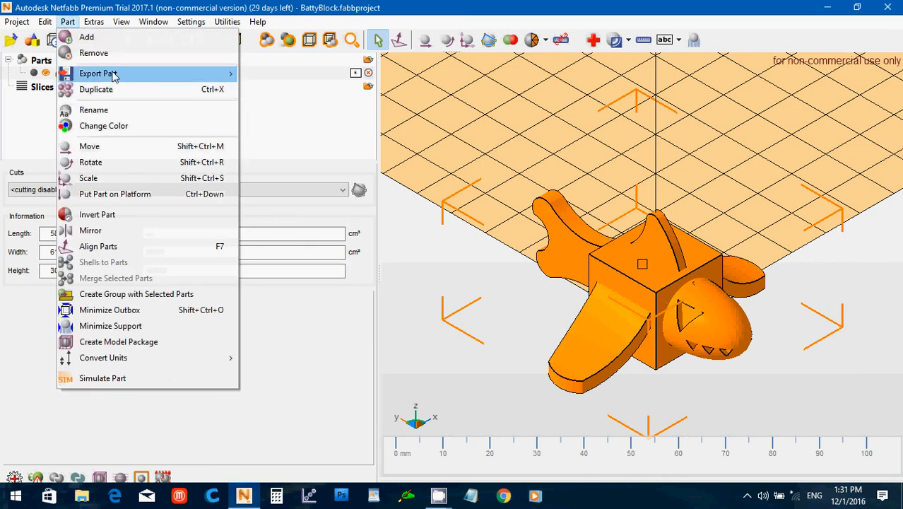
mouse_move(211, 74)
click(267, 90)
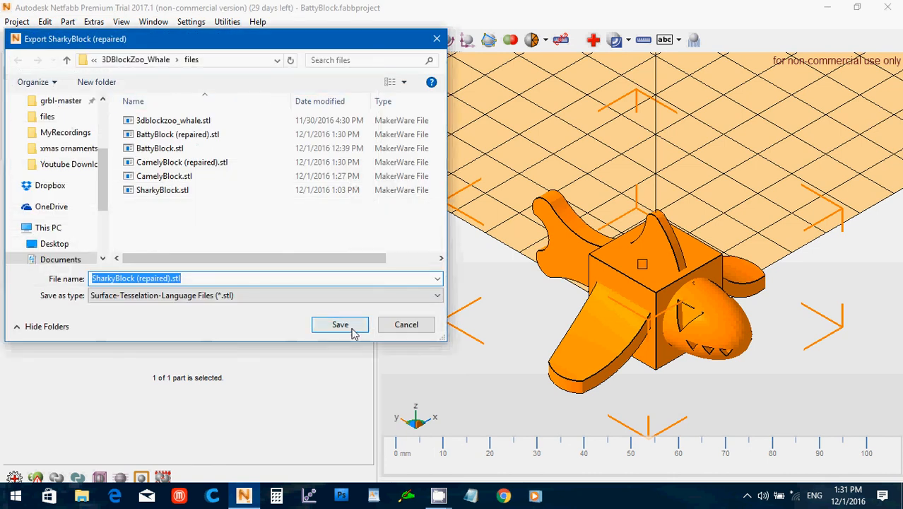
click(355, 329)
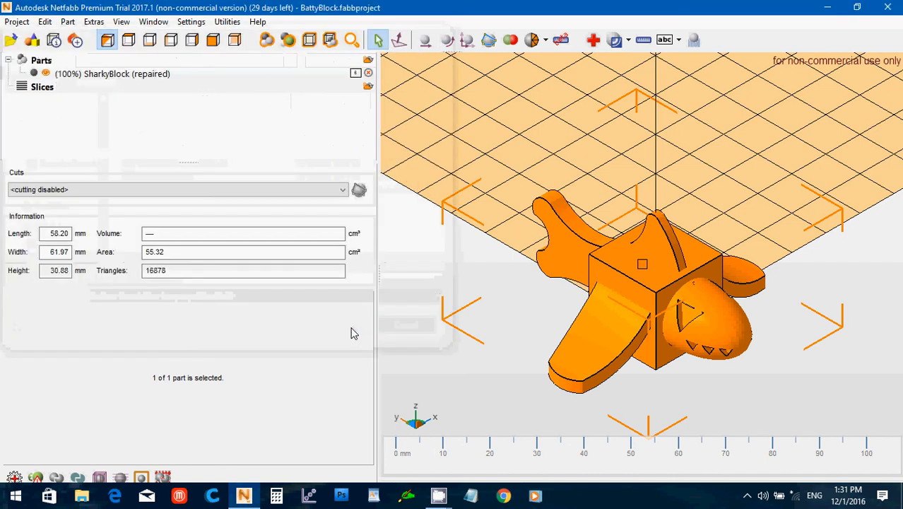